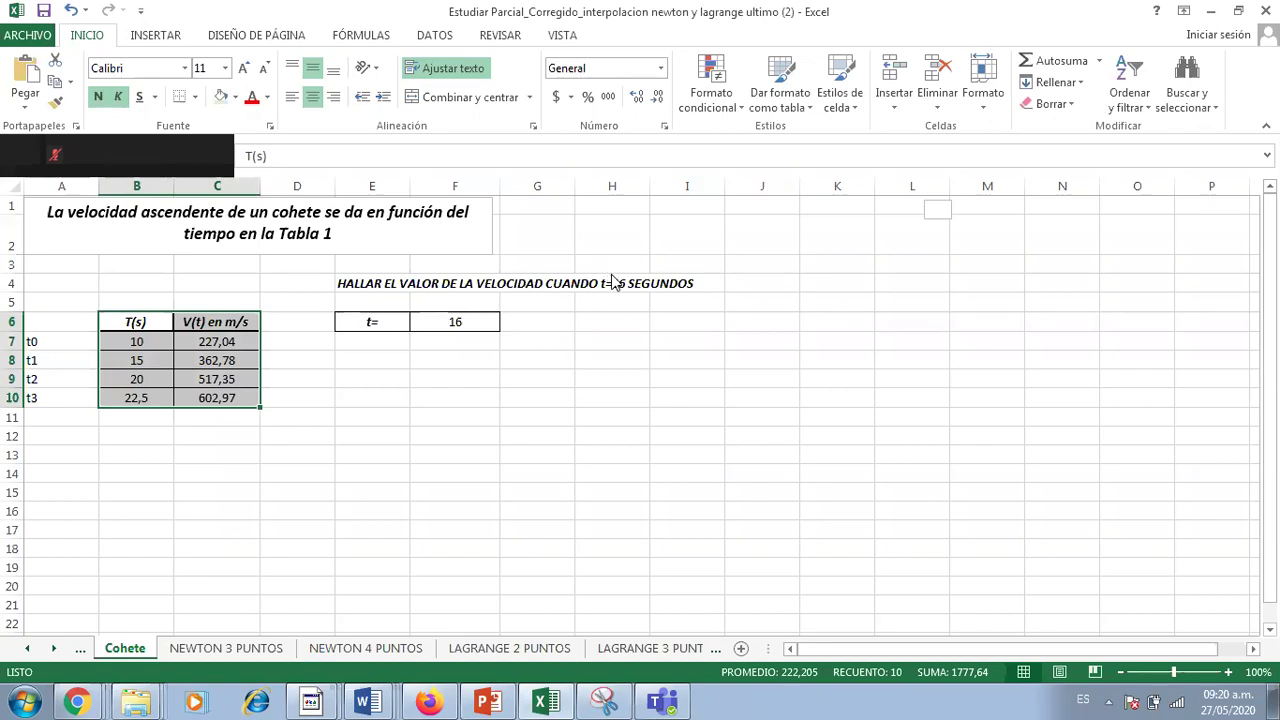
Restore the workbook window from its maximized size and move it up so it shows in full over the desktop.
key("super")
key("super")
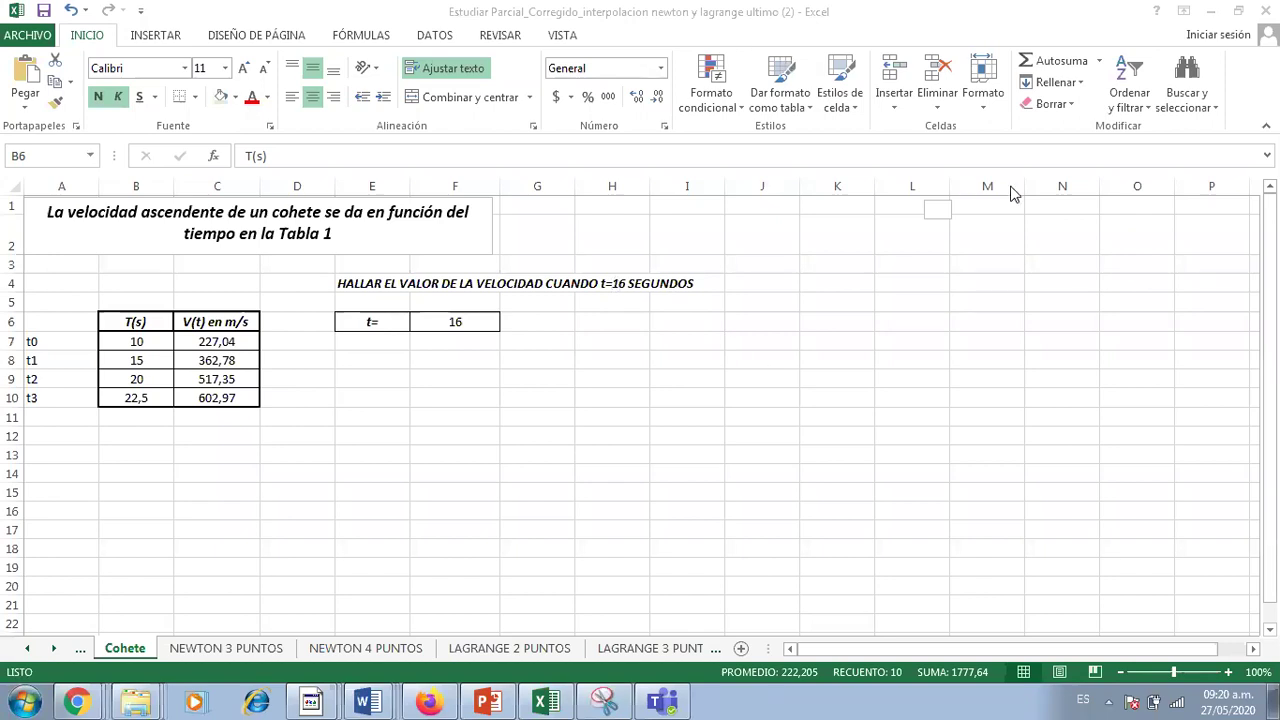
left_click(1237, 11)
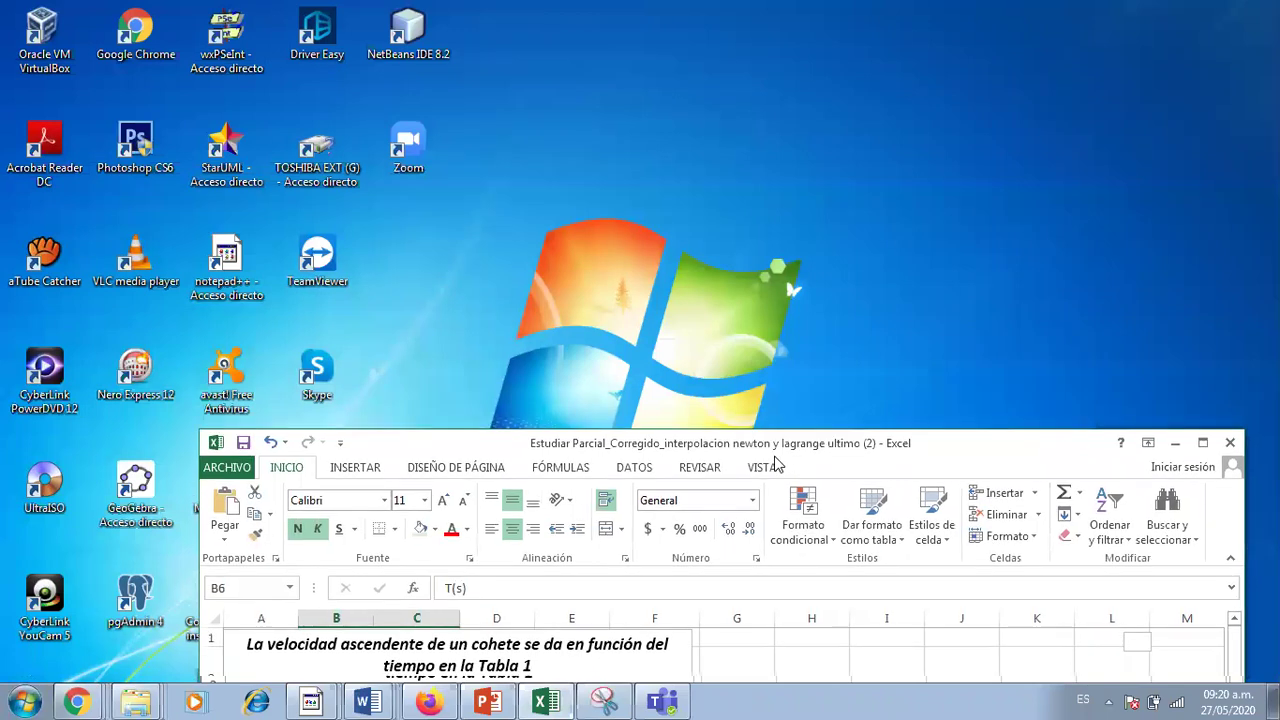
left_click_drag(776, 445, 655, 79)
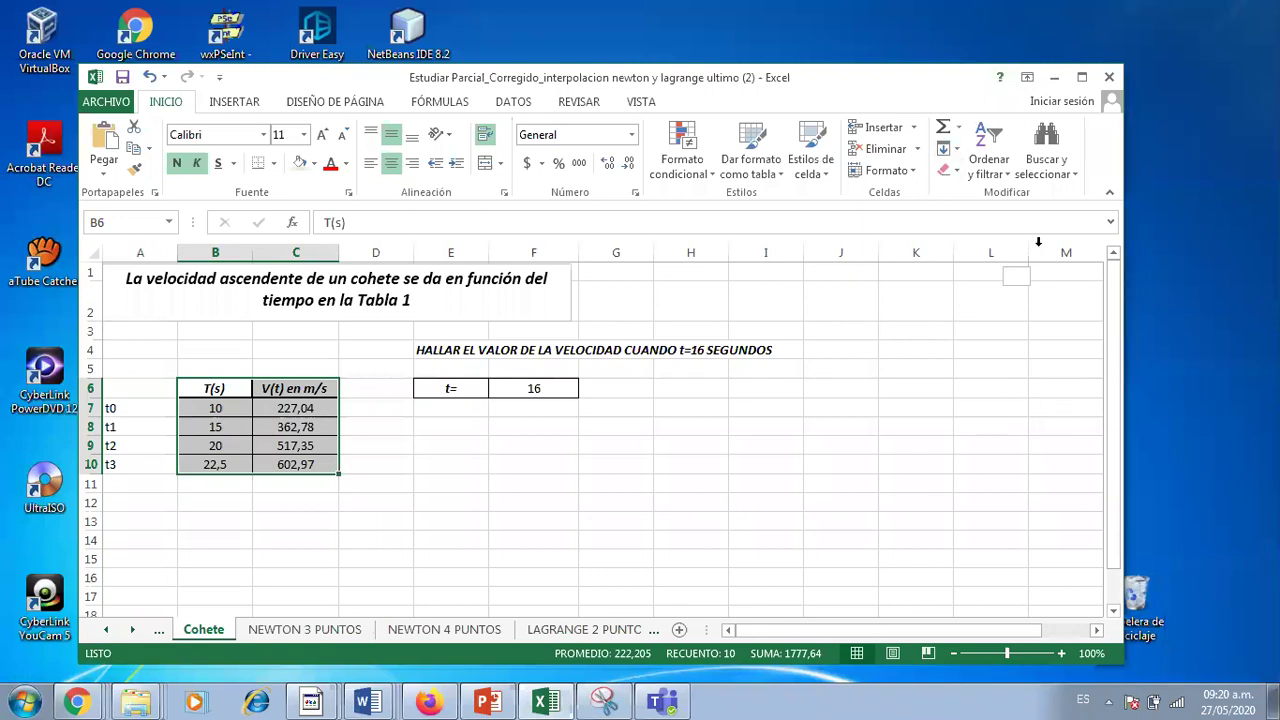
left_click_drag(978, 86, 963, 108)
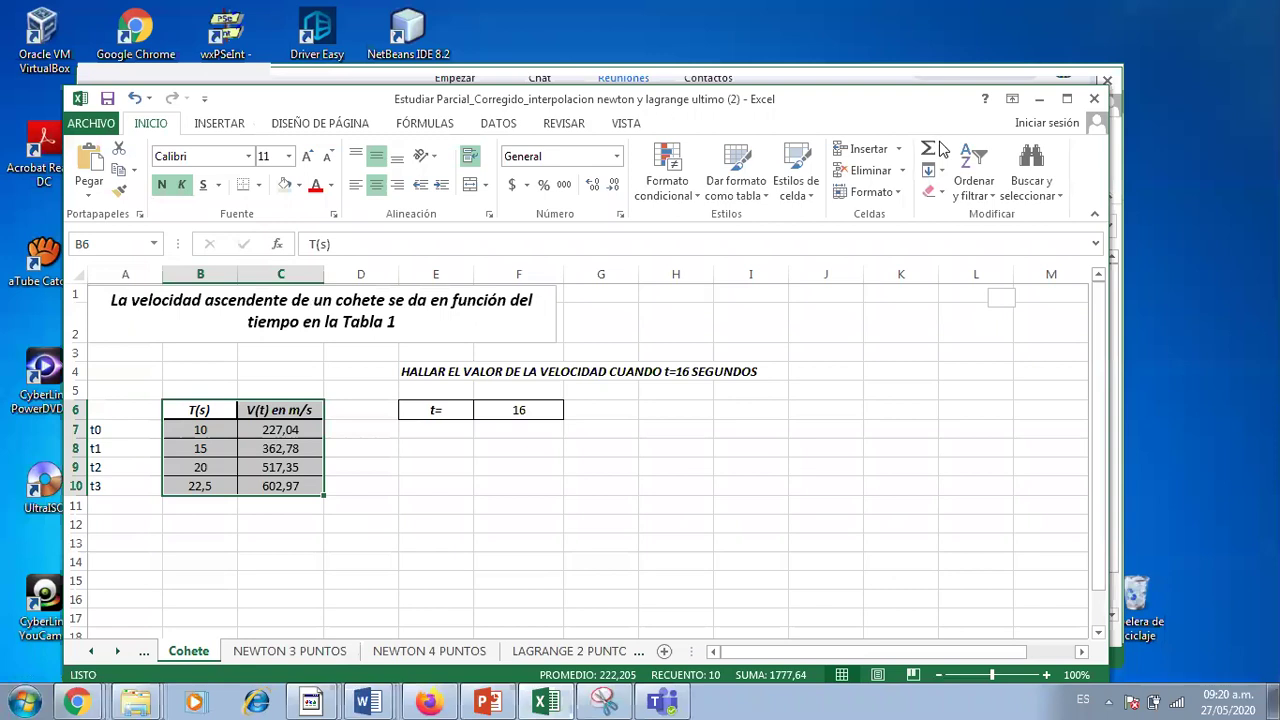
key("alt+h")
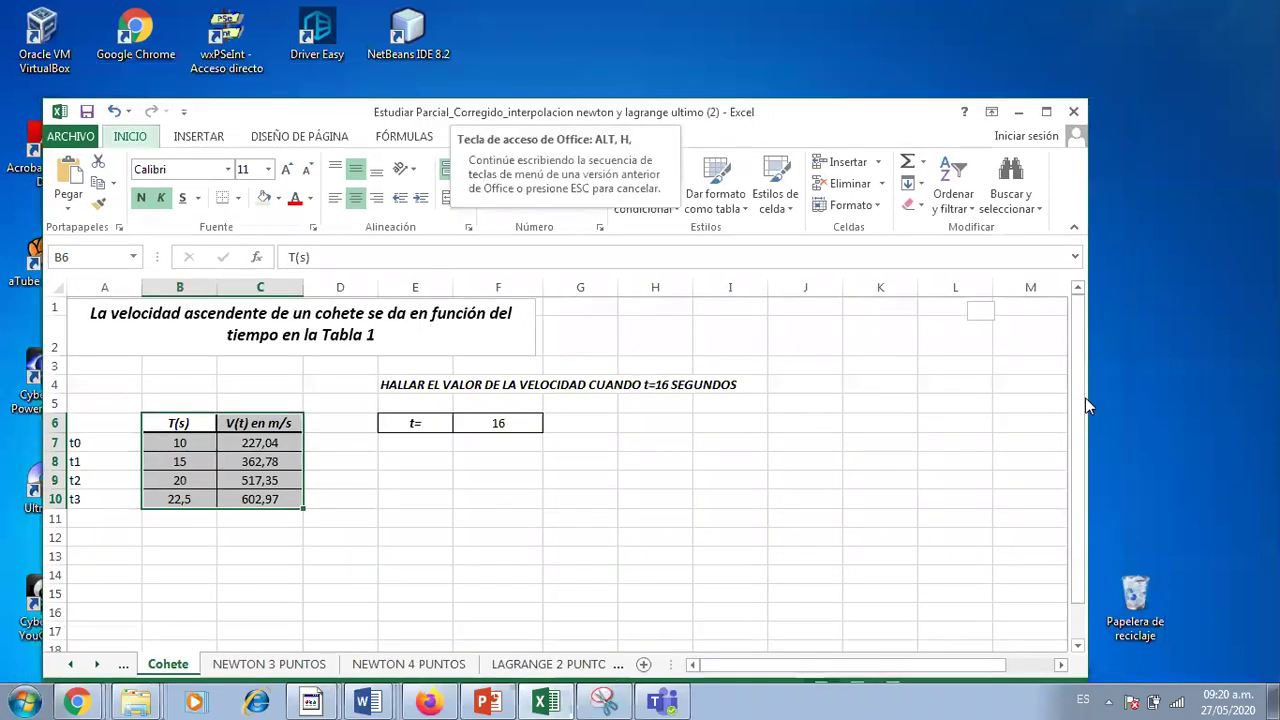
key("Escape")
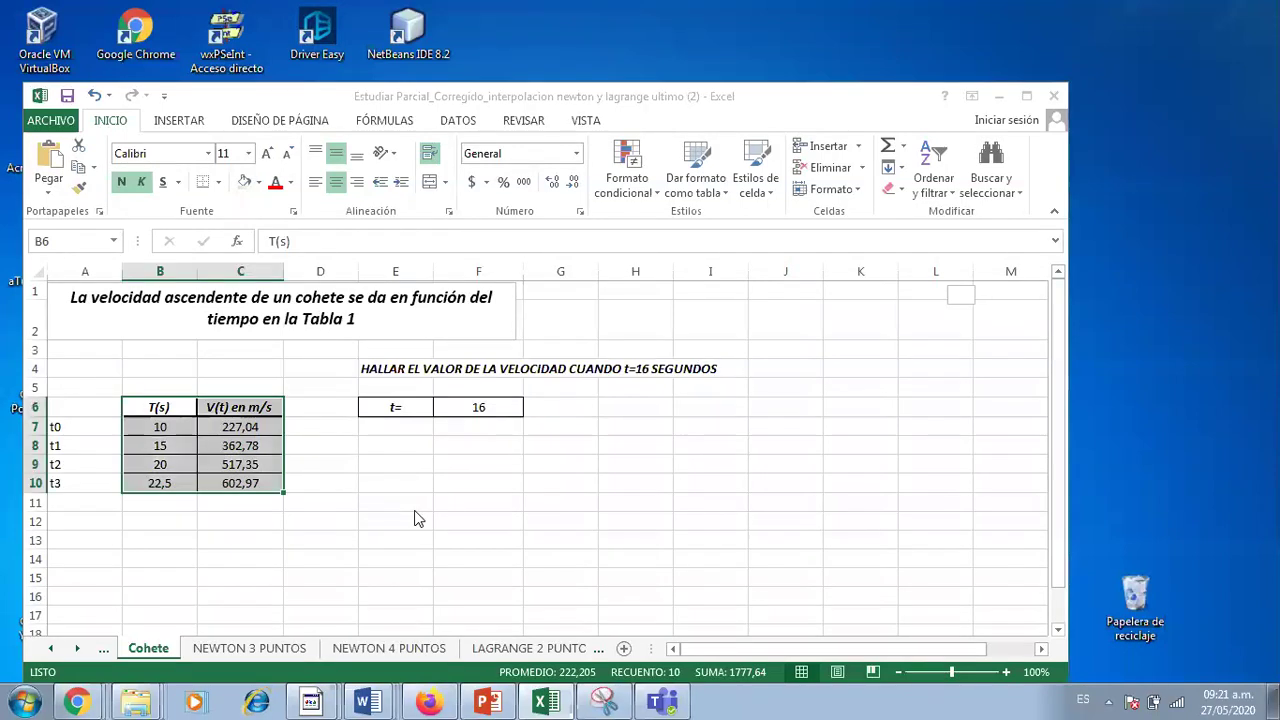
Examine the time and velocity values in the rocket table and the t= label beside it.
left_click(289, 540)
left_click(176, 425)
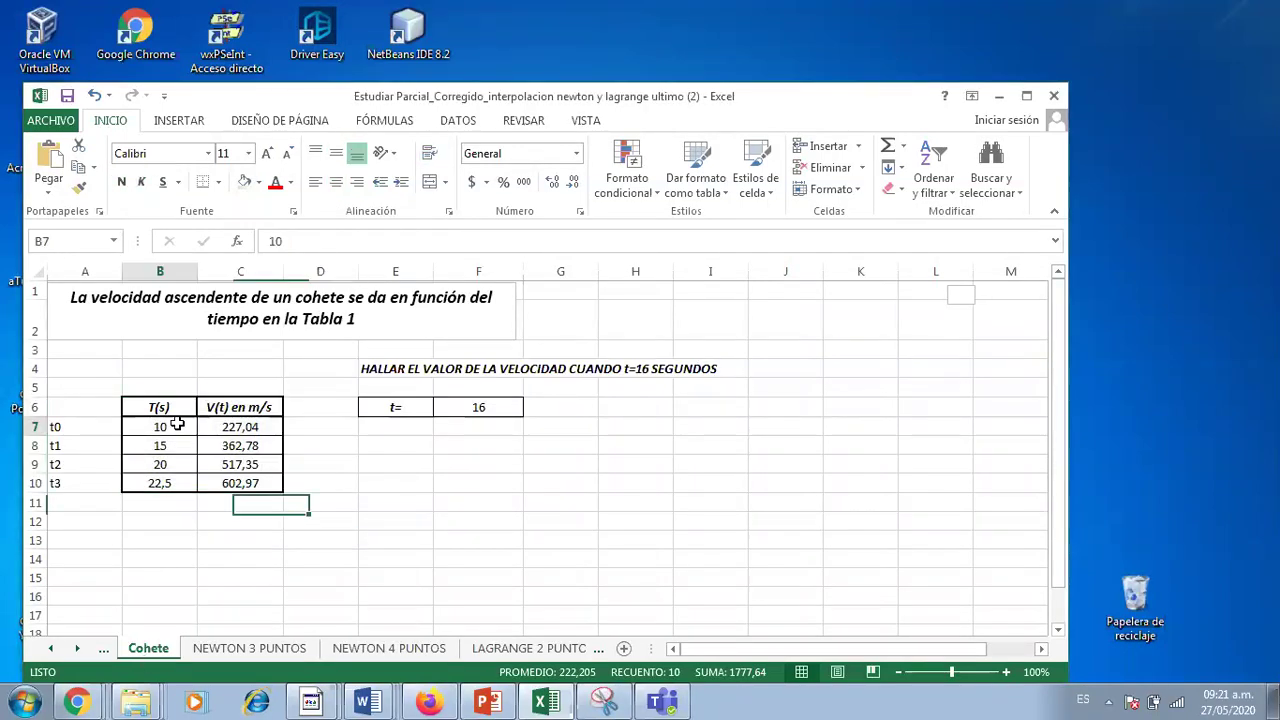
left_click_drag(176, 425, 171, 488)
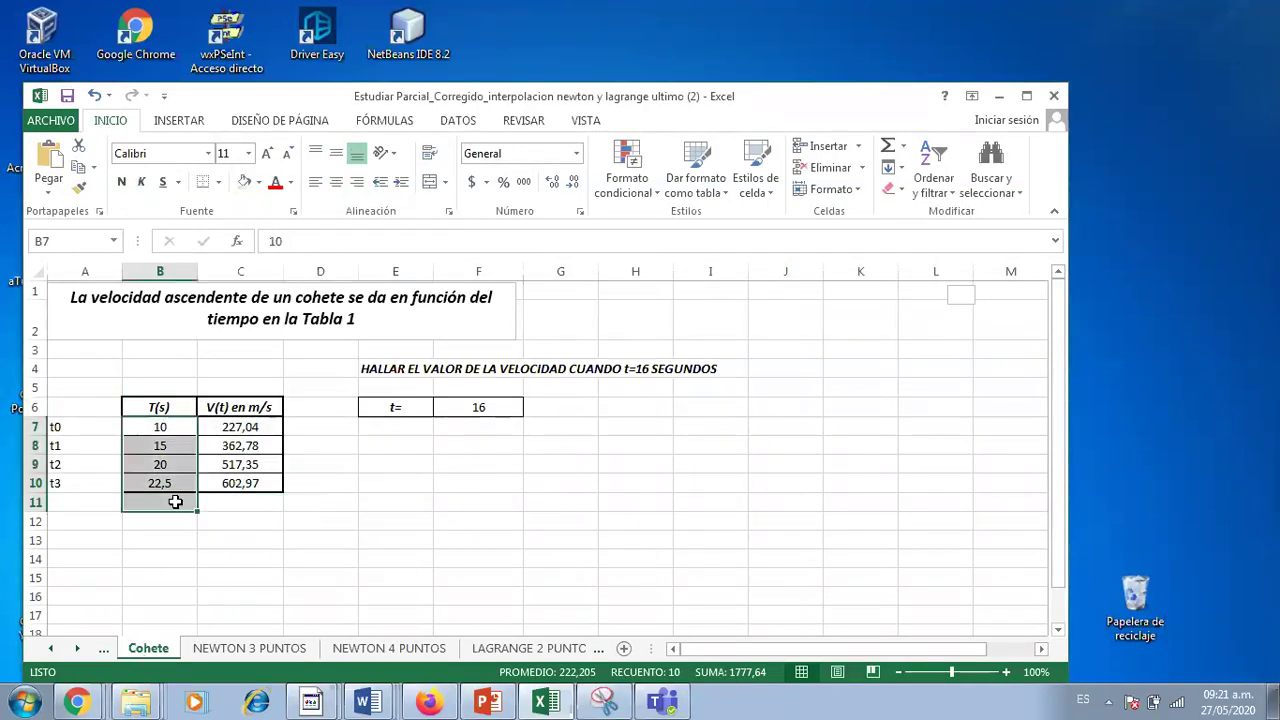
left_click(421, 495)
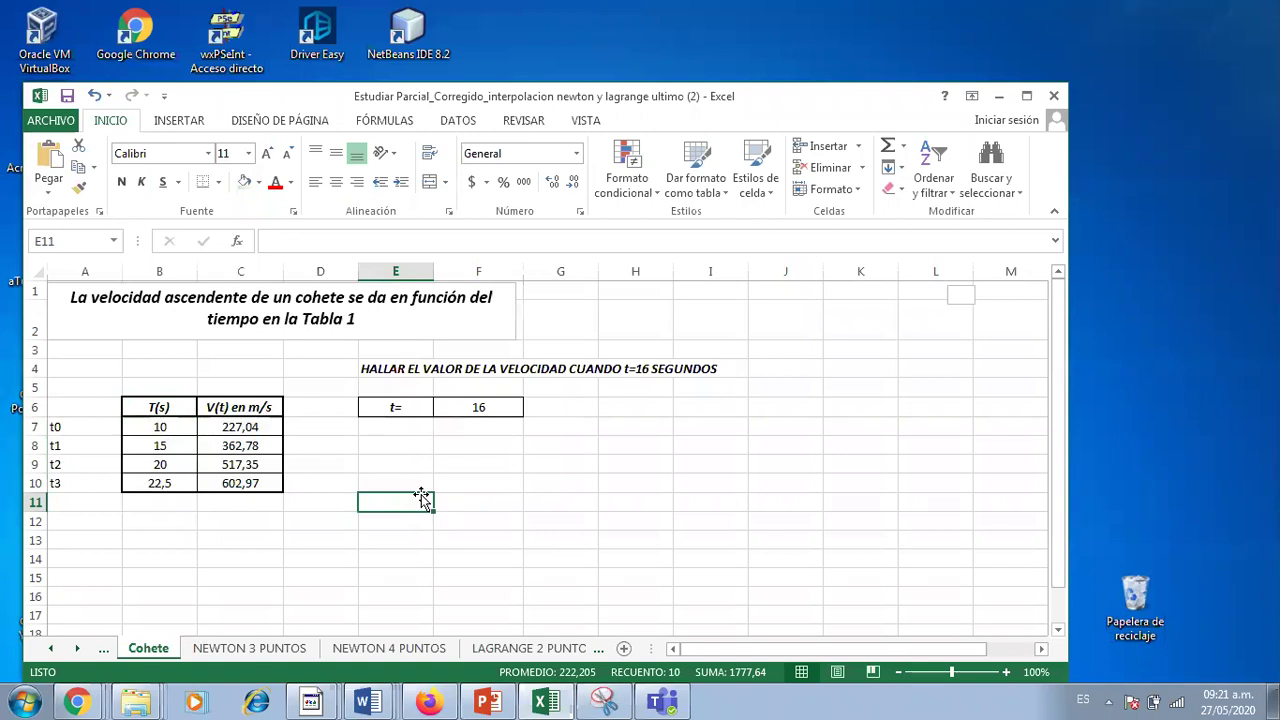
left_click(156, 430)
left_click_drag(156, 430, 247, 569)
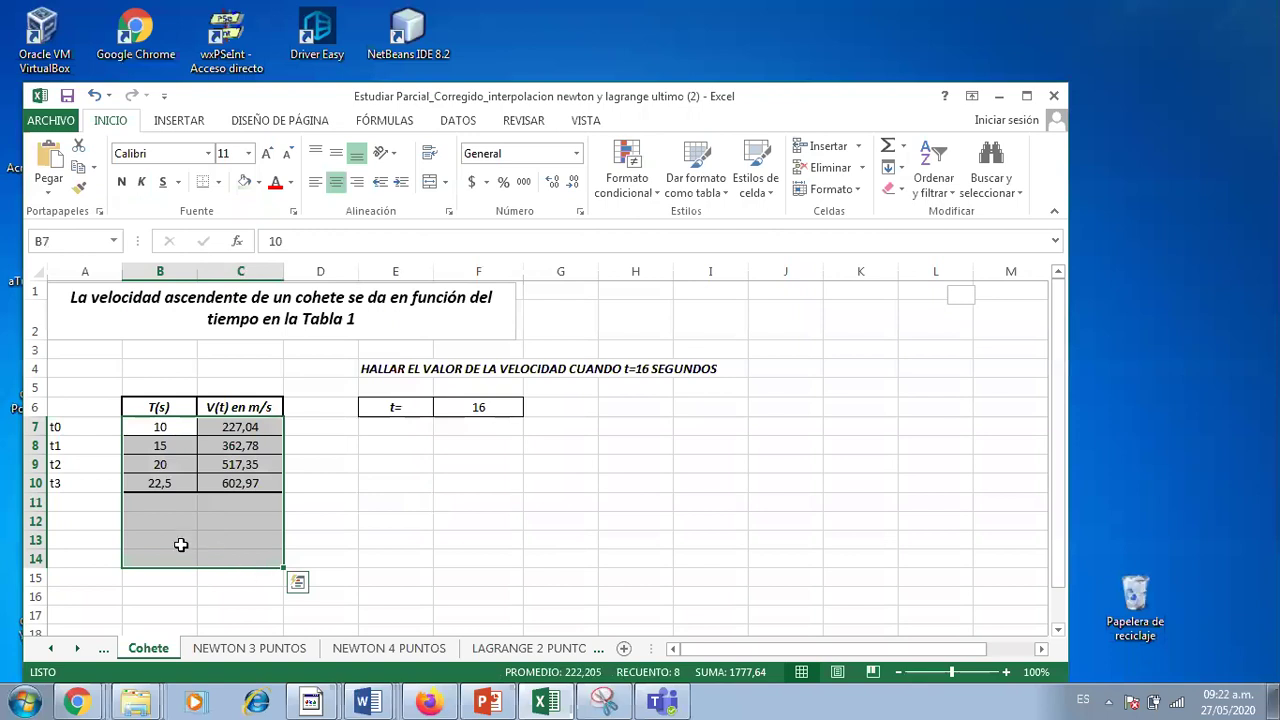
left_click(334, 524)
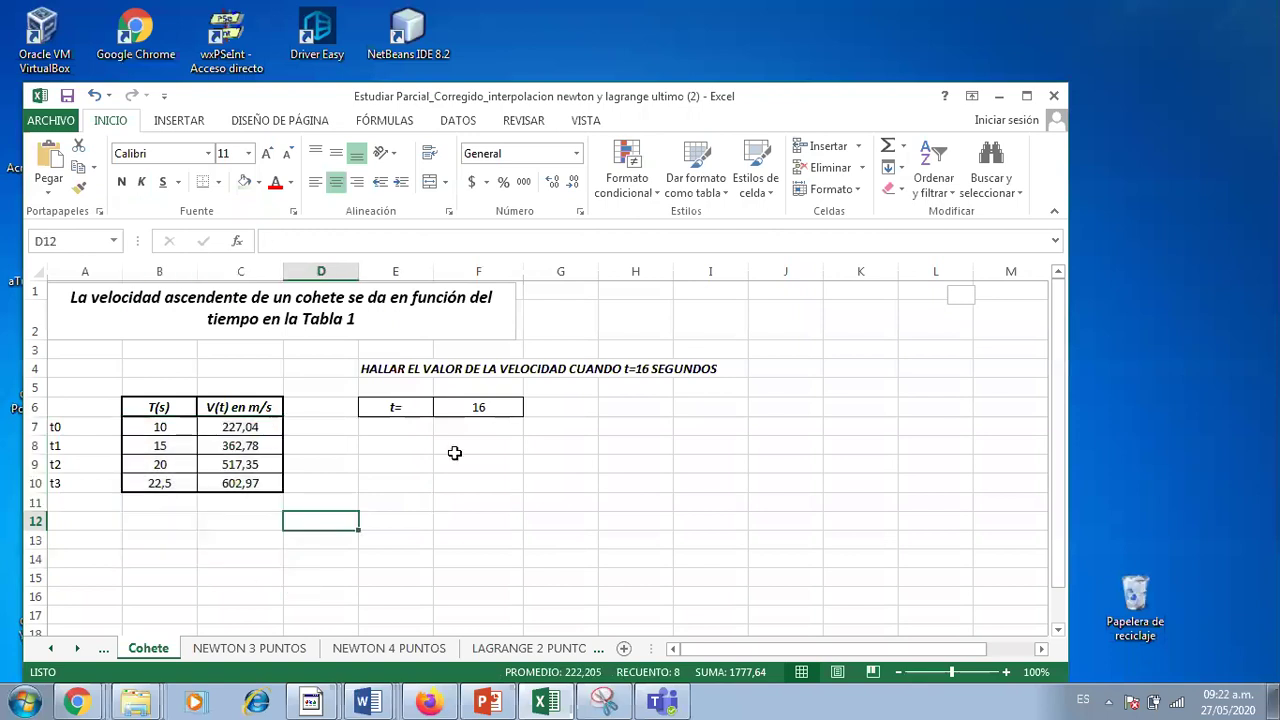
left_click(411, 404)
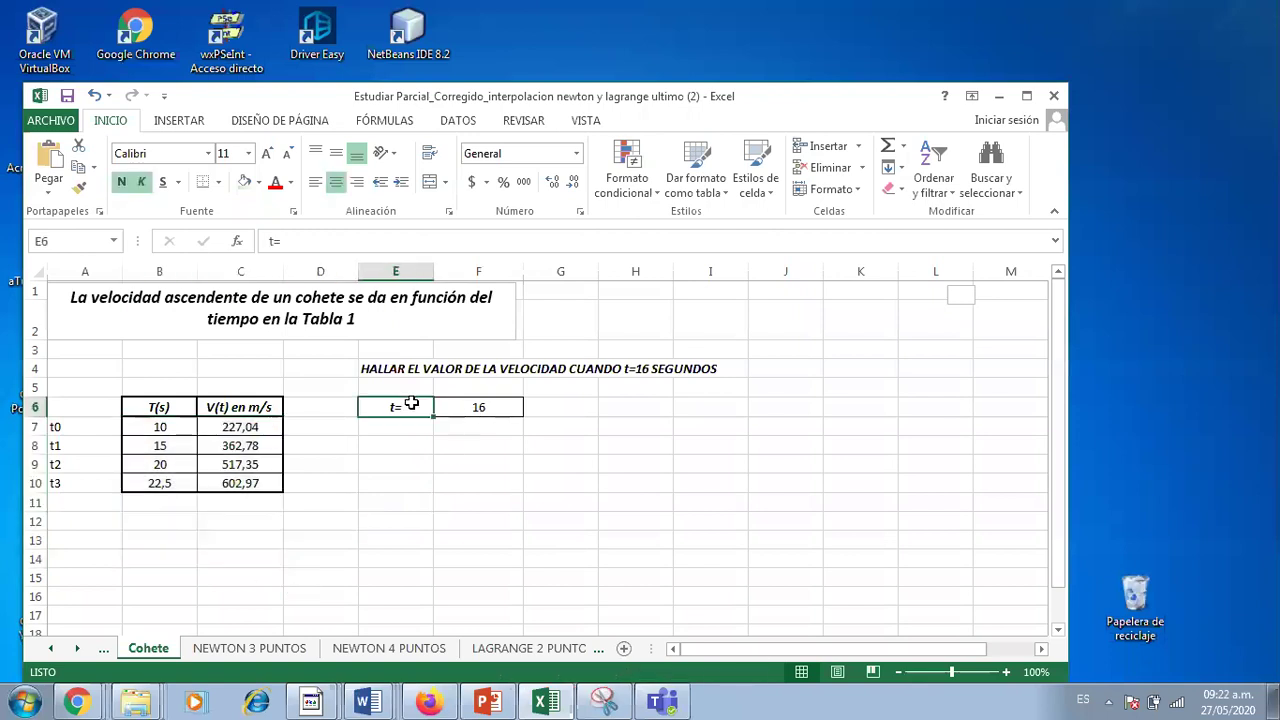
left_click(414, 430)
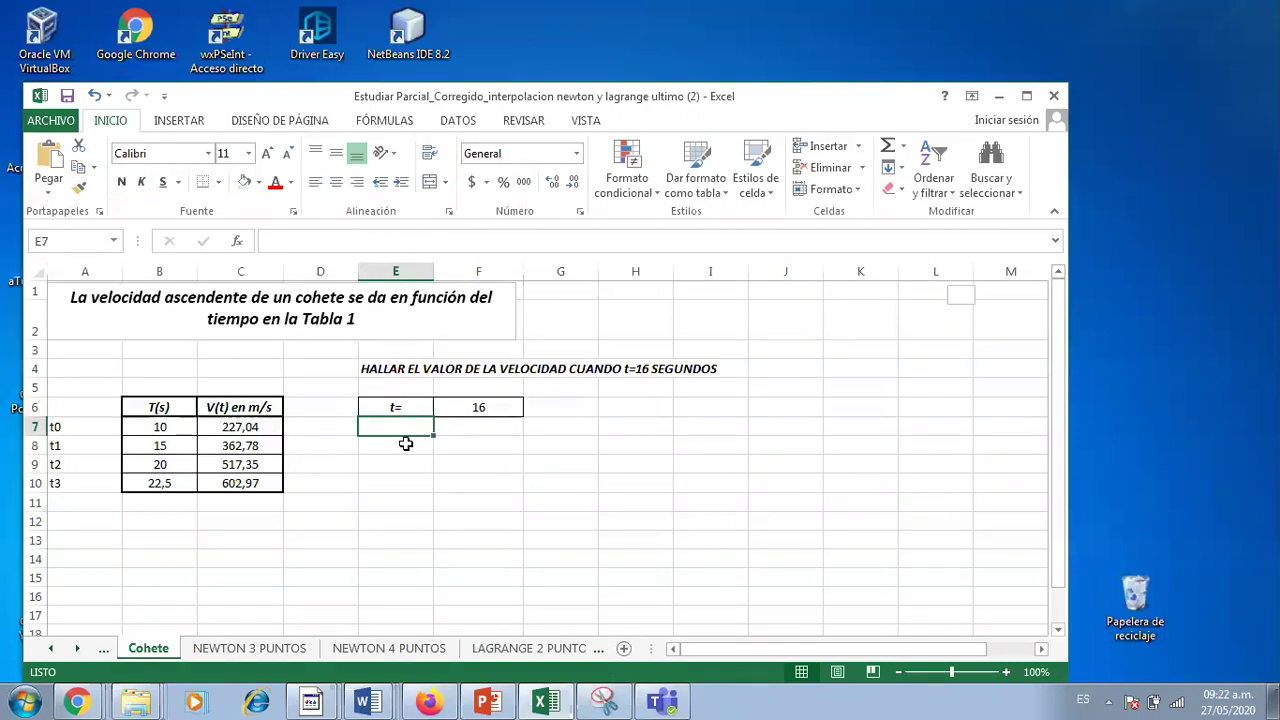
Highlight the t value in cell F6 with a yellow fill.
left_click(471, 407)
left_click_drag(471, 407, 400, 407)
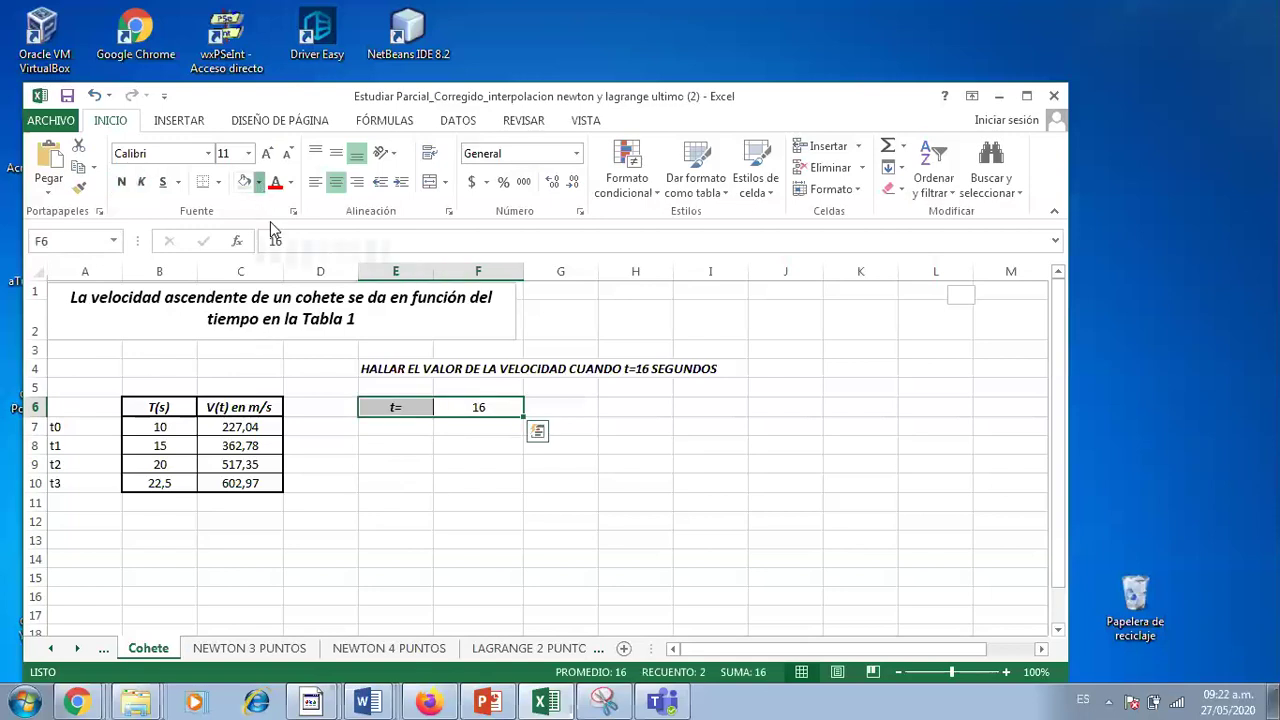
left_click(259, 183)
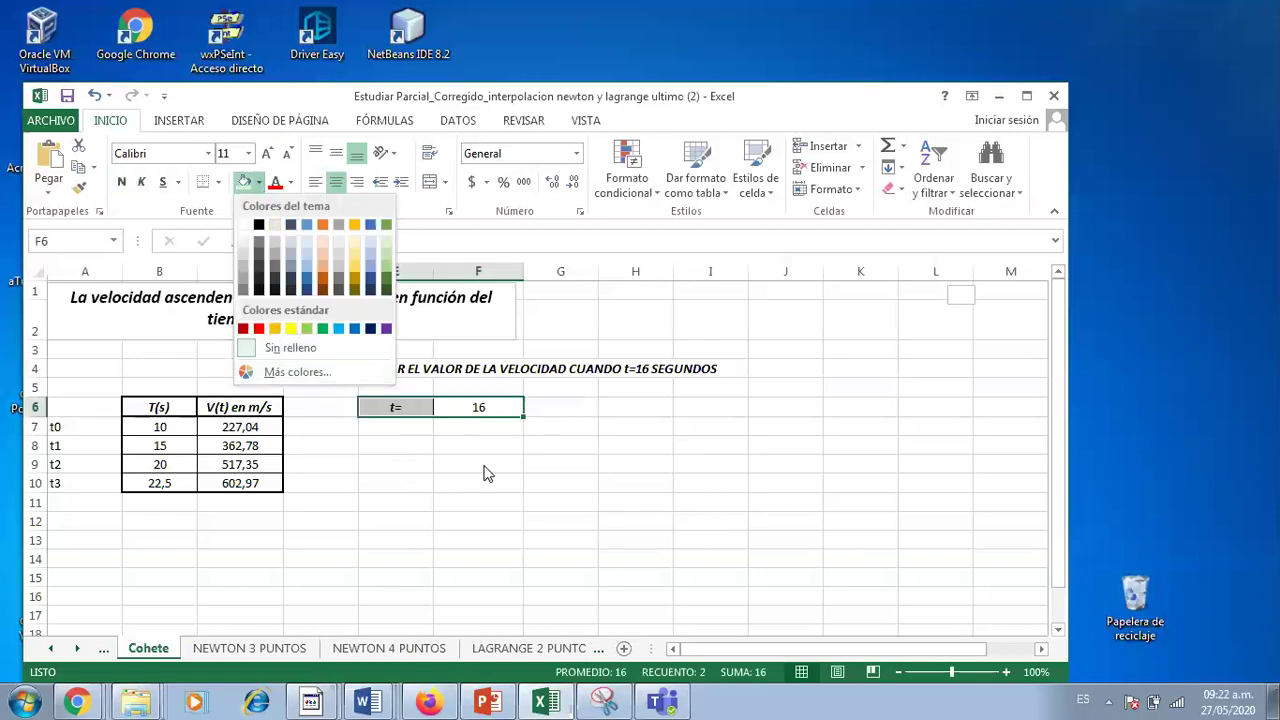
left_click(486, 402)
left_click(480, 402)
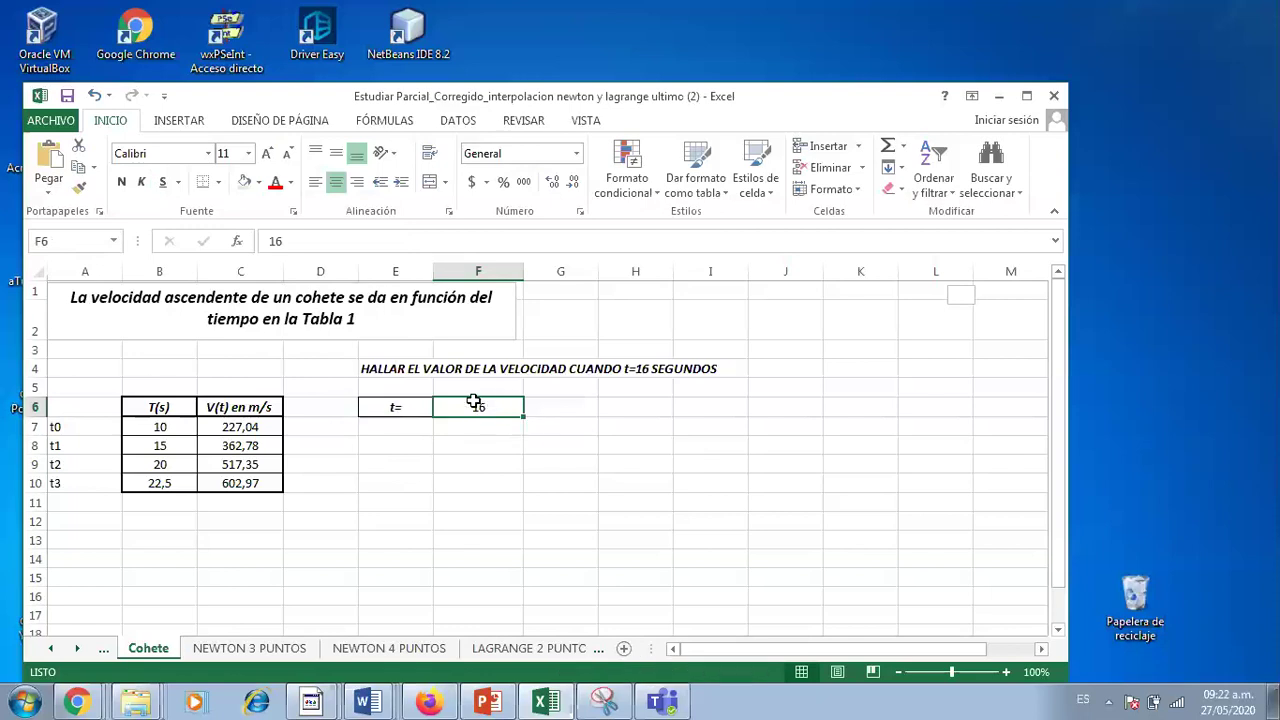
left_click(258, 183)
left_click(292, 330)
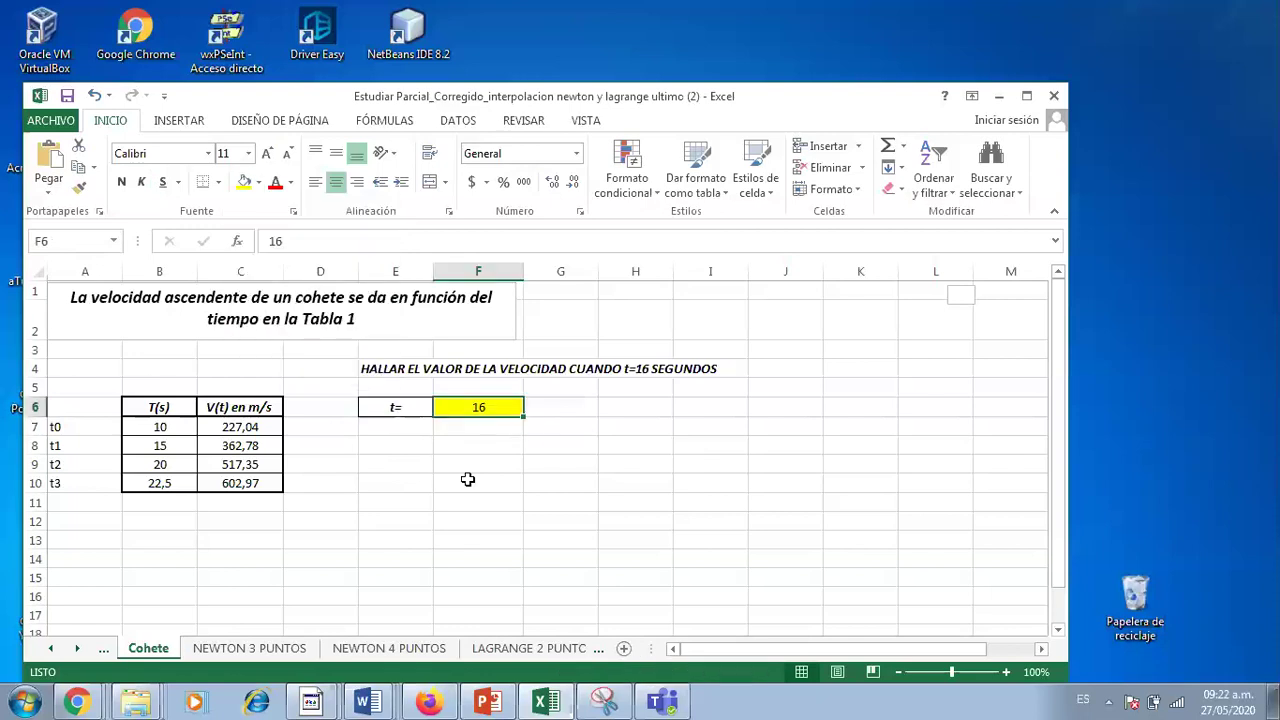
left_click(469, 480)
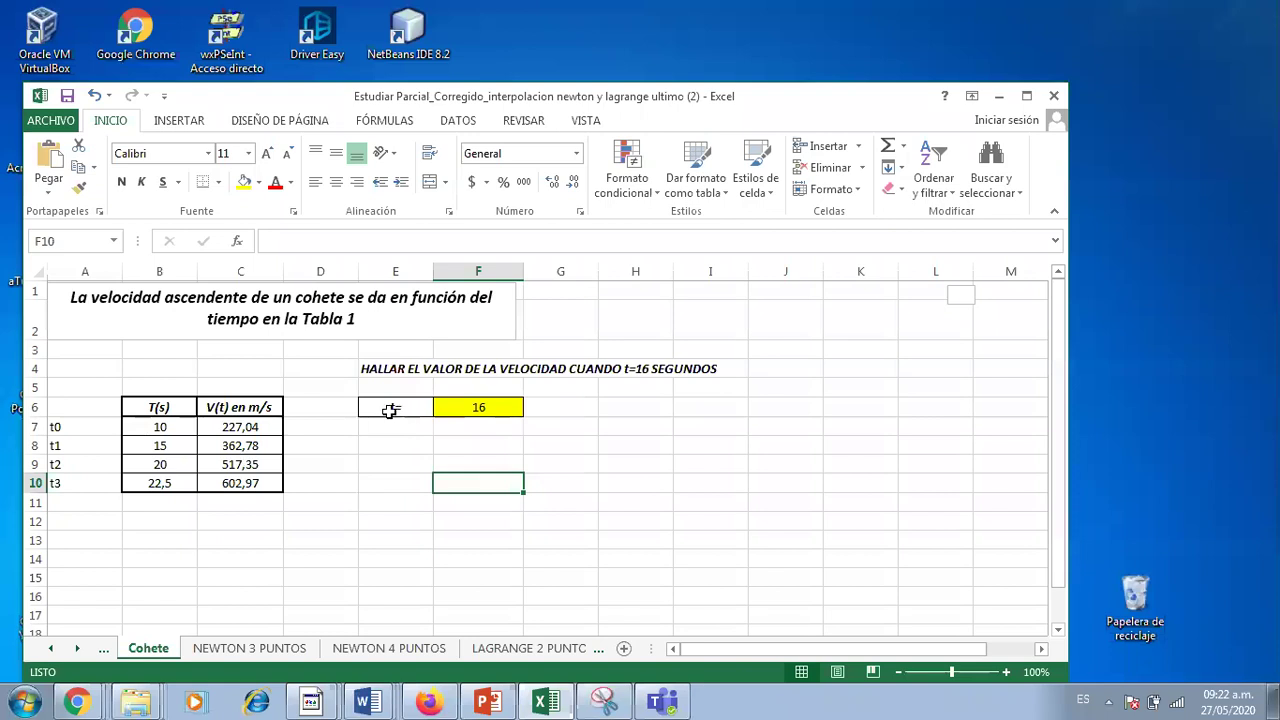
Fill the t2 and t3 data rows, B9:C10, with yellow.
left_click(401, 441)
left_click_drag(409, 409, 455, 407)
left_click(440, 461)
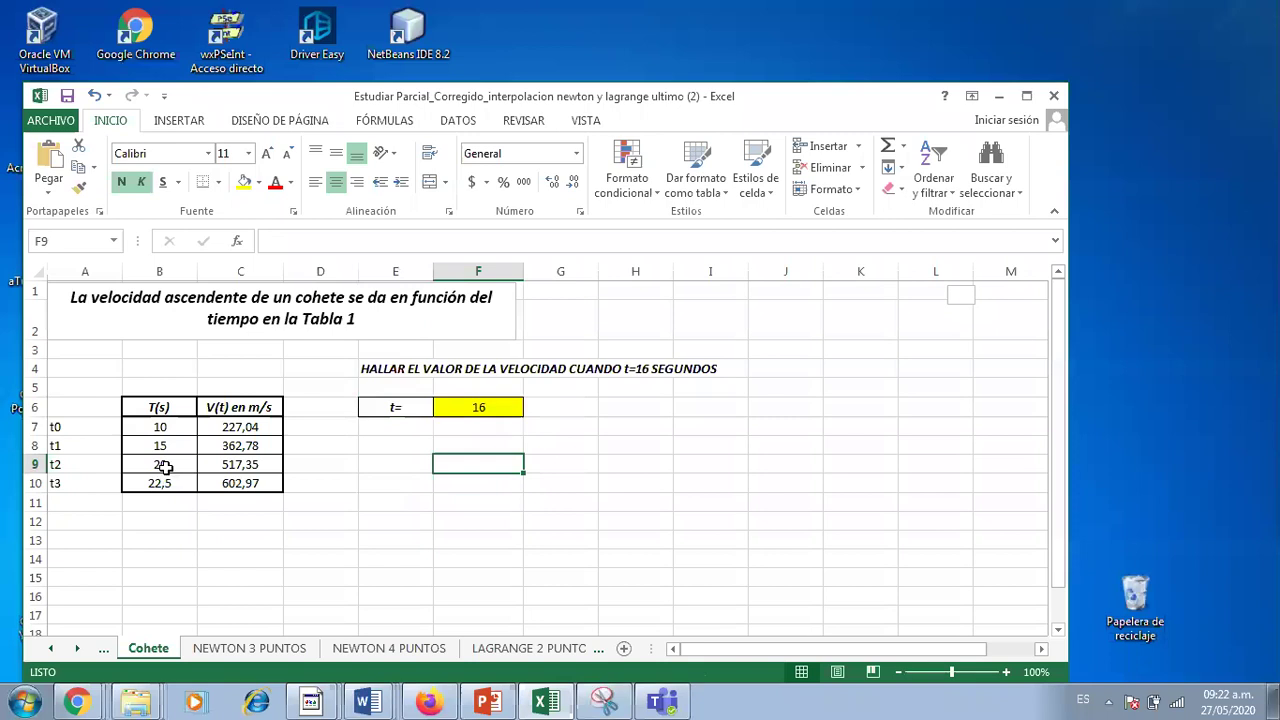
left_click_drag(166, 466, 224, 487)
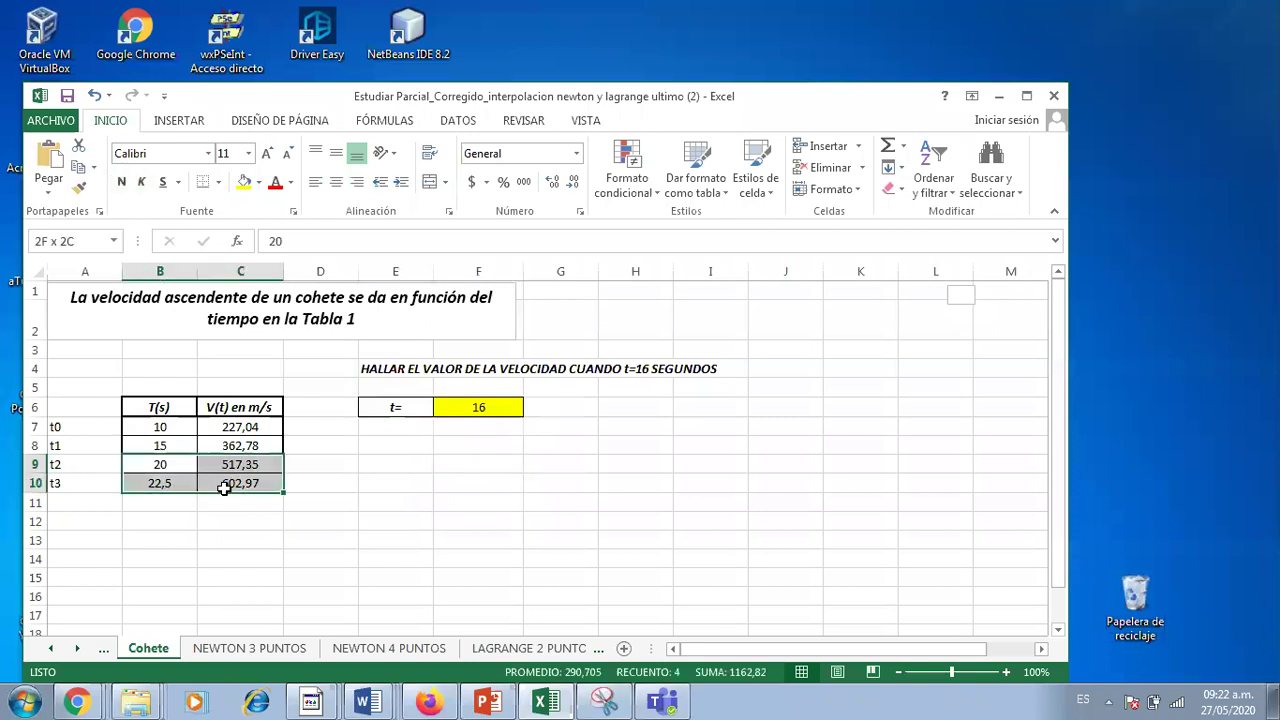
left_click(244, 181)
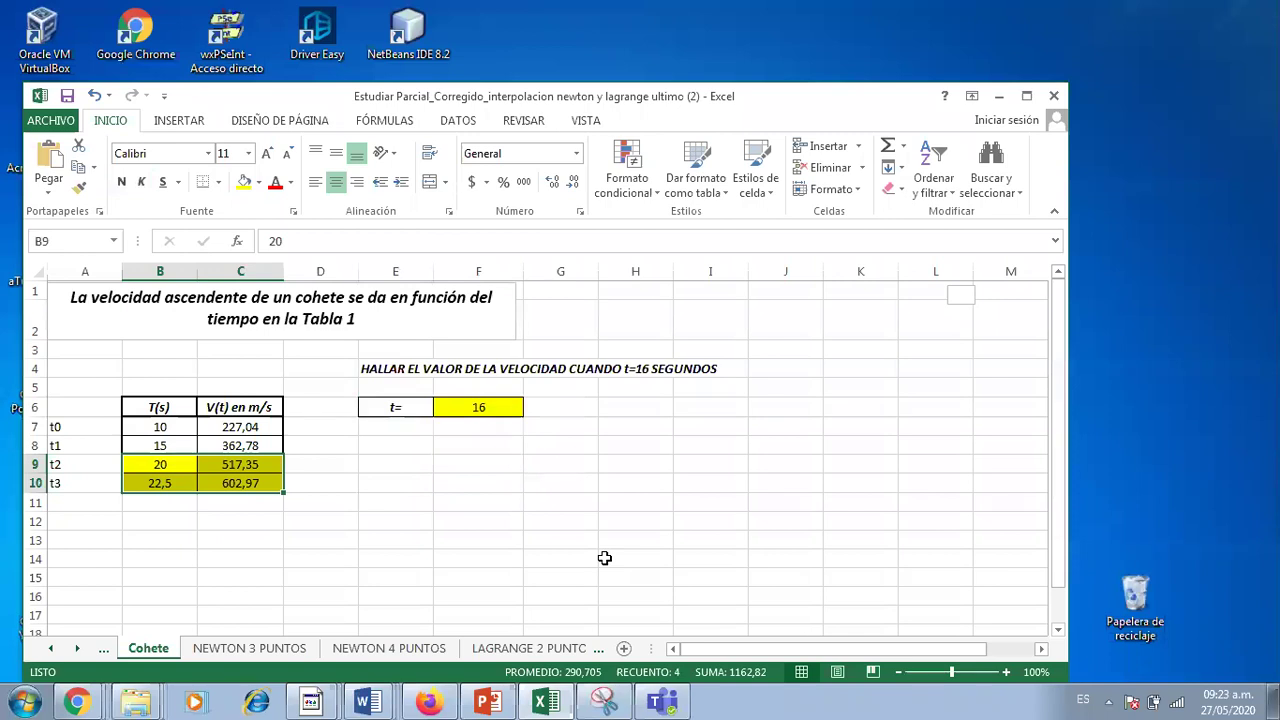
Change the fill of the t value cell F6 to red.
left_click(452, 404)
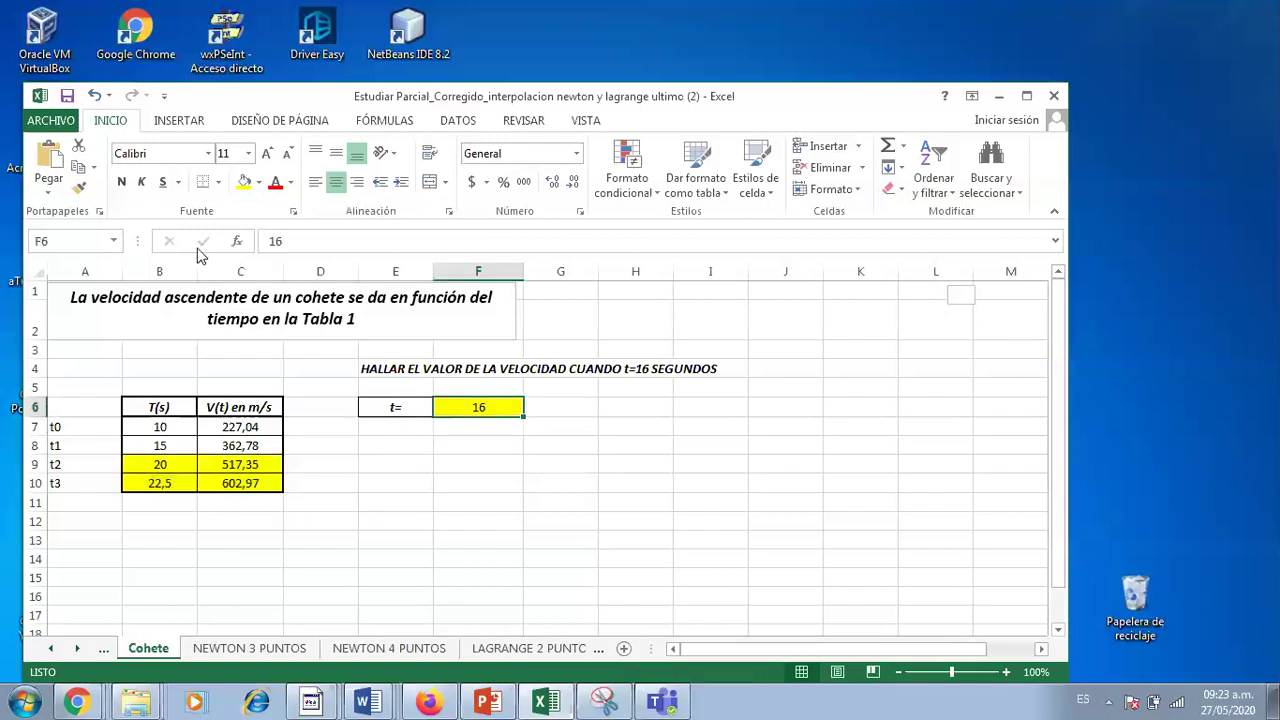
left_click(258, 182)
left_click(258, 328)
left_click(159, 446)
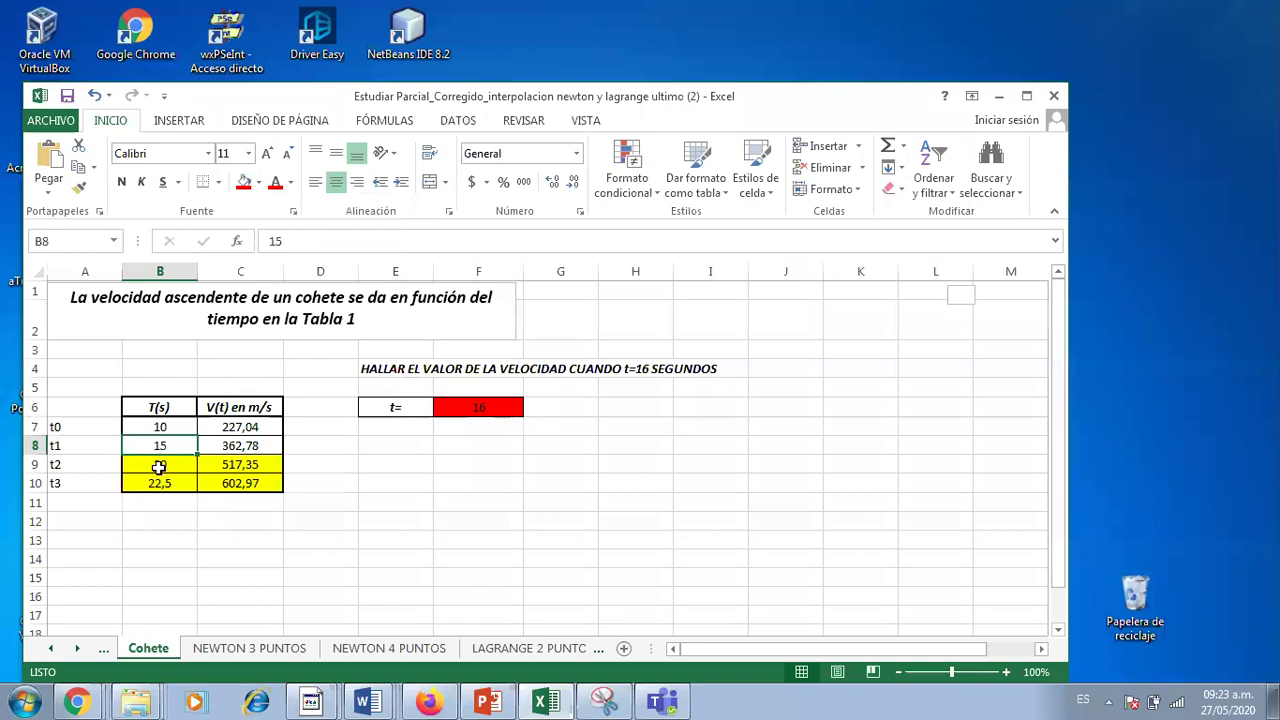
left_click(405, 508)
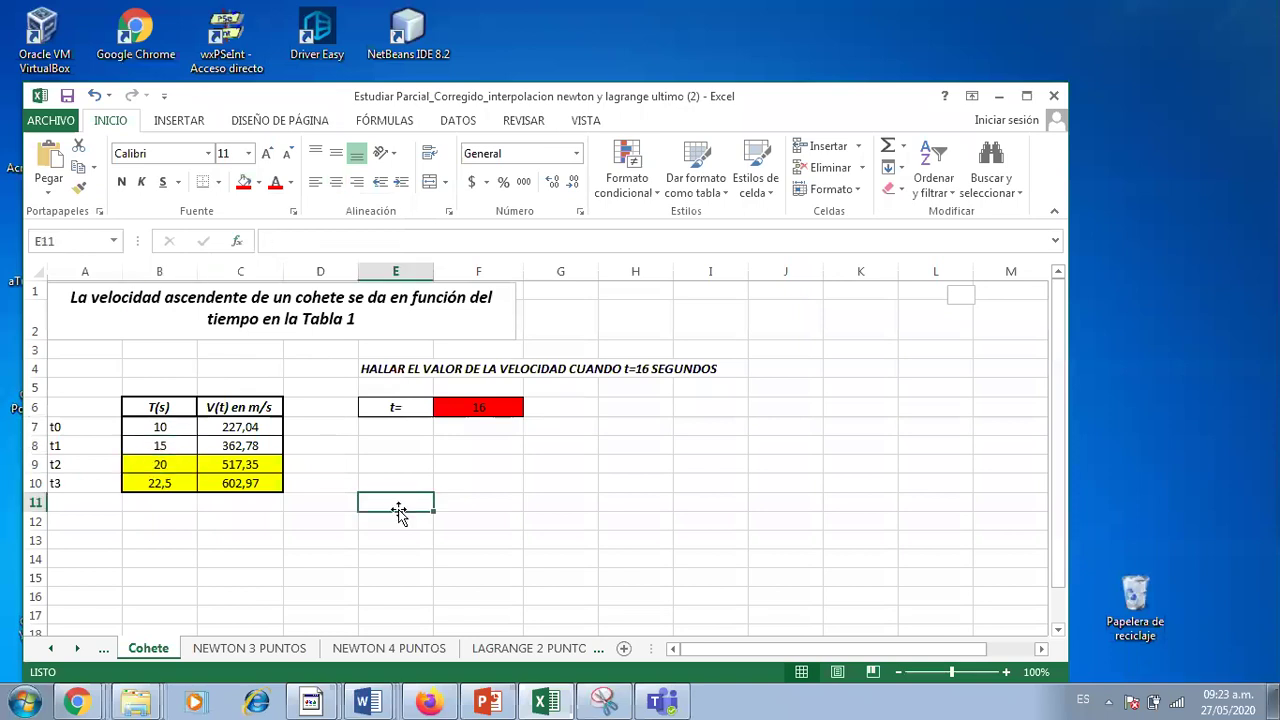
Fill the t value cell F6 with light green.
left_click(459, 406)
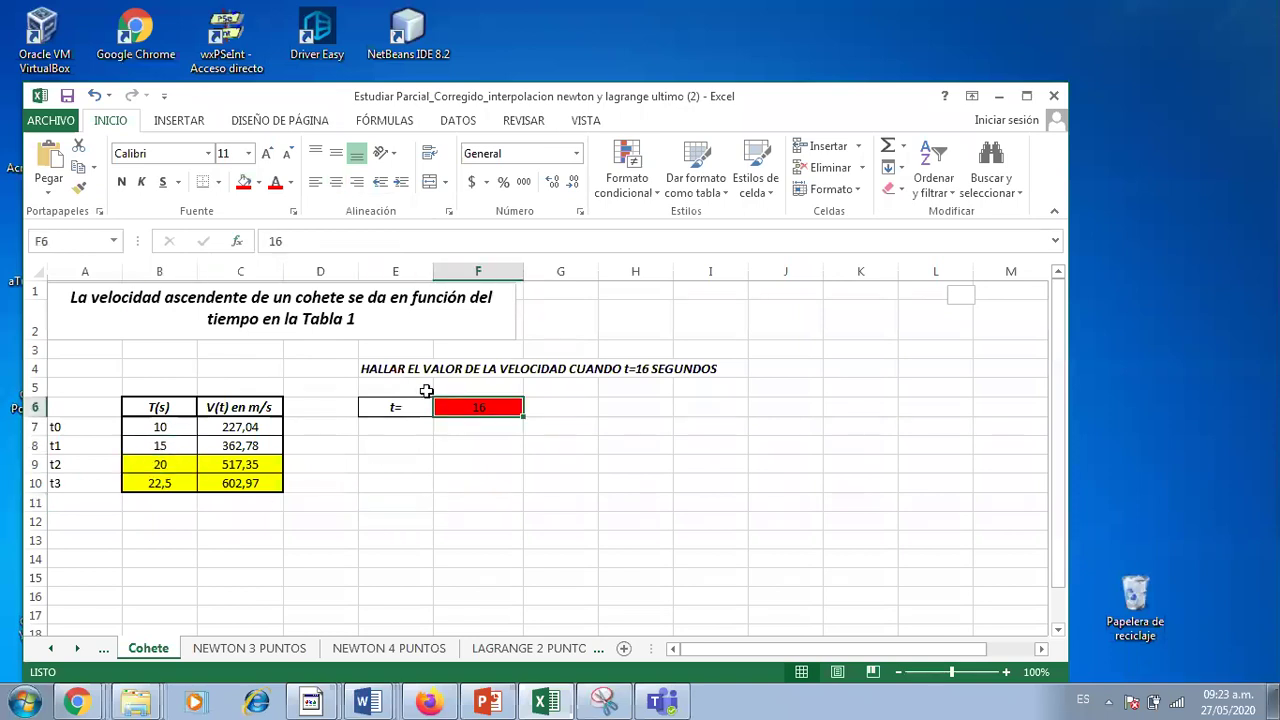
left_click(258, 183)
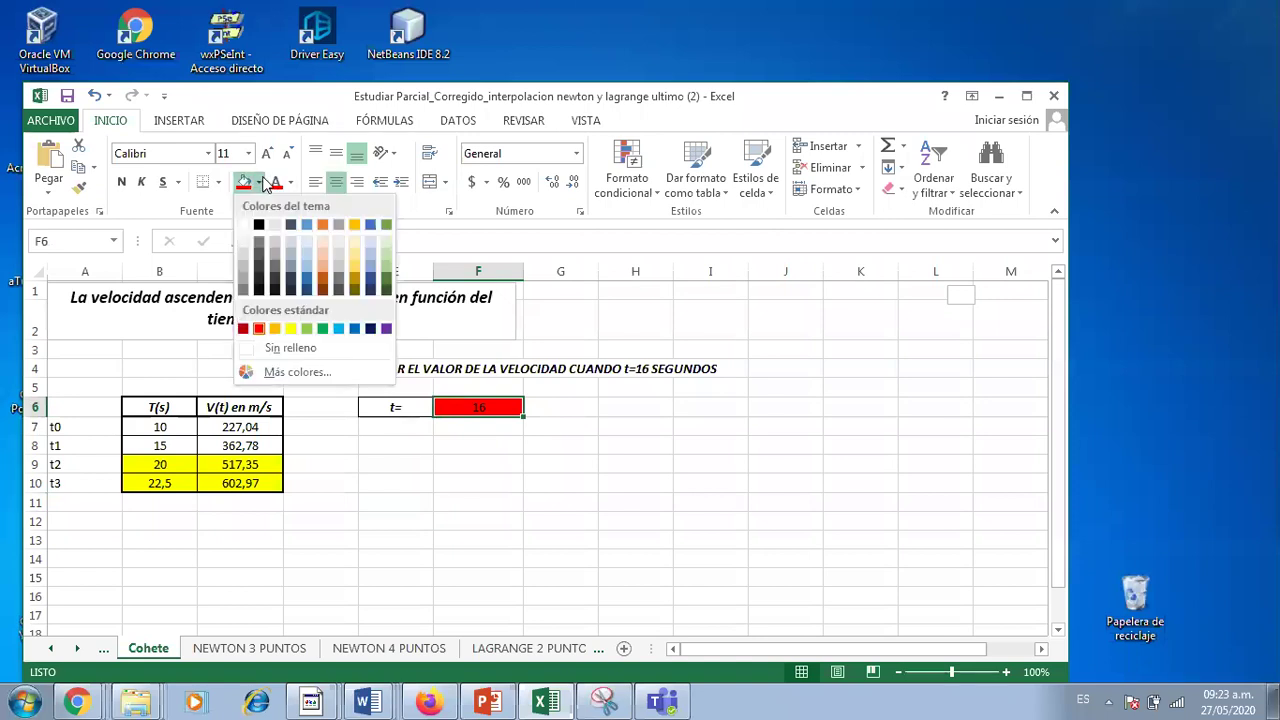
left_click(379, 253)
left_click(372, 449)
Remove the fill colour from the t3 data row, cells B10:C10.
left_click_drag(157, 463, 231, 472)
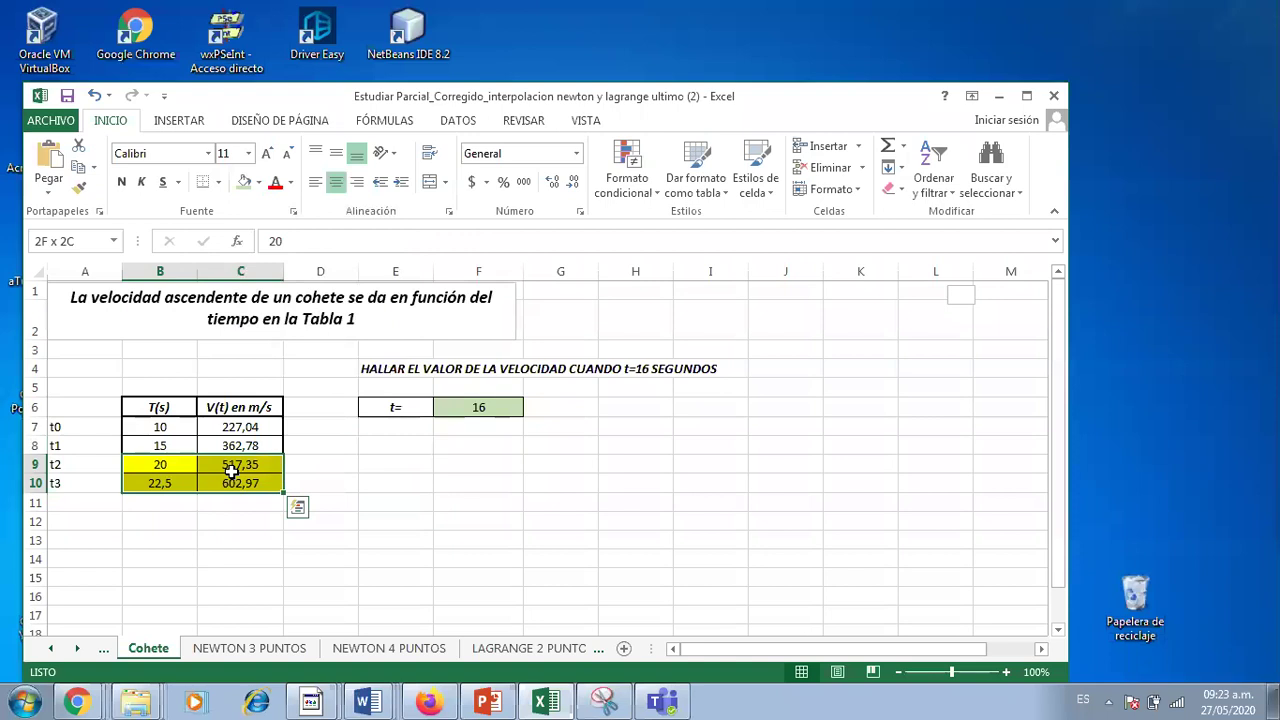
left_click(416, 481)
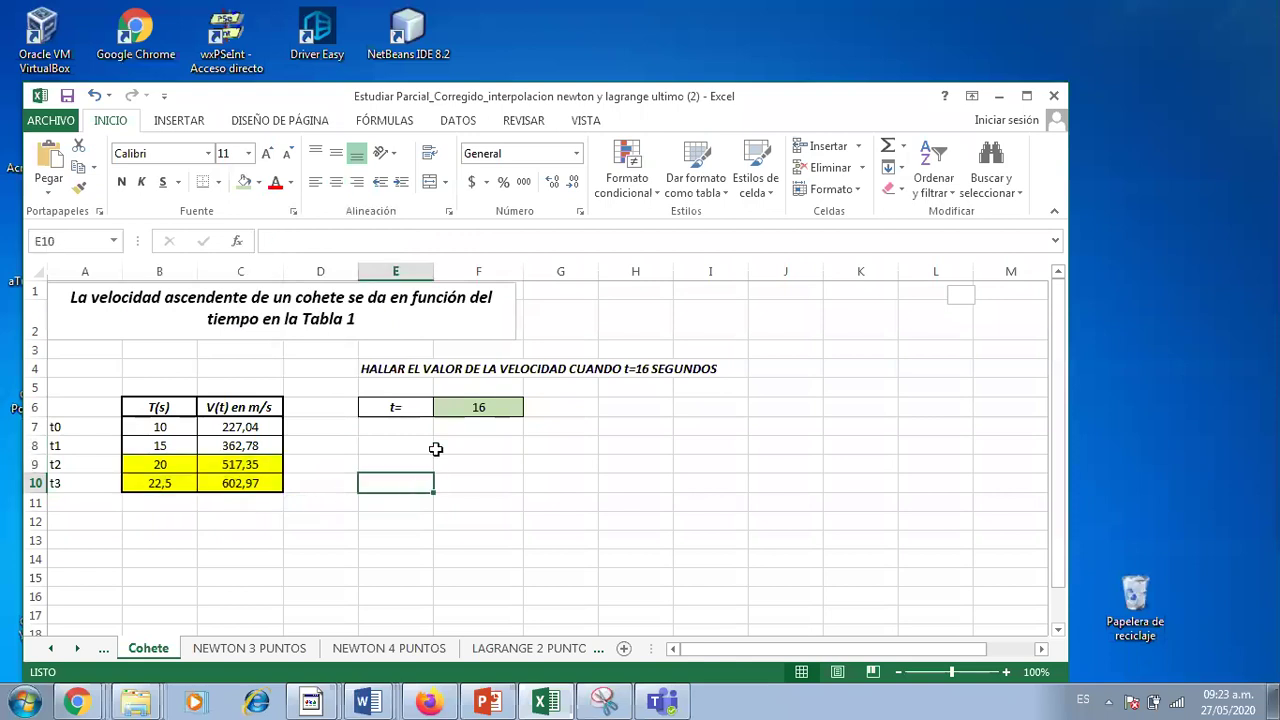
left_click(470, 406)
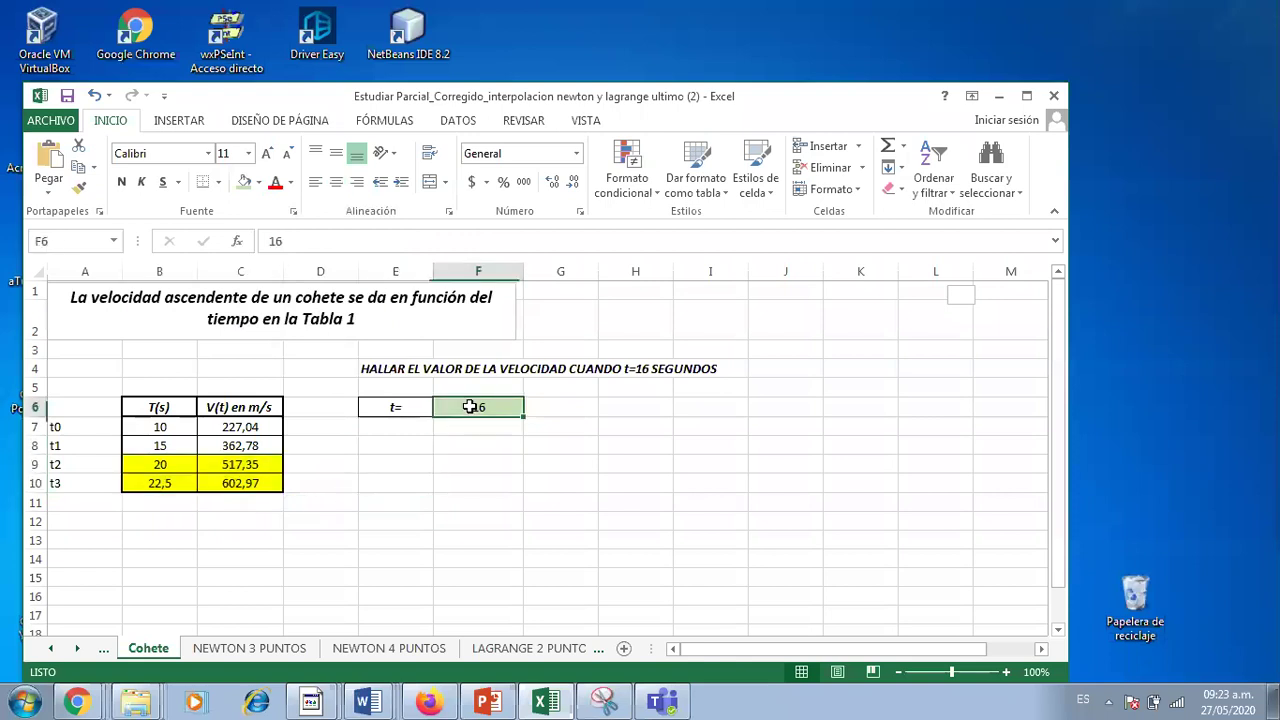
left_click(159, 481)
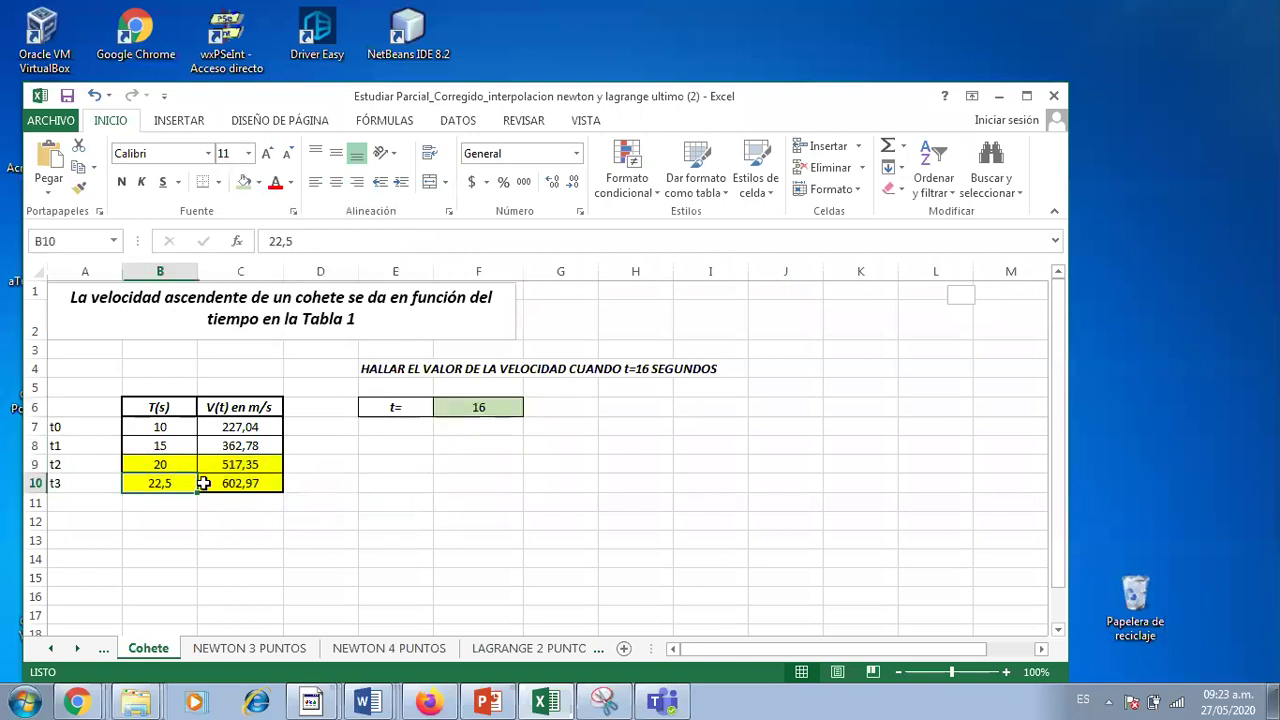
left_click_drag(203, 483, 250, 484)
left_click(258, 182)
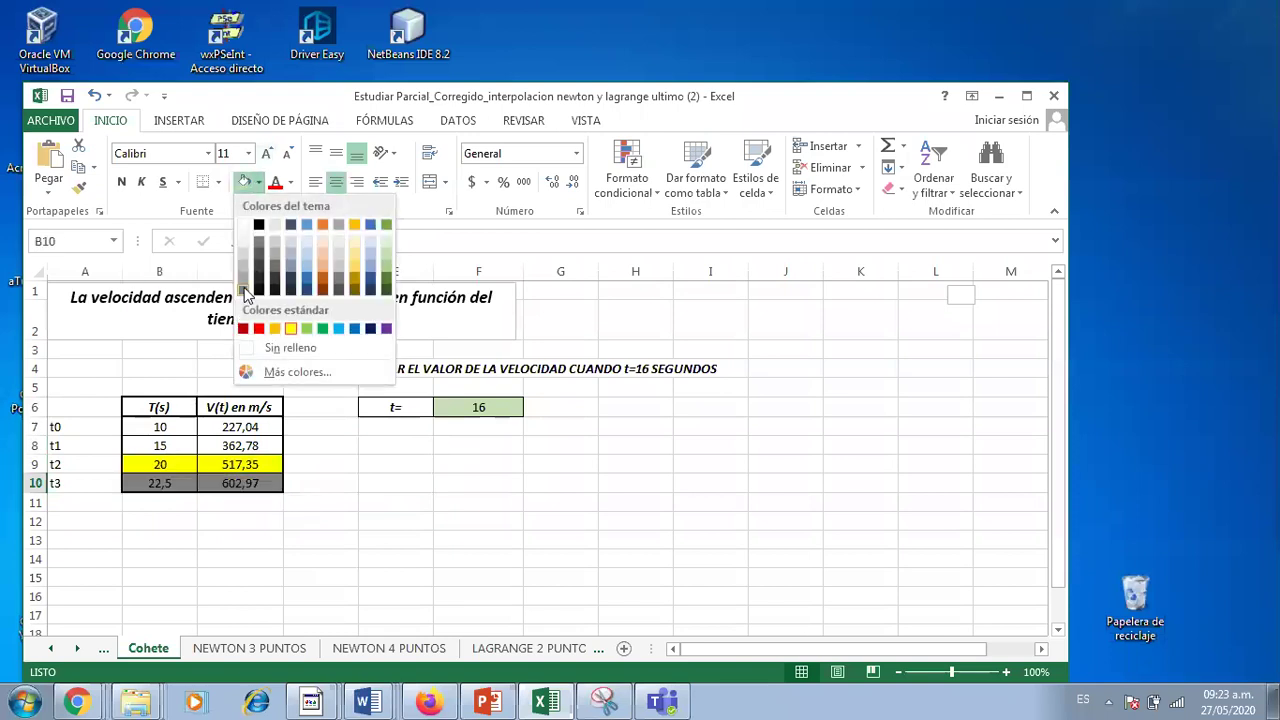
left_click(290, 347)
Fill the t1 data row, cells B8:C8, with yellow.
left_click_drag(166, 444, 232, 444)
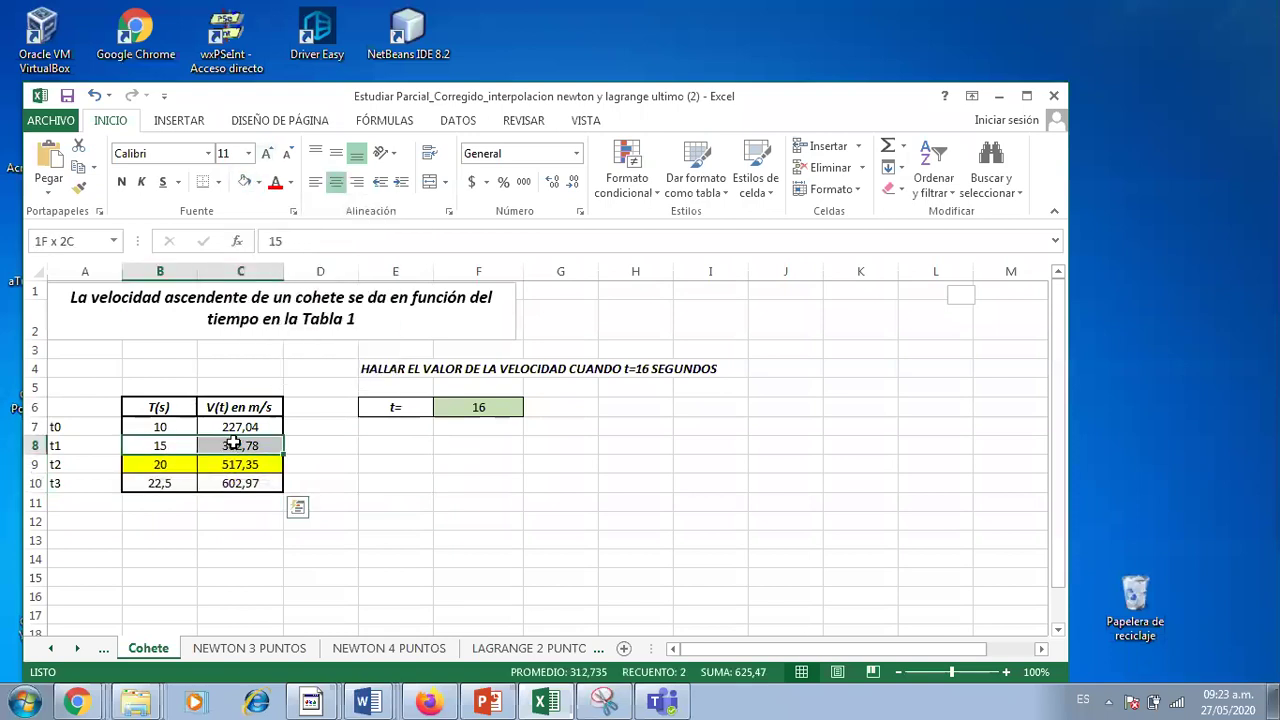
left_click(257, 182)
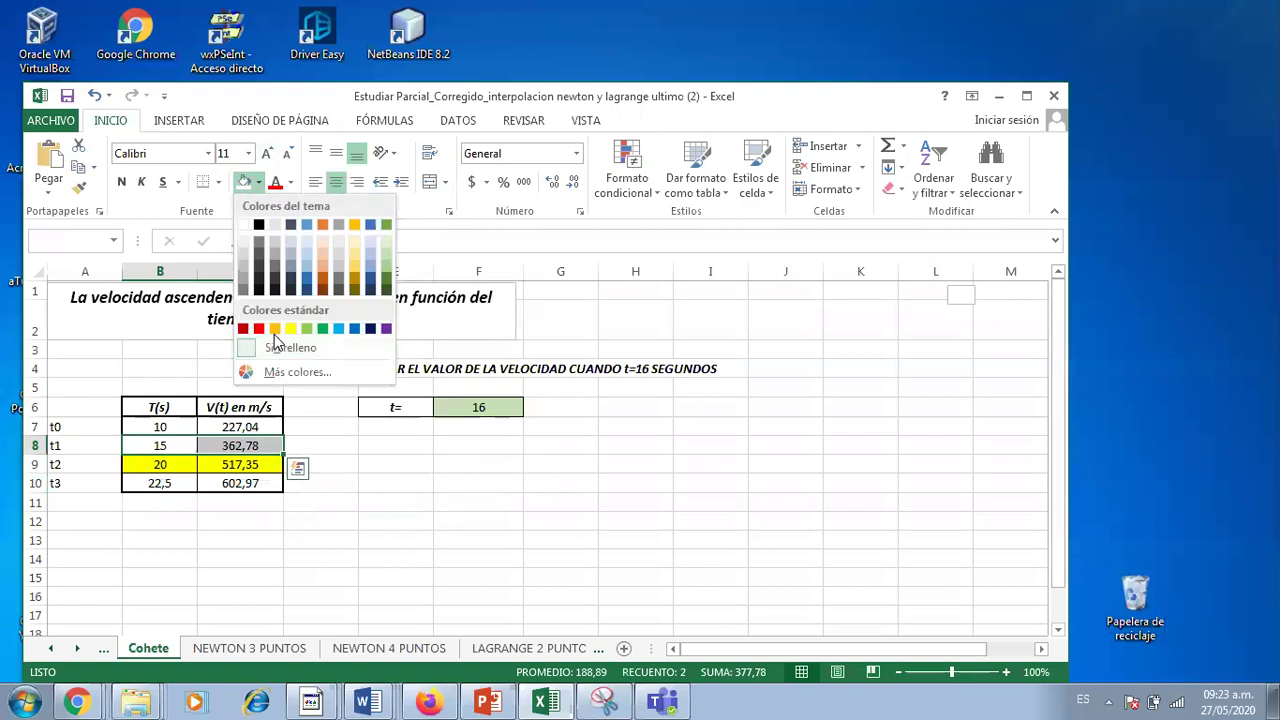
left_click(280, 322)
left_click(414, 500)
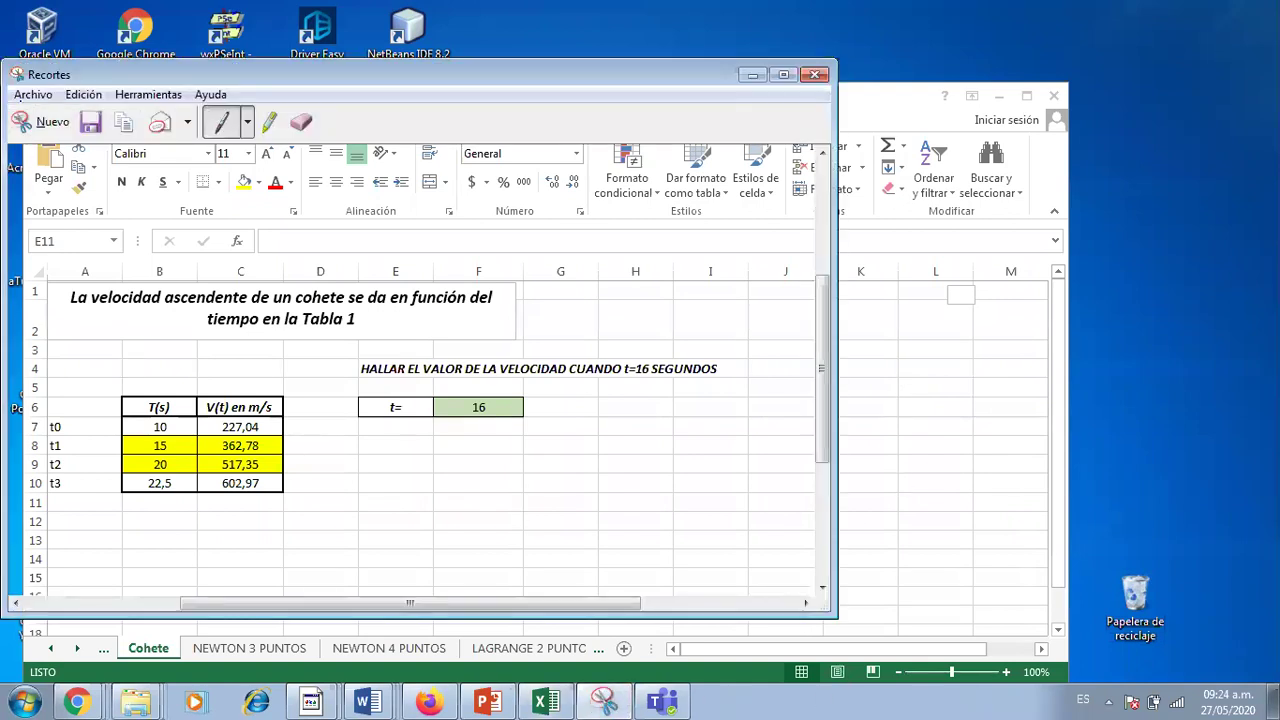
Temporarily show a widened snip of the meeting's participants list in the Cohete worksheet, then remove it.
left_click(40, 122)
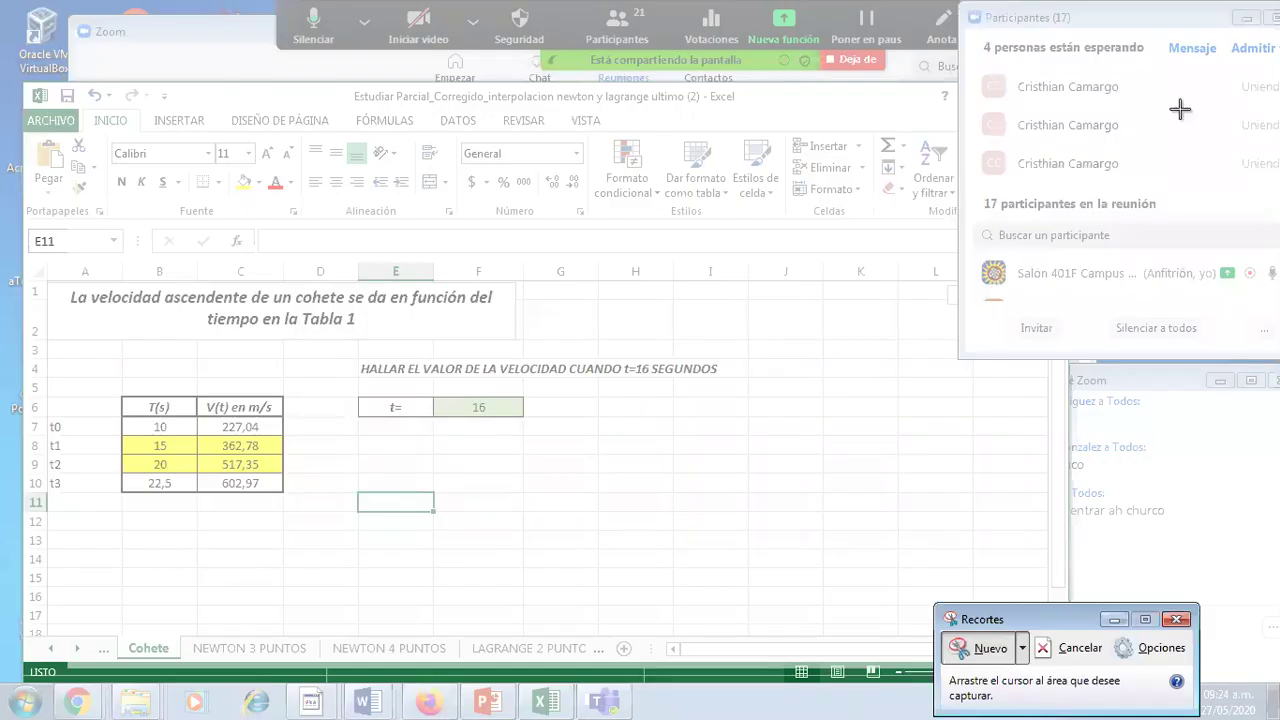
left_click(600, 523)
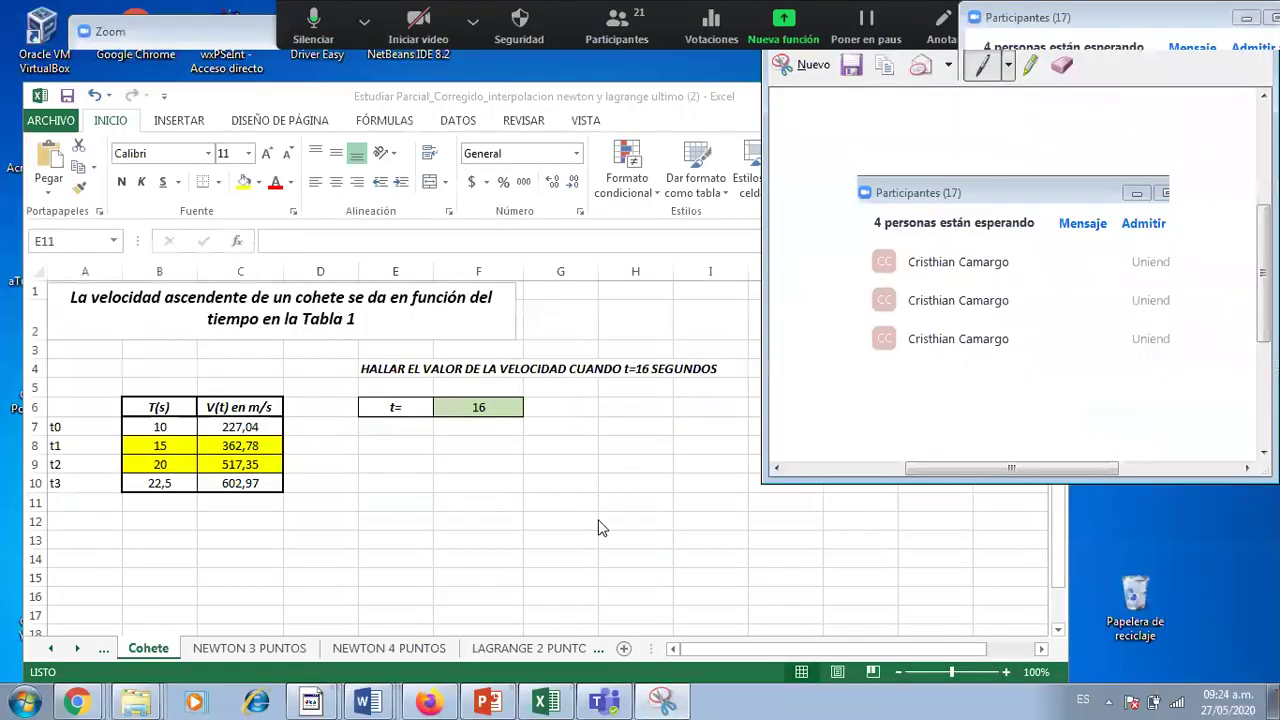
key("ctrl+v")
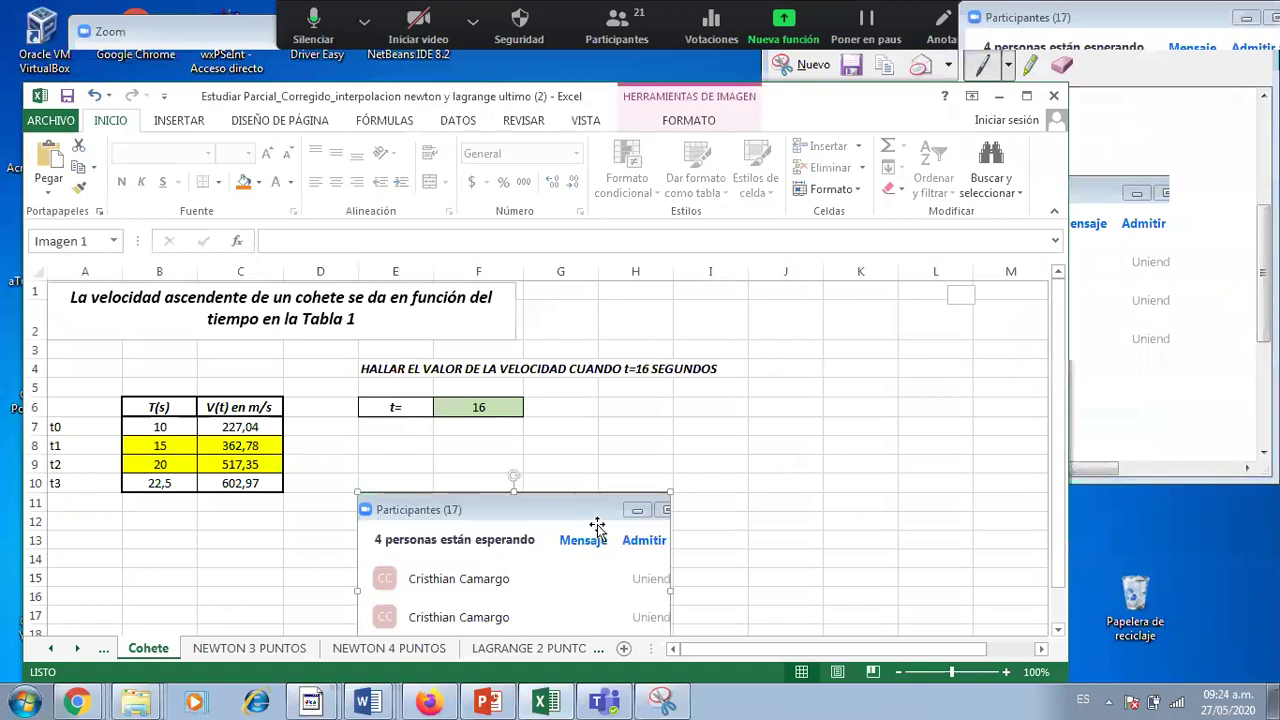
left_click_drag(592, 522, 747, 315)
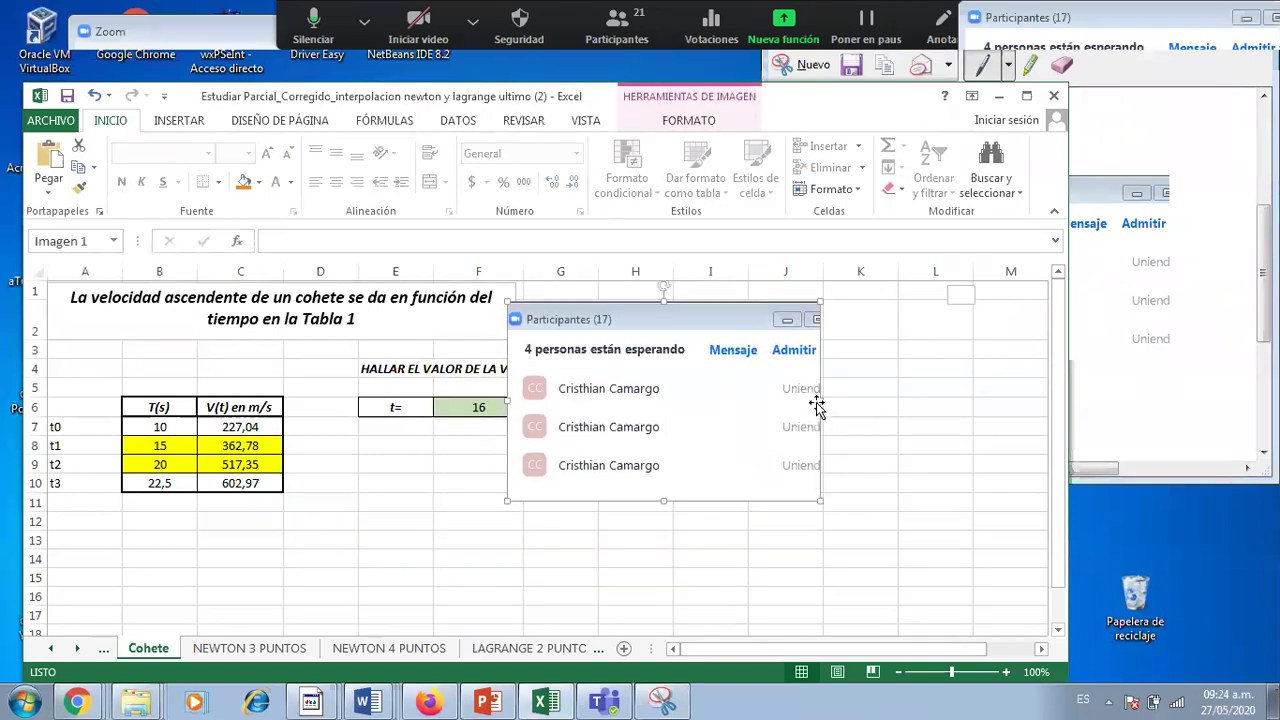
left_click_drag(818, 401, 951, 401)
left_click_drag(840, 314, 641, 343)
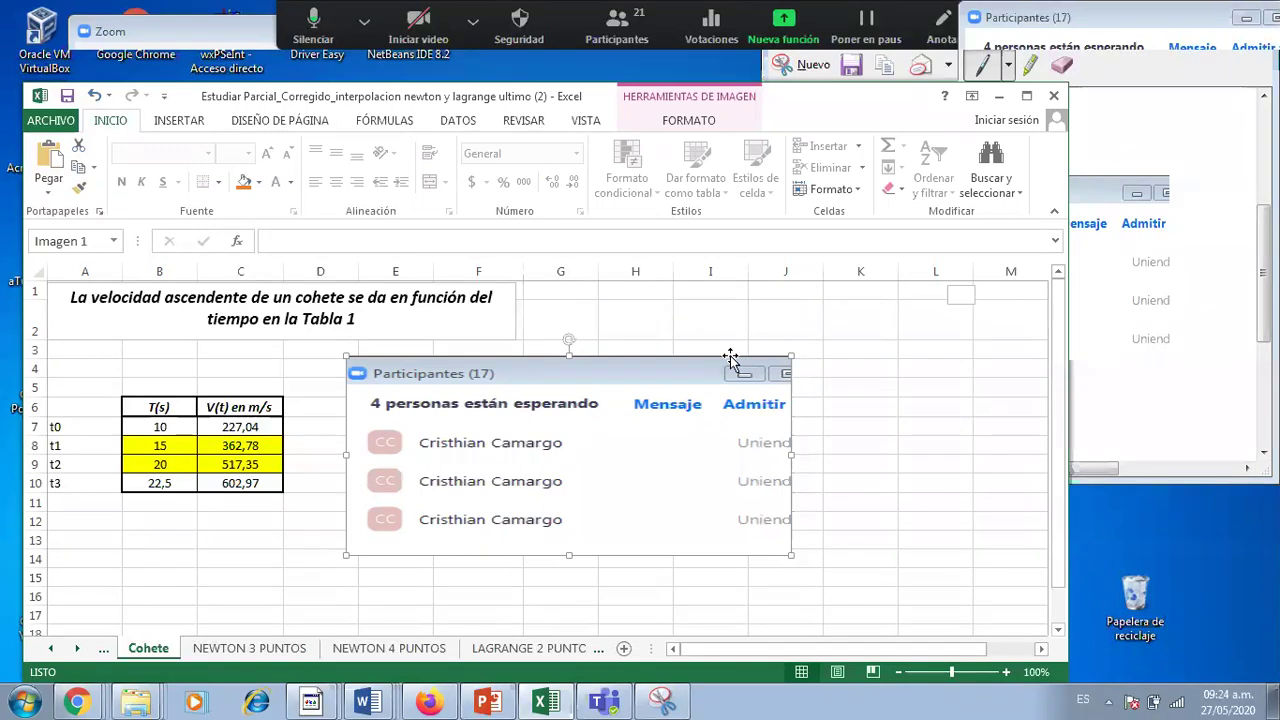
key("Delete")
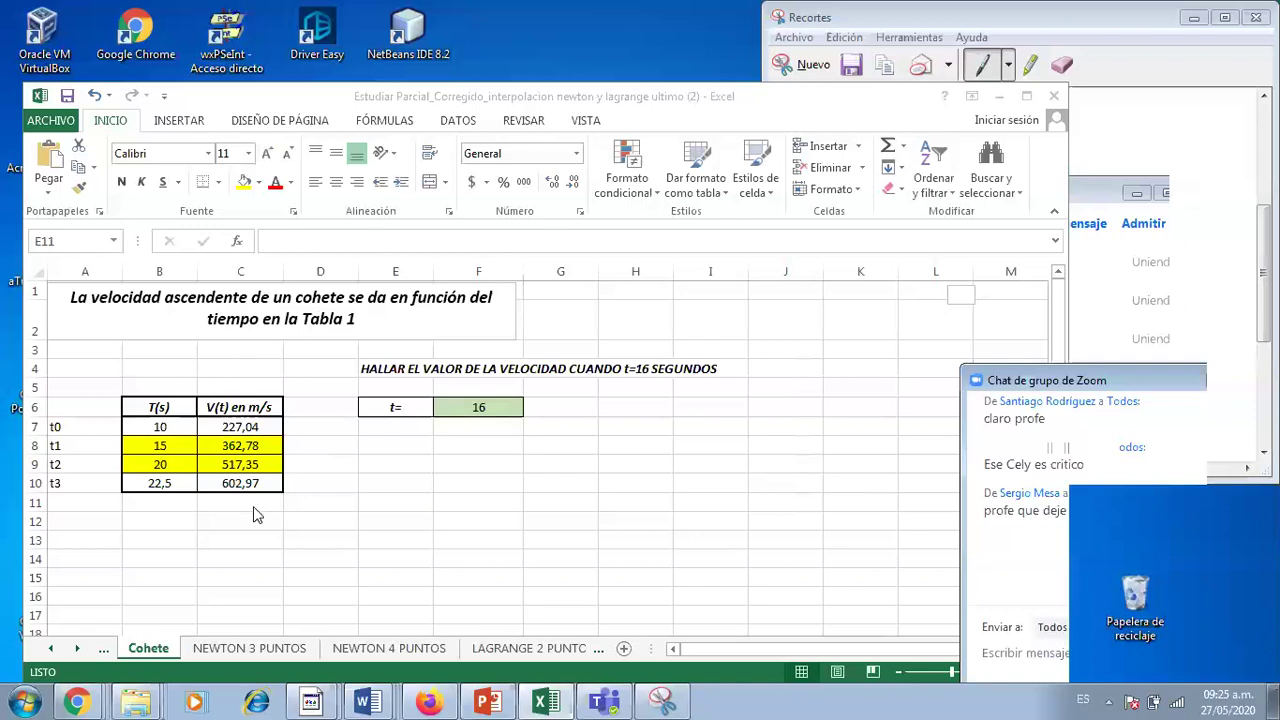
Review the t value in F6 and the highlighted rows B8:C9, and open the LAGRANGE 2 PUNTOS sheet.
left_click(492, 407)
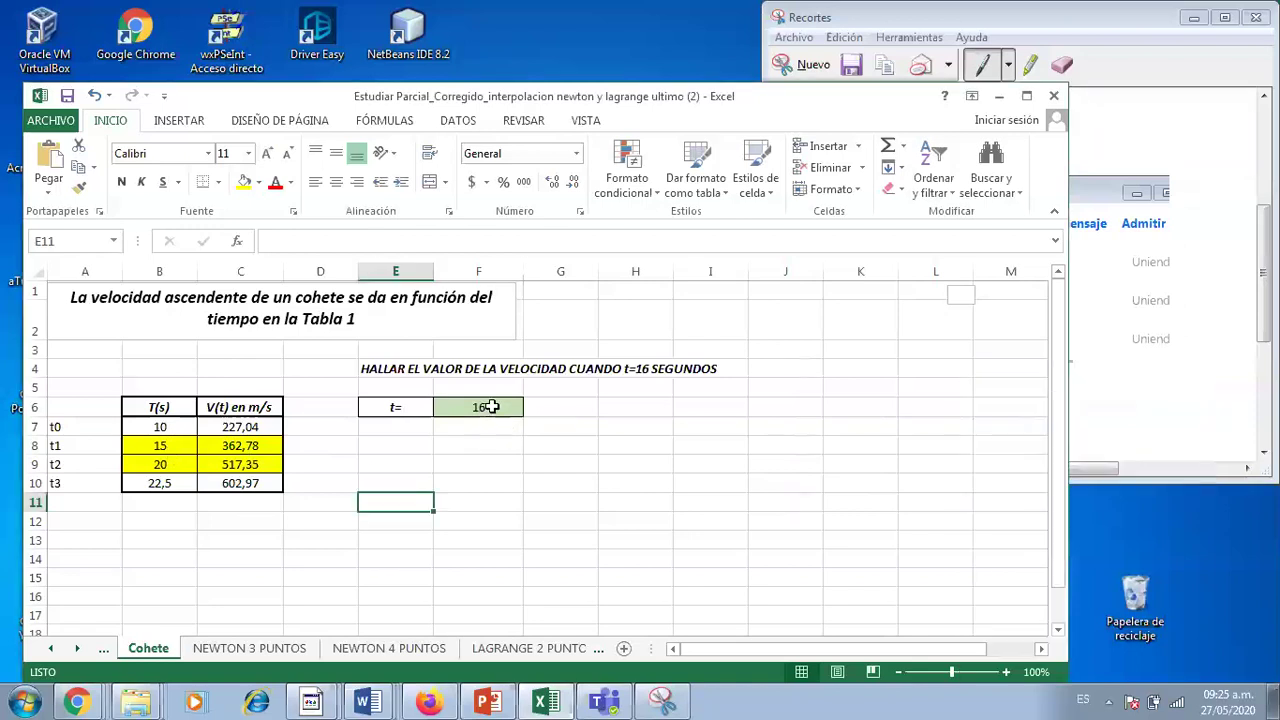
left_click_drag(161, 446, 238, 464)
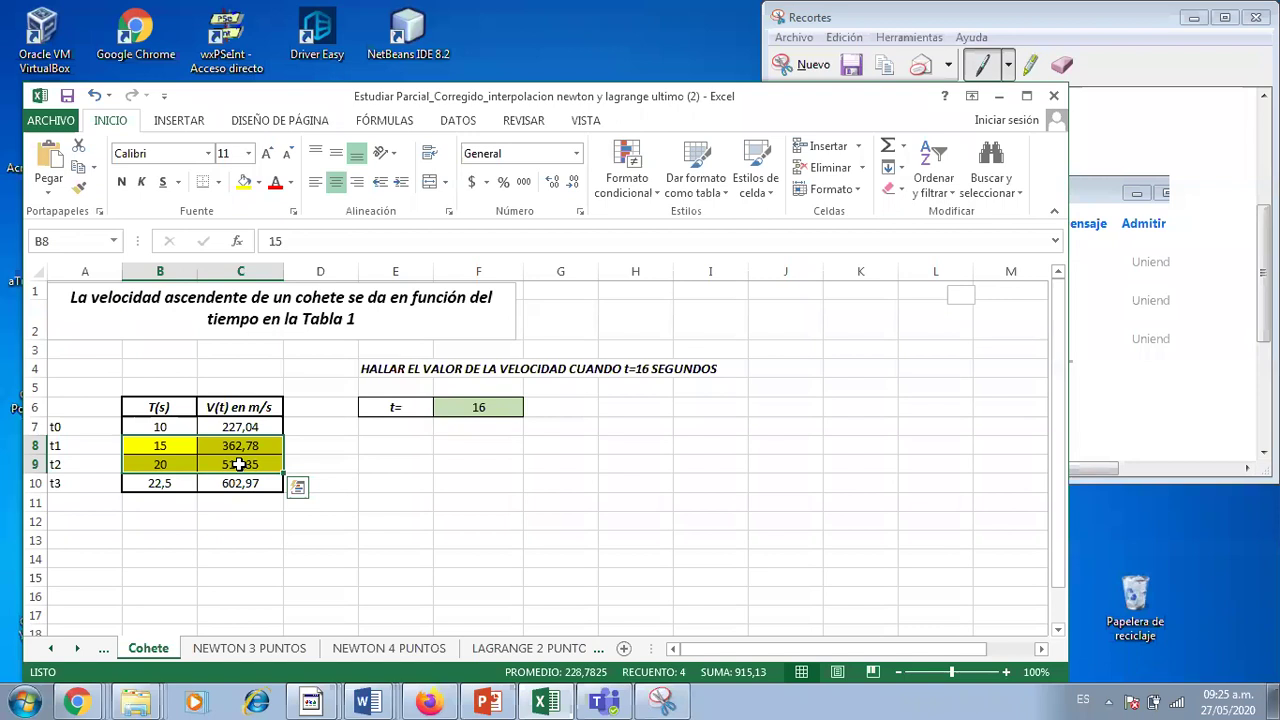
left_click(502, 650)
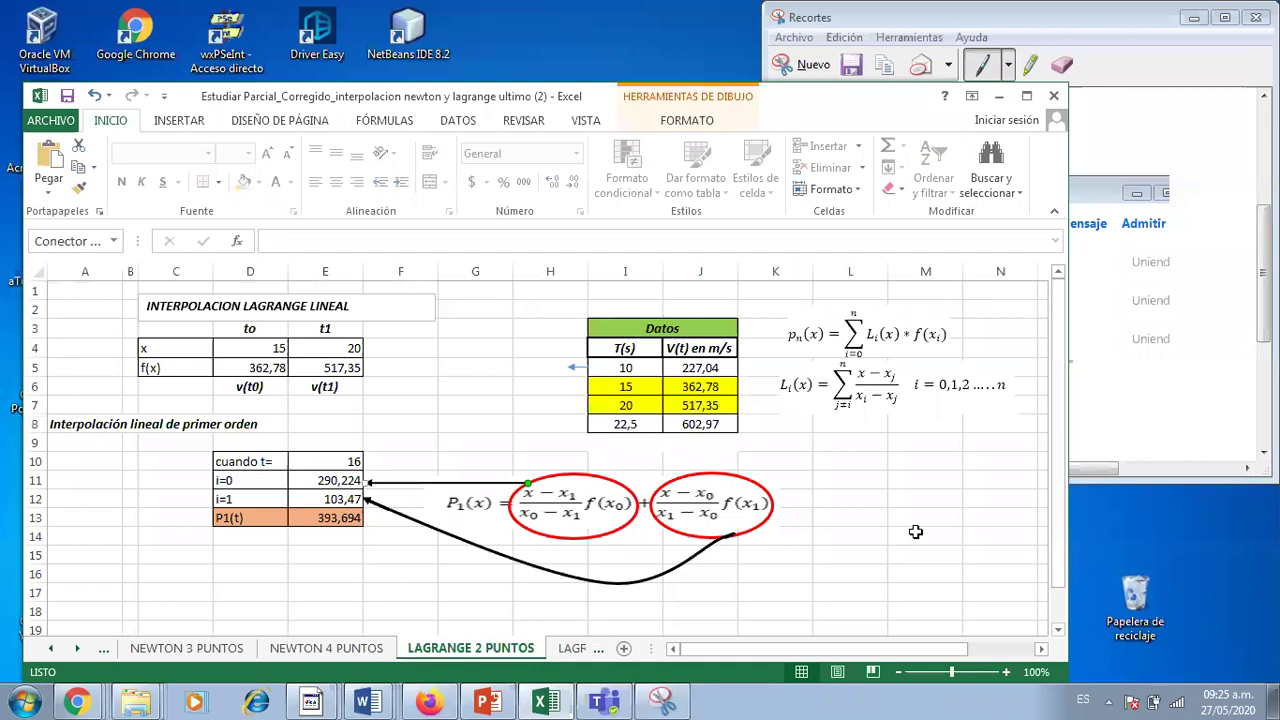
Move both general Lagrange formula images closer to the Datos table and deselect them.
mouse_move(616, 100)
left_mouse_down()
mouse_move(572, 100)
mouse_move(604, 94)
left_mouse_up()
left_click(900, 566)
left_click_drag(850, 346, 819, 327)
left_click_drag(851, 390, 820, 392)
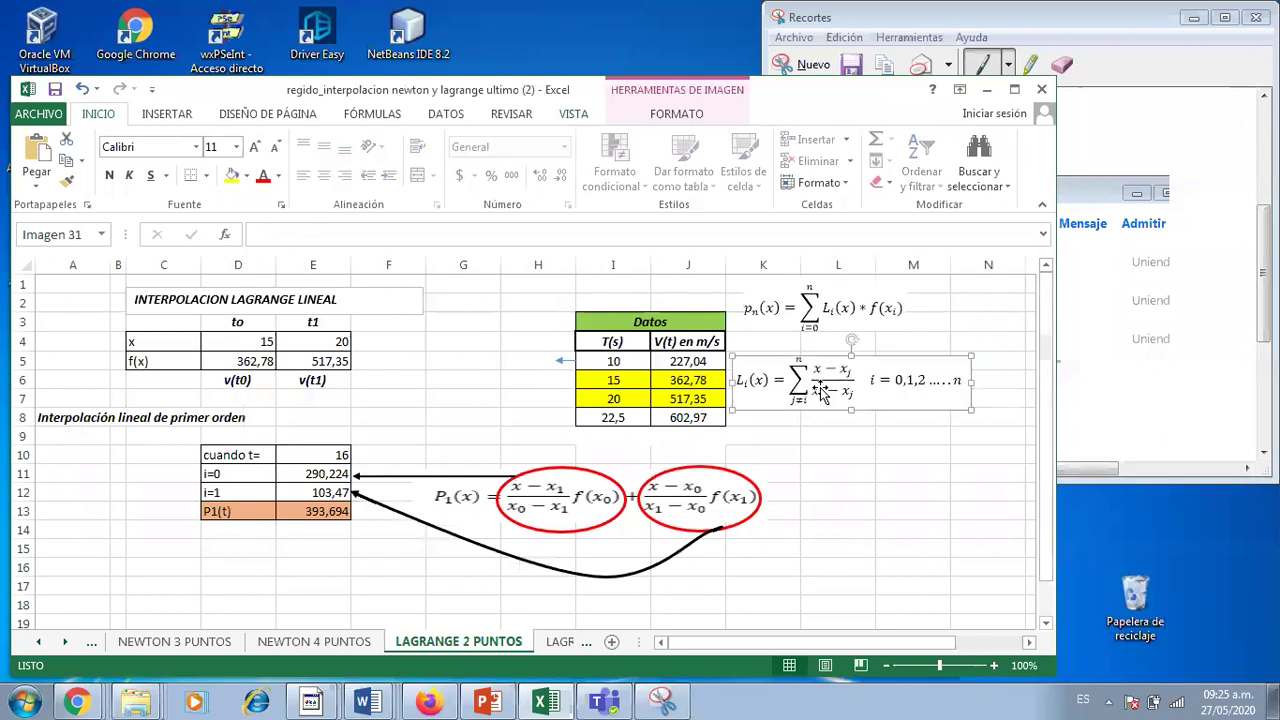
left_click(878, 477)
left_click(822, 490)
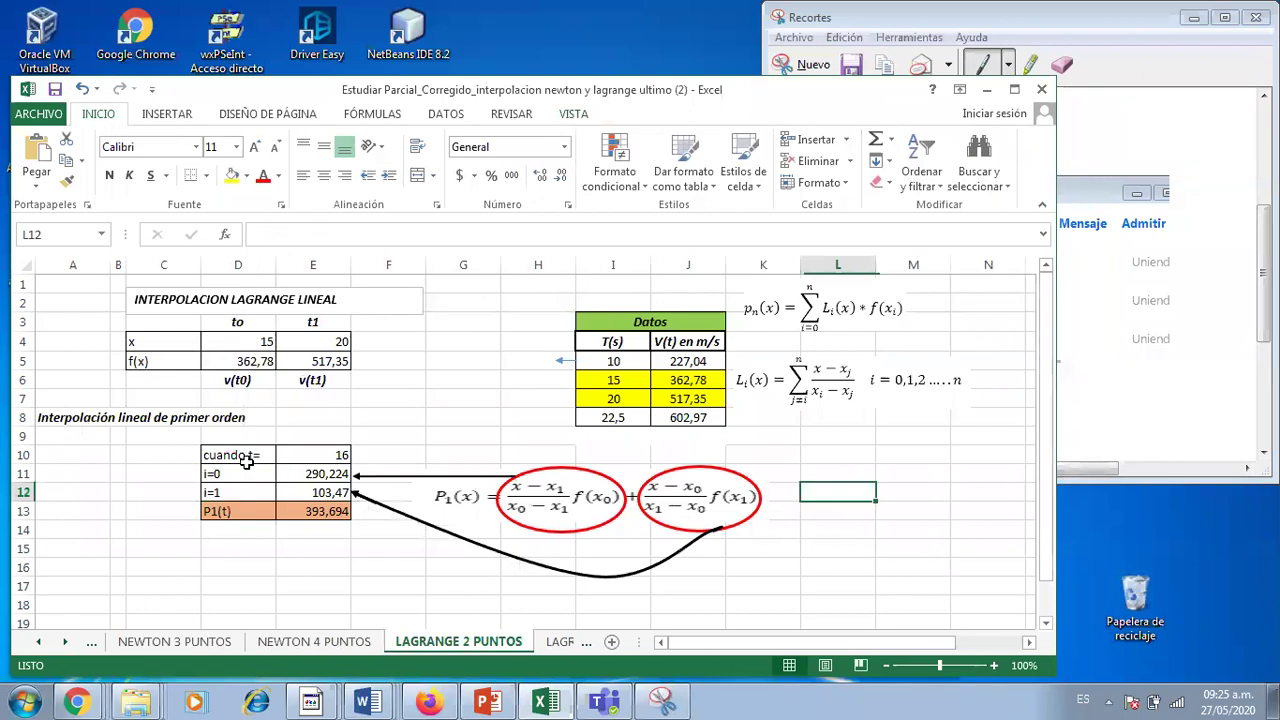
Change the x label in C4 of the linear interpolation table to t.
left_click_drag(644, 322, 648, 425)
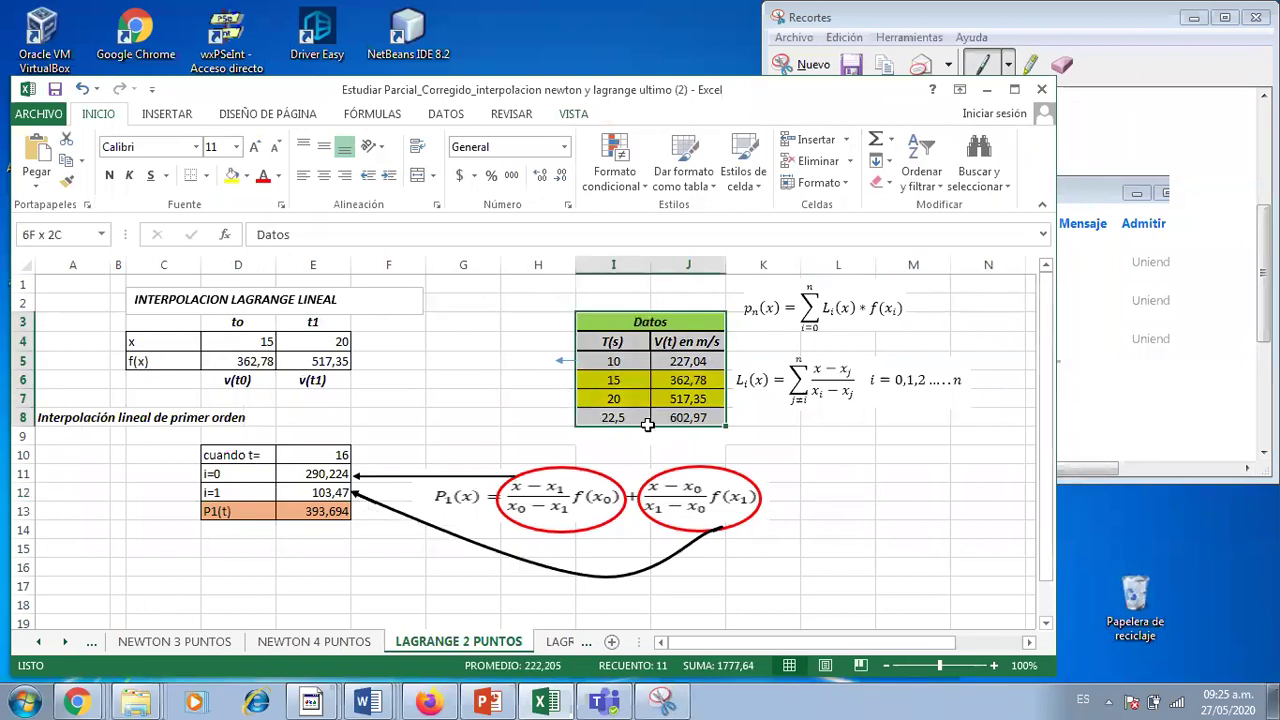
left_click(614, 389)
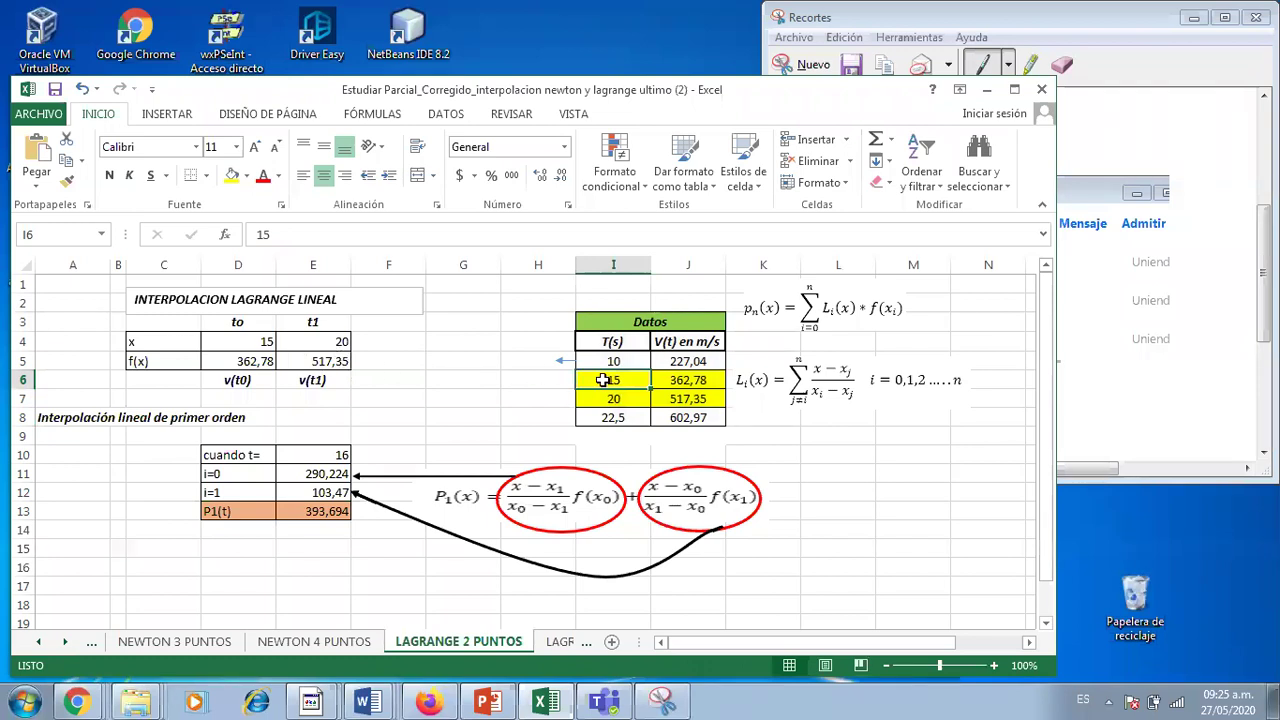
left_click(155, 344)
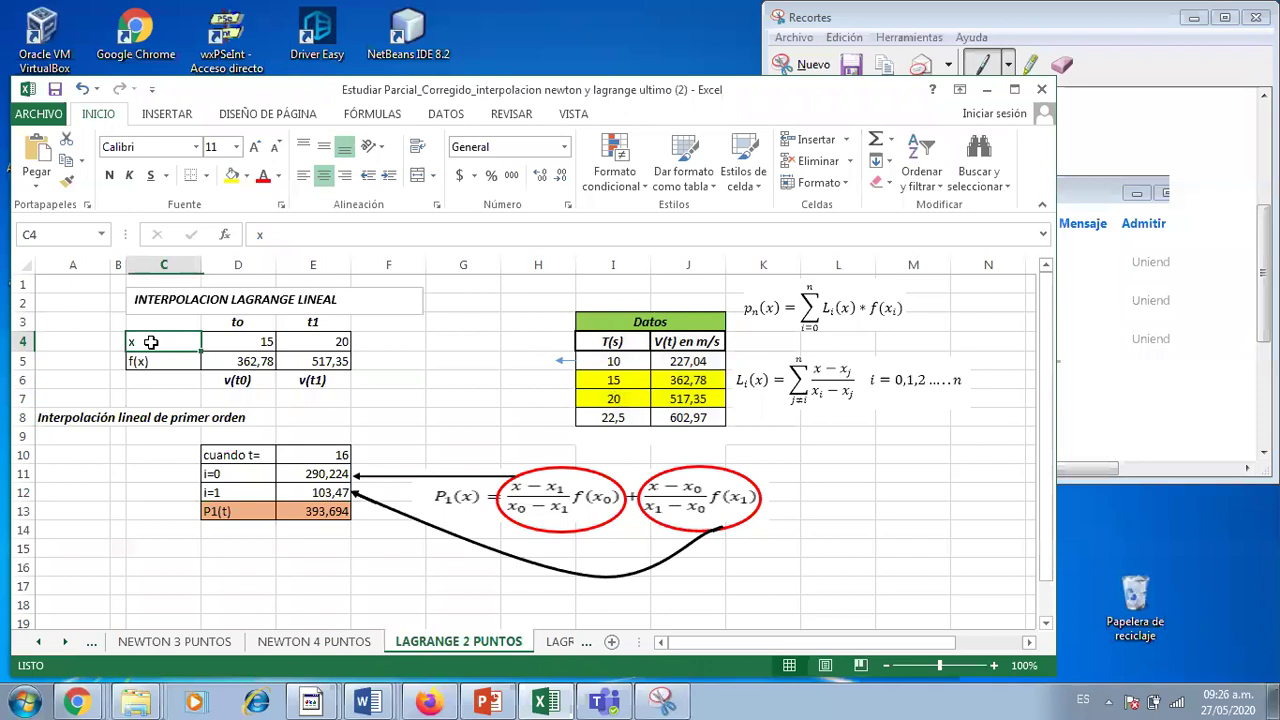
type("t")
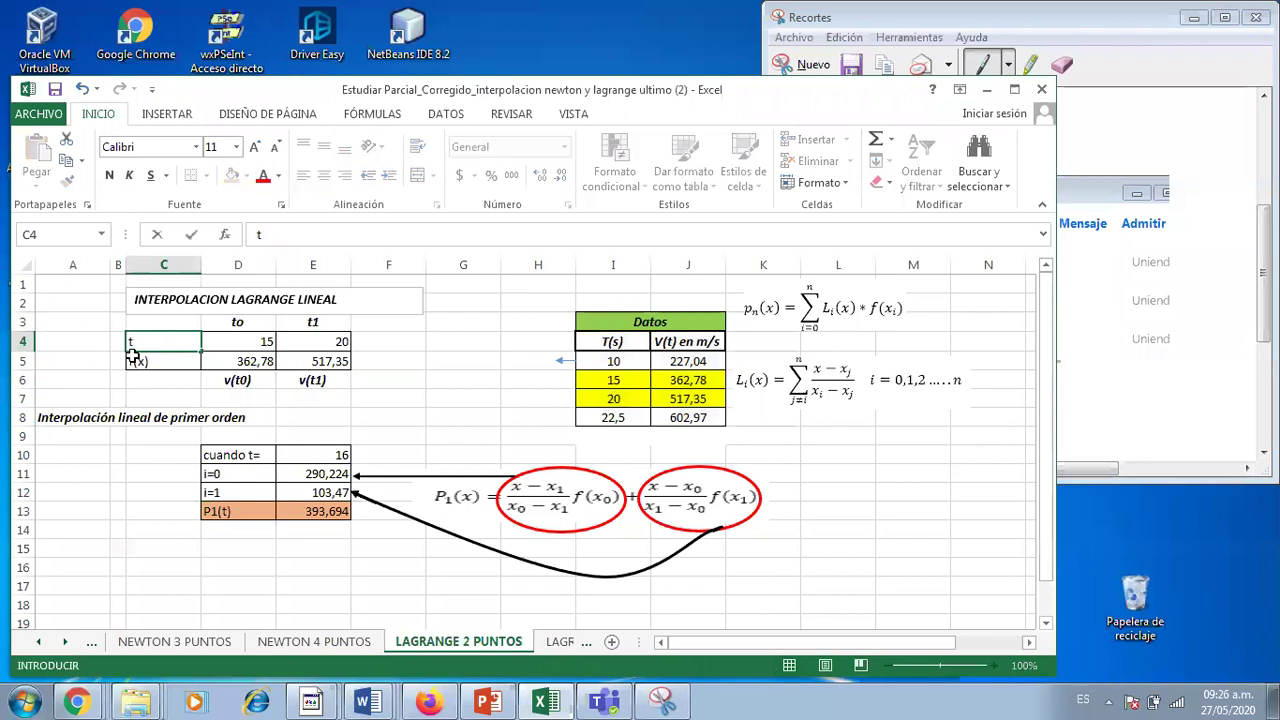
key("Return")
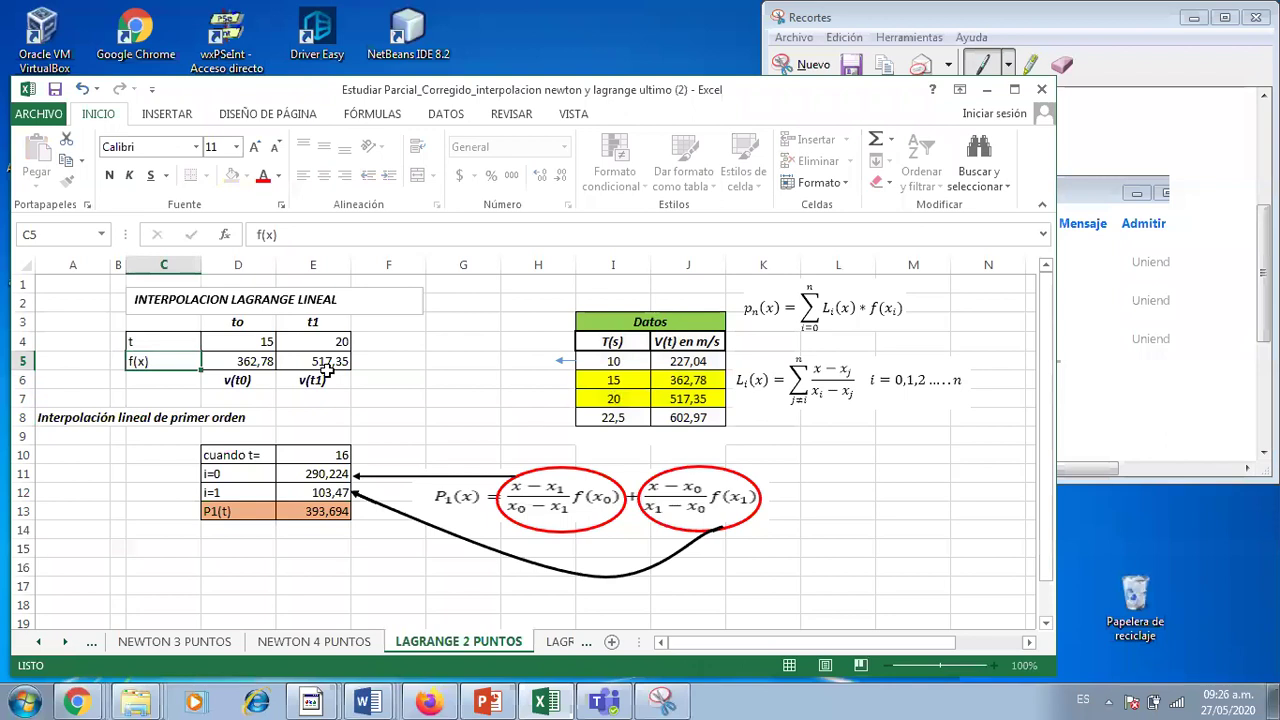
Change the f(x) label in C5 of the linear interpolation table to v(t).
type("f(t)")
key("Return")
left_click(131, 361)
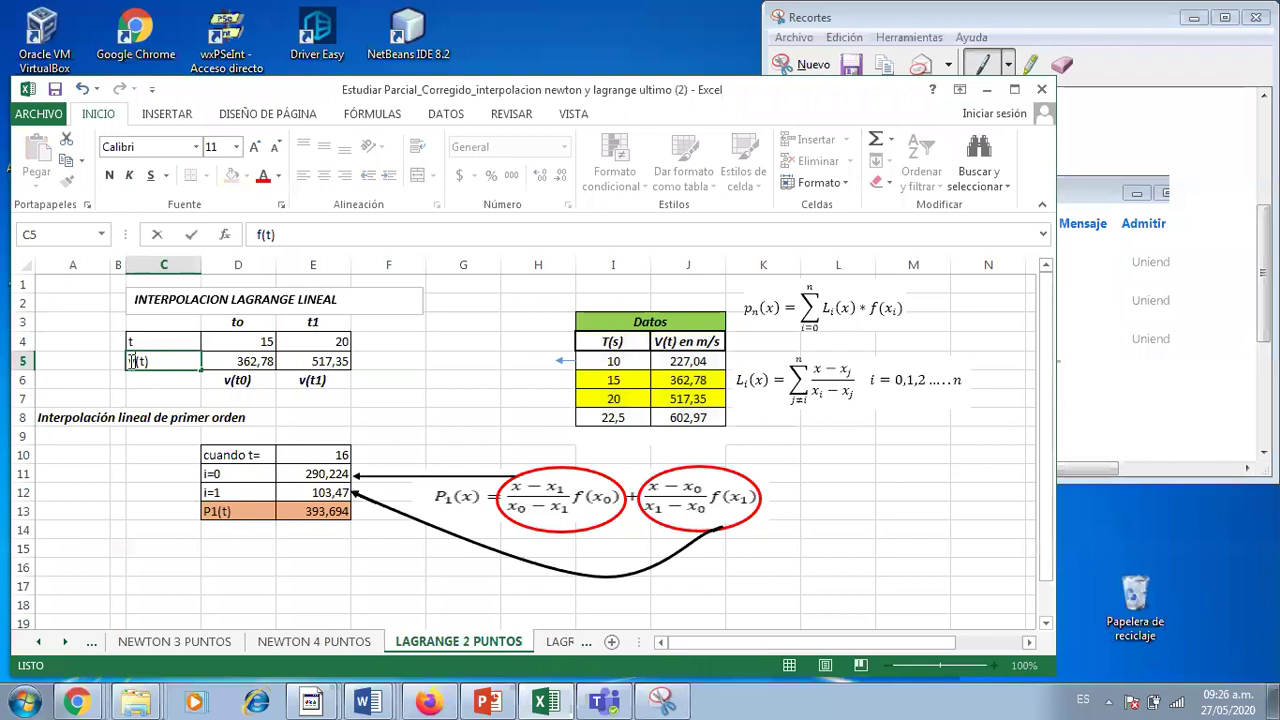
type("v(t)")
key("Return")
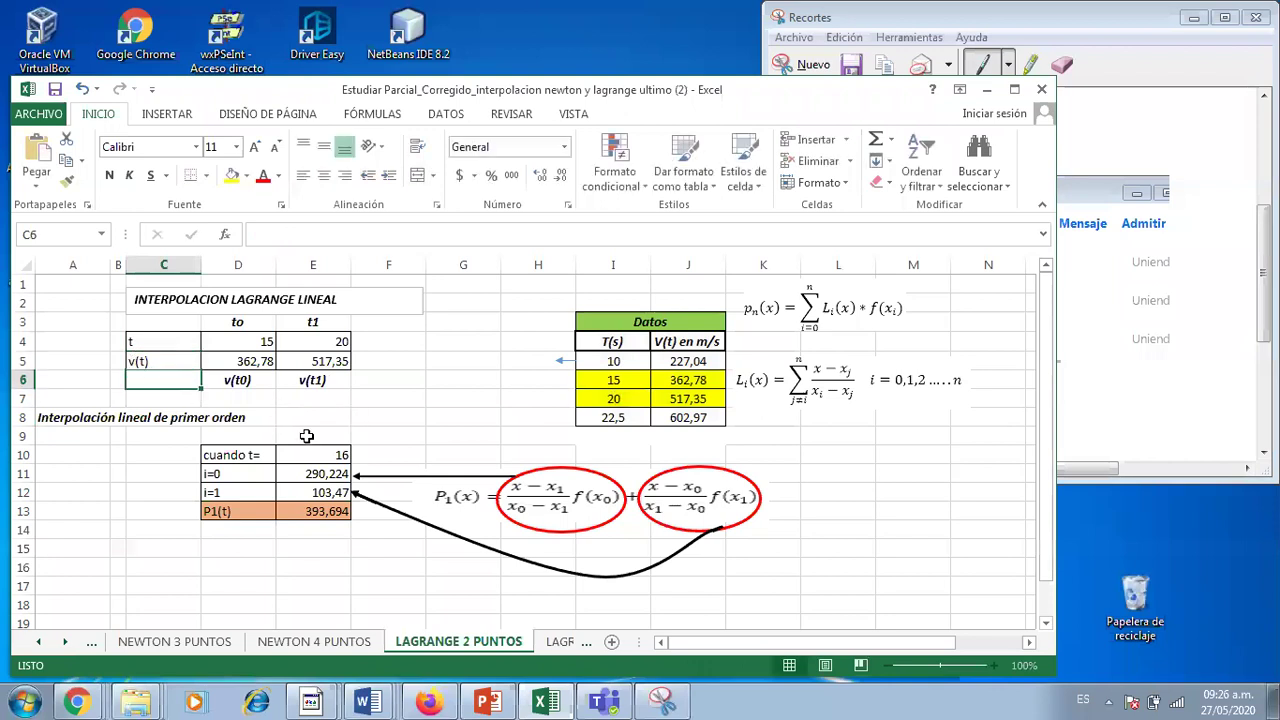
Fill the t0 and t1 time values, cells D4:E4, with yellow to match the highlighted Datos rows.
left_click(258, 342)
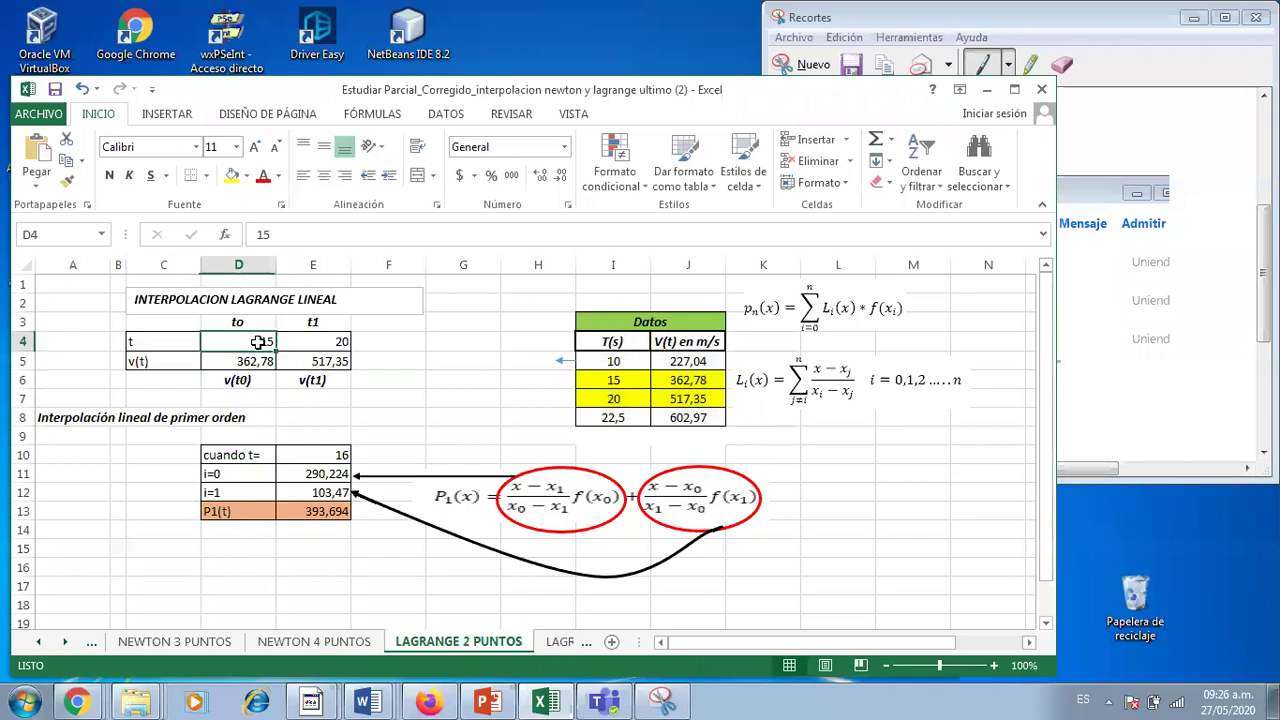
left_click(668, 382, "ctrl")
left_click(250, 366)
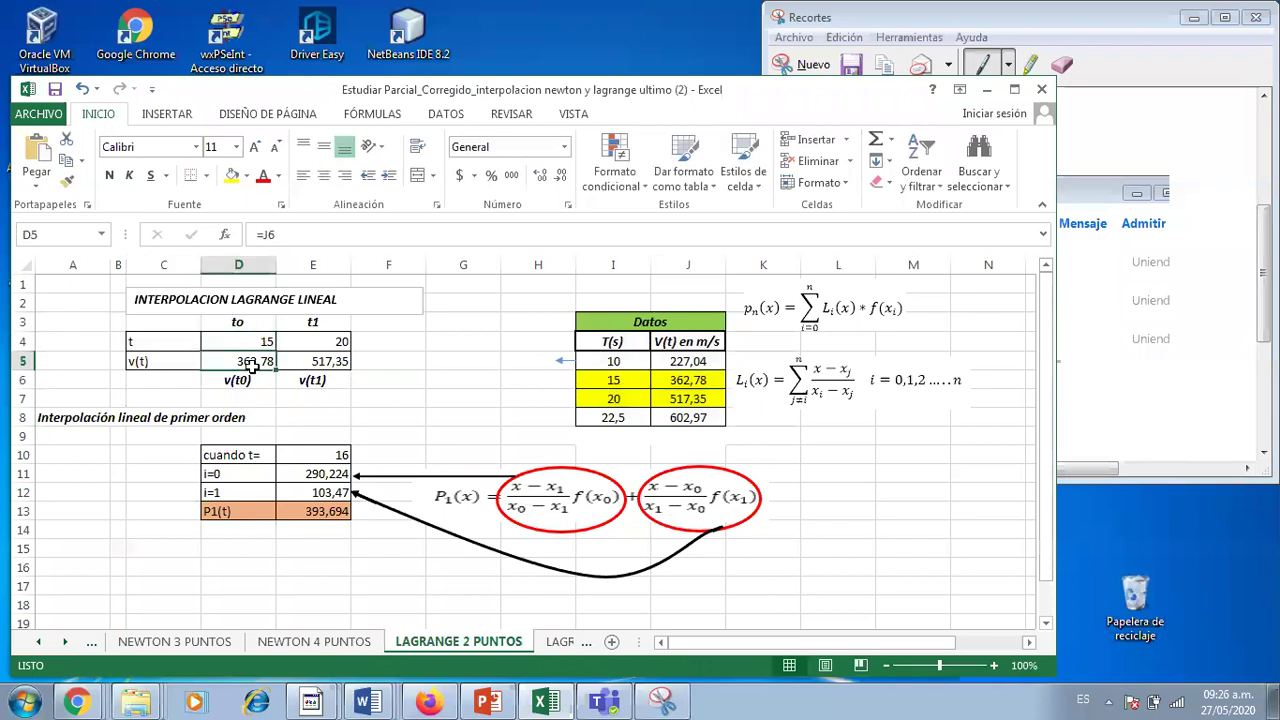
left_click(615, 399)
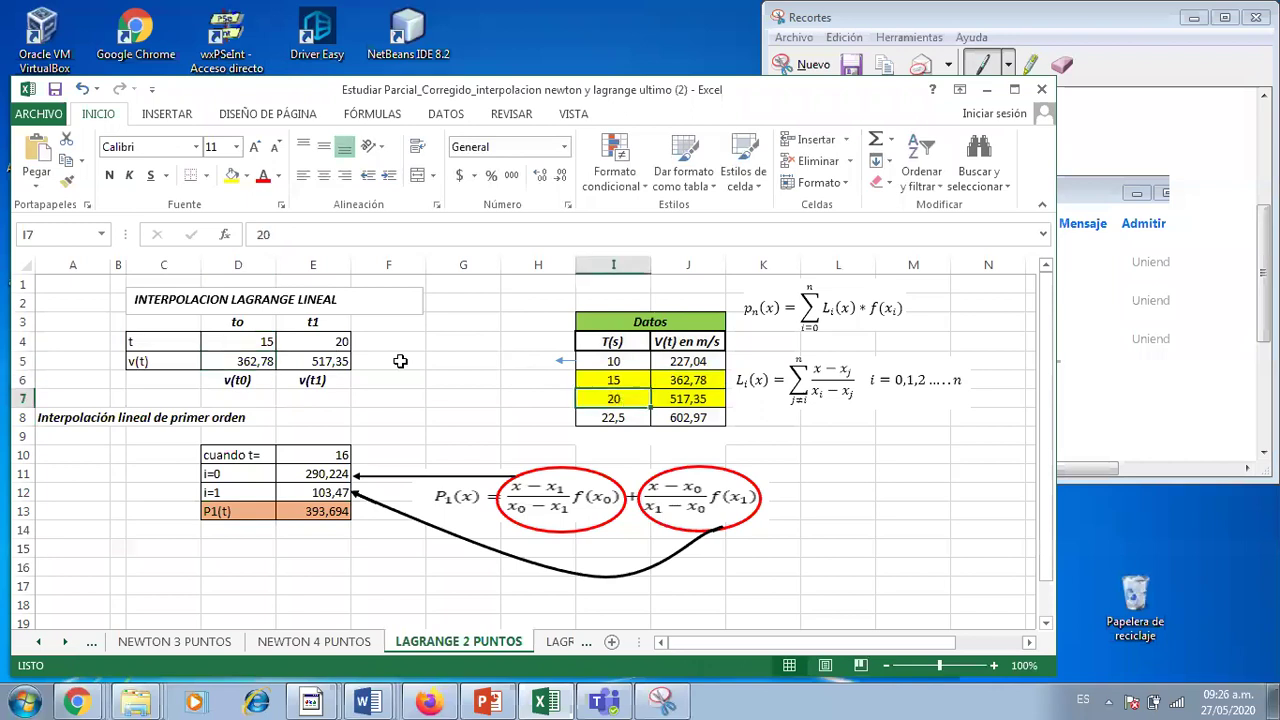
left_click(339, 341)
left_click_drag(339, 341, 339, 341)
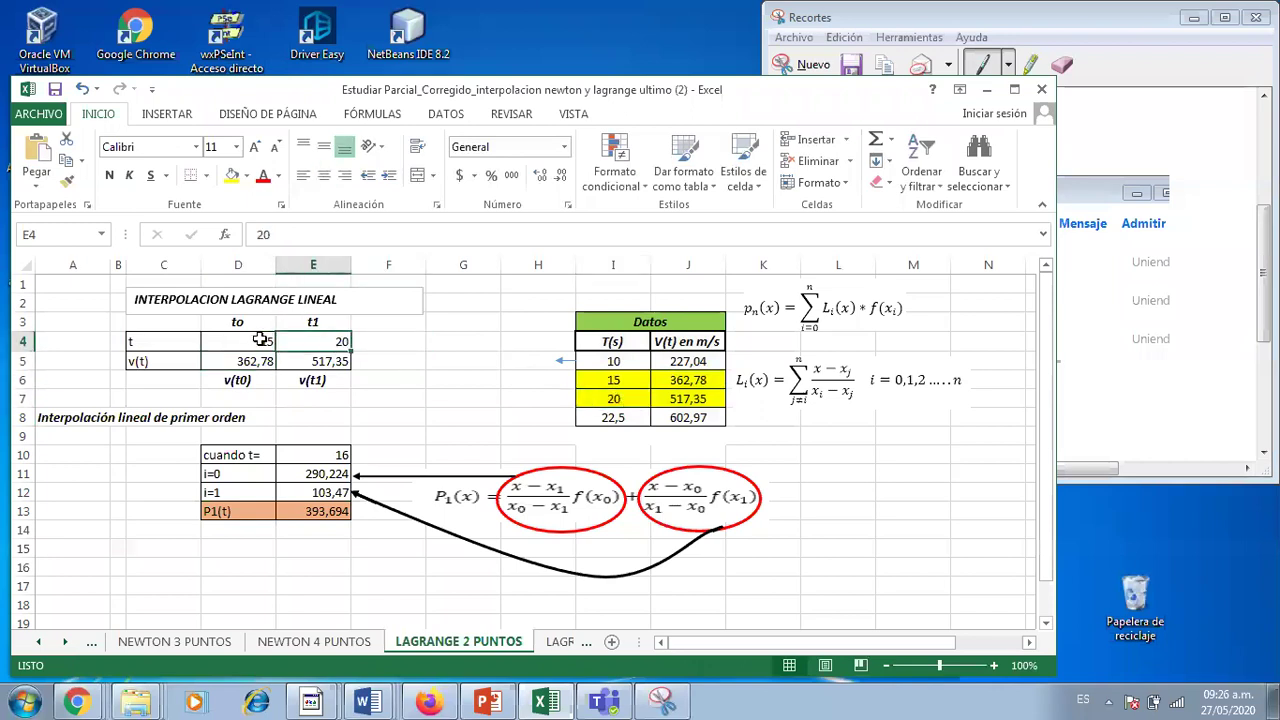
left_click_drag(260, 341, 345, 341)
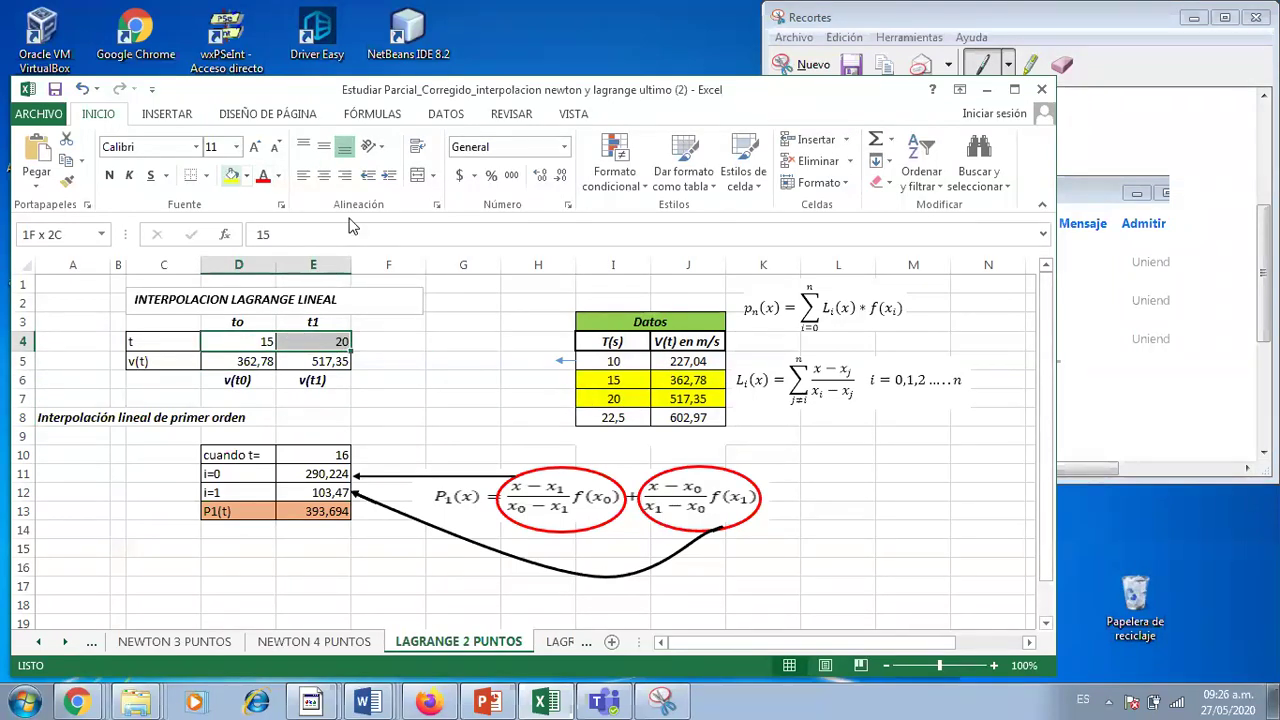
left_click(231, 176)
left_click(927, 425)
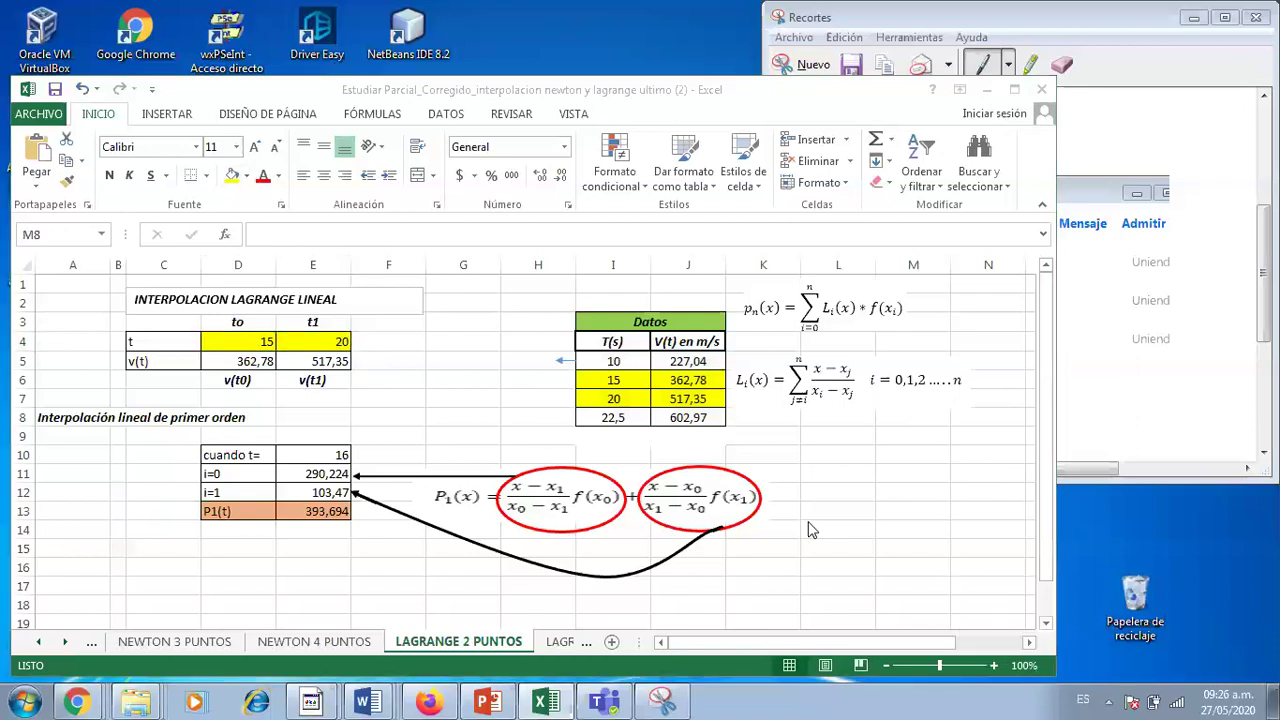
Examine the t0, t1, v(t0) and v(t1) labels and the general Lagrange polynomial formula beside the Datos table.
left_click(248, 332)
left_click_drag(270, 322, 267, 320)
left_click(342, 306)
left_click(259, 381)
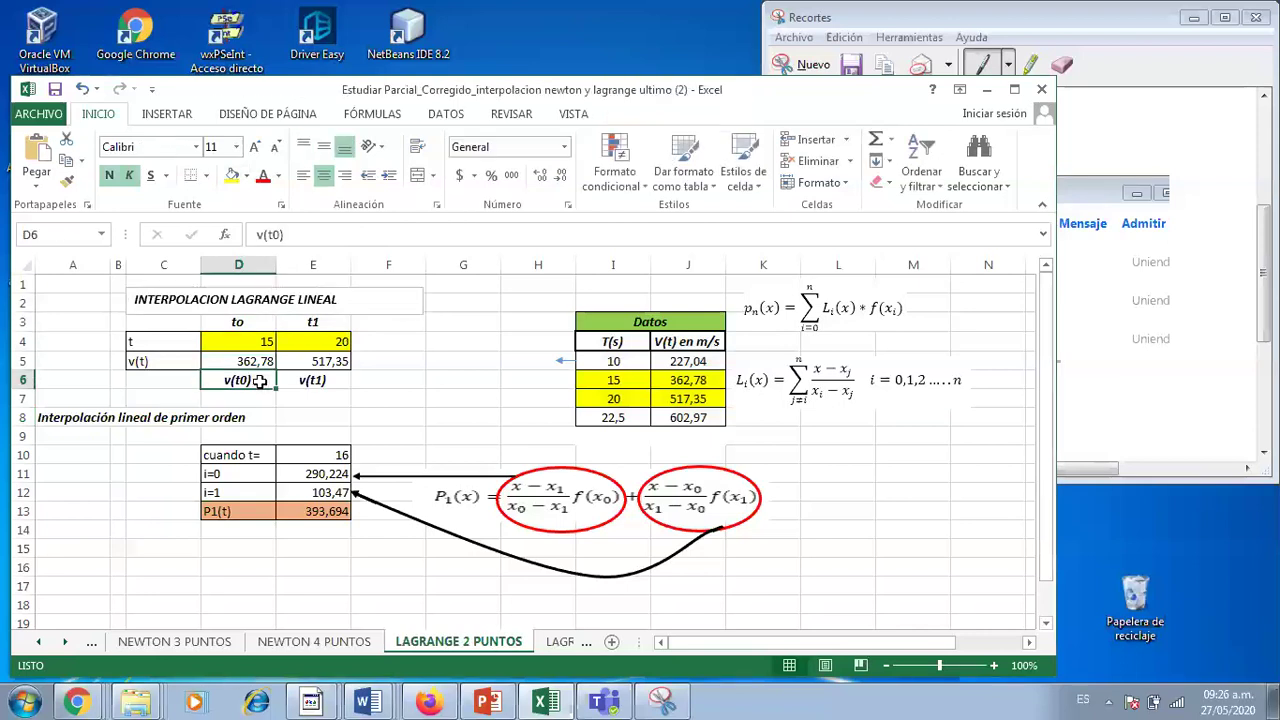
left_click(313, 380)
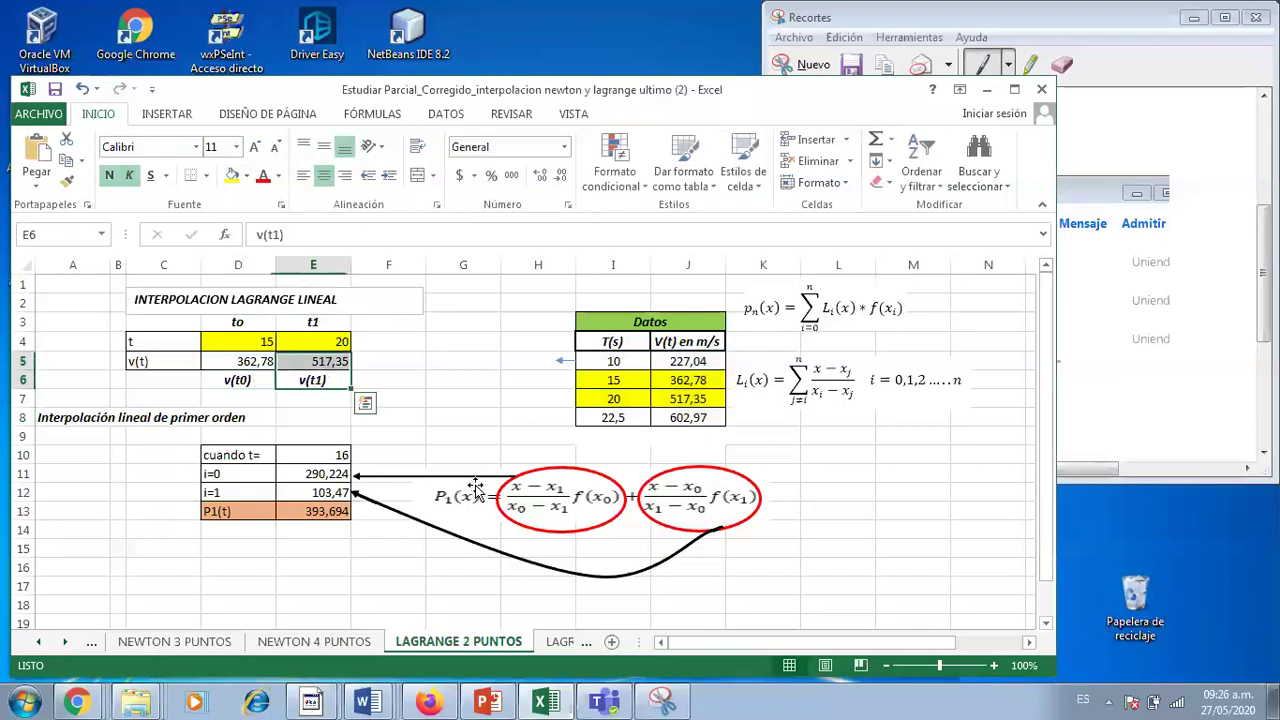
left_click(405, 384)
left_click(800, 318)
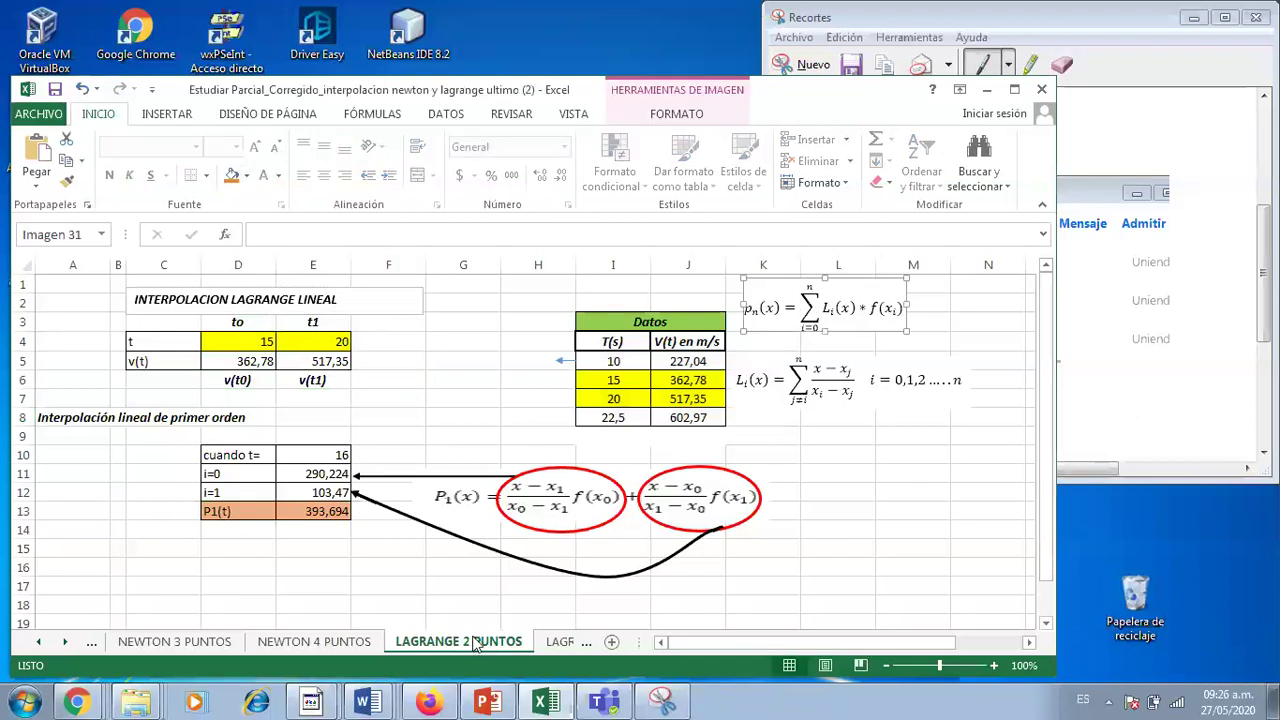
left_click(826, 522)
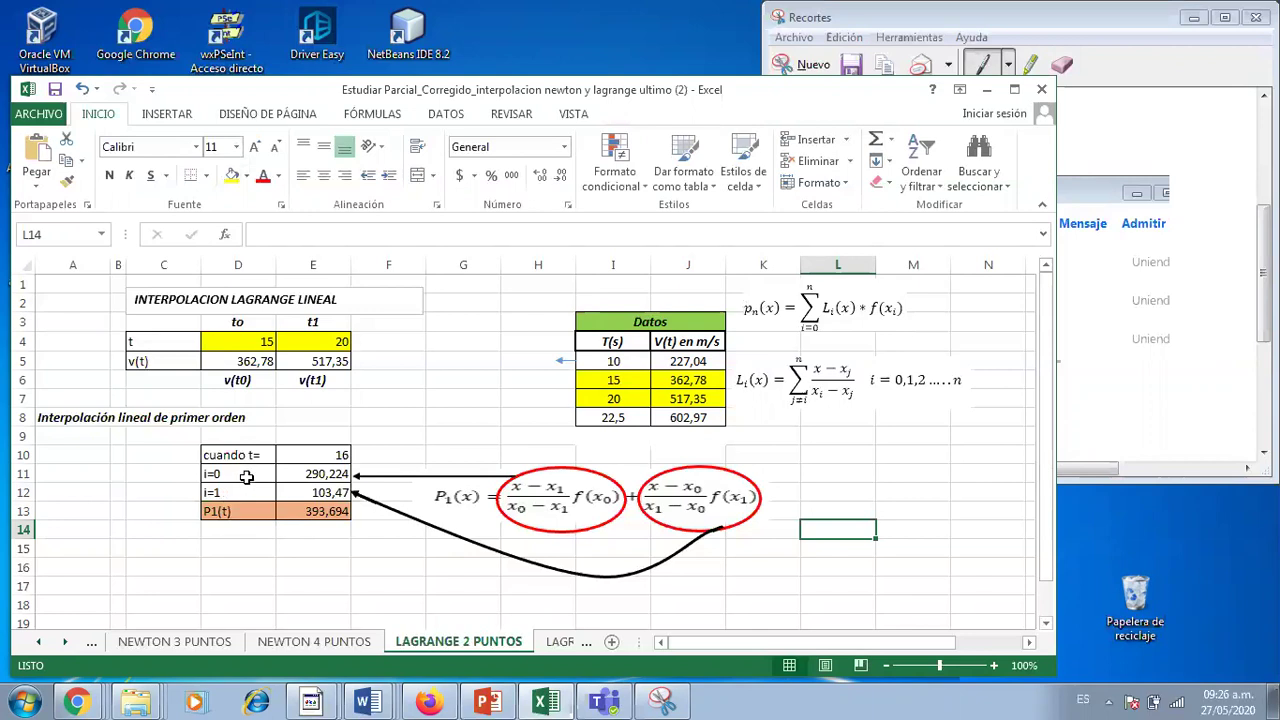
left_click(805, 326)
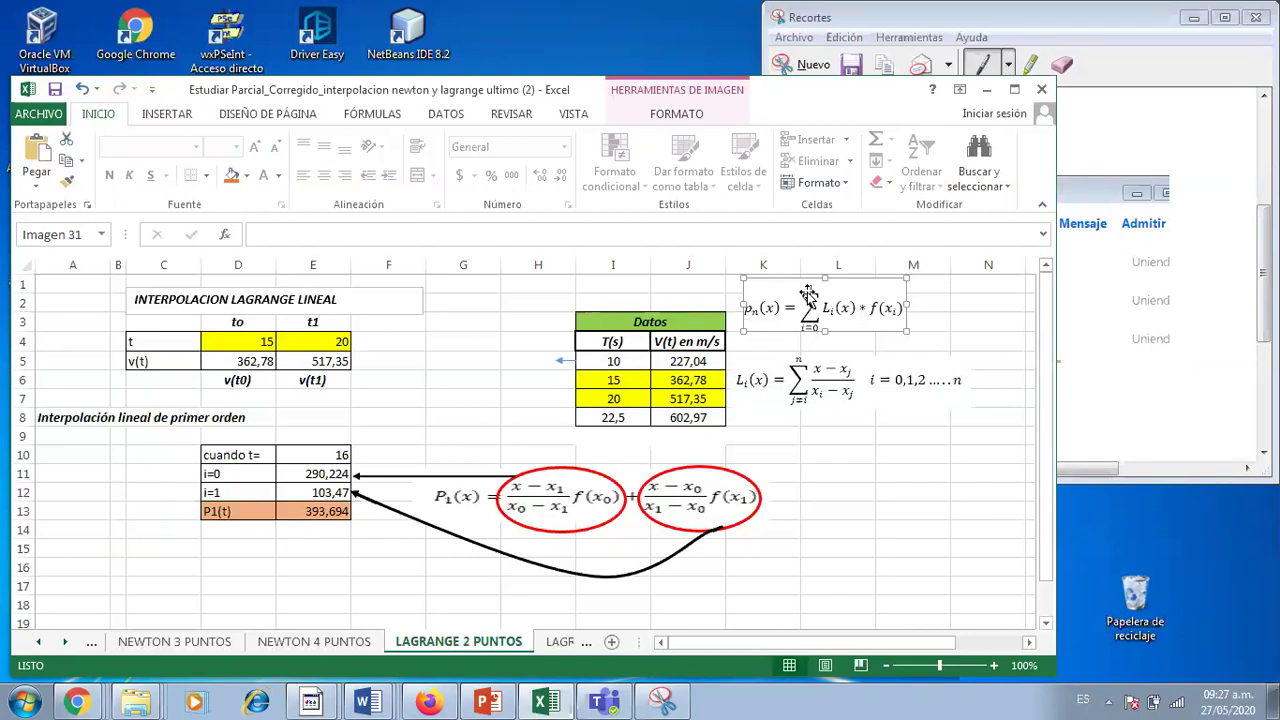
left_click(881, 434)
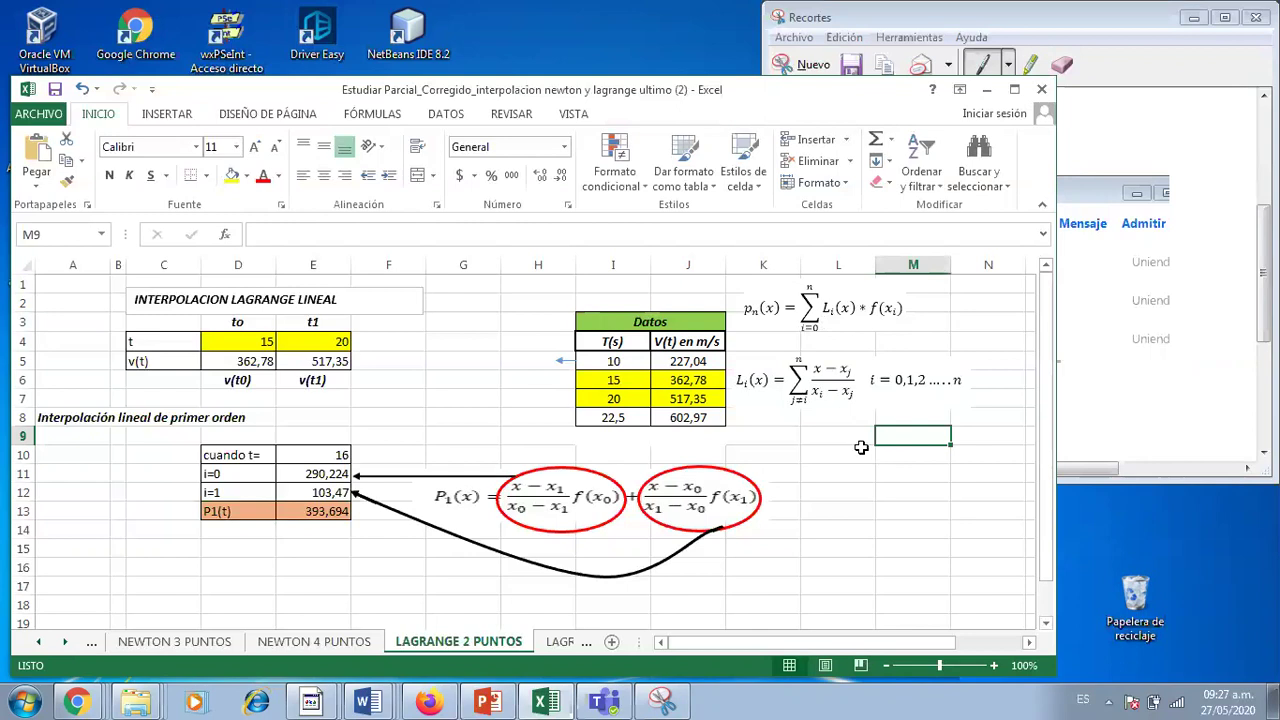
left_click(838, 472)
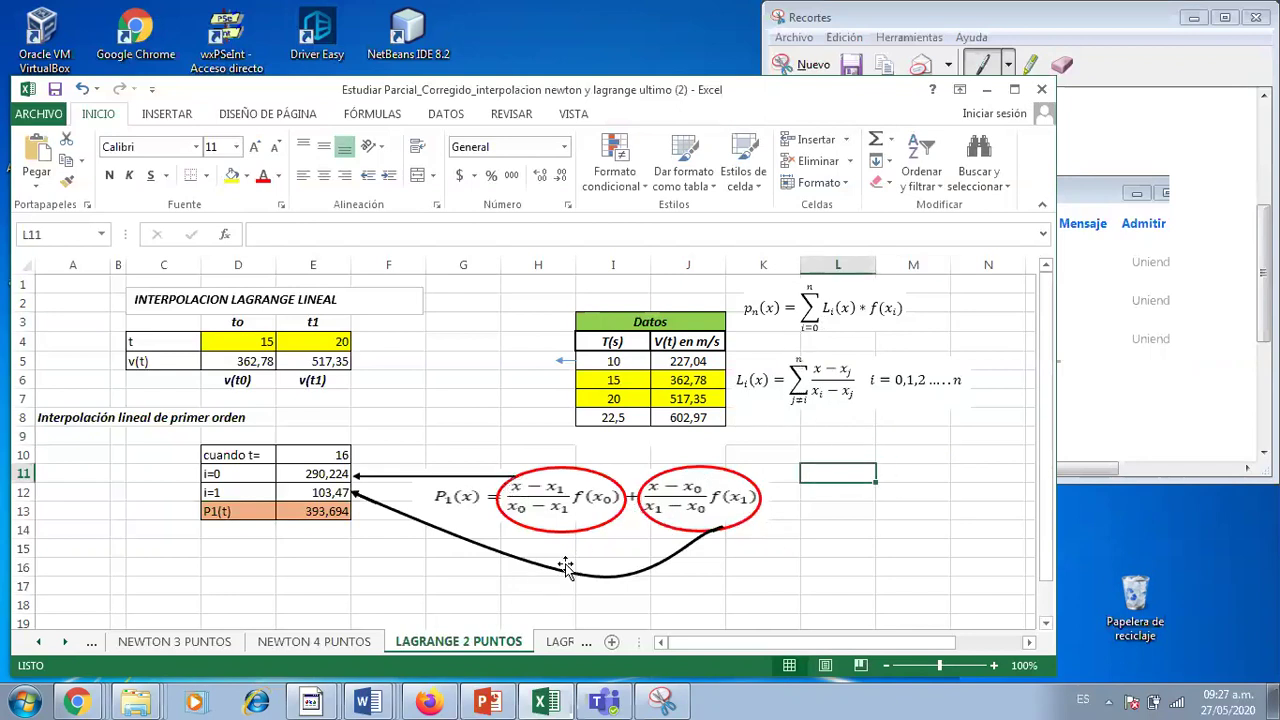
Delete the curved arrow linking the second formula term to the i=1 result, and undo the deletion.
left_click(428, 582)
left_click(456, 538)
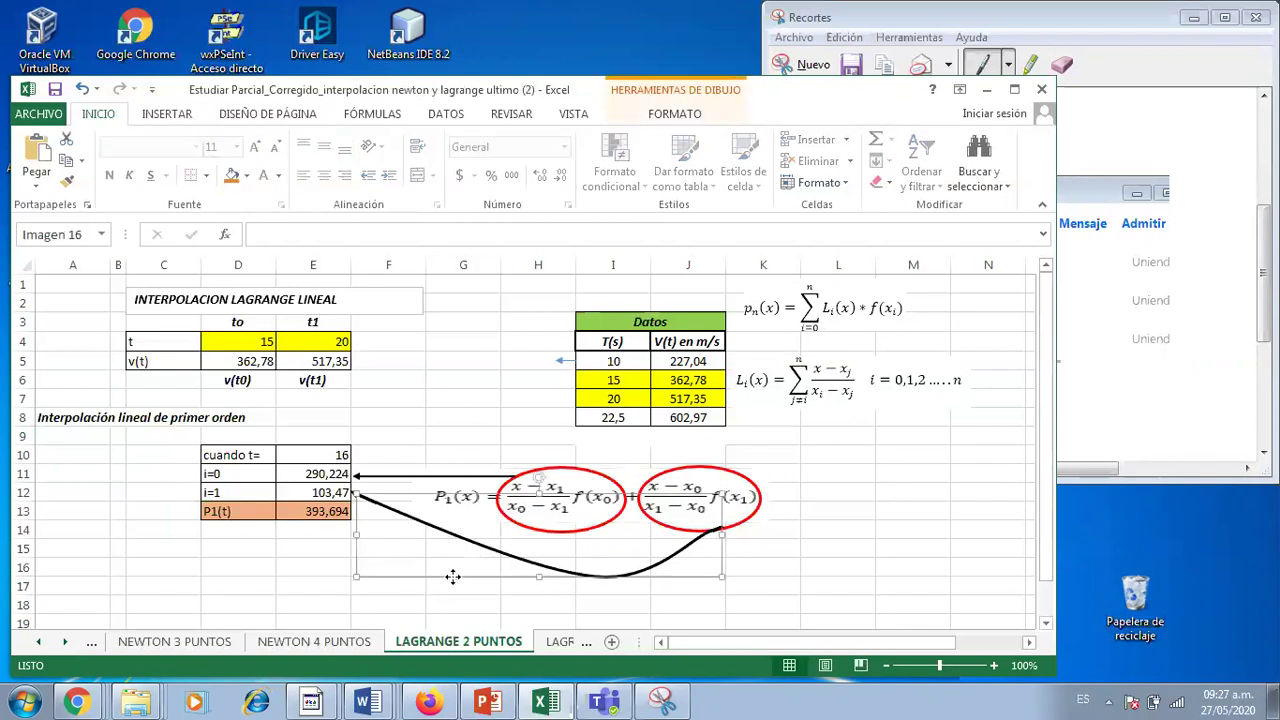
key("Delete")
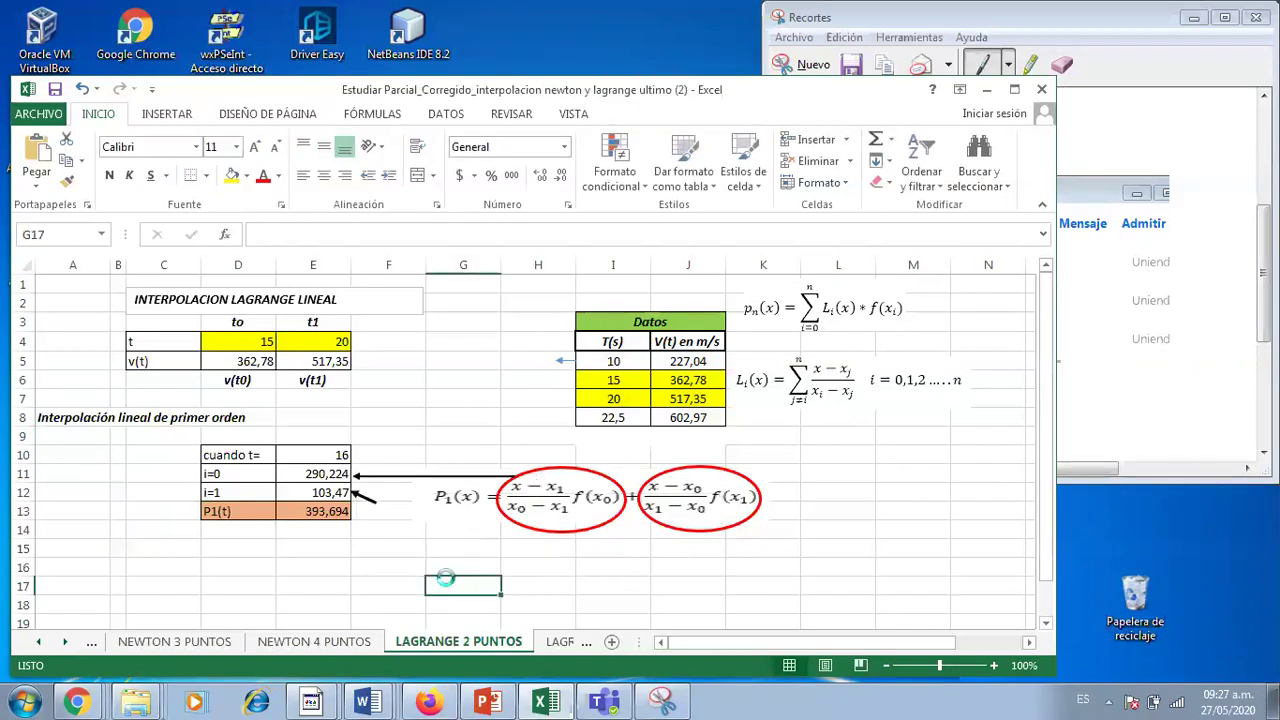
key("ctrl+z")
left_click(783, 568)
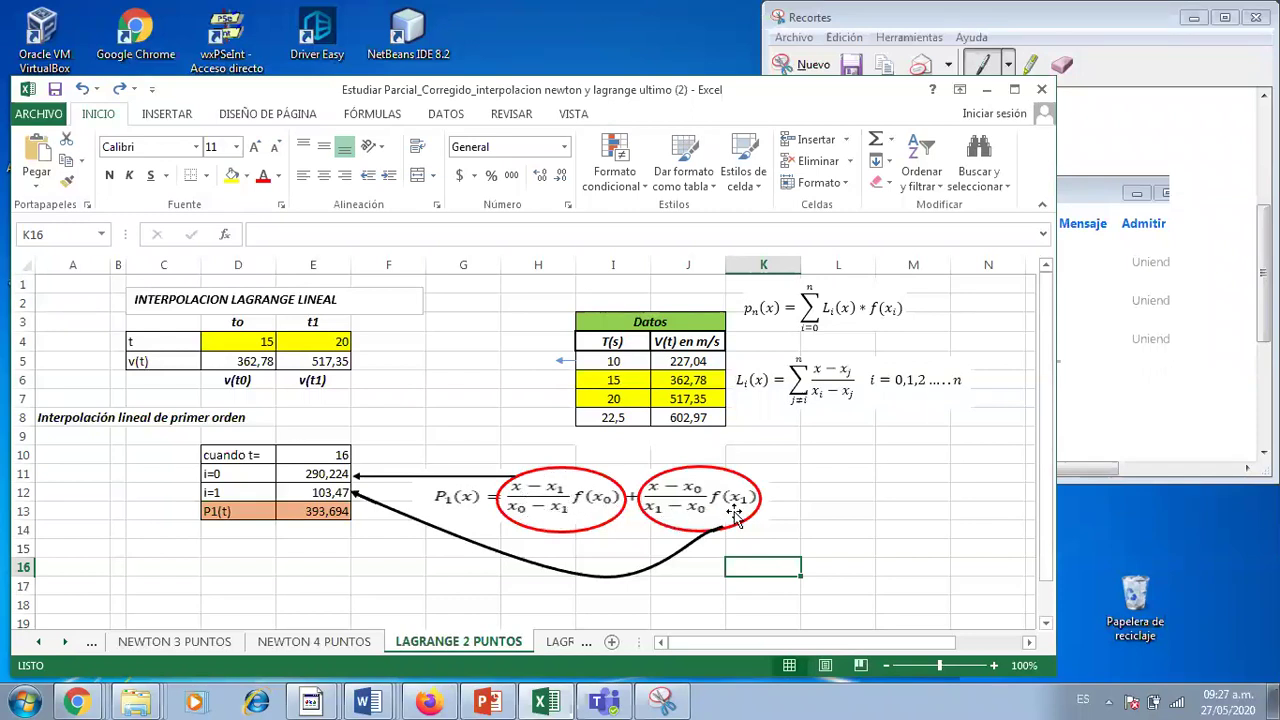
left_click(672, 520)
left_click(337, 580)
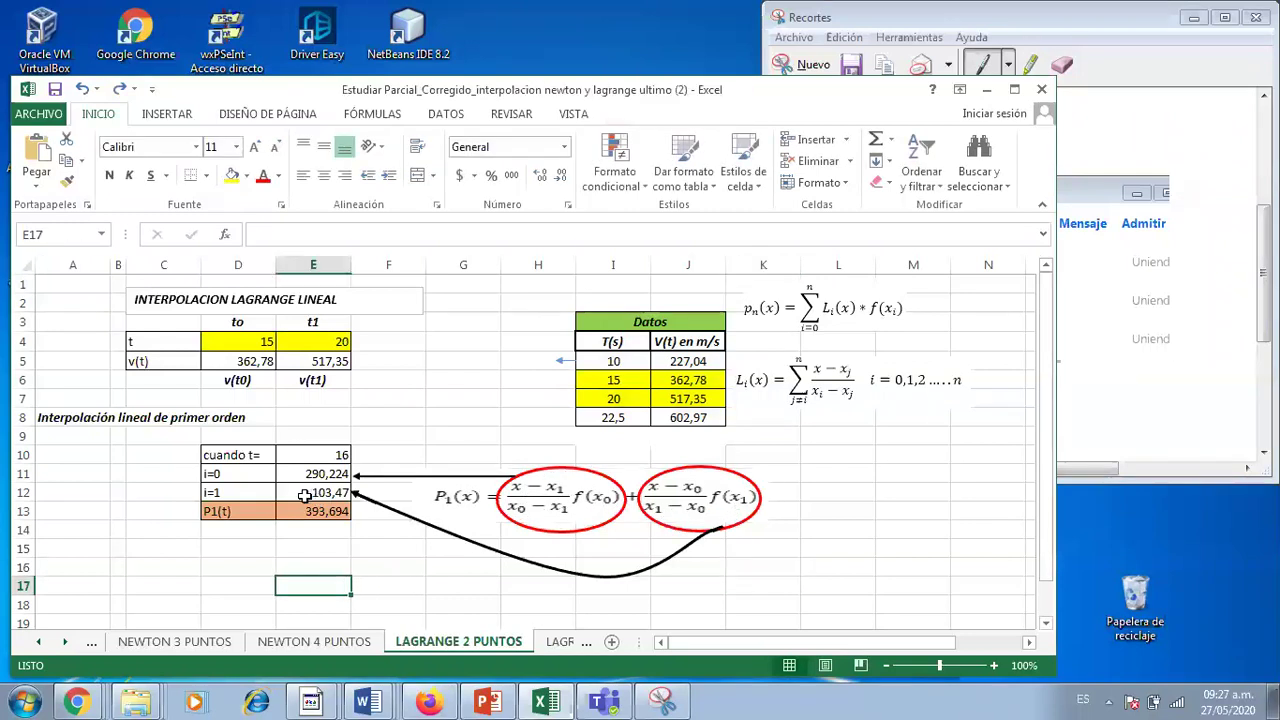
Examine the i=0 result in E11 and the time value used for it in E10.
left_click(241, 474)
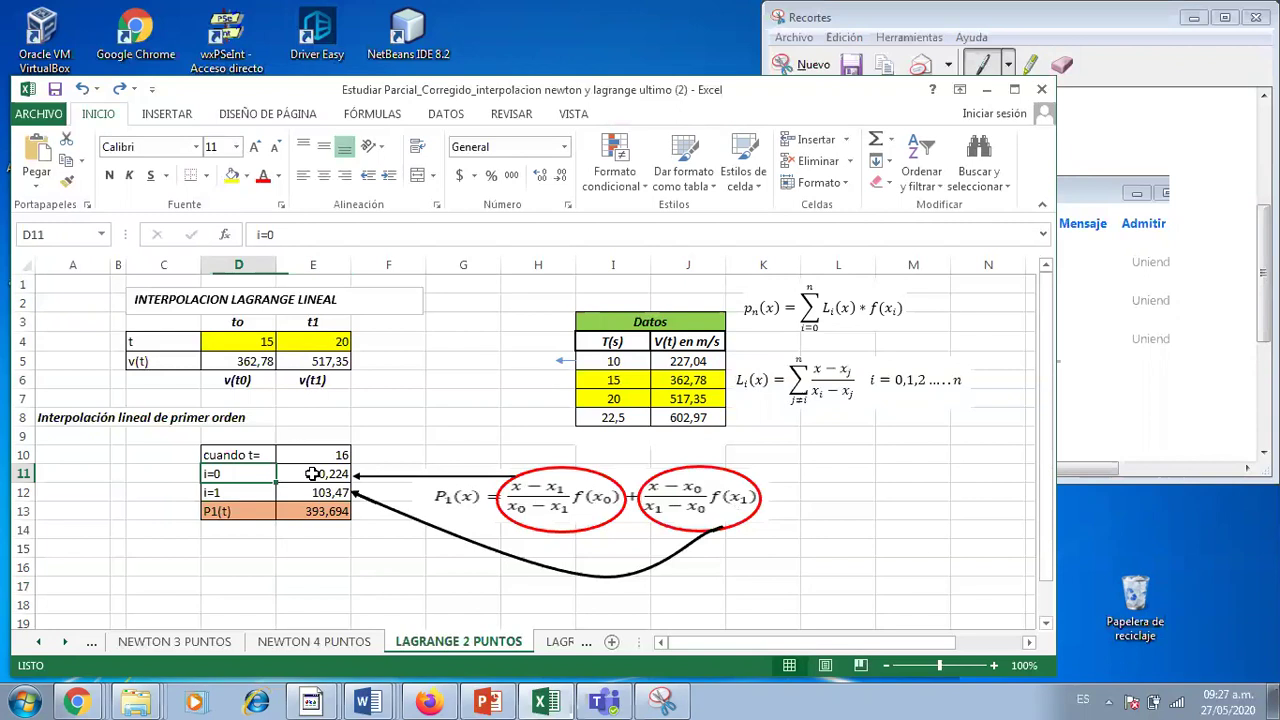
left_click(313, 474)
left_click(325, 455)
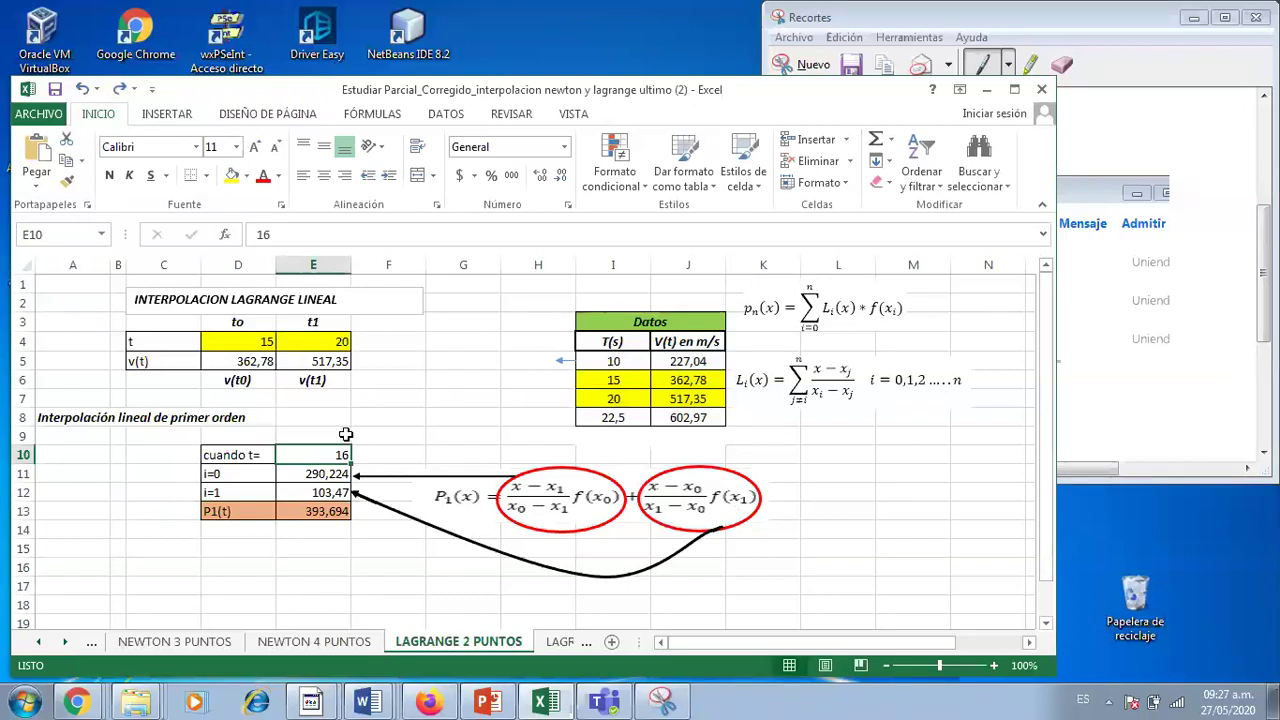
left_click(380, 402)
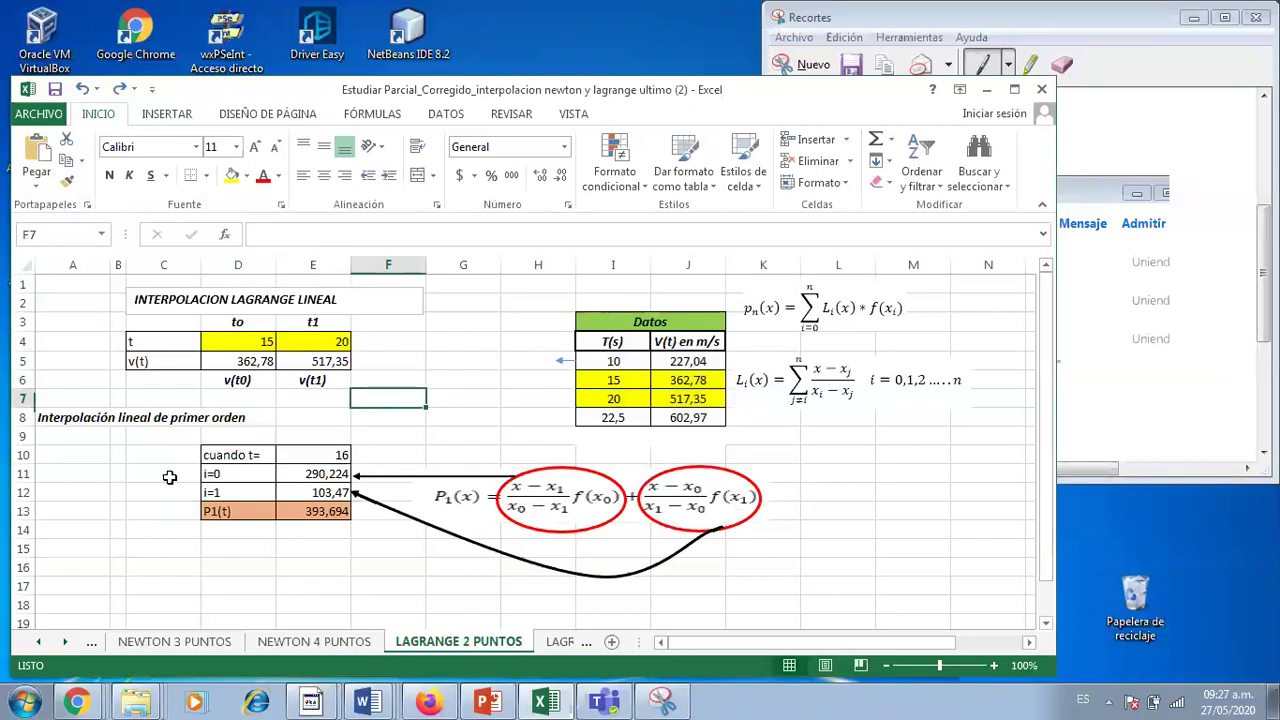
Begin a formula in A11 with an equals sign and an opening parenthesis.
left_click(95, 473)
type("=")
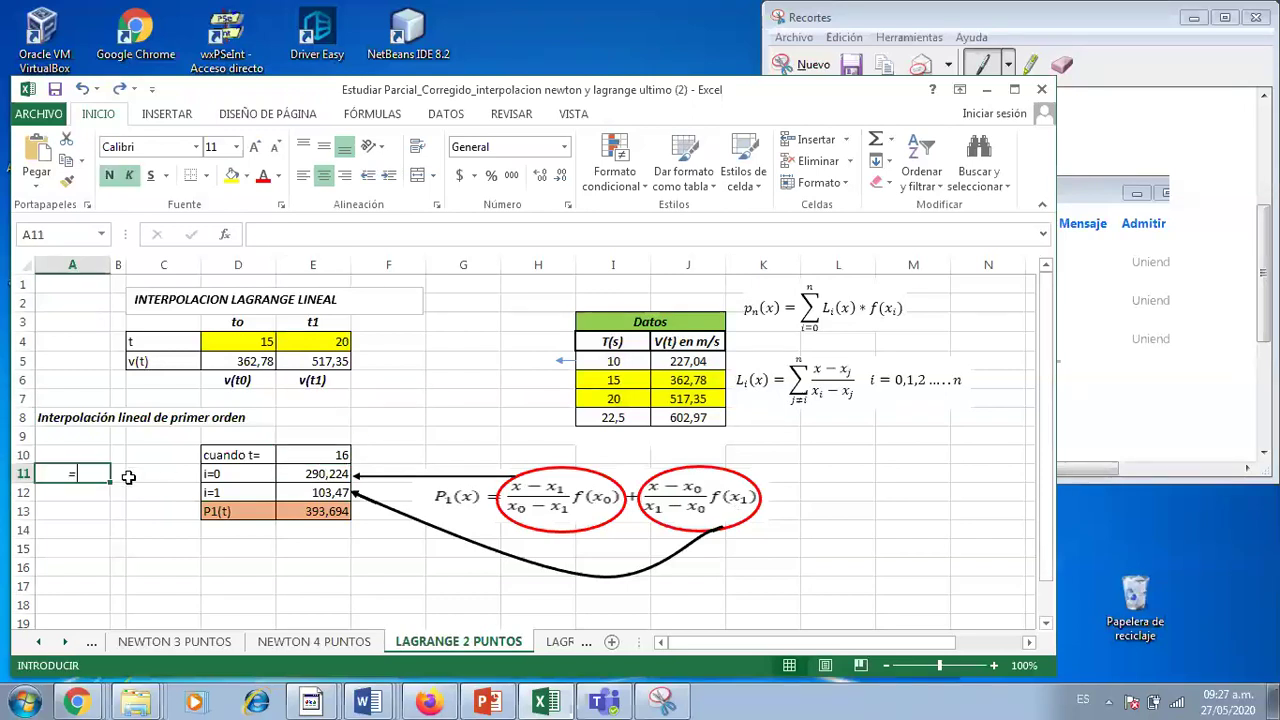
type("(")
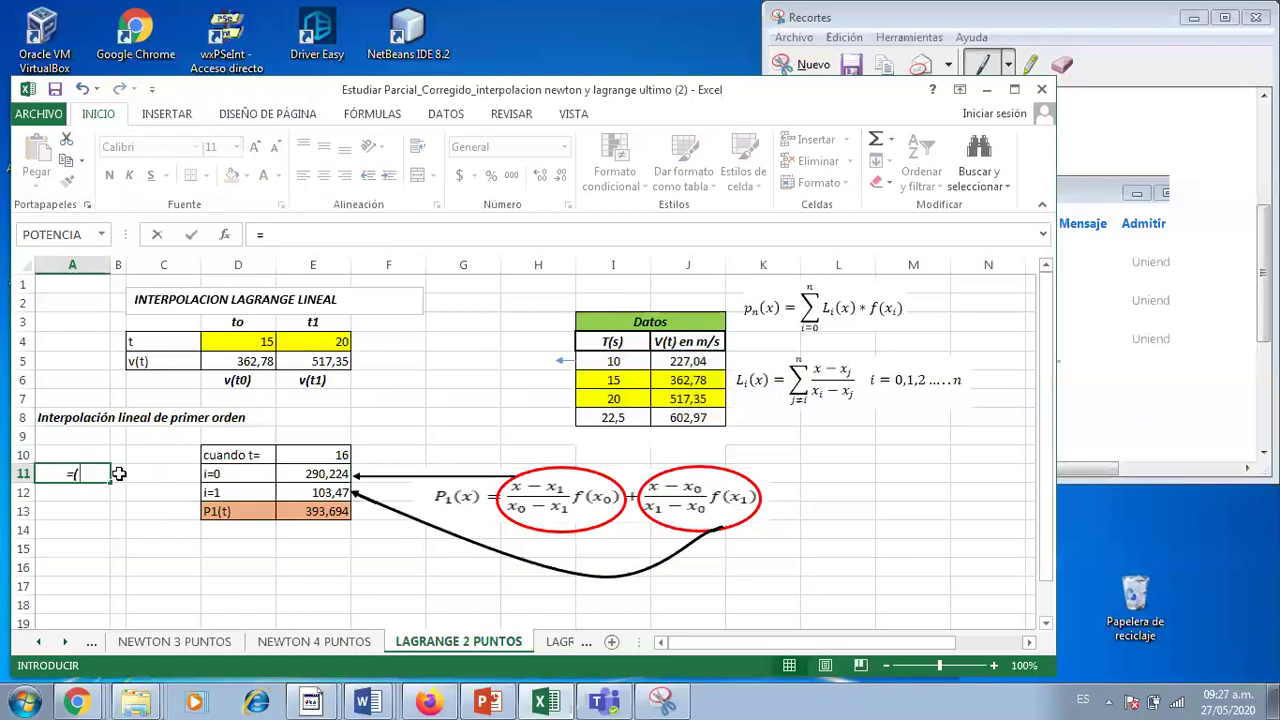
left_click(324, 458)
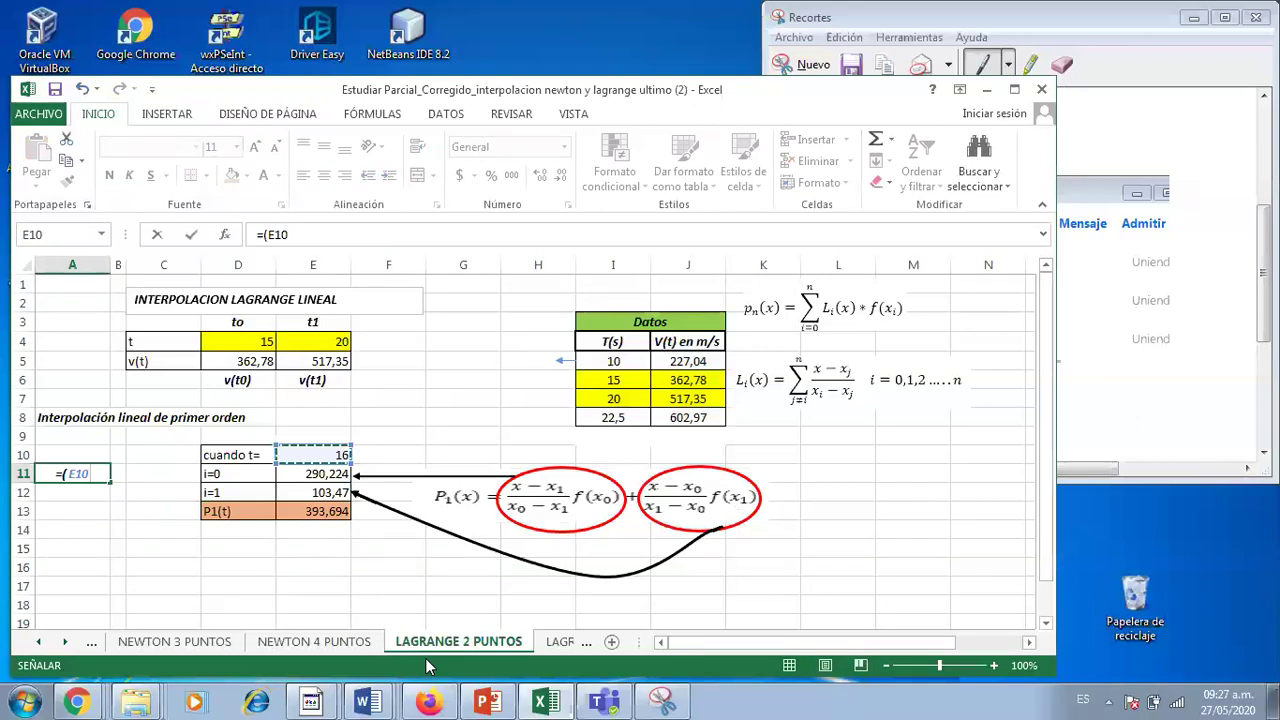
key("BackSpace")
key("BackSpace")
key("BackSpace")
type("16")
key("BackSpace")
key("BackSpace")
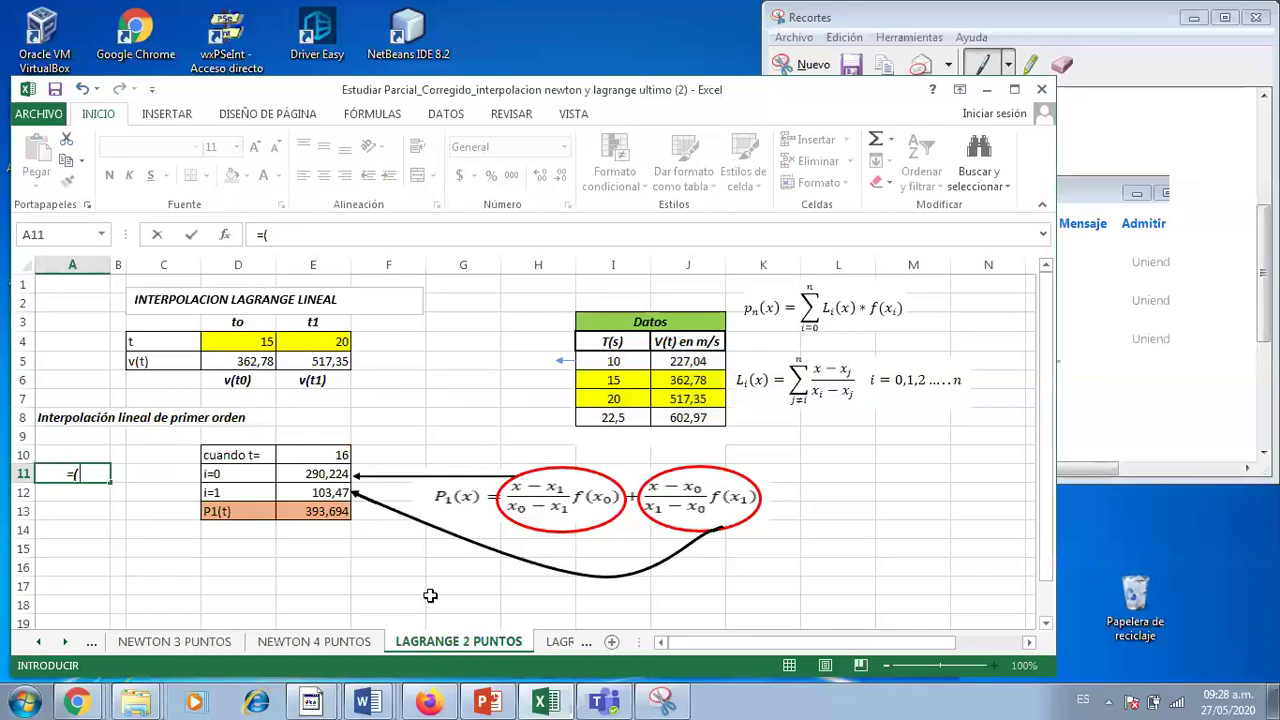
Add the first Lagrange term's numerator to the A11 formula as E10-E4, close the parenthesis, and append a division sign.
left_click(335, 455)
type("-")
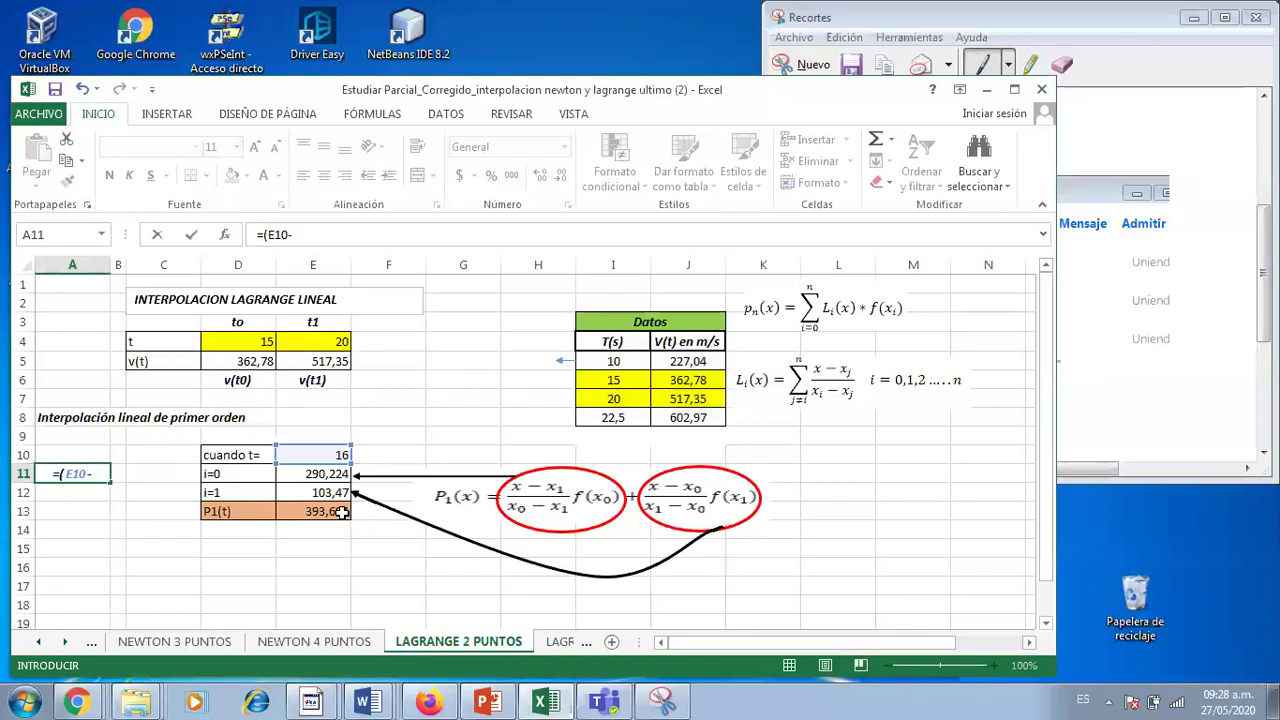
left_click(323, 340)
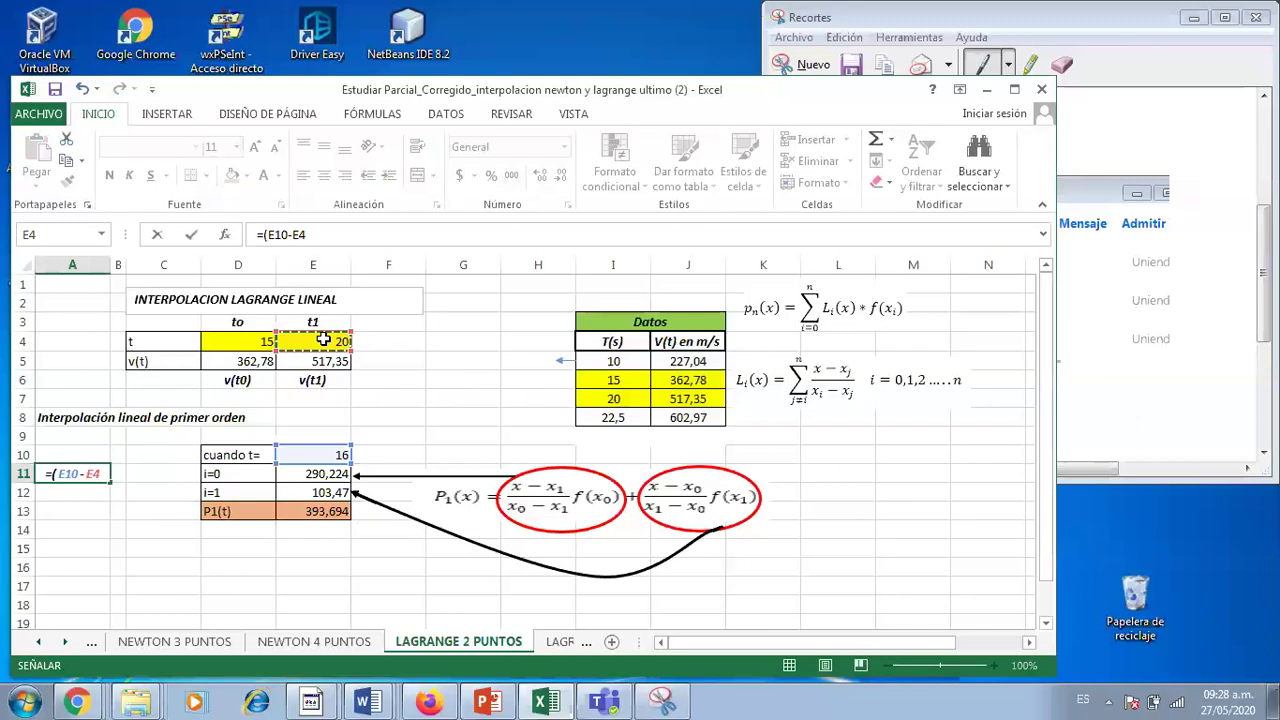
type(")/")
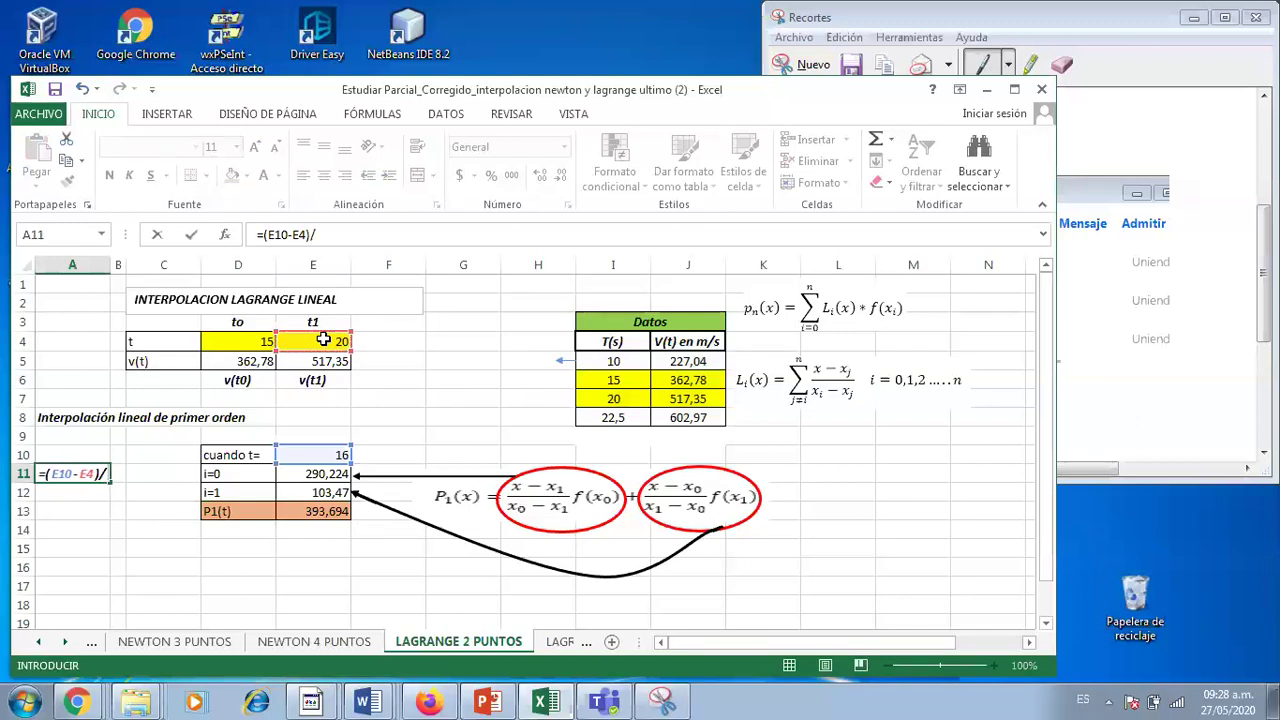
key("BackSpace")
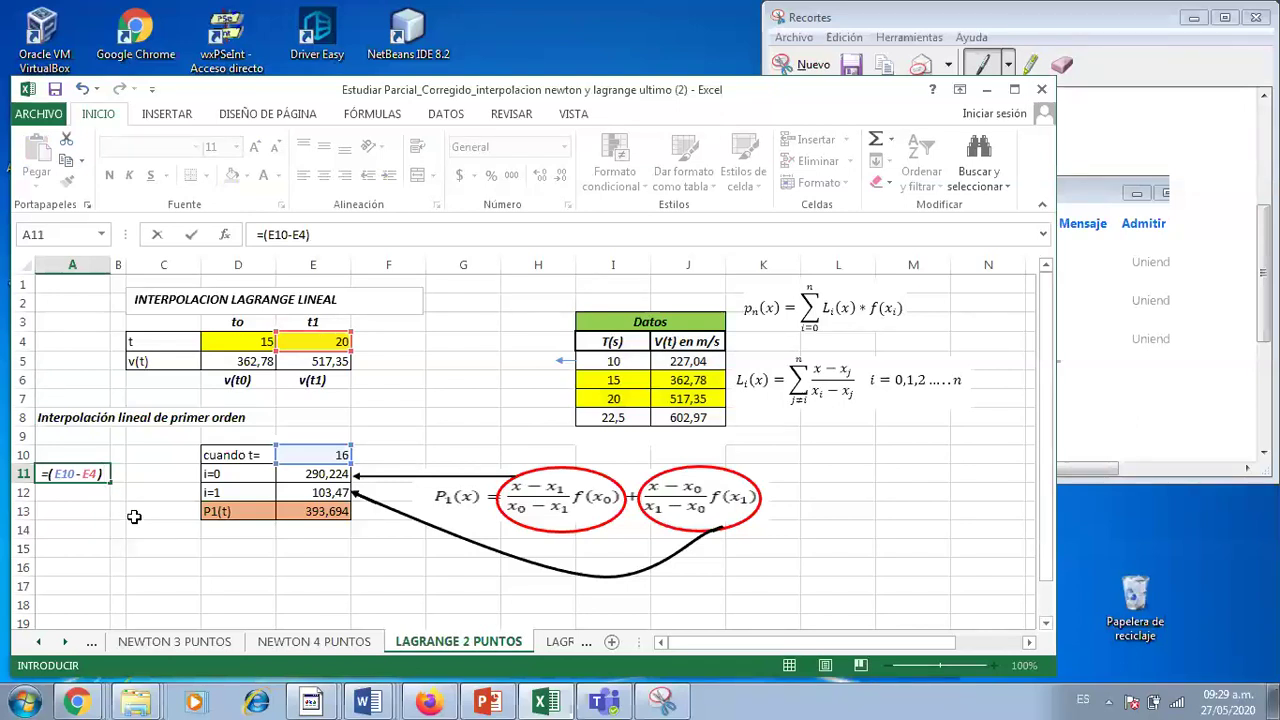
type("/")
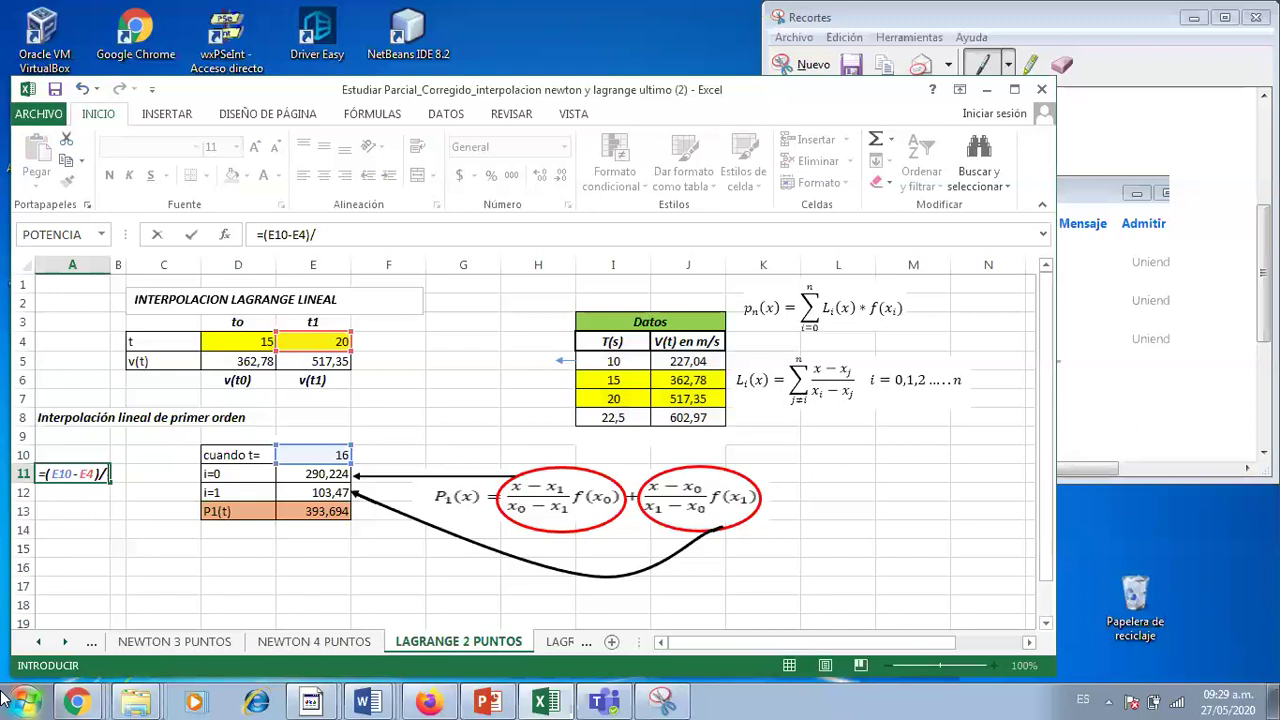
Insert a second opening parenthesis at the start of the A11 formula so that it reads =((E10-E4)/.
double_click(49, 473)
left_click(49, 473)
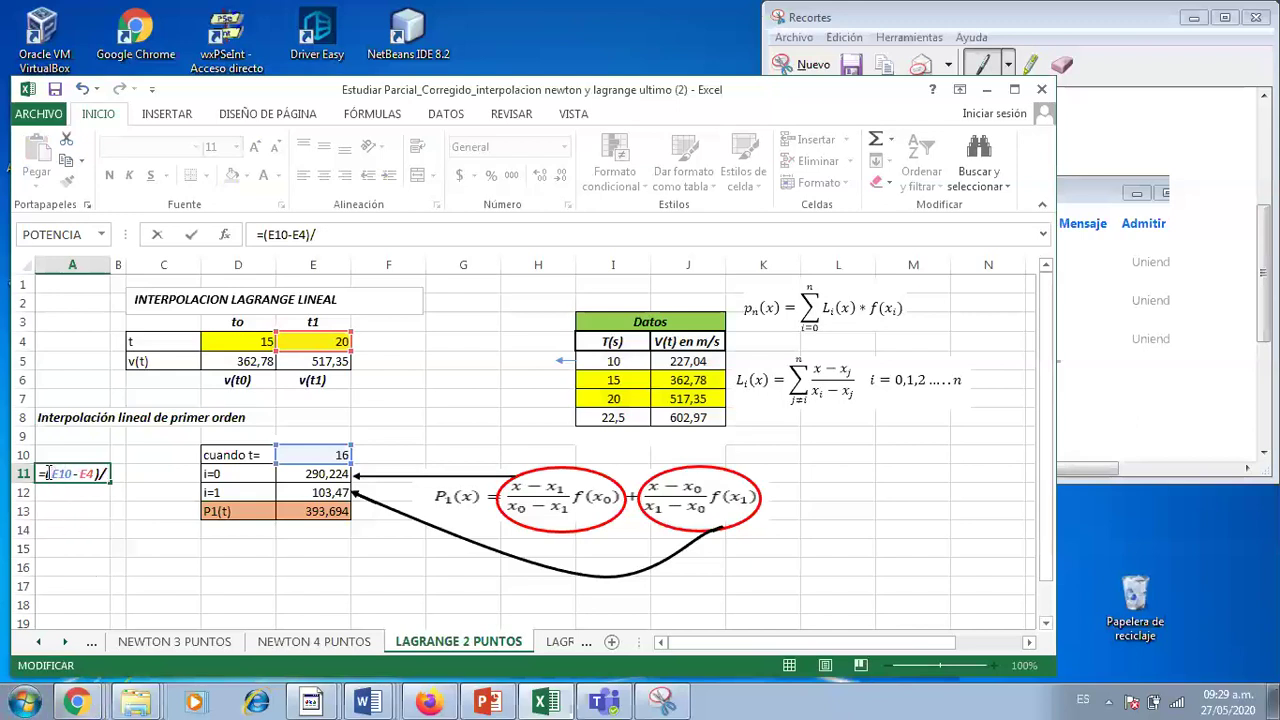
type("(")
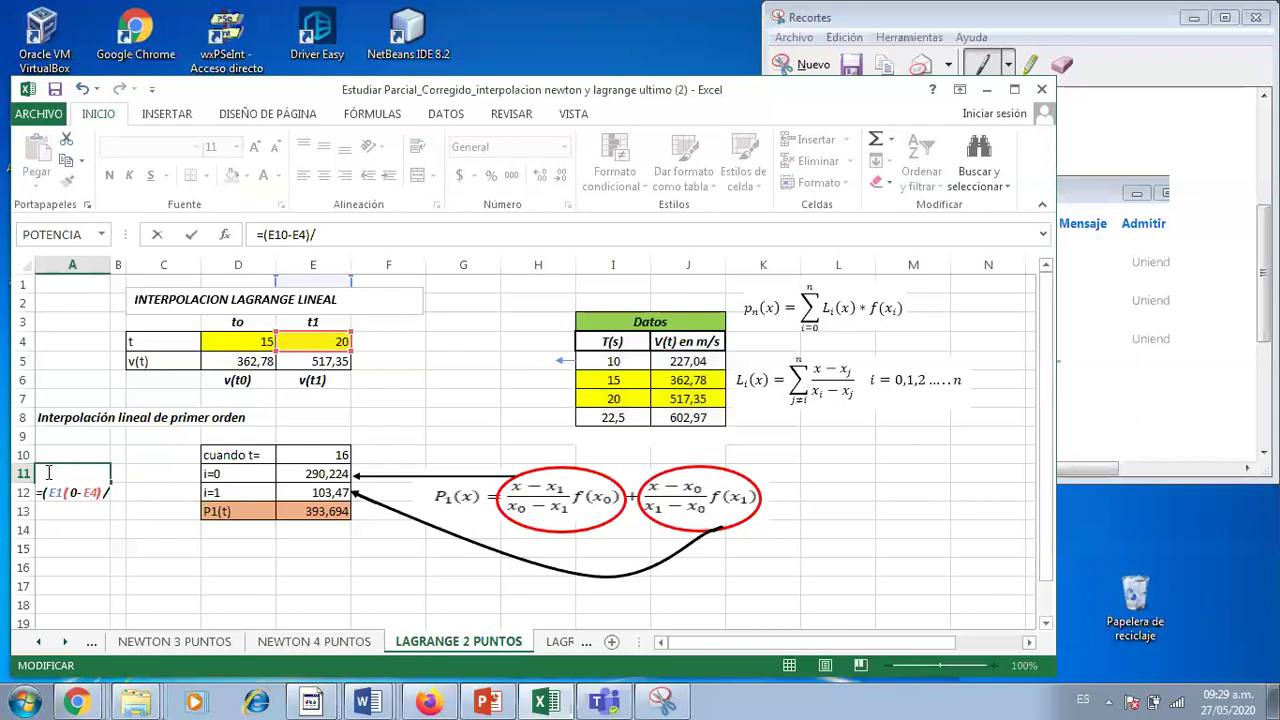
double_click(48, 473)
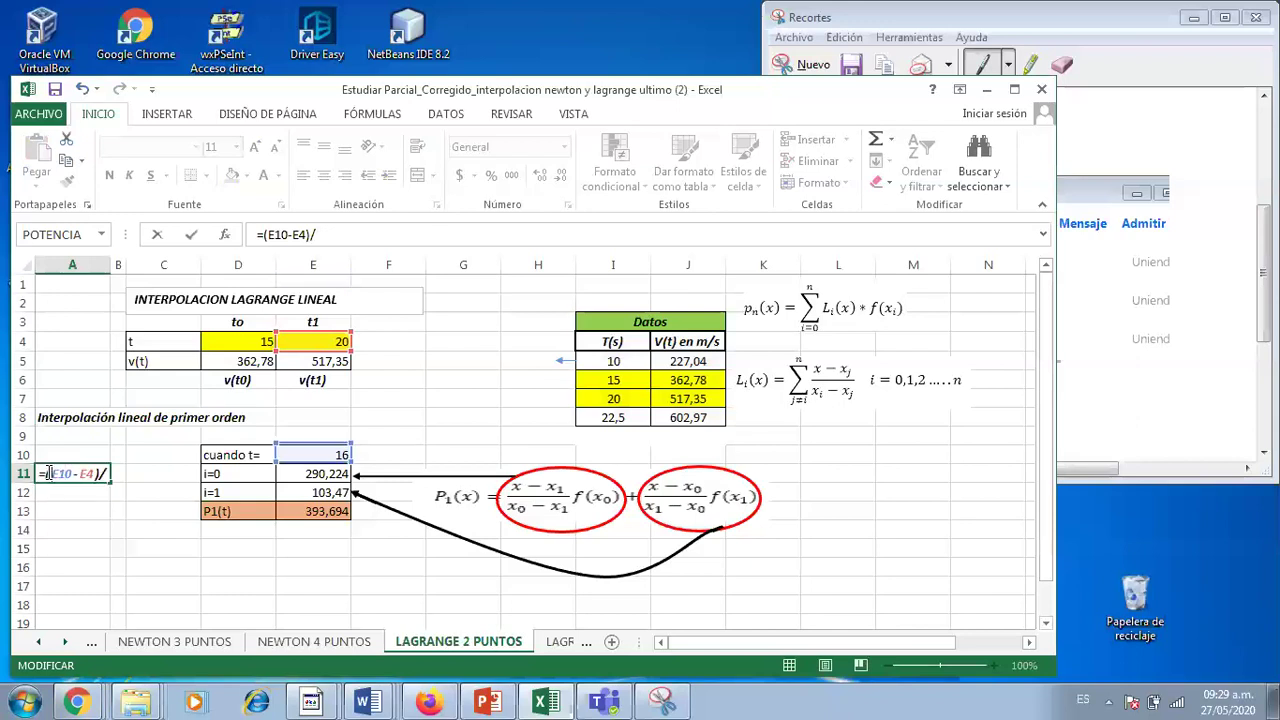
type("(")
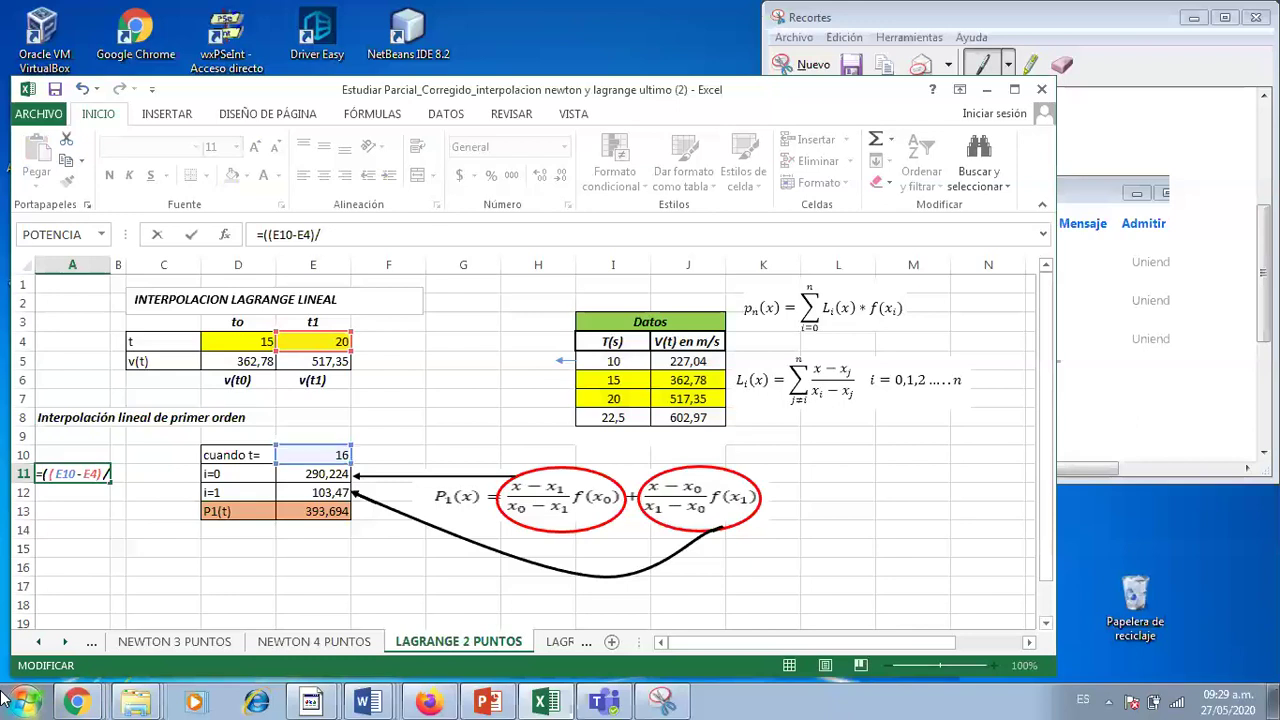
left_click(342, 237)
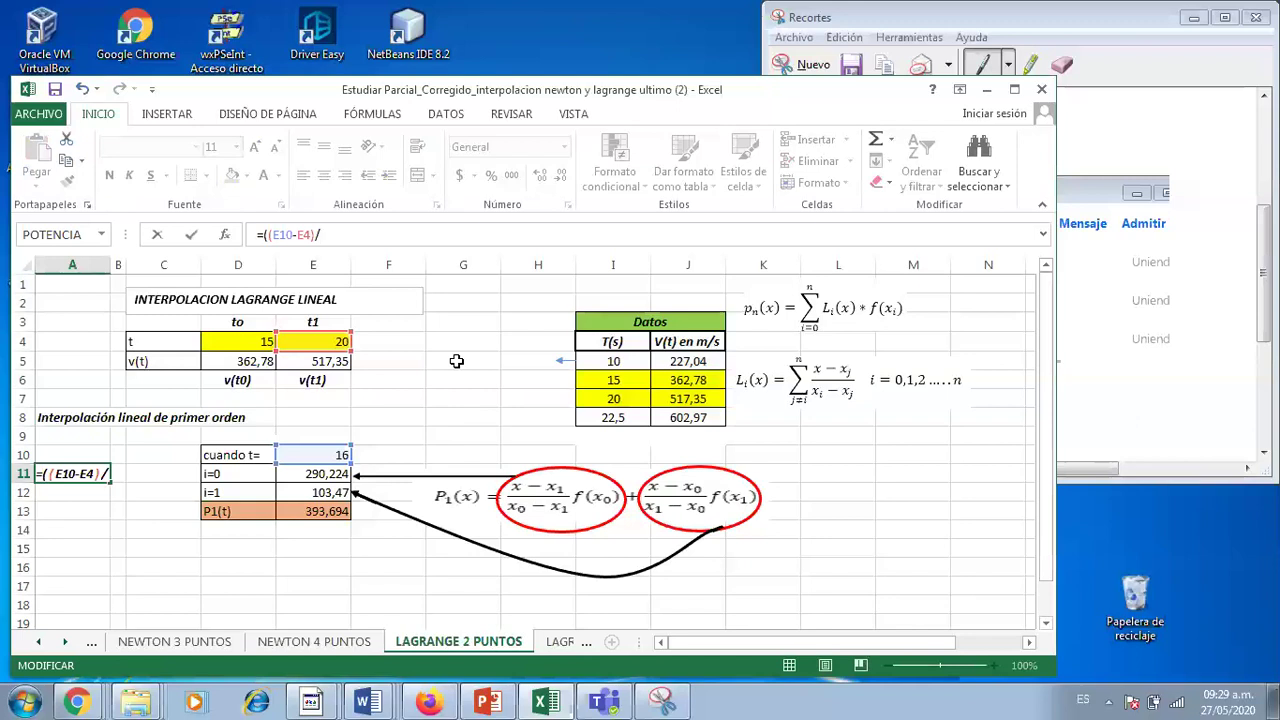
Complete the A11 formula with the denominator (D4-E4) and multiply by v(t0), giving =((E10-E4)/(D4-E4))*D5.
left_click(233, 339)
left_click(232, 339)
type("-")
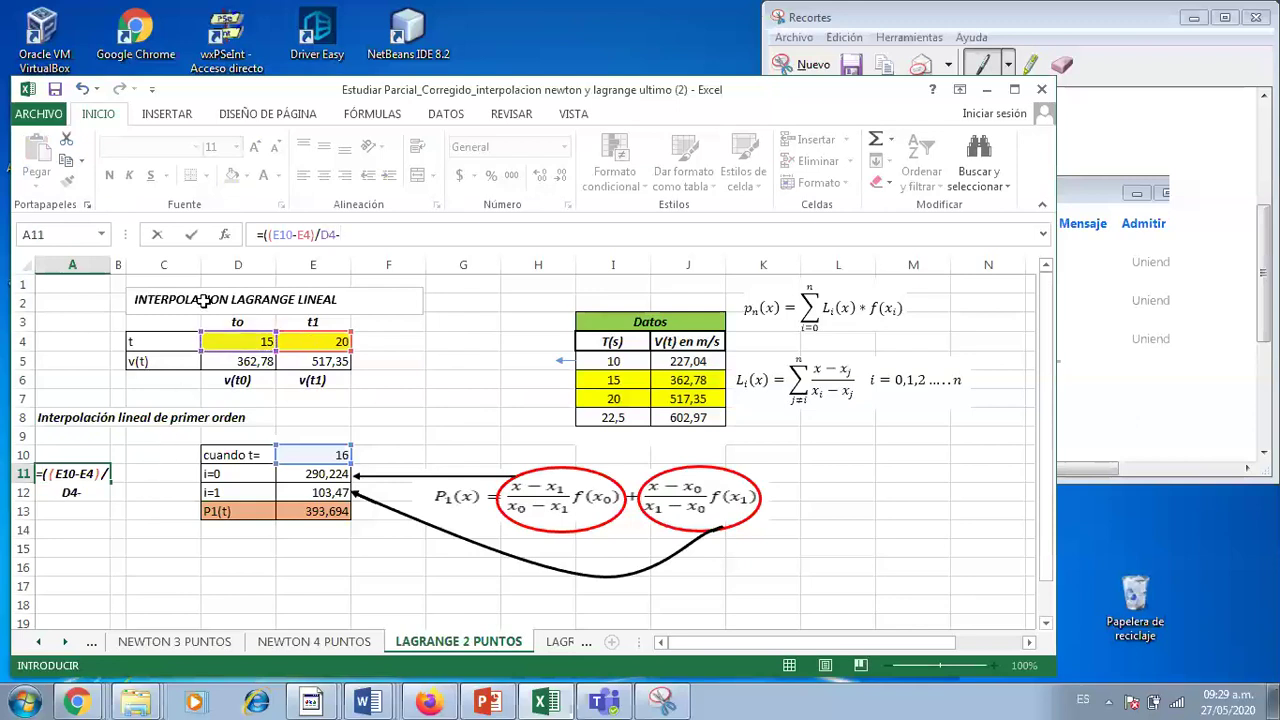
left_click(322, 235)
type("(")
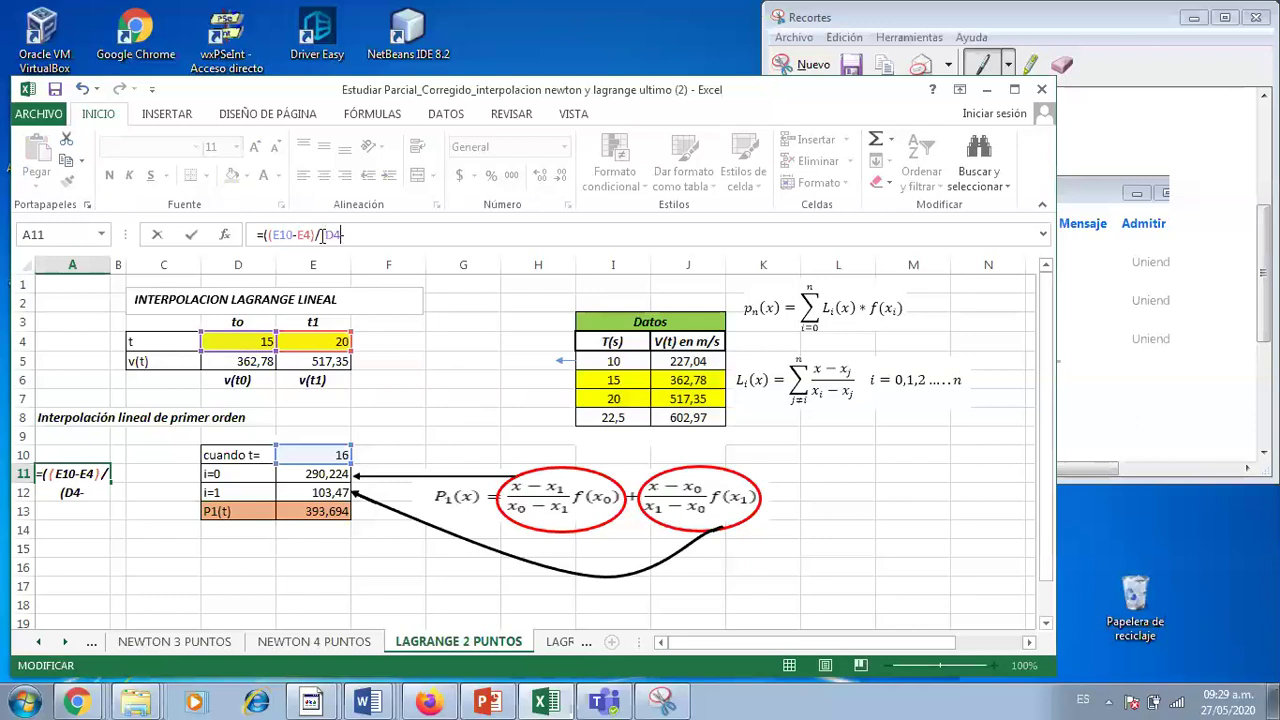
left_click(307, 341)
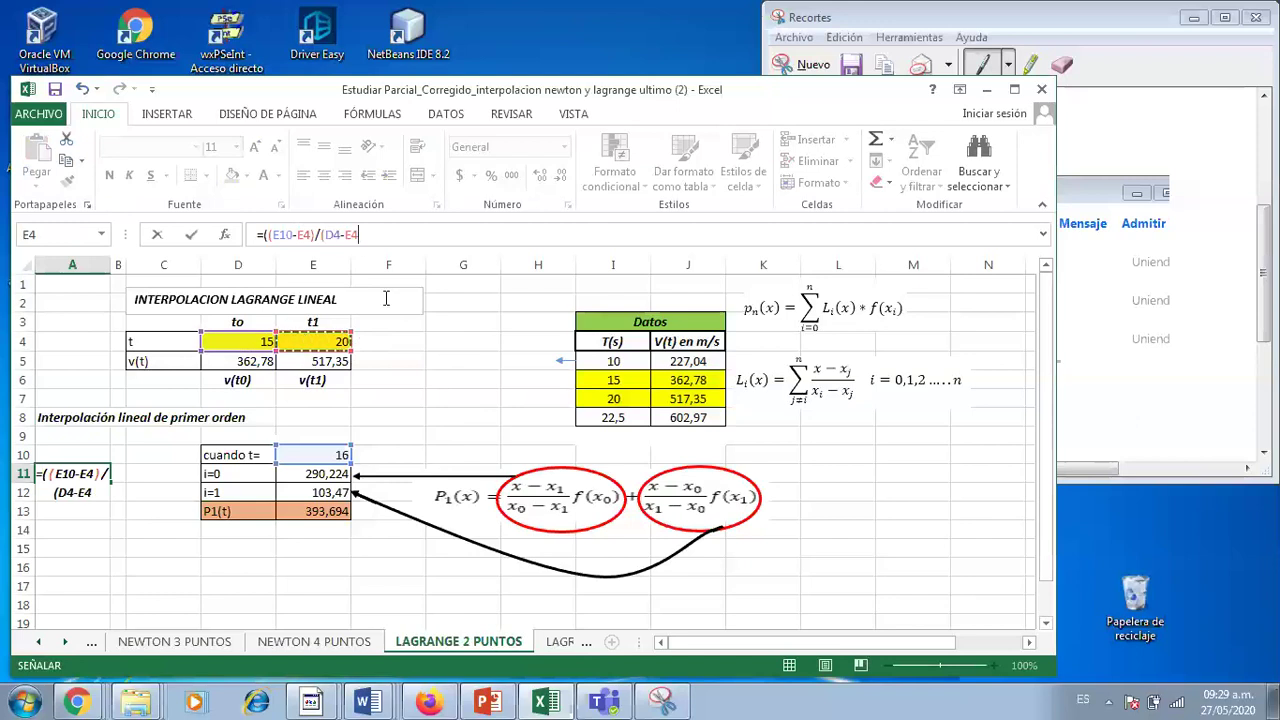
type("))*")
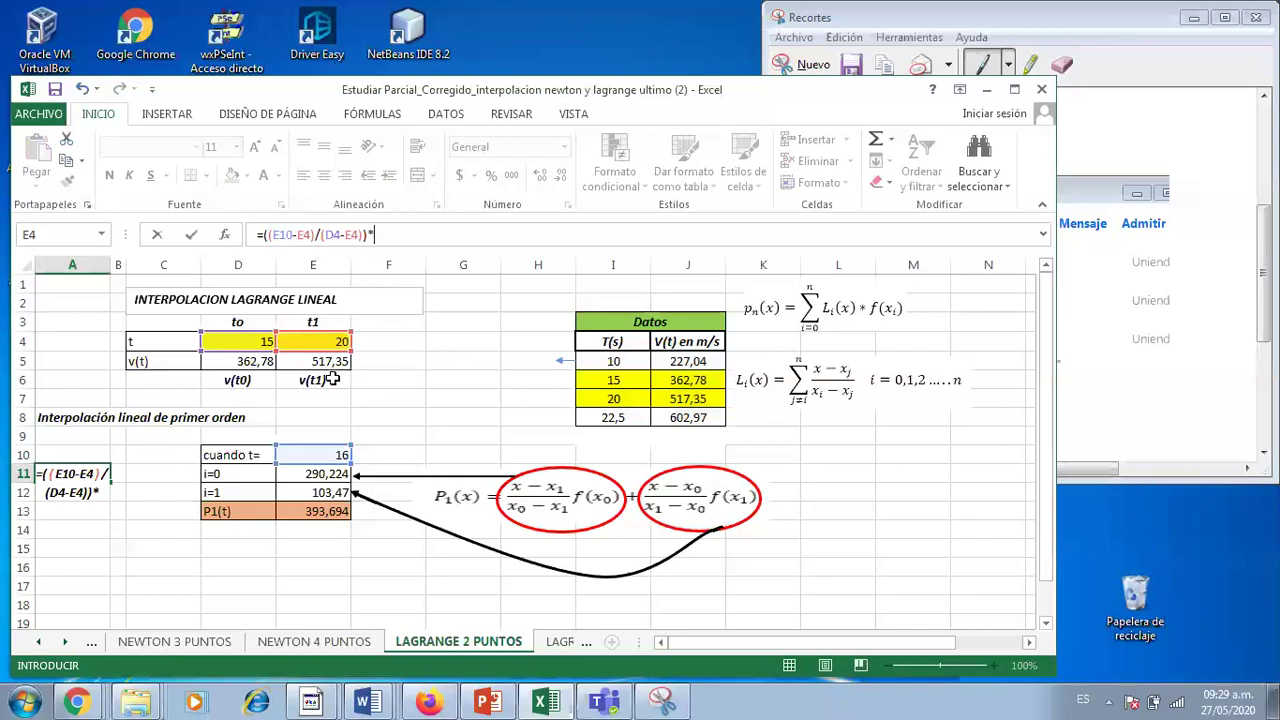
left_click(256, 362)
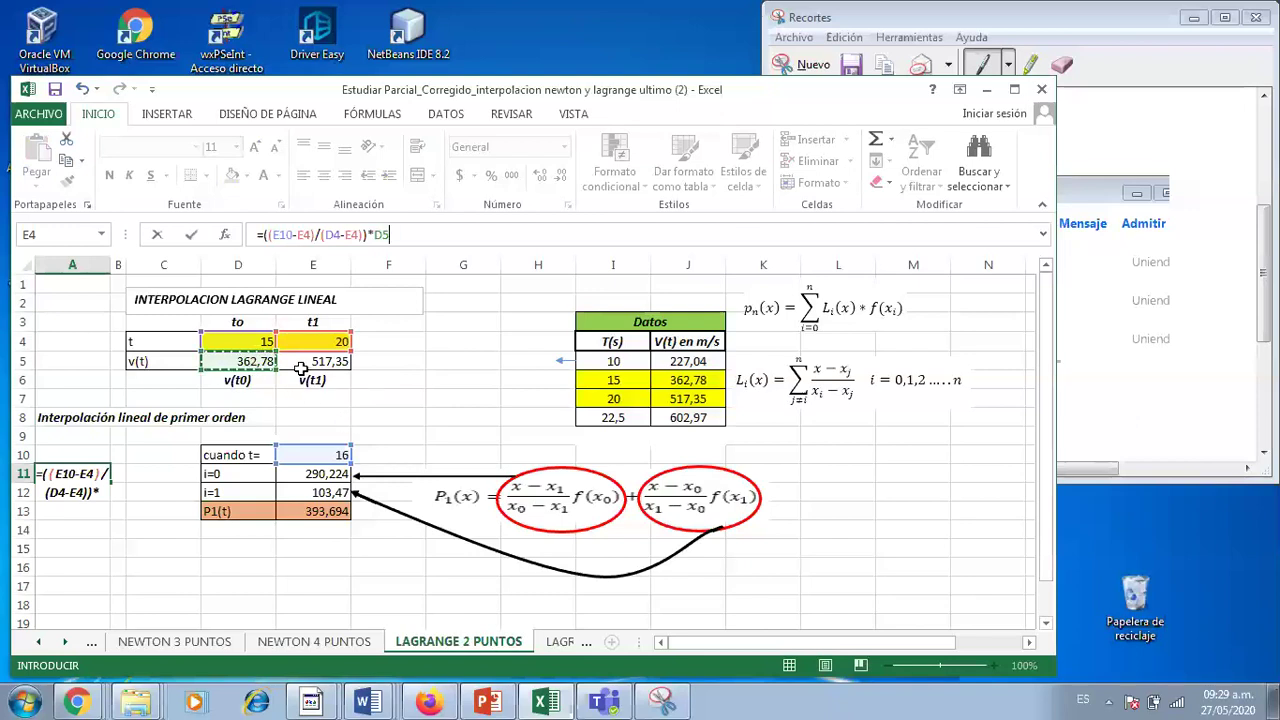
key("Return")
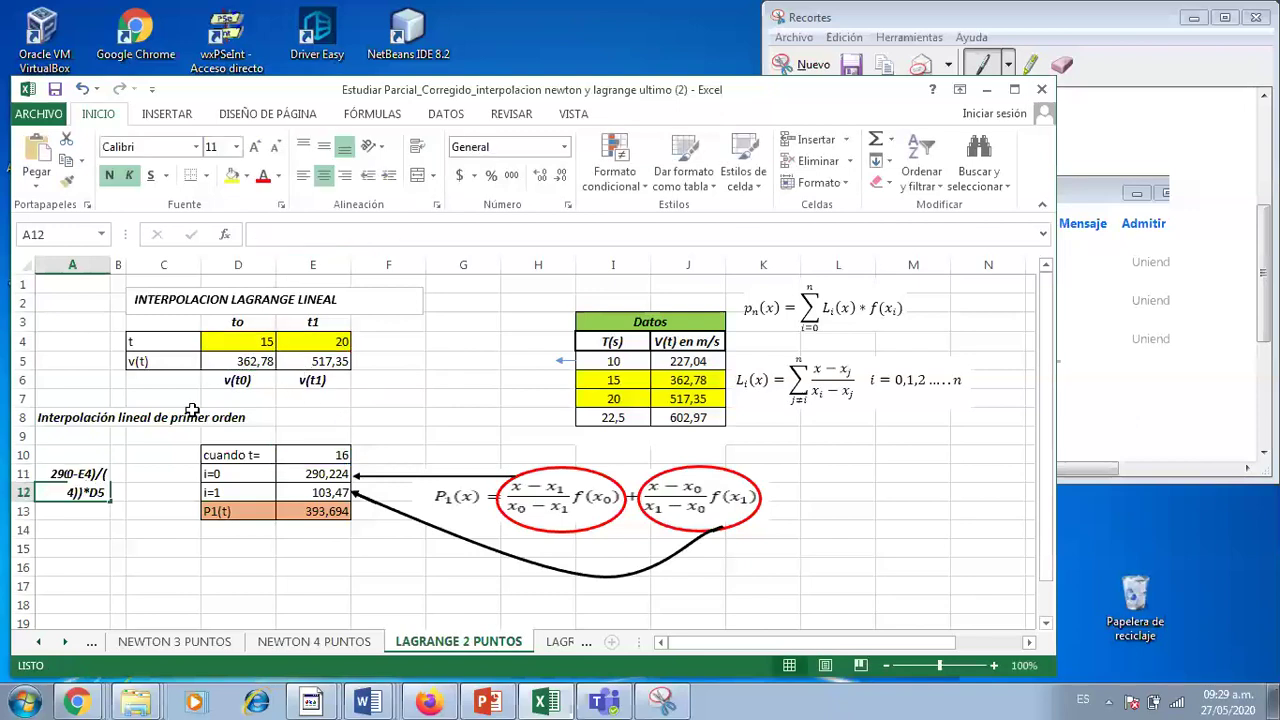
Fill A11 and the i=0 result in E11 with yellow.
left_click(82, 477)
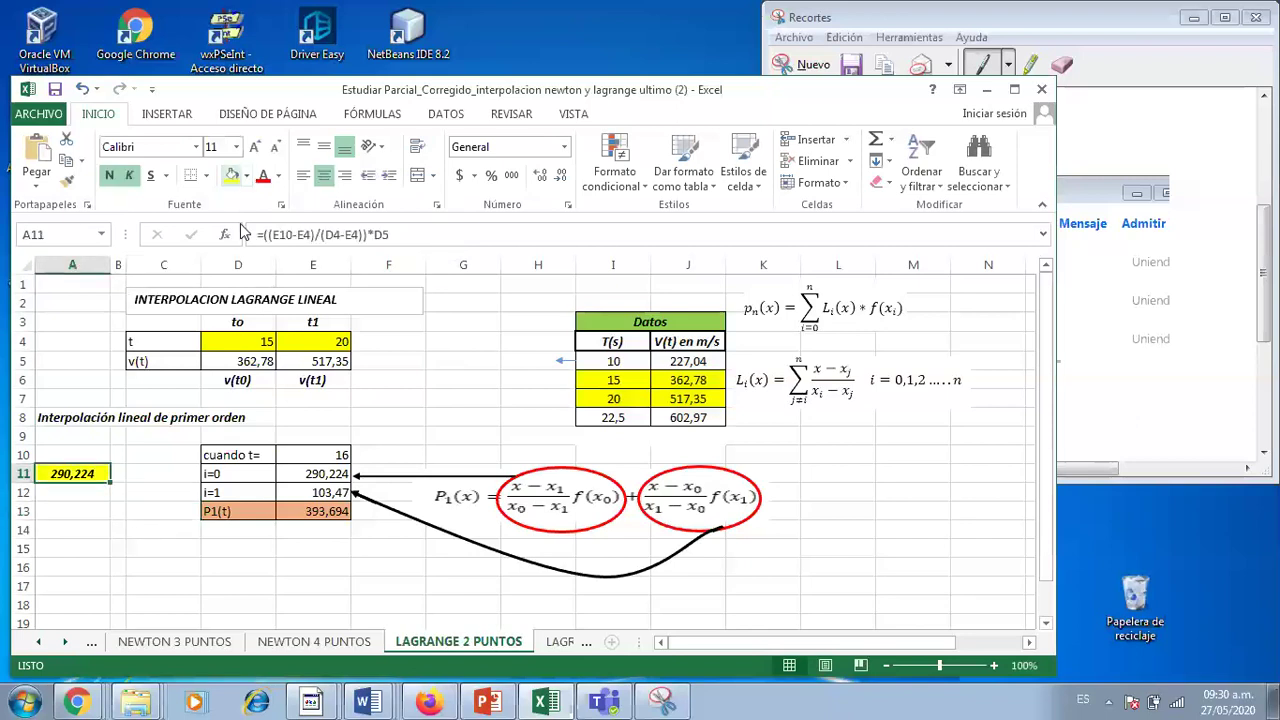
left_click(328, 472)
left_click(231, 175)
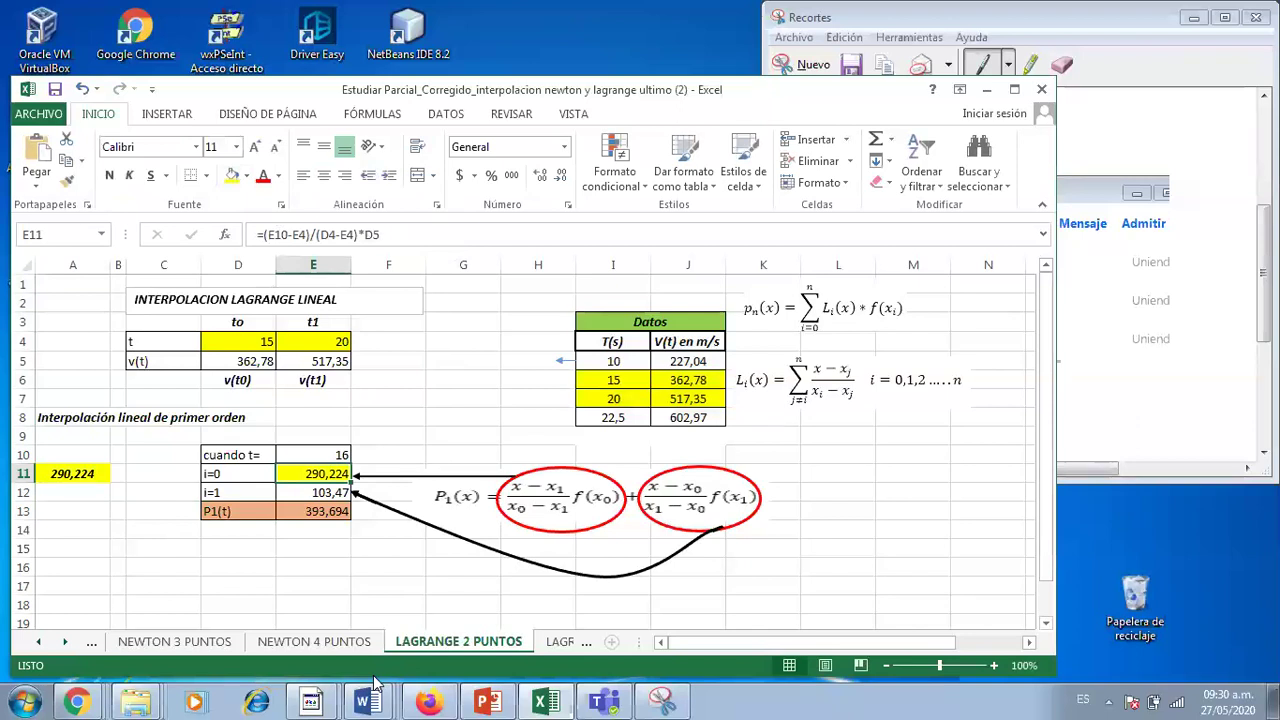
Undo the yellow fills on E11 and A11 and remove the formula from A11.
key("ctrl+z")
key("ctrl+z")
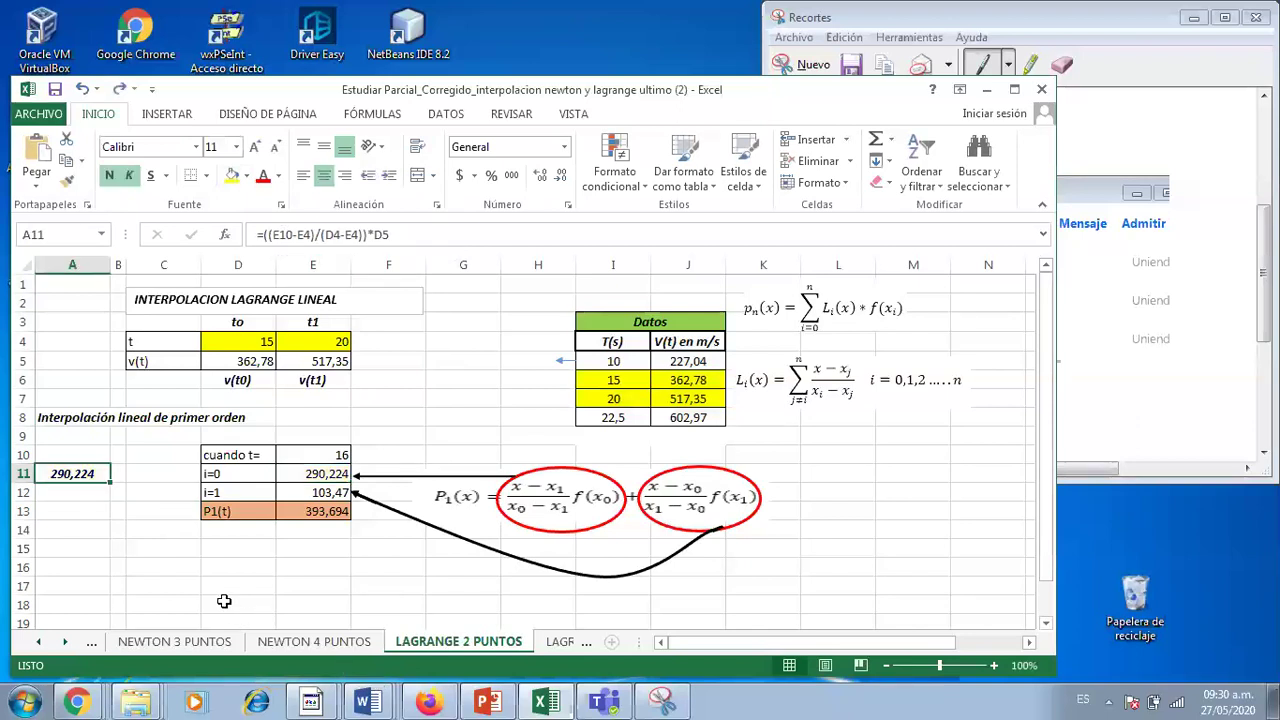
key("ctrl+z")
left_click(178, 549)
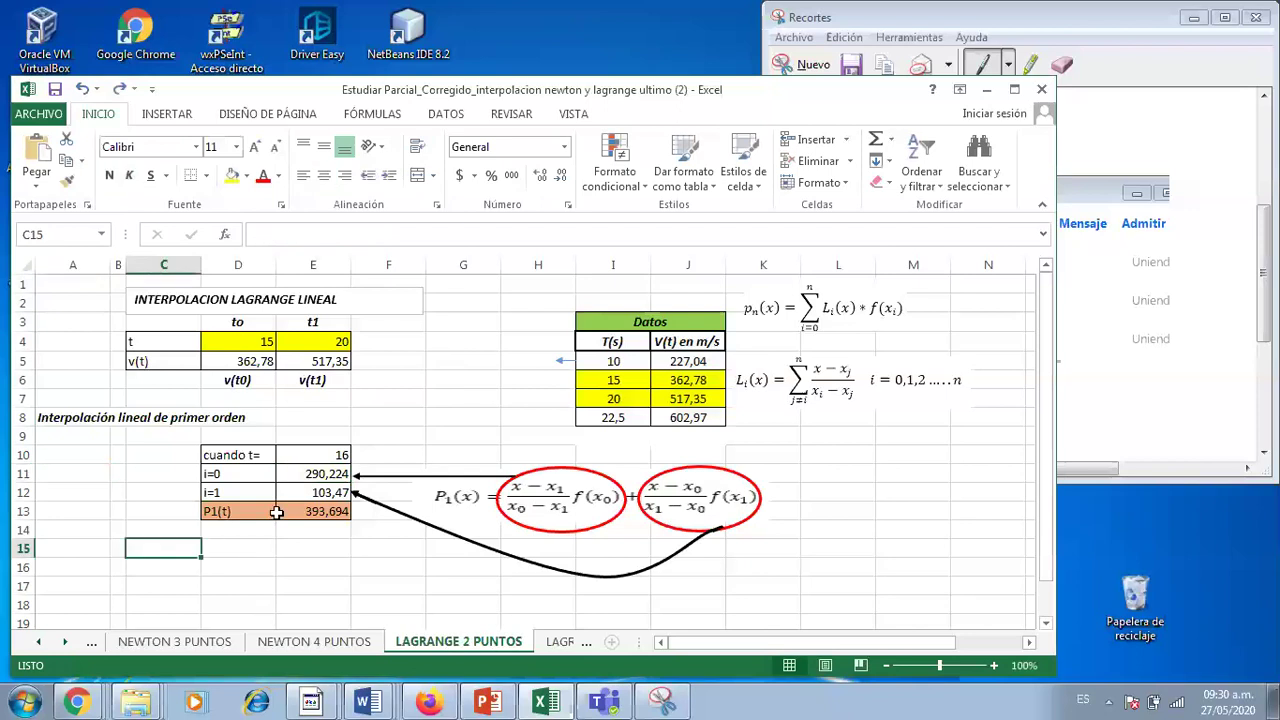
Inspect the i=1 formula in E12, and open and recommit the P1(t) formula =E12+E11 in E13.
left_click(288, 492)
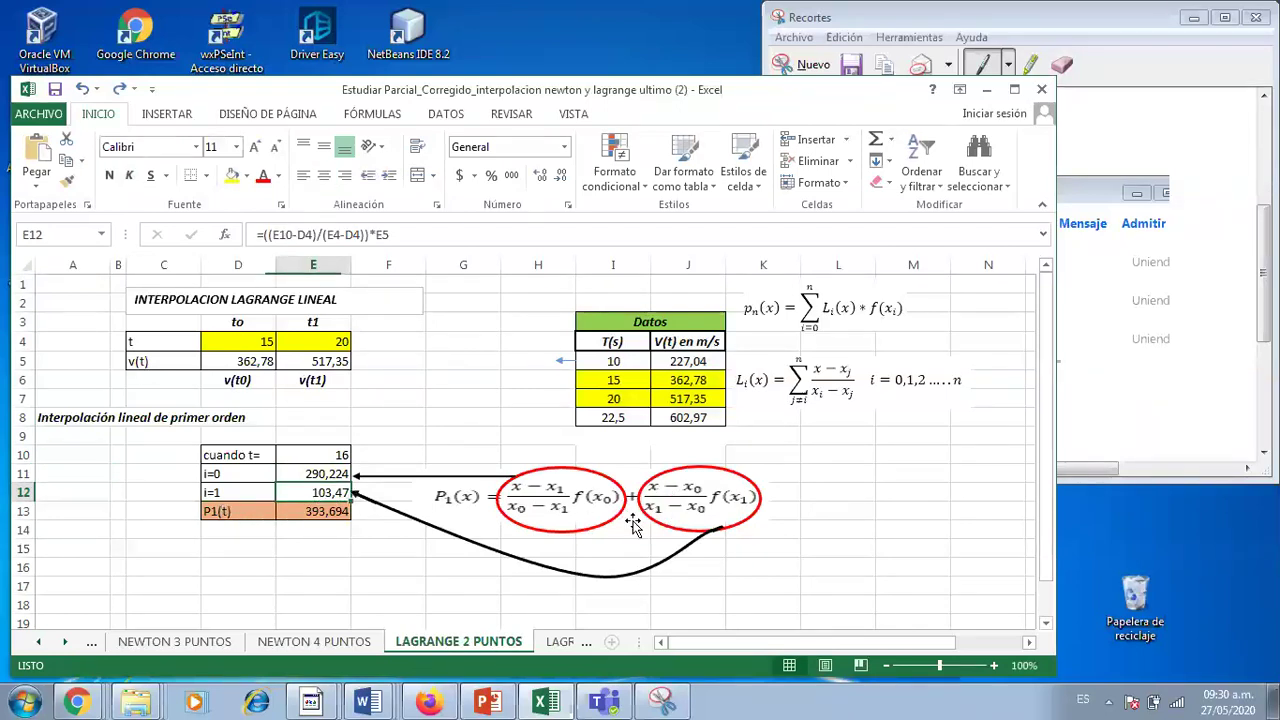
left_click(300, 510)
double_click(315, 511)
key("Return")
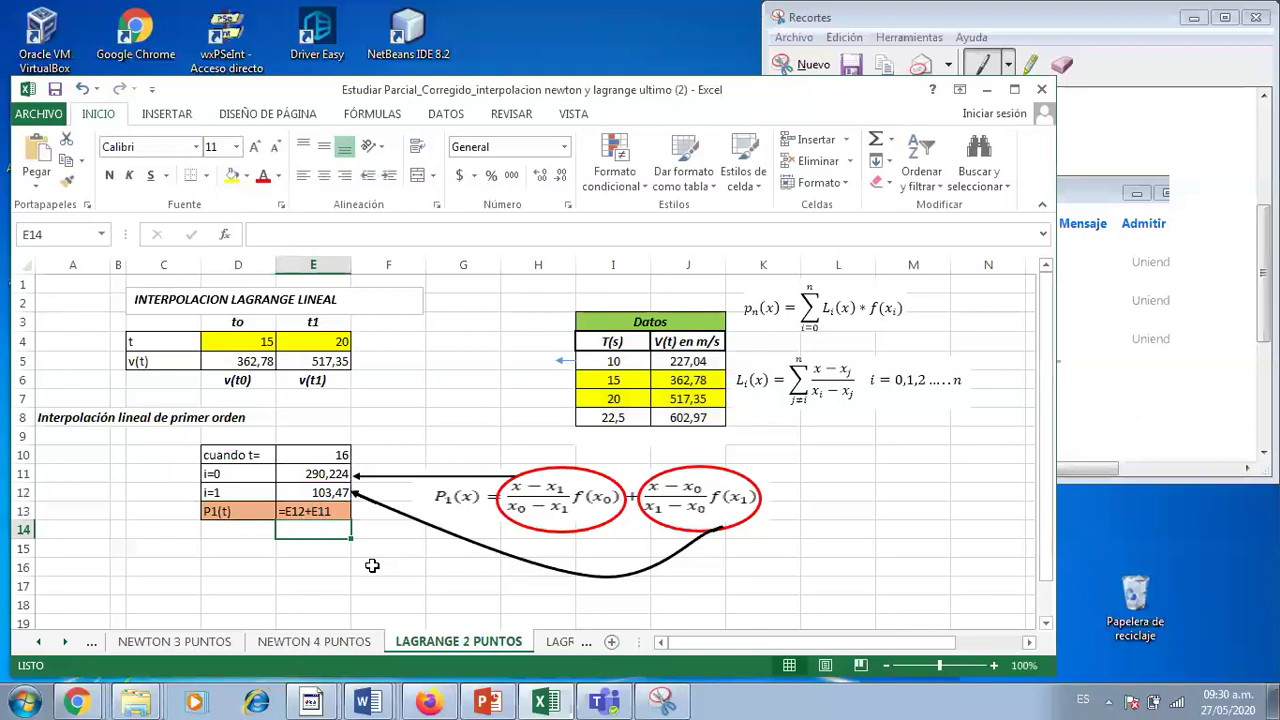
left_click(331, 552)
left_click(386, 563)
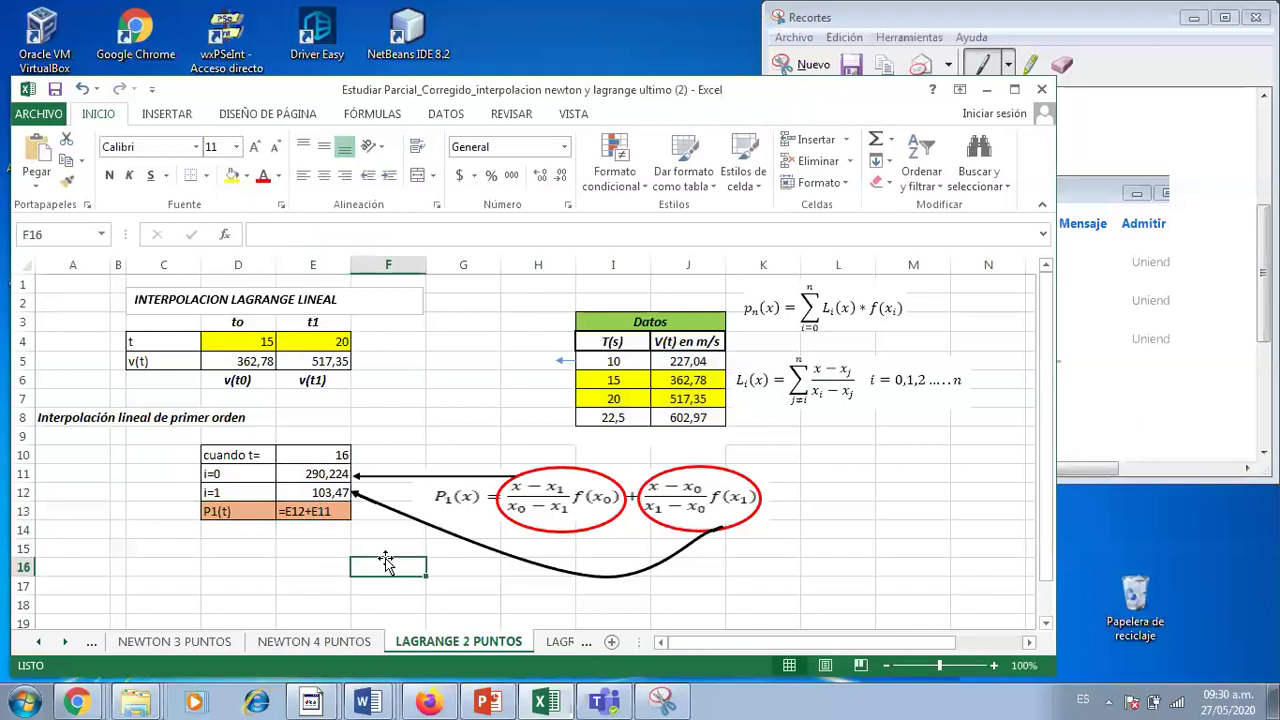
Undo the latest changes until the i=0 formula is back in A11.
key("ctrl+z")
key("ctrl+z")
key("ctrl+z")
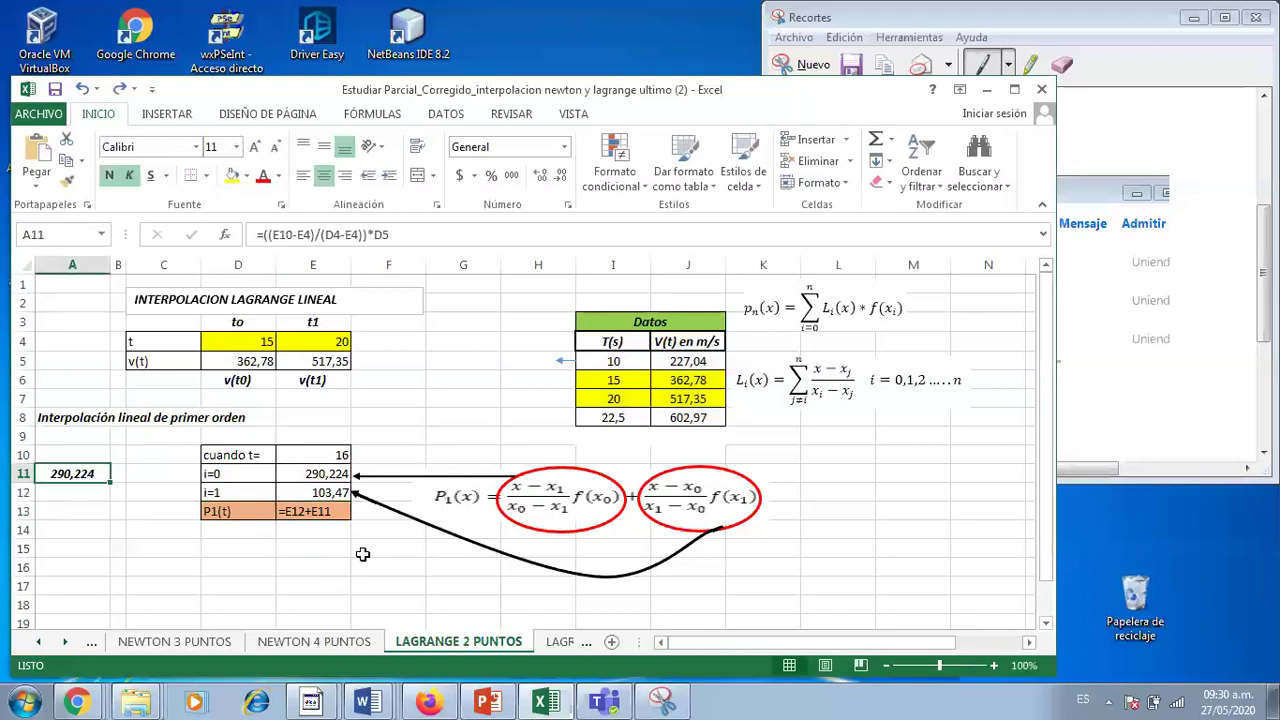
Review the P1(t) formula in E13 in edit mode and leave it without changes.
left_click(333, 511)
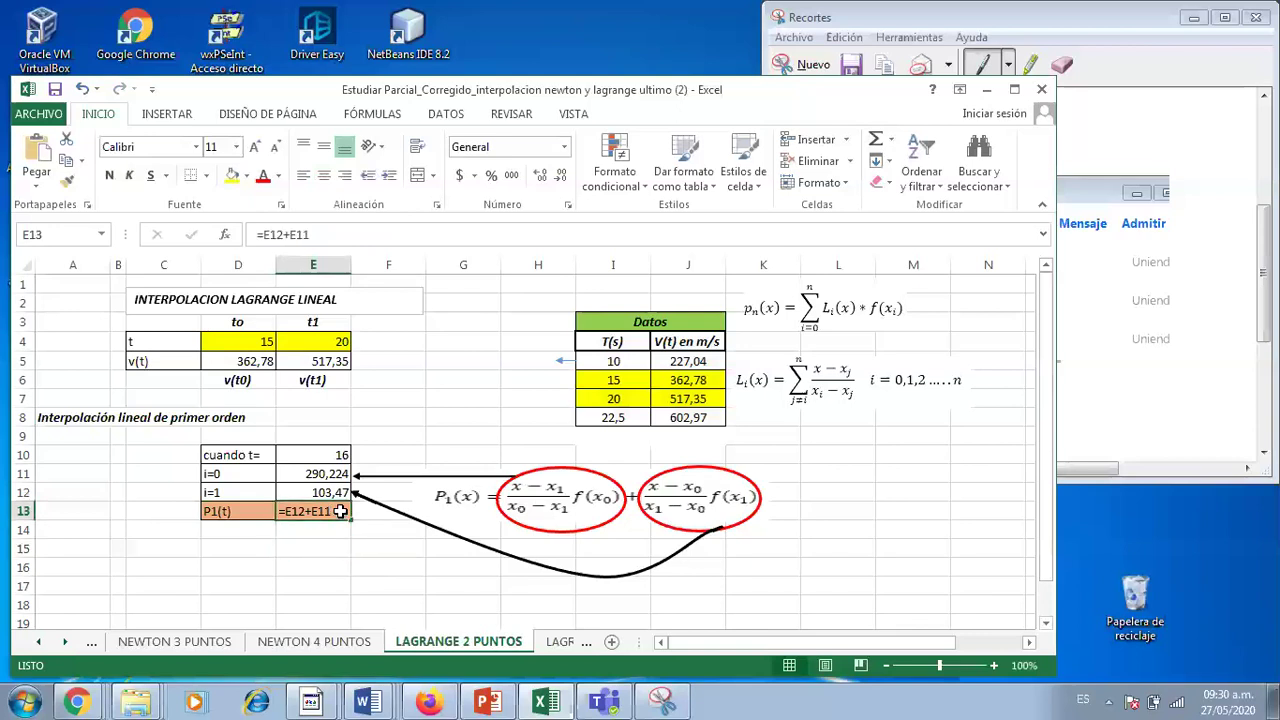
double_click(340, 511)
key("Escape")
left_click_drag(322, 548, 318, 512)
left_click(255, 532)
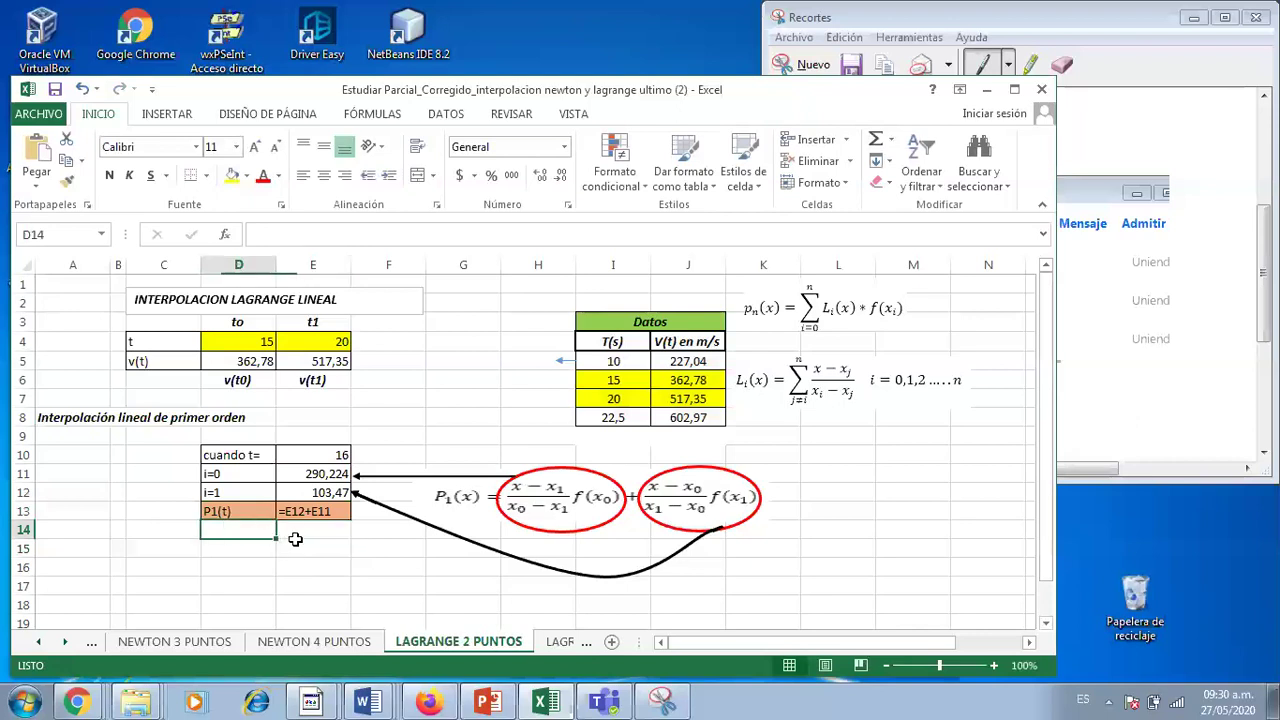
Undo the removal of the i=0 formula from A11.
key("Up")
key("Right")
left_click(298, 543)
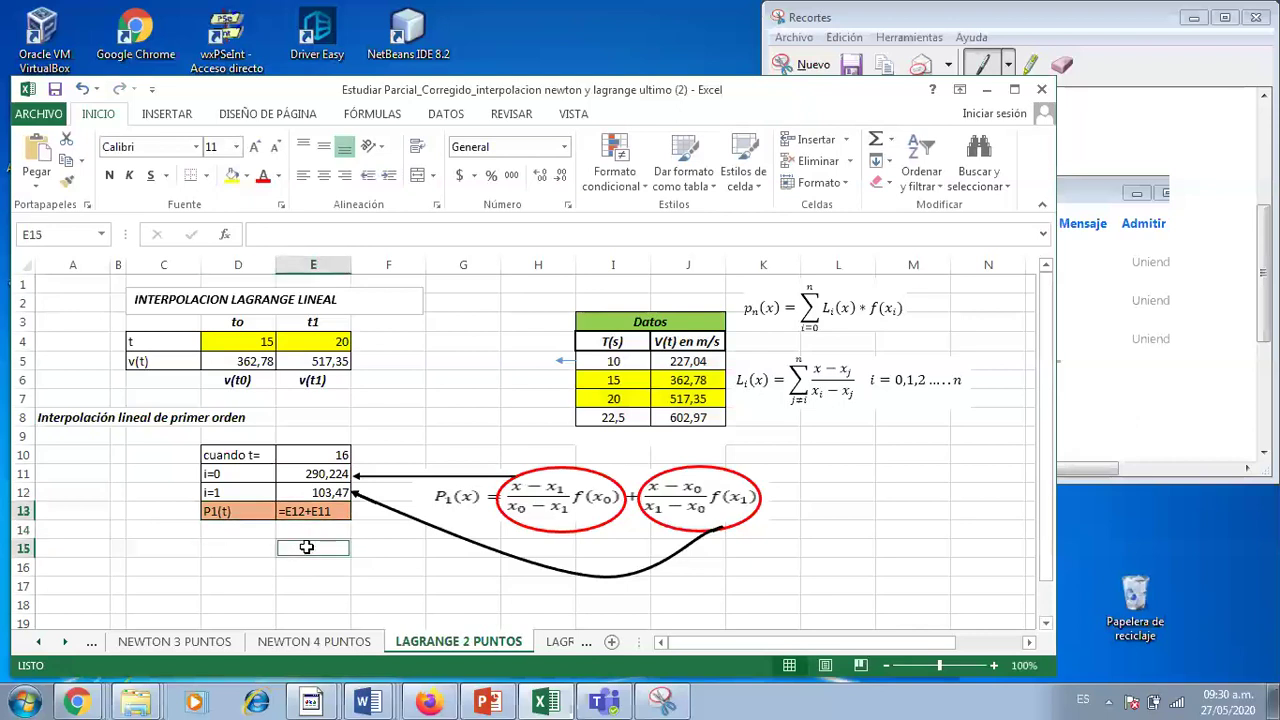
key("ctrl+z")
key("ctrl+z")
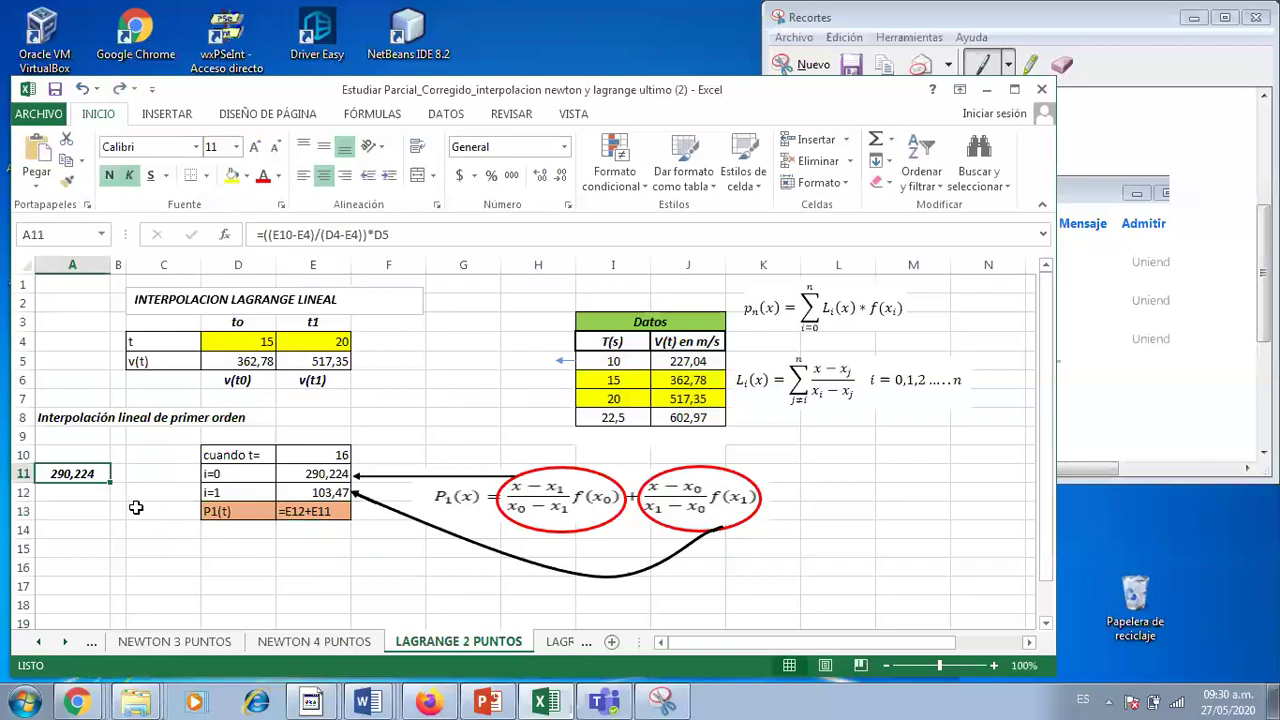
Clear the P1(t) formula in E13 and enter the AutoSum formula =SUMA(E11:E12) in E14.
left_click(292, 510)
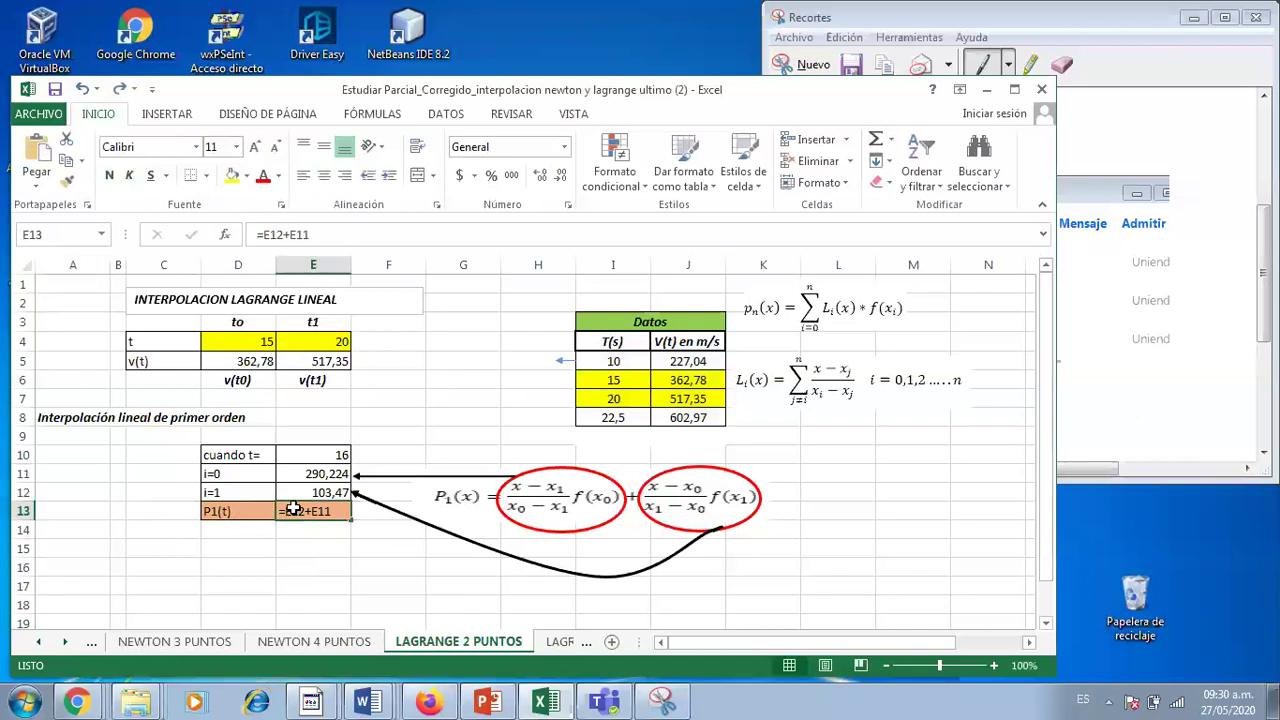
double_click(300, 512)
key("Return")
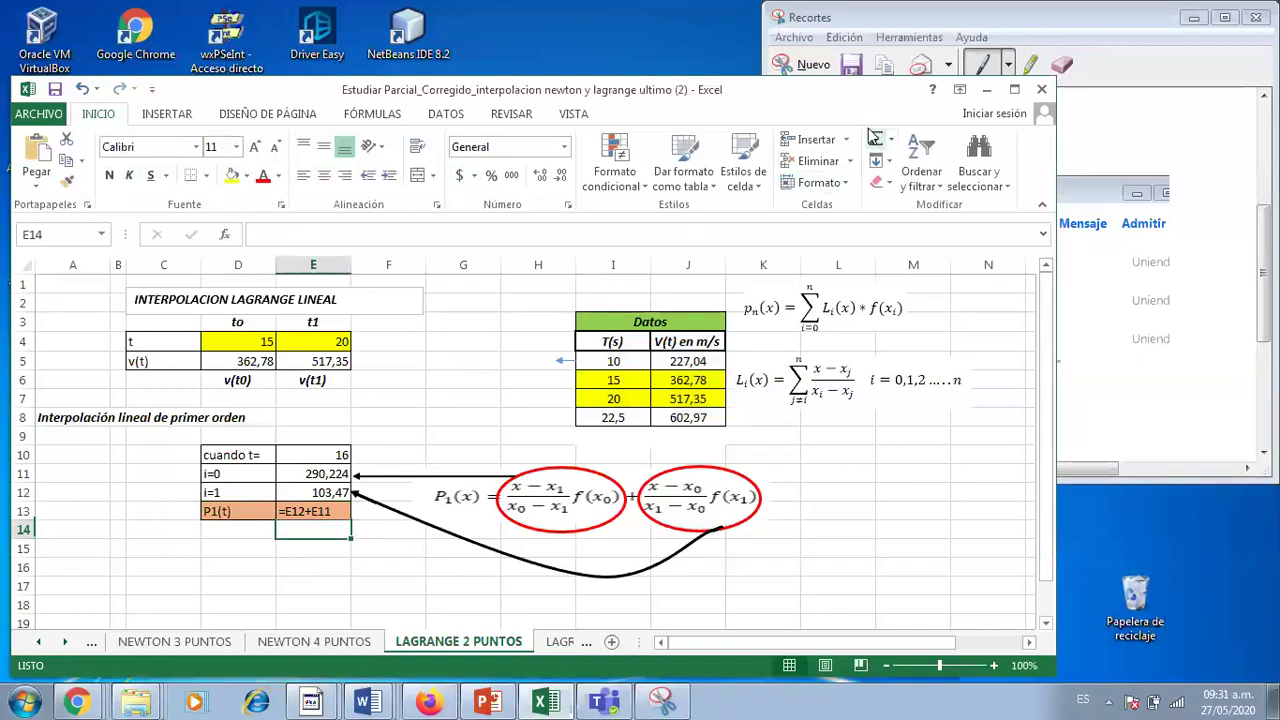
key("alt+equal")
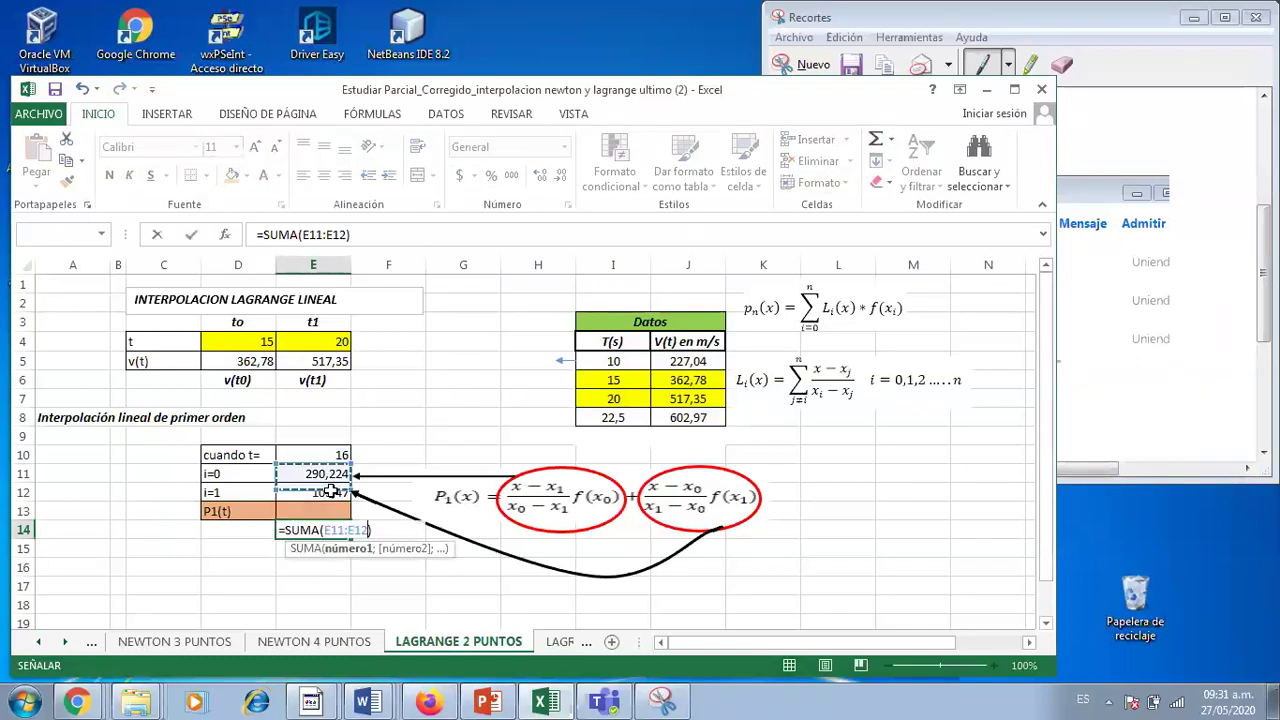
key("Return")
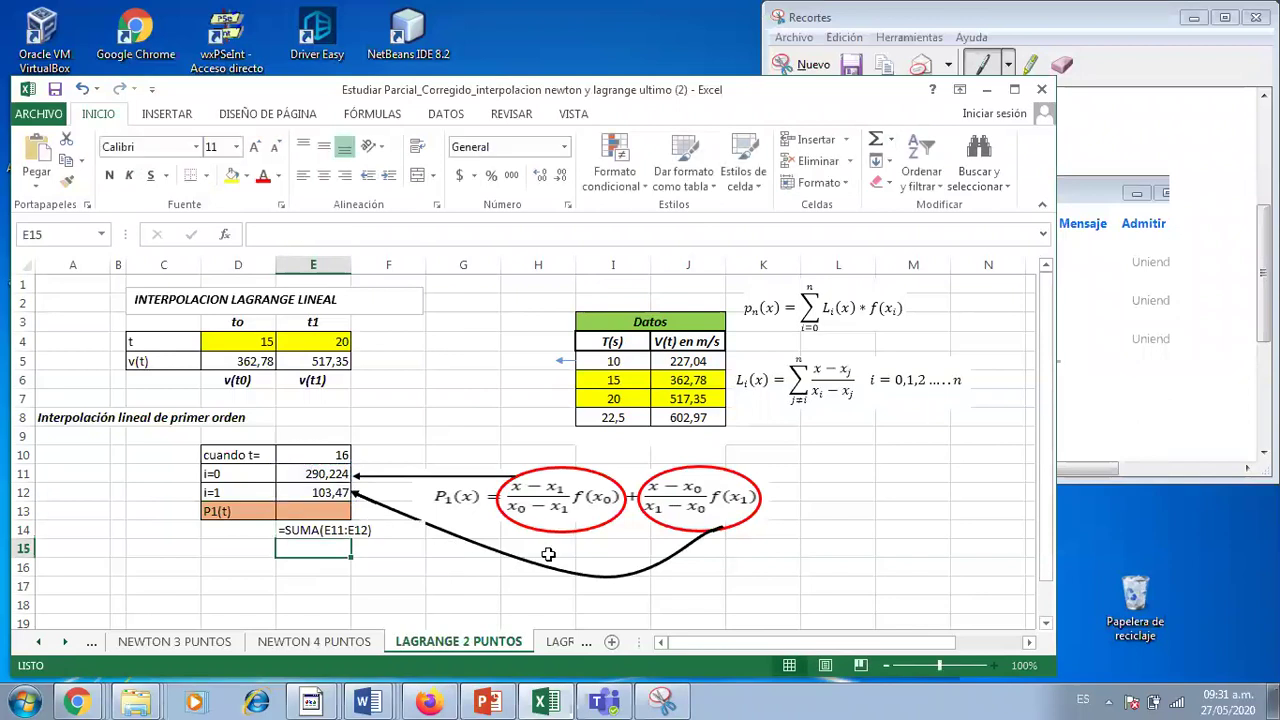
Delete the =SUMA(E11:E12) formula from E14.
left_click(327, 531)
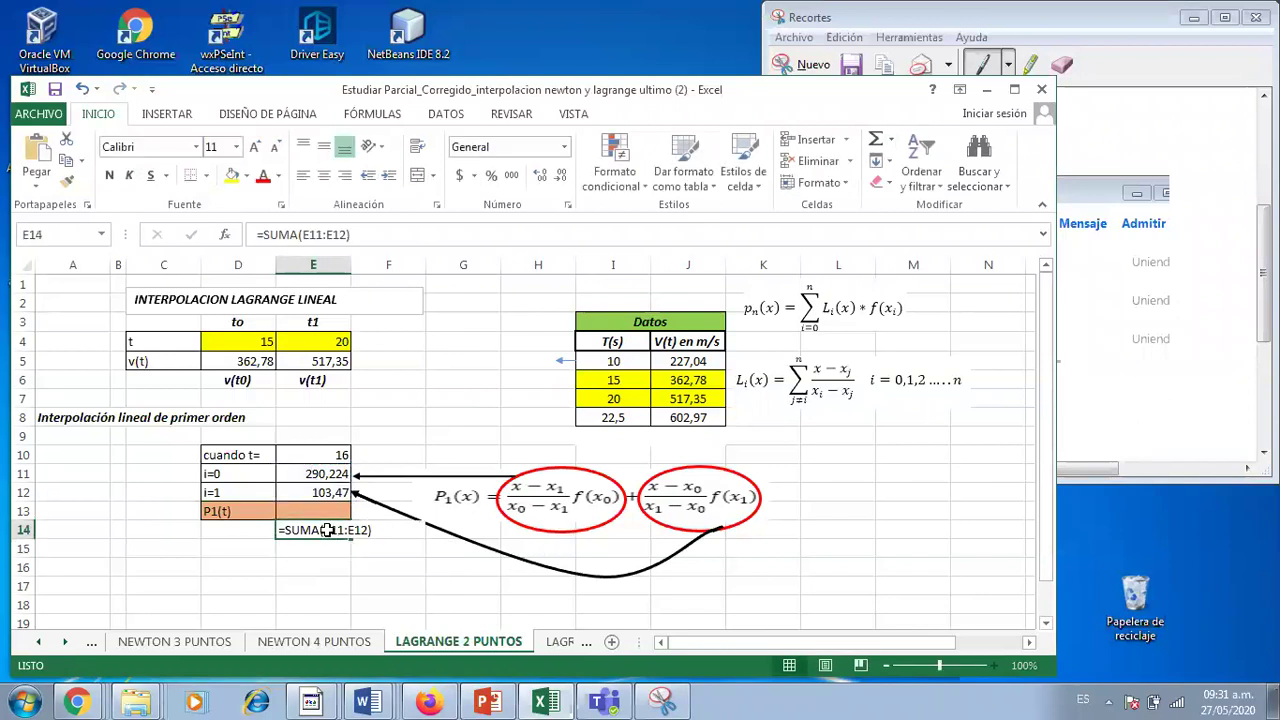
left_click(434, 586)
left_click(305, 572)
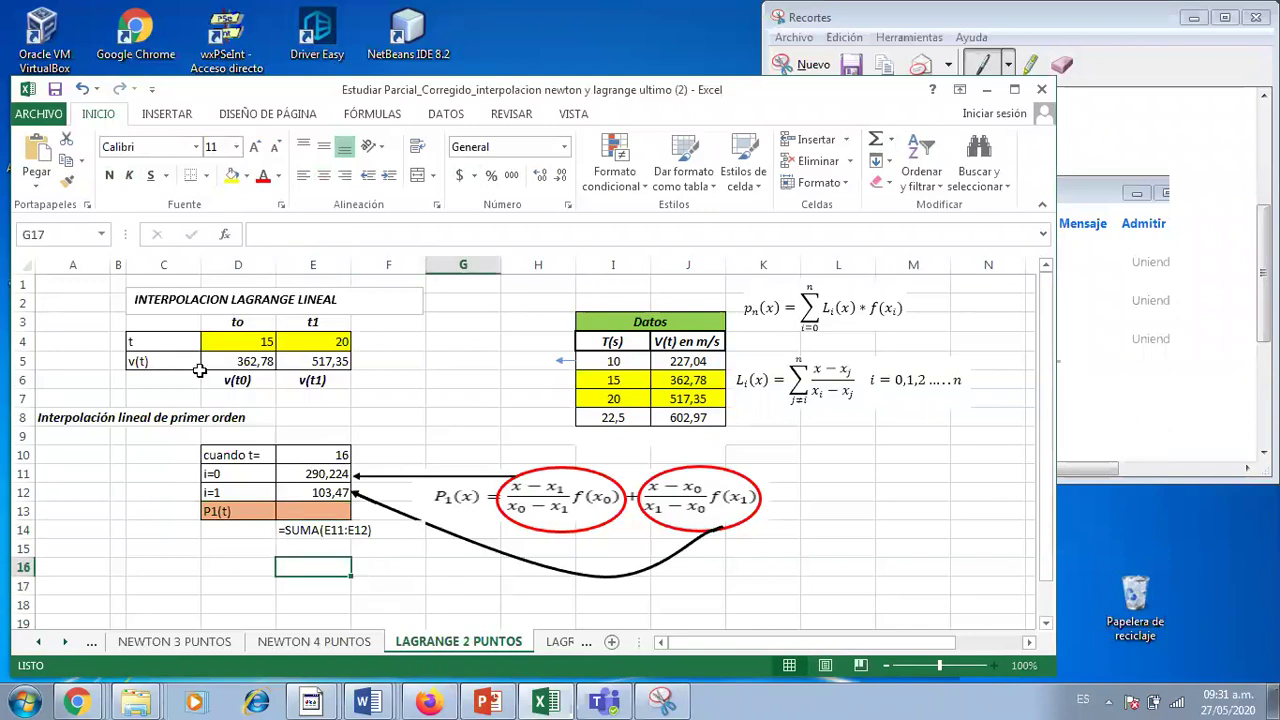
left_click(303, 530)
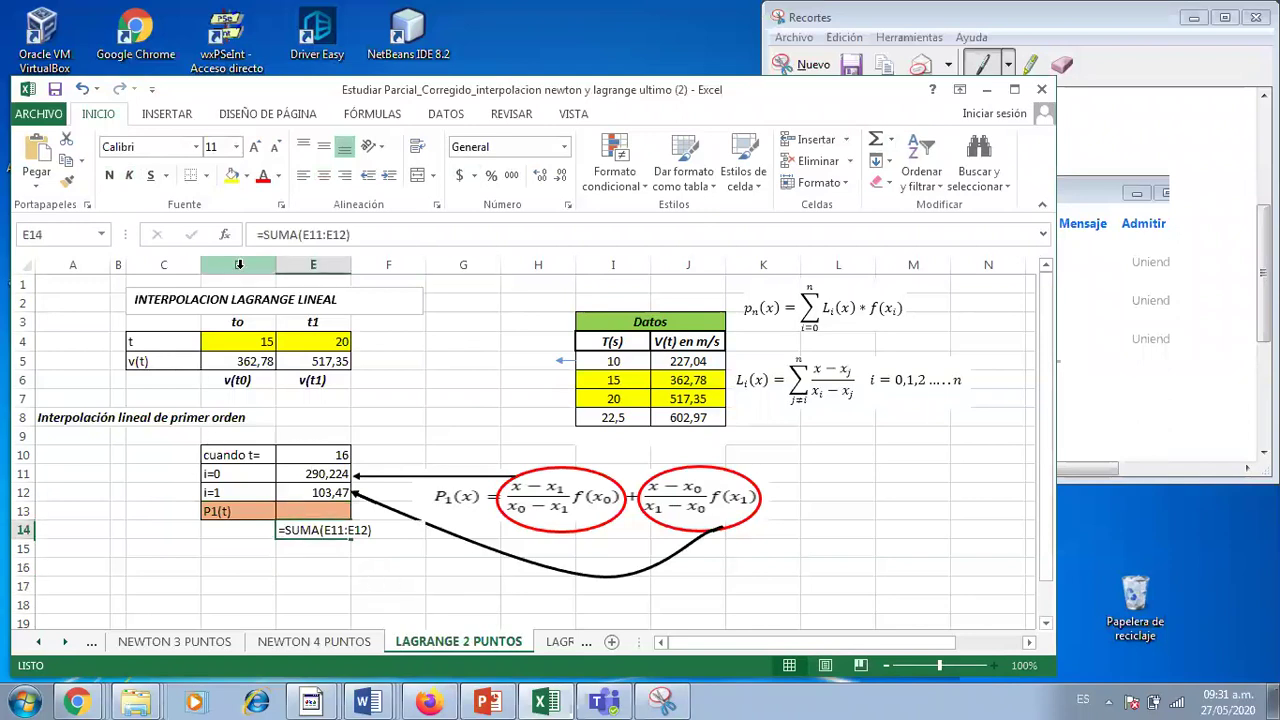
triple_click(261, 234)
key("BackSpace")
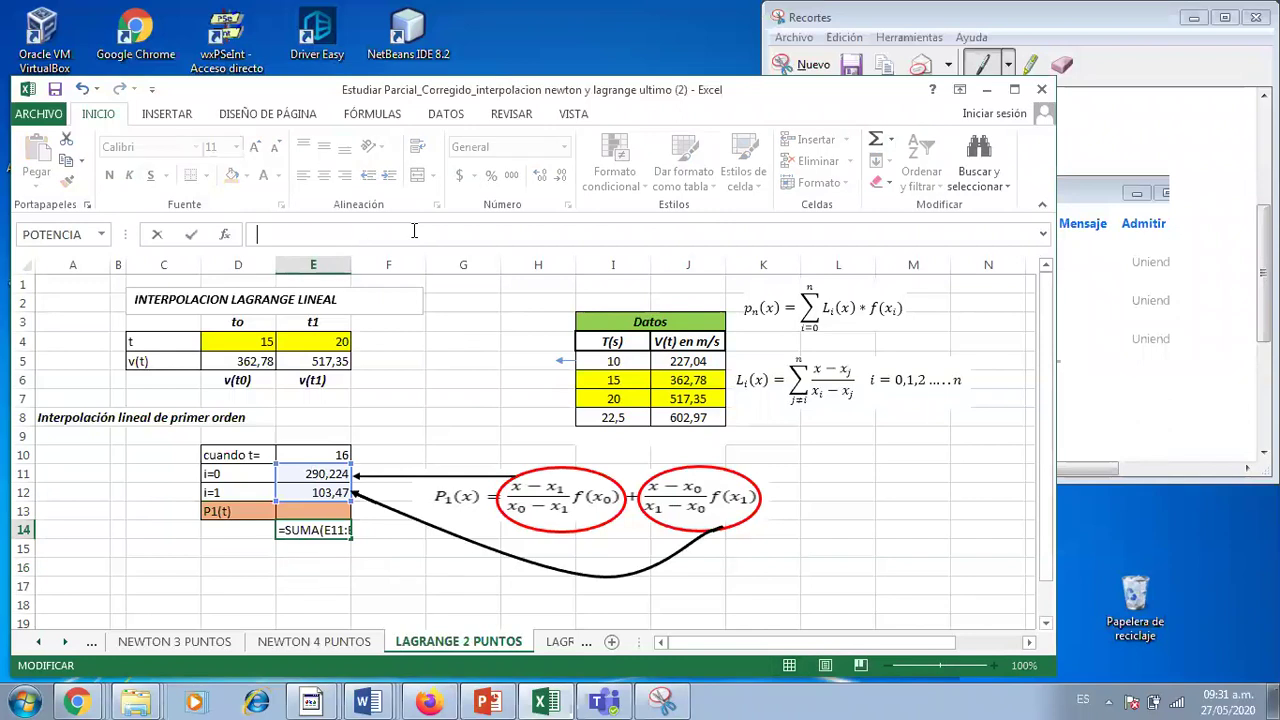
key("Return")
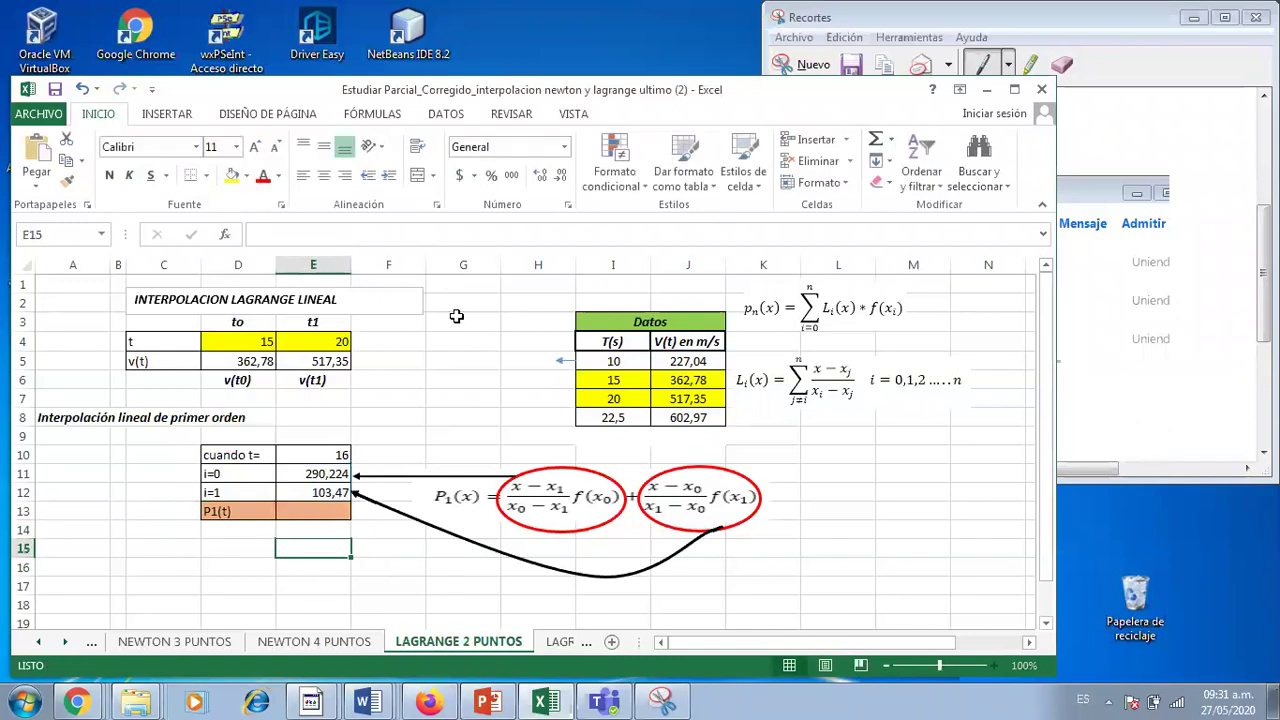
Enter the formula =E11+E12 in E14 to add the i=0 and i=1 terms.
left_click(313, 532)
type("=")
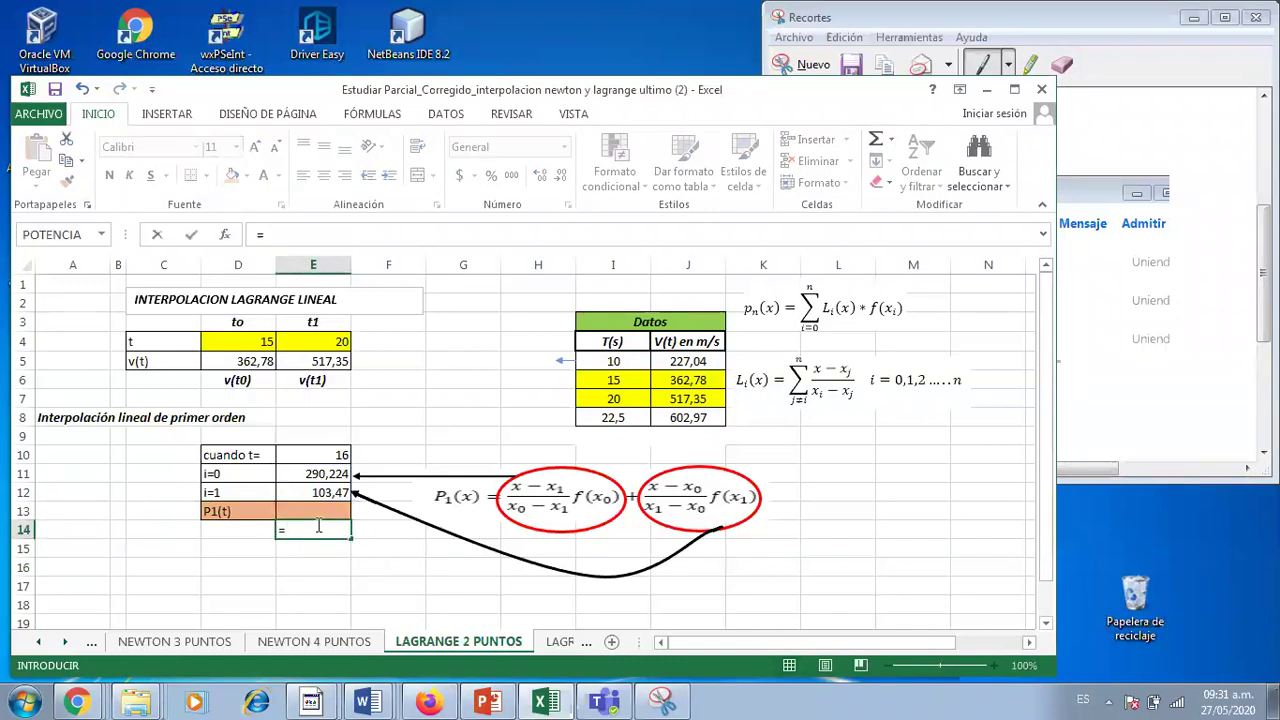
left_click(326, 474)
type("+")
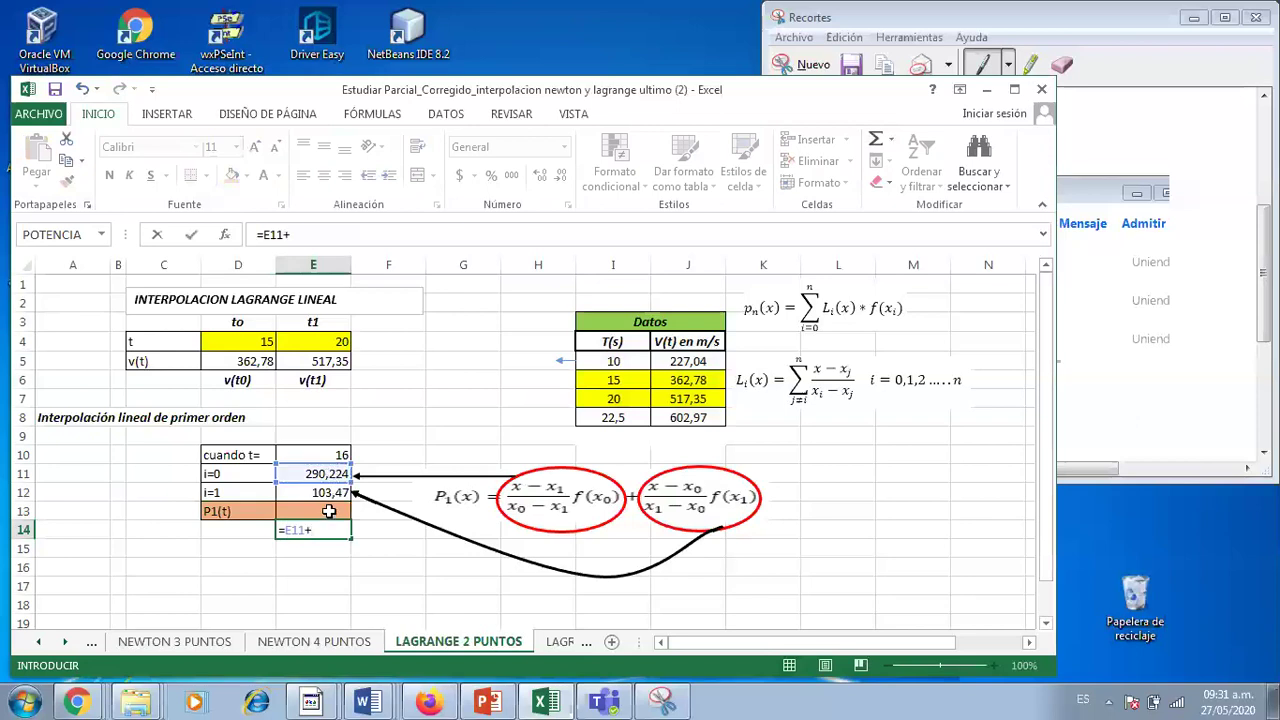
left_click(325, 492)
key("Return")
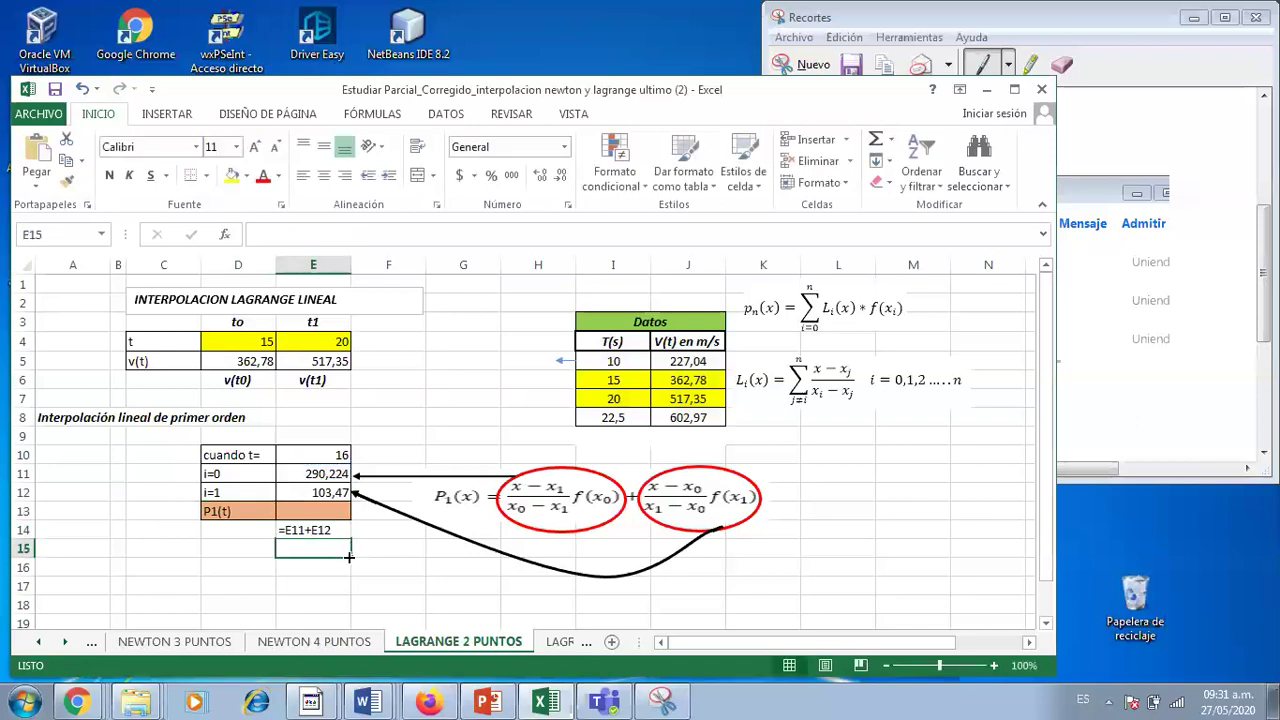
left_click(333, 530)
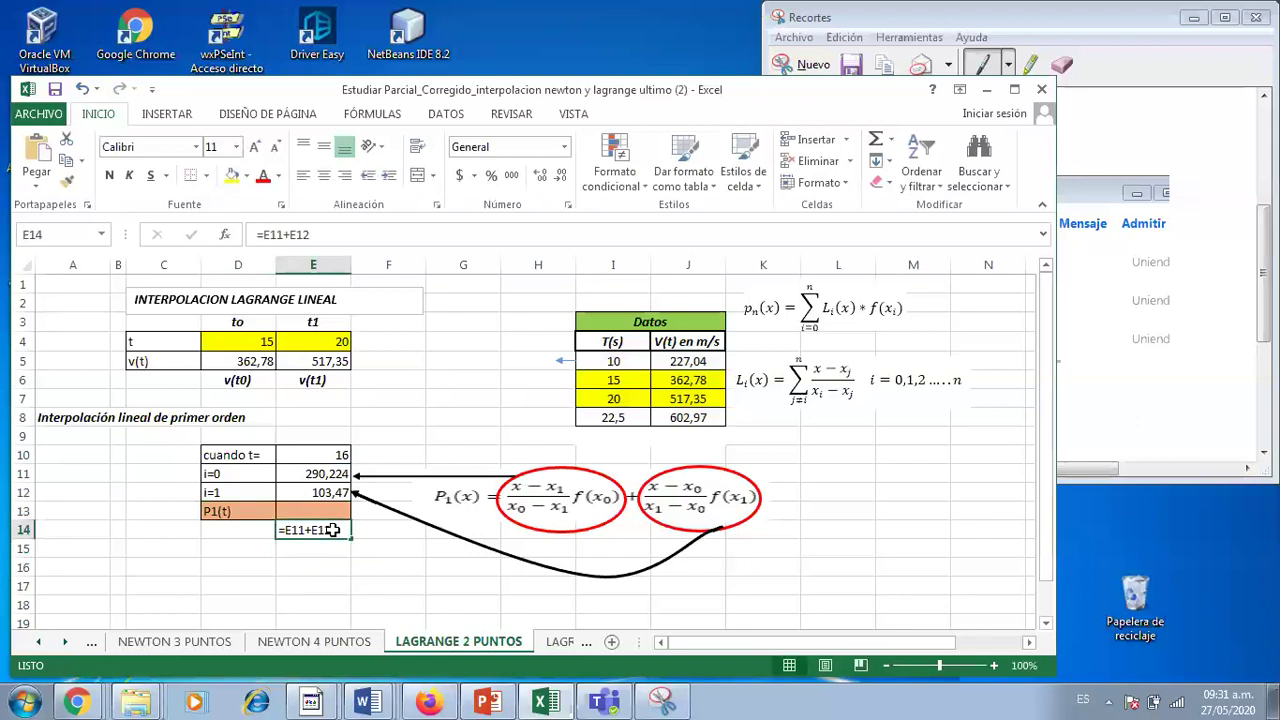
left_click(363, 579)
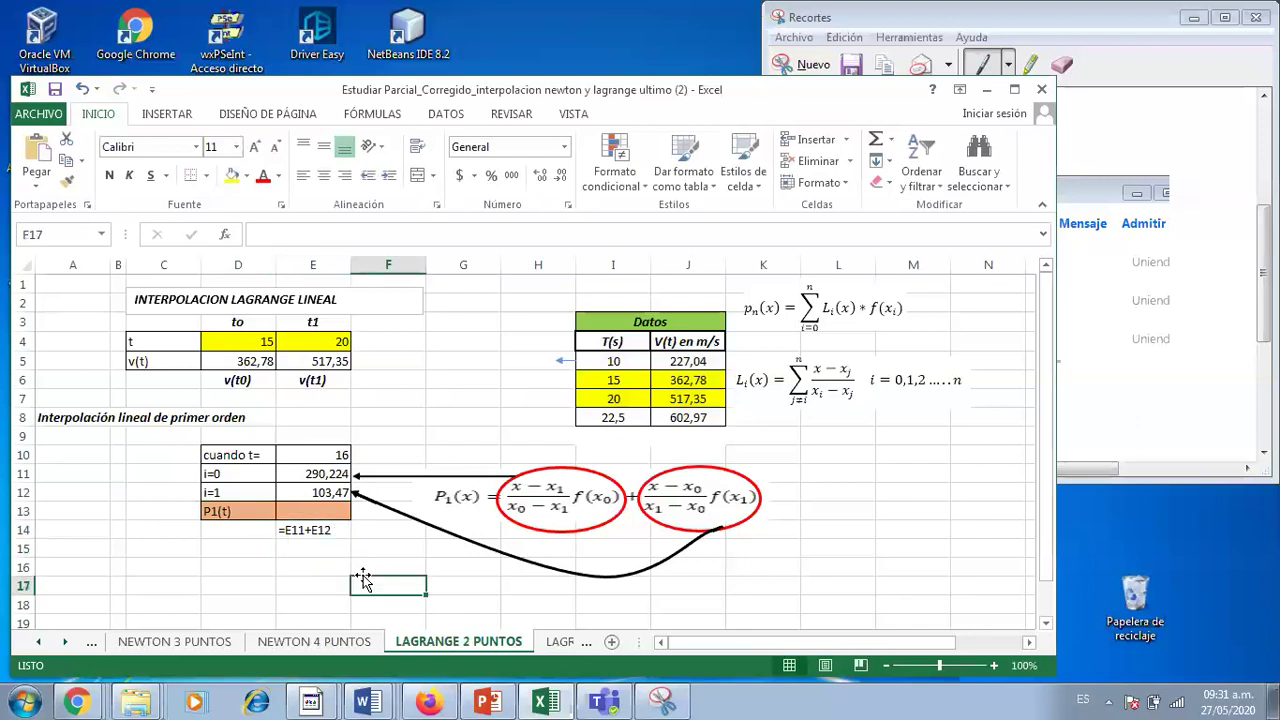
Undo the clearing of E13 to restore the P1(t) formula =E12+E11, and inspect that cell.
left_click(310, 541)
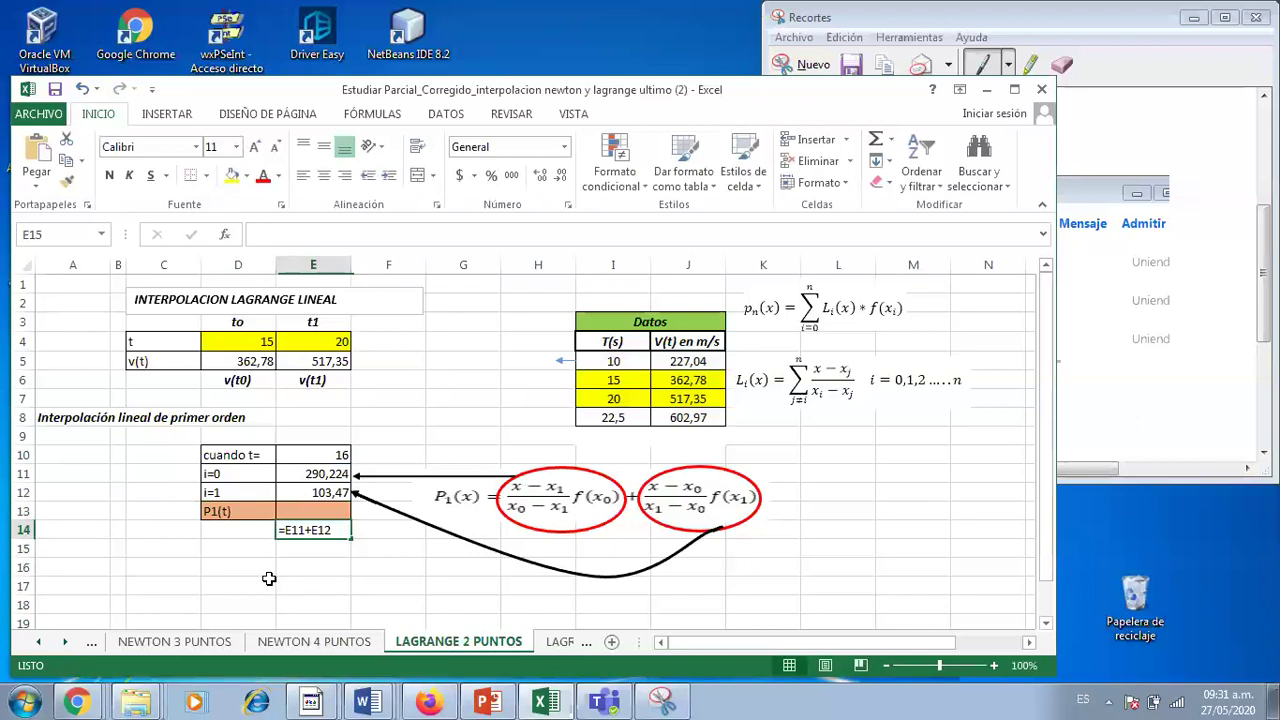
key("ctrl+z")
left_click(368, 560)
left_click(345, 550)
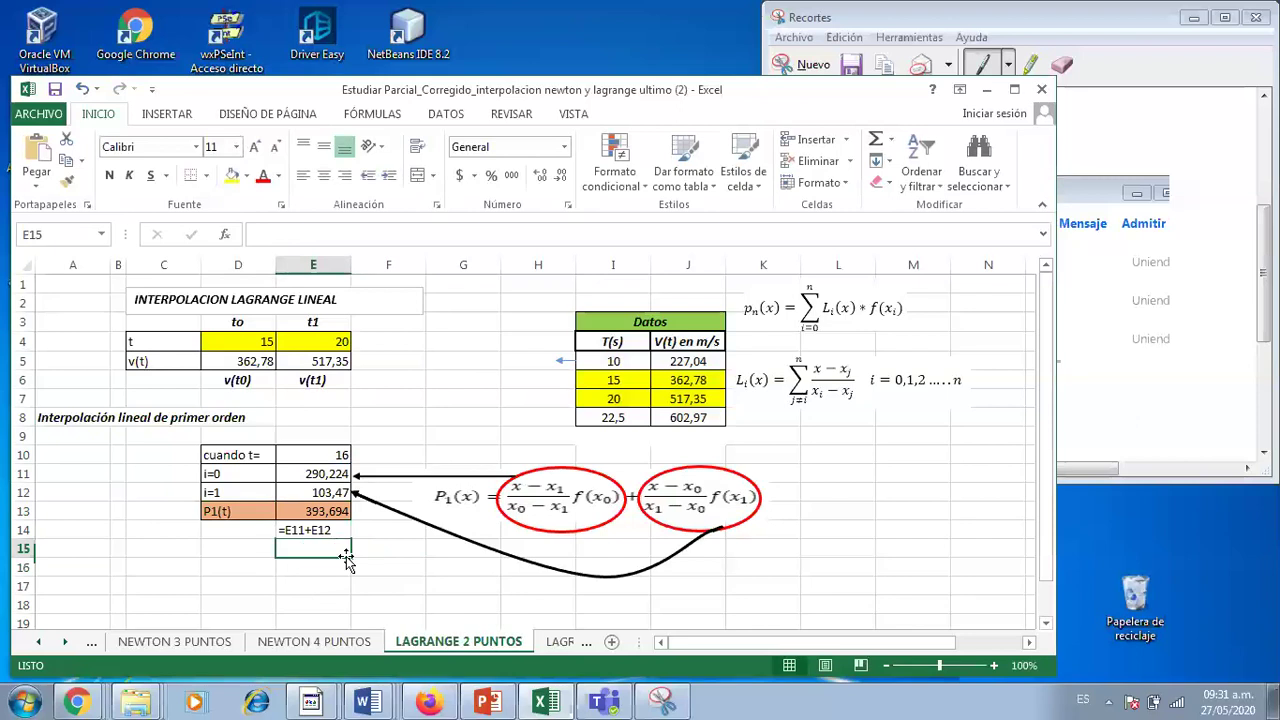
mouse_move(348, 543)
left_mouse_down()
mouse_move(347, 530)
mouse_move(352, 550)
left_mouse_up()
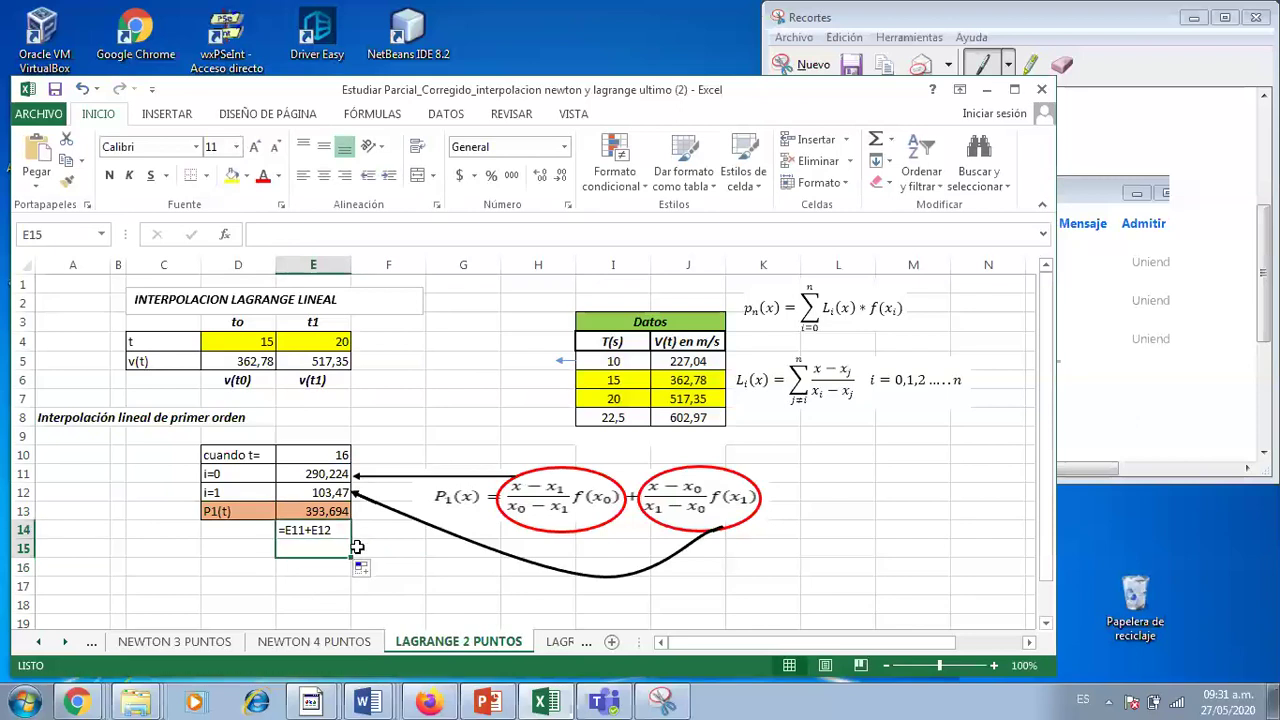
left_click_drag(241, 539, 343, 533)
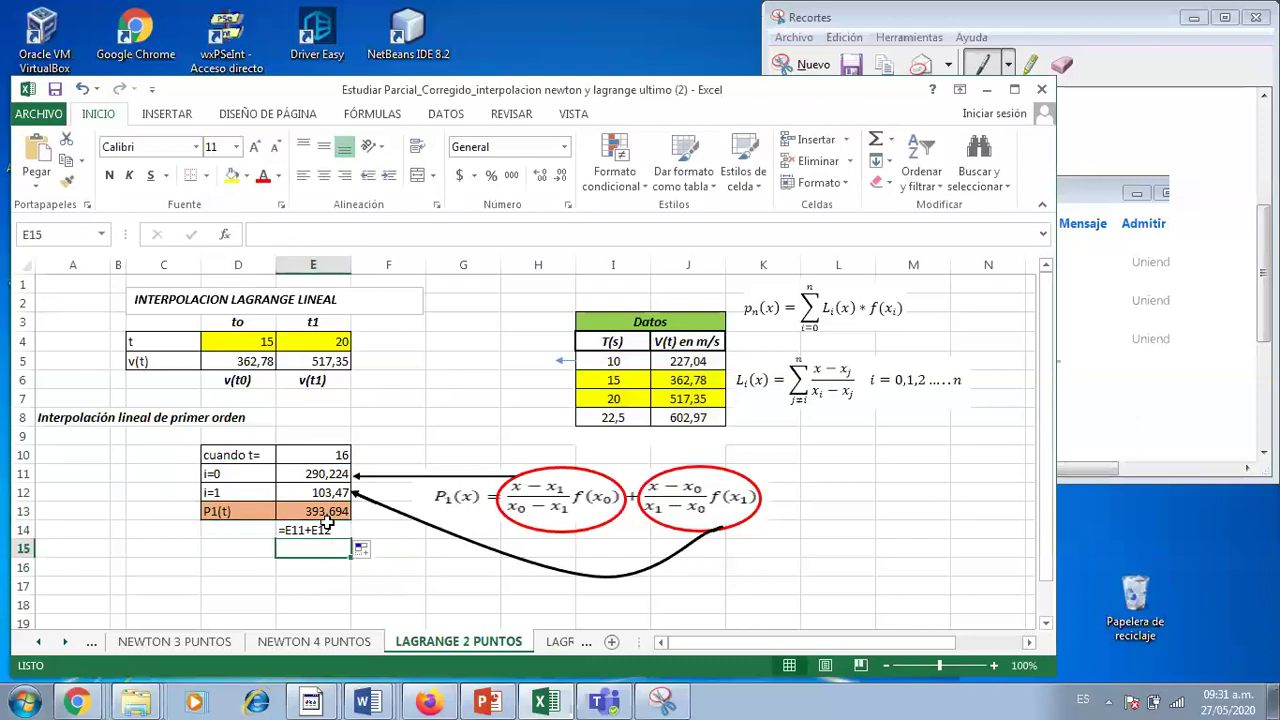
left_click(335, 572)
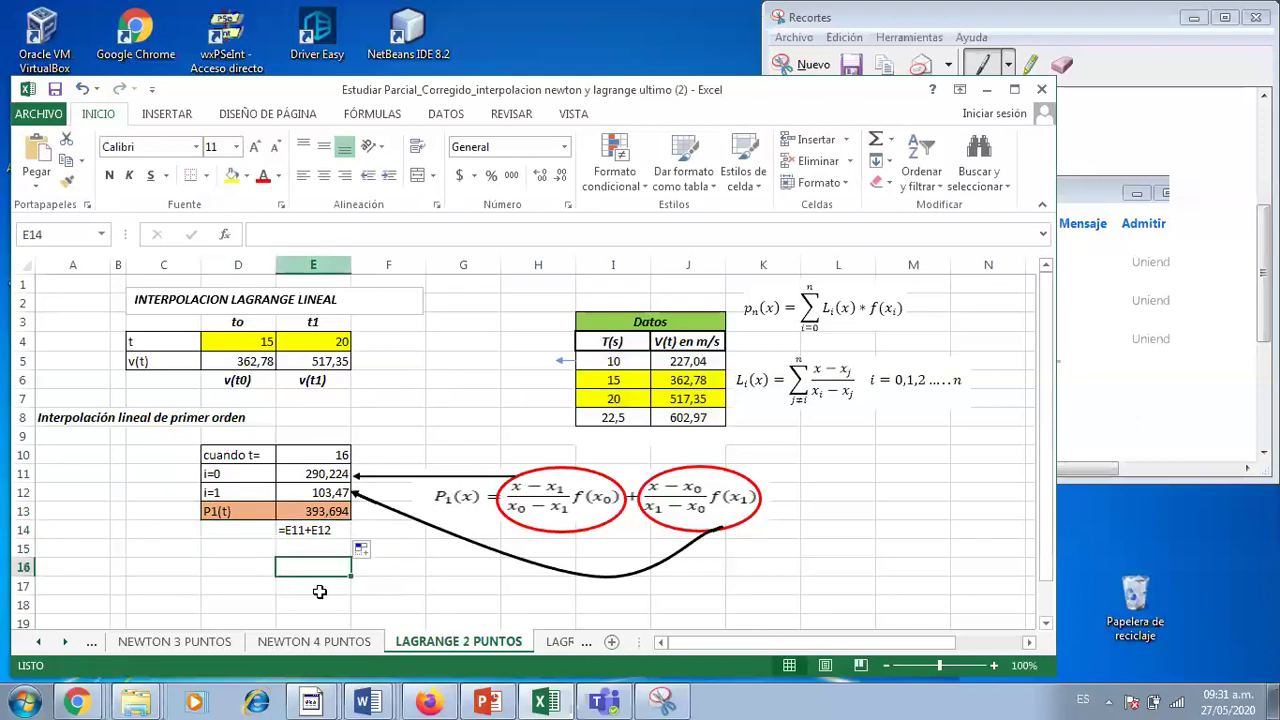
left_click(318, 518)
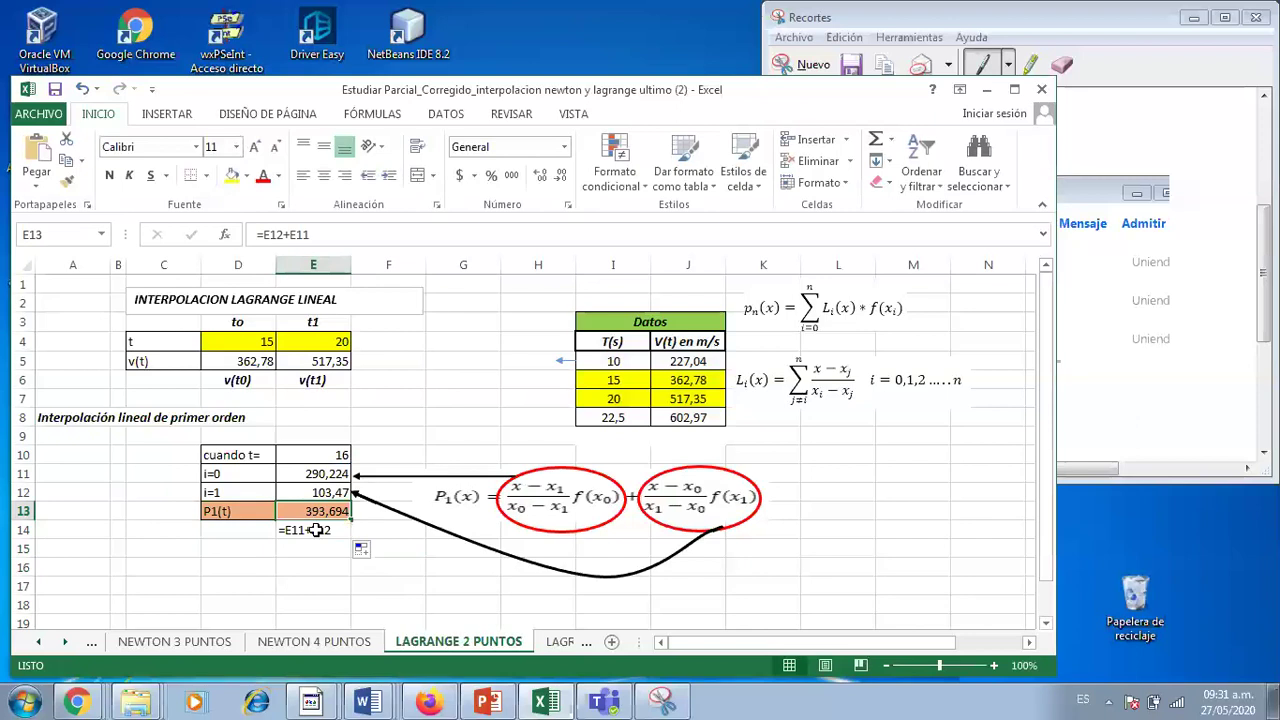
Highlight the velocities for 15 and 20 seconds in J6:J7, and switch to the LAGRANGE 3 PUNTOS sheet.
left_click_drag(705, 378, 708, 398)
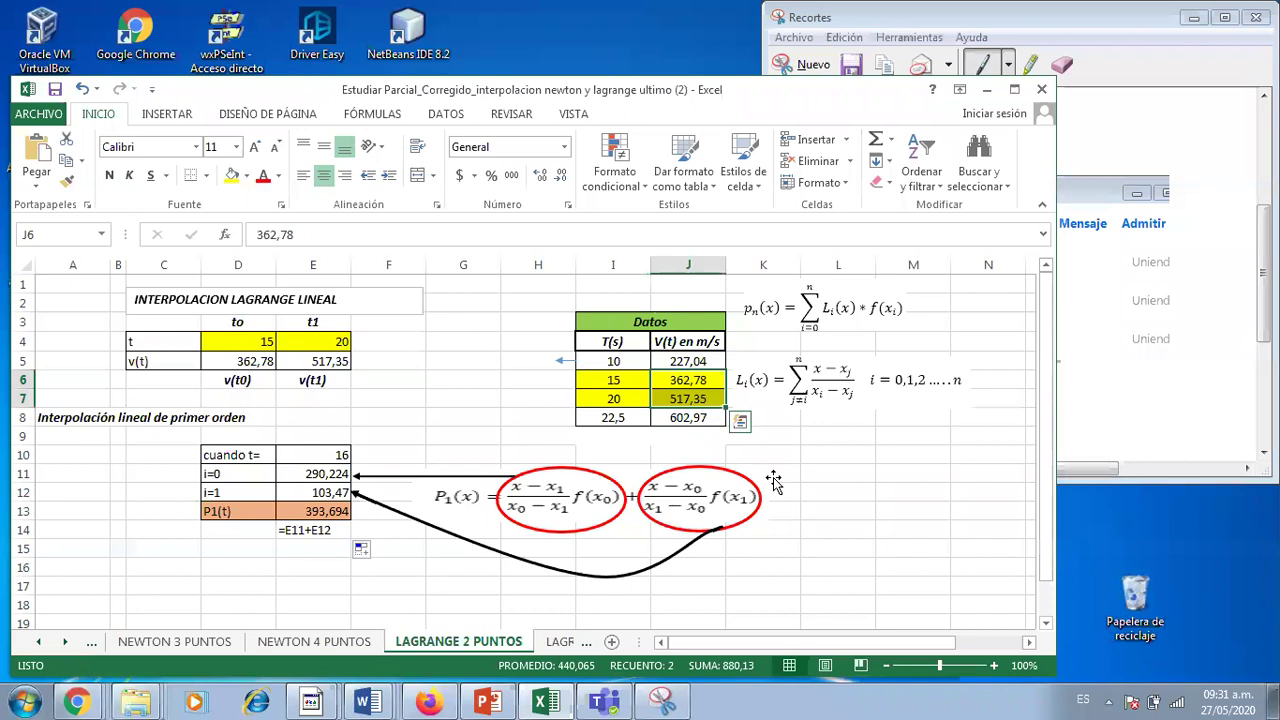
left_click(556, 642)
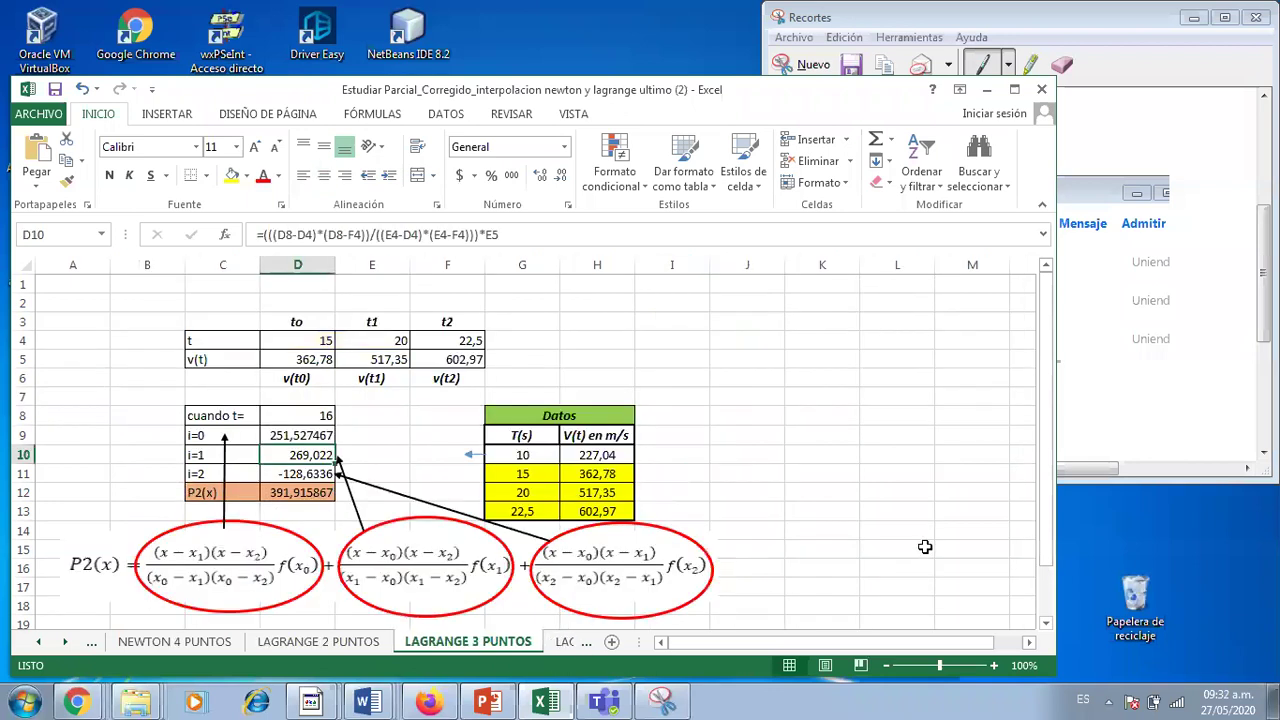
left_click(340, 642)
left_click(465, 643)
Compare the possible three-point data sets in the Datos table: 15, 20 and 22,5 seconds against 10, 15 and 20 seconds.
left_click_drag(521, 479, 582, 509)
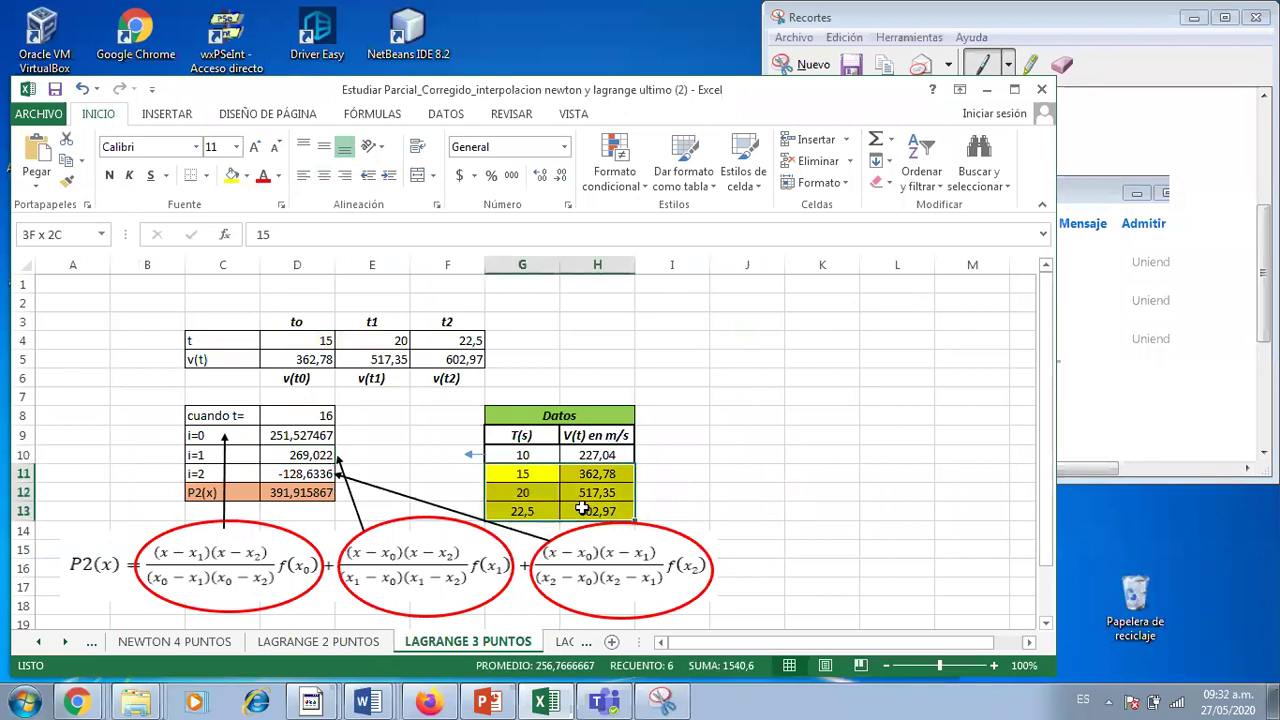
left_click(752, 490)
left_click(512, 456)
left_click_drag(512, 456, 592, 494)
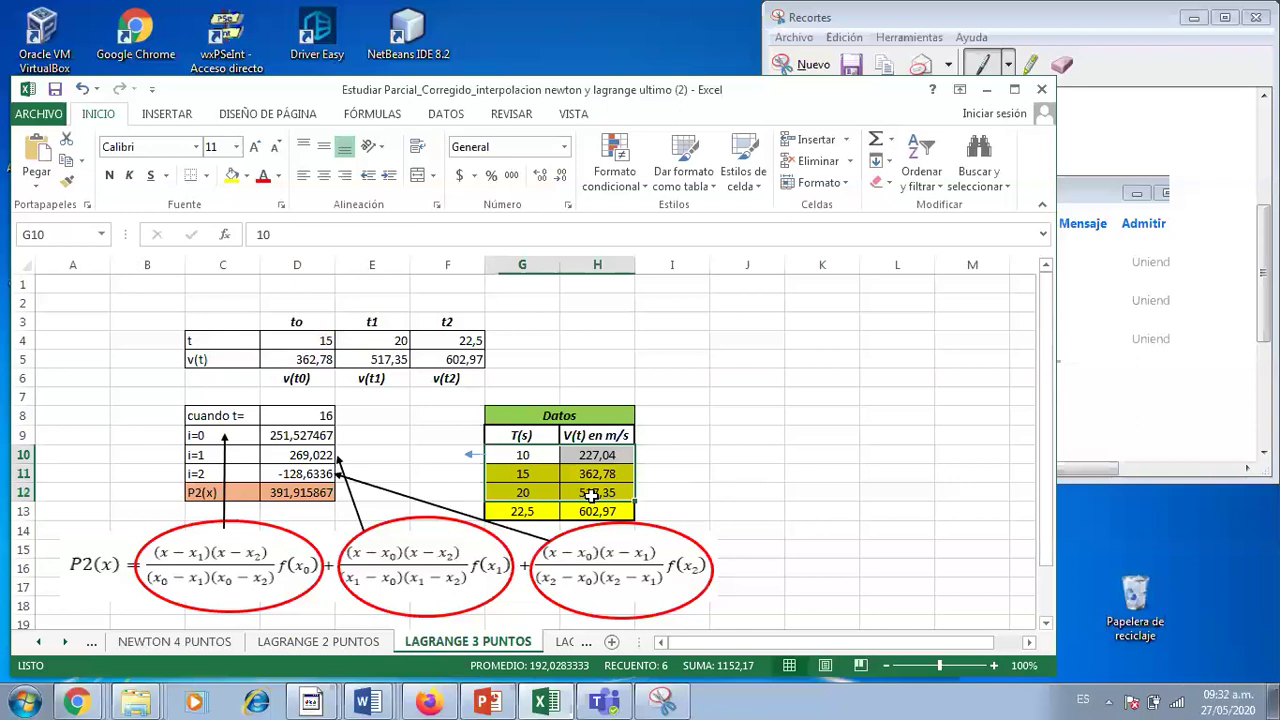
left_click(472, 454)
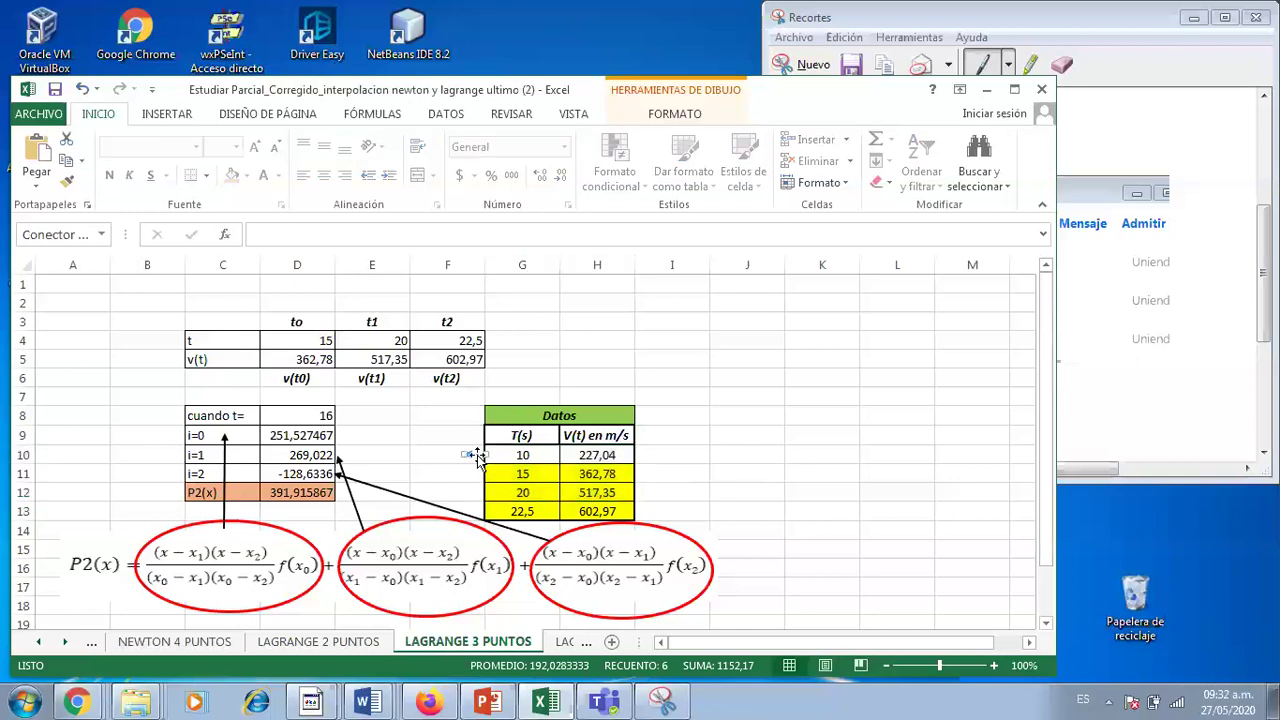
left_click_drag(517, 474, 535, 510)
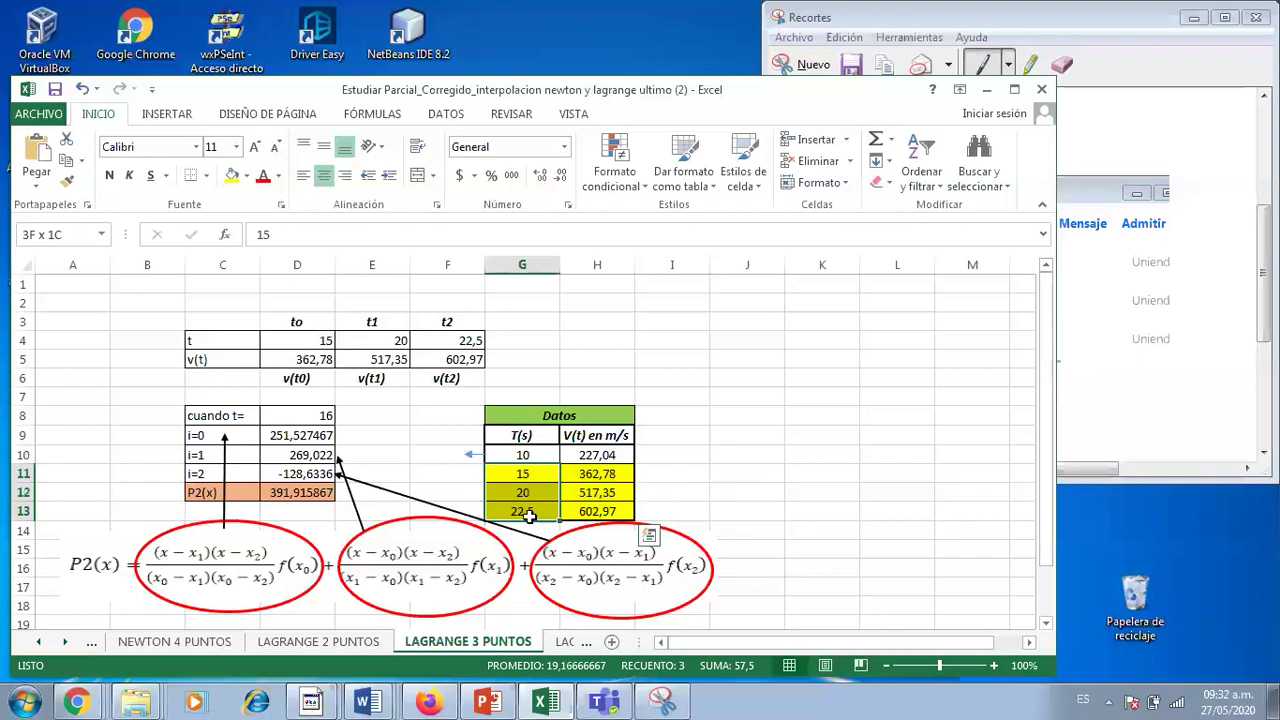
left_click(688, 498)
left_click_drag(522, 455, 528, 493)
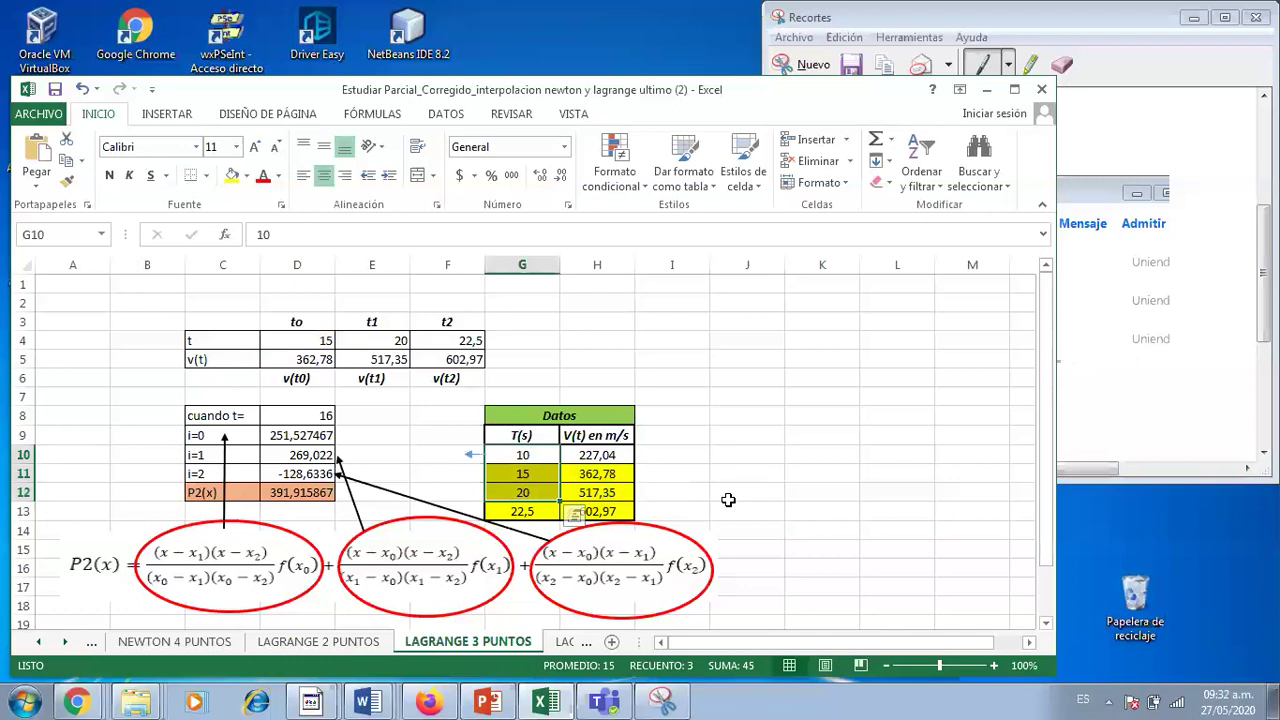
Delete the small blue arrow beside the 10-second row of the Datos table.
left_click(464, 472)
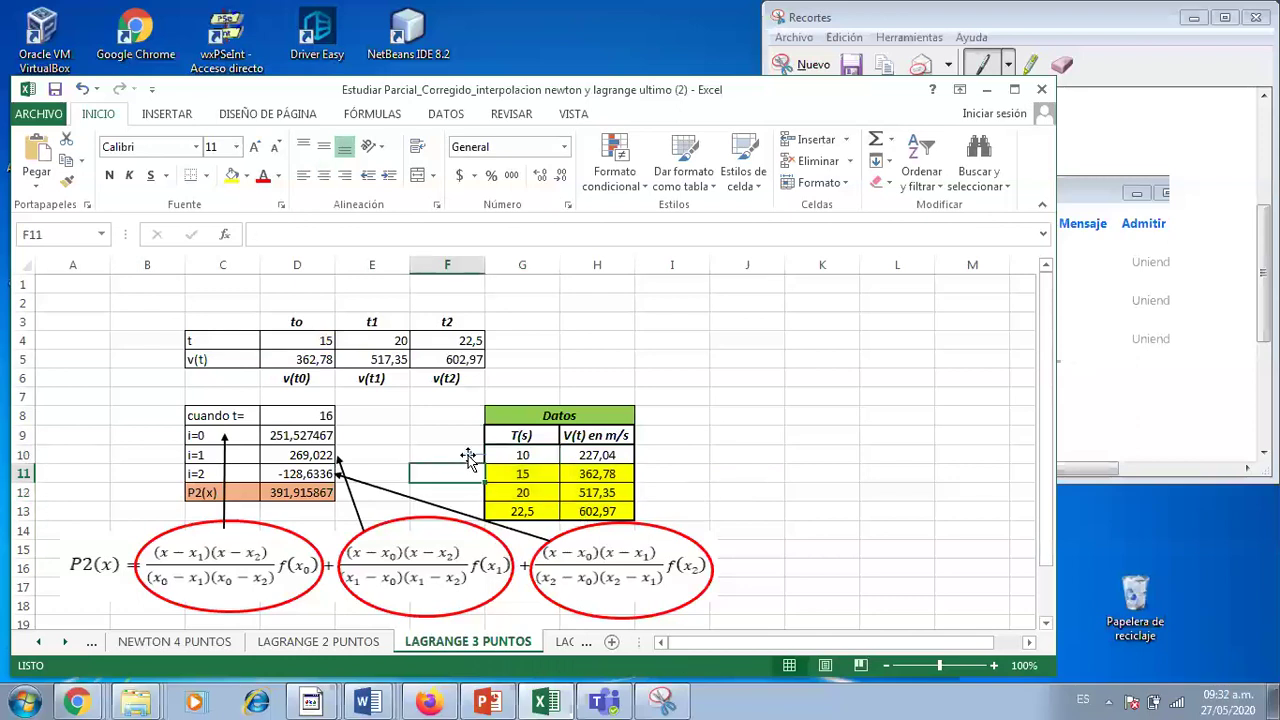
left_click(469, 462)
left_click(751, 477)
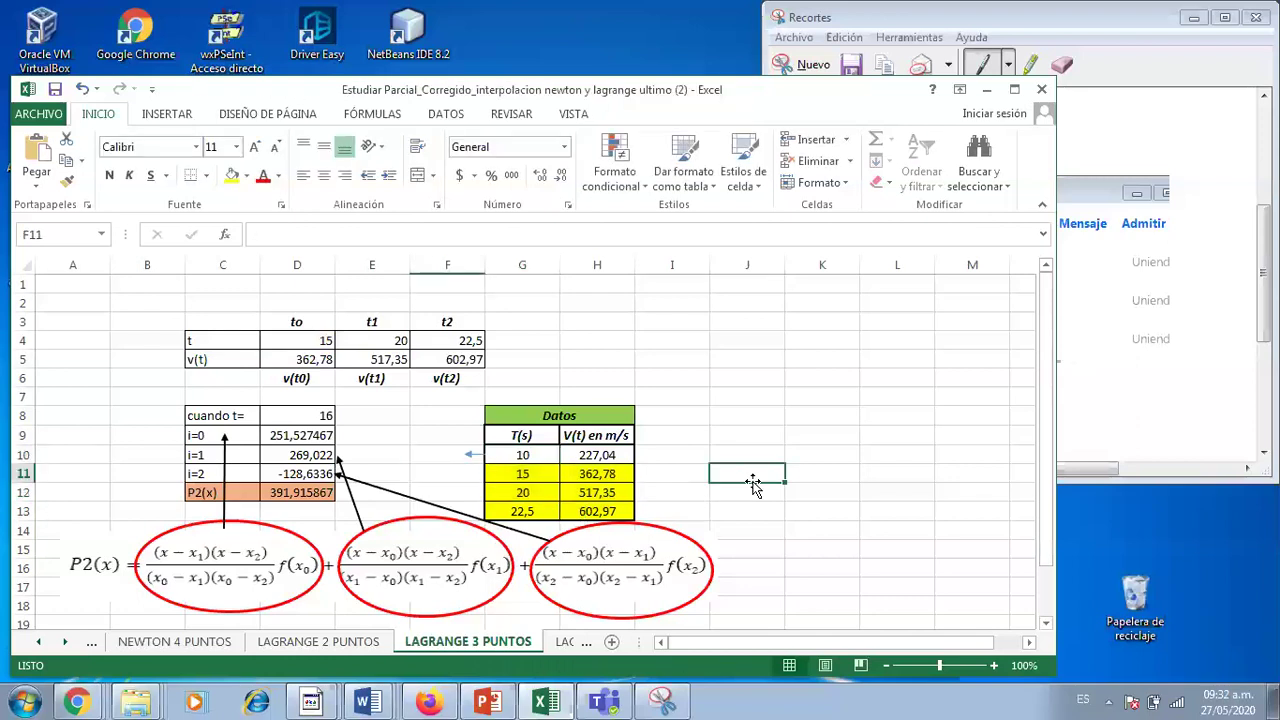
left_click(474, 458)
key("Delete")
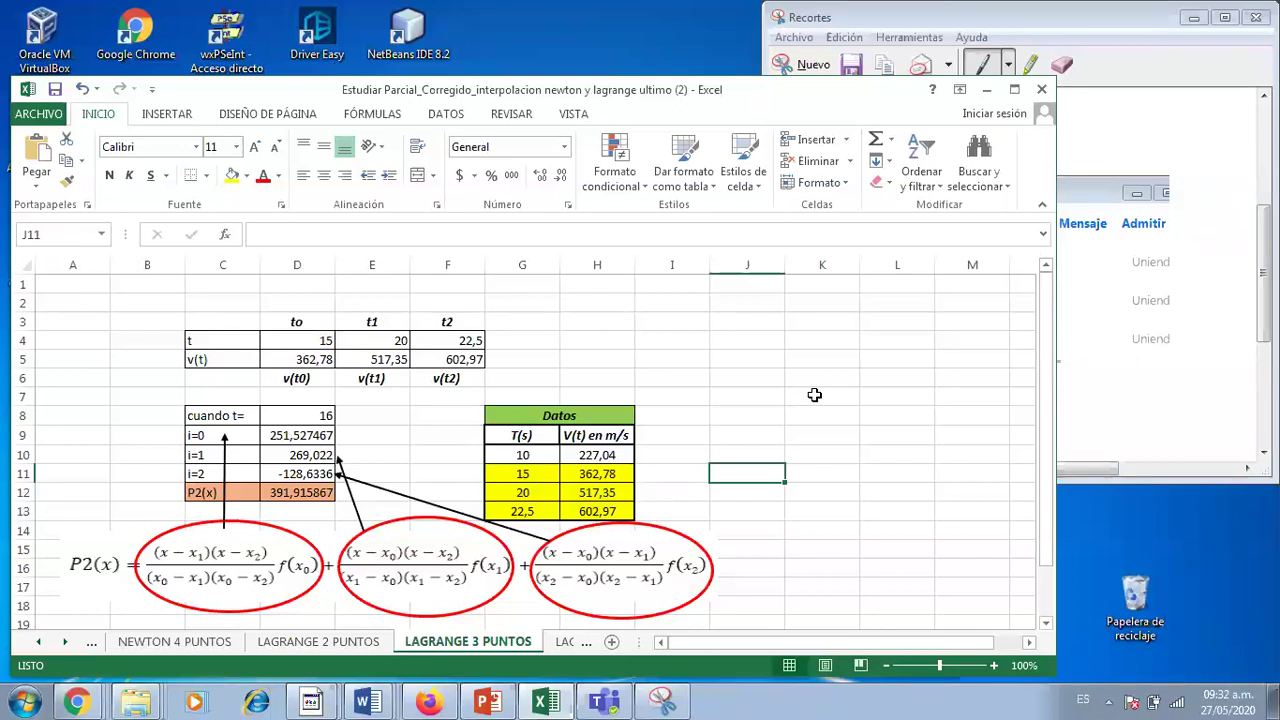
left_click(815, 394)
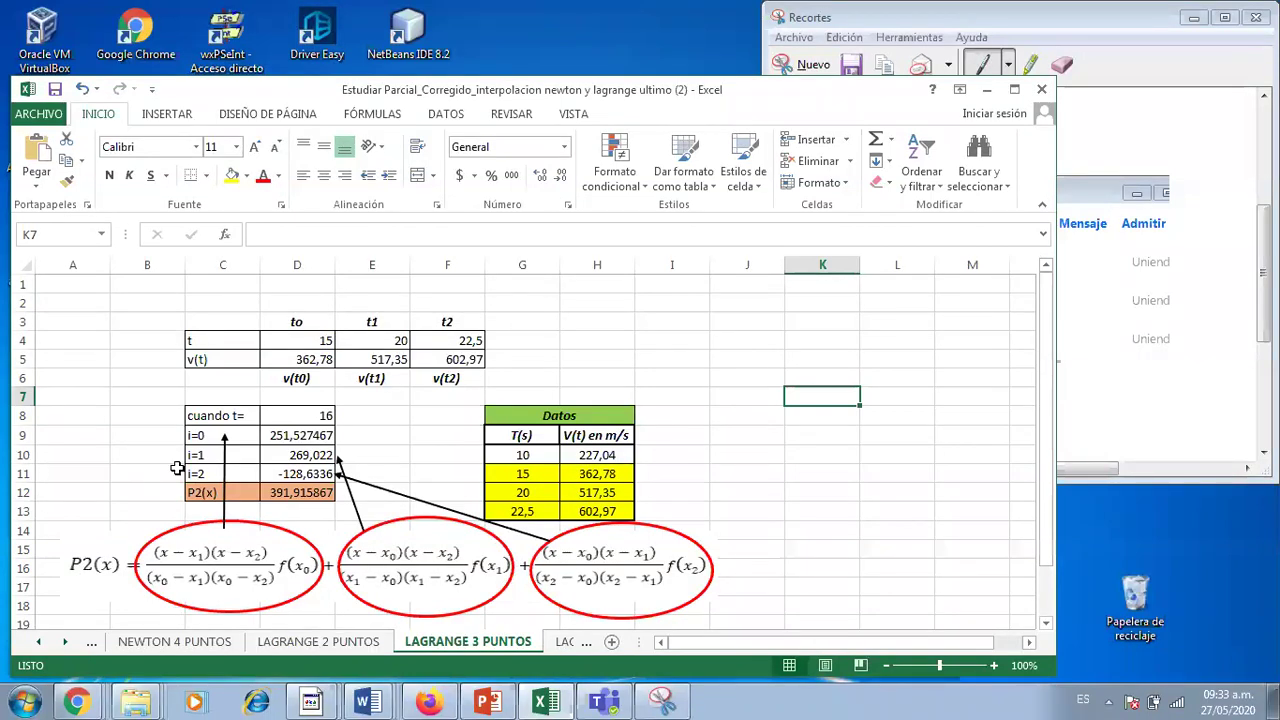
Compare the t0 and t1 data in D4:E5 on LAGRANGE 2 PUNTOS with the times in G11:G13 on LAGRANGE 3 PUNTOS.
left_click(292, 649)
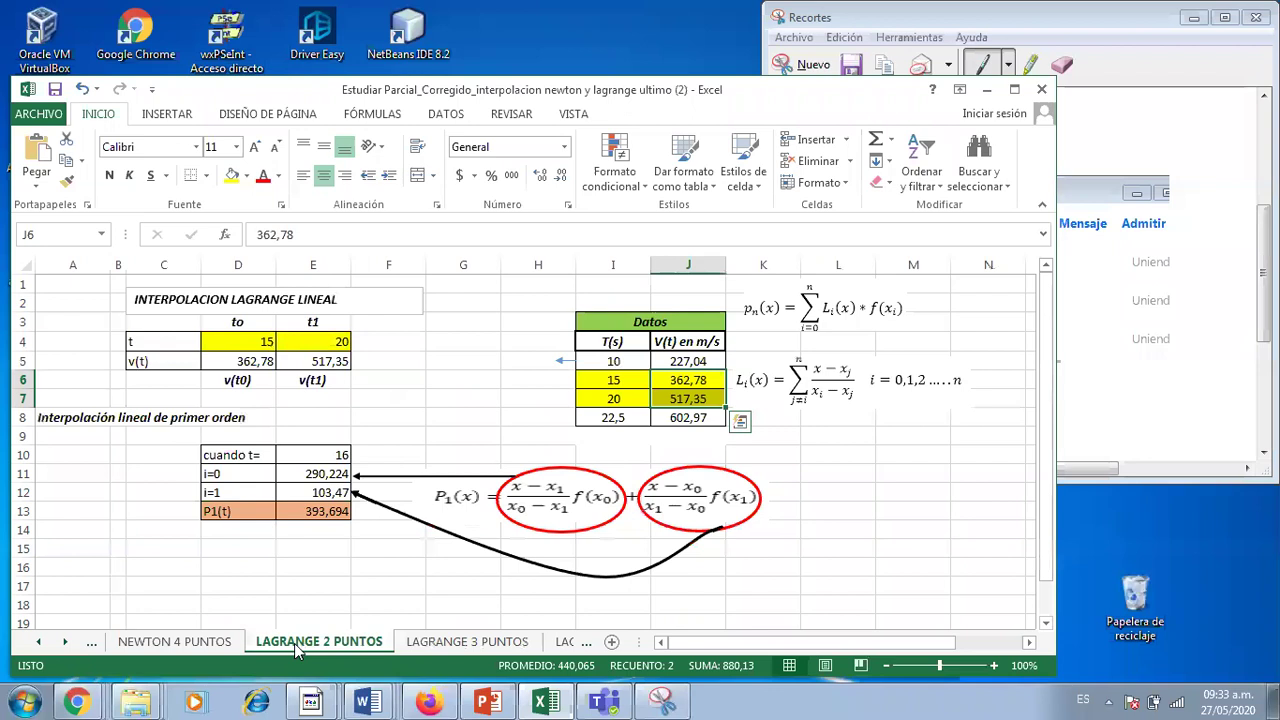
left_click_drag(250, 341, 330, 362)
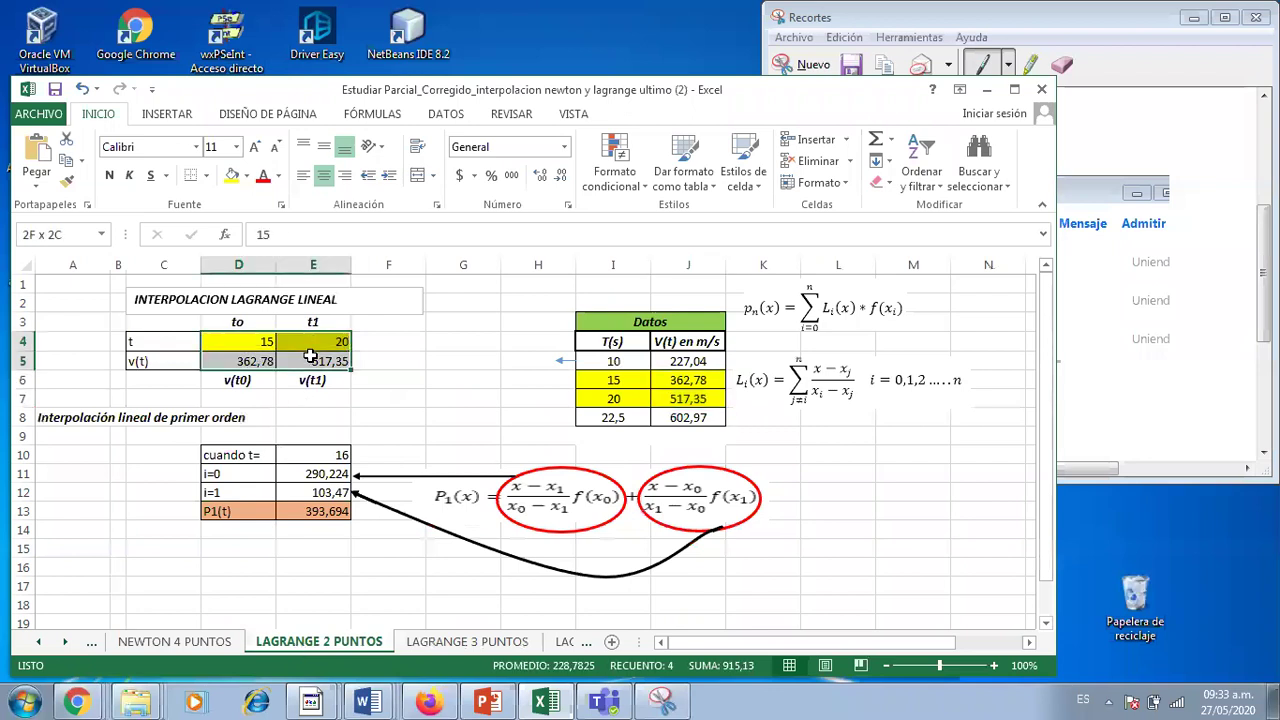
left_click(443, 641)
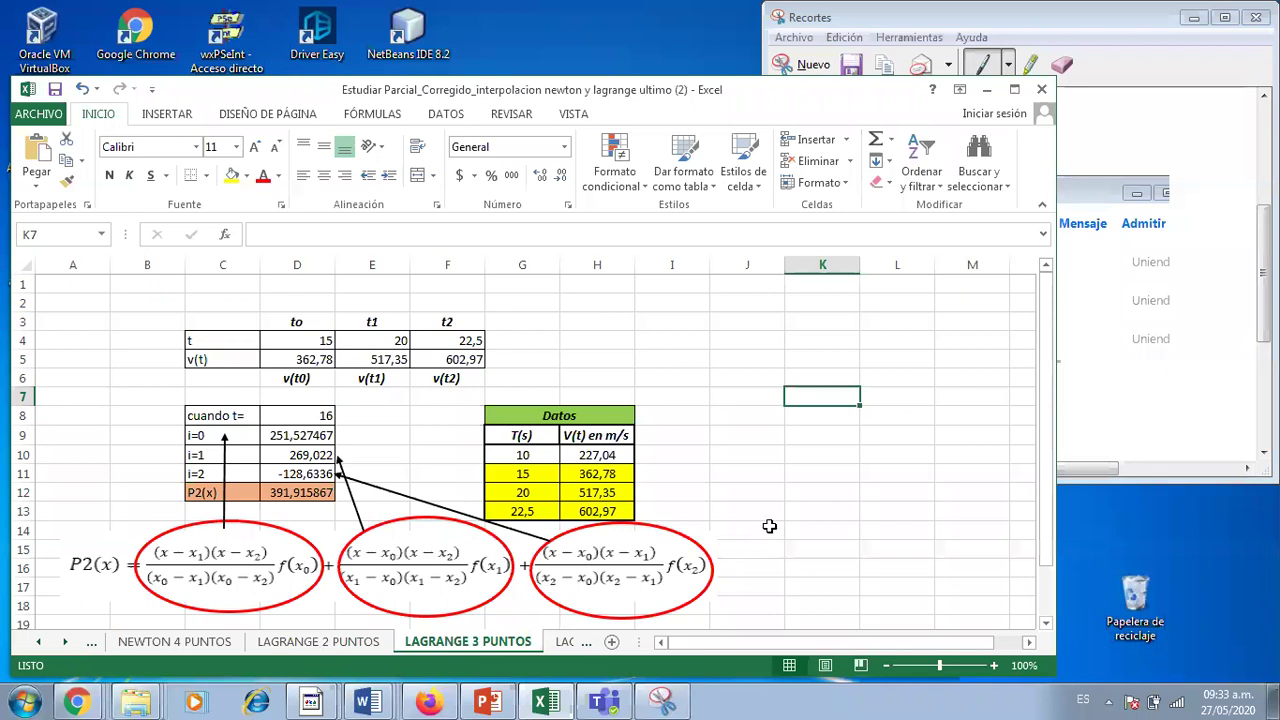
left_click_drag(523, 477, 522, 512)
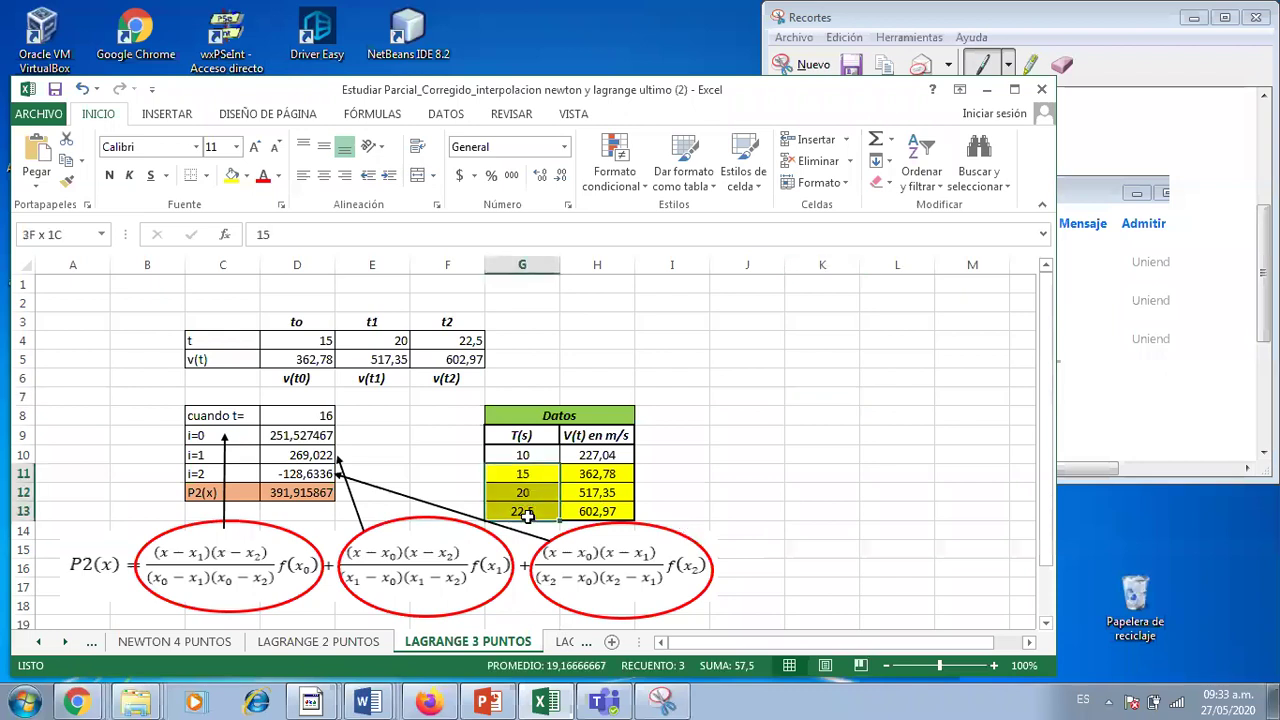
Fill the t0, t1 and t2 time cells D4:F4 with yellow, matching the highlighted rows of the Datos table.
left_click(300, 342)
left_click(232, 176)
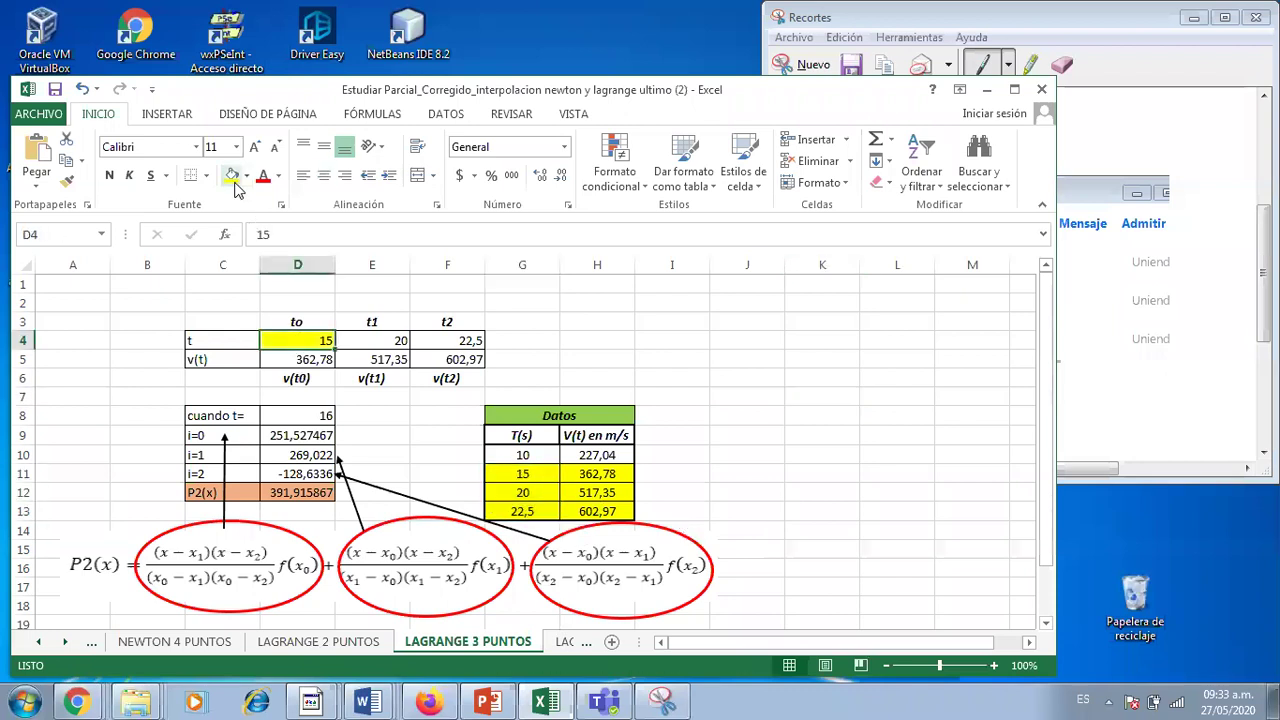
left_click(373, 341)
left_click(232, 176)
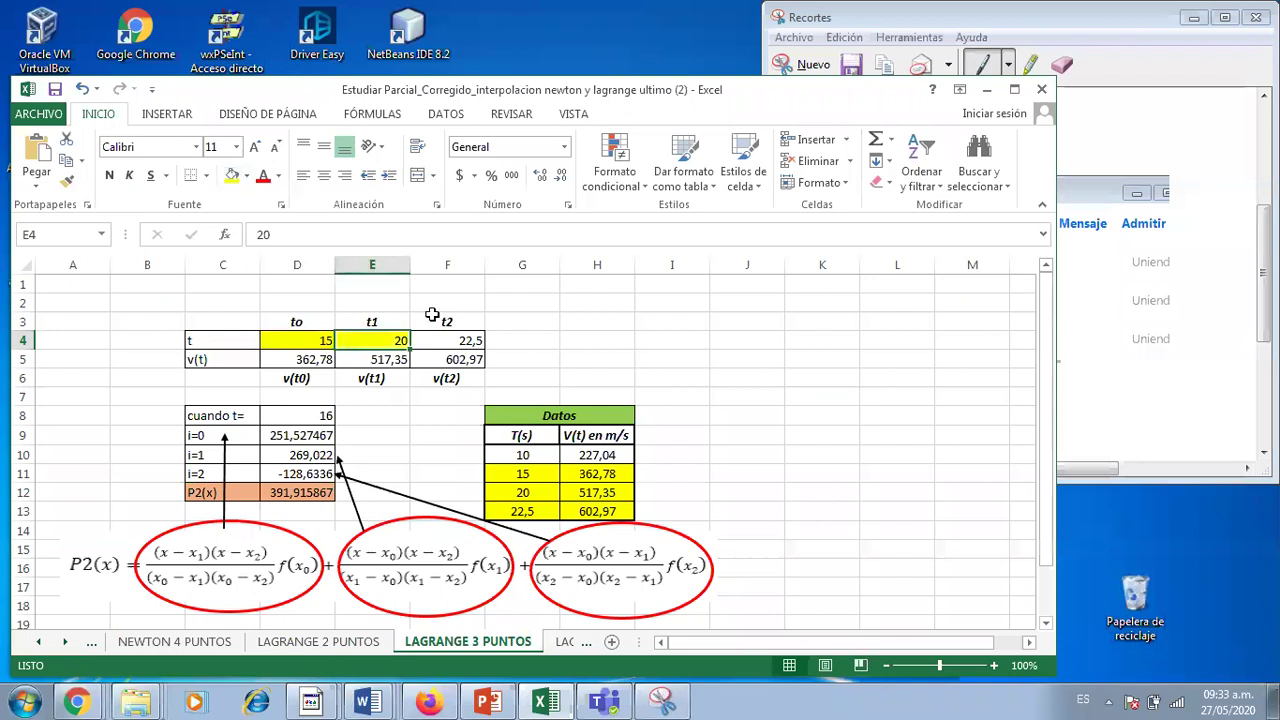
left_click(447, 341)
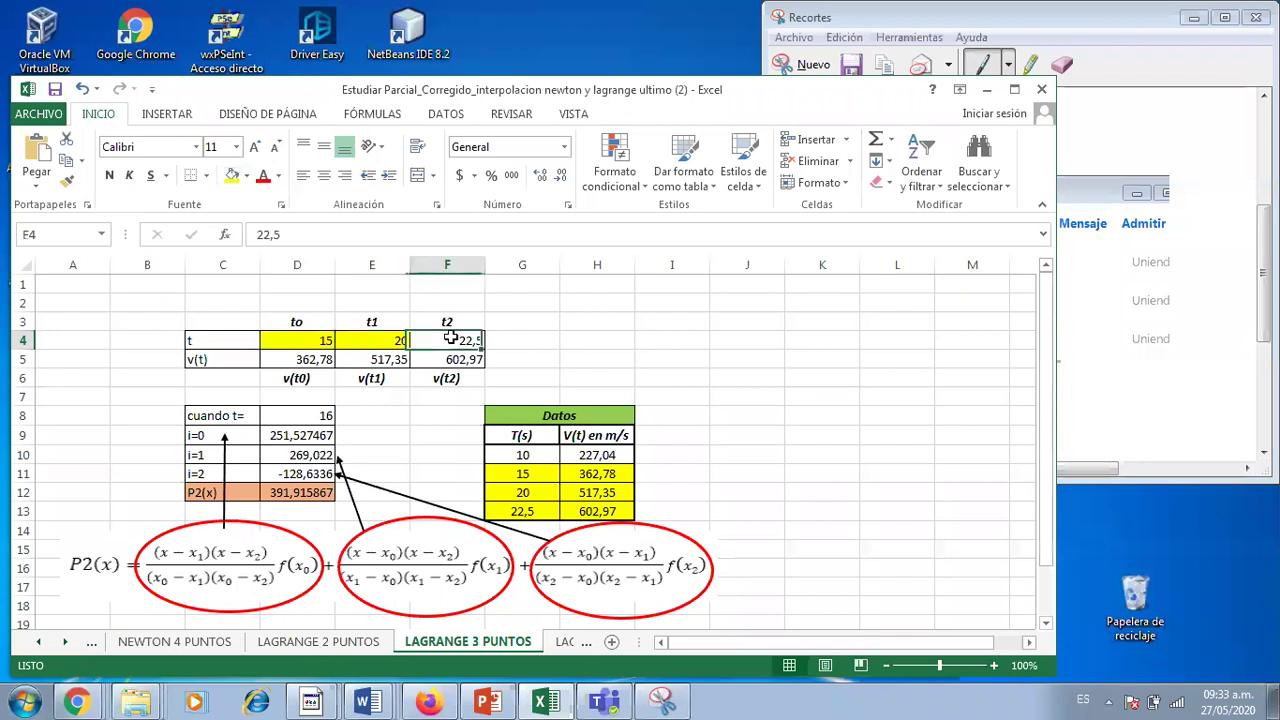
left_click(246, 176)
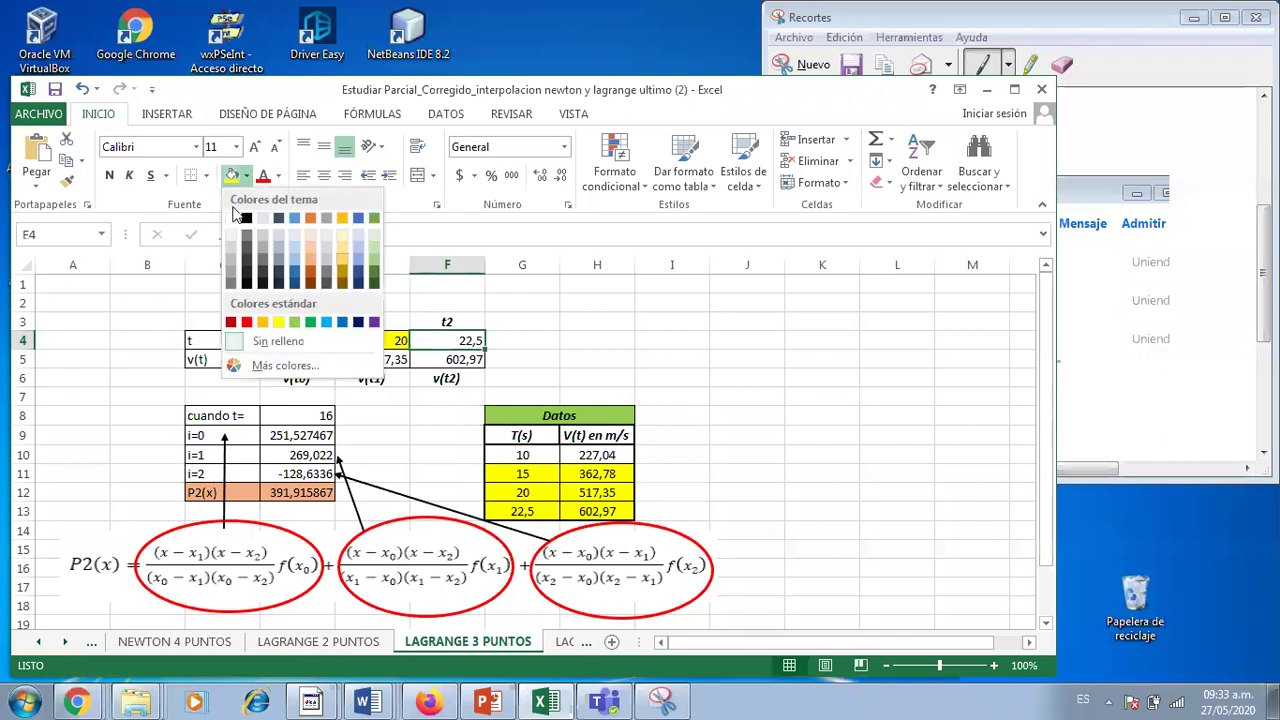
left_click(278, 322)
left_click(672, 339)
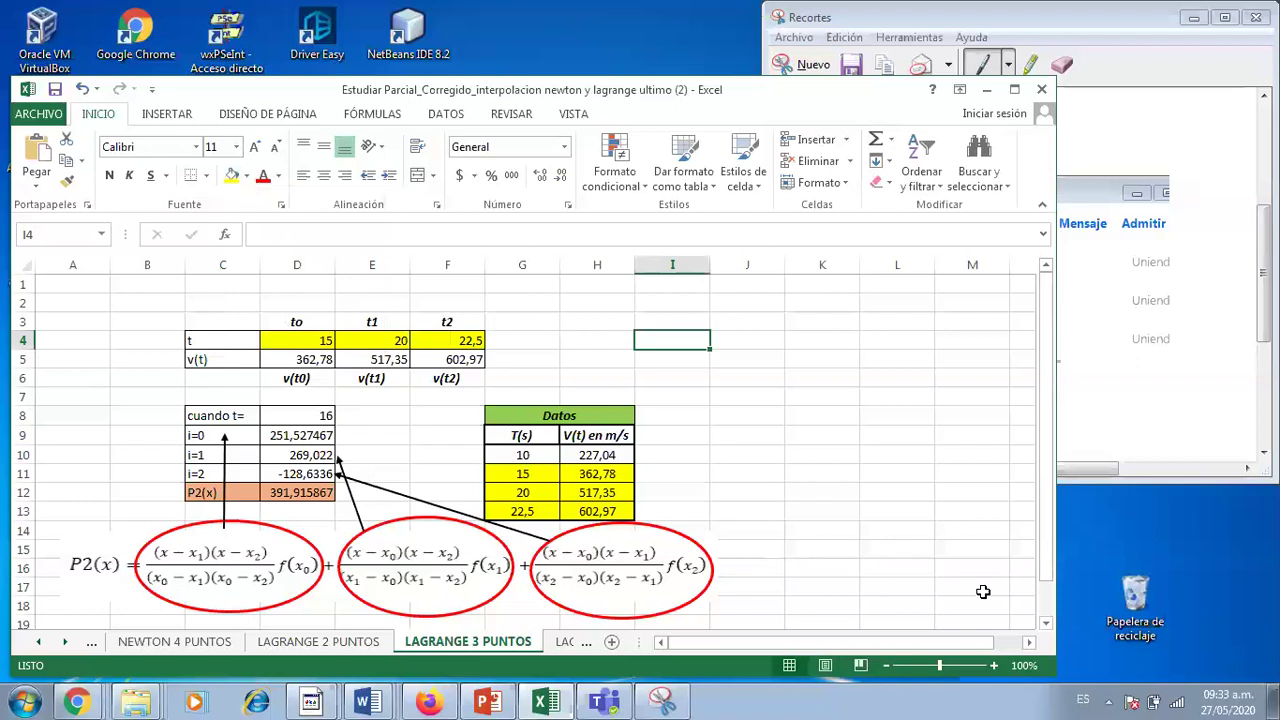
Nudge the red ellipse around the second term of the P2(x) formula slightly to the left.
left_click_drag(1047, 482, 1055, 510)
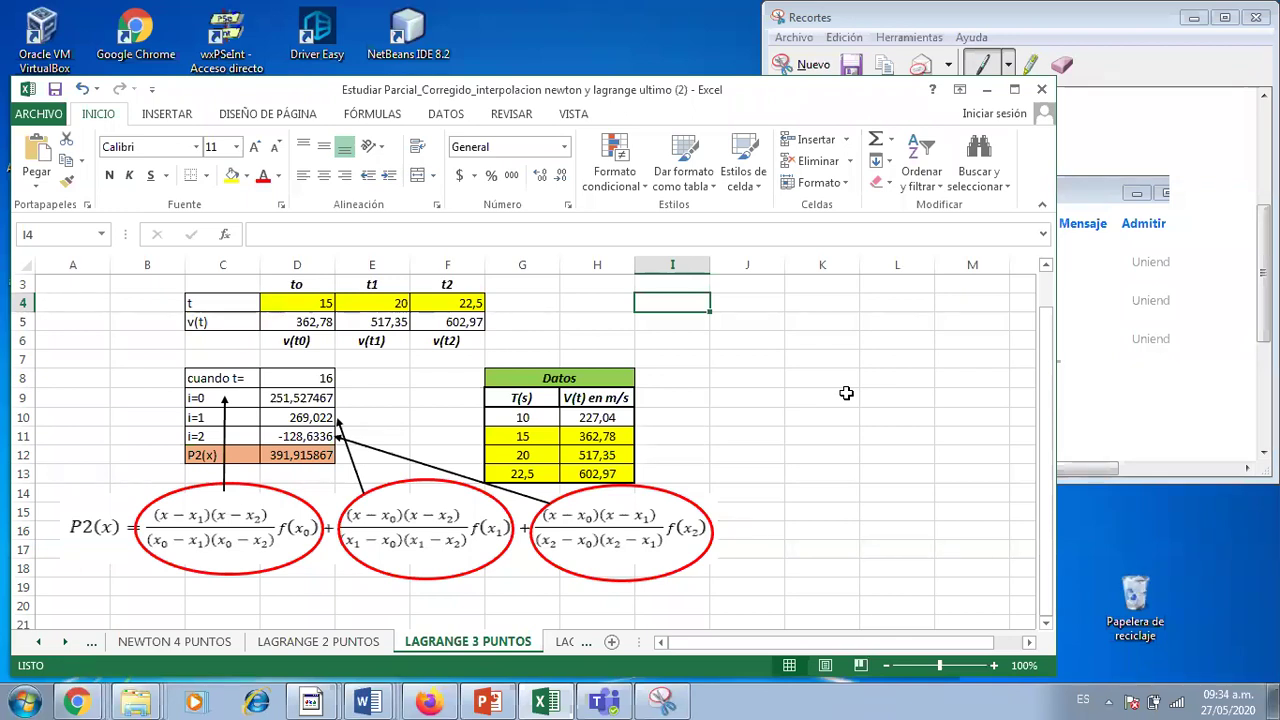
left_click(495, 508)
left_click(451, 472)
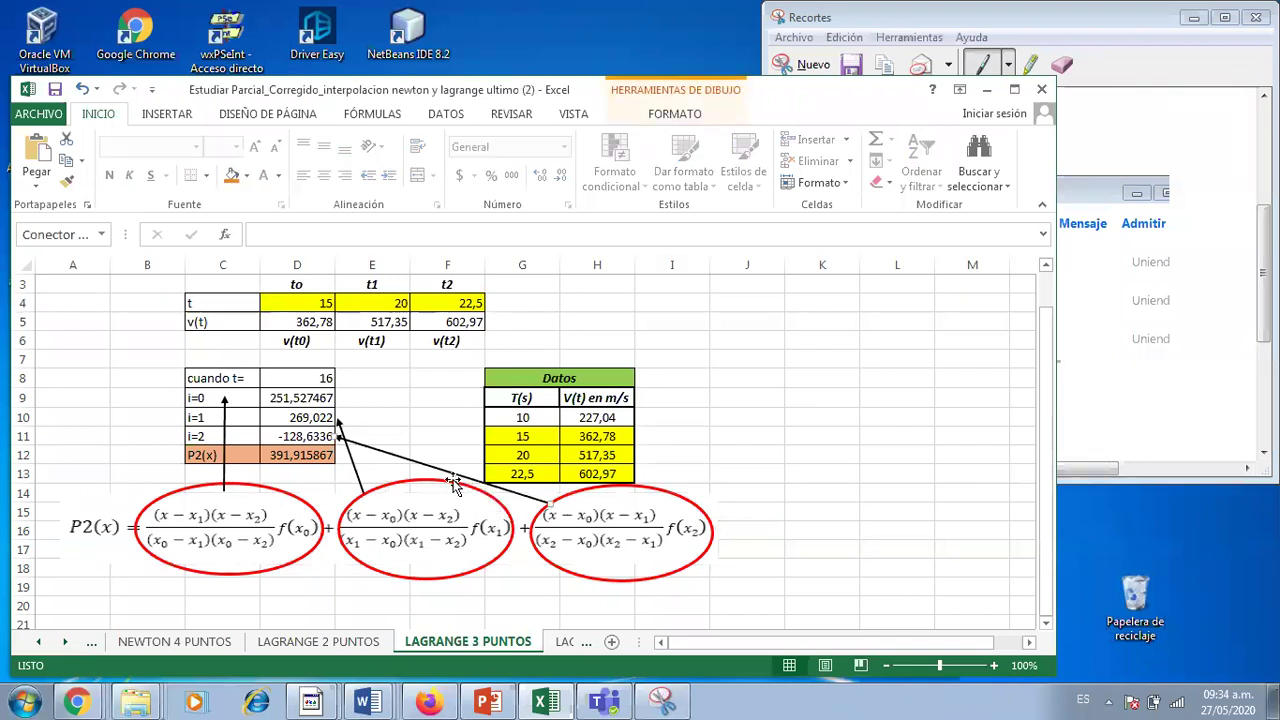
left_click(432, 581)
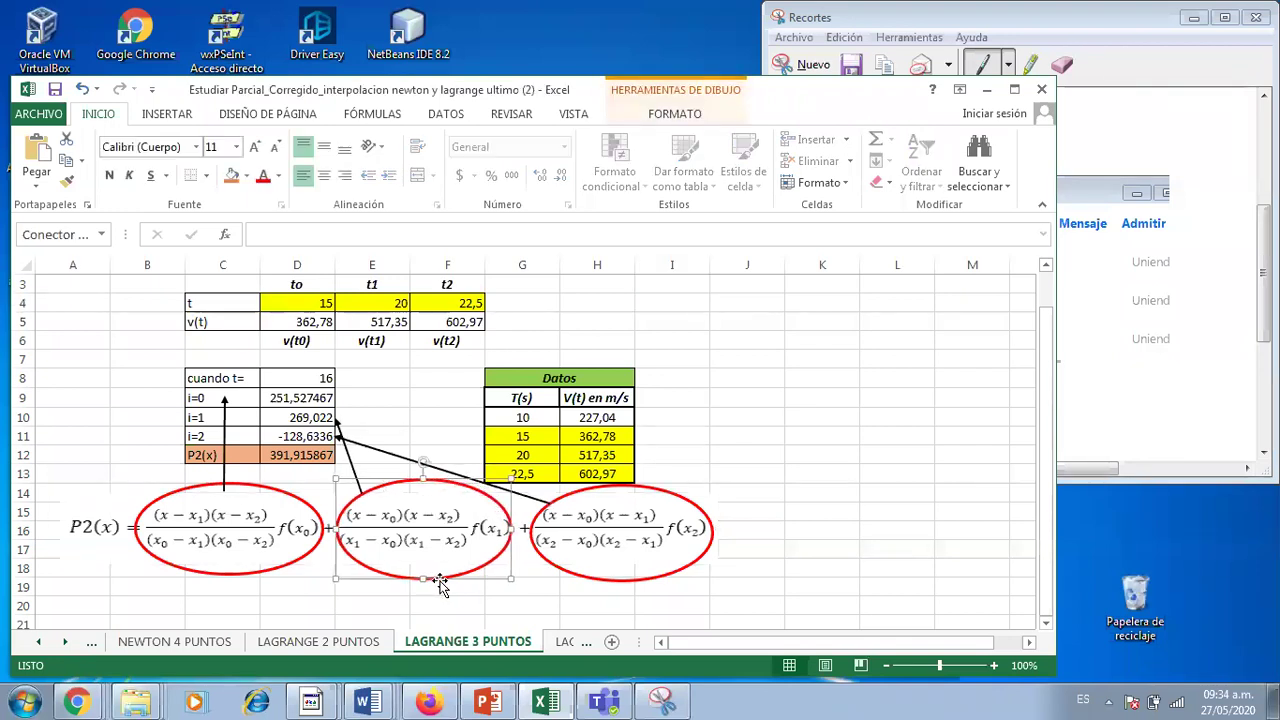
left_click(580, 606)
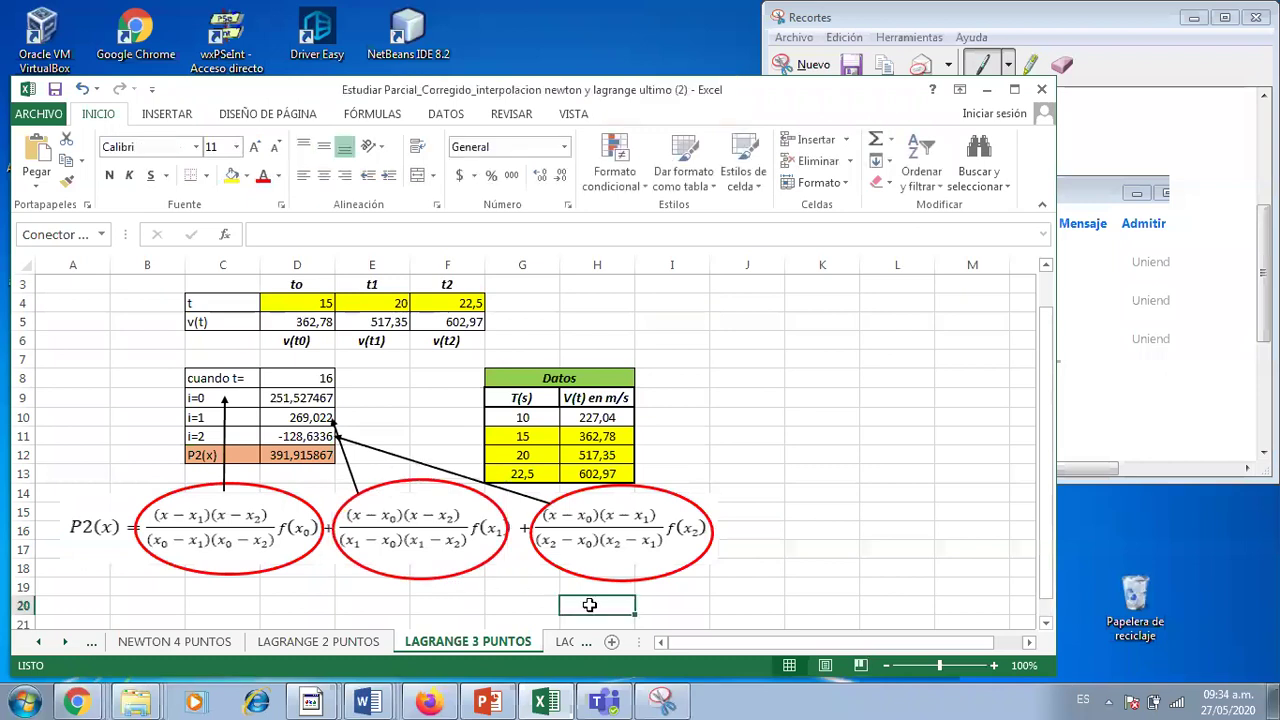
left_click(777, 437)
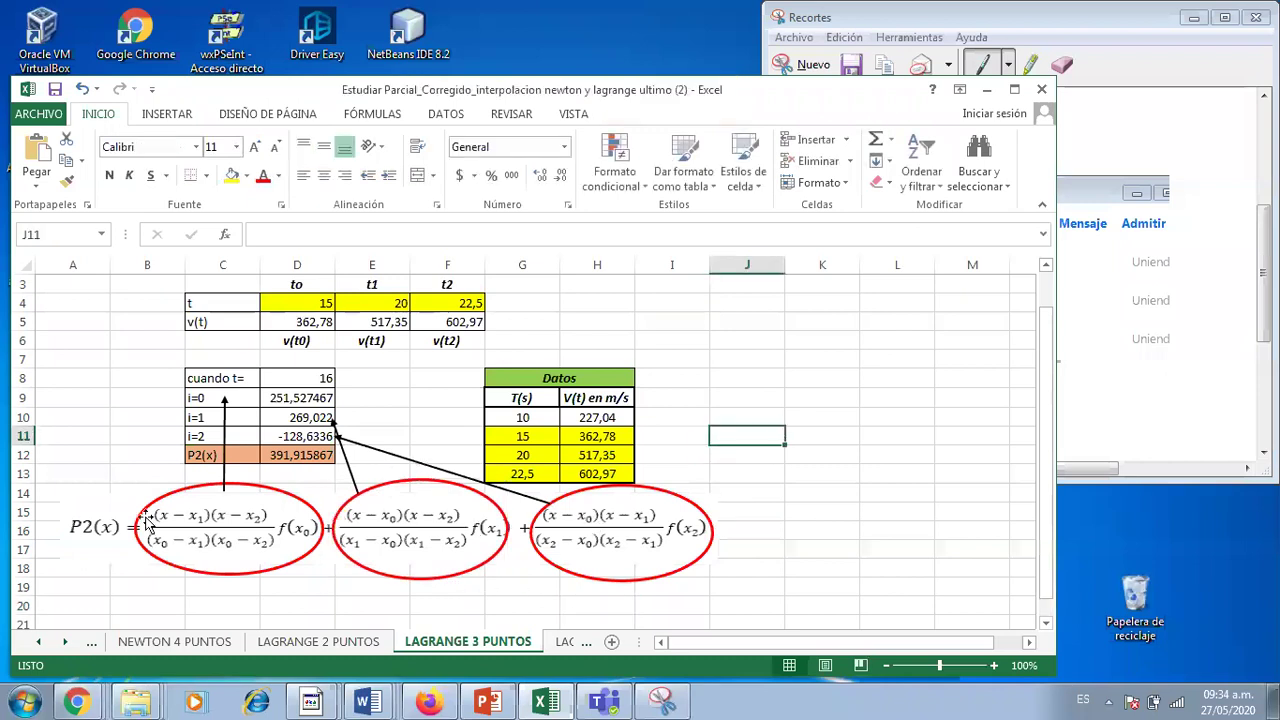
left_click(117, 496)
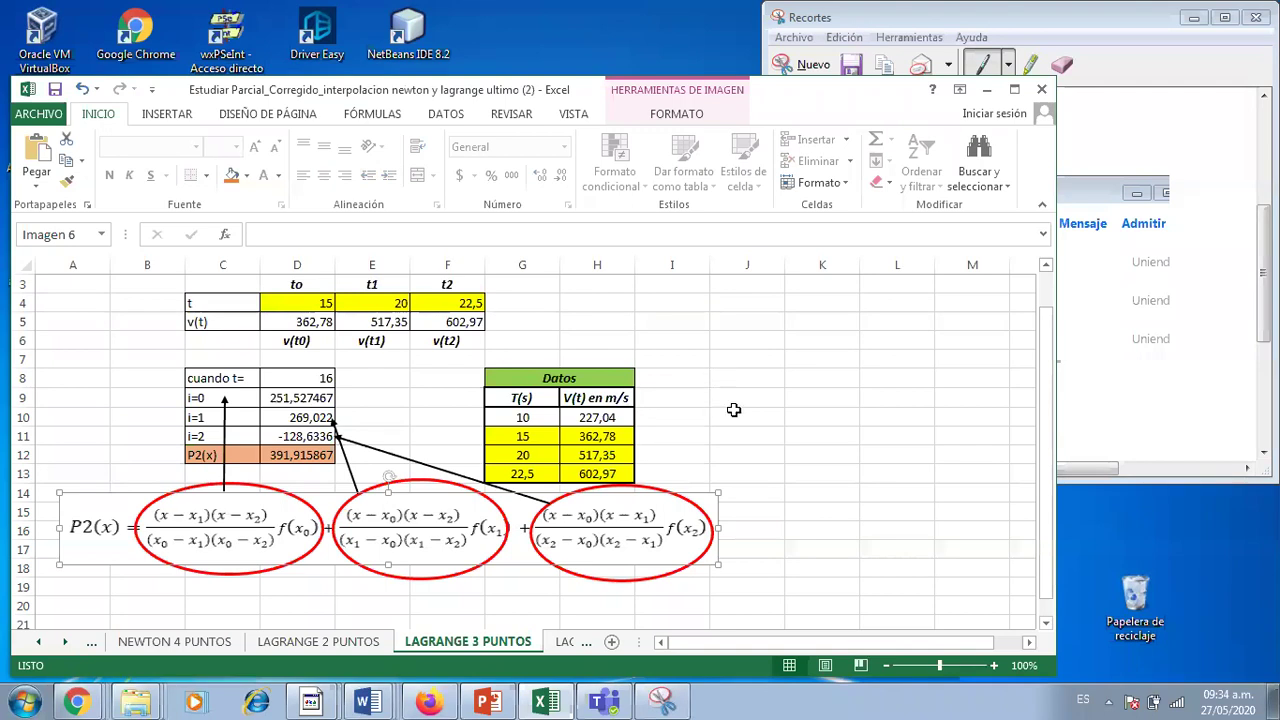
left_click(831, 476)
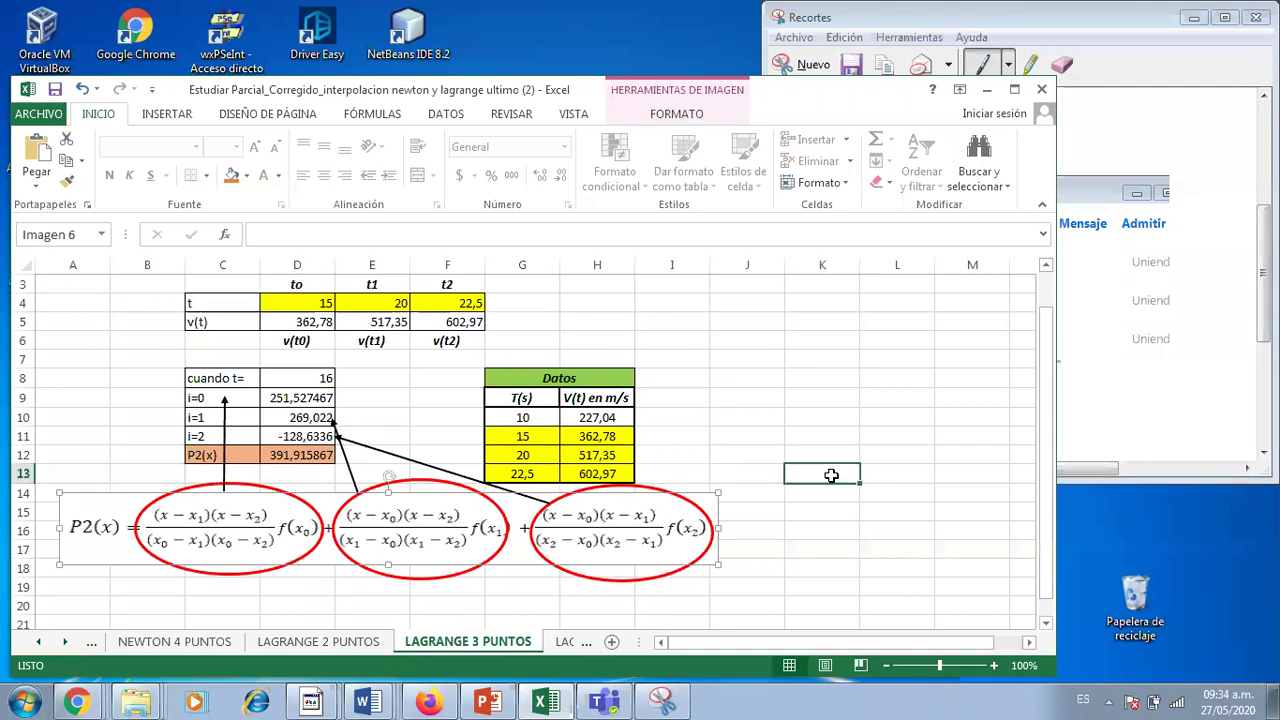
left_click(529, 603)
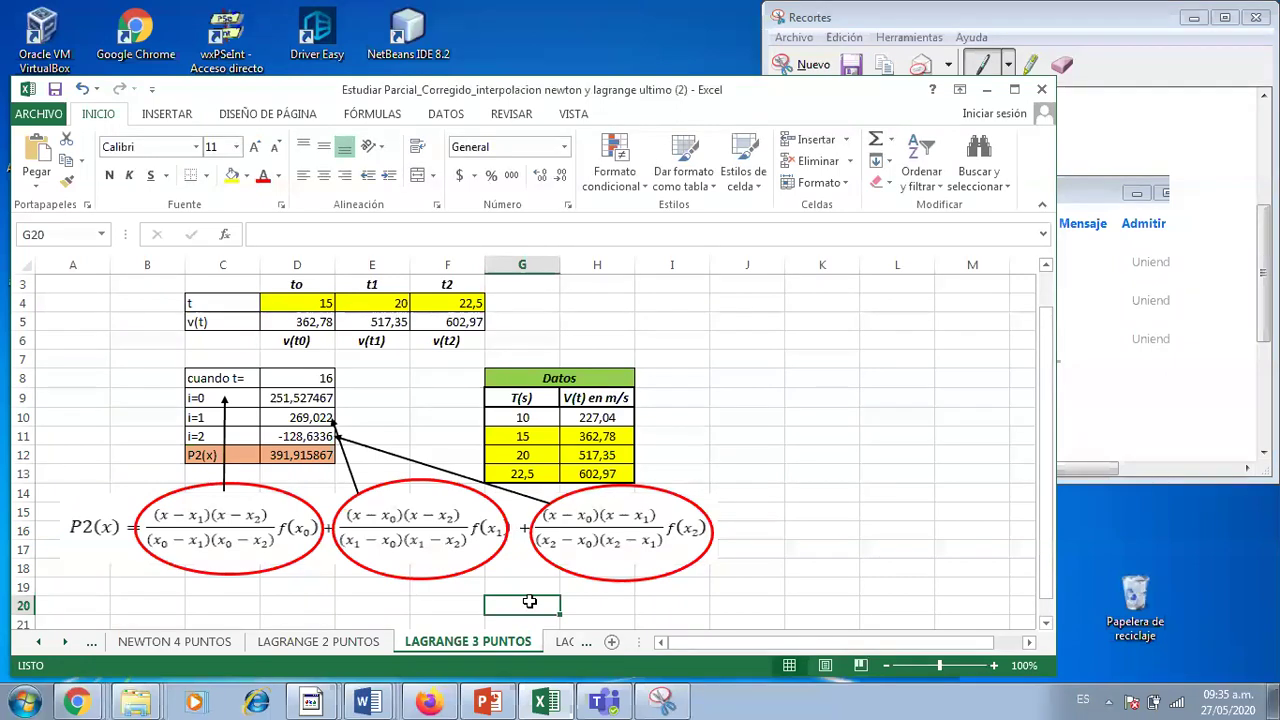
Compare the P2(x) result in D12 with the P1(t) result on the LAGRANGE 2 PUNTOS sheet.
left_click(286, 455)
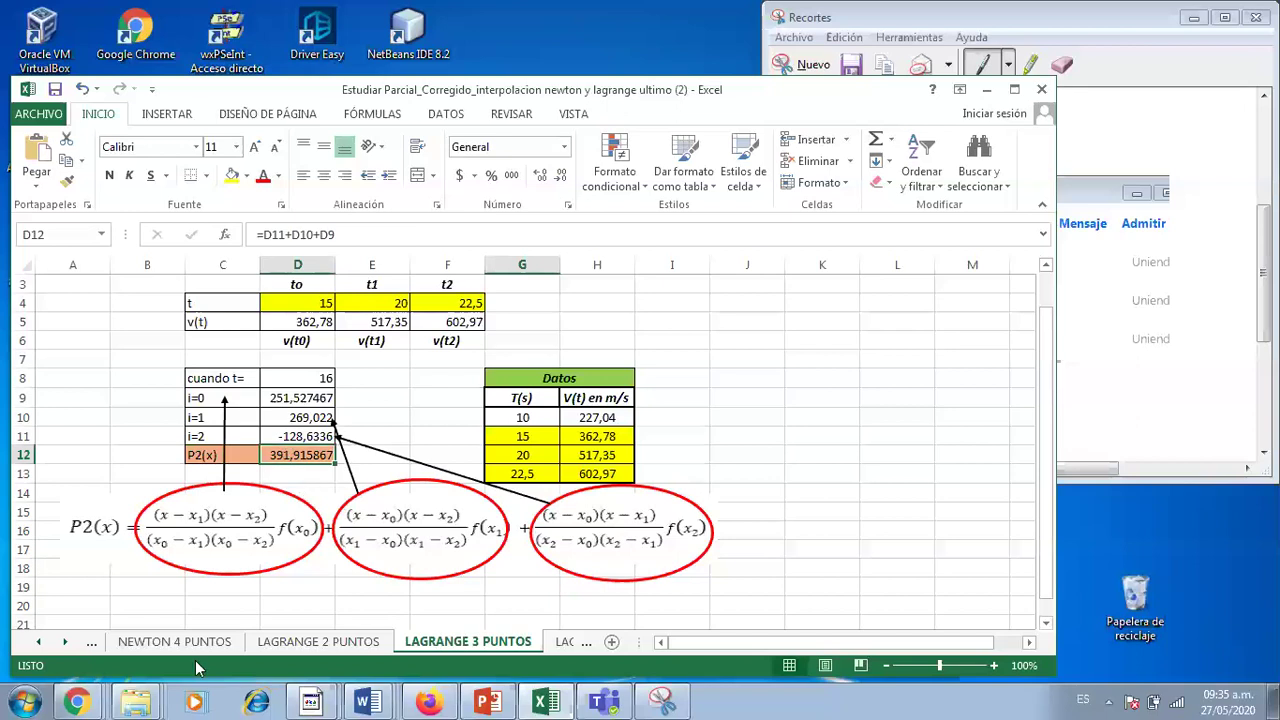
left_click(274, 645)
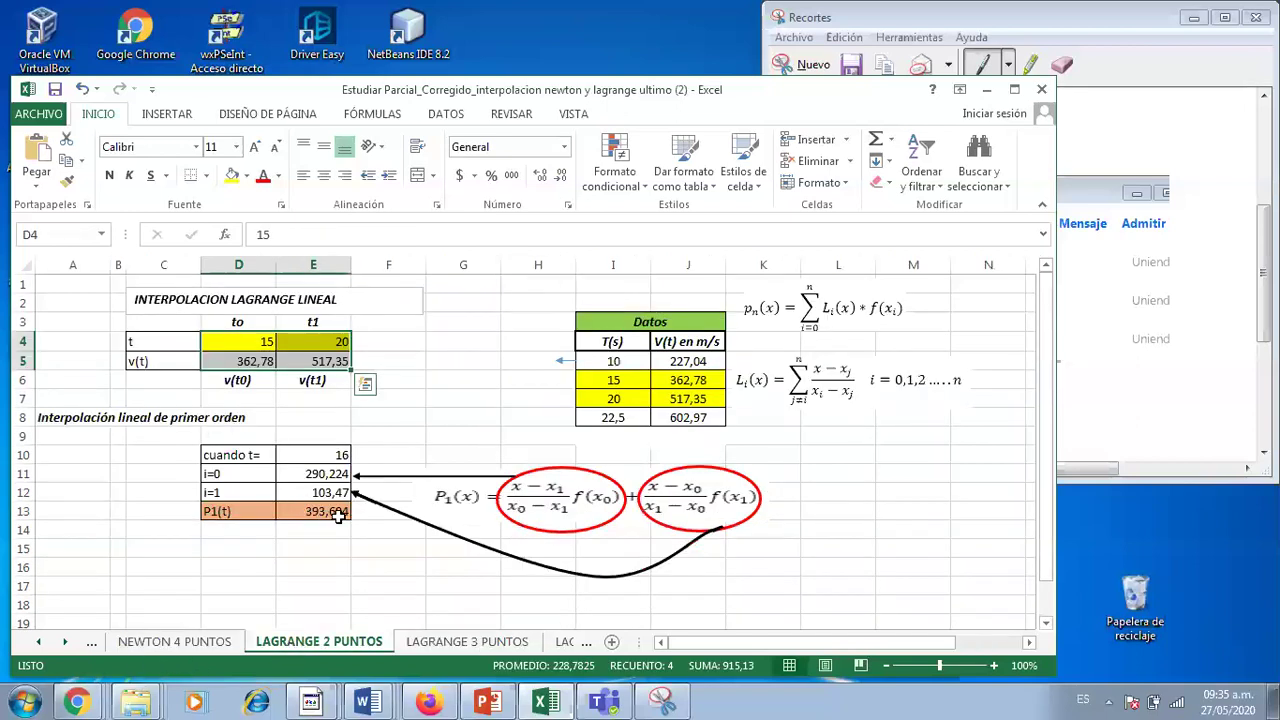
left_click(437, 645)
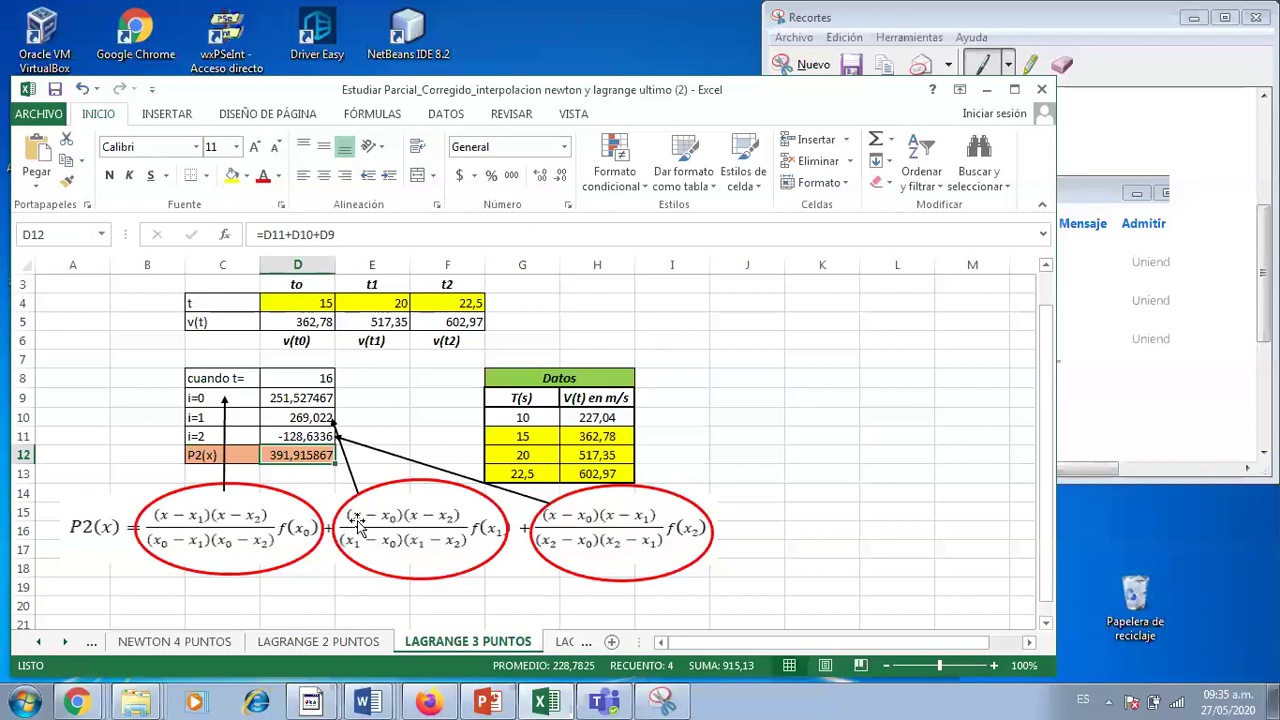
left_click(302, 457)
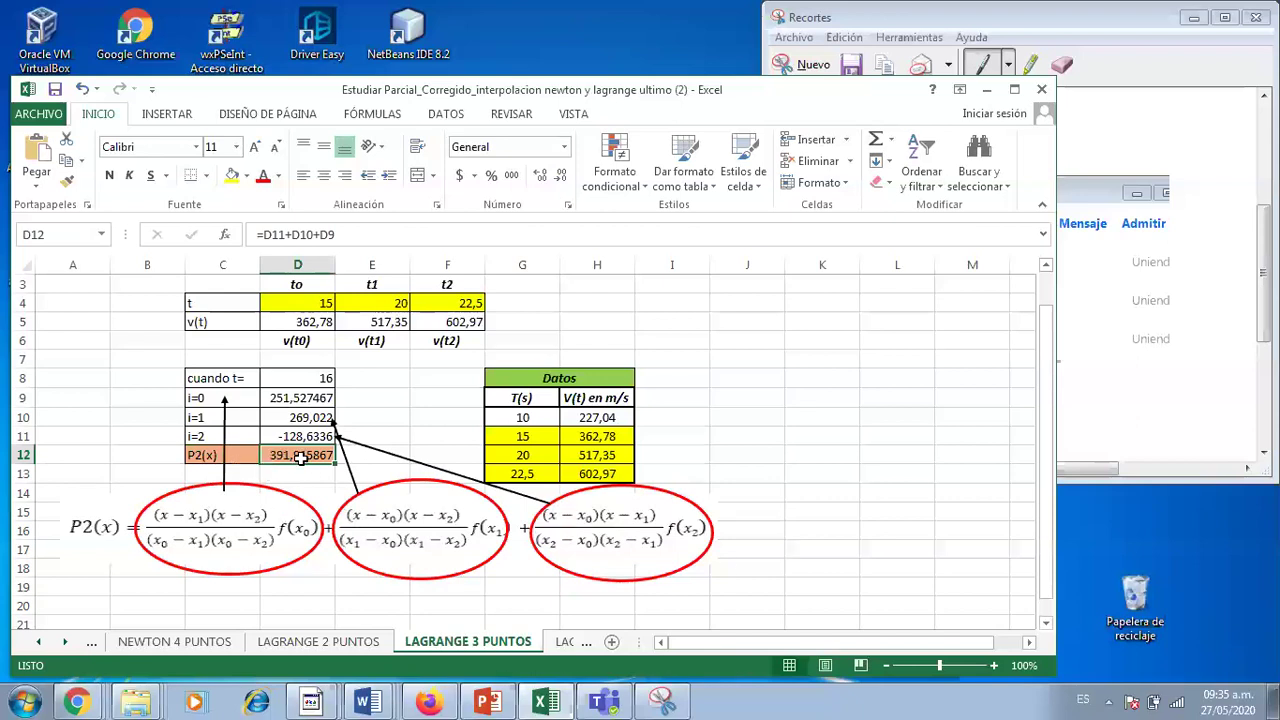
left_click(805, 479)
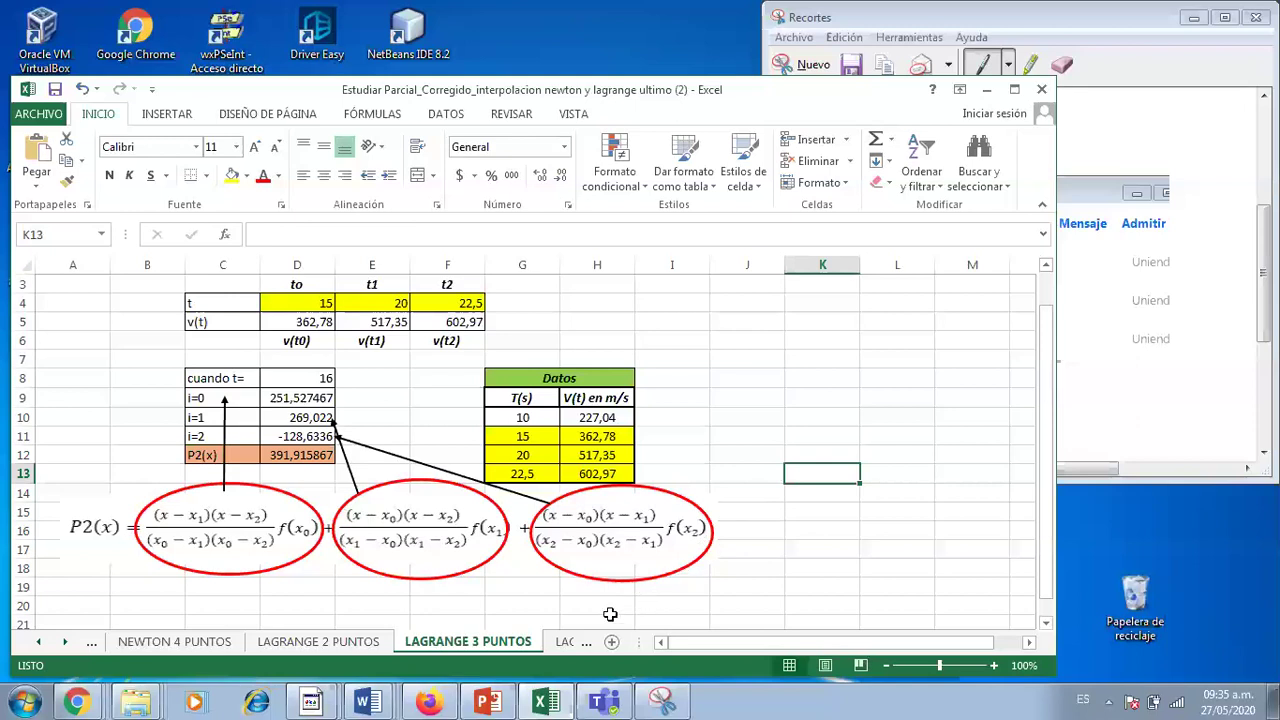
Switch to the LAGRANGE 4 PUNTOS sheet and examine the v(16) substitution beside the P3(t) result table.
left_click(564, 641)
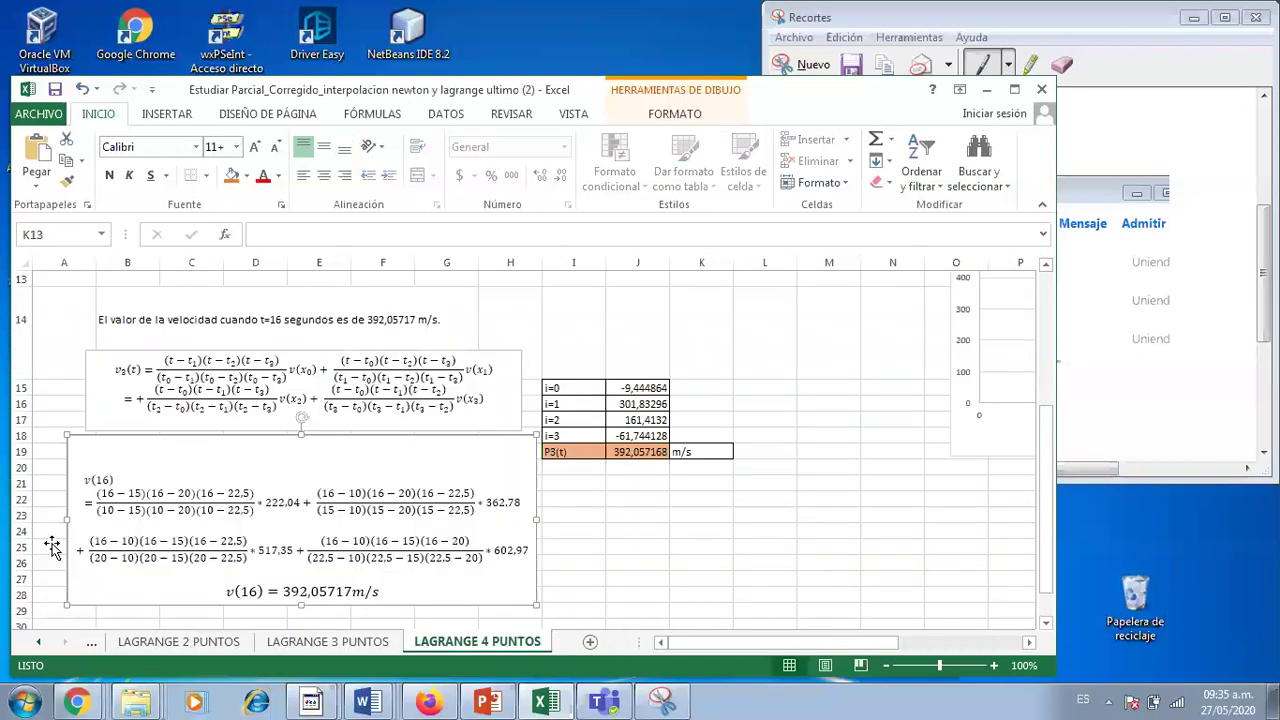
left_click(616, 518)
left_click(433, 463)
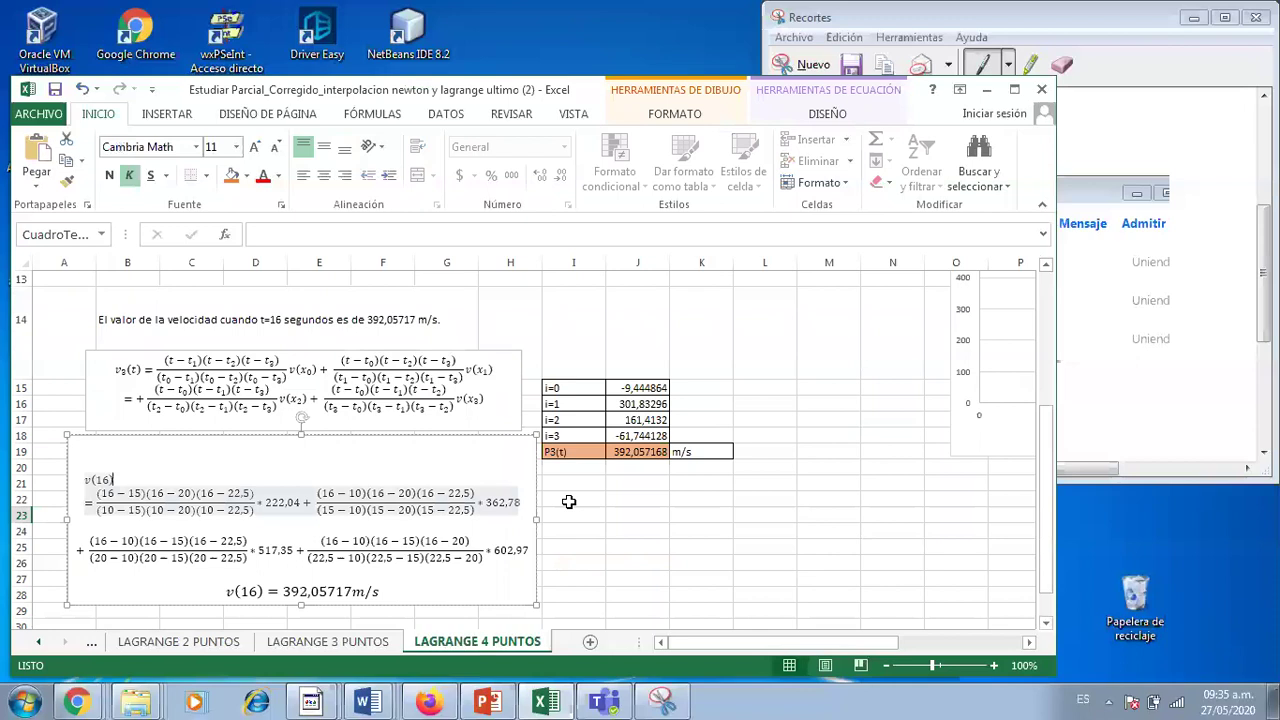
left_click(588, 471)
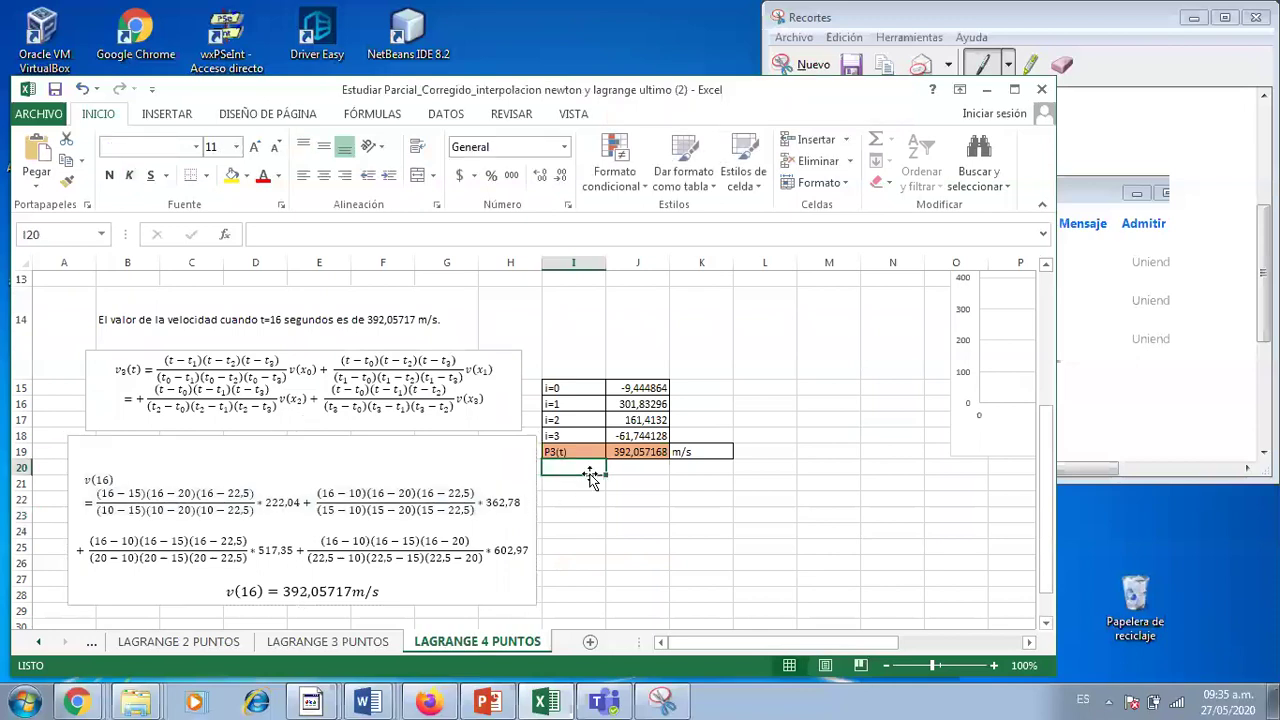
scroll(590, 478, "down", 1)
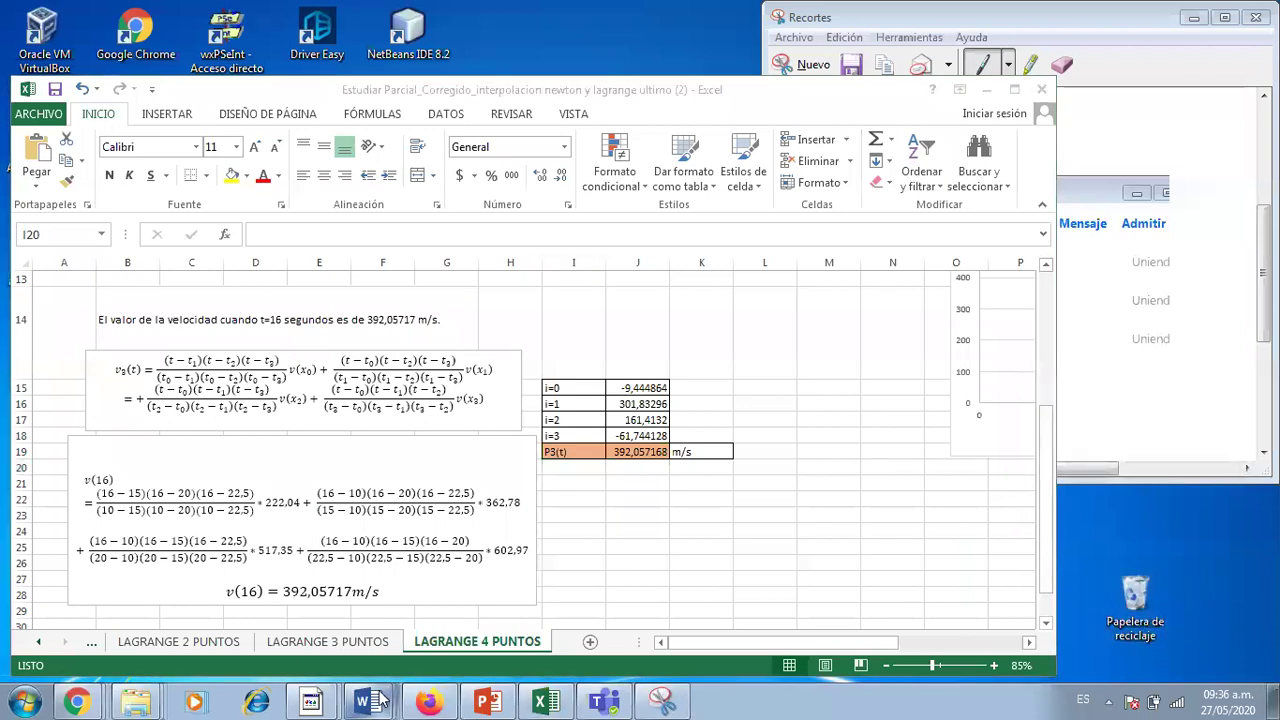
Check the messages in the group chat window and return to the LAGRANGE 4 PUNTOS sheet.
mouse_move(380, 700)
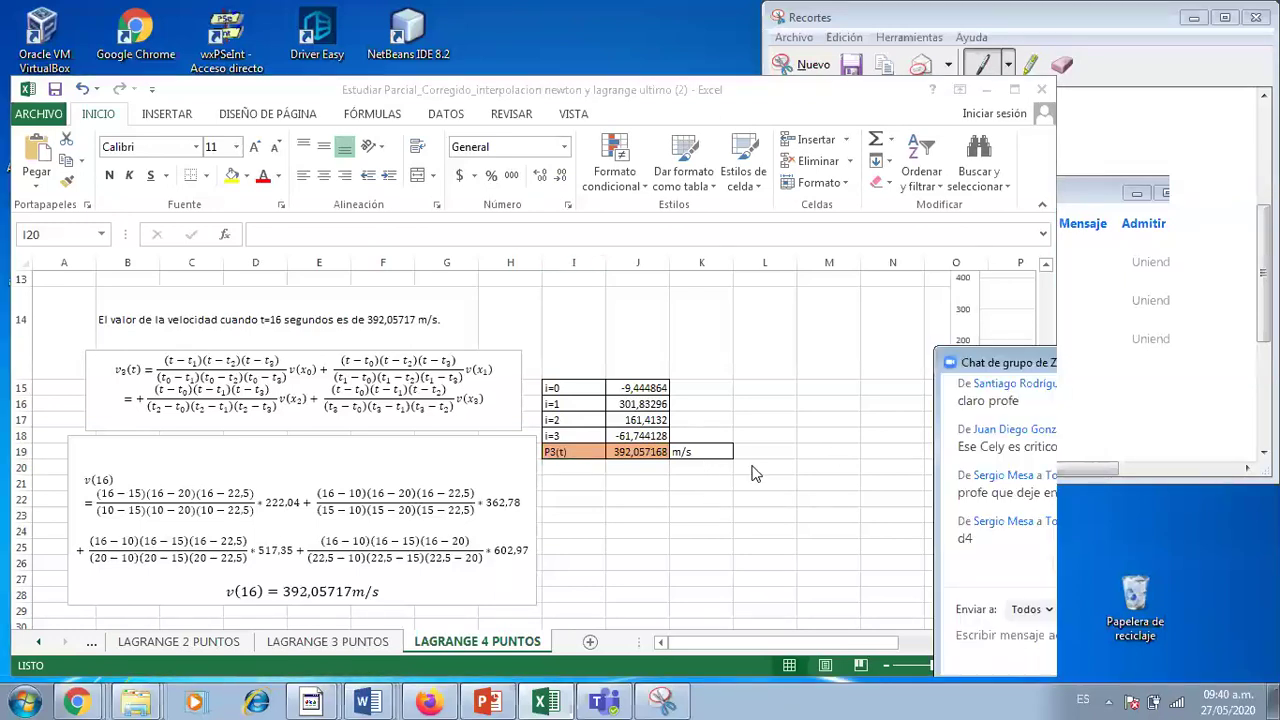
key("alt+Tab")
key("alt+Tab")
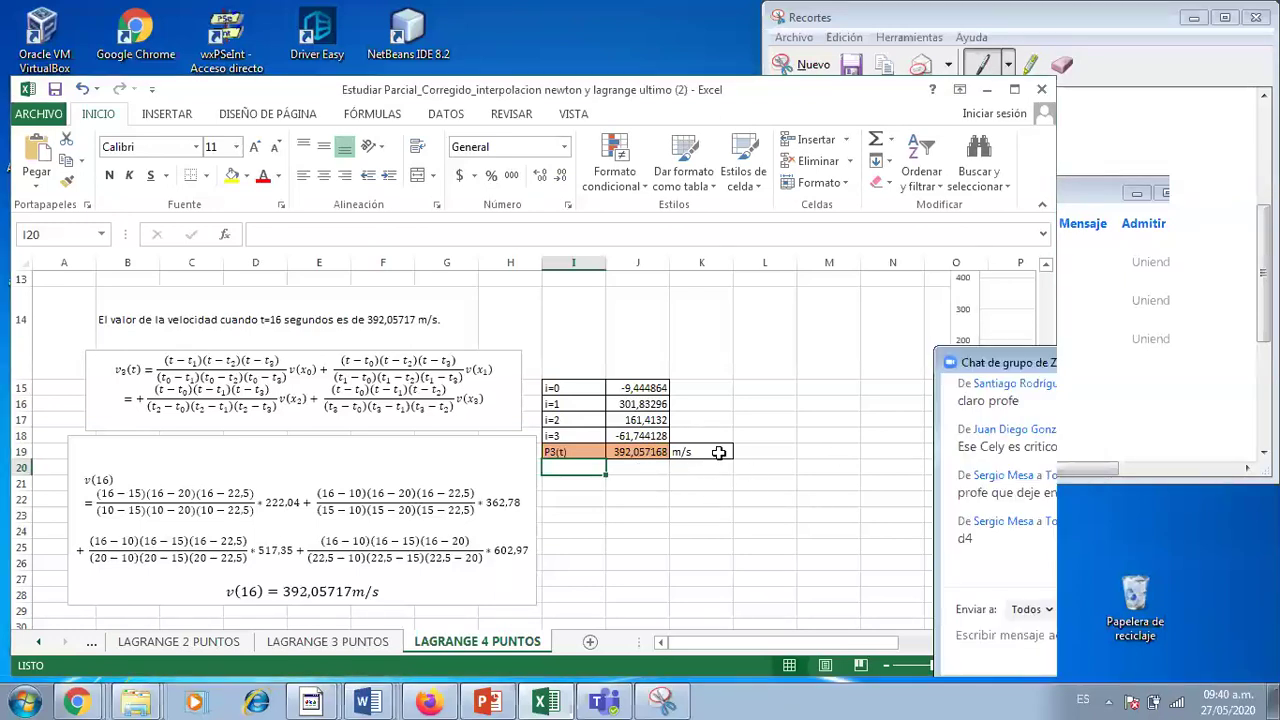
key("alt+Tab")
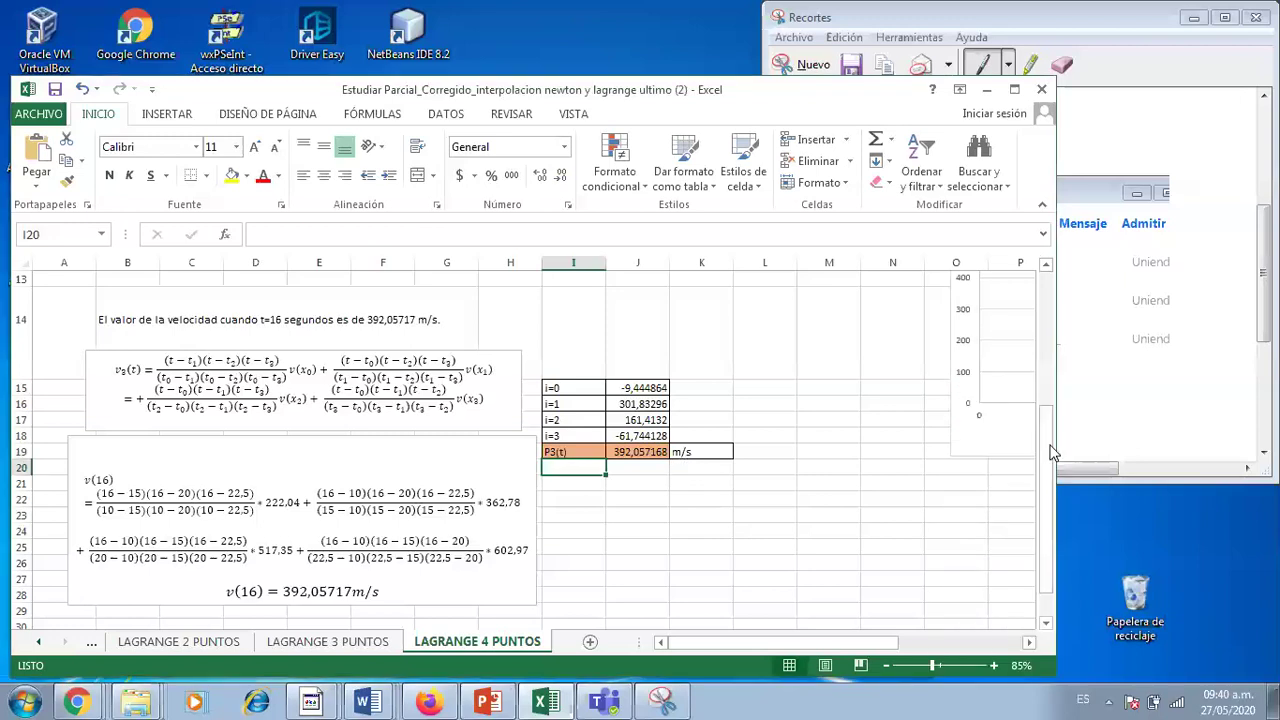
key("alt+Tab")
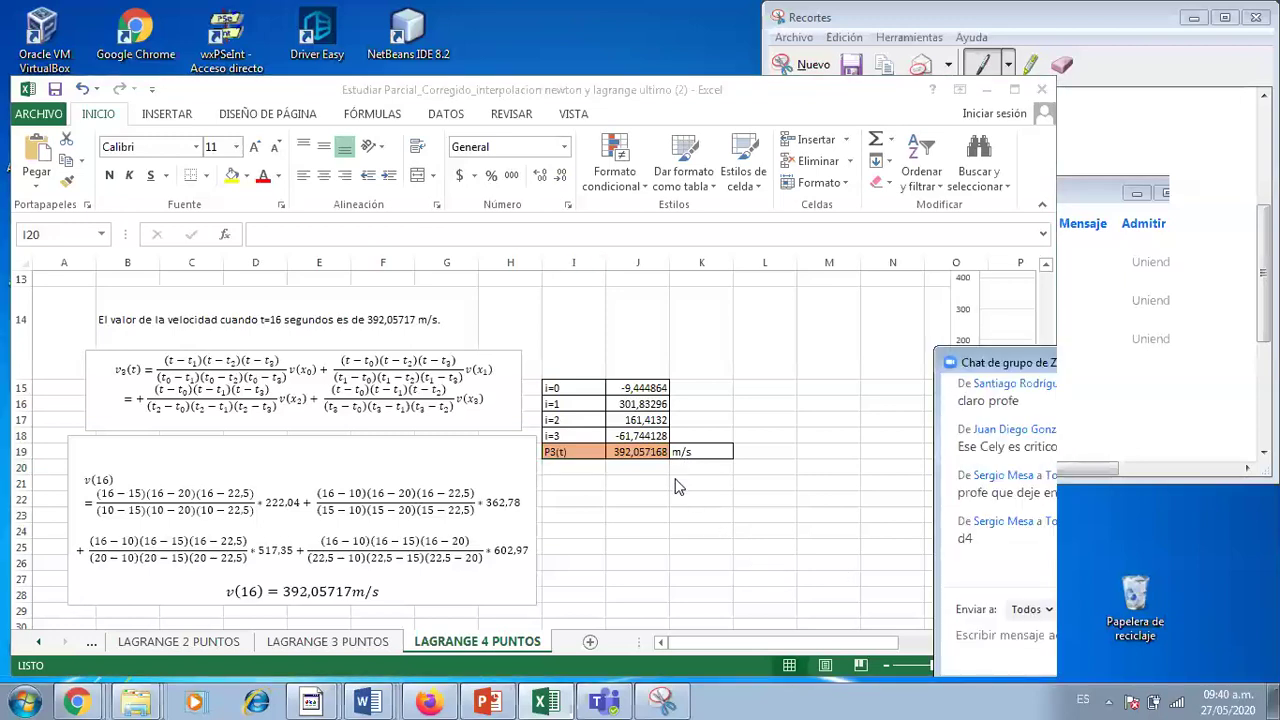
key("alt+Tab")
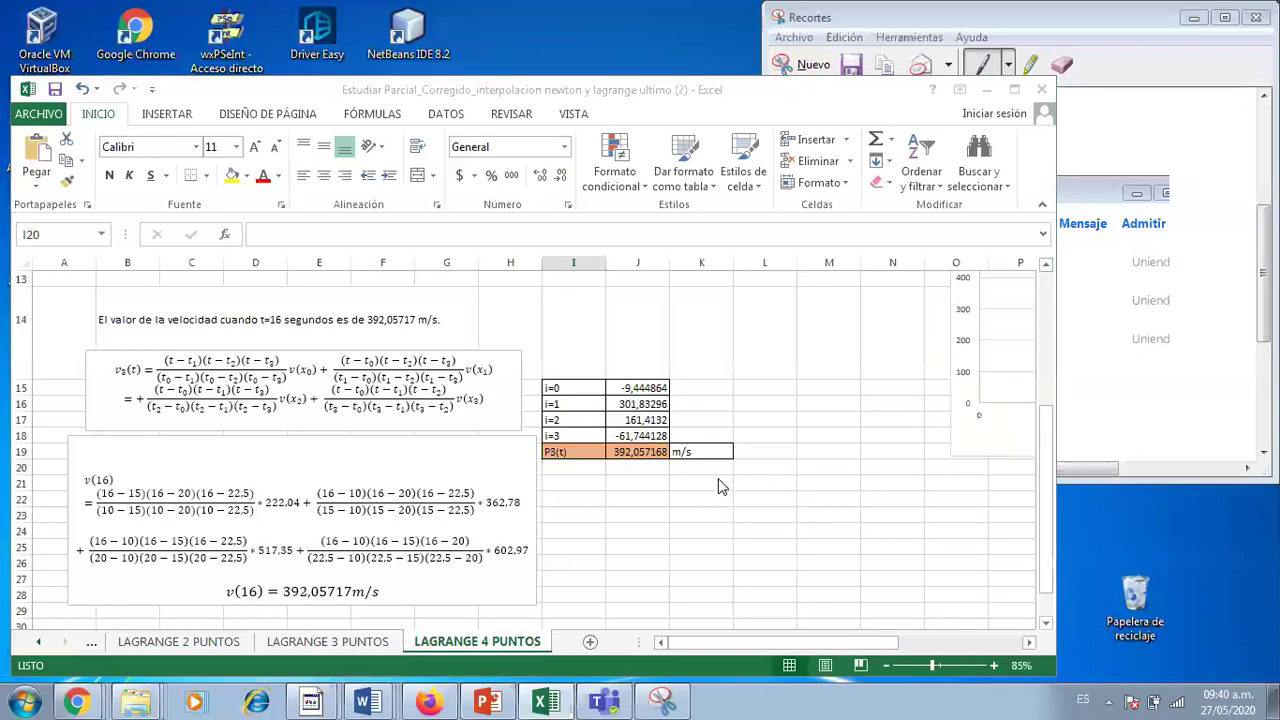
left_click(1043, 525)
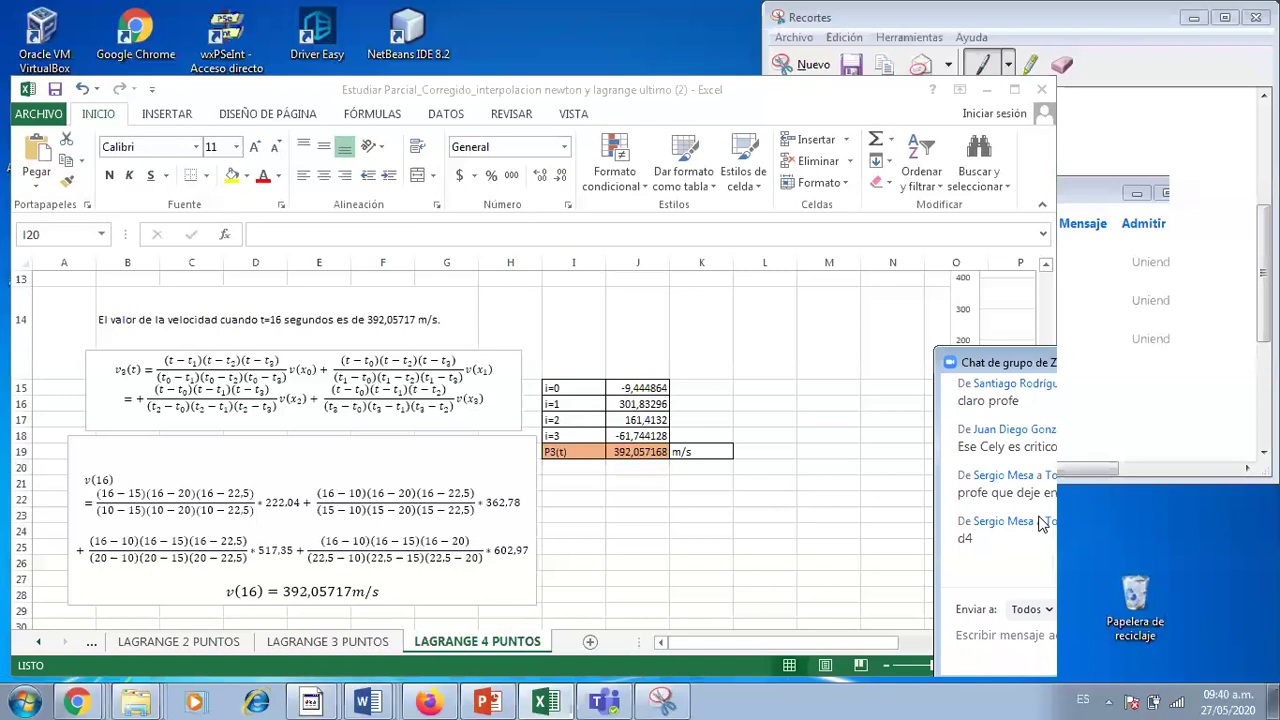
key("alt+Tab")
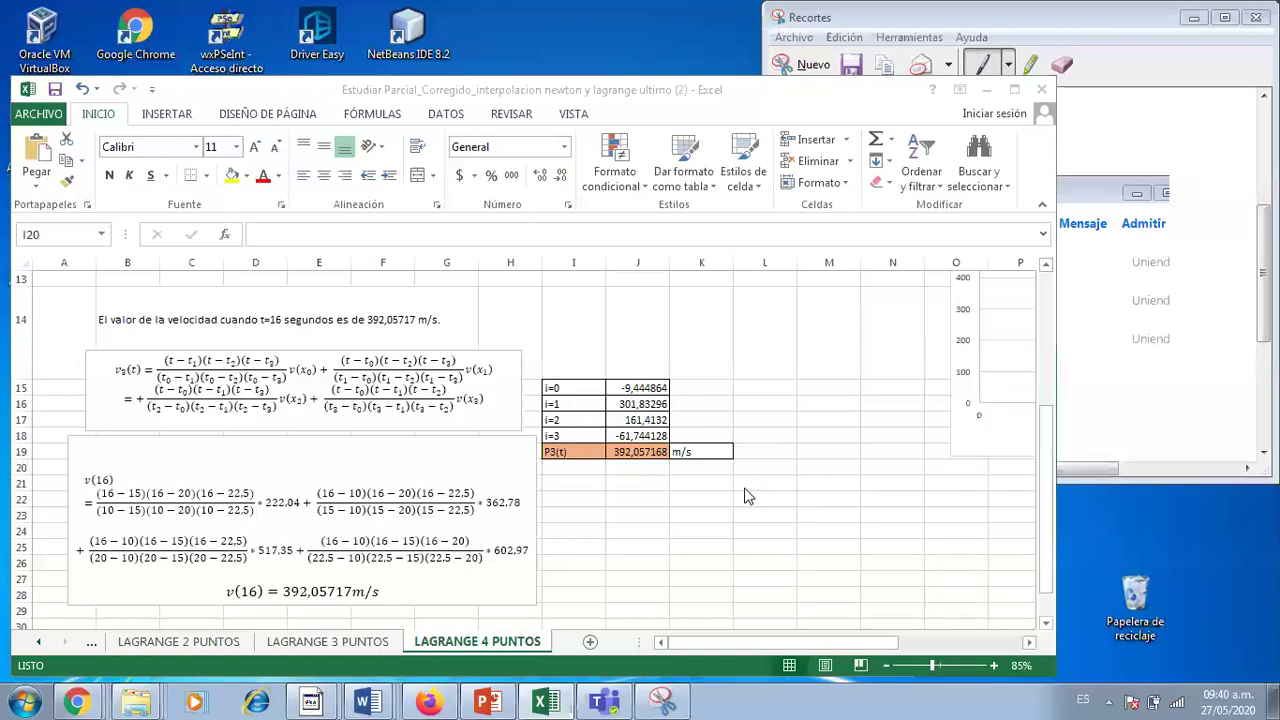
left_click(722, 487)
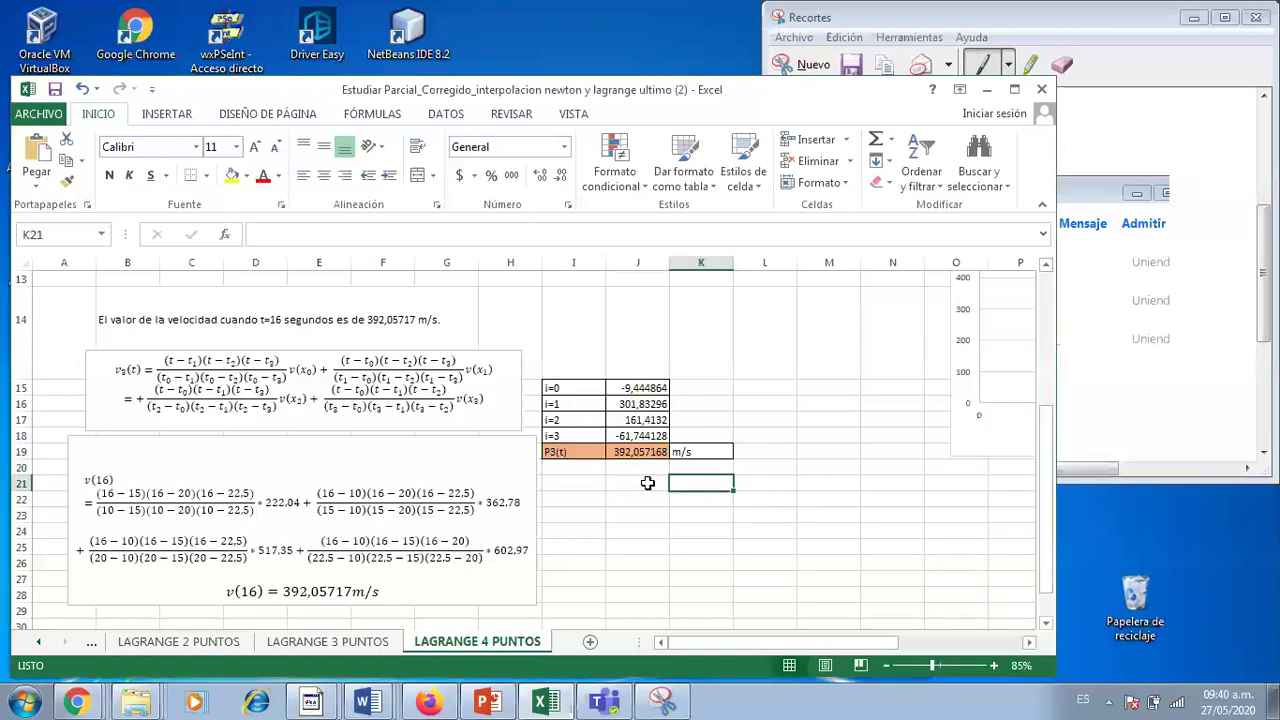
Examine the time and velocity data in M6:N10 against the V(t) chart, including the labelled v(16) point.
left_click_drag(808, 642, 952, 632)
left_click_drag(1047, 570, 1050, 440)
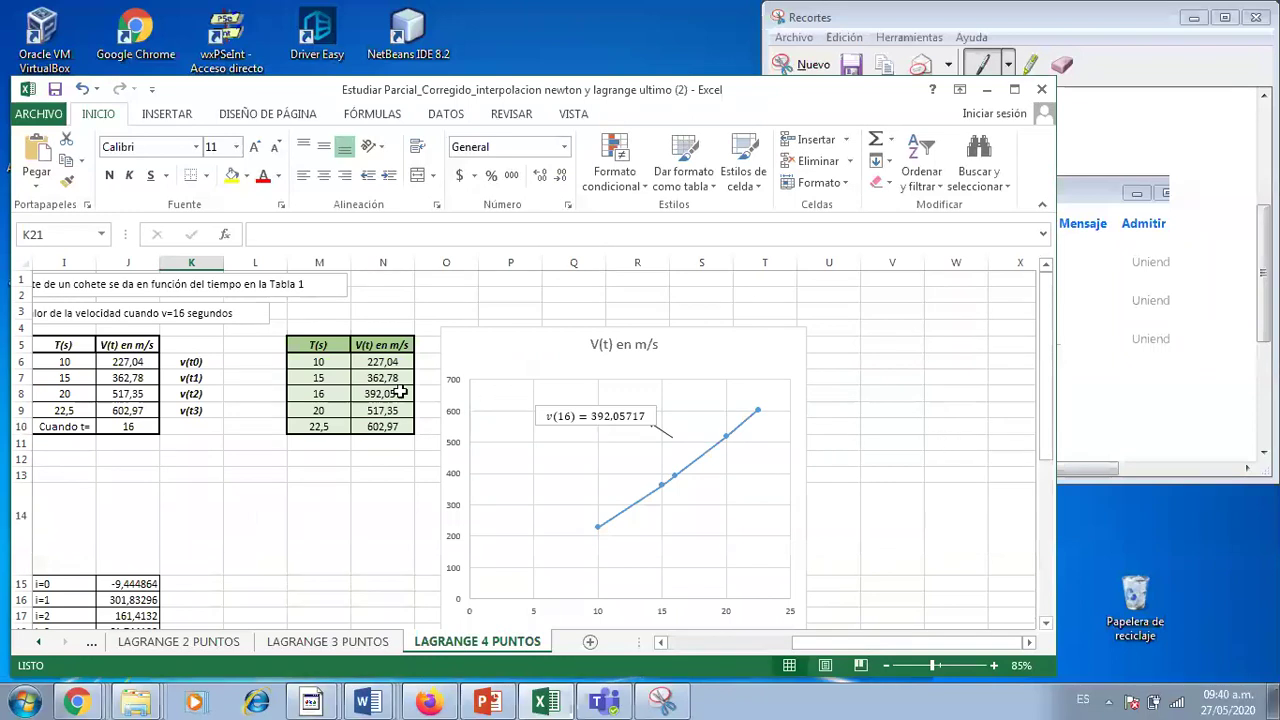
left_click_drag(320, 368, 392, 430)
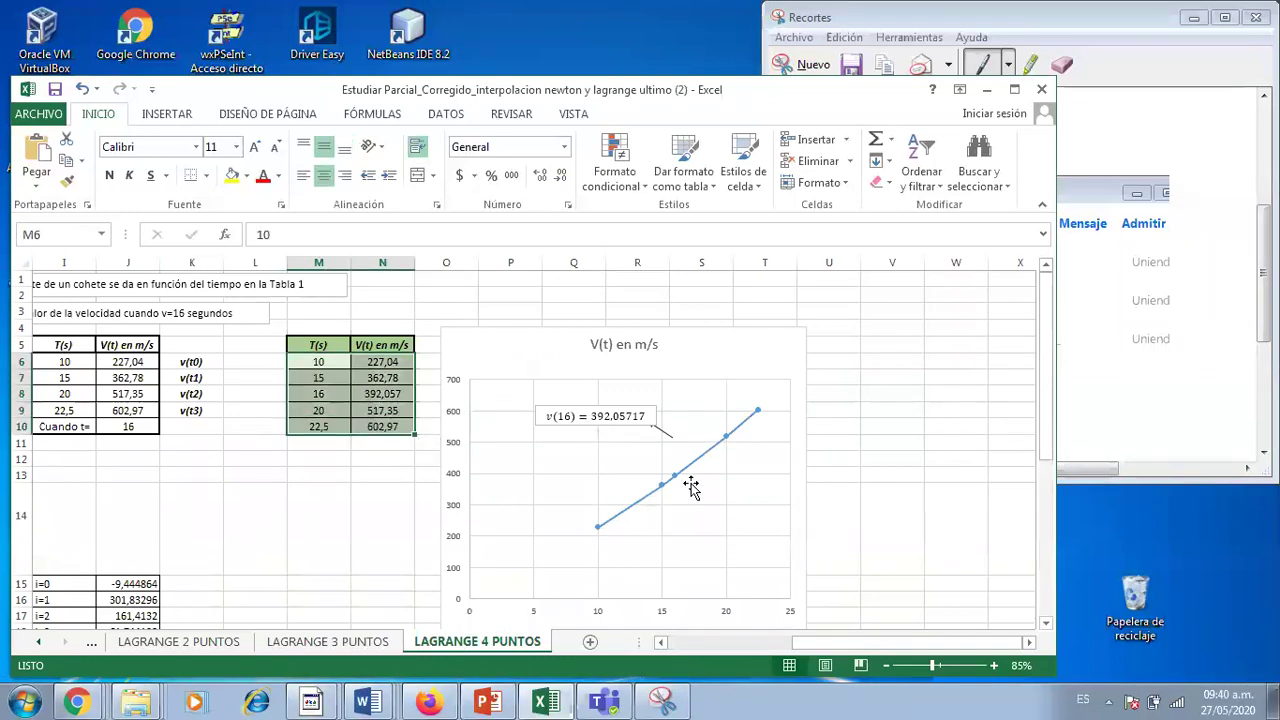
left_click(866, 487)
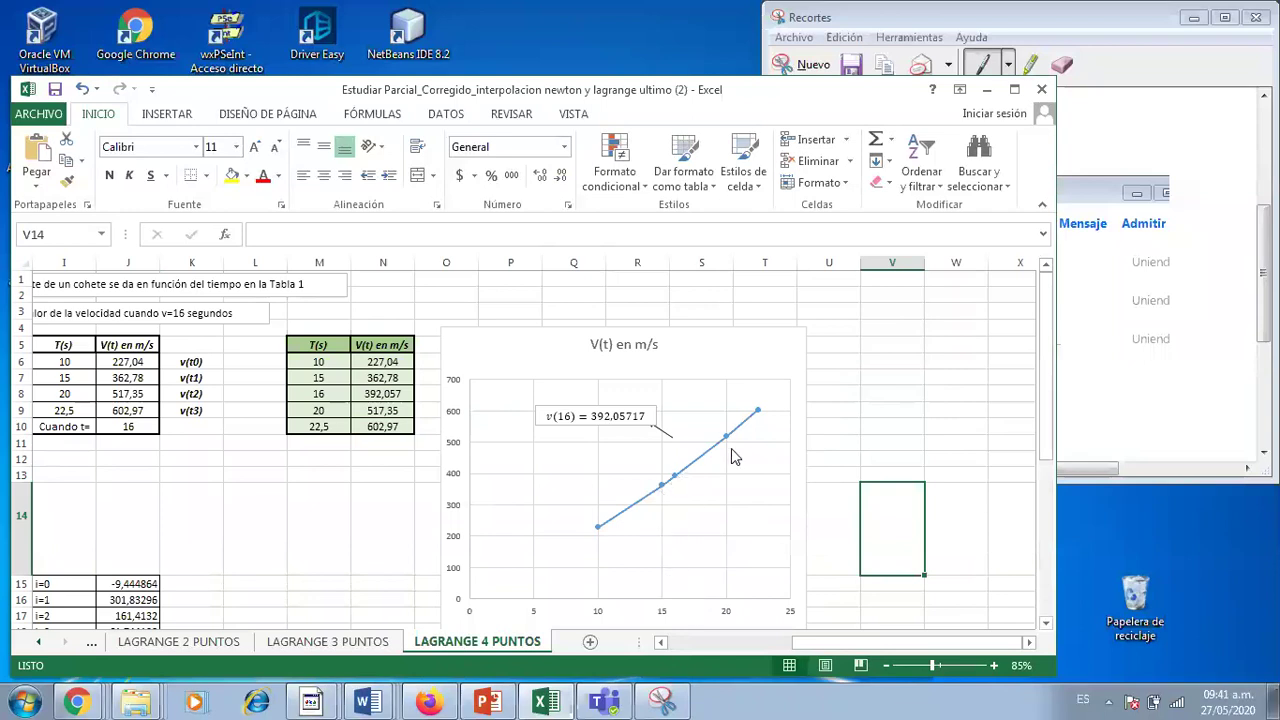
left_click(682, 448)
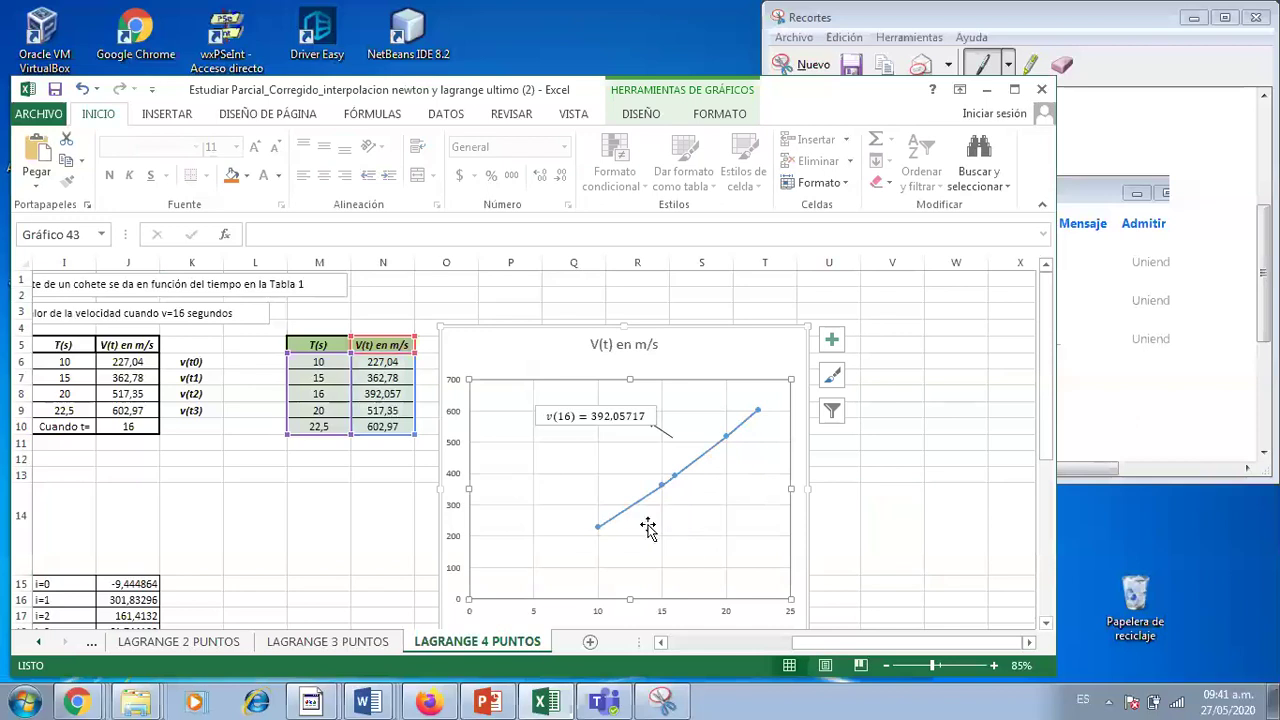
left_click(852, 552)
left_click_drag(900, 647, 742, 650)
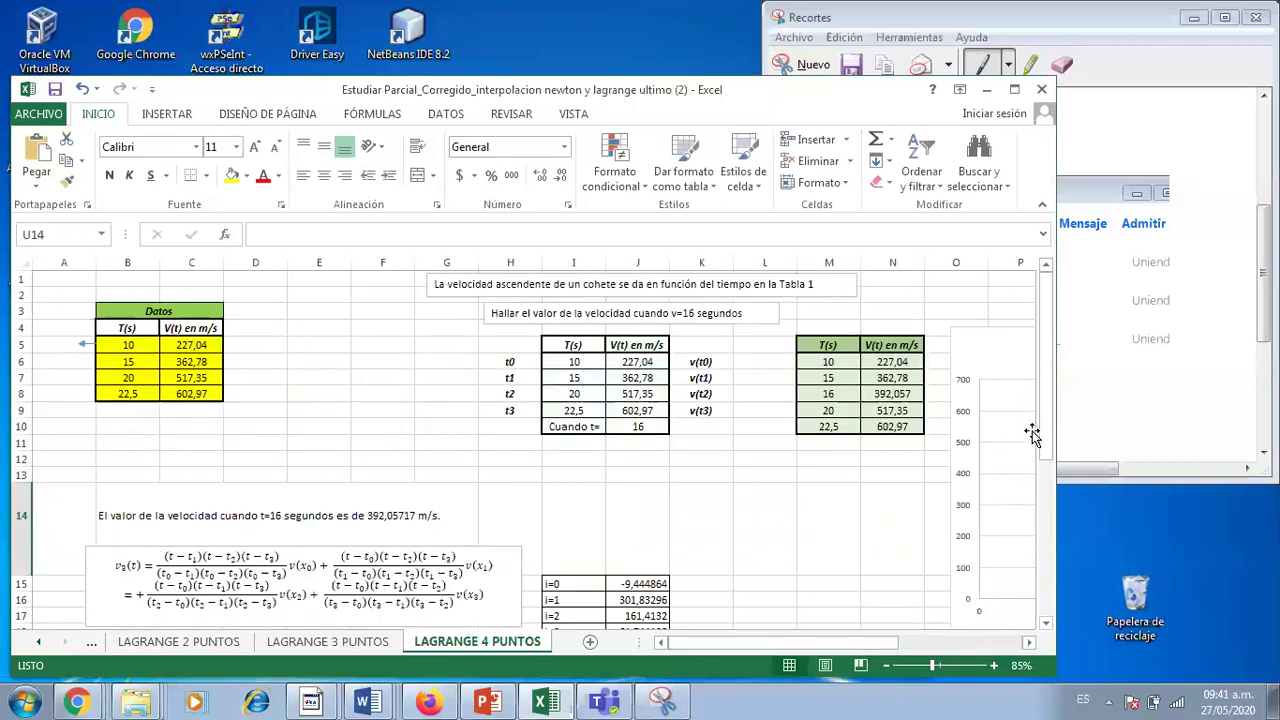
Examine the v(16) substitution and the P3(t) result table on the LAGRANGE 4 PUNTOS sheet.
left_click_drag(1045, 422, 1046, 510)
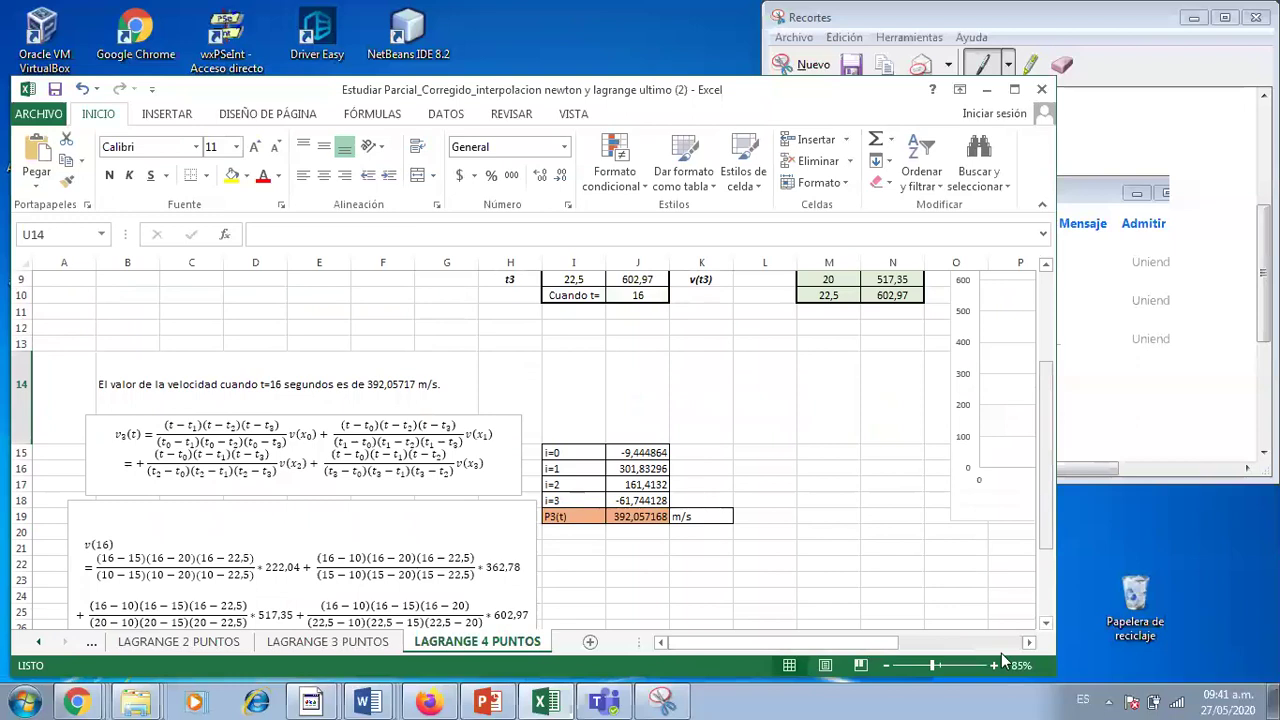
scroll(1001, 653, "down", 2)
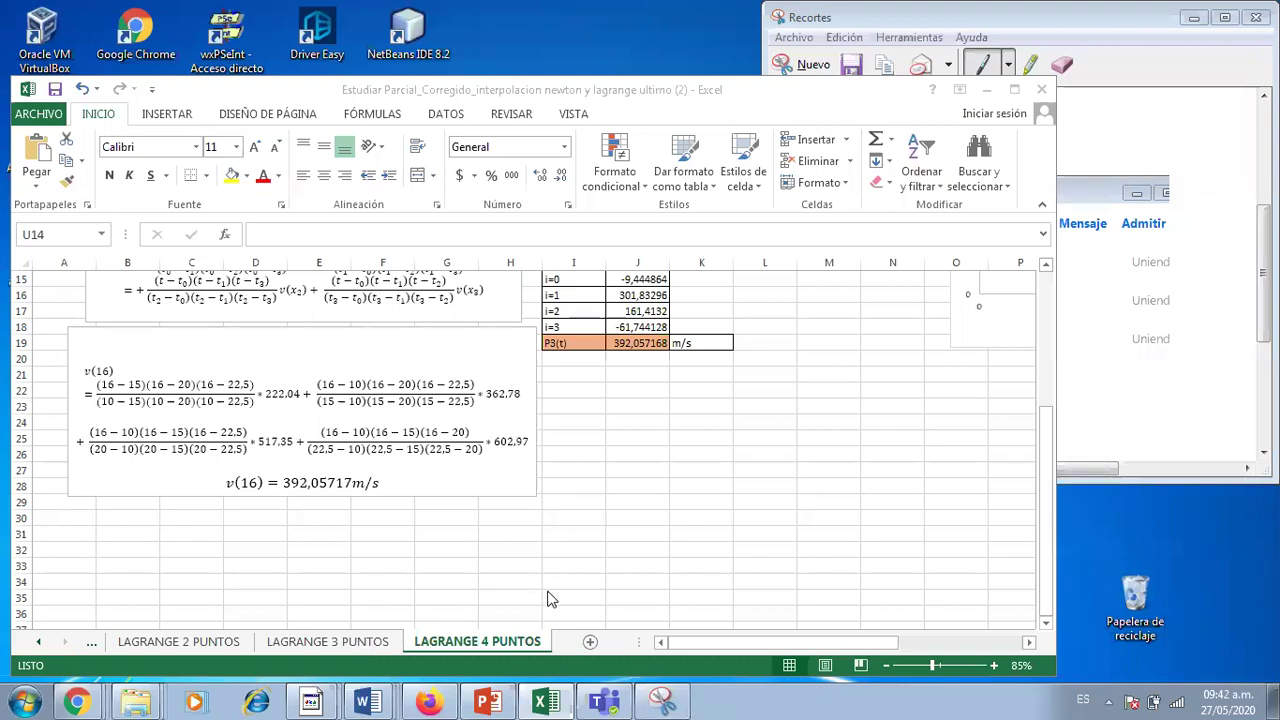
left_click(352, 647)
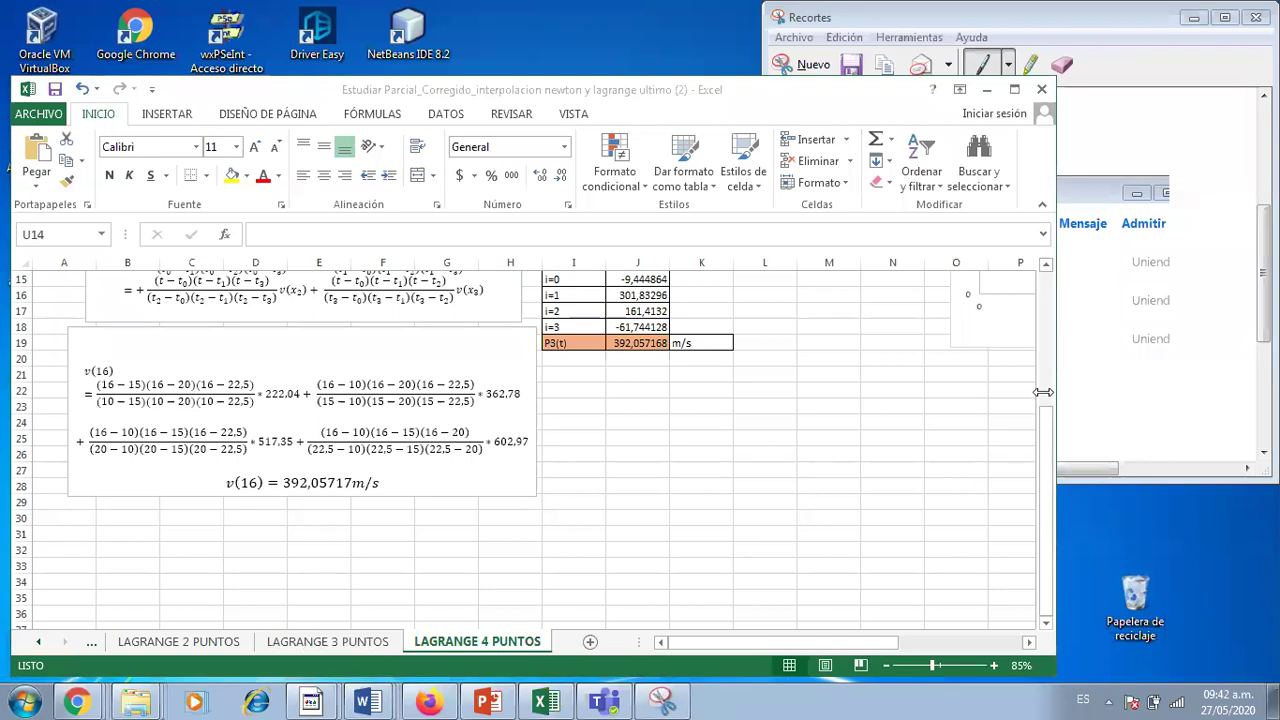
Narrow the workbook window and minimize the Recortes window beside it.
left_click_drag(1043, 392, 851, 392)
left_click(918, 422)
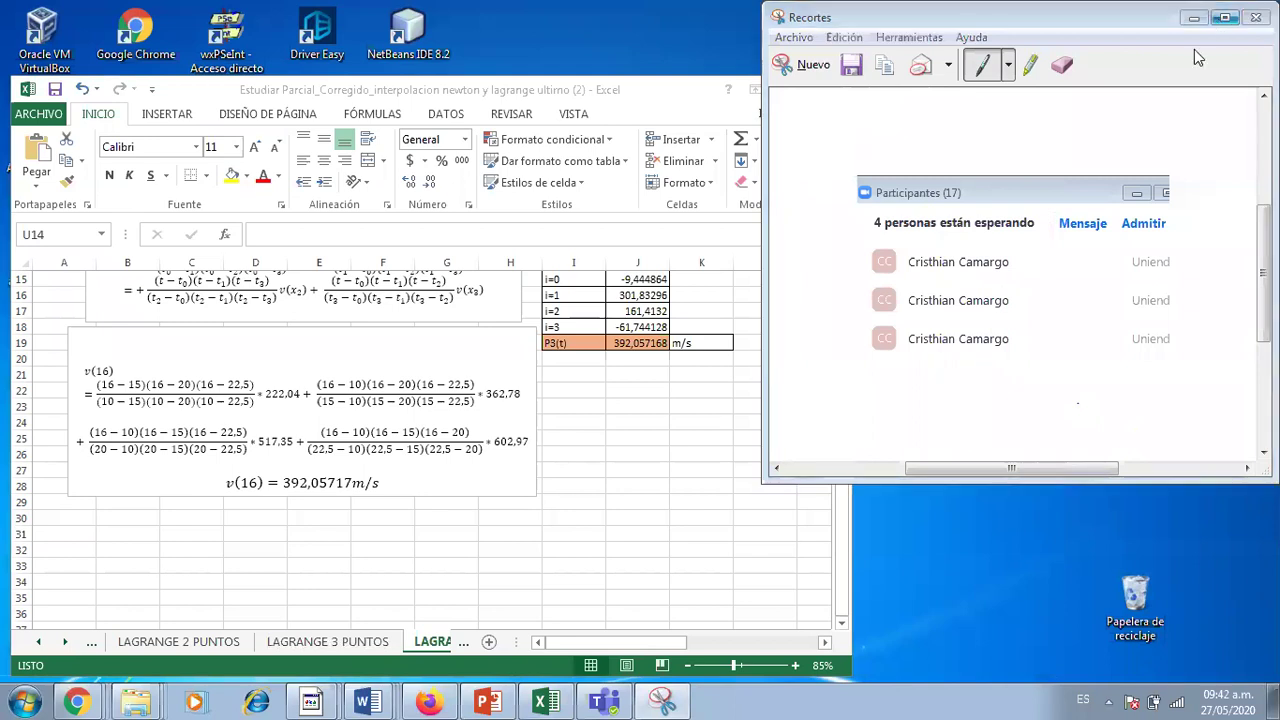
left_click(1192, 19)
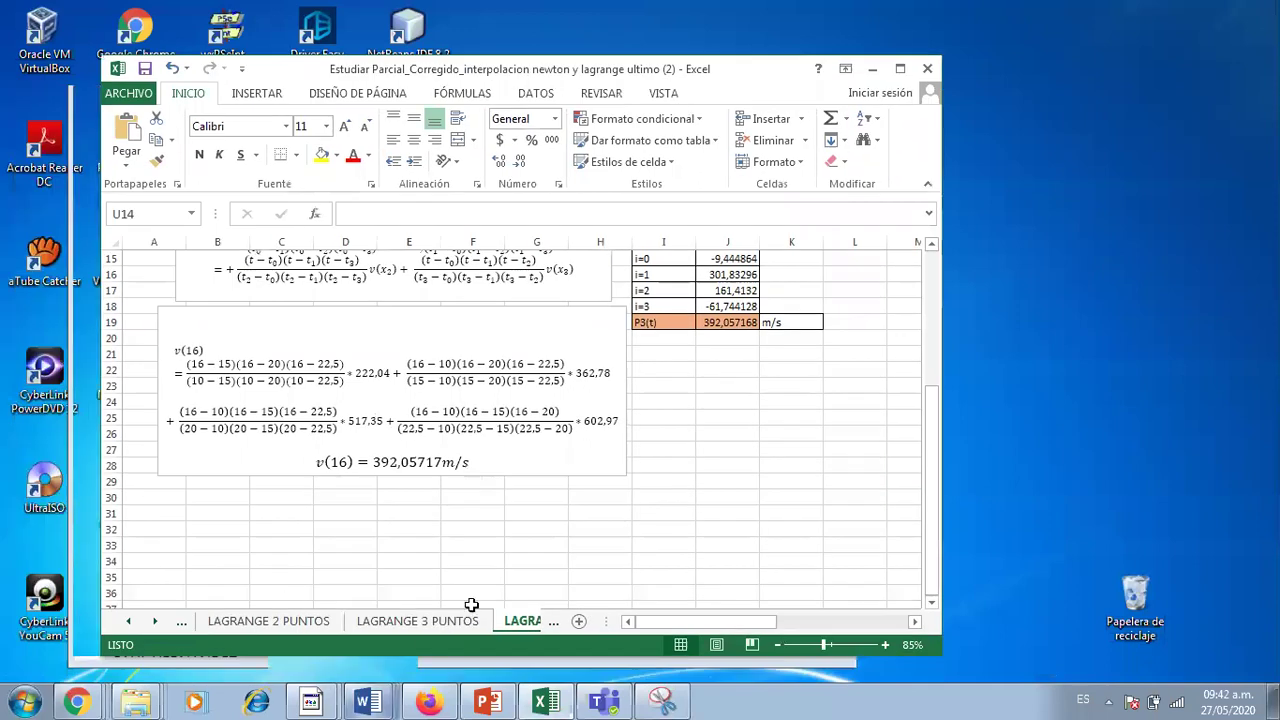
Compare the P2(x) result on the LAGRANGE 3 PUNTOS sheet with the P3(t) result on LAGRANGE 4 PUNTOS.
left_click(450, 621)
left_click(505, 624)
left_click(318, 623)
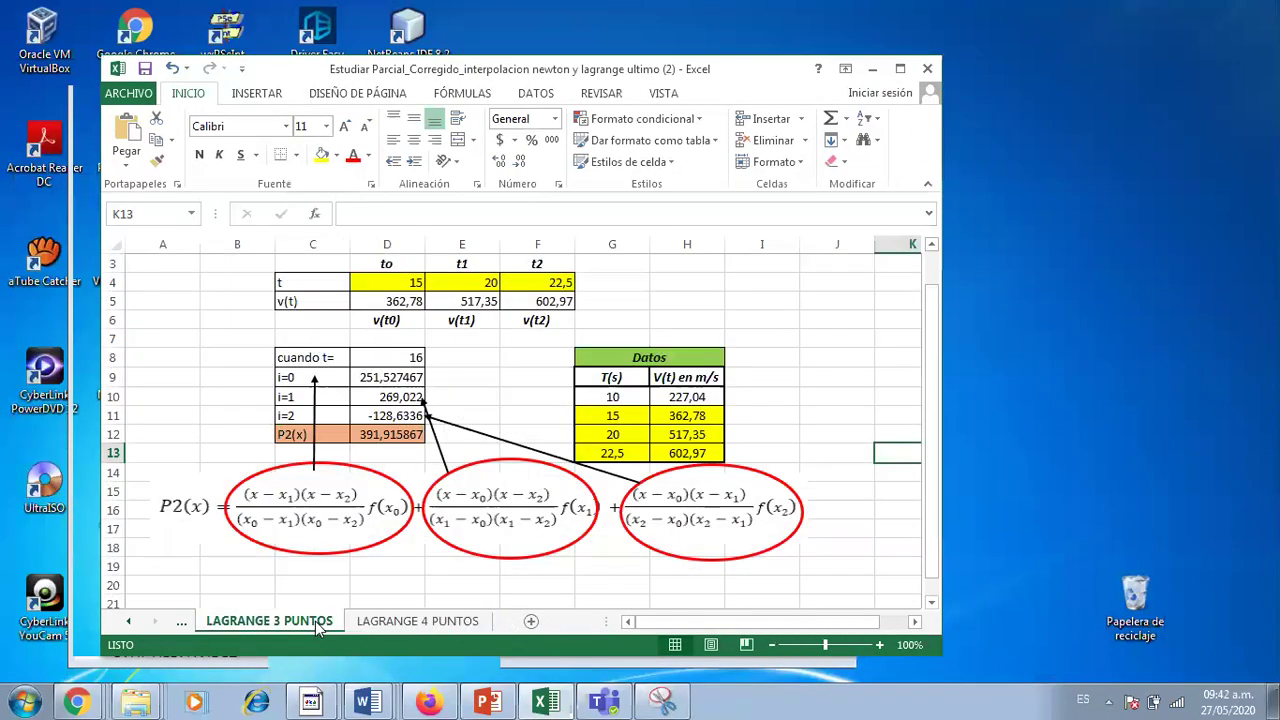
left_click(392, 625)
left_click(293, 625)
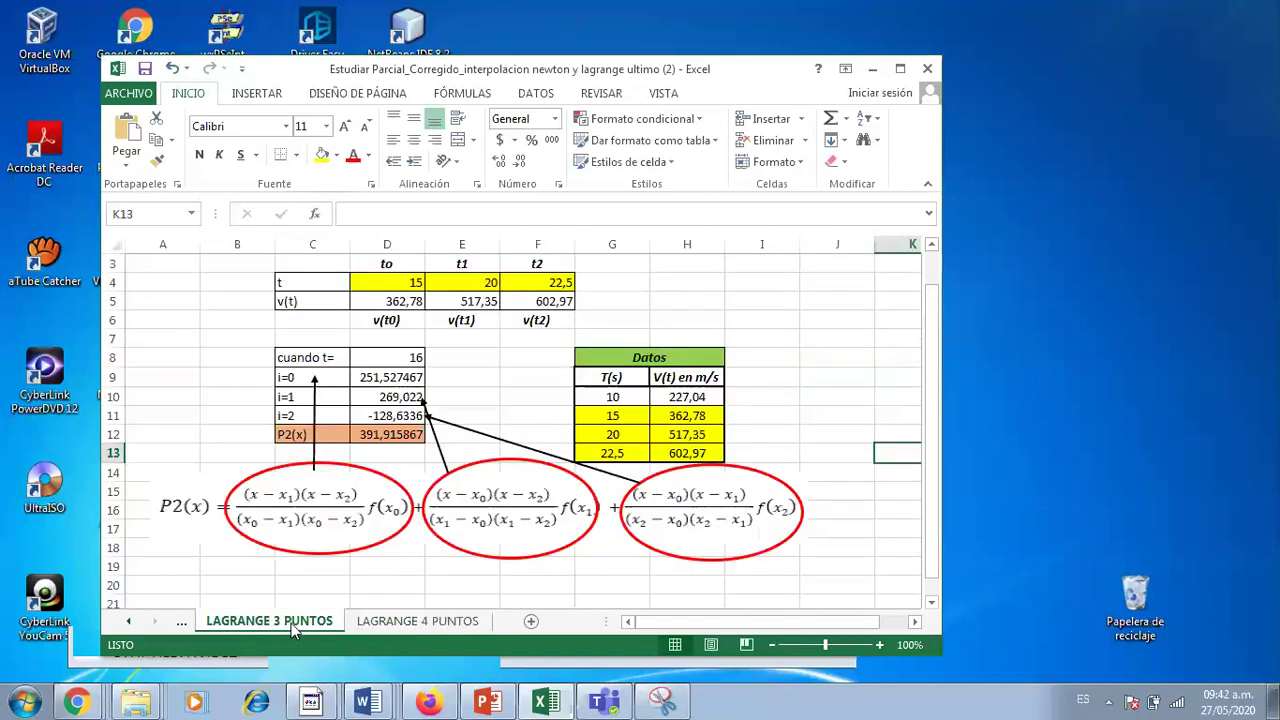
left_click(388, 622)
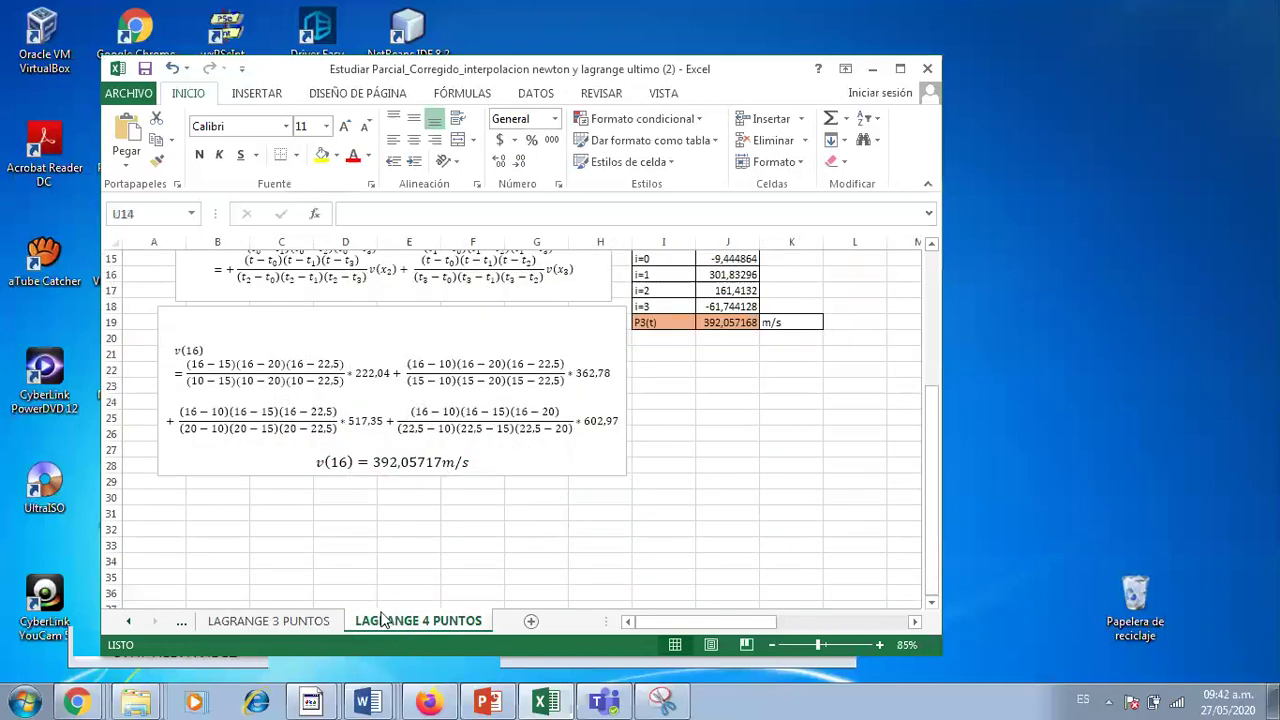
left_click(290, 623)
left_click(400, 622)
Enter the label "Error Re(p2/p3)=" in cell J22 of the LAGRANGE 4 PUNTOS sheet.
left_click(718, 370)
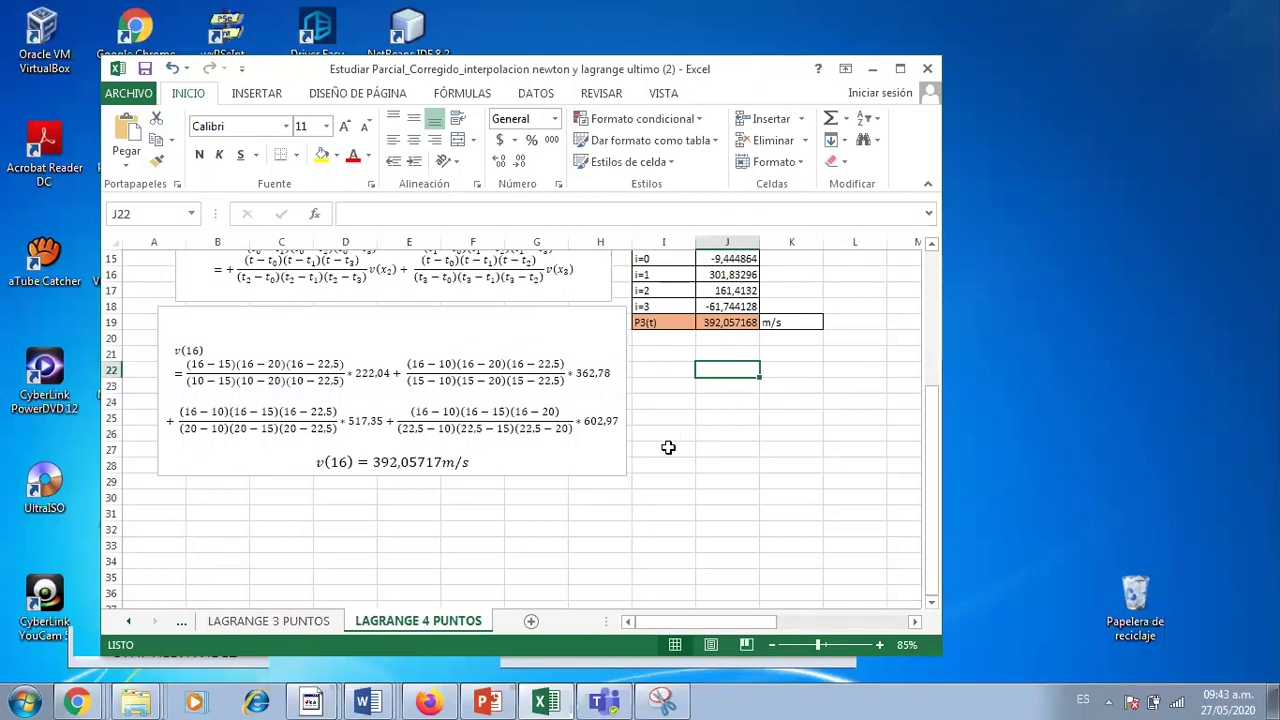
type("er")
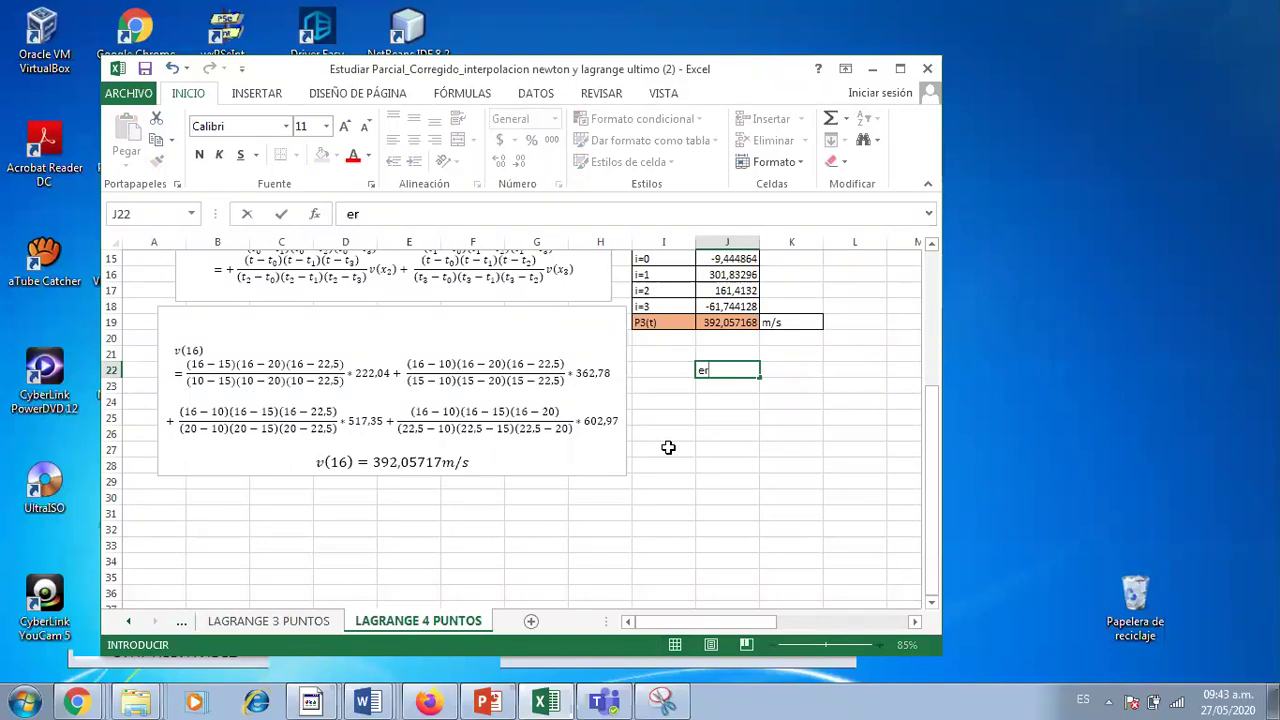
key("BackSpace")
key("BackSpace")
type("Er")
type("or")
type("ror")
type(" r")
key("BackSpace")
key("BackSpace")
type("Re(p2")
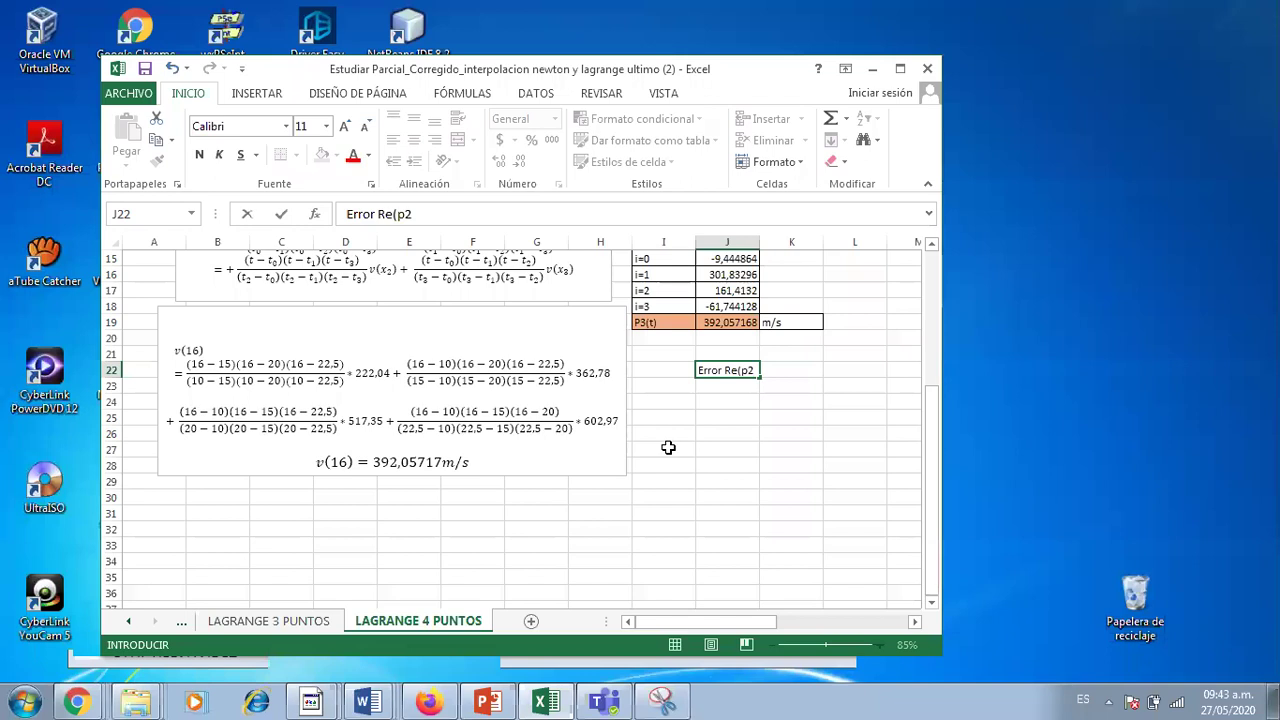
type("/p3)=")
key("Tab")
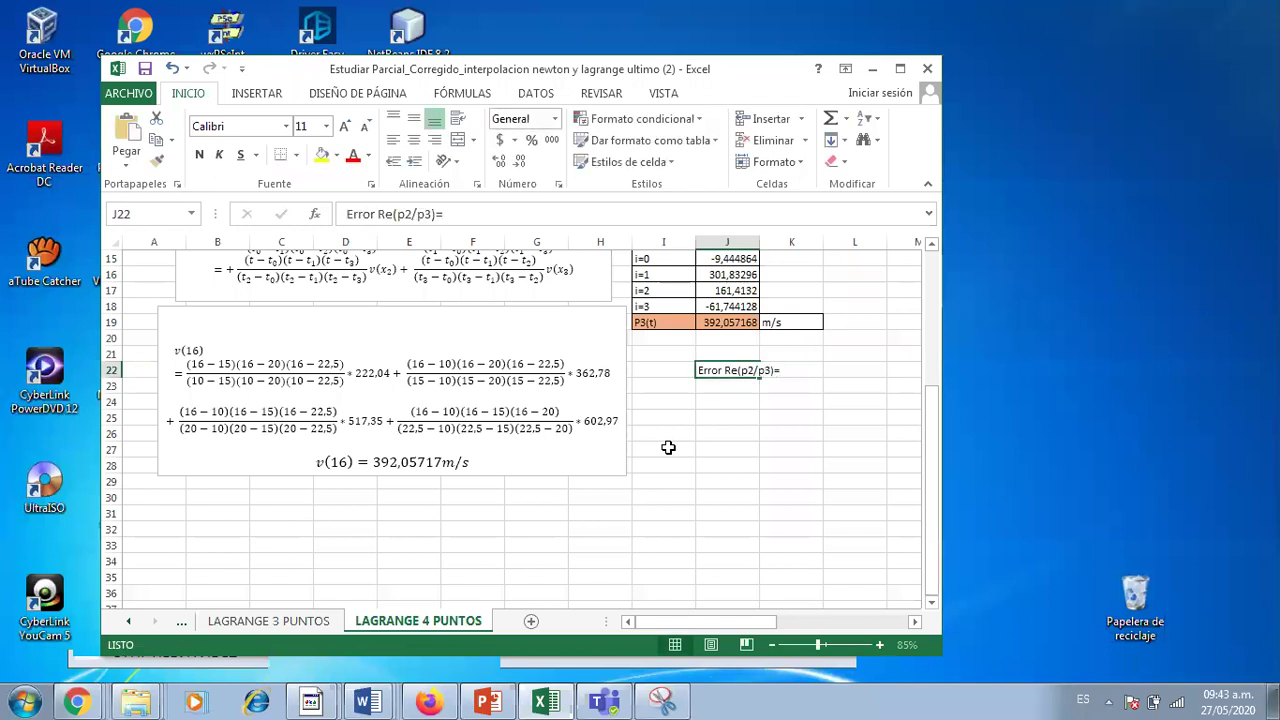
Write the error expression "Ab(p2-p3)/p3" as text in cell L22 and review it beside its label.
key("Tab")
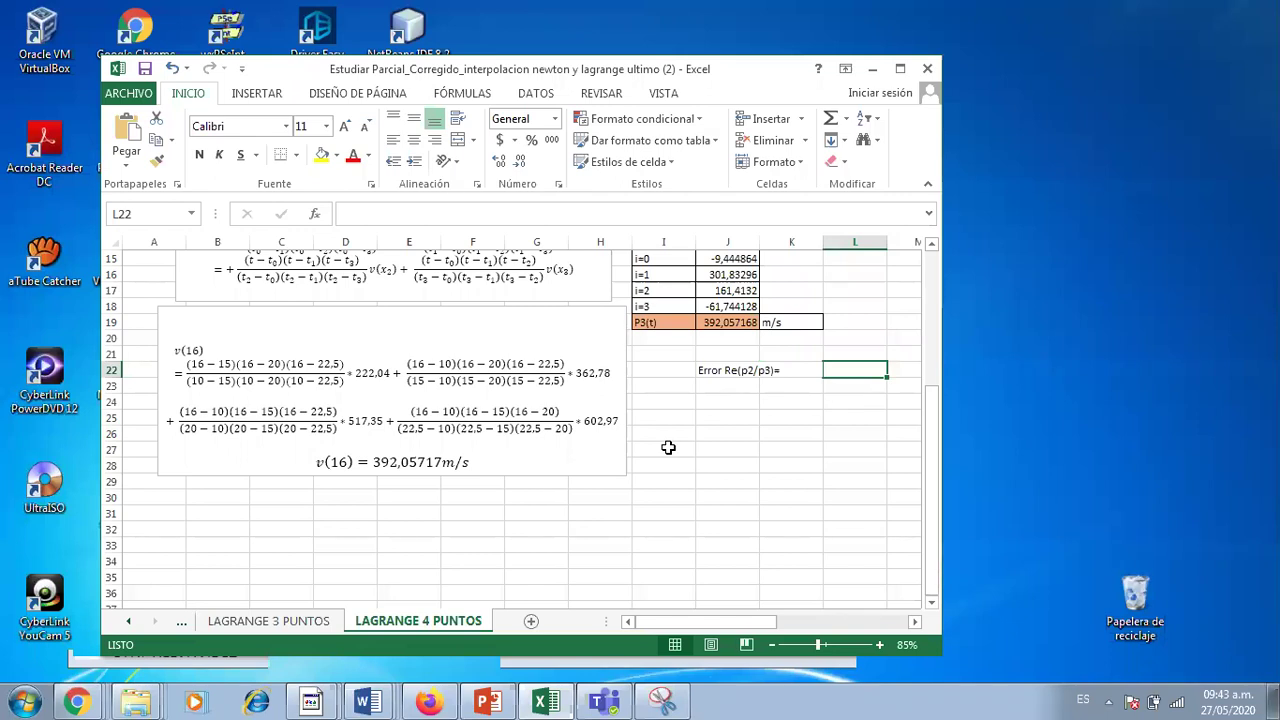
type("S")
key("BackSpace")
type("Ab(")
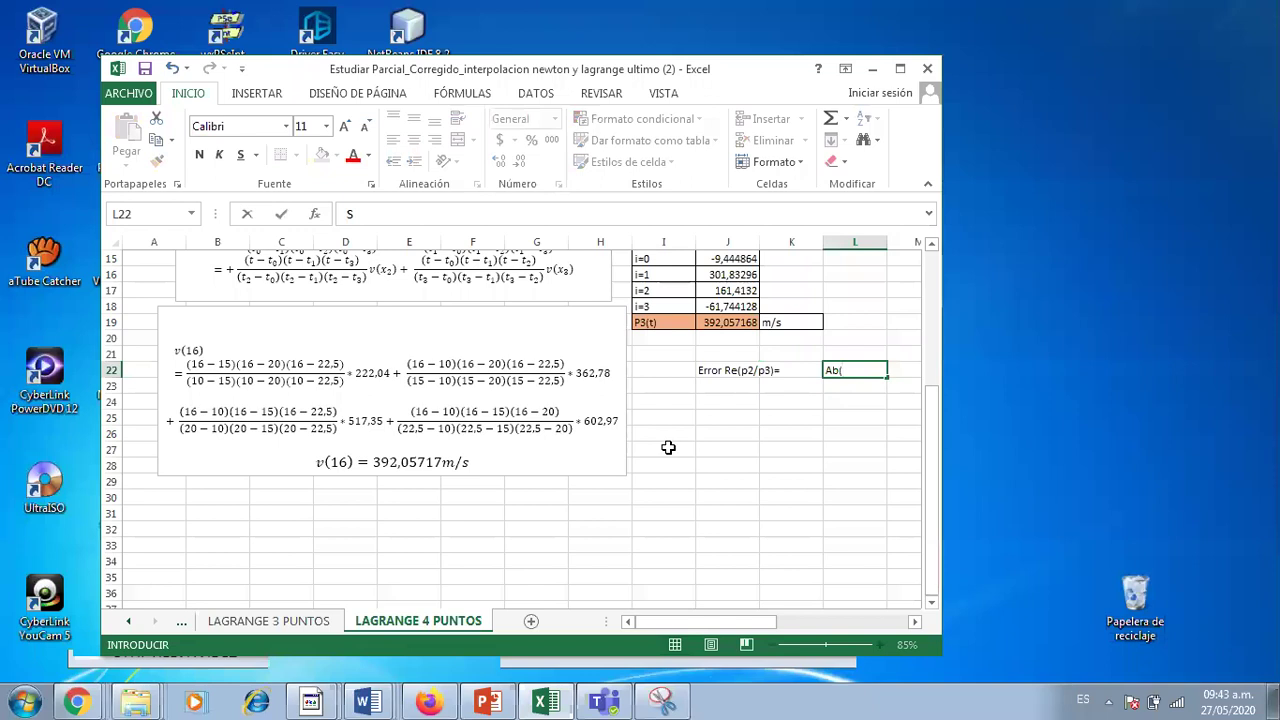
type("p3")
key("BackSpace")
type("2-p")
key("BackSpace")
key("BackSpace")
type("3)/p3")
key("Return")
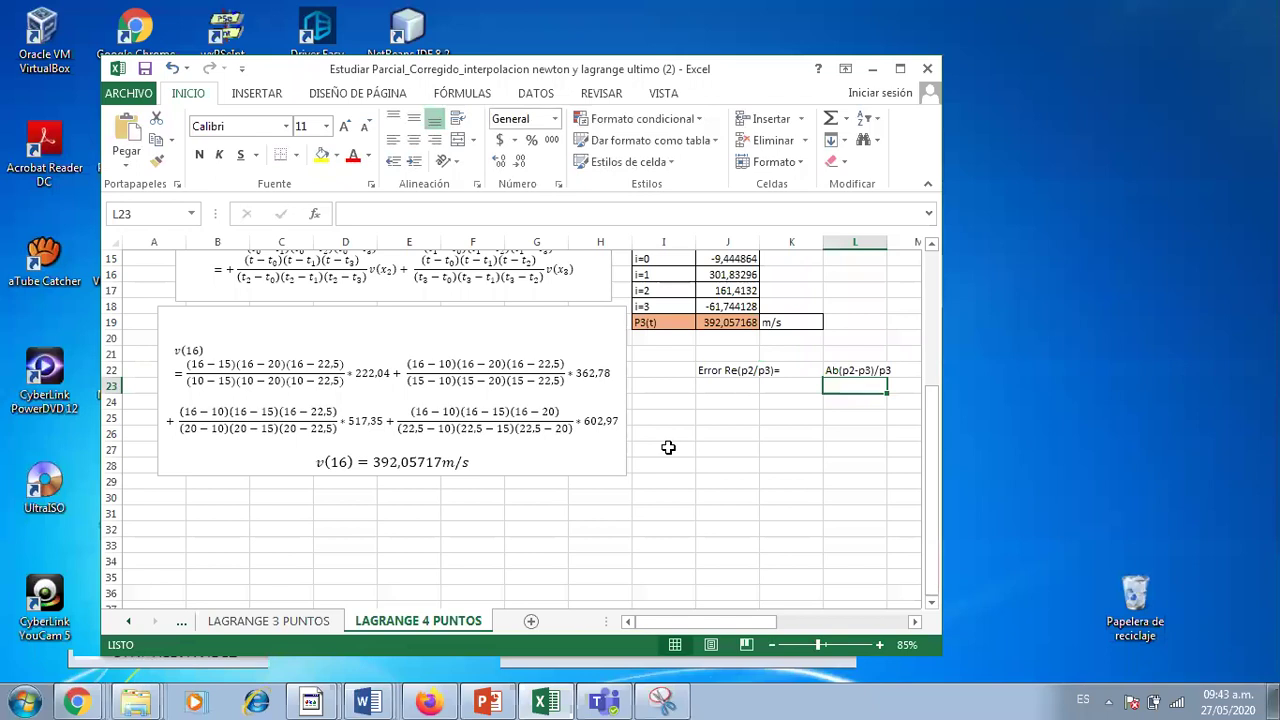
left_click(745, 371)
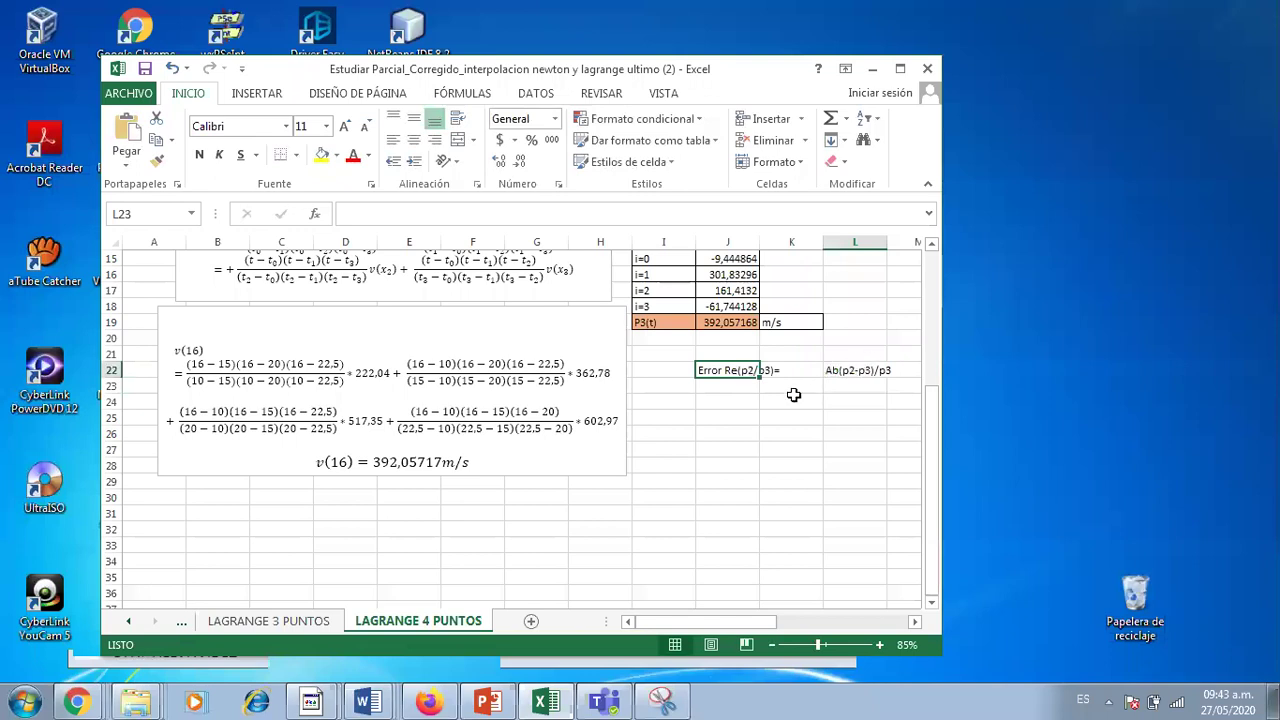
left_click(793, 398)
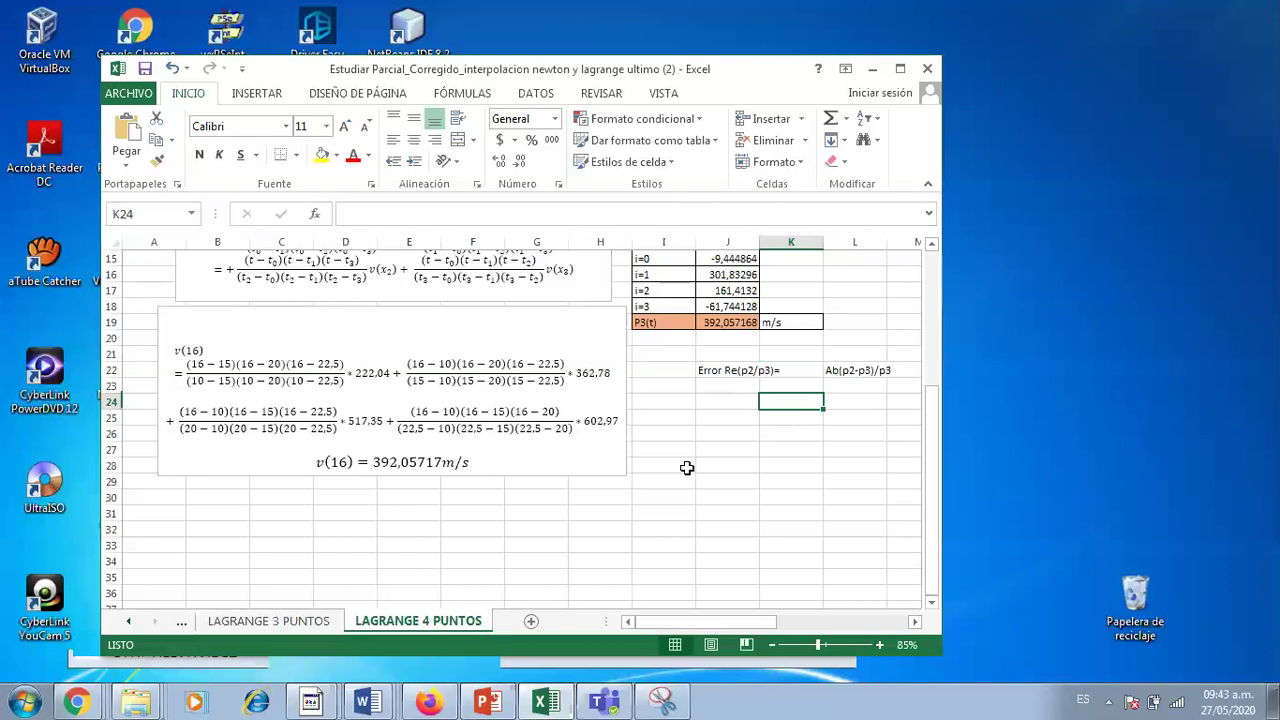
left_click(838, 370)
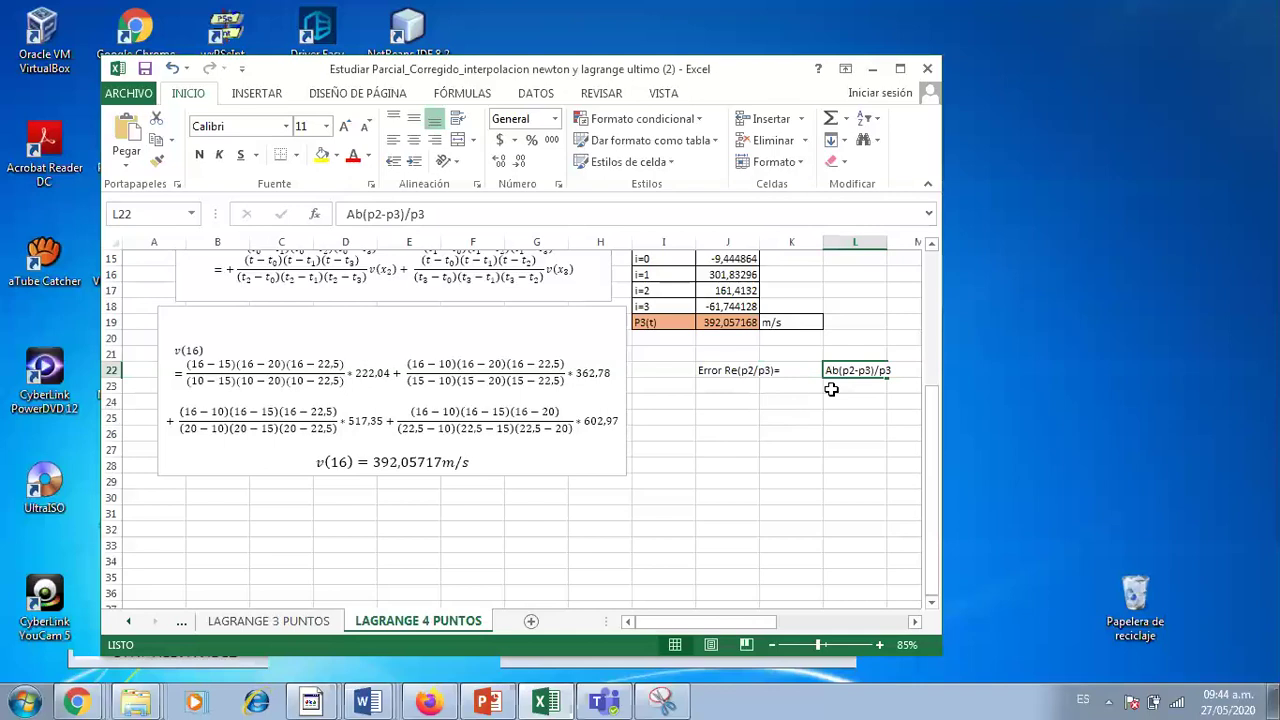
Go back through the LAGRANGE 3 PUNTOS and LAGRANGE 2 PUNTOS sheets to the NEWTON 4 PUNTOS sheet.
left_click(258, 621)
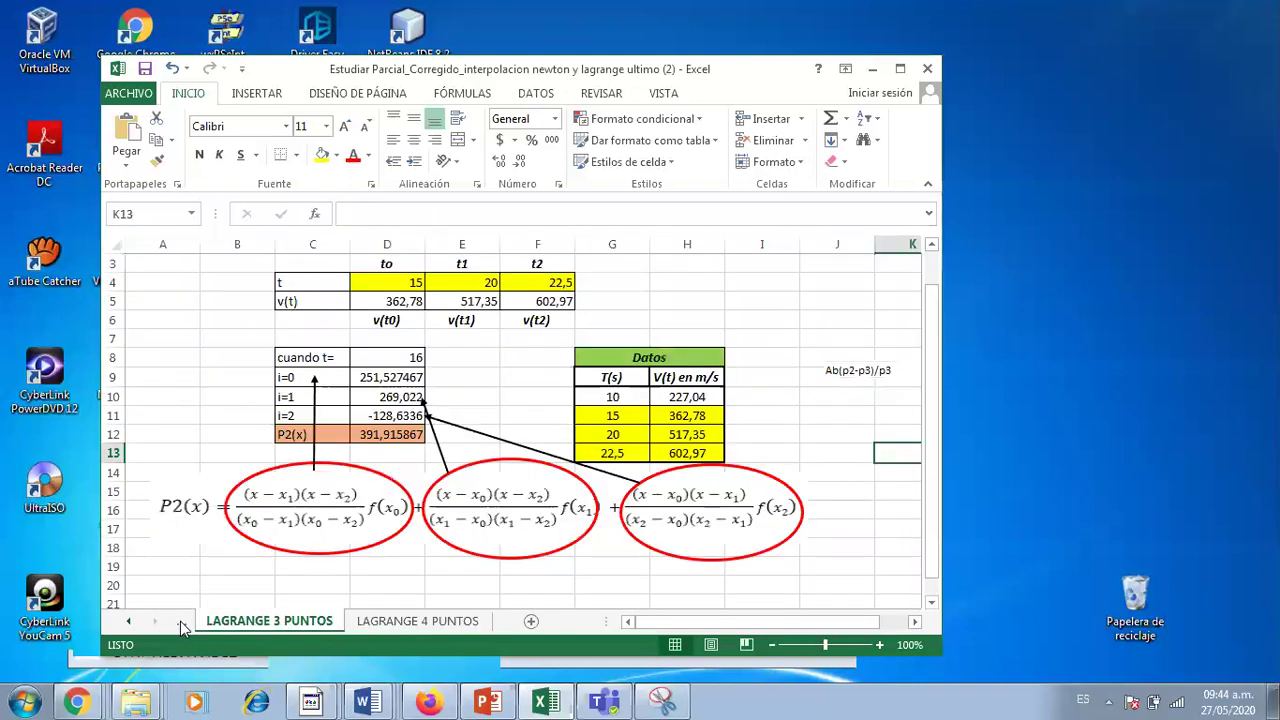
left_click(200, 622)
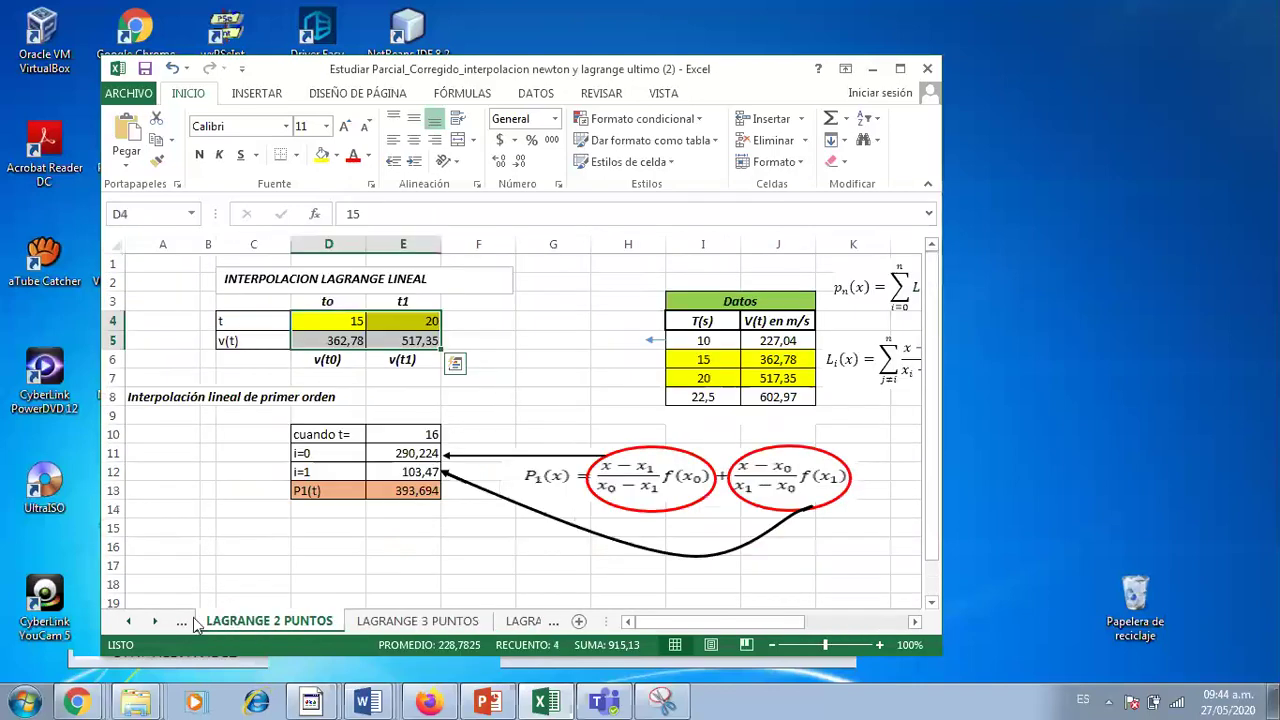
left_click(139, 625)
left_click(255, 621)
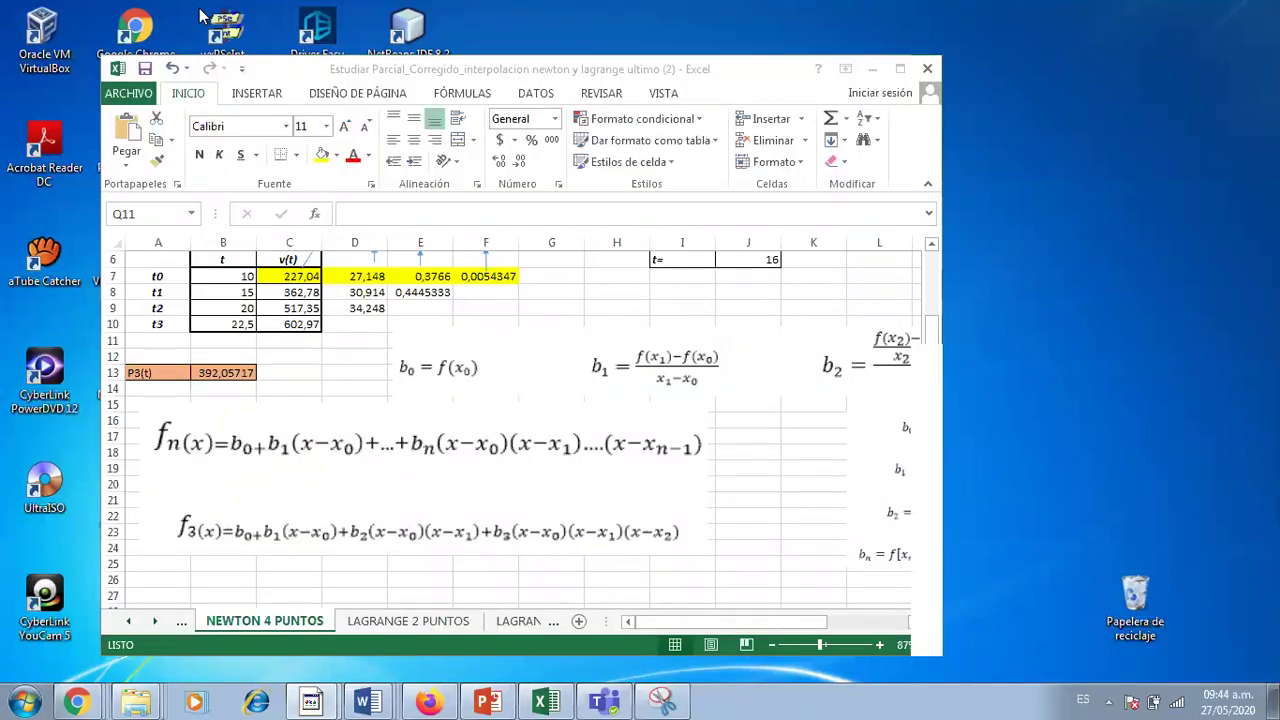
Stretch the workbook window to full screen height and compare the NEWTON 3 PUNTOS sheet with NEWTON 4 PUNTOS.
left_click_drag(305, 66, 225, 43)
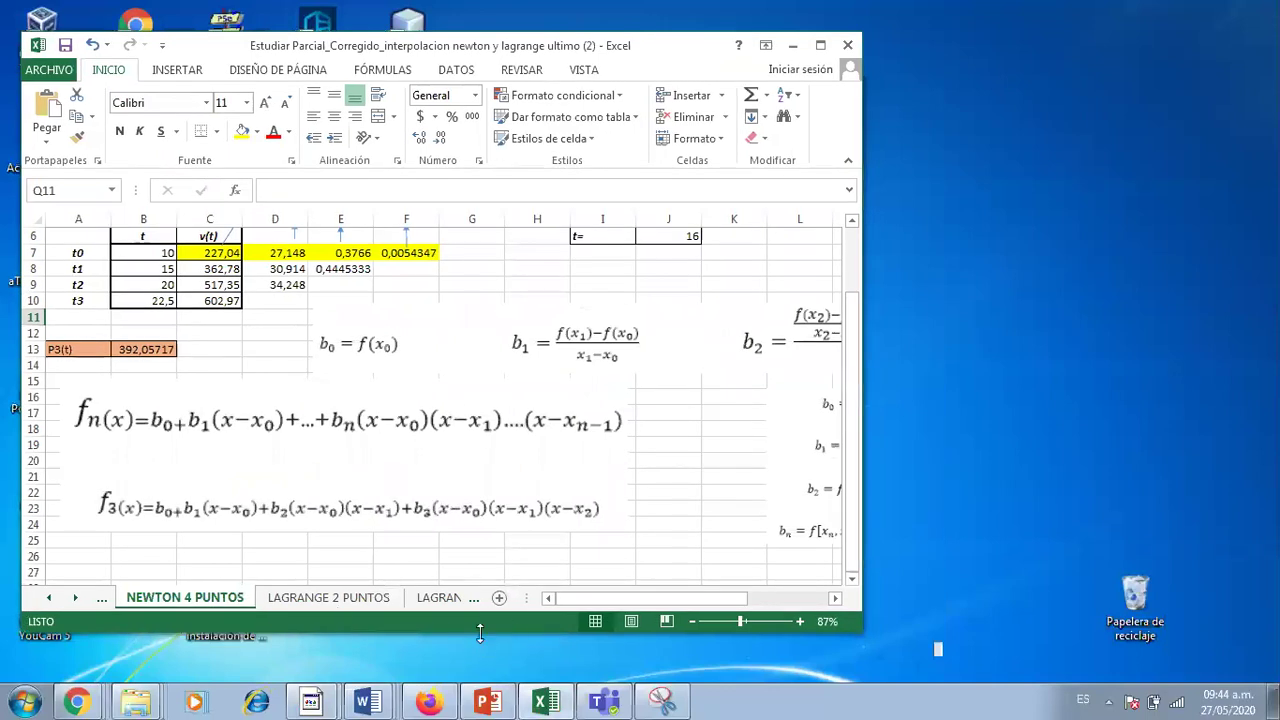
double_click(480, 632)
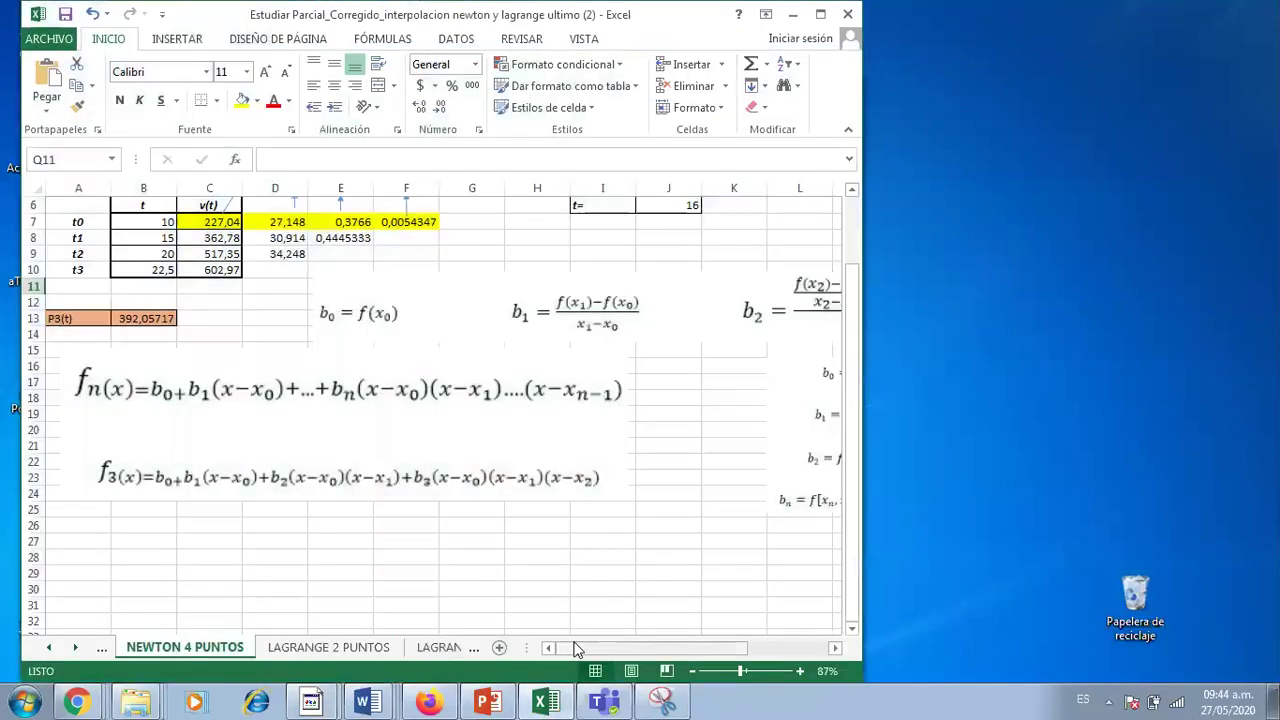
left_click(101, 647)
left_click(155, 648)
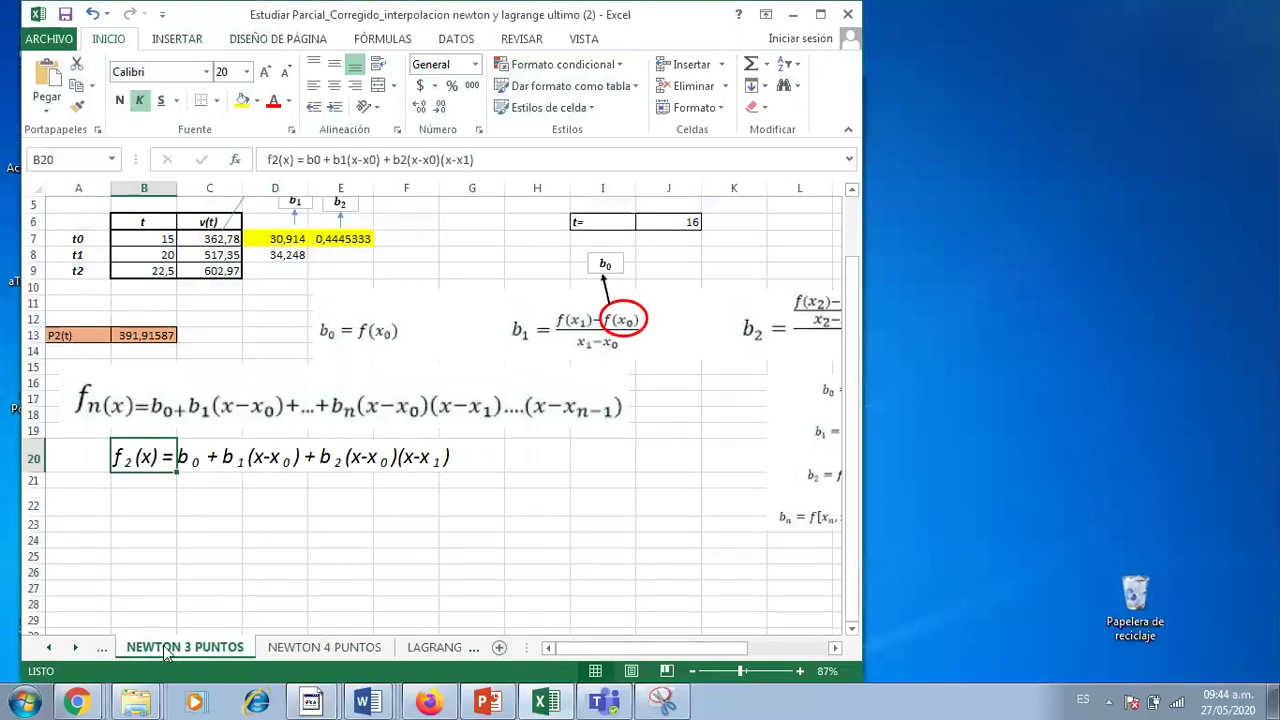
left_click(299, 652)
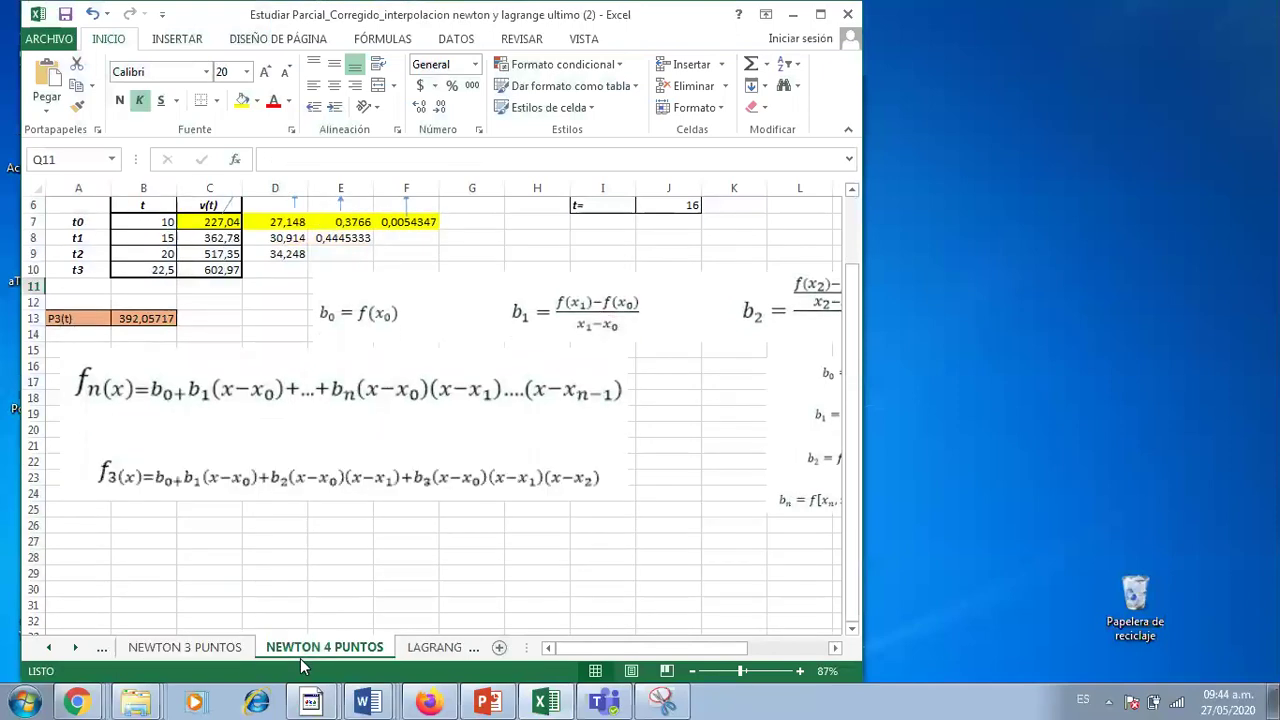
Point out the time and velocity data in B7:C10 and widen the window to show the whole b2 formula.
left_click(507, 559)
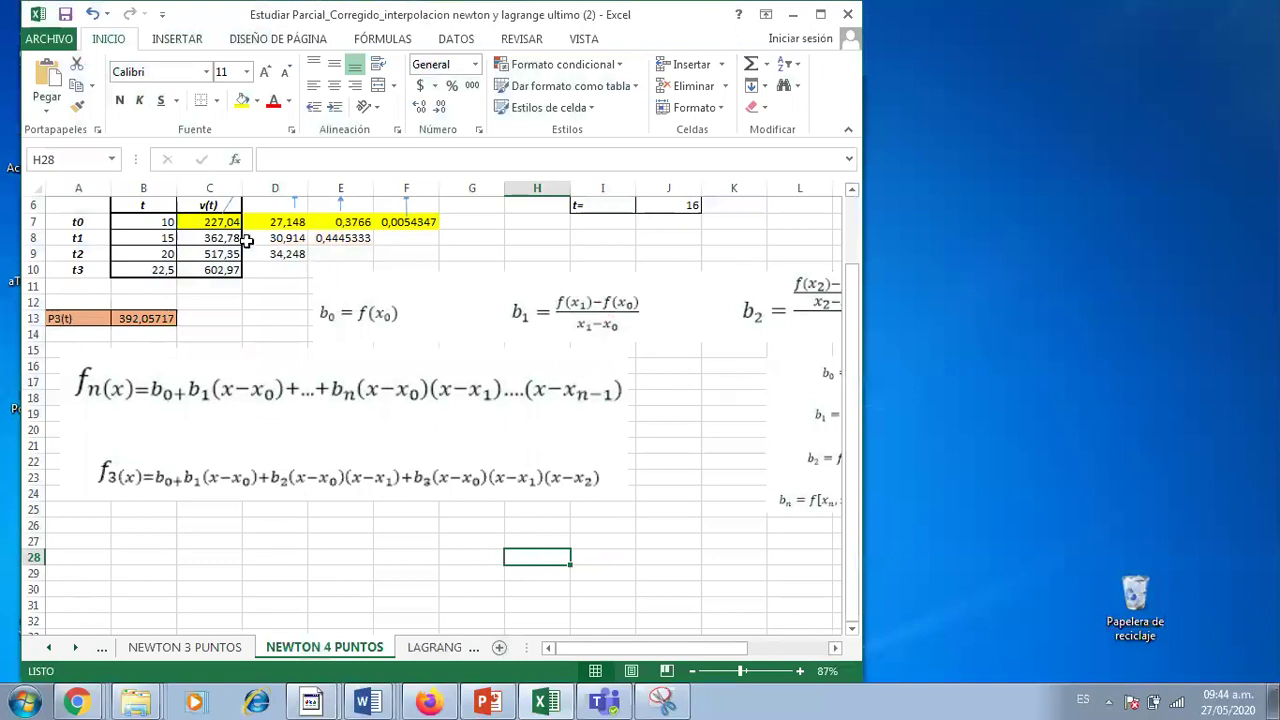
left_click_drag(165, 222, 215, 270)
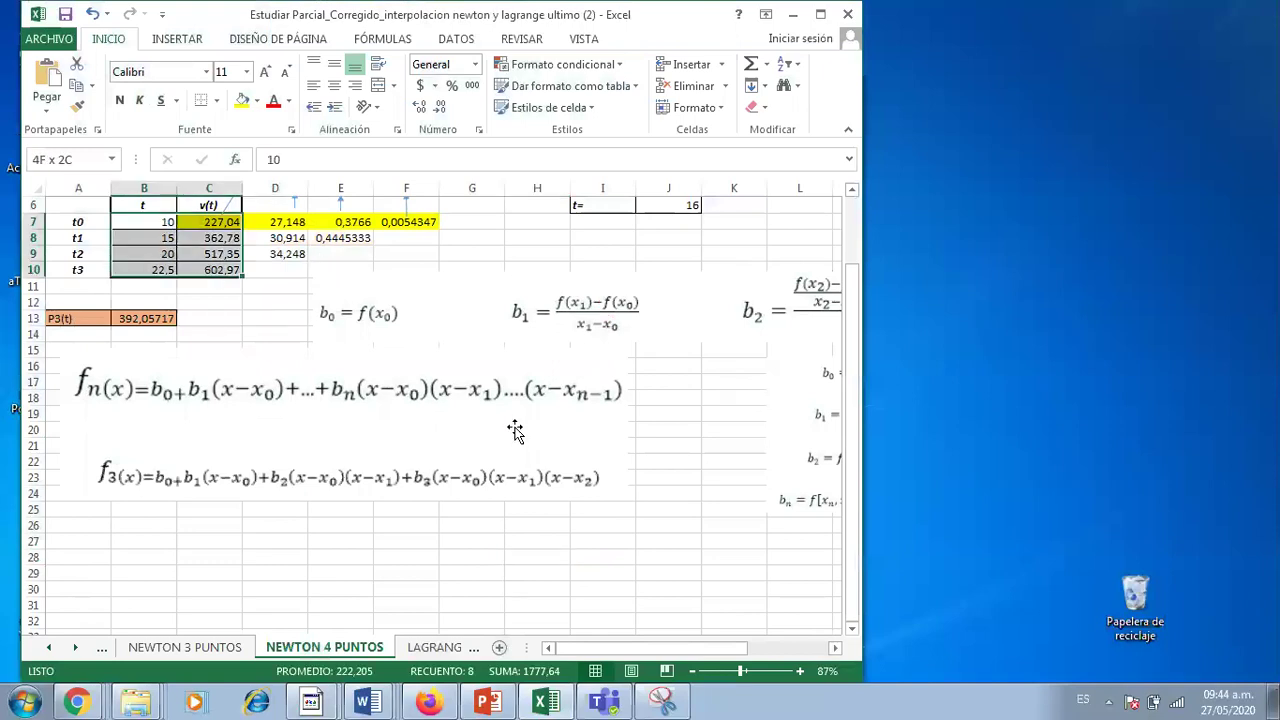
left_click(733, 509)
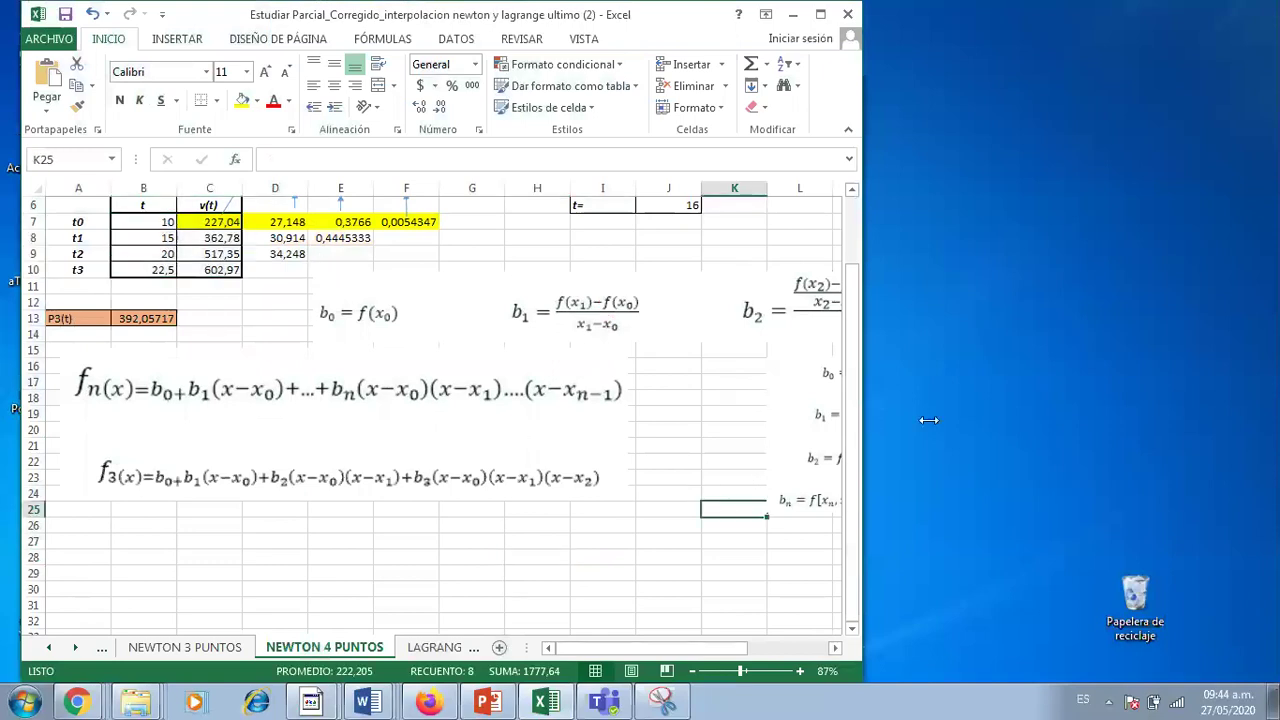
left_click_drag(928, 420, 1052, 410)
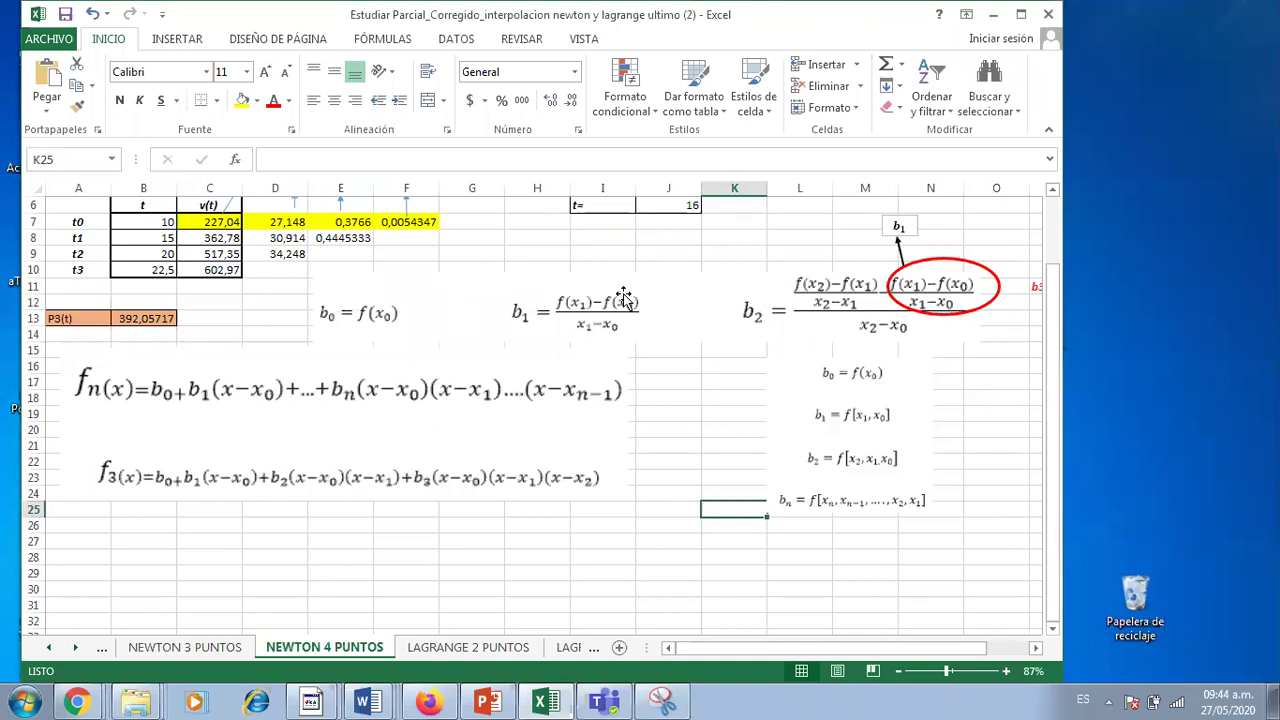
Examine the b0 to b3 coefficient labels above the data table and the b1 formula in D7.
left_click(741, 237)
key("Up")
key("Up")
key("Up")
key("Up")
key("Up")
key("Up")
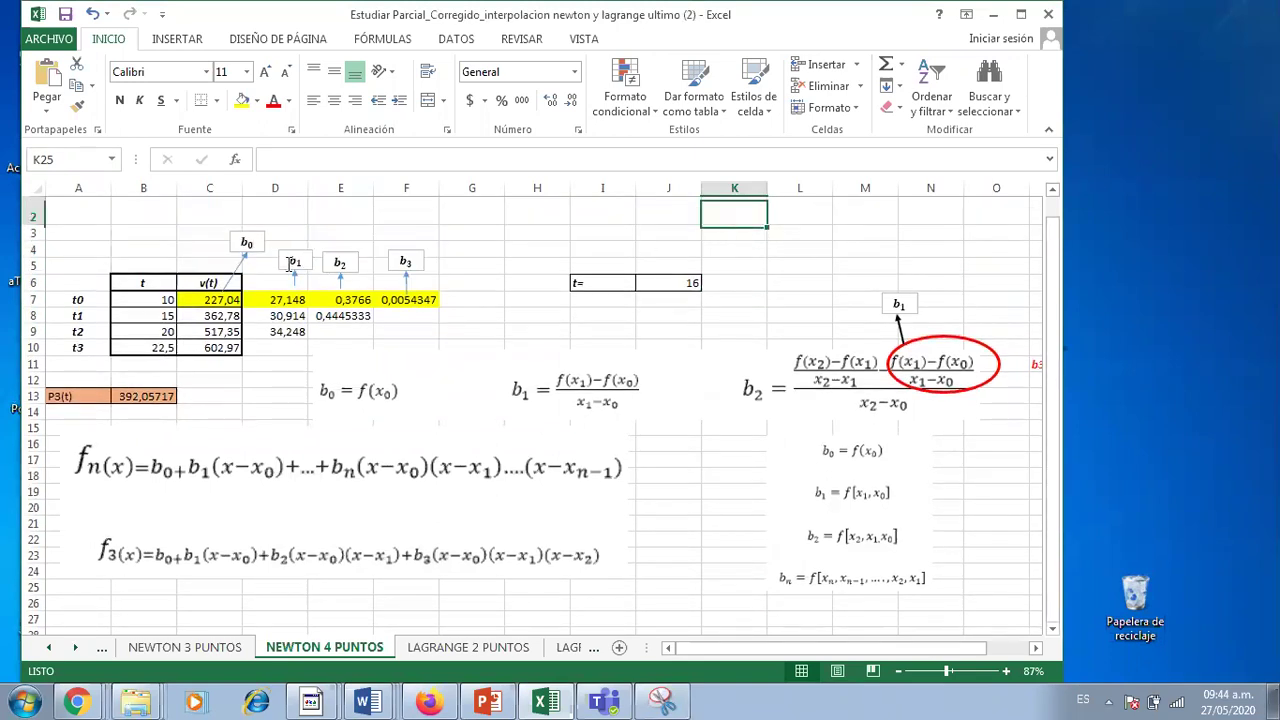
left_click(476, 247)
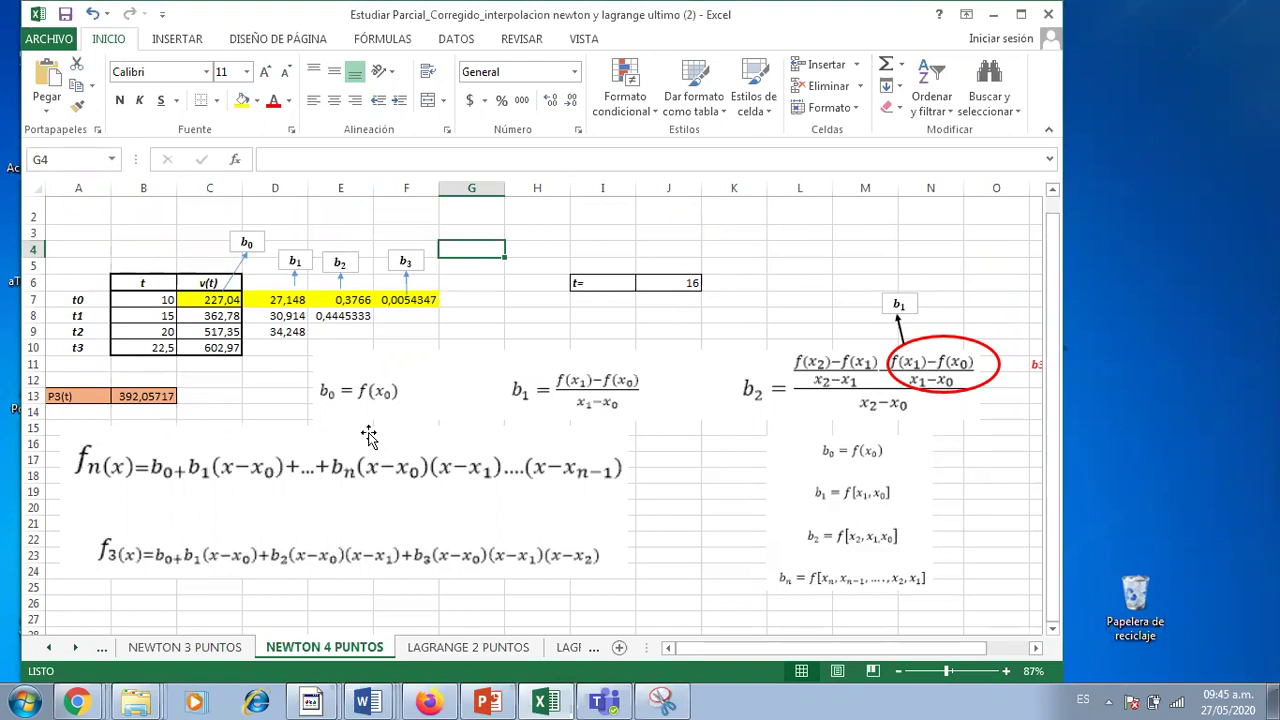
left_click(305, 279)
left_click(290, 302)
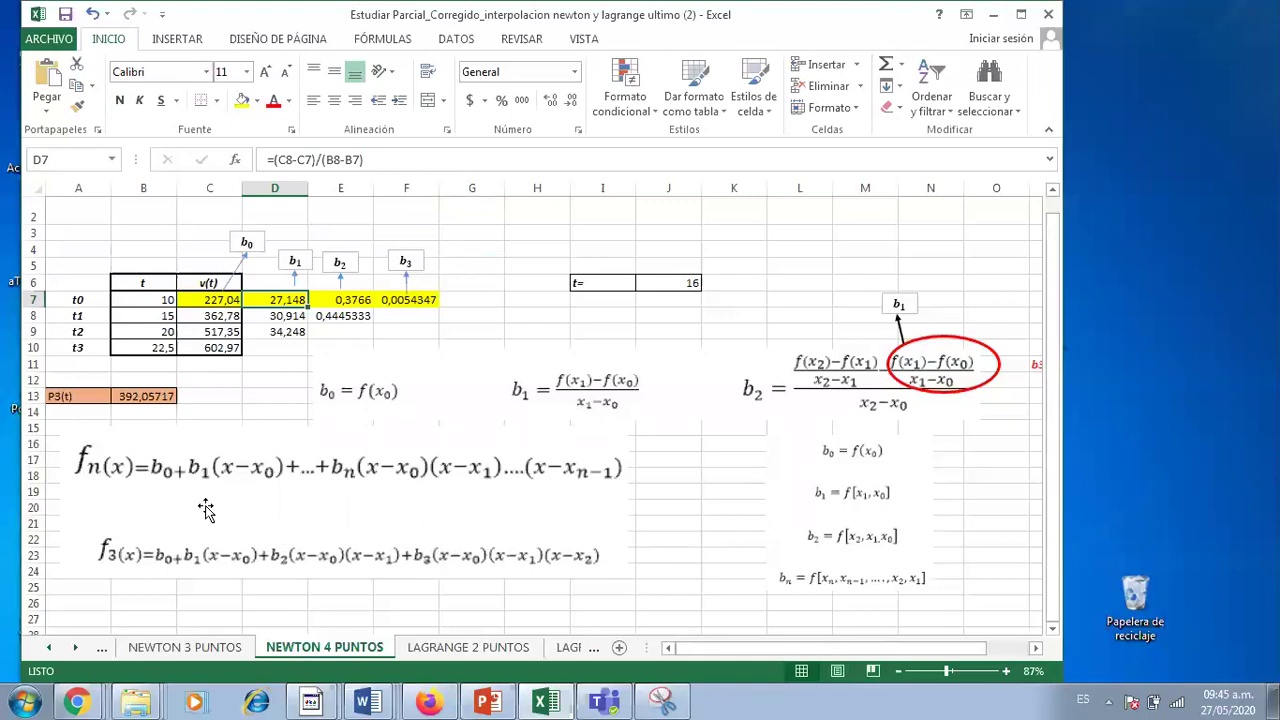
Inspect the P3(t) formula in B13, the coefficient formulas image and the t value in J6.
left_click(157, 396)
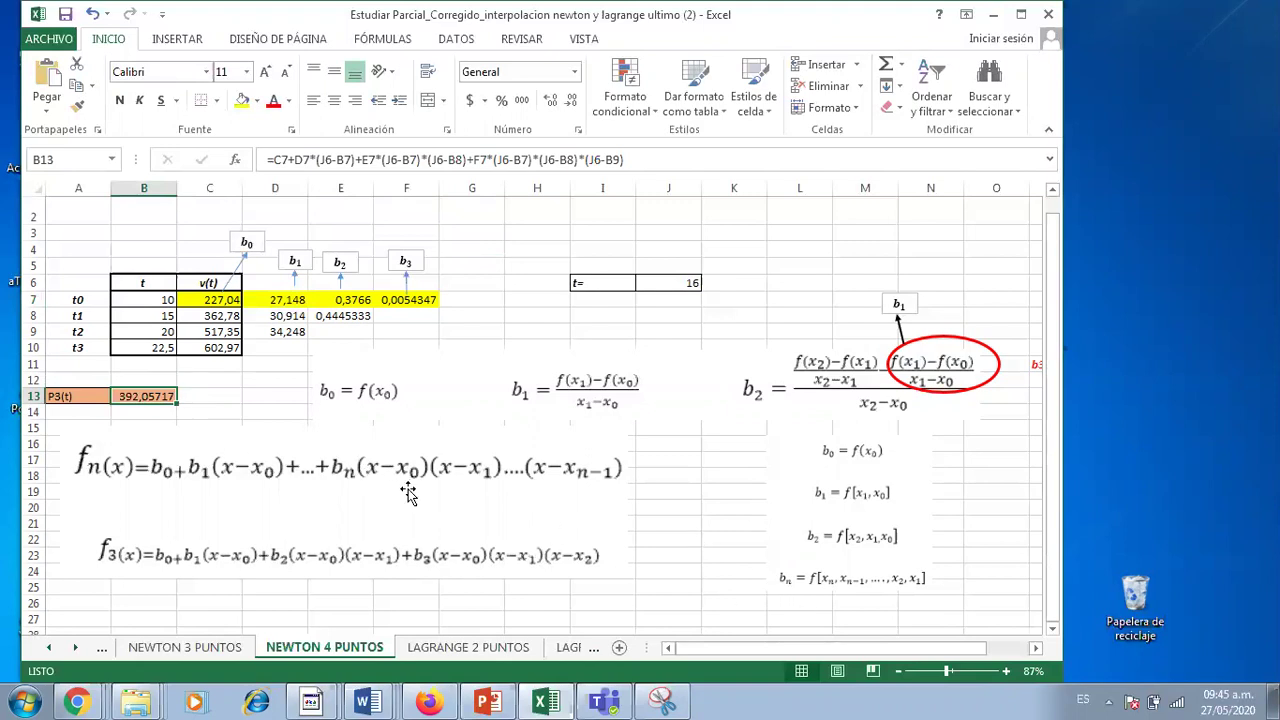
left_click(436, 355)
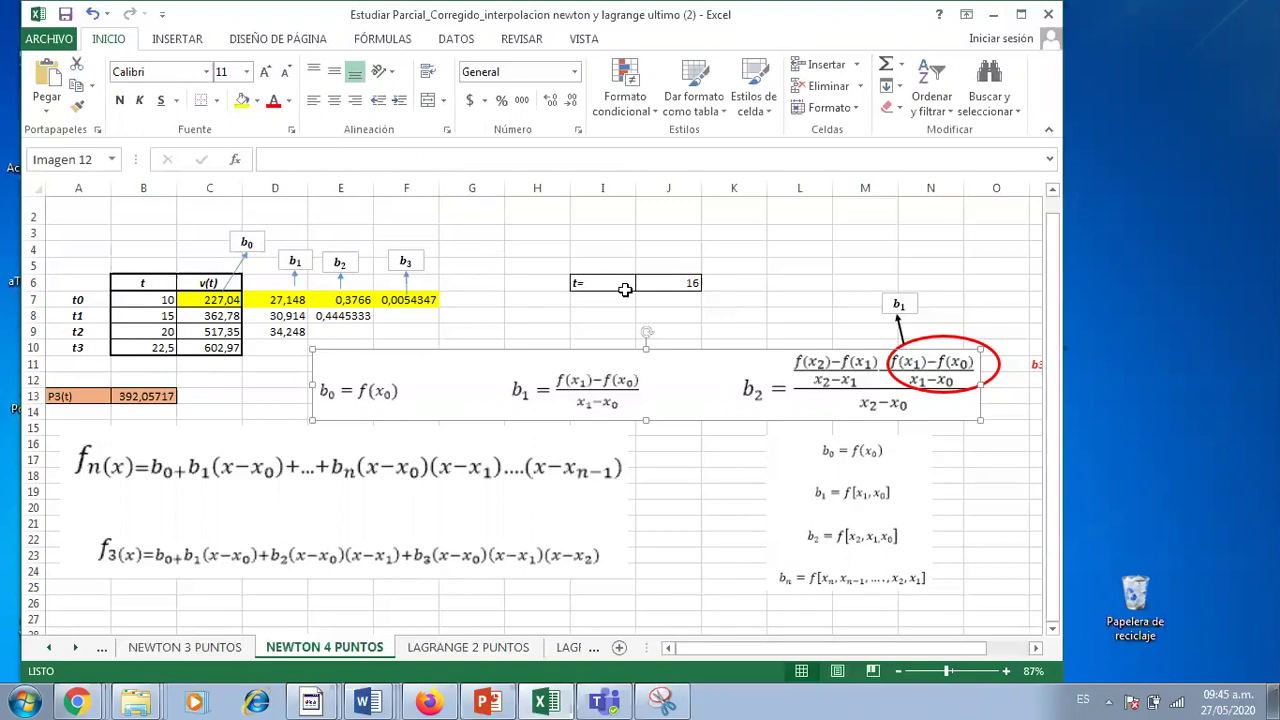
left_click(668, 281)
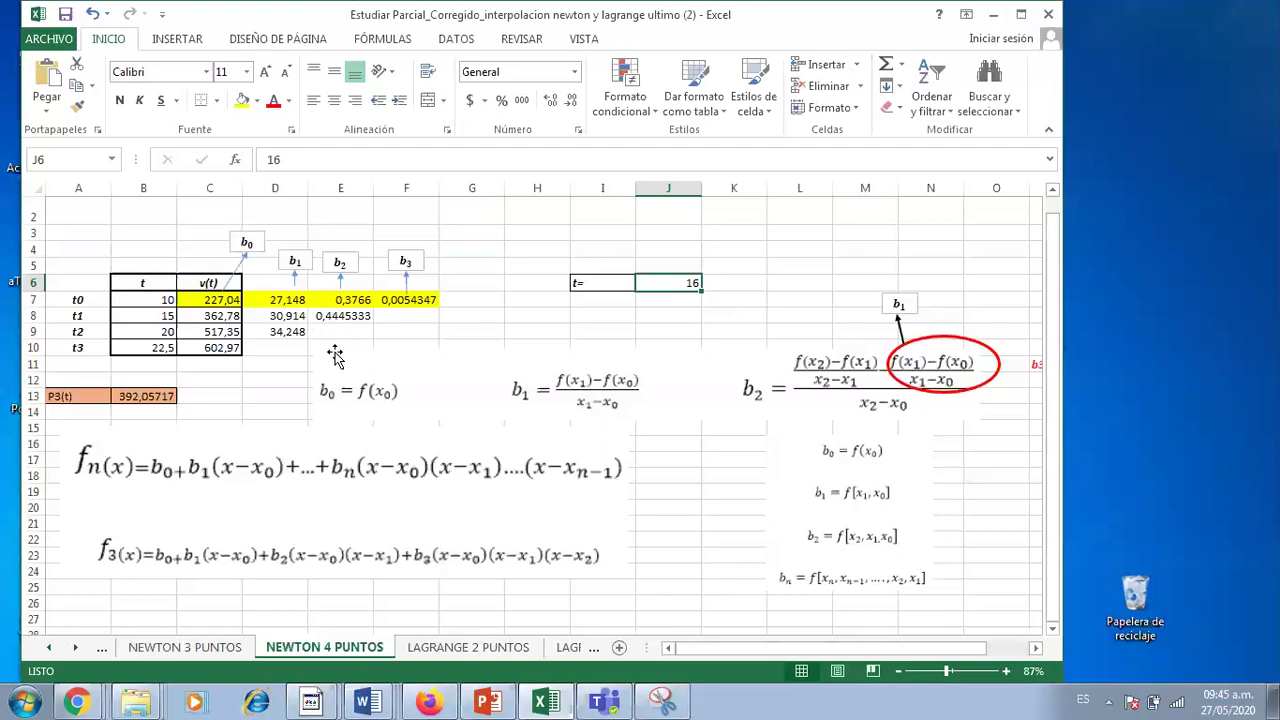
Point out the b0 and b1 coefficient formulas and the first velocity value in C7.
left_click(347, 405)
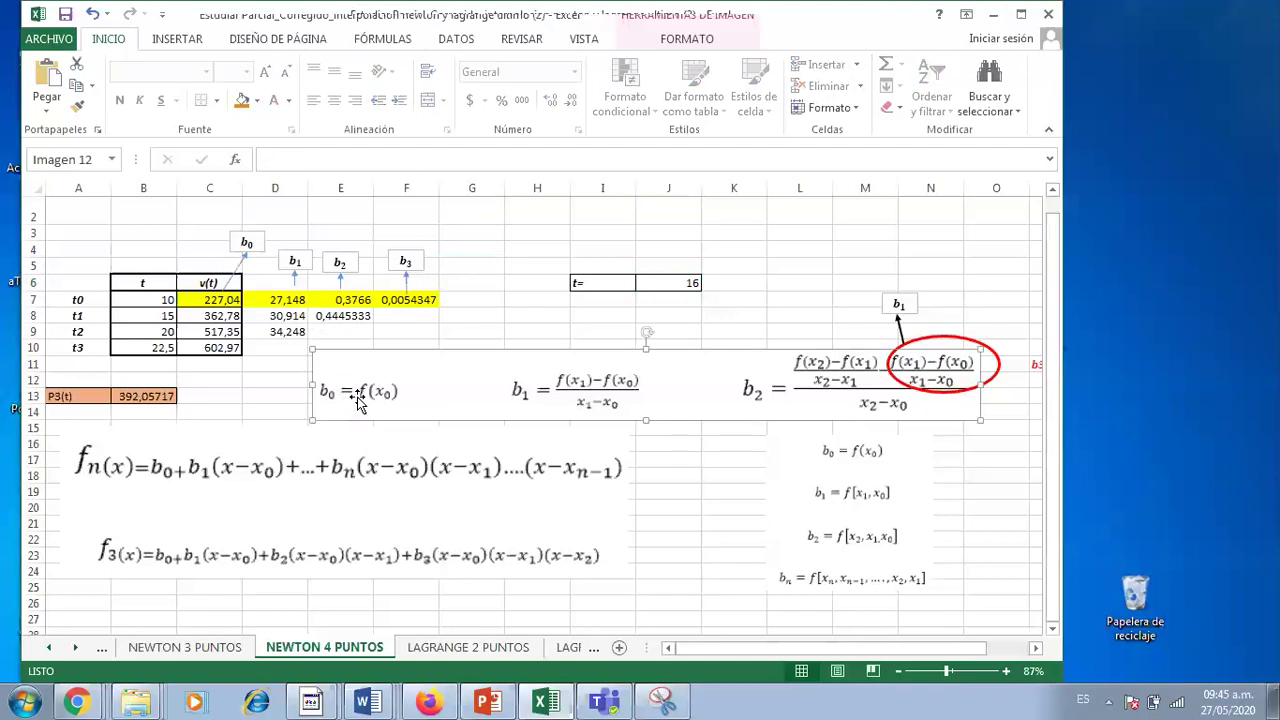
left_click(224, 299)
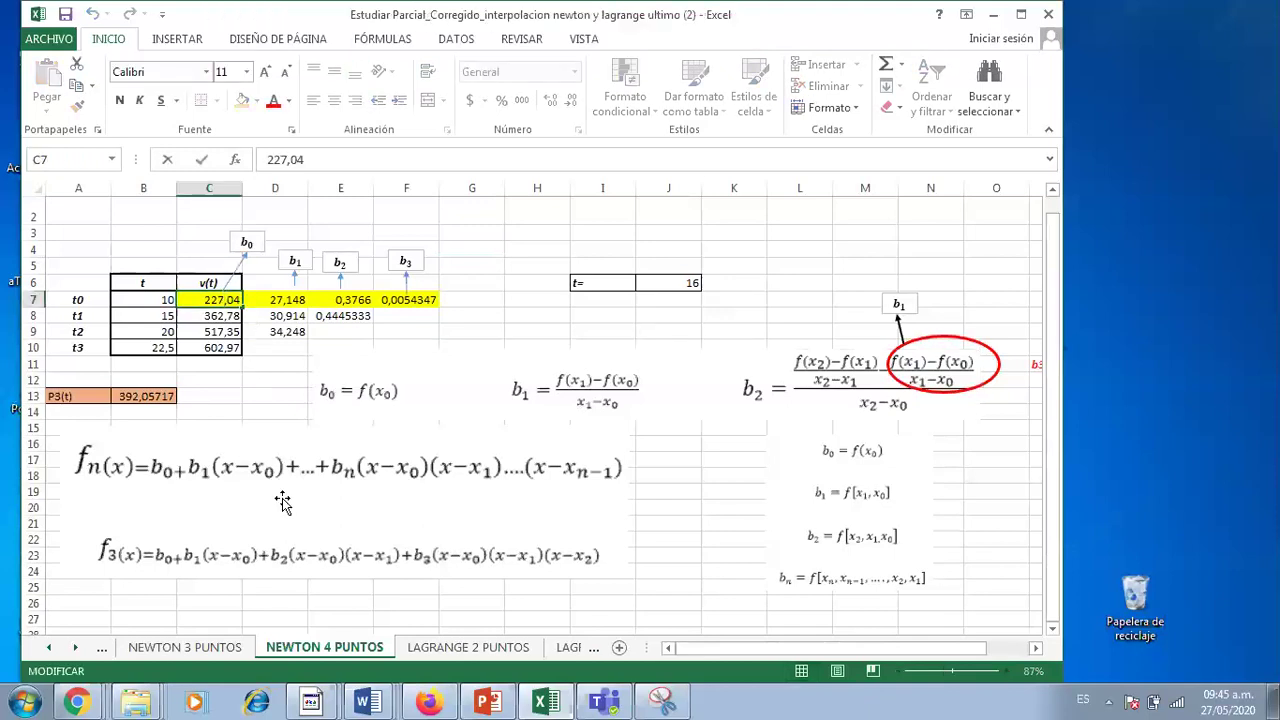
left_click(558, 405)
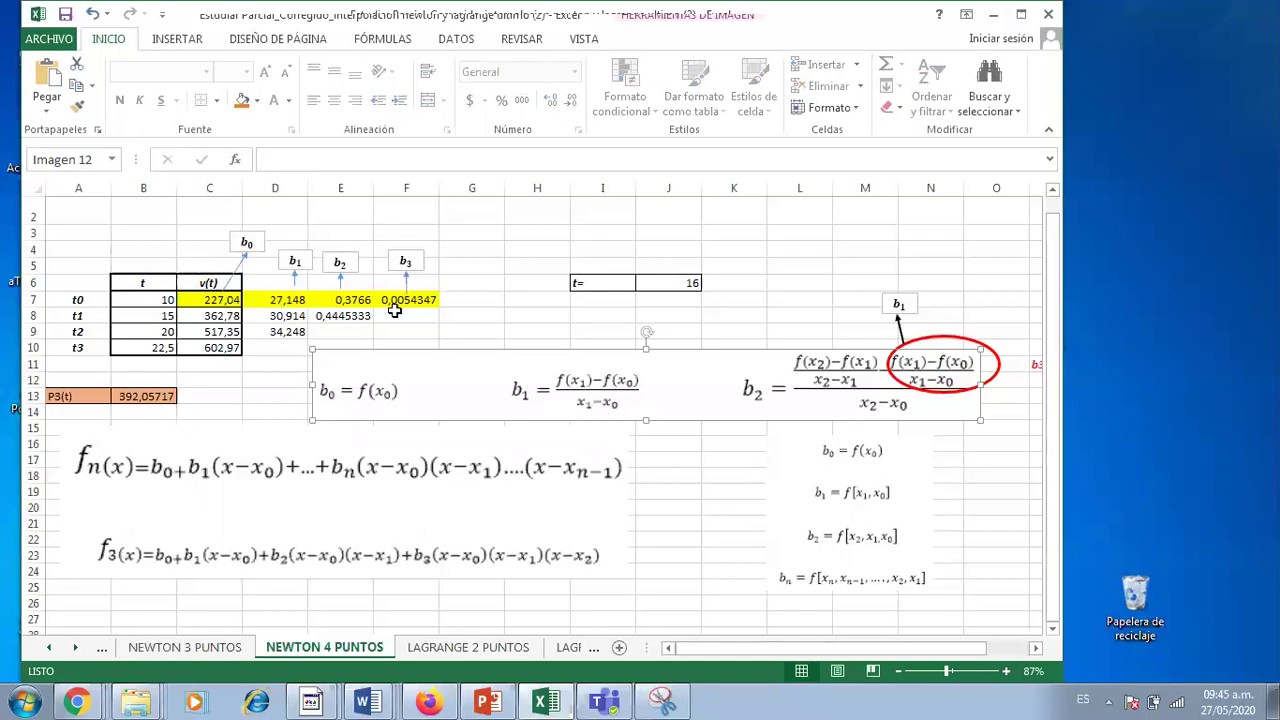
Enter the label B1= in the empty cell K3 above the coefficient formulas.
left_click(745, 232)
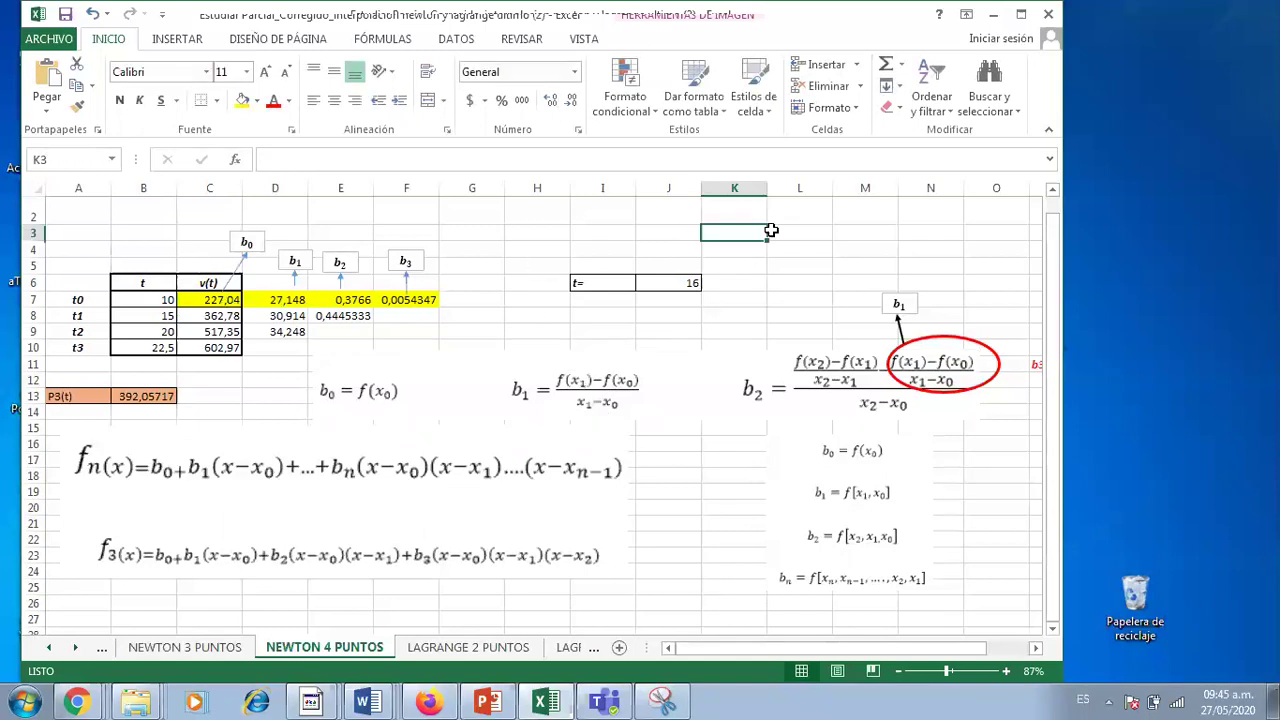
type("B1")
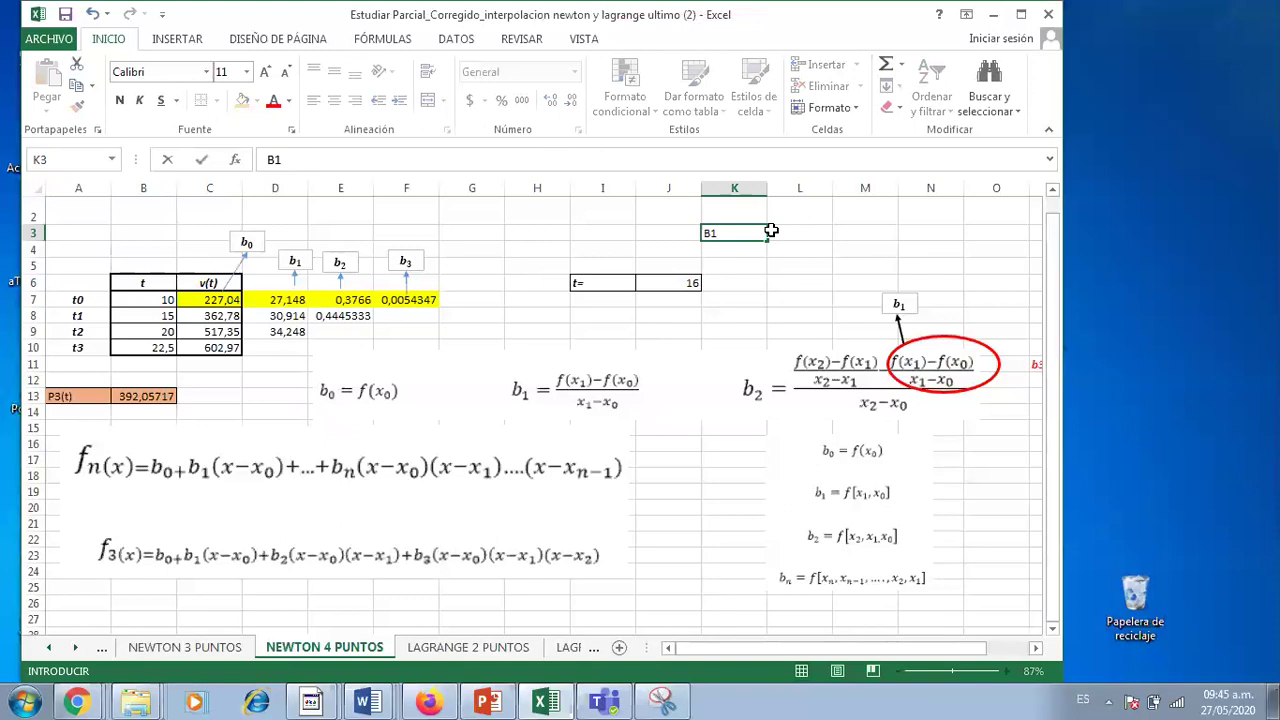
type("=")
Start the b1 calculation in L3 with the velocity difference =(C8-C7) as numerator, followed by a division sign.
left_click(771, 231)
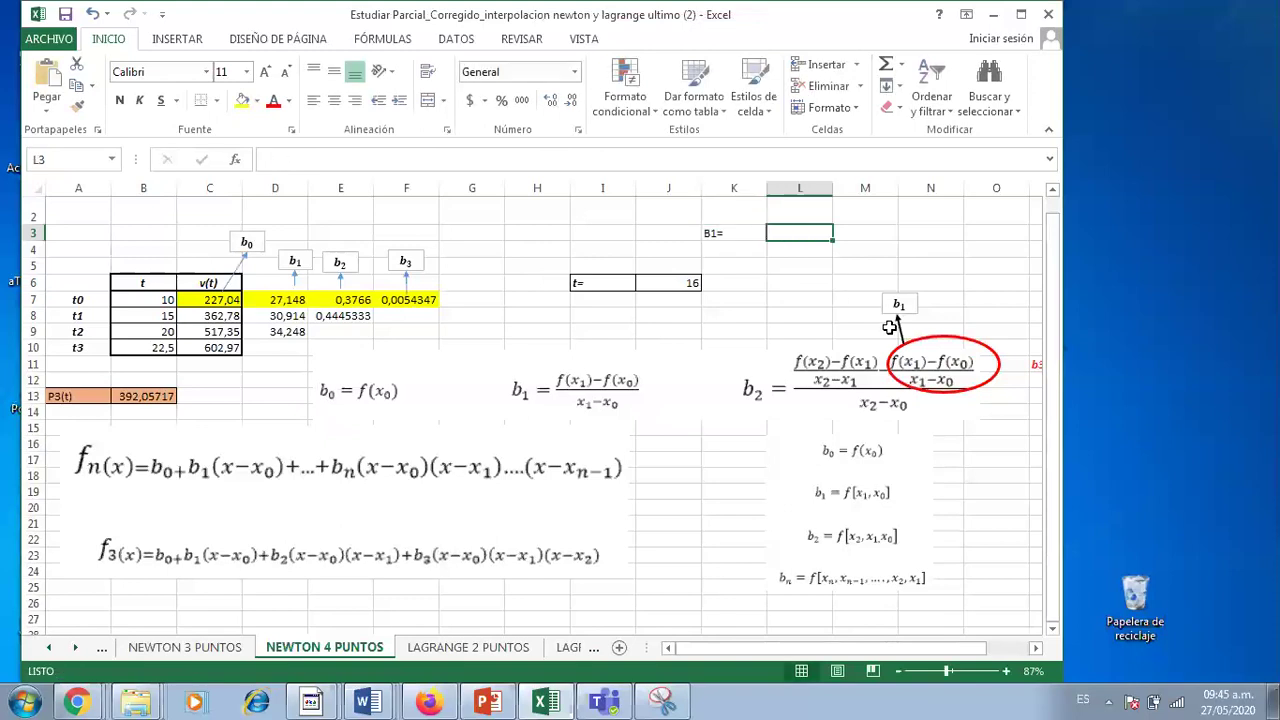
type("=")
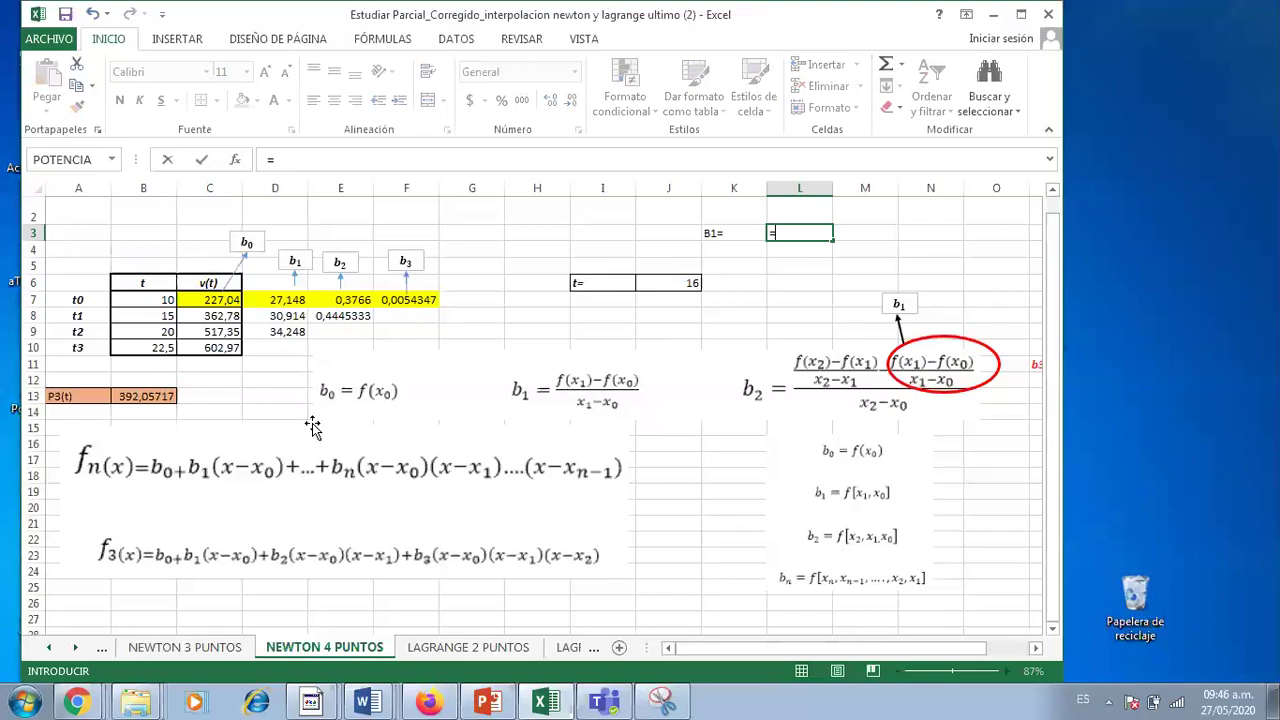
left_click(213, 316)
type("-")
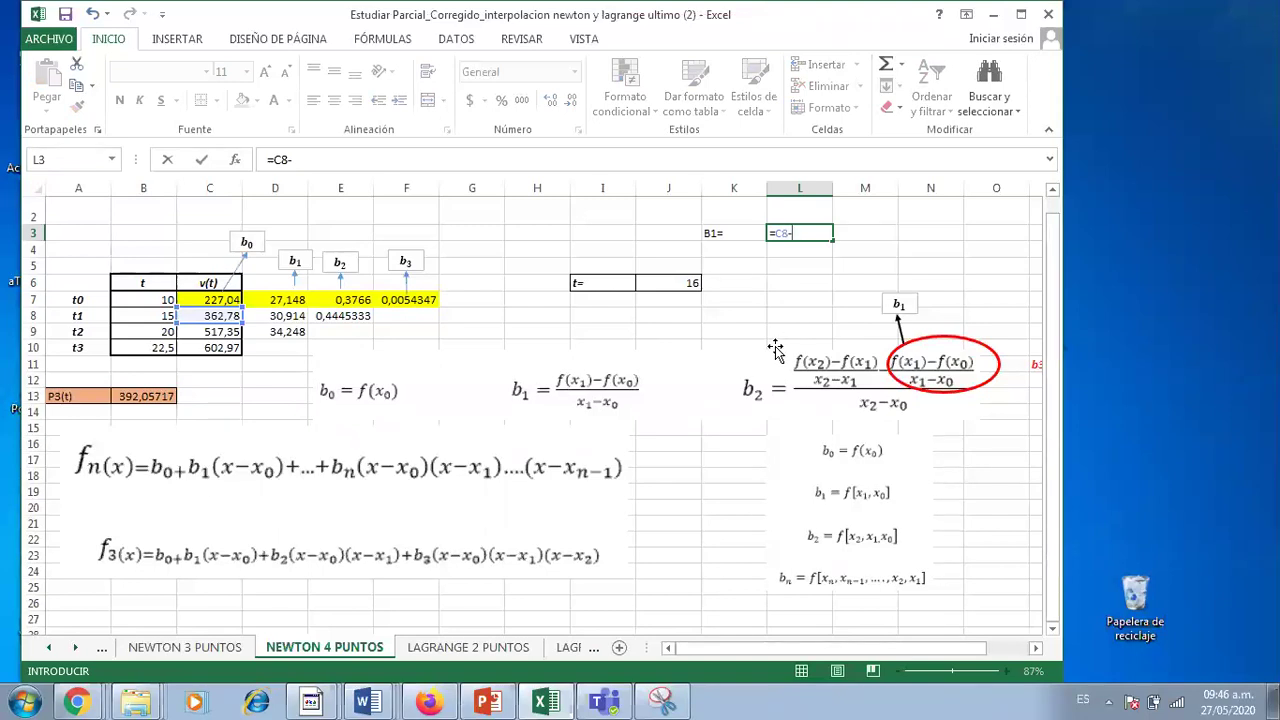
left_click(193, 298)
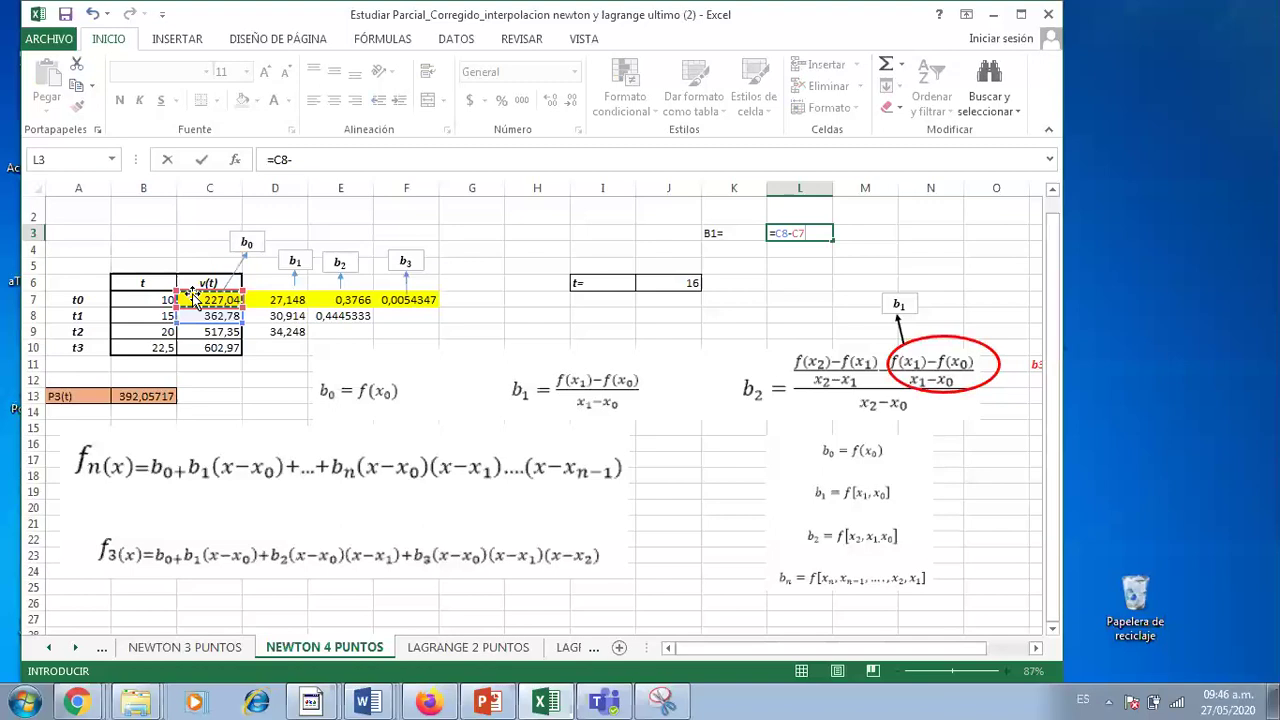
left_click(773, 236)
type("/")
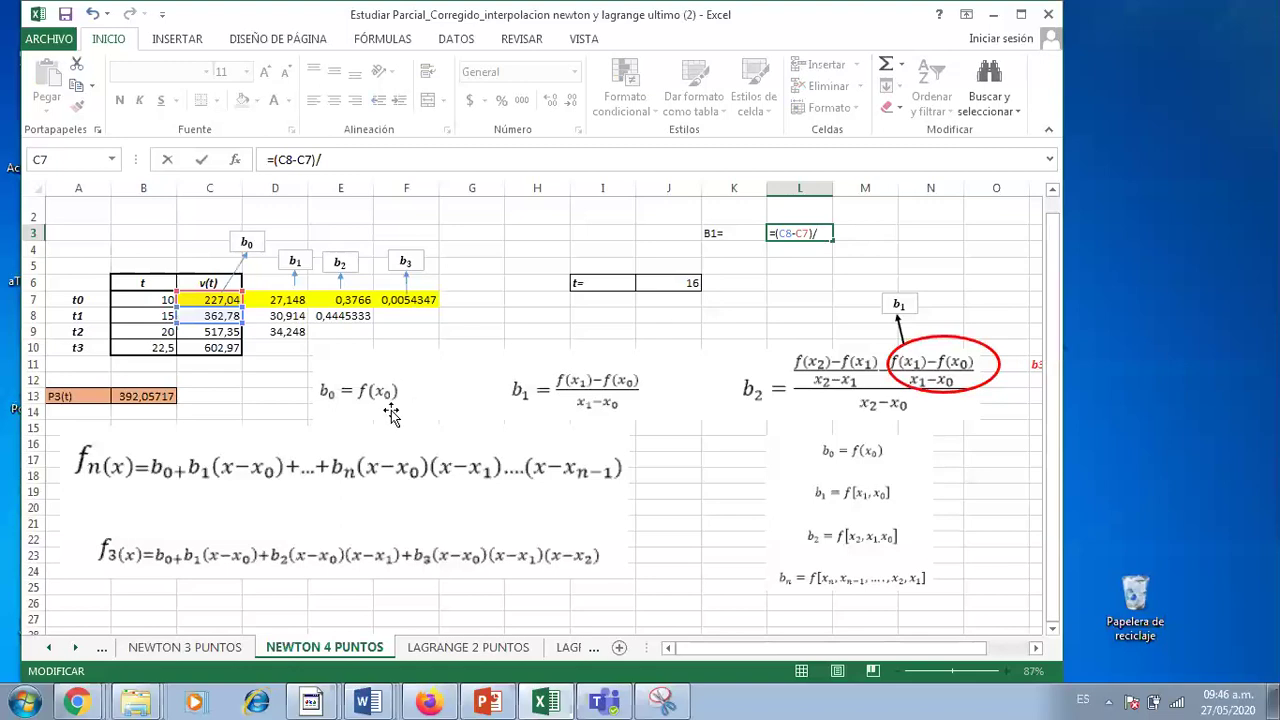
Complete the b1 formula in L3 with the time difference (B8-B7) as denominator.
left_click(157, 316)
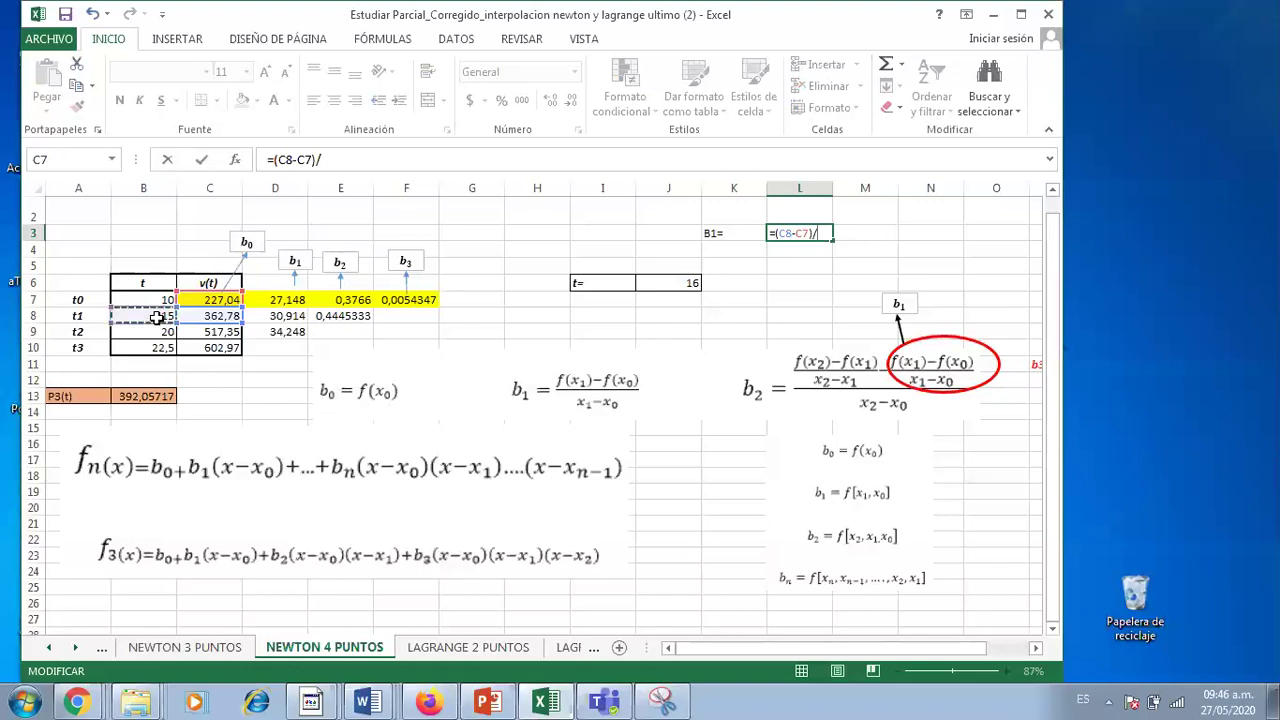
type("-")
left_click(132, 298)
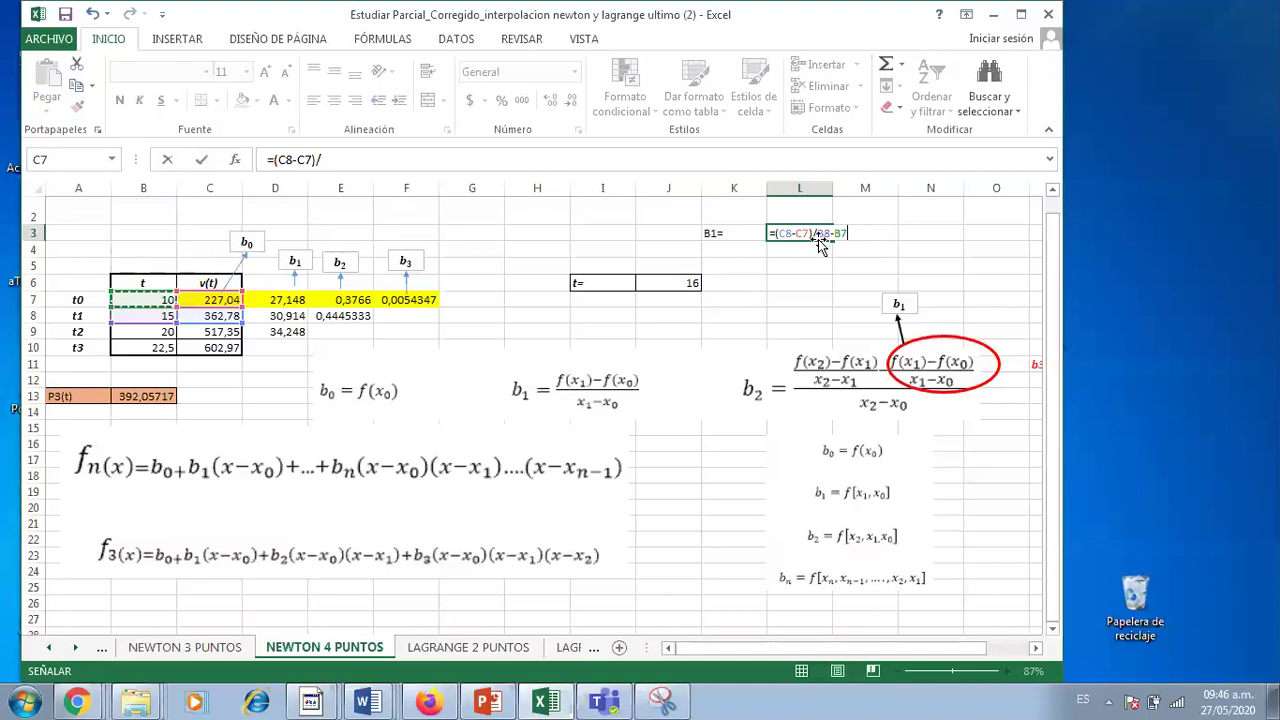
left_click(819, 233)
type("(")
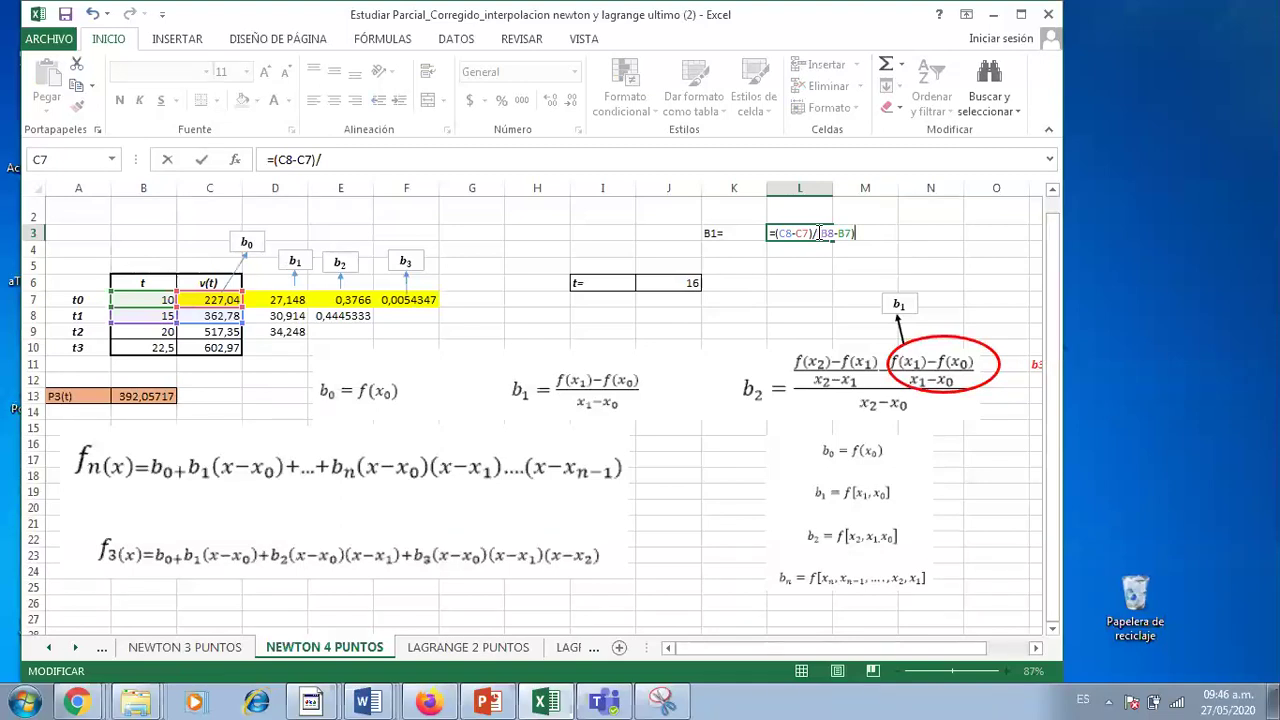
key("End")
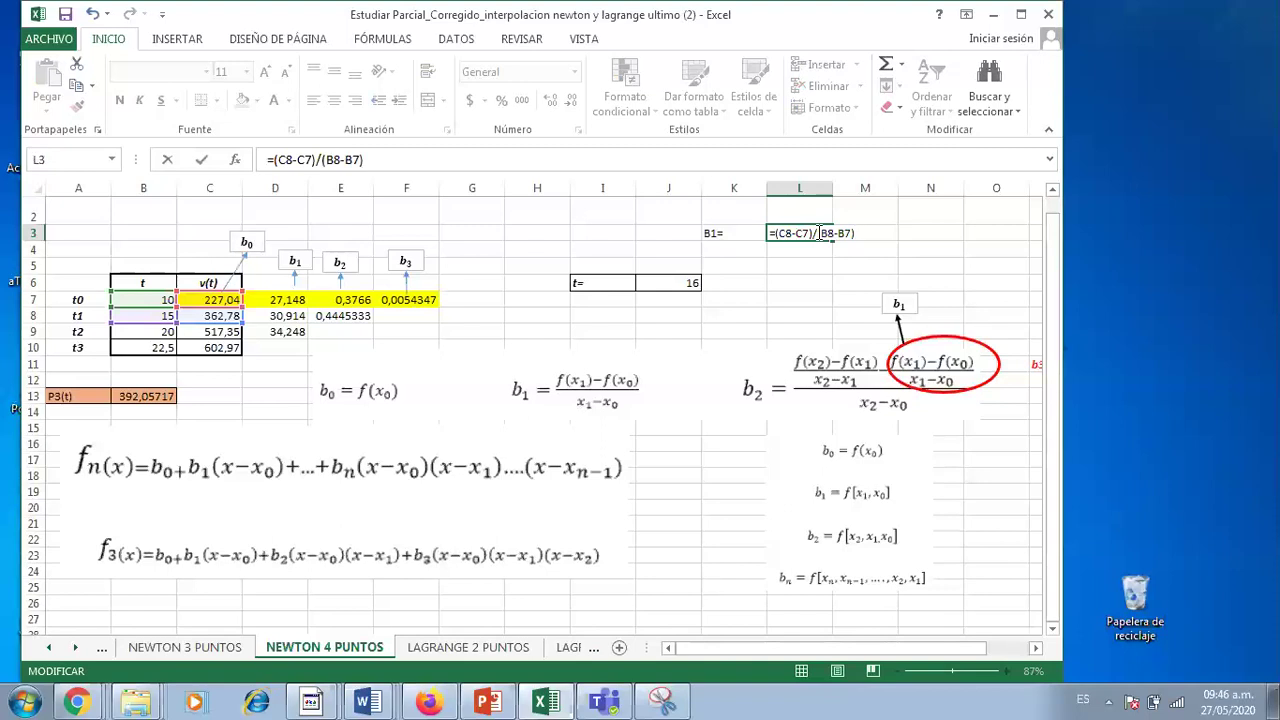
key("Return")
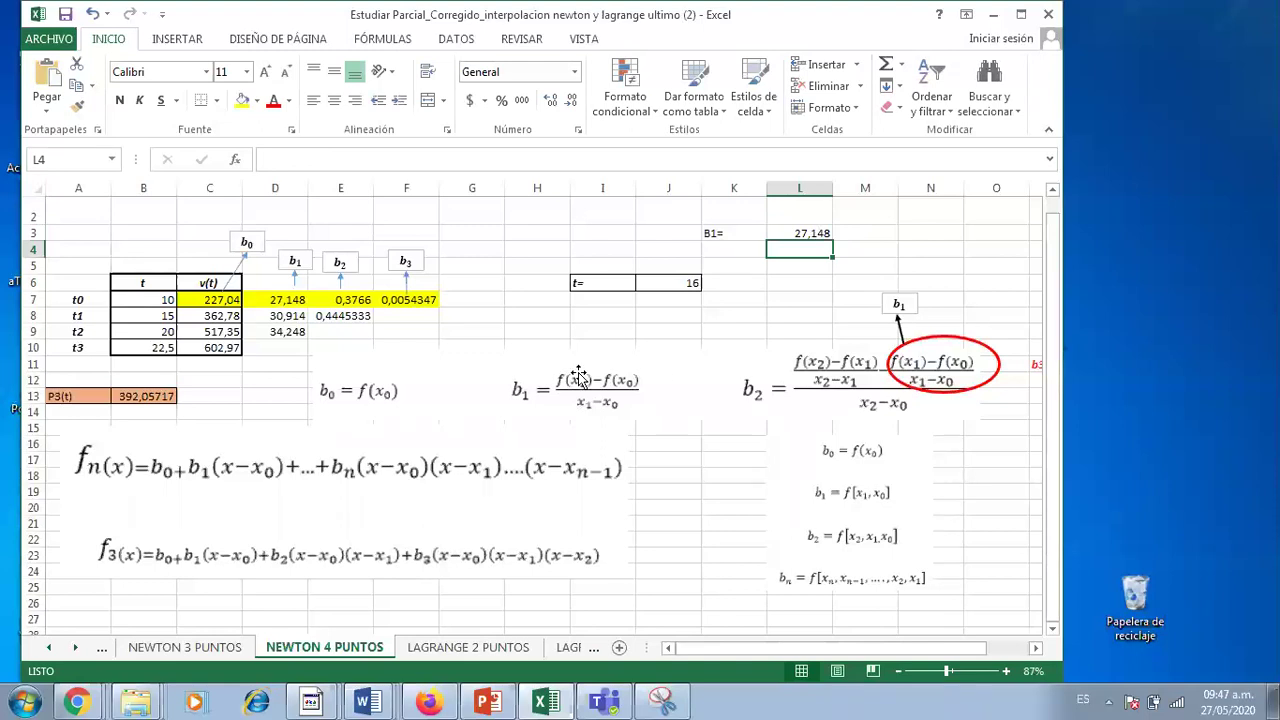
Highlight L3 in yellow for comparison with D7, and clear the trial B1 calculation from K3:L3.
left_click(815, 233)
left_click(244, 100)
left_click(276, 296)
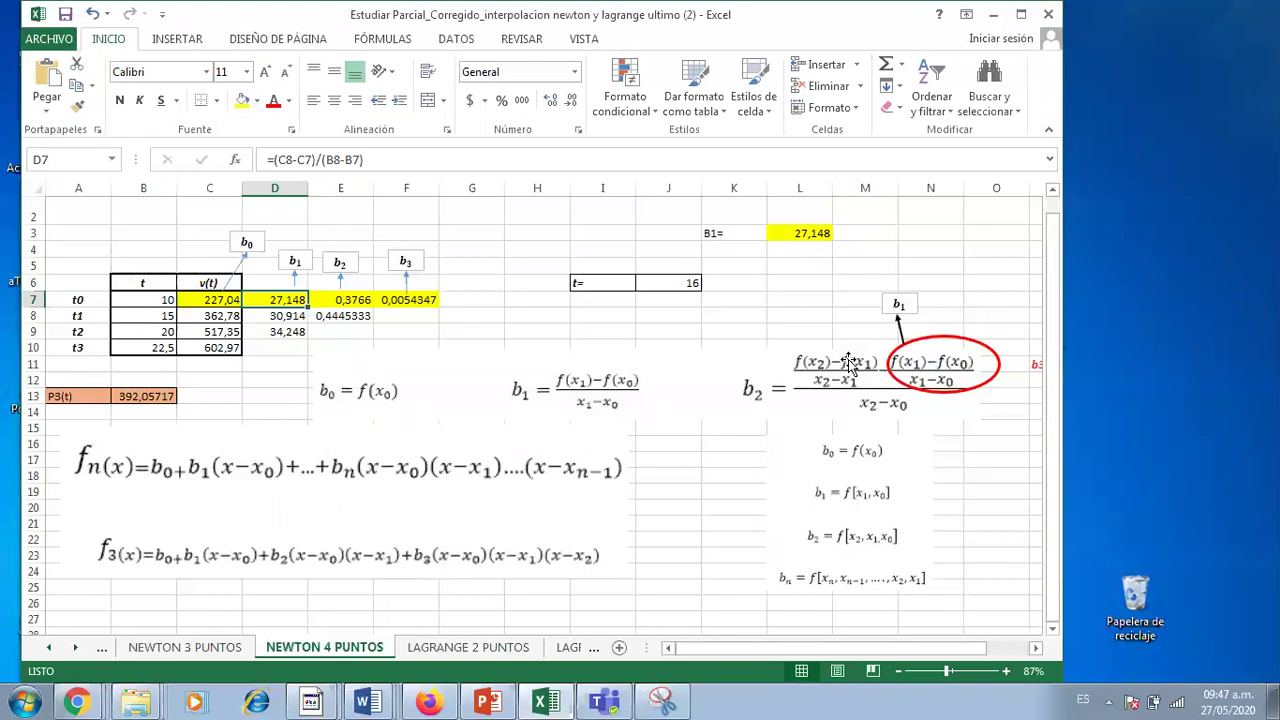
left_click_drag(726, 220, 830, 240)
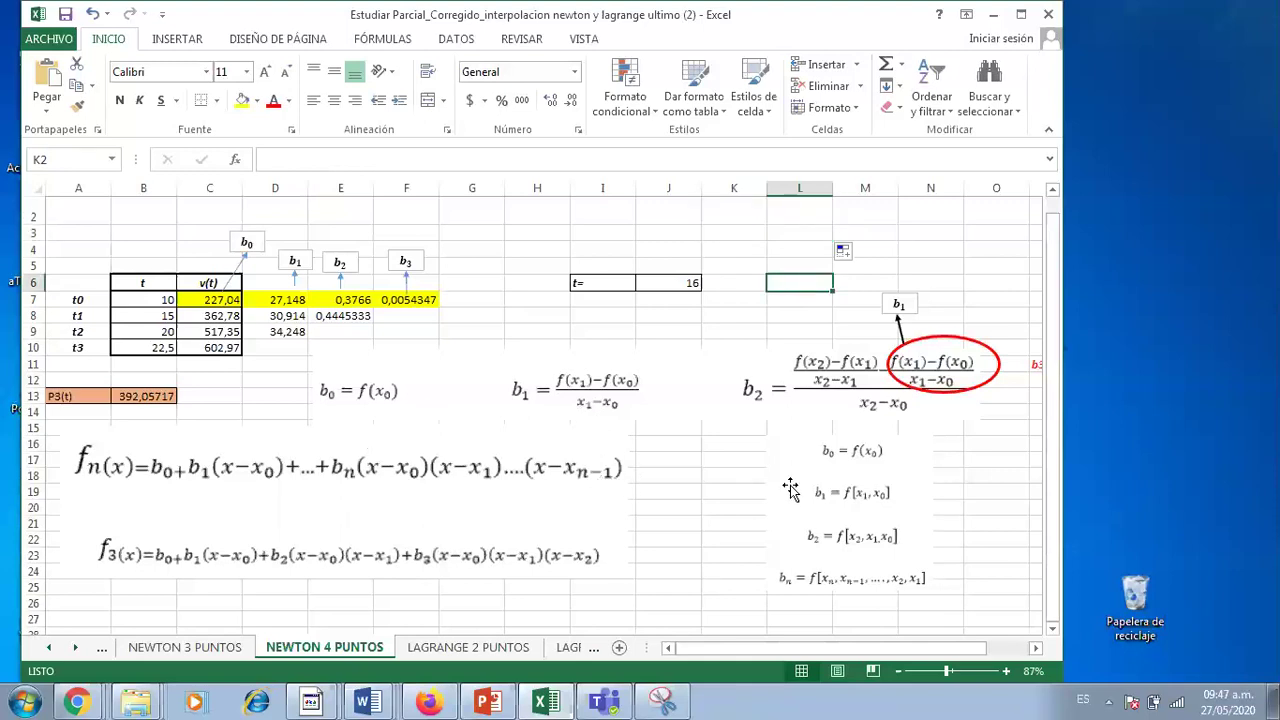
Examine the b3=? note in P11 and the b3 coefficient formula in F7.
left_click_drag(772, 651, 895, 543)
left_click(928, 378)
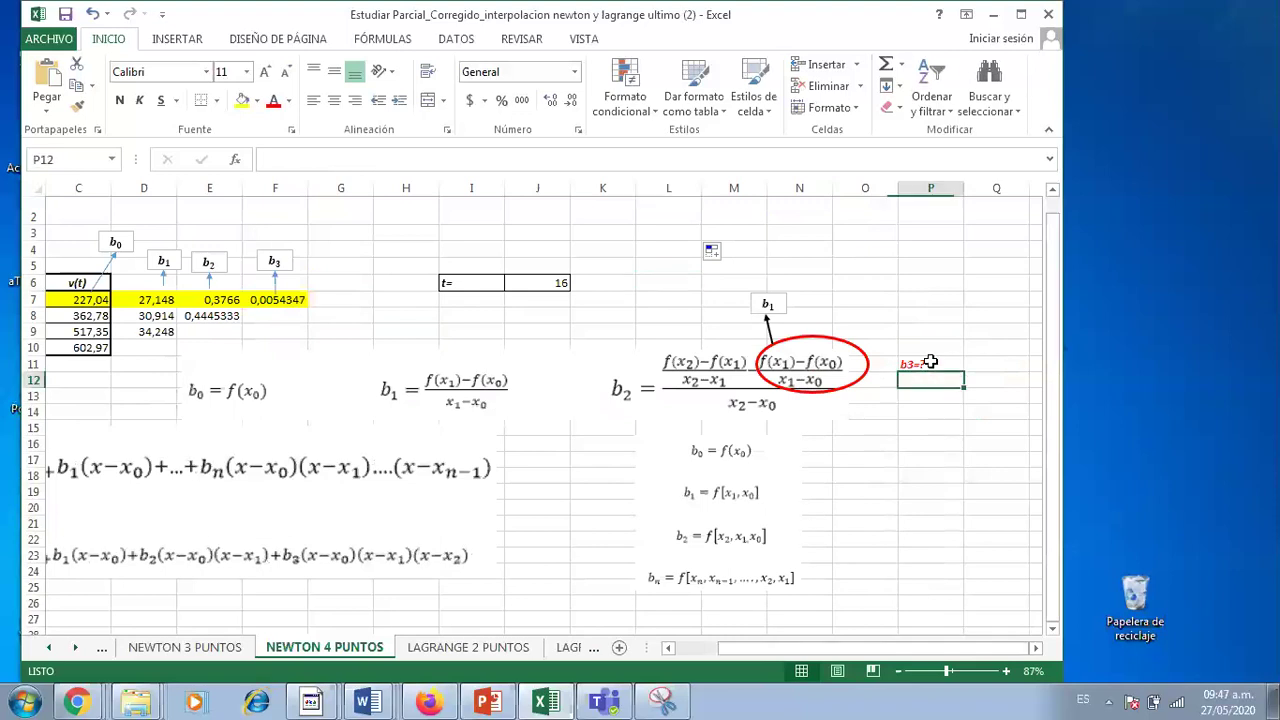
left_click(930, 362)
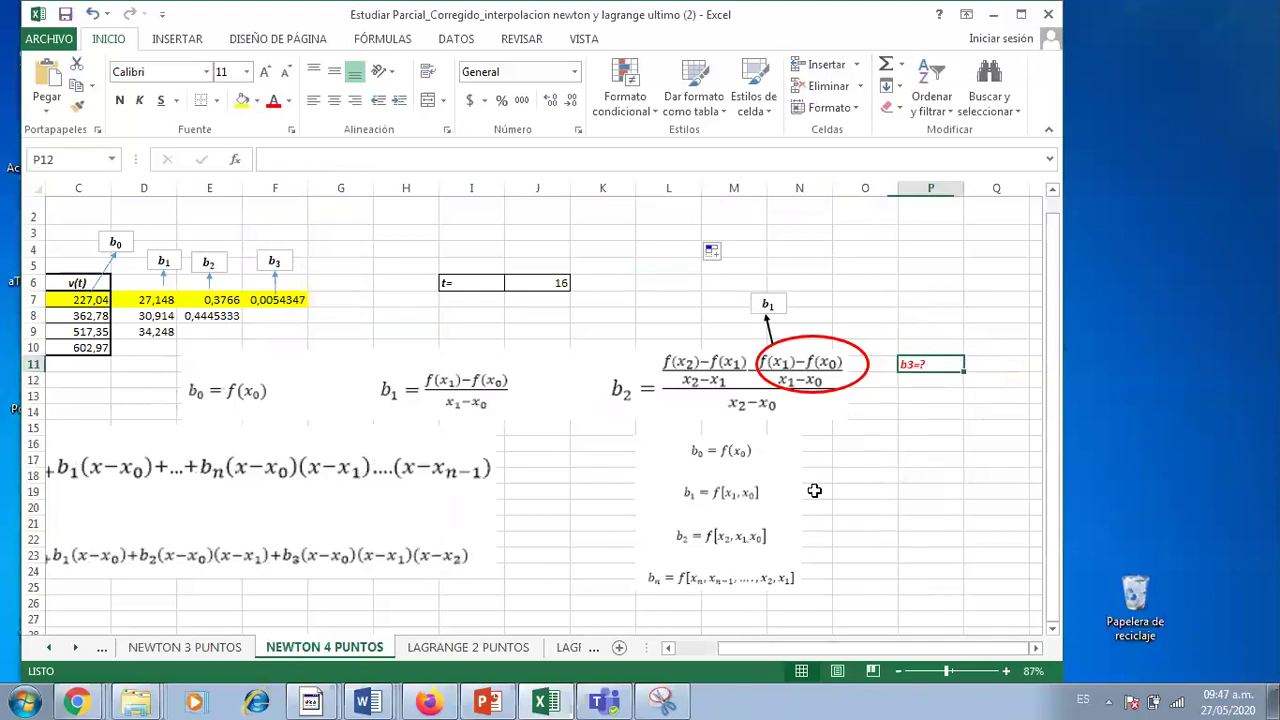
left_click_drag(836, 651, 727, 648)
left_click(280, 302)
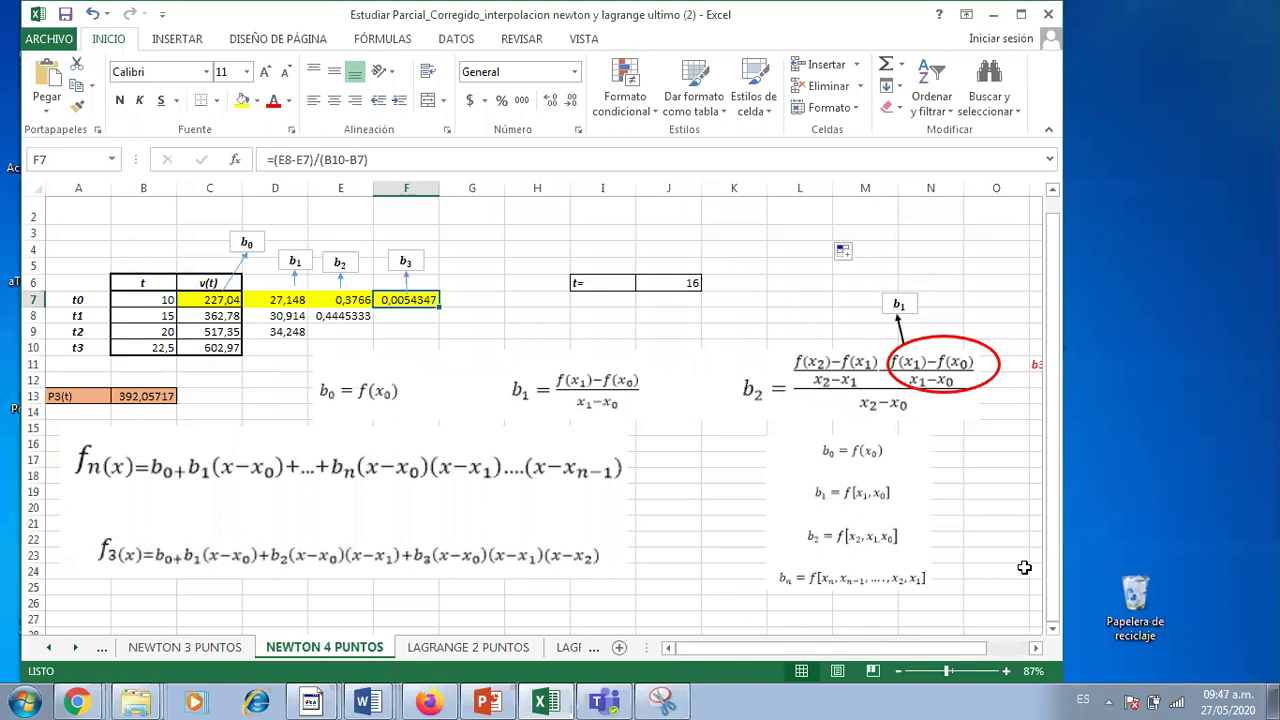
Compare the f3(x) polynomial image with the references used in the P3(t) formula in B13.
left_click(300, 575)
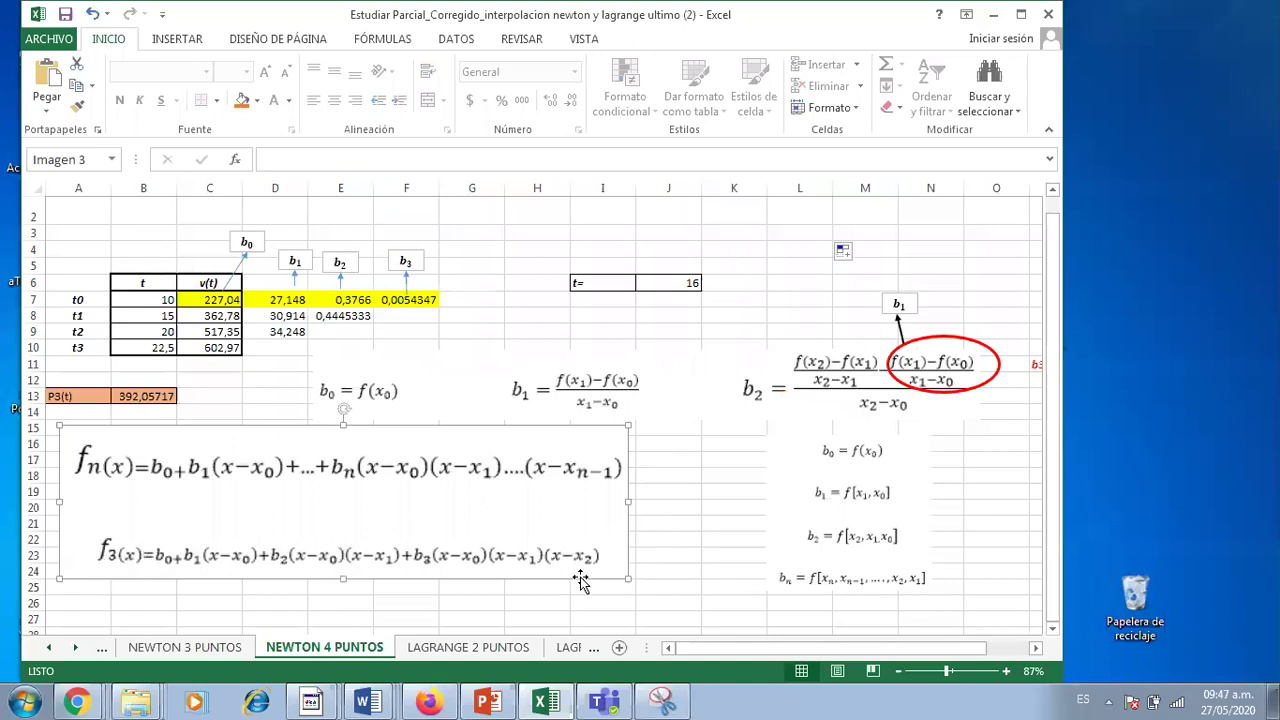
left_click(280, 397)
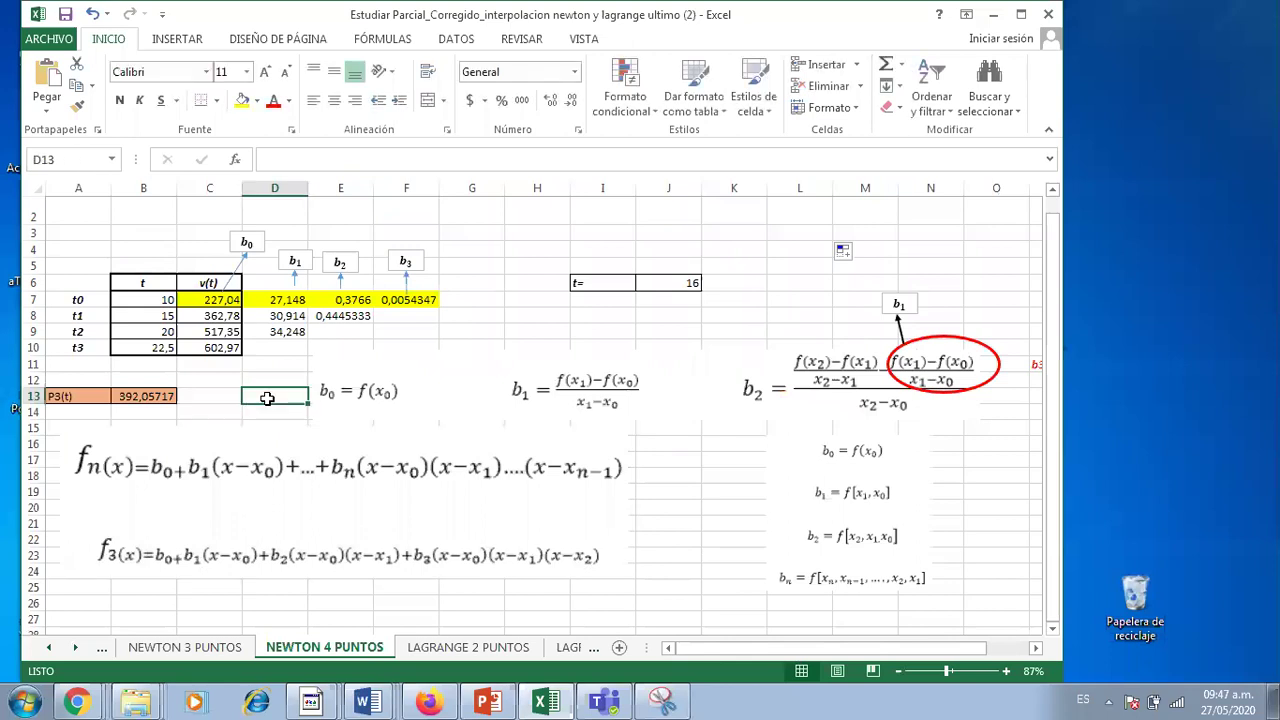
left_click(175, 560)
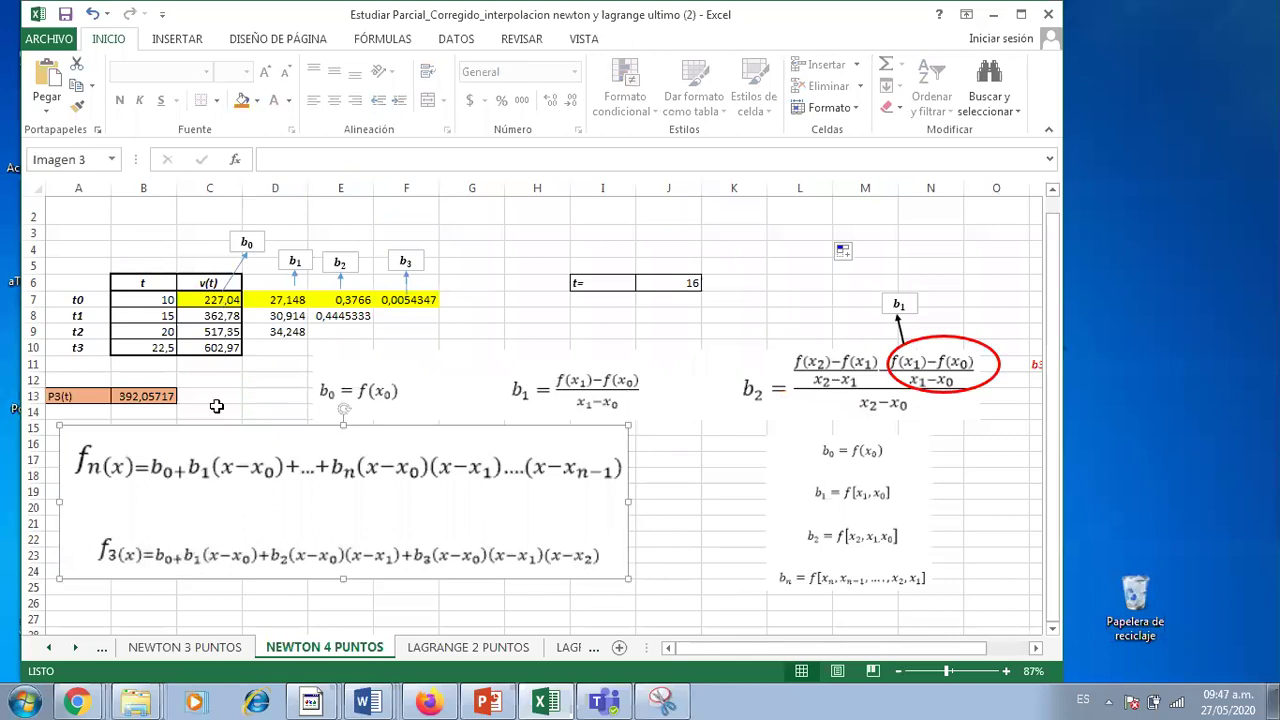
double_click(145, 396)
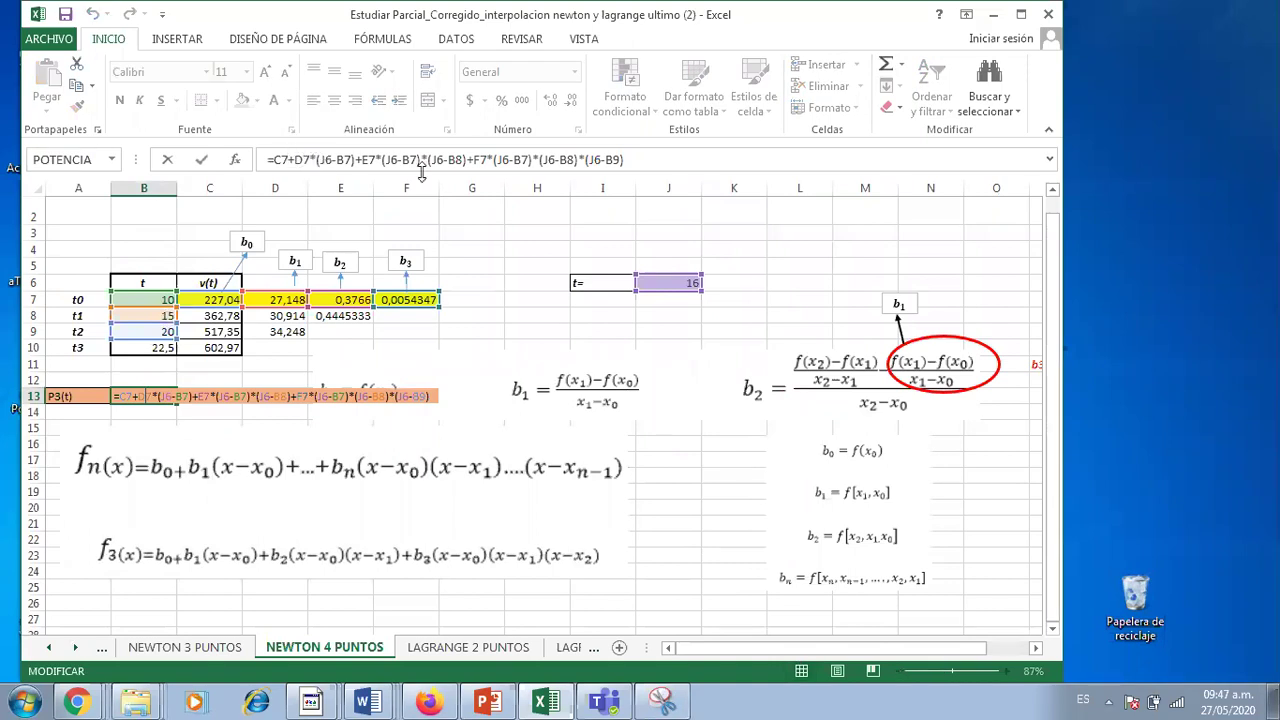
left_click(145, 556)
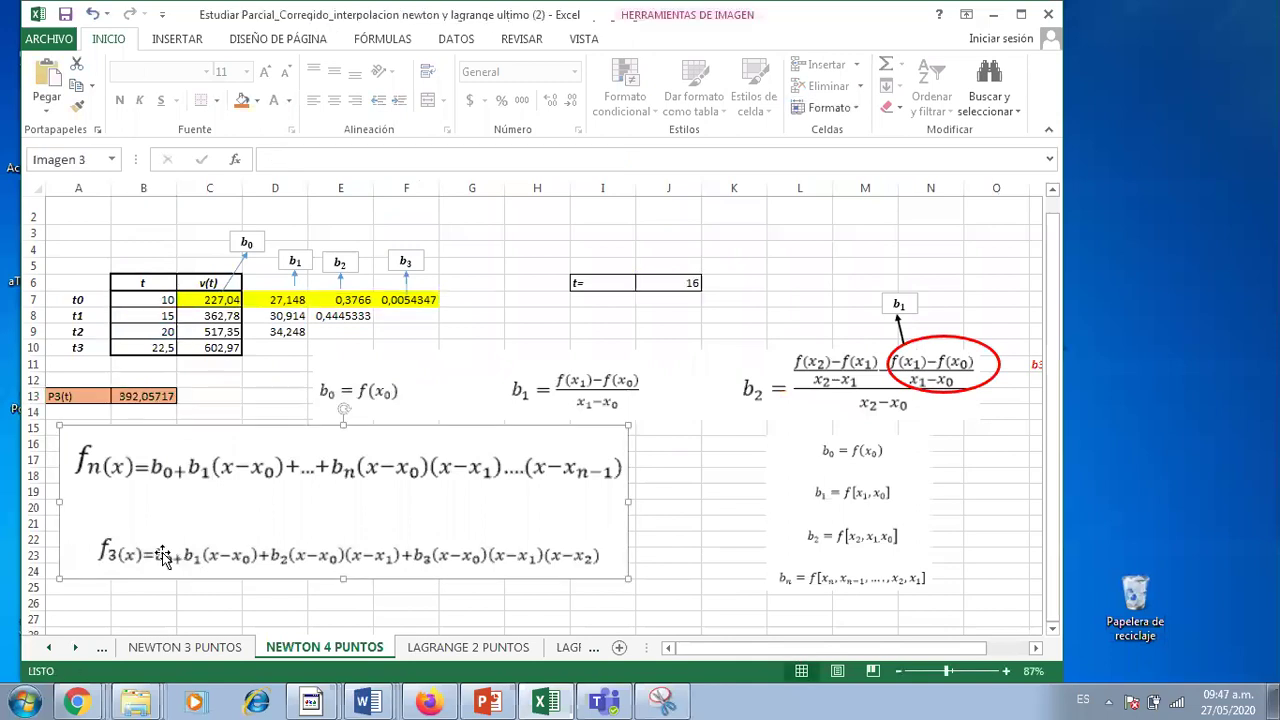
left_click(304, 380)
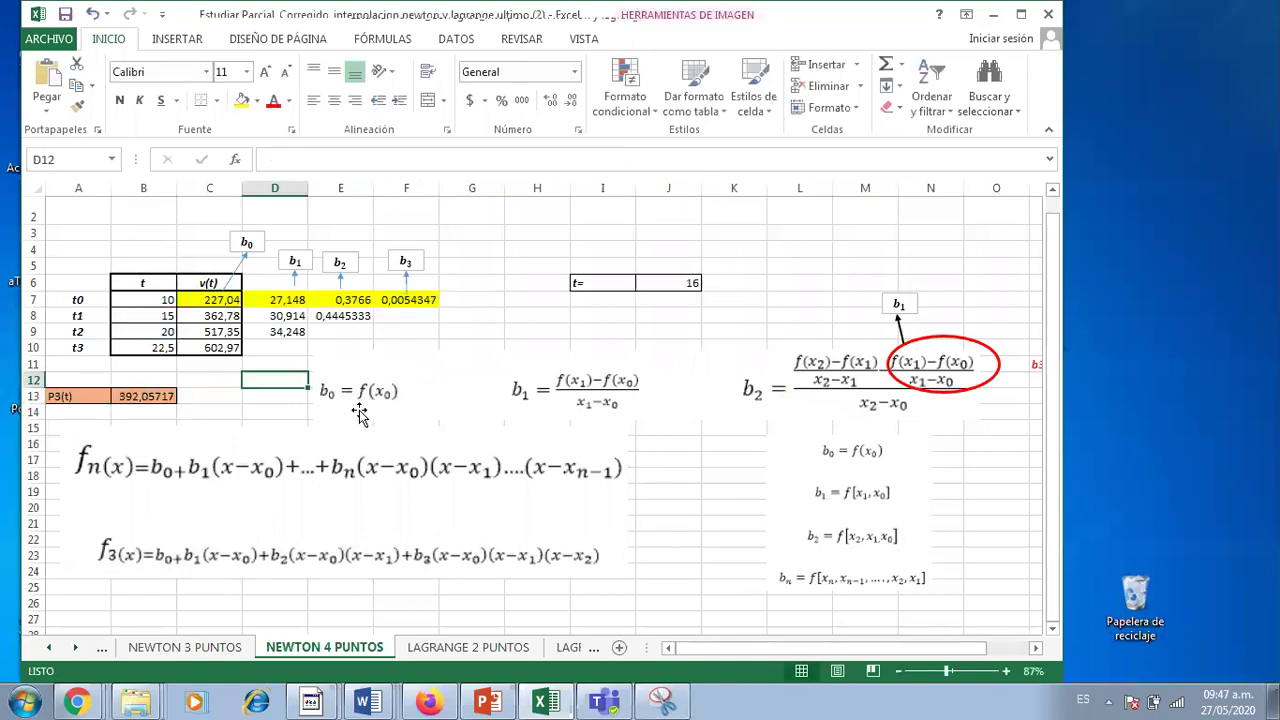
left_click(133, 399)
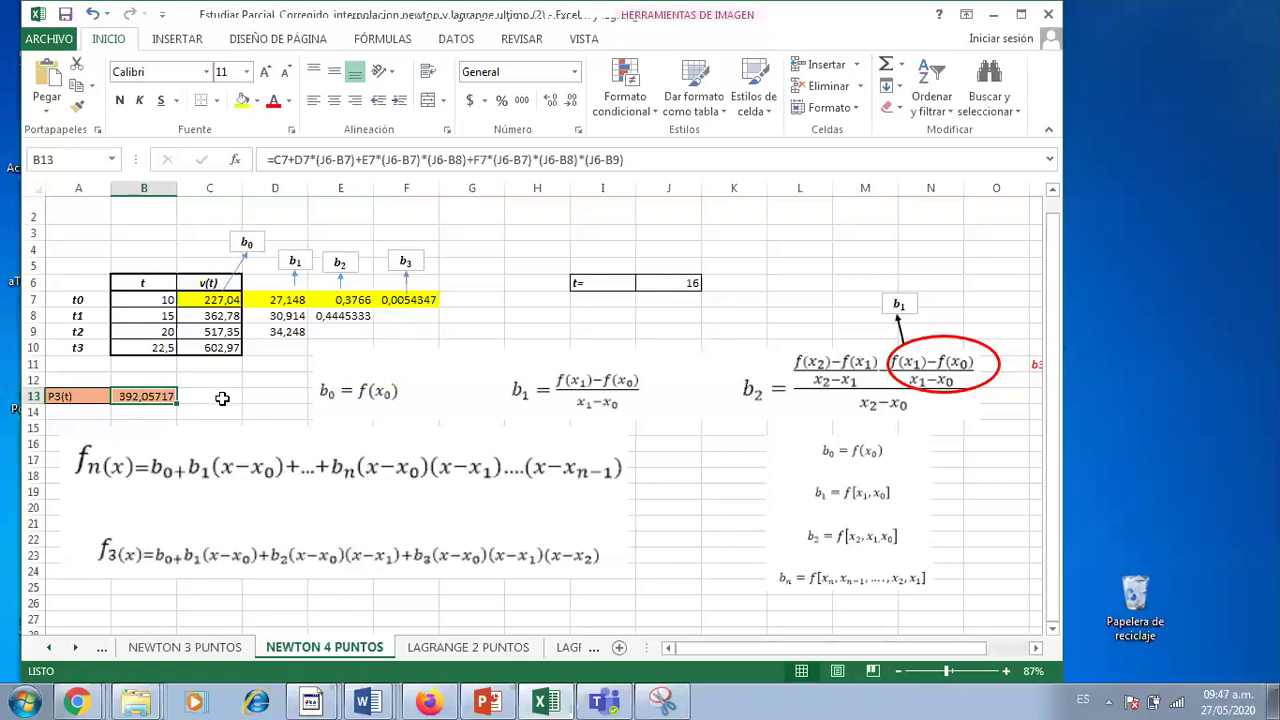
Go to the LAGRANGE 4 PUNTOS sheet and inspect the P3(t) result in J19.
left_click(468, 648)
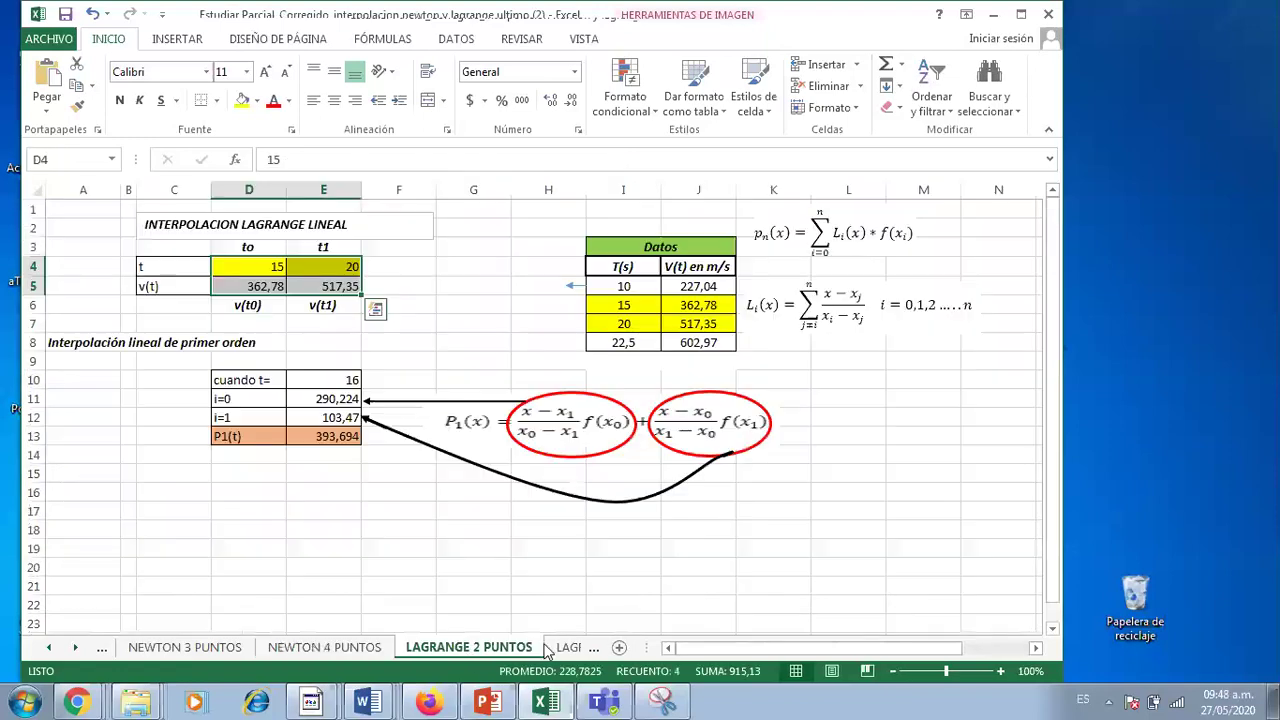
left_click(560, 648)
left_click(533, 650)
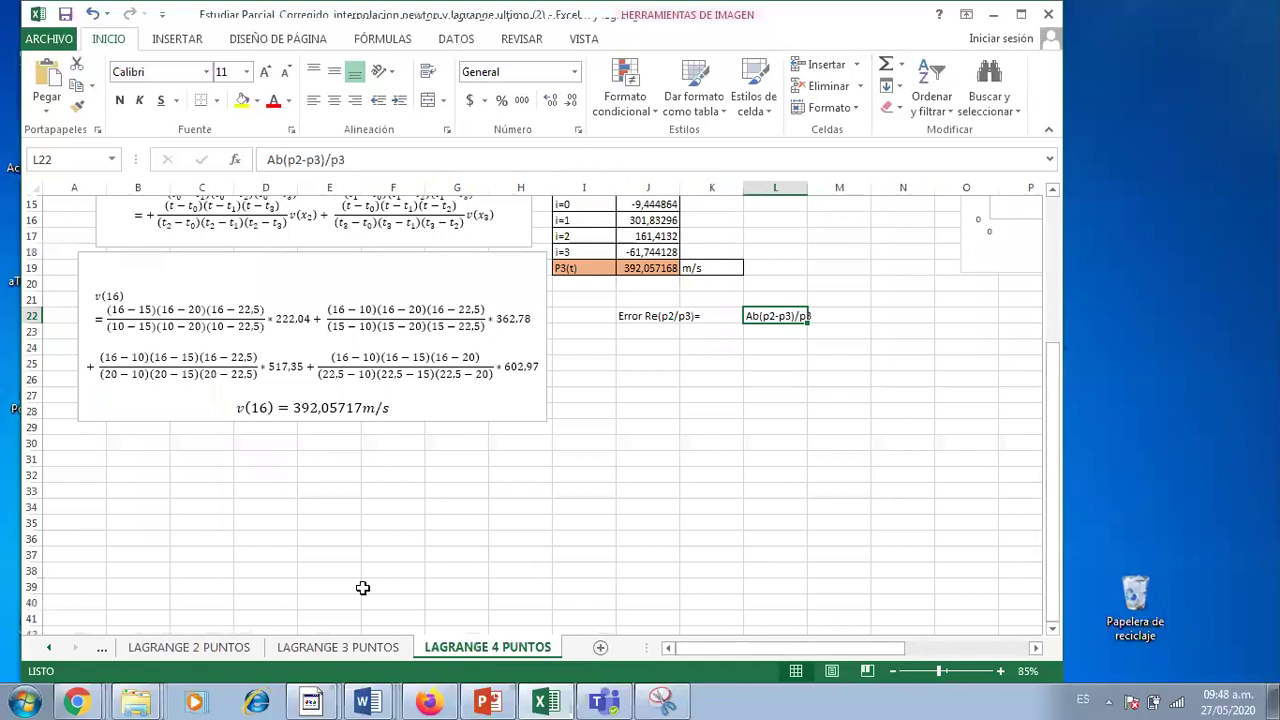
left_click_drag(1061, 424, 1037, 331)
left_click(652, 507)
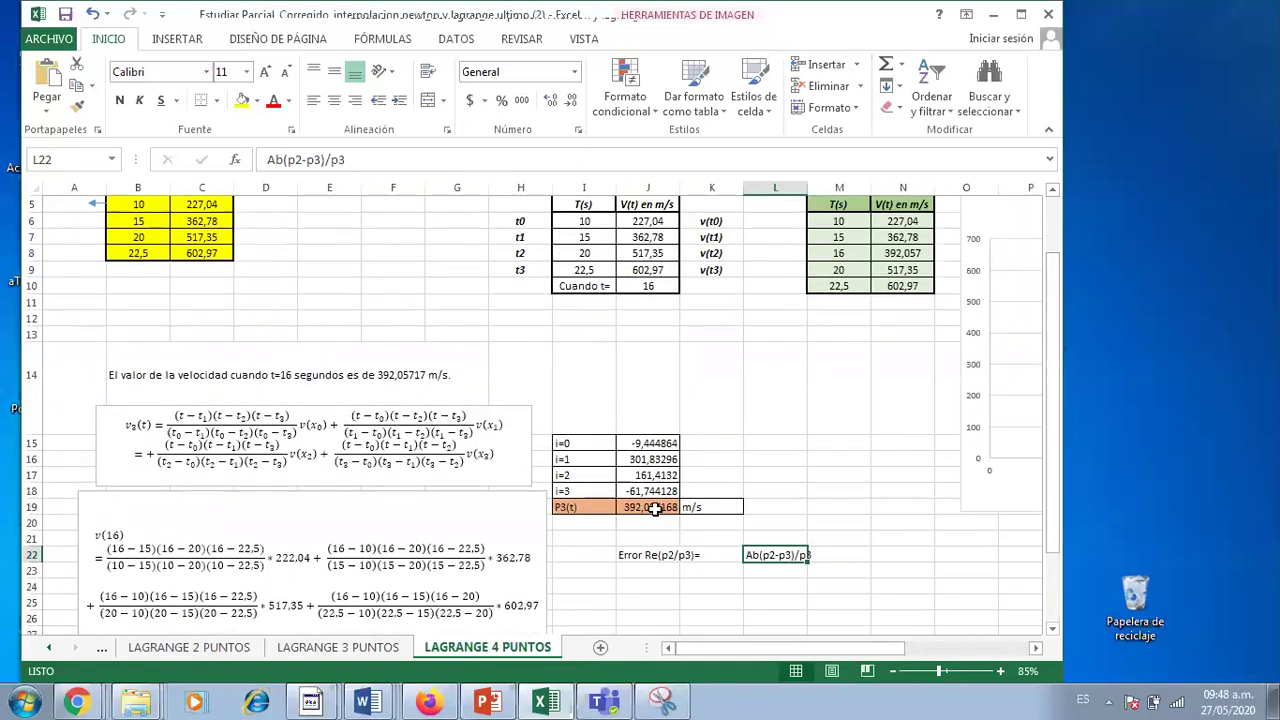
left_click(652, 512)
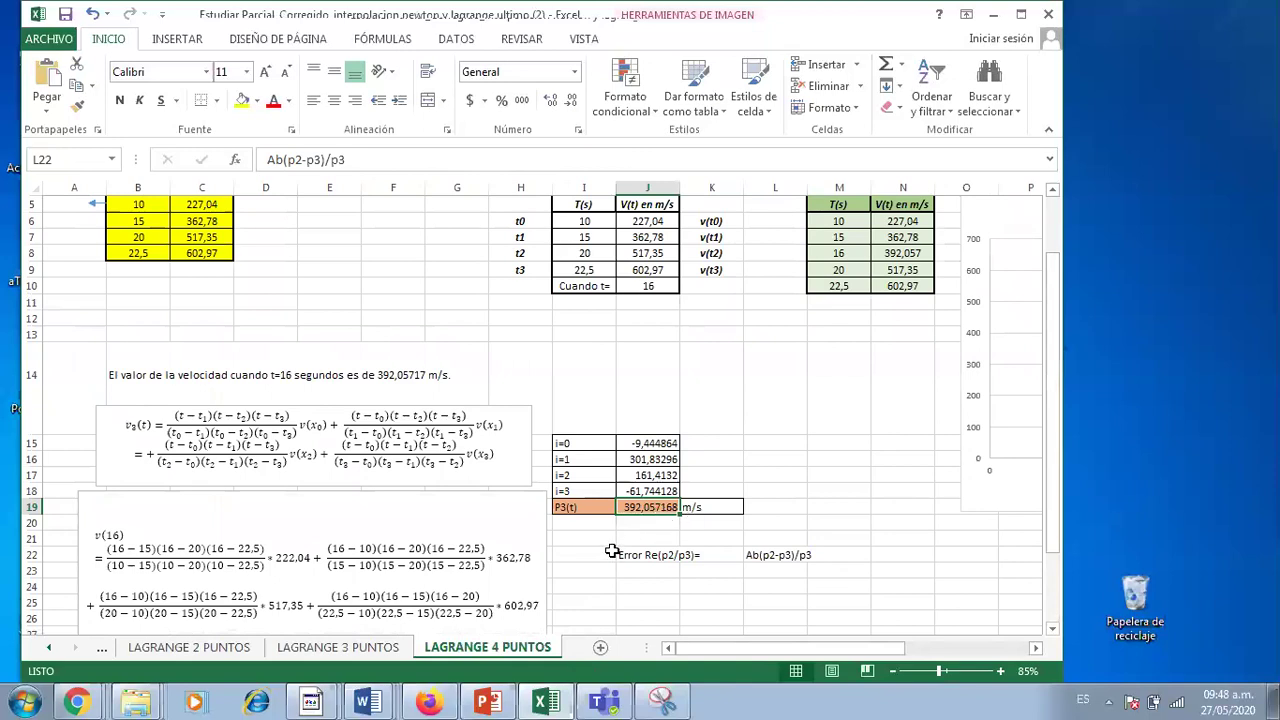
View the V(t) chart on LAGRANGE 4 PUNTOS and compare the sheet's P3(t) result with the one on NEWTON 4 PUNTOS.
left_click_drag(816, 650, 896, 649)
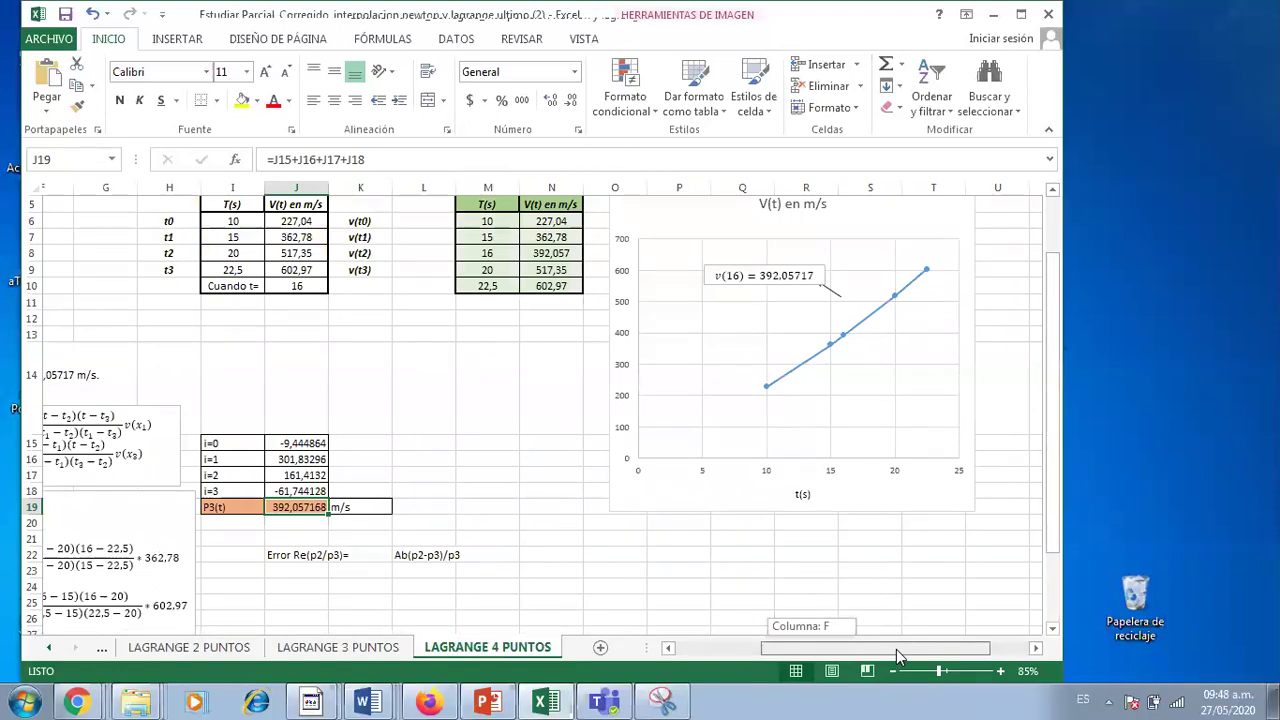
left_click_drag(896, 649, 900, 648)
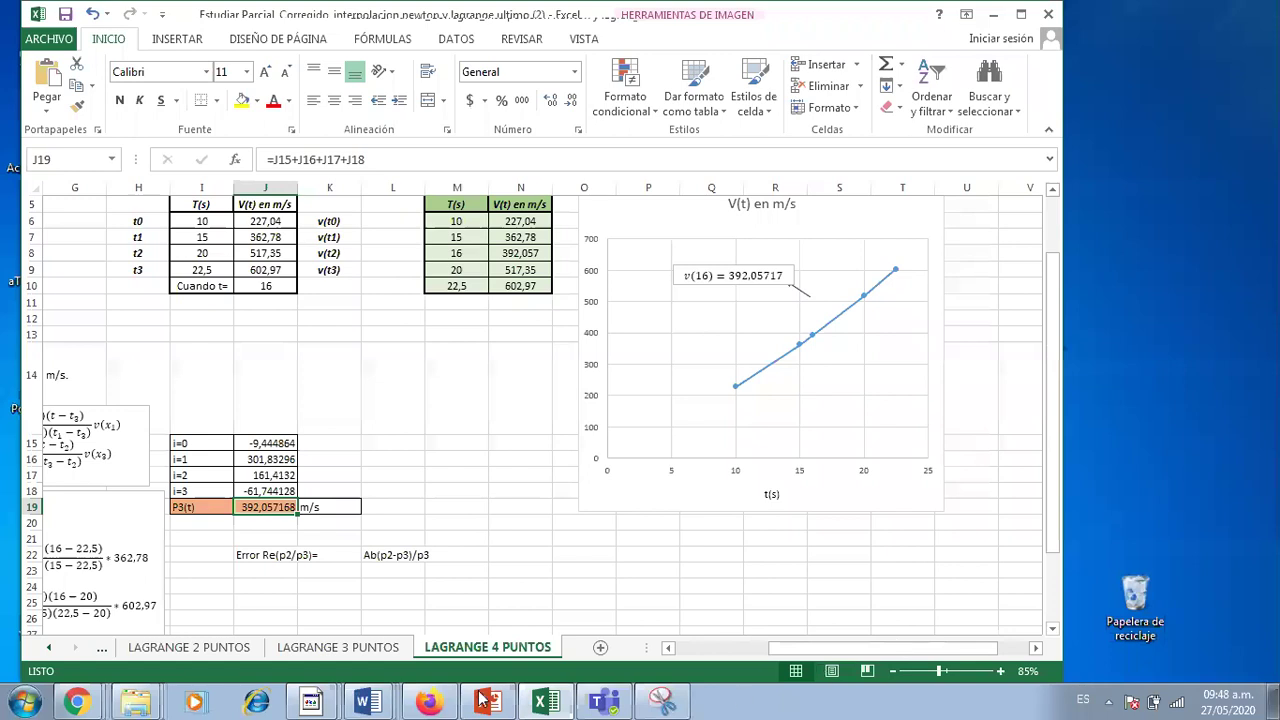
left_click(101, 647)
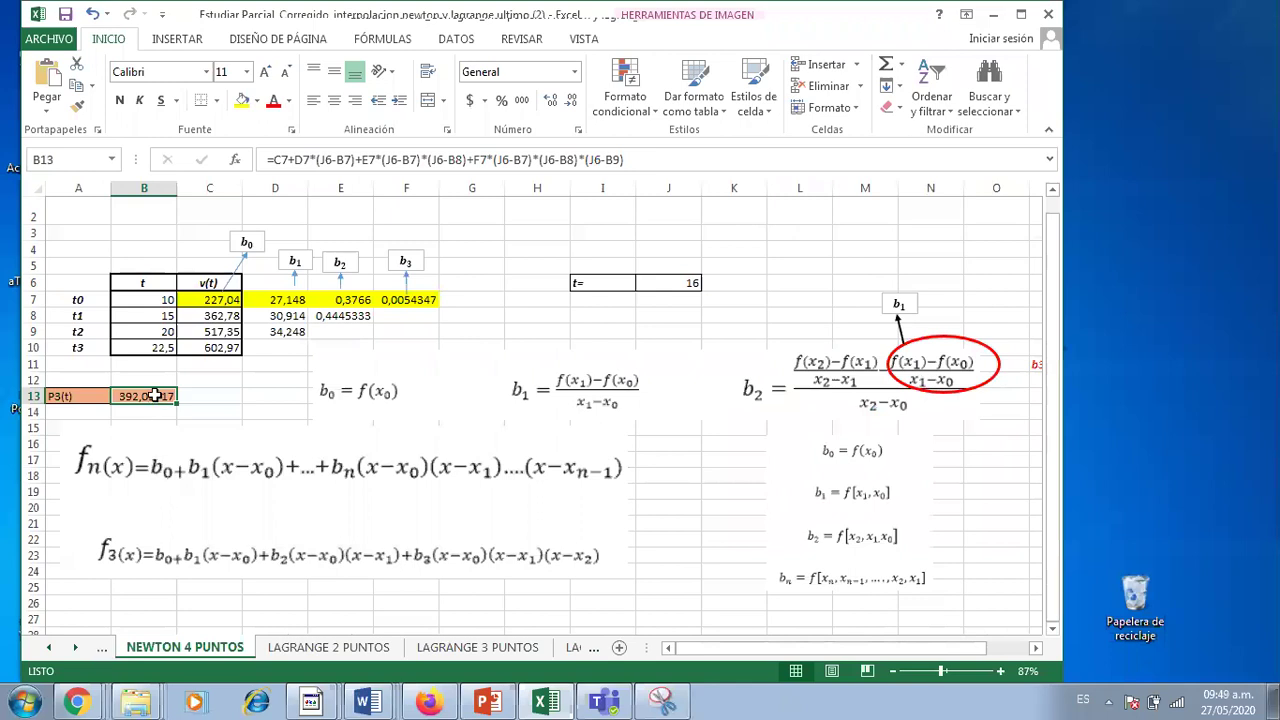
left_click(576, 648)
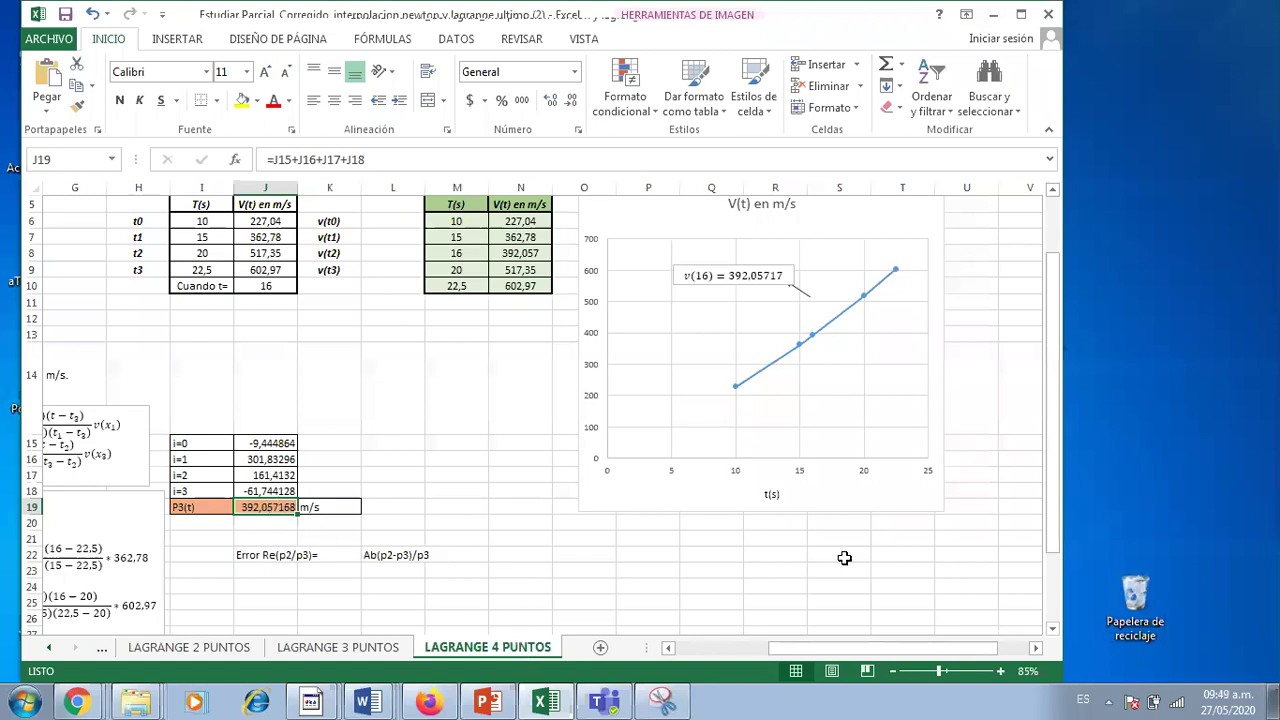
Go to the NEWTON 3 PUNTOS sheet and review its coefficient table, P2(t) result and f2(x) formula.
left_click(140, 650)
left_click(102, 648)
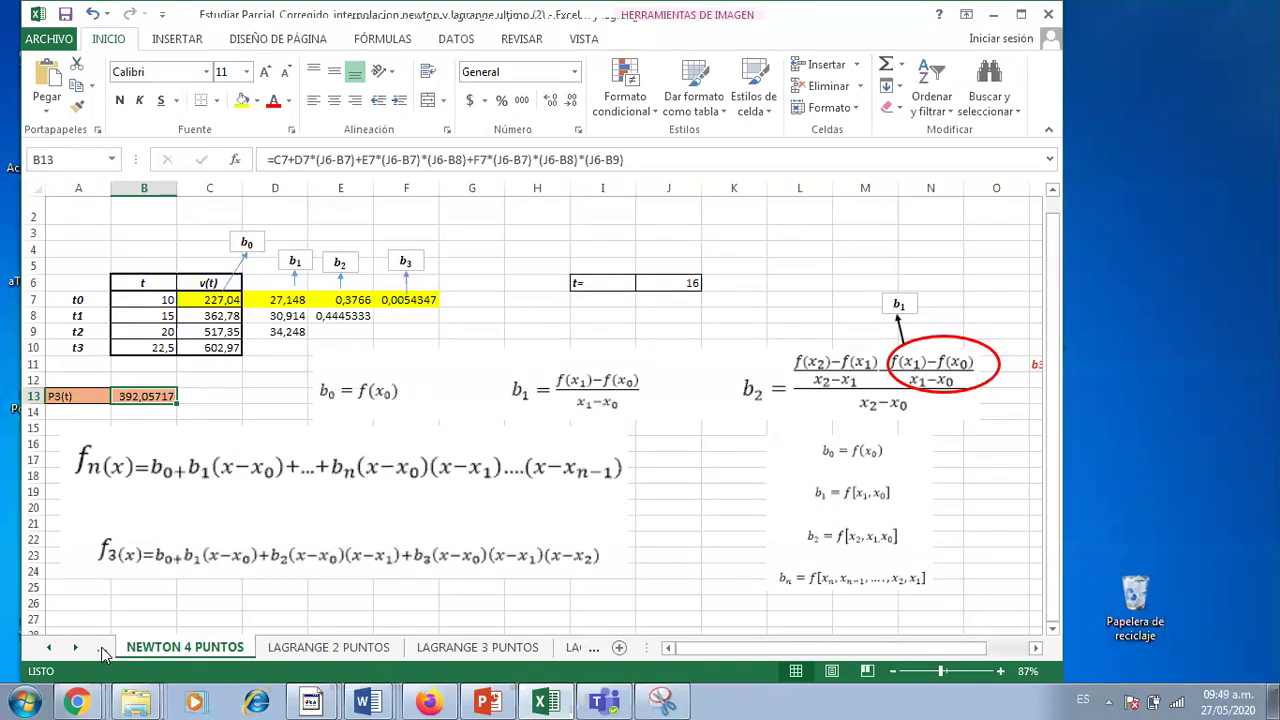
left_click(102, 648)
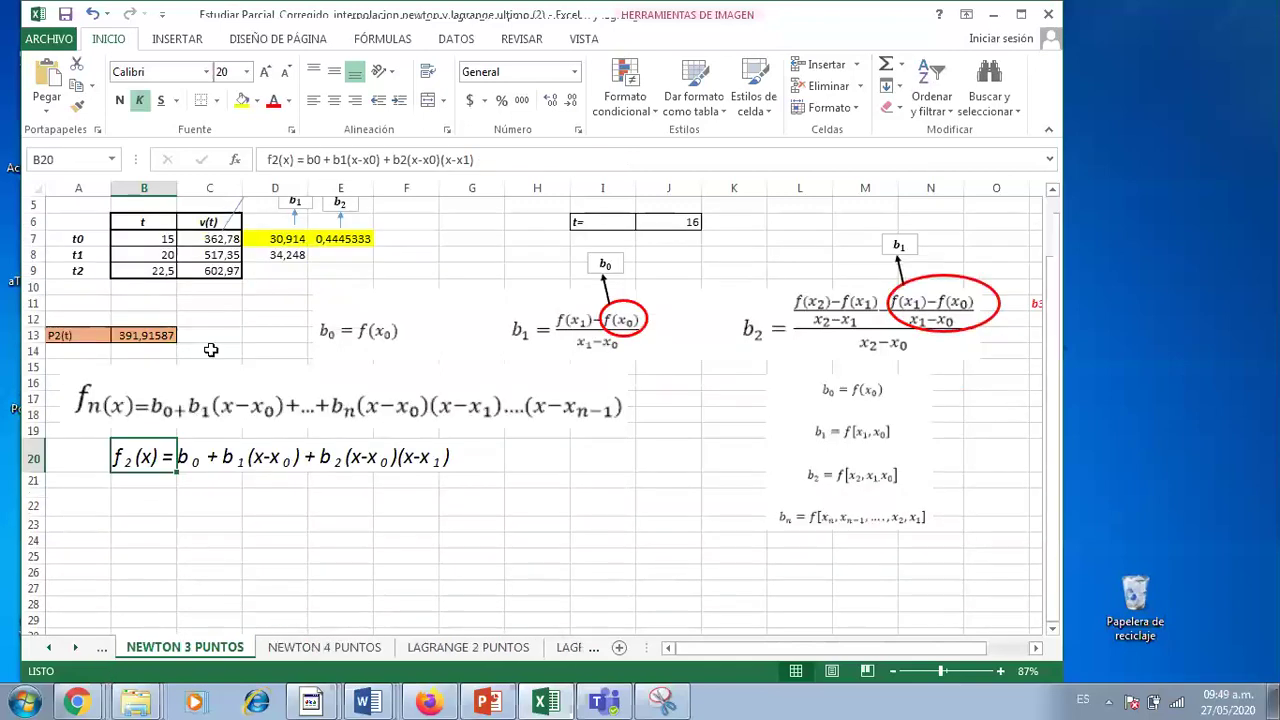
left_click(577, 567)
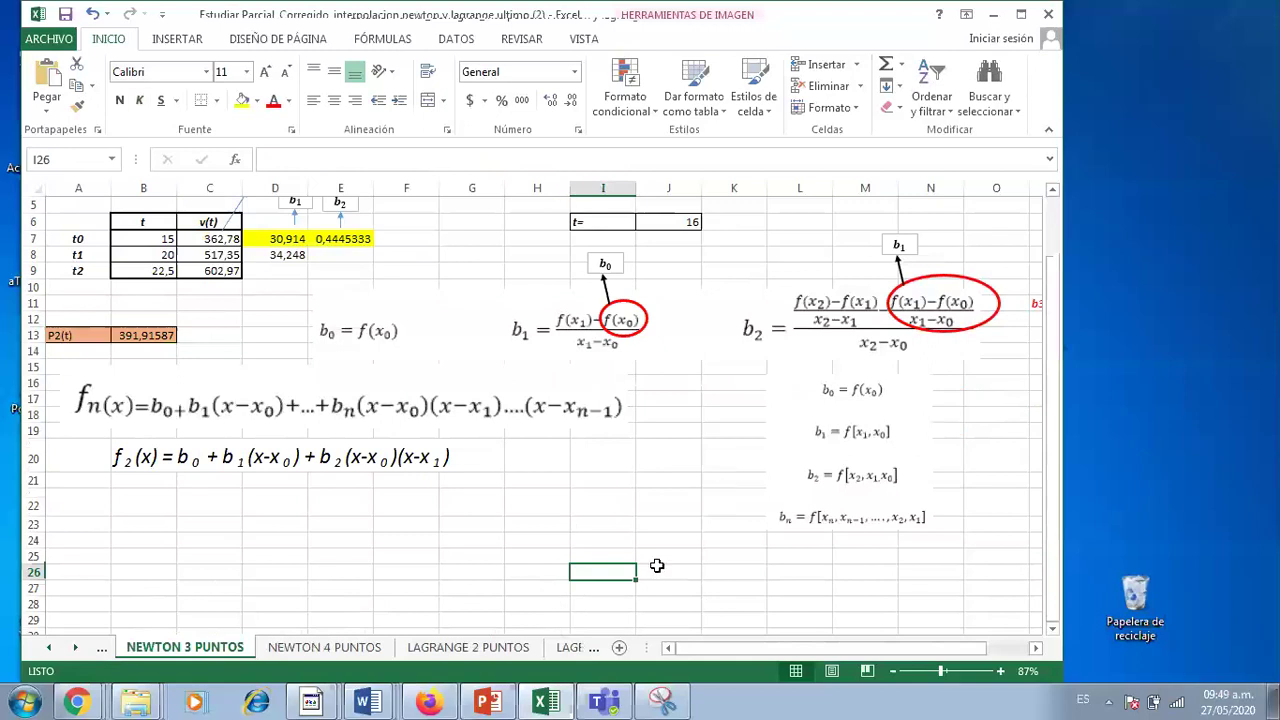
left_click_drag(1046, 500, 1037, 395)
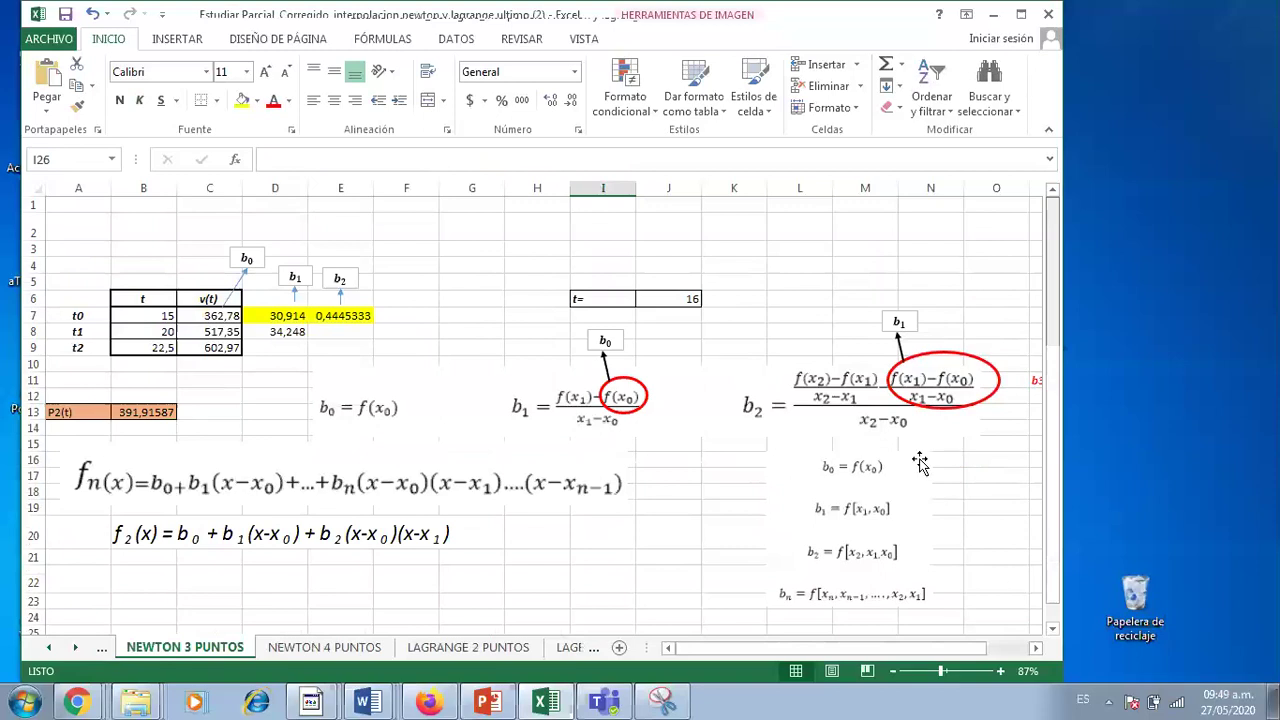
left_click(505, 233)
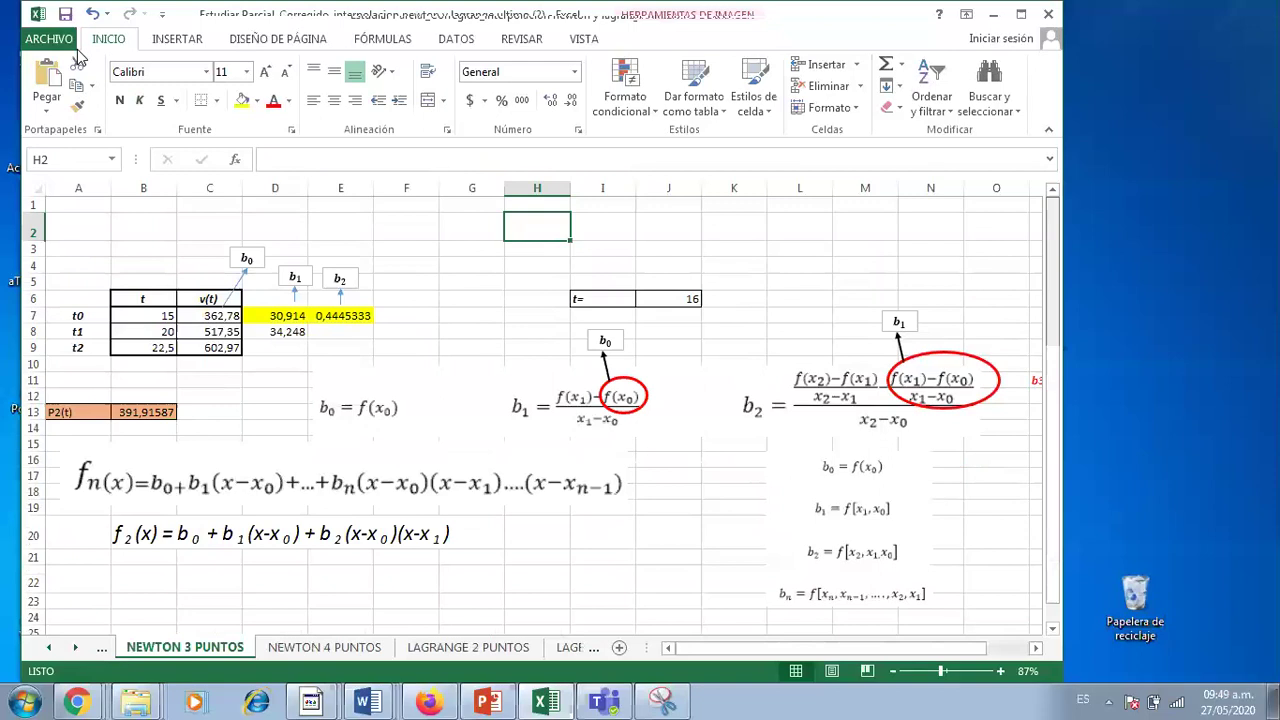
left_click(416, 220)
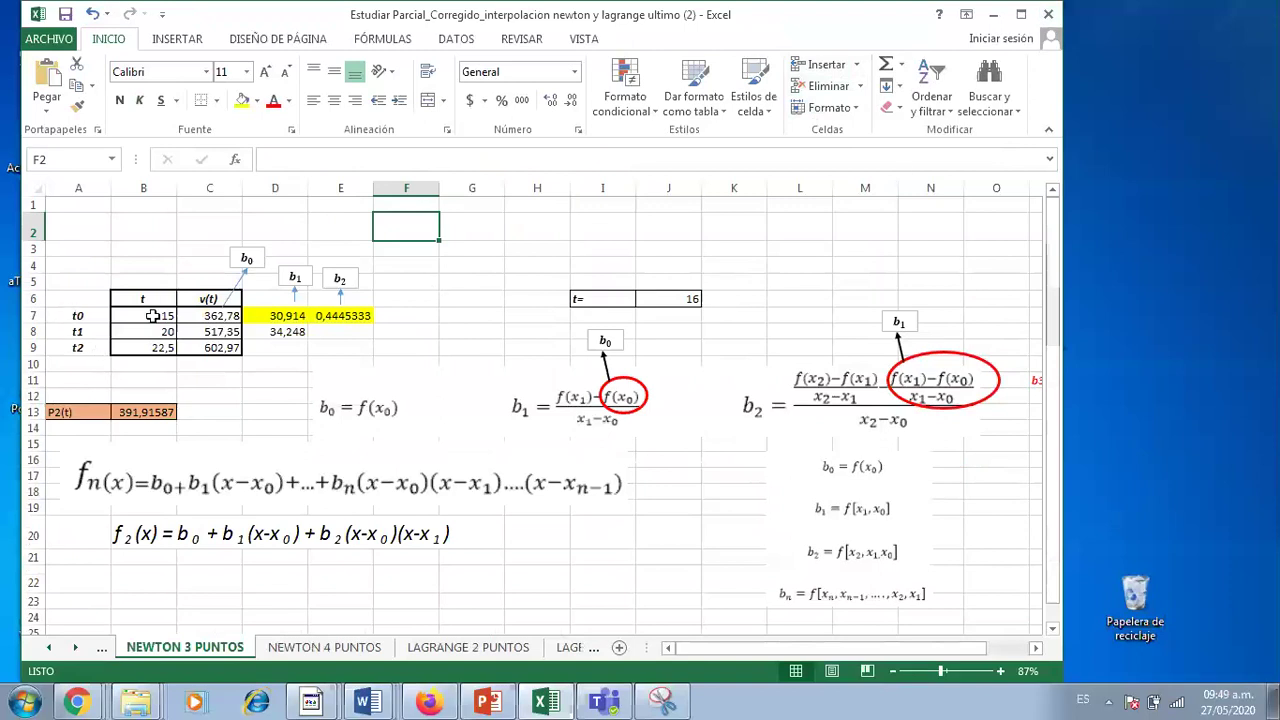
left_click(236, 204)
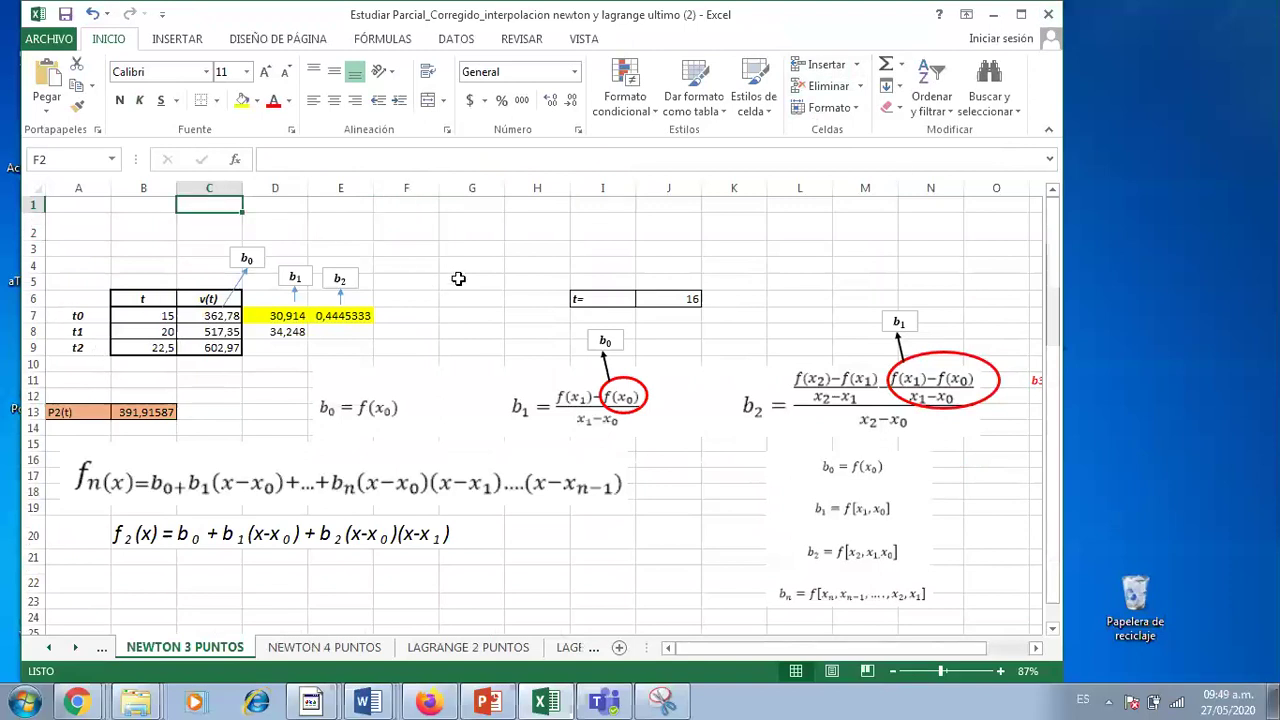
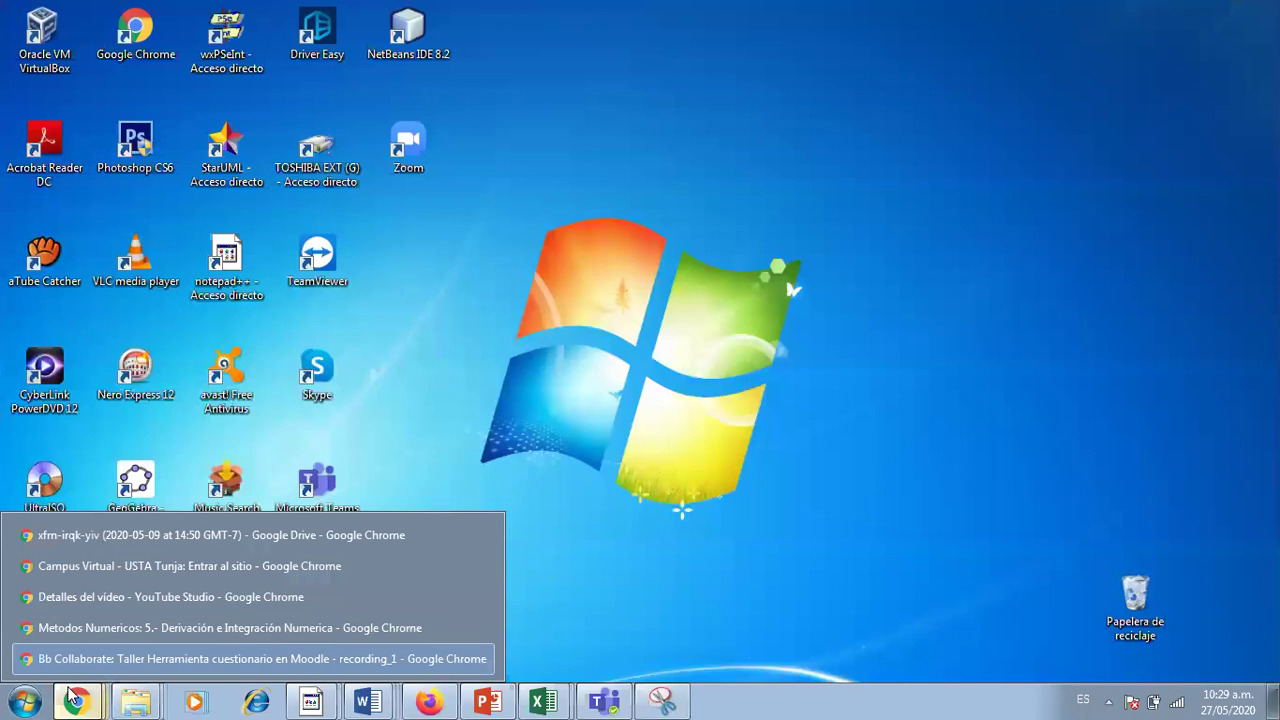
Switch to the Chrome window with the Metodos Numericos page, restore it down and enlarge the window in width and height.
left_click(112, 628)
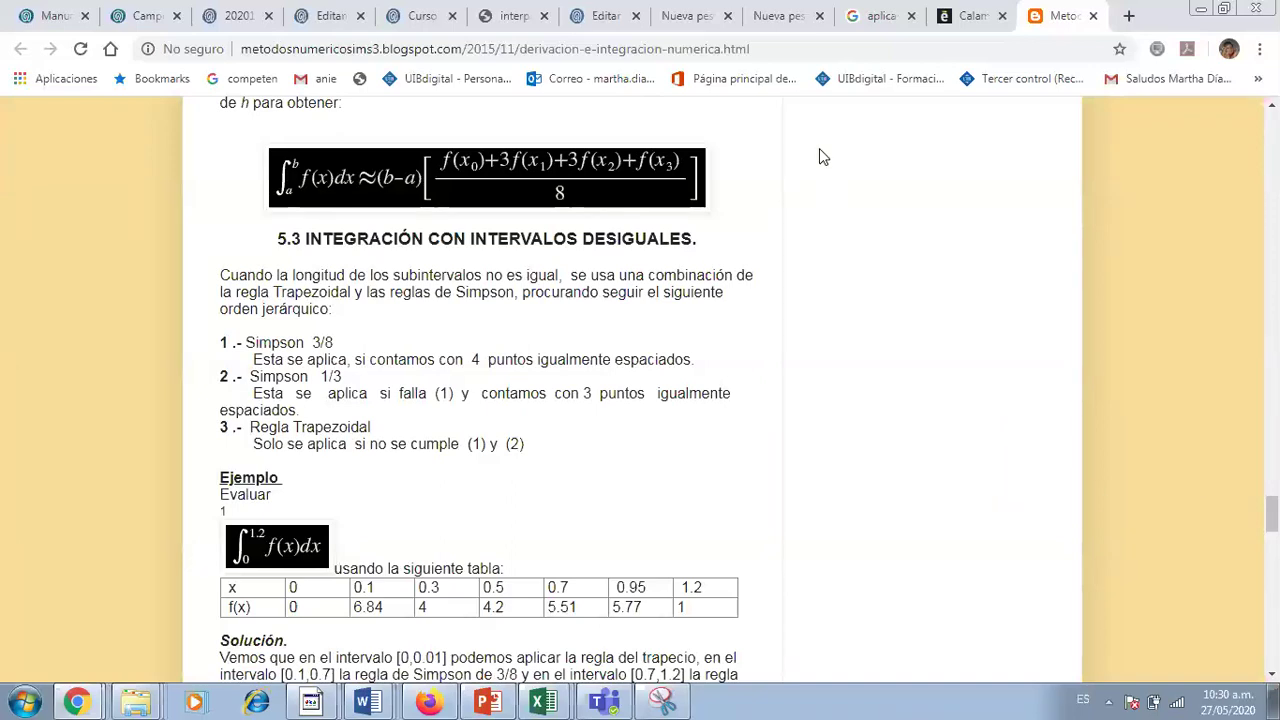
left_click(1224, 9)
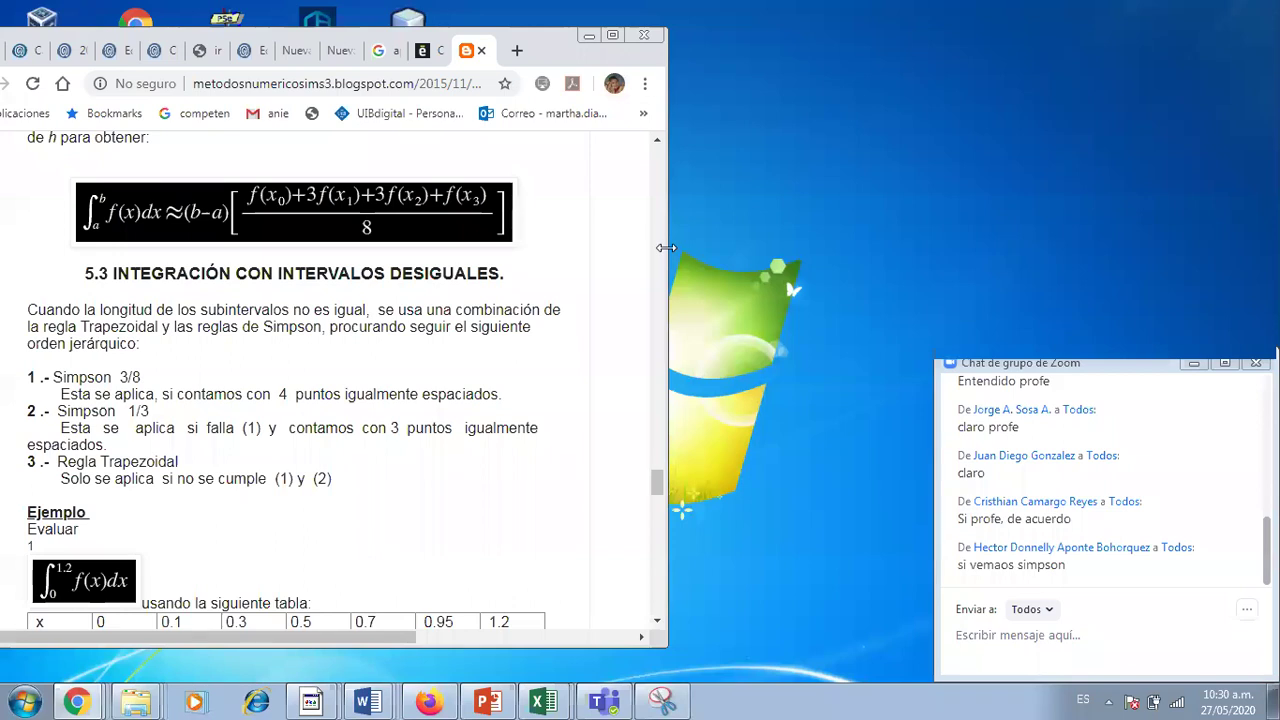
left_click_drag(666, 247, 922, 250)
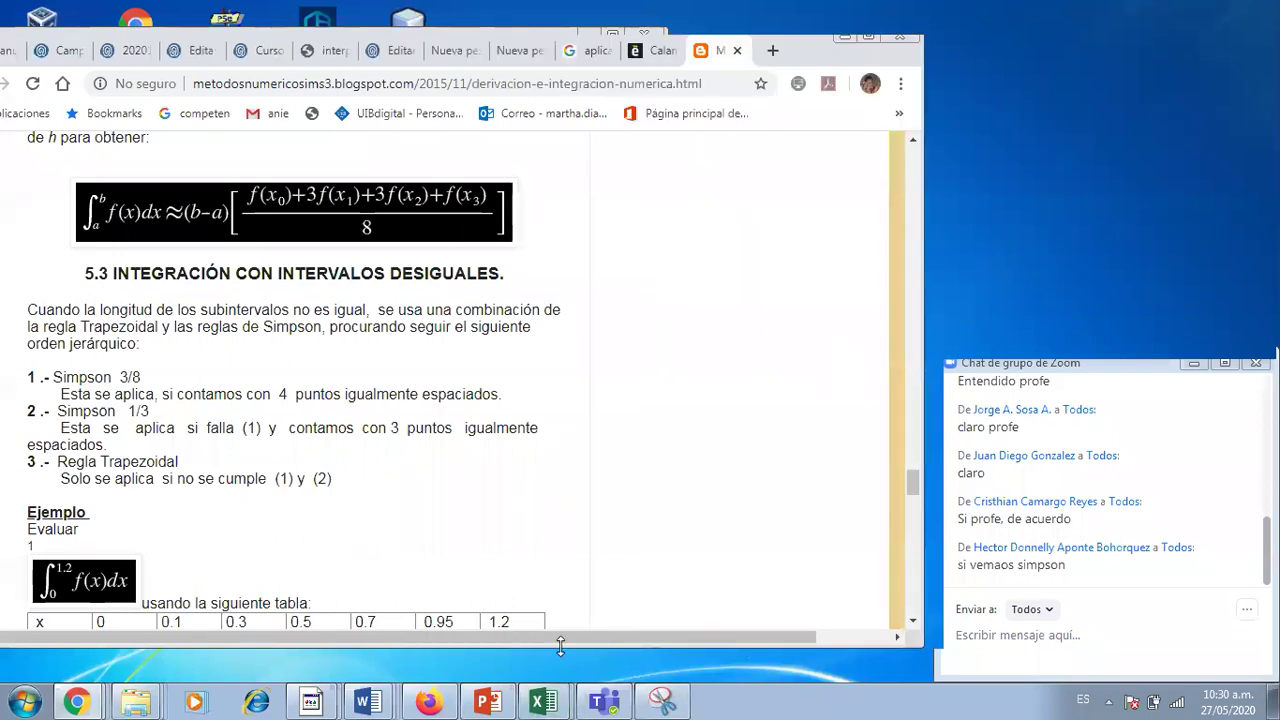
left_click_drag(560, 647, 540, 669)
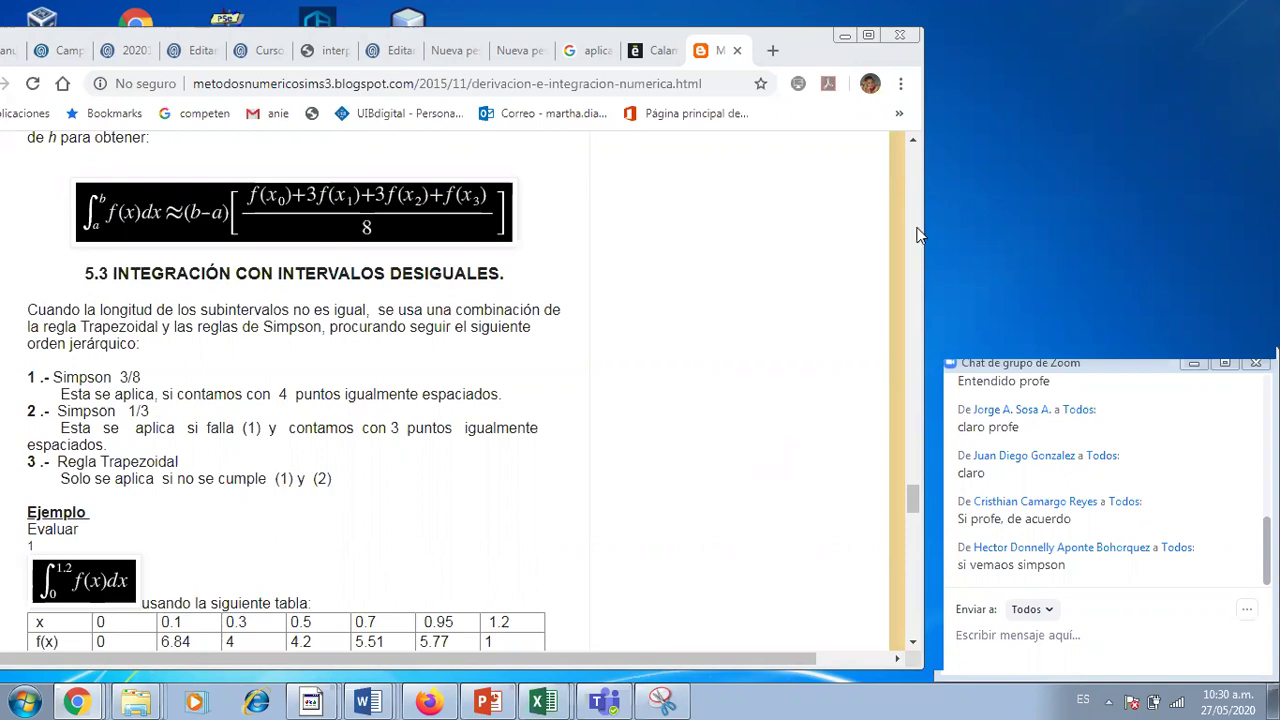
left_click(866, 259)
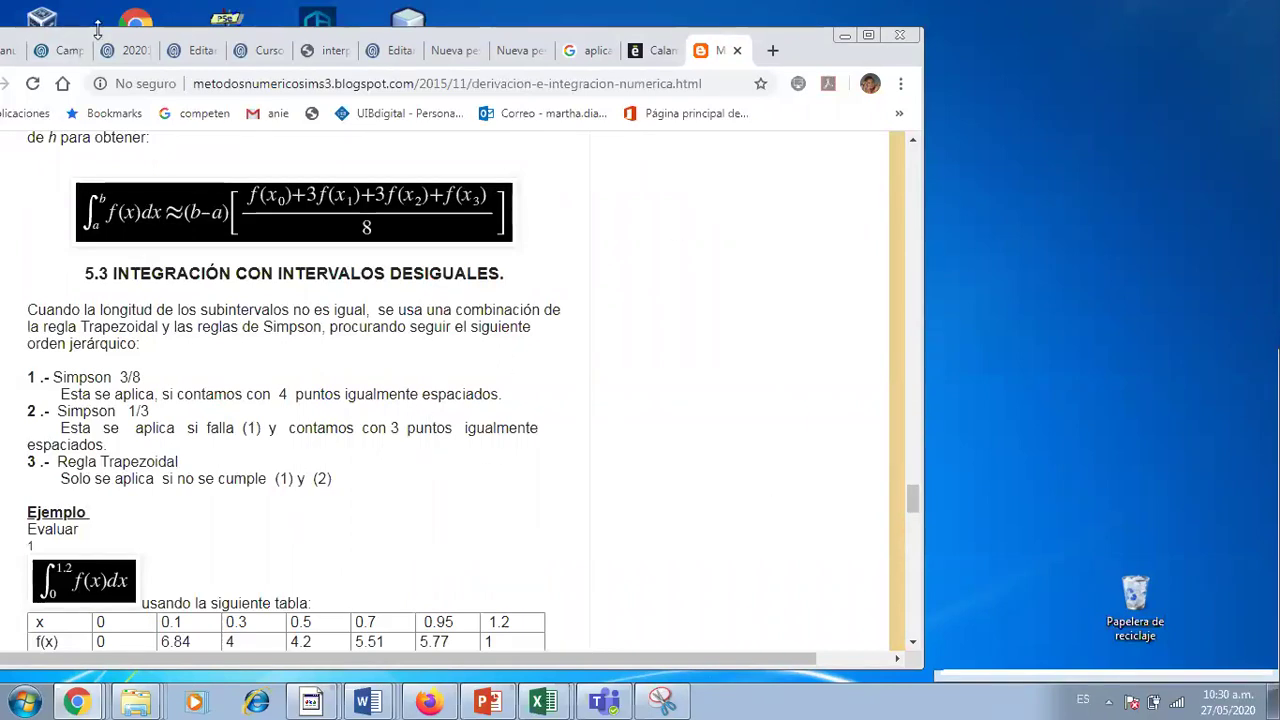
Zoom the page to 125% and highlight the Simpson 3/8 condition and heading in section 5.3 on unequal intervals.
left_click(912, 645)
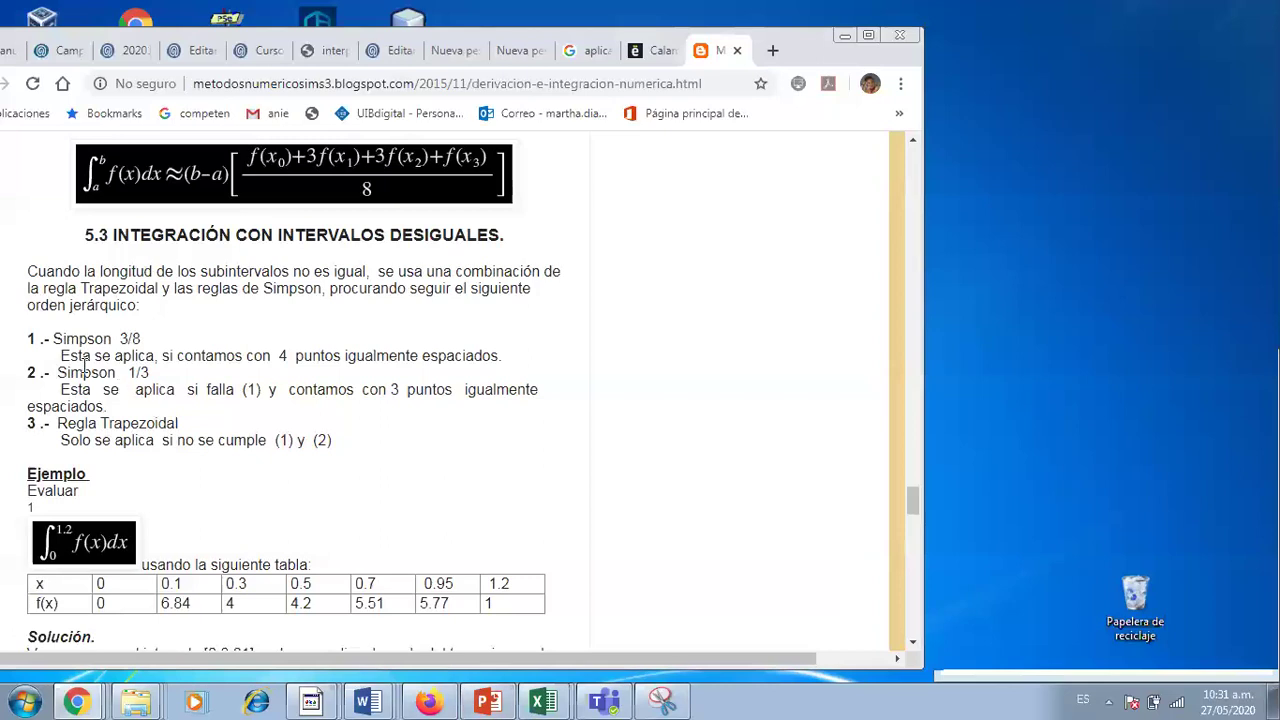
key("ctrl+plus")
key("ctrl+plus")
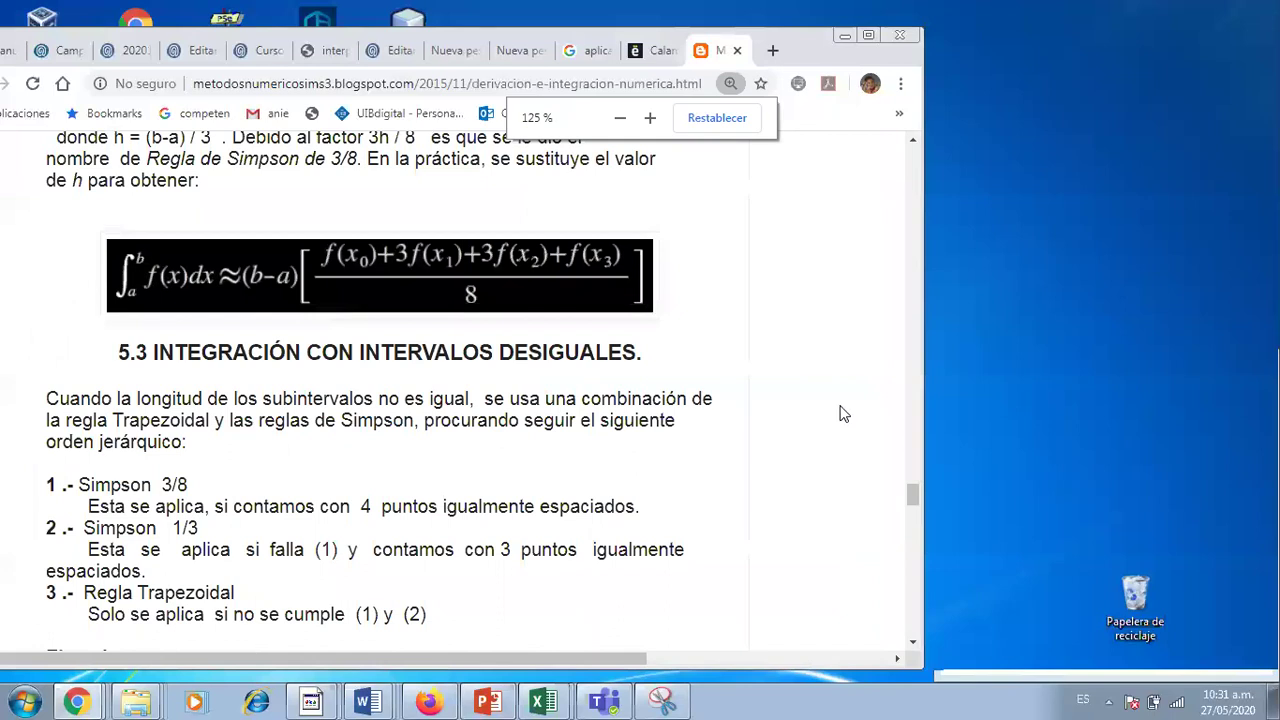
left_click(913, 642)
scroll(913, 640, "down", 4)
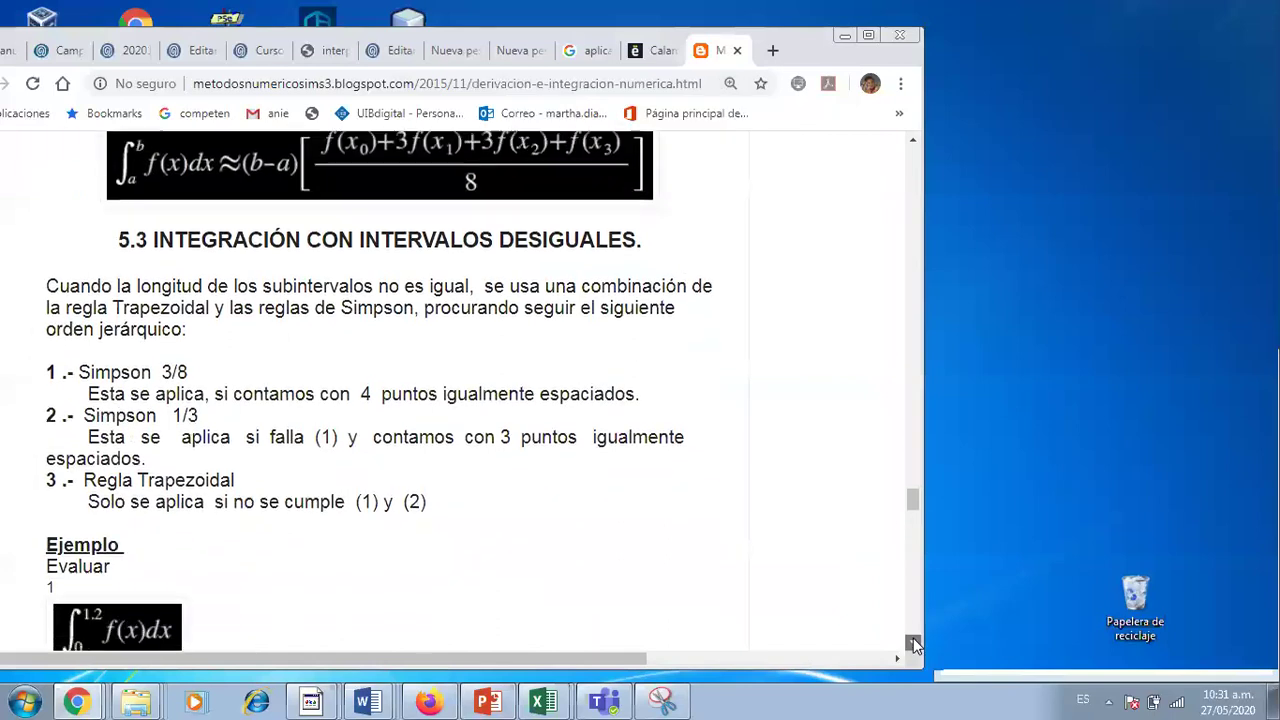
left_click_drag(241, 318, 640, 318)
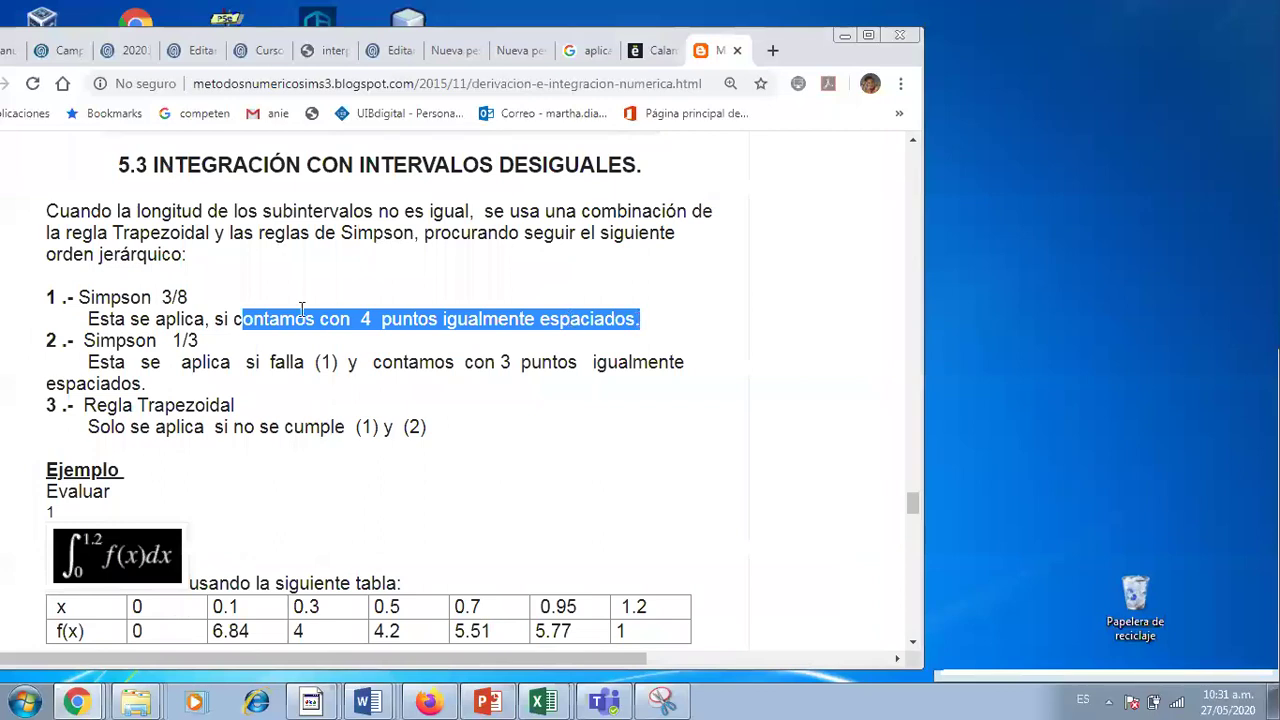
left_click_drag(188, 297, 74, 296)
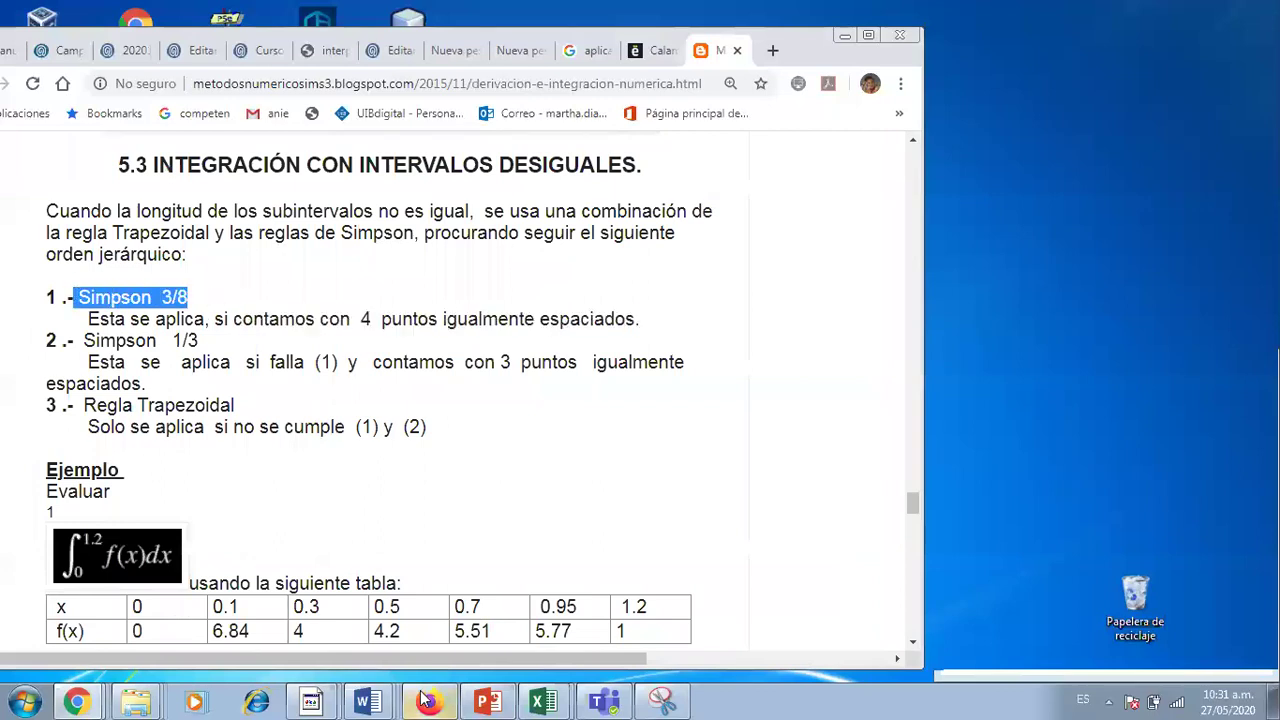
Switch to the Integracion Newton Cotes workbook in Excel and view its Trapecio (2) sheet.
left_click(543, 702)
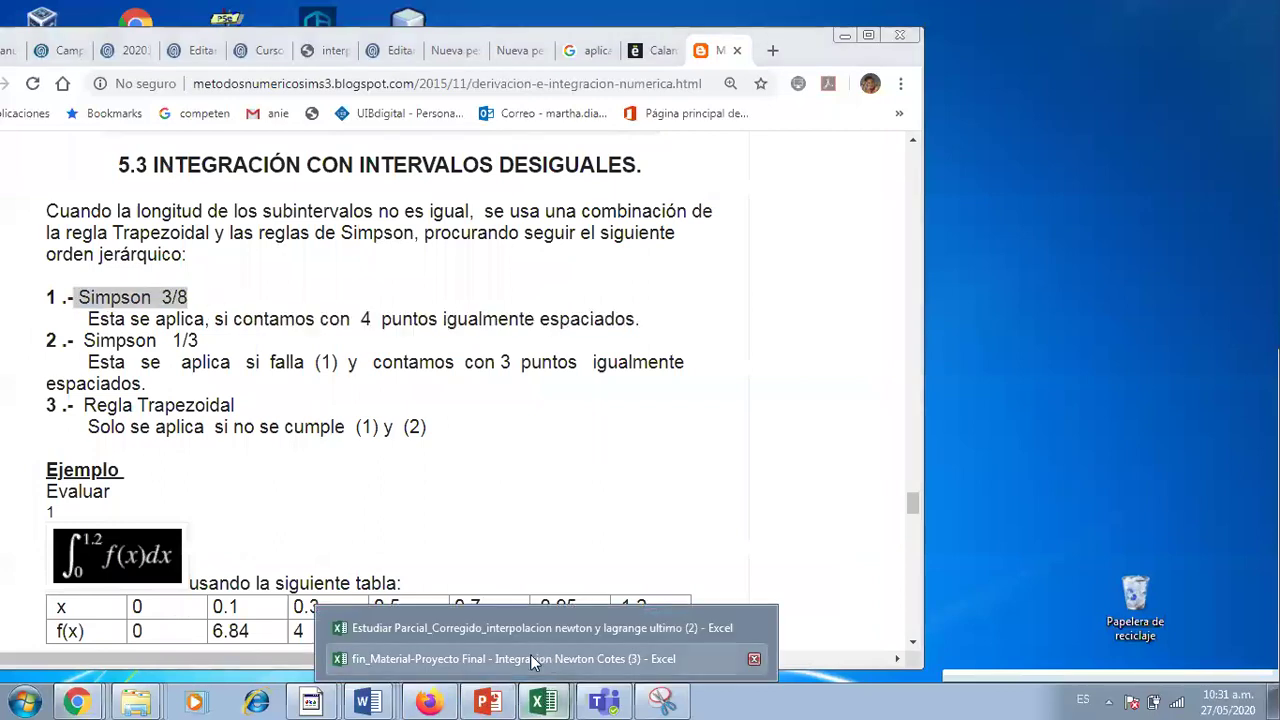
left_click(543, 658)
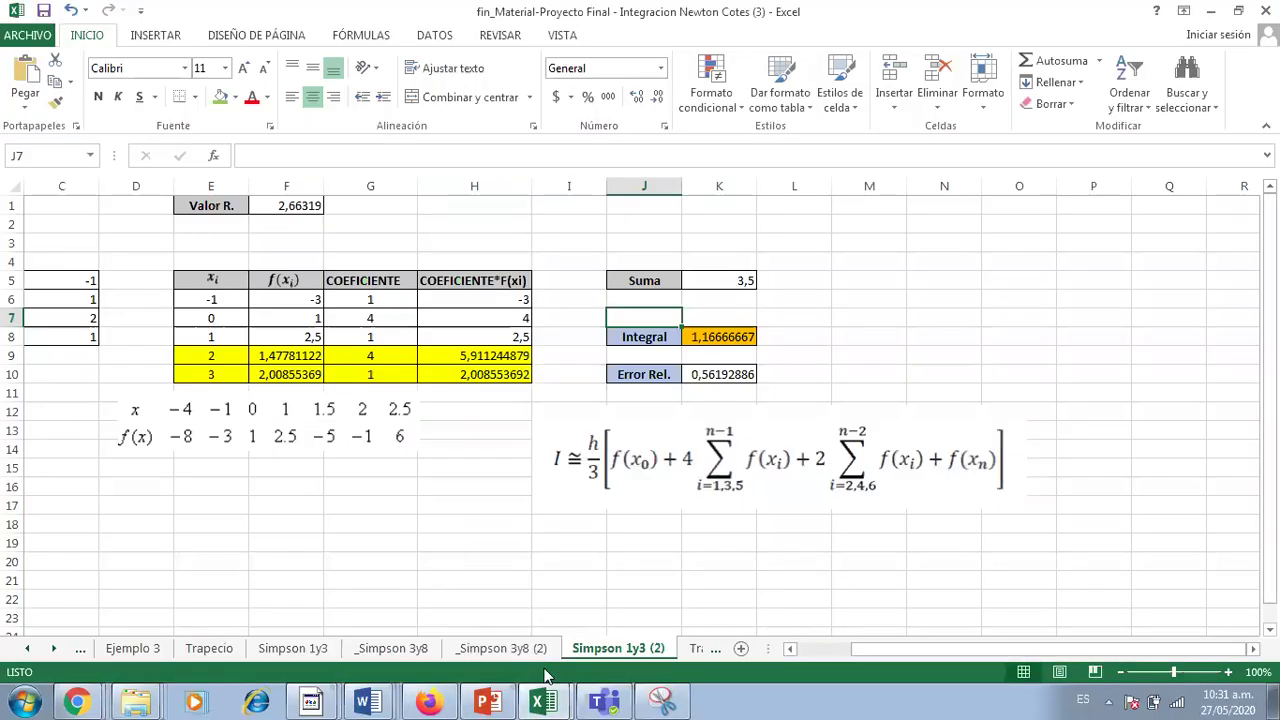
left_click(690, 649)
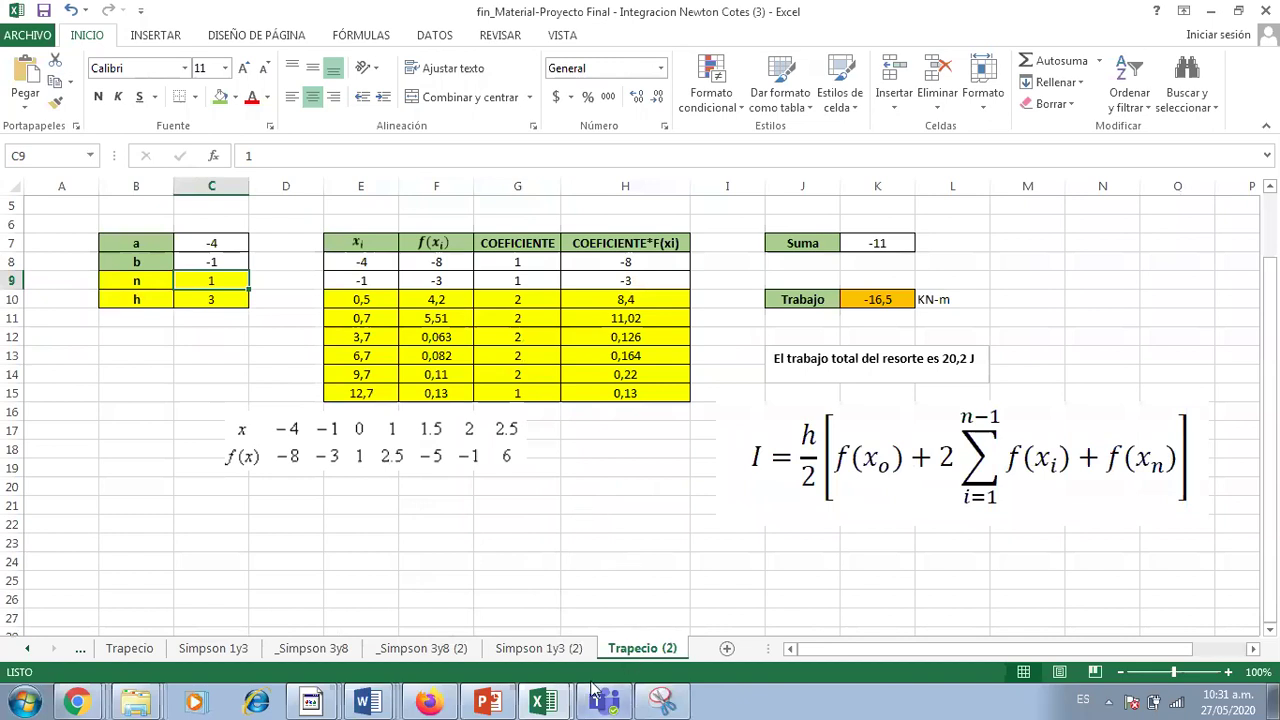
mouse_move(543, 701)
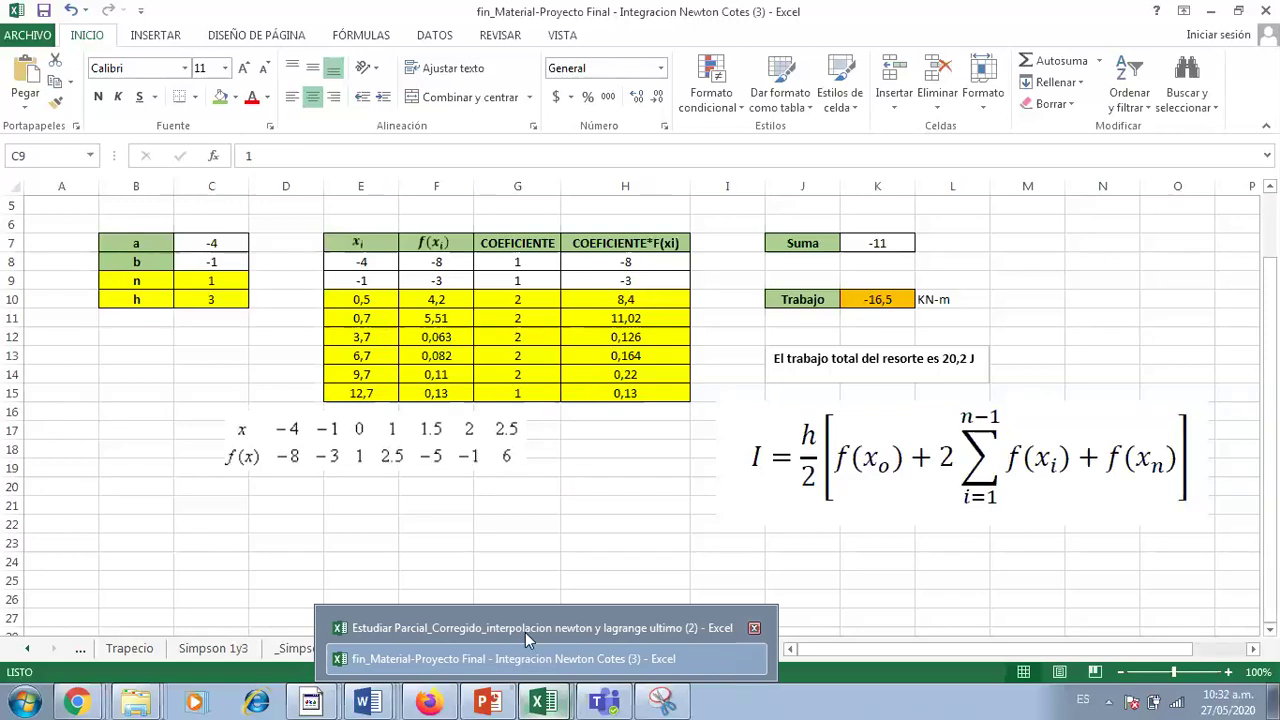
left_click(525, 630)
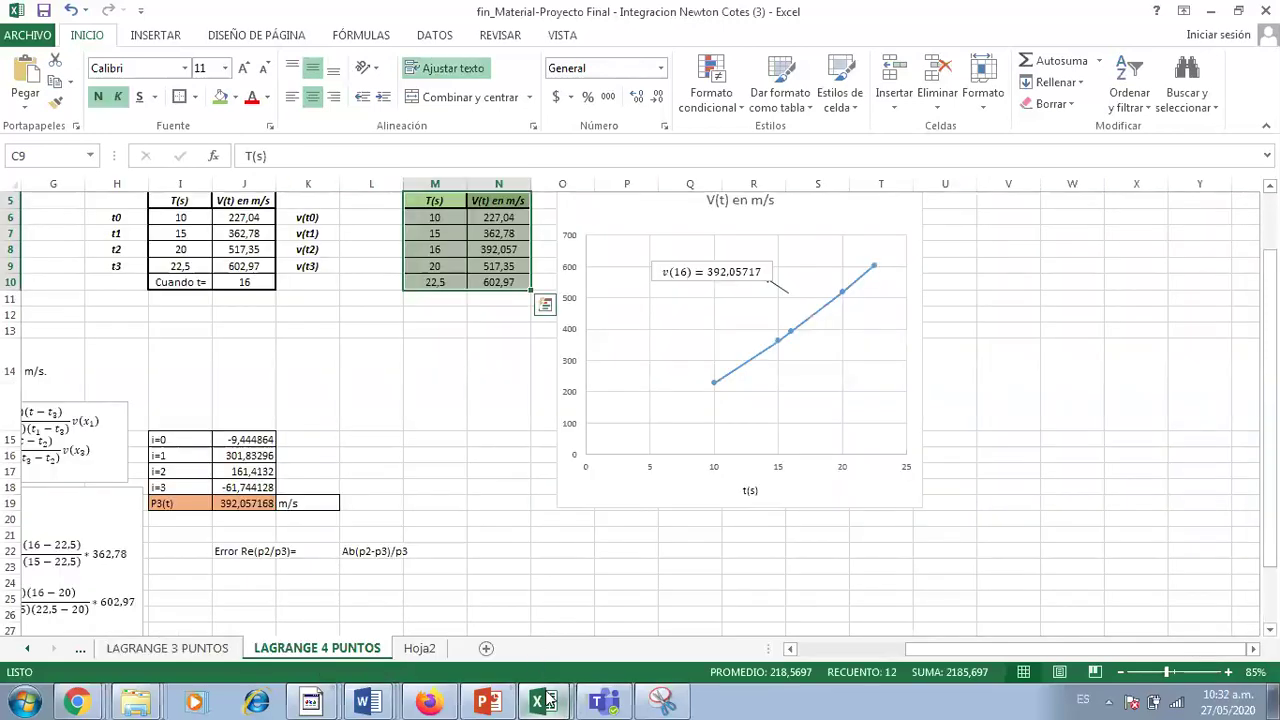
mouse_move(548, 700)
left_click(645, 666)
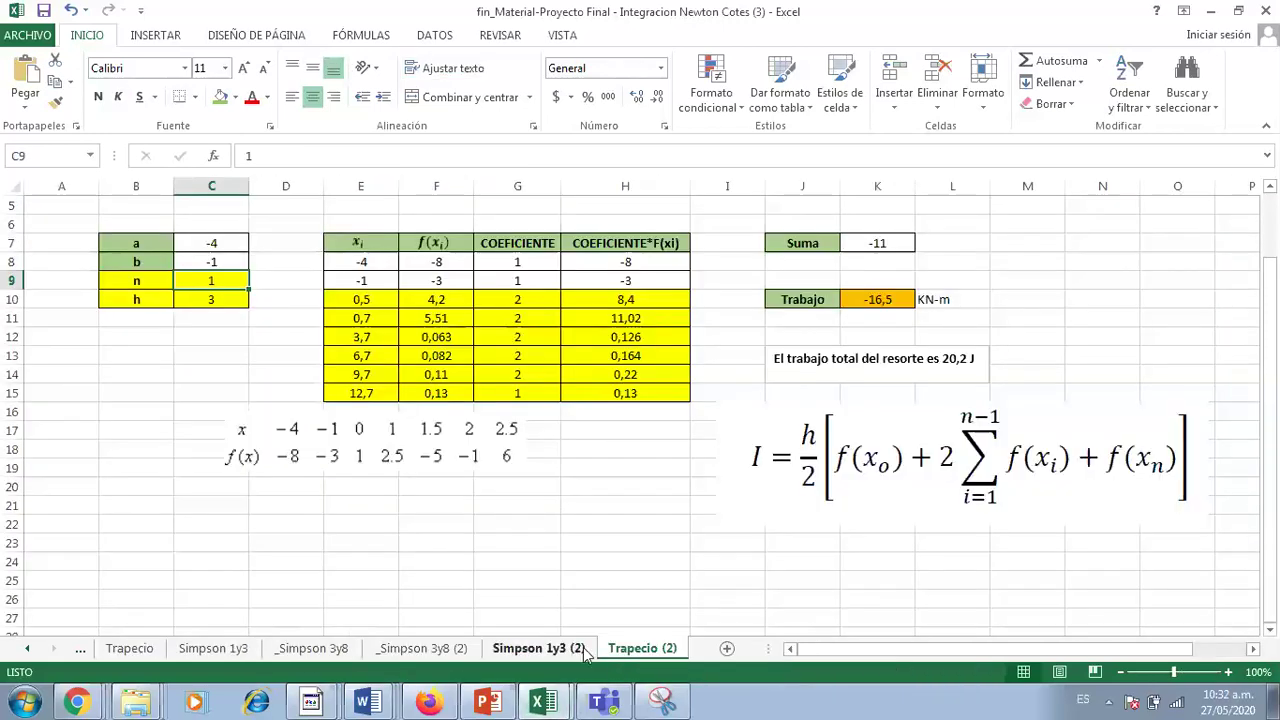
Look through the Newton Cotes workbook's sheets, including the Ejemplo, Ejercicio, Trapecio and Simpson ones, ending on Trapecio (2).
left_click(213, 648)
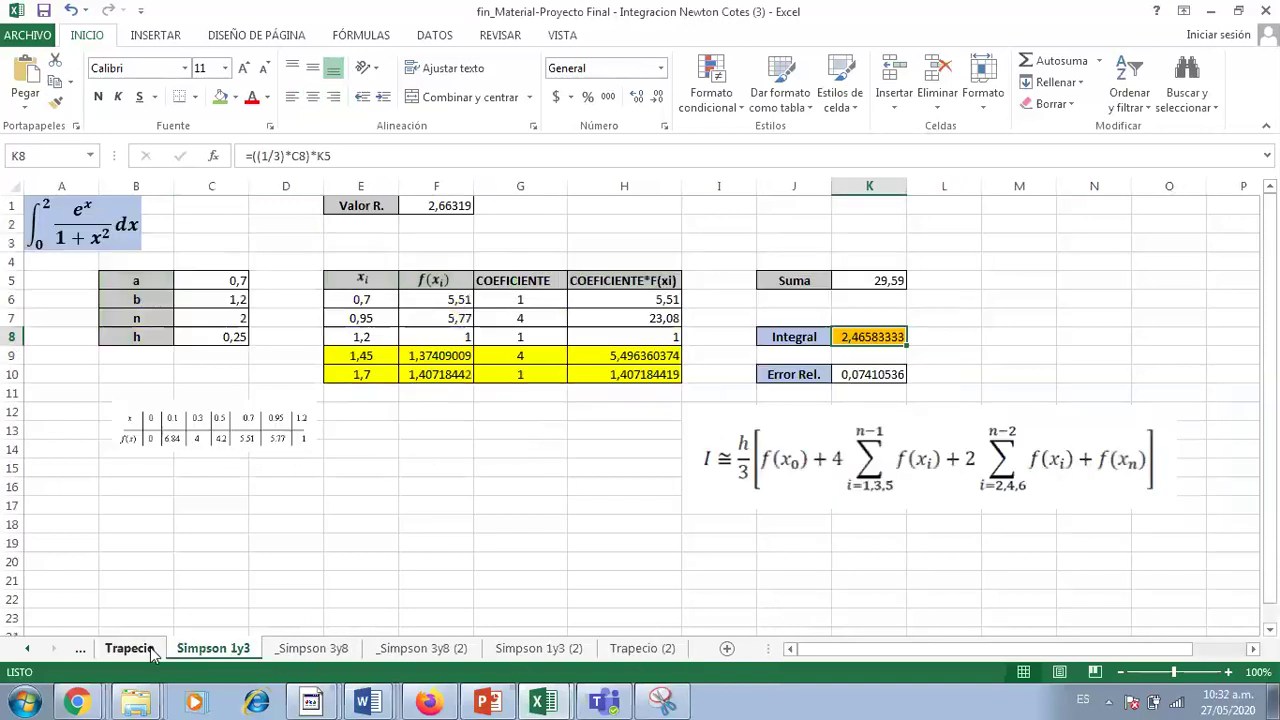
left_click(150, 650)
left_click(27, 648)
left_click(27, 648)
left_click(27, 648)
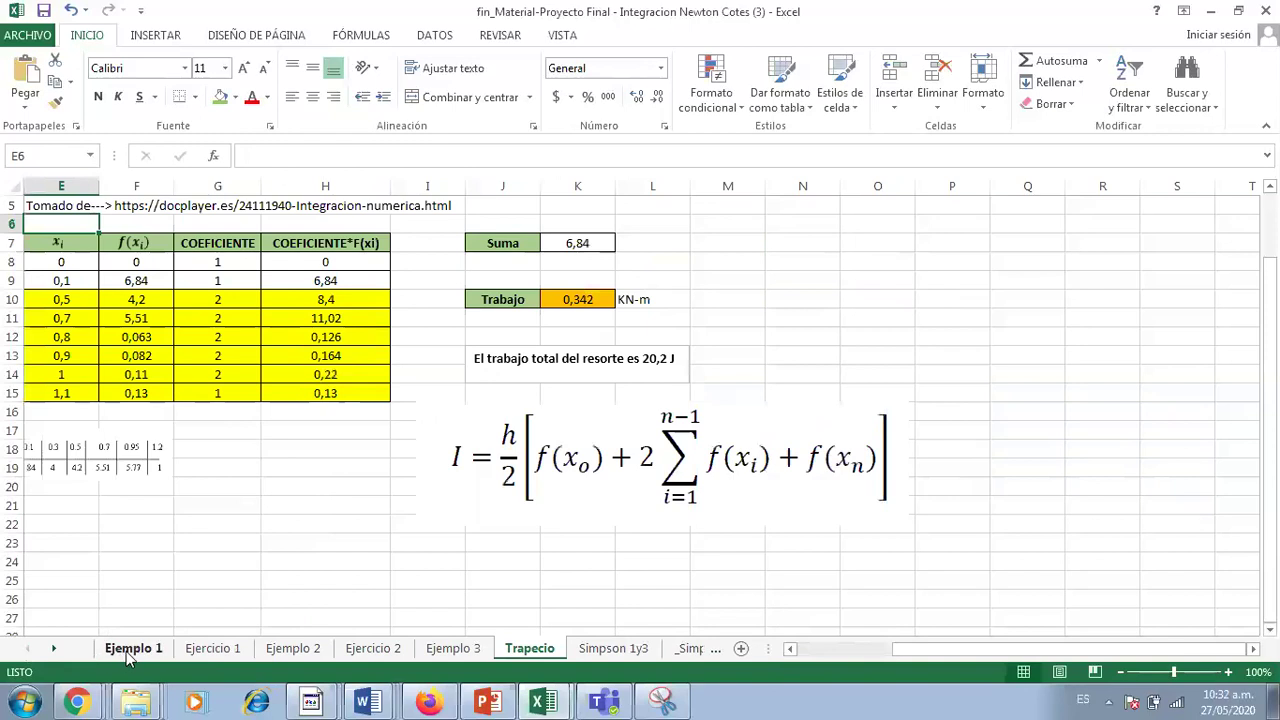
left_click(130, 649)
left_click(213, 648)
left_click(293, 648)
left_click(370, 648)
left_click(453, 648)
left_click(529, 648)
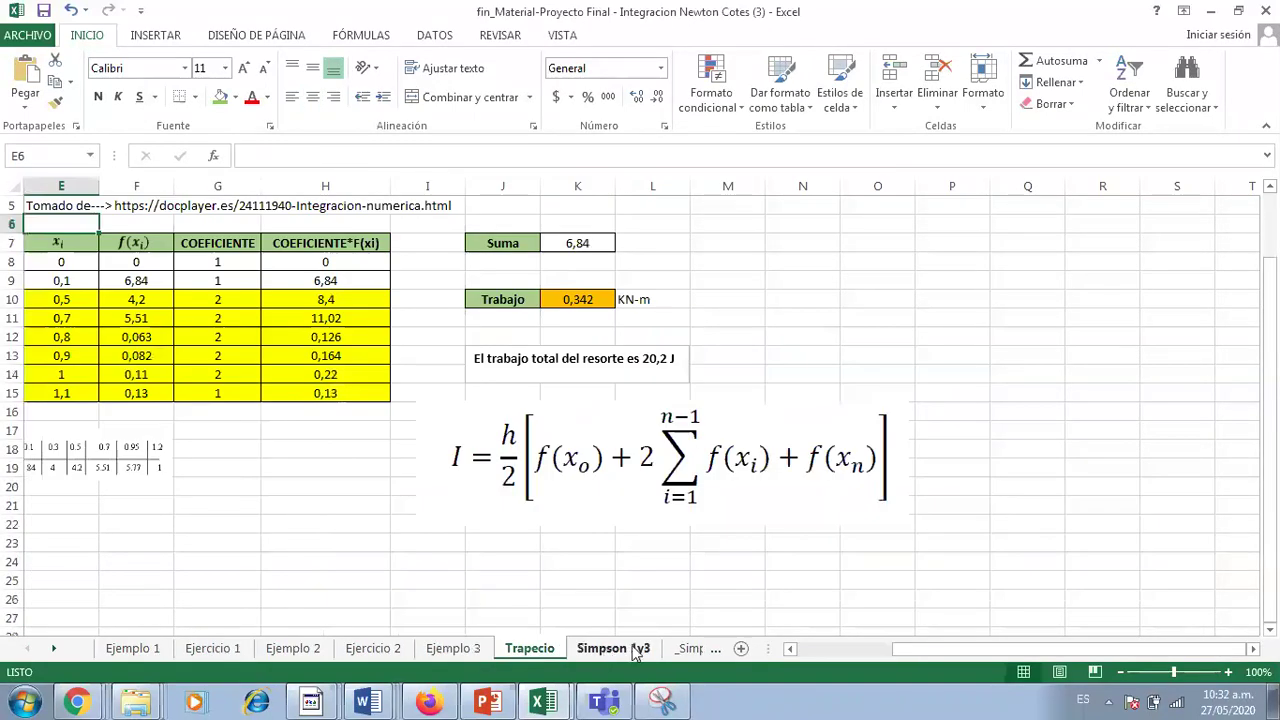
left_click(633, 650)
left_click(690, 650)
left_click(692, 650)
left_click(667, 652)
left_click(686, 649)
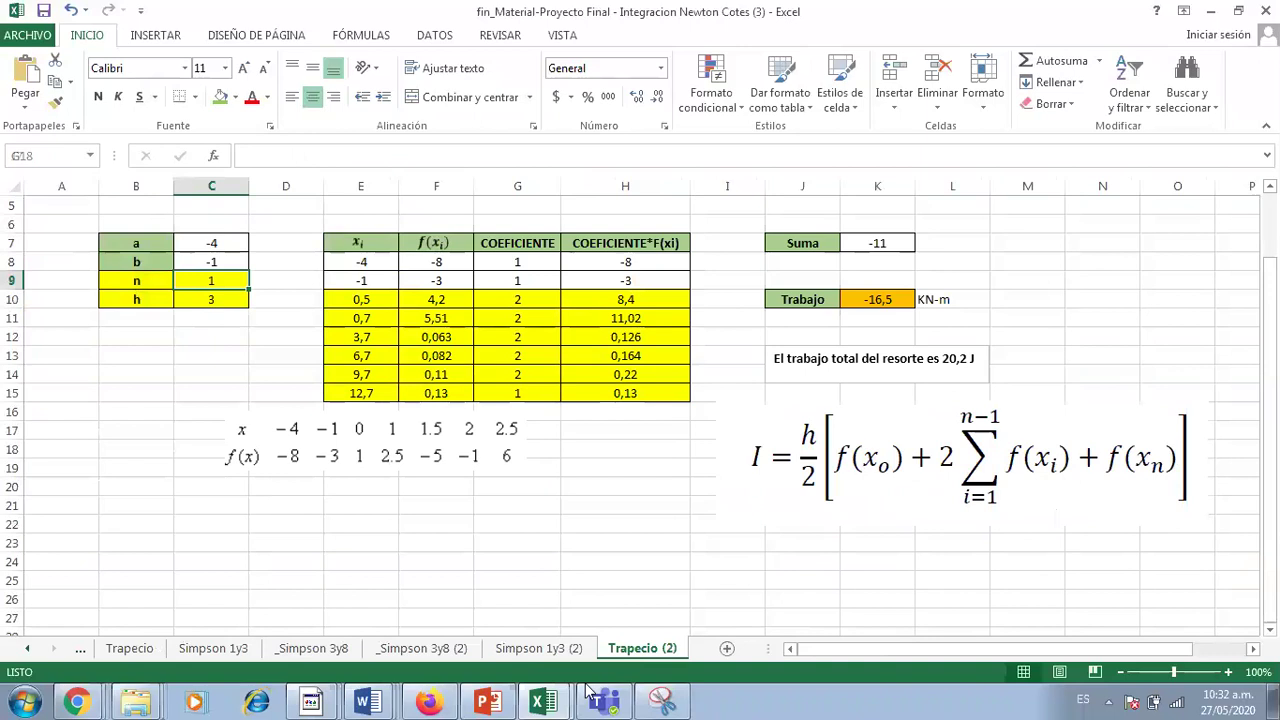
Go to Hoja2 in the interpolation workbook and move the three method rules under Particiones desiguales from C15:E17 to C21.
mouse_move(545, 702)
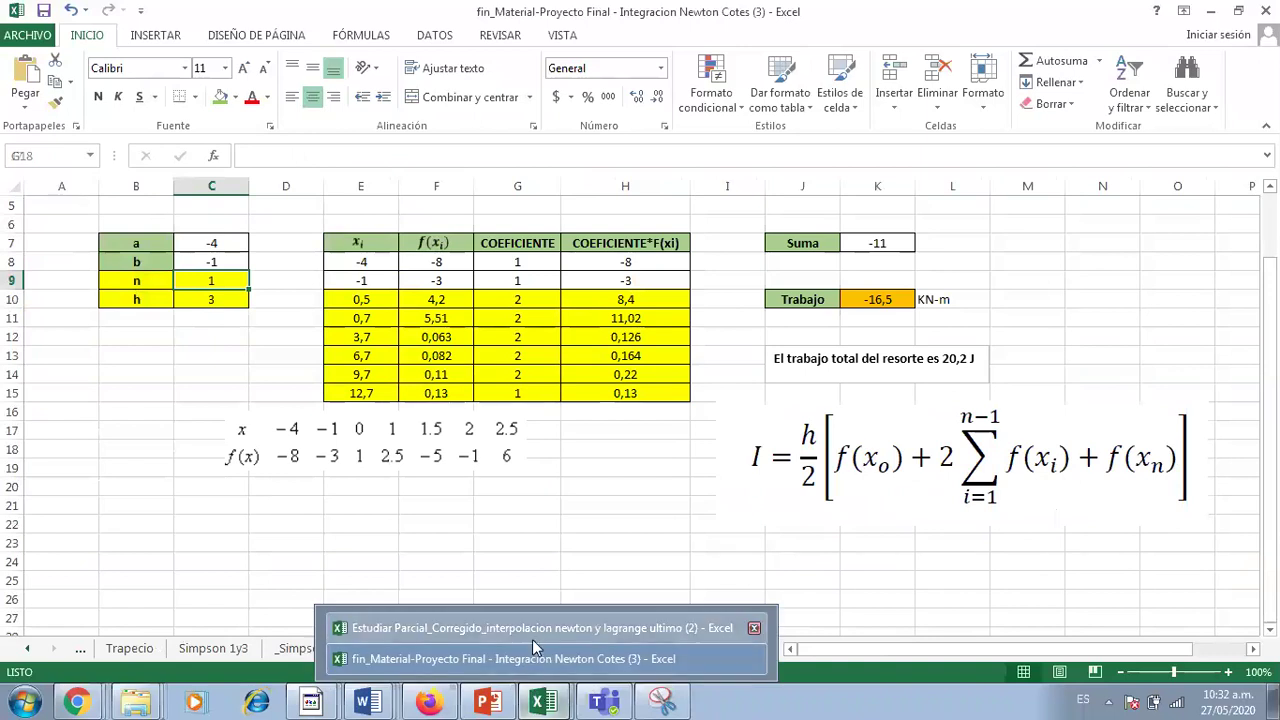
left_click(532, 639)
left_click(418, 649)
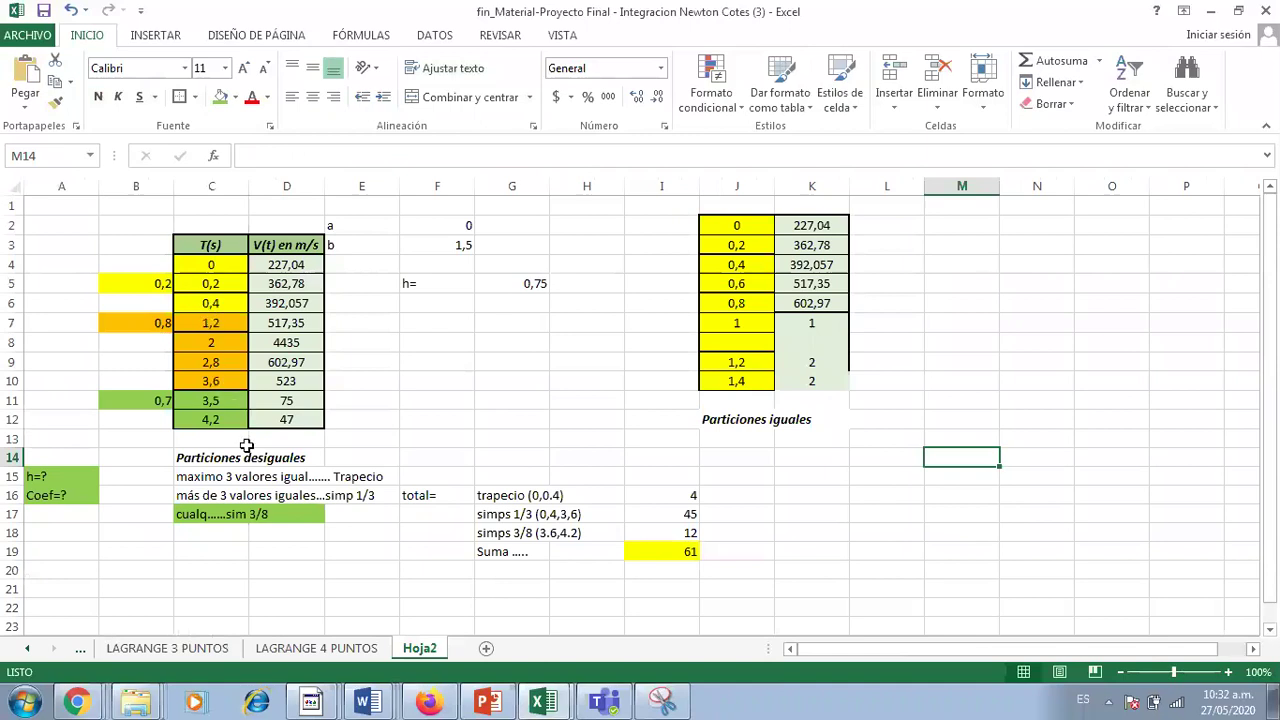
left_click_drag(212, 477, 340, 518)
key("ctrl+c")
left_click(221, 586)
key("ctrl+v")
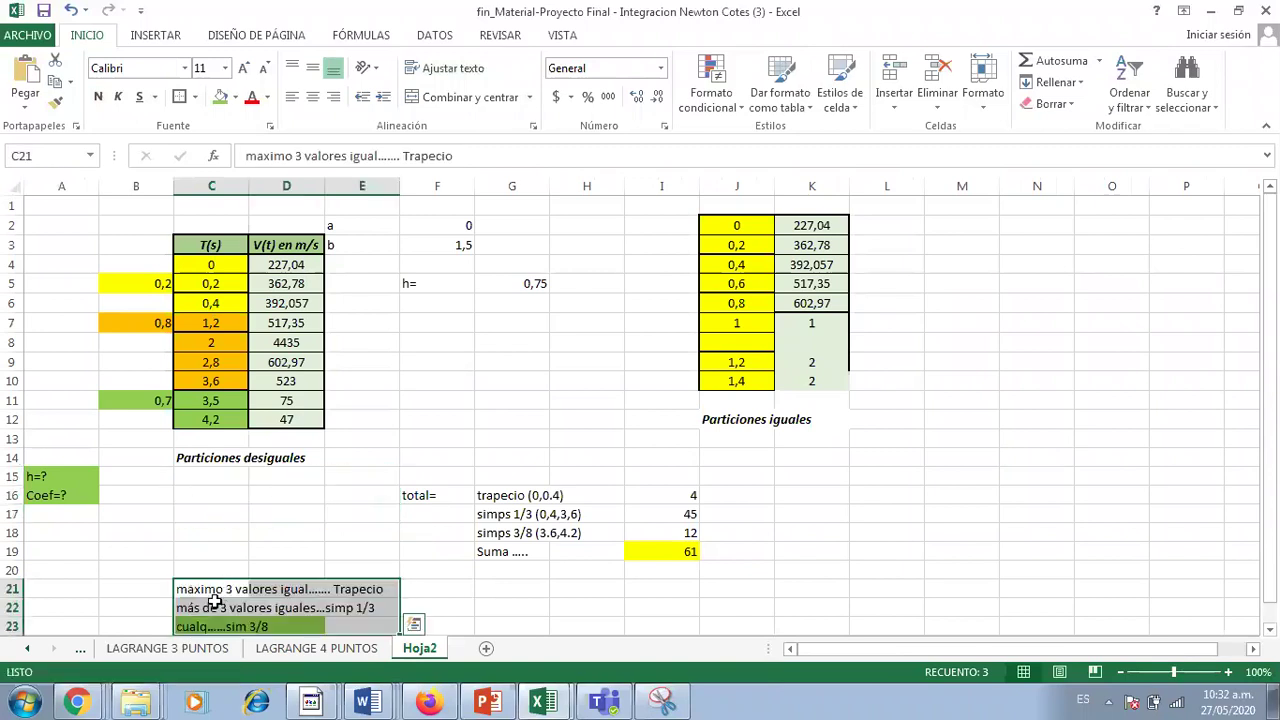
Check the T(s) values in C6 through C10 where the step size changes between the yellow and orange groups.
left_click(221, 322)
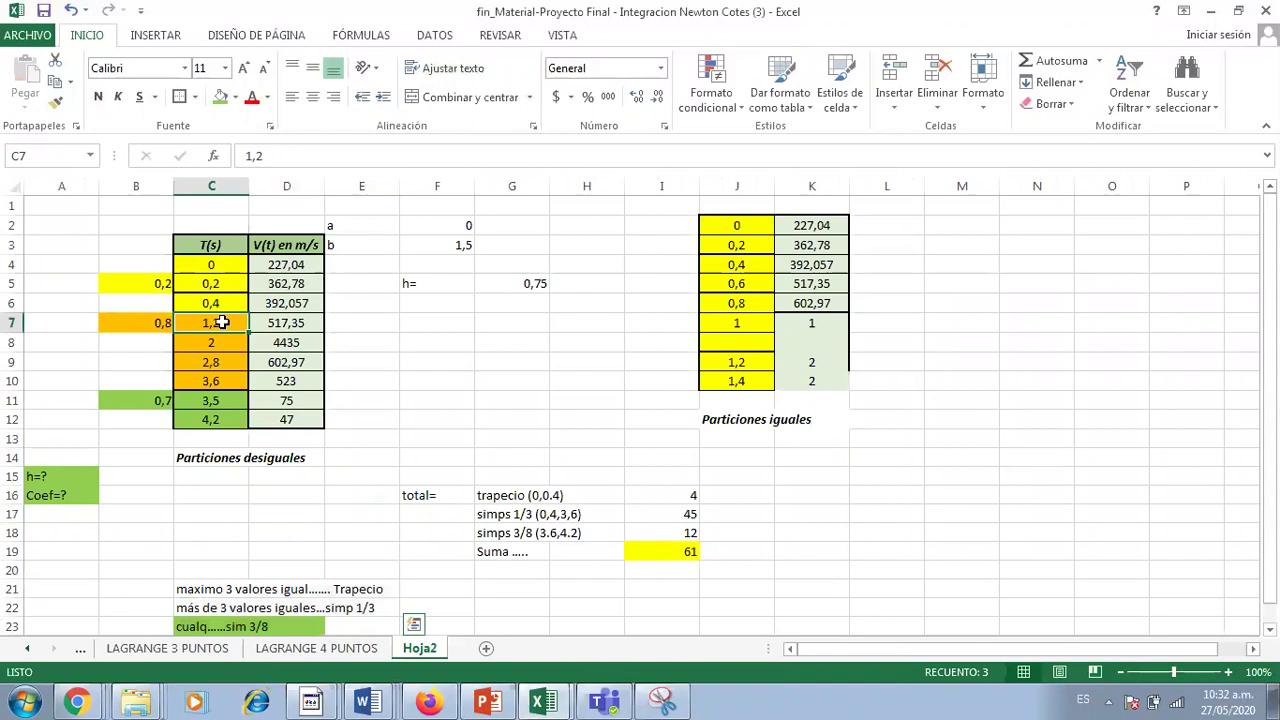
key("Up")
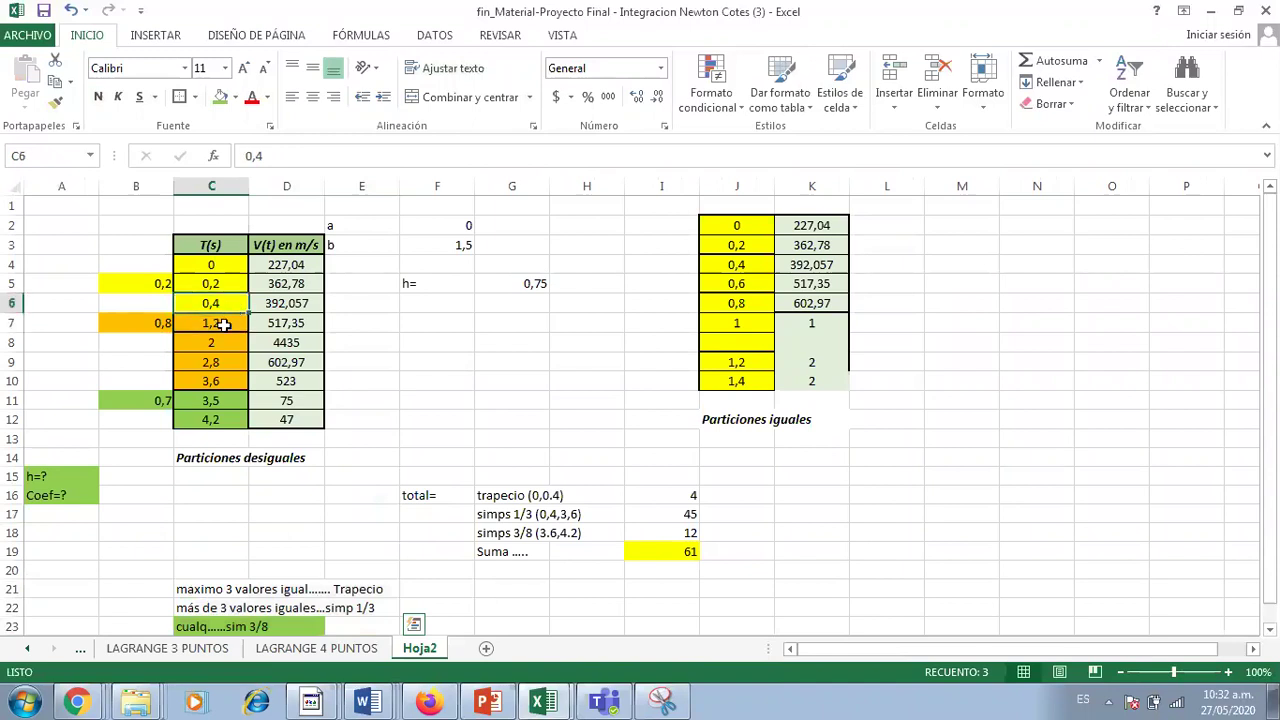
left_click(226, 323)
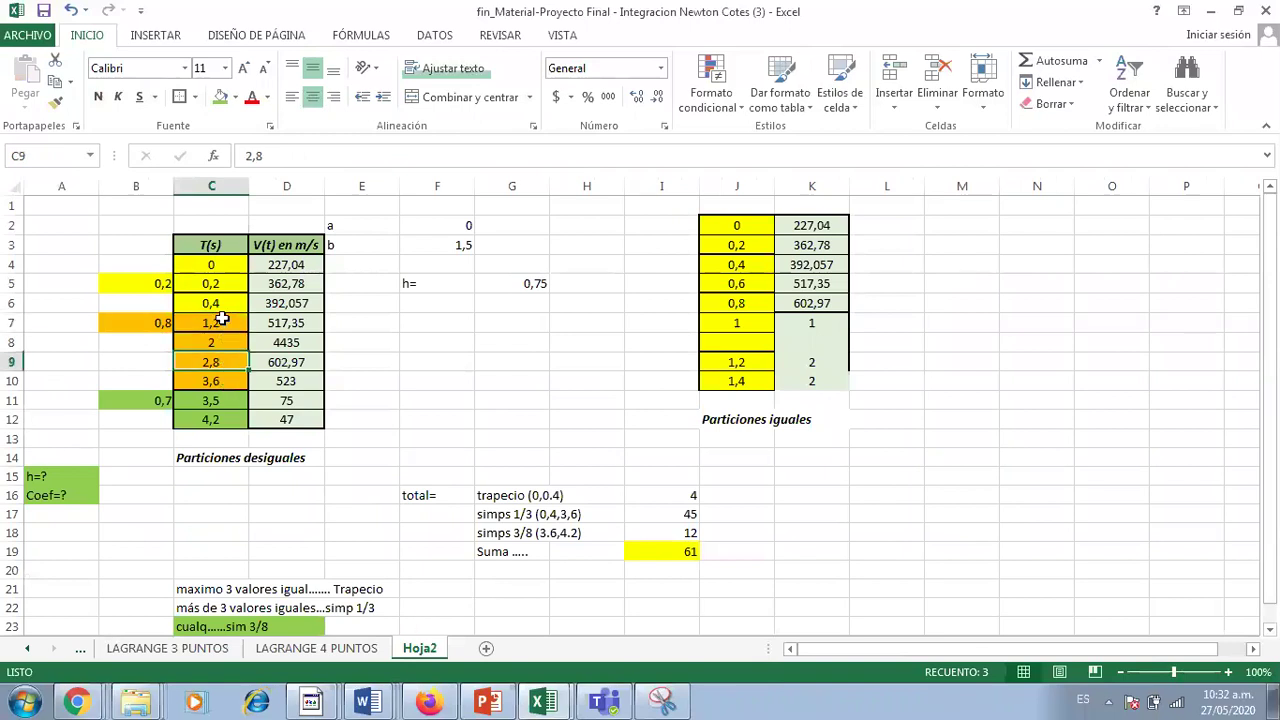
left_click(224, 384)
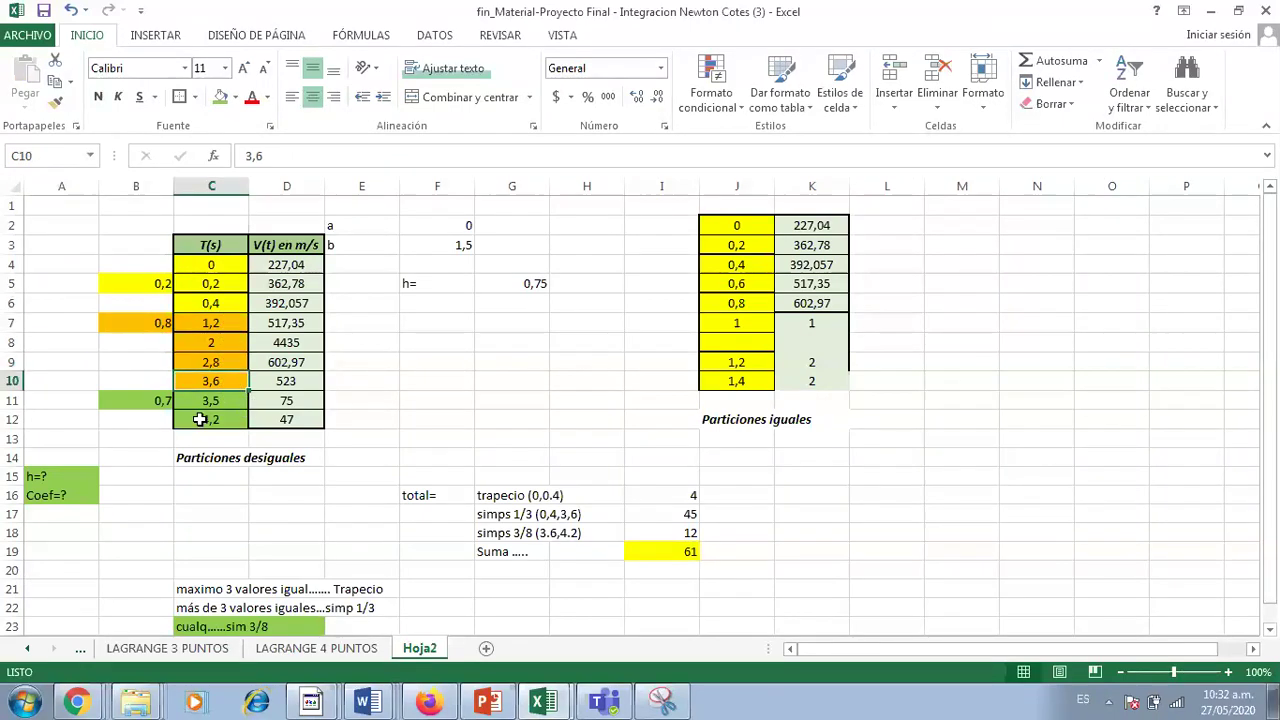
Delete row 10, which holds the T(s) value 3,6, from Hoja2.
left_click(14, 381)
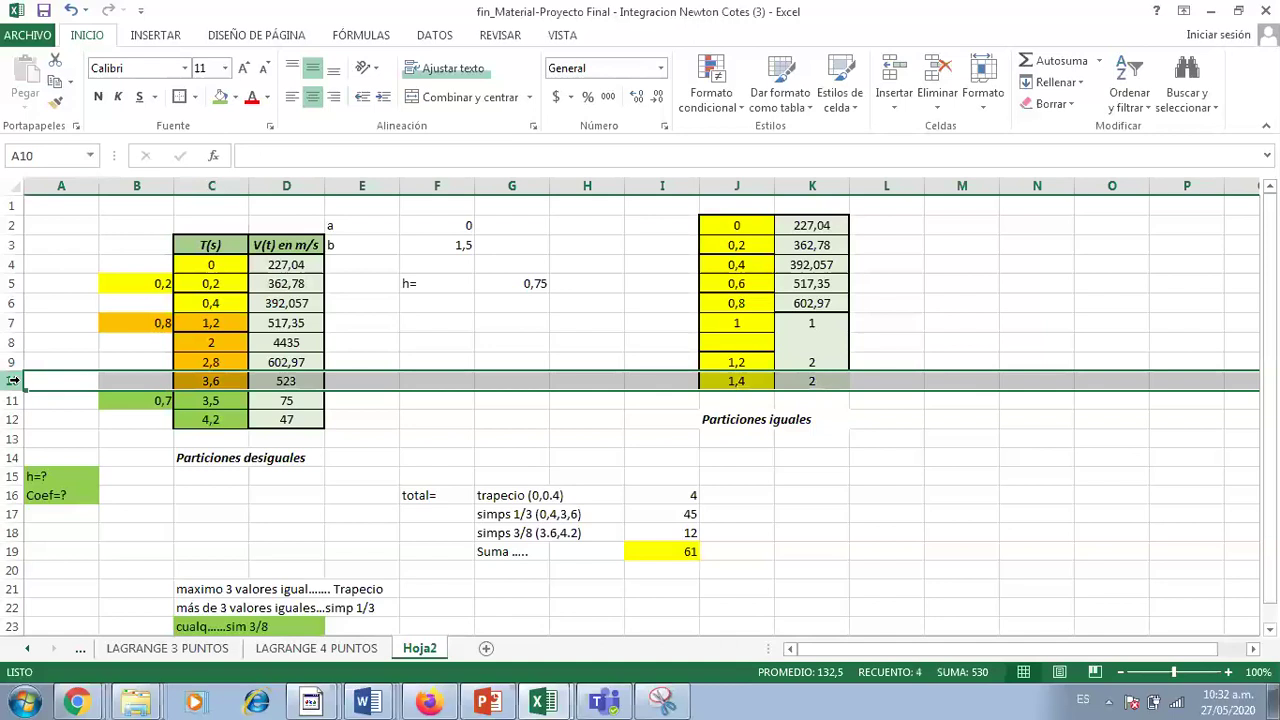
right_click(14, 381)
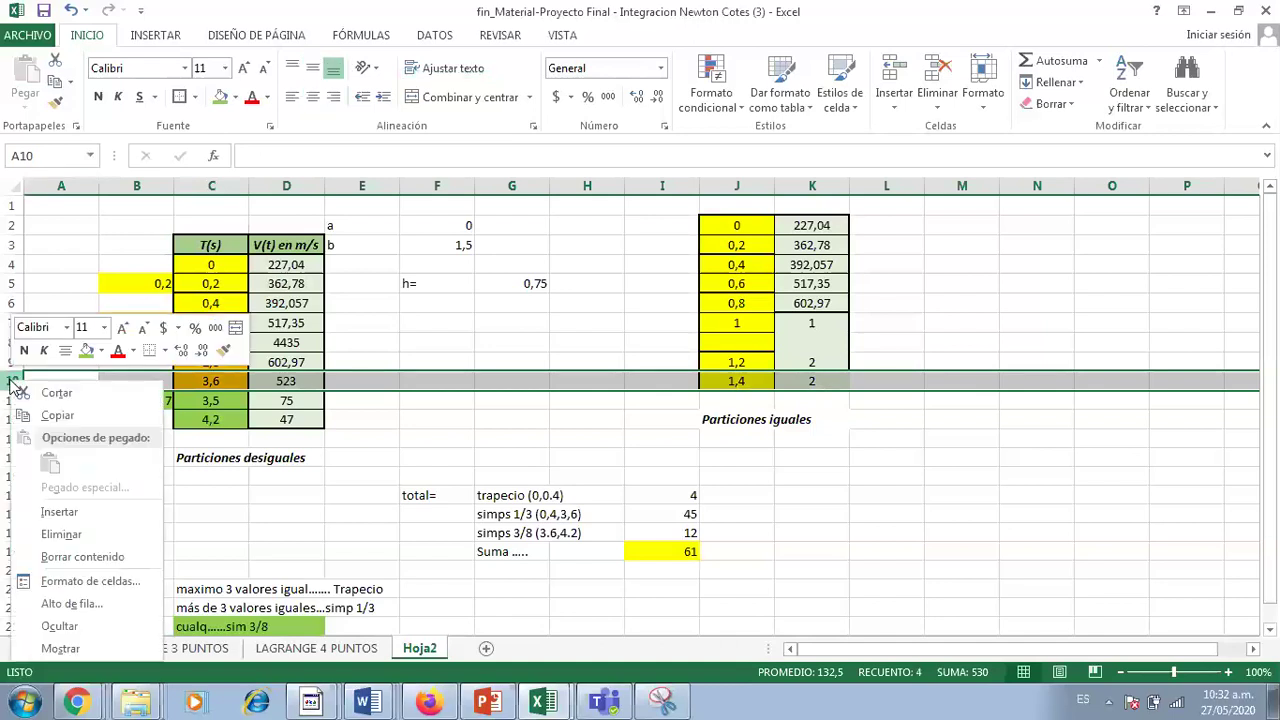
left_click(60, 530)
left_click(447, 421)
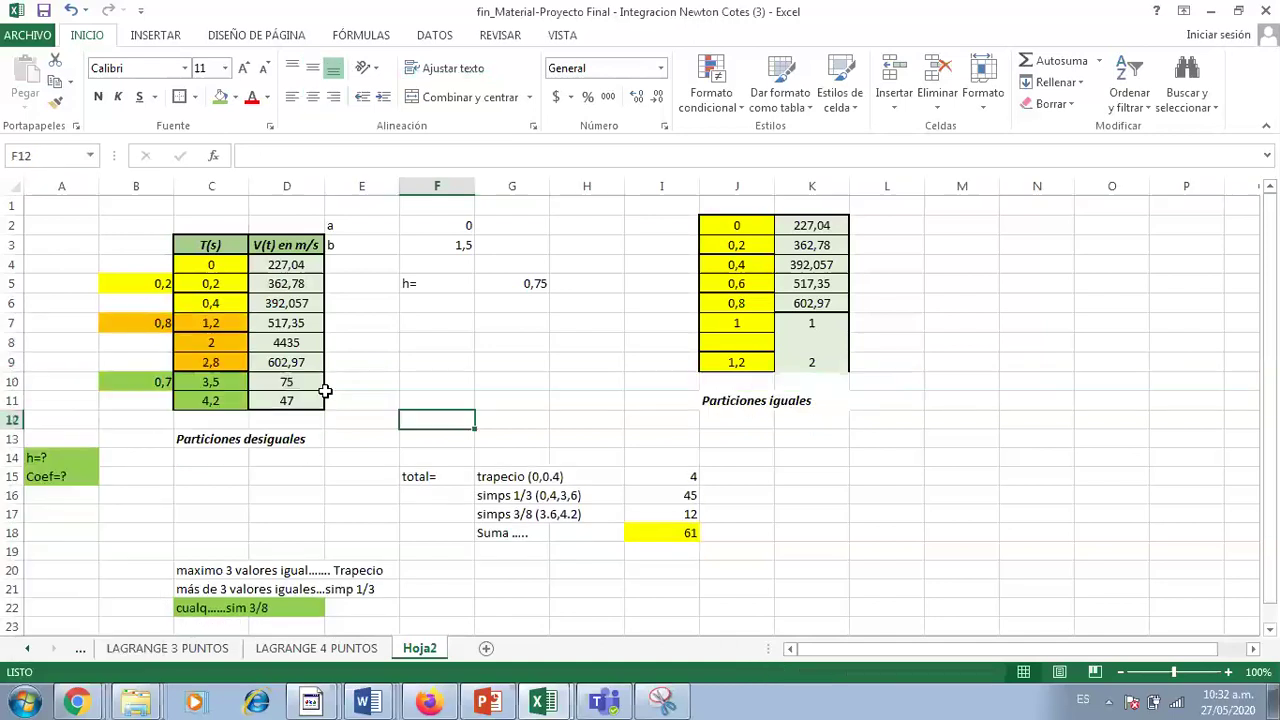
Check the T(s) values in C6:C9 against the unequal-interval rules on the Metodos Numericos page in Chrome, and return to the interpolation workbook in Excel.
left_click(226, 302)
left_click_drag(226, 302, 211, 362)
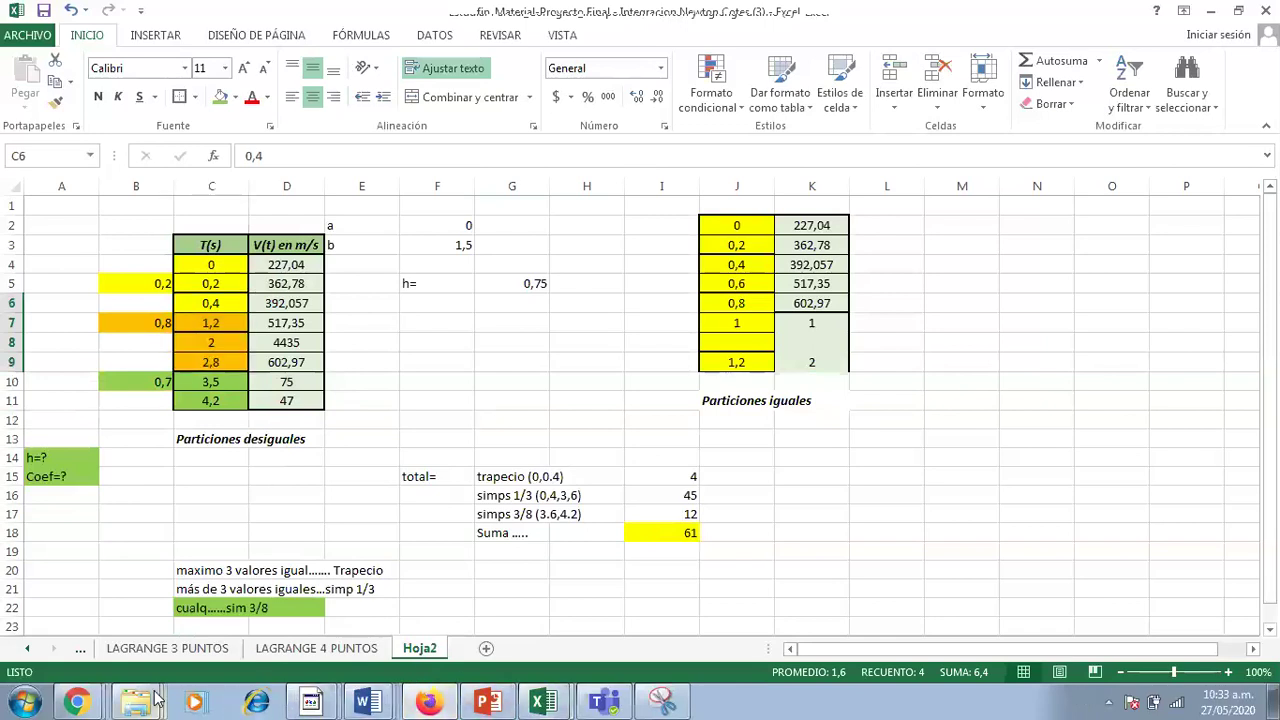
mouse_move(77, 703)
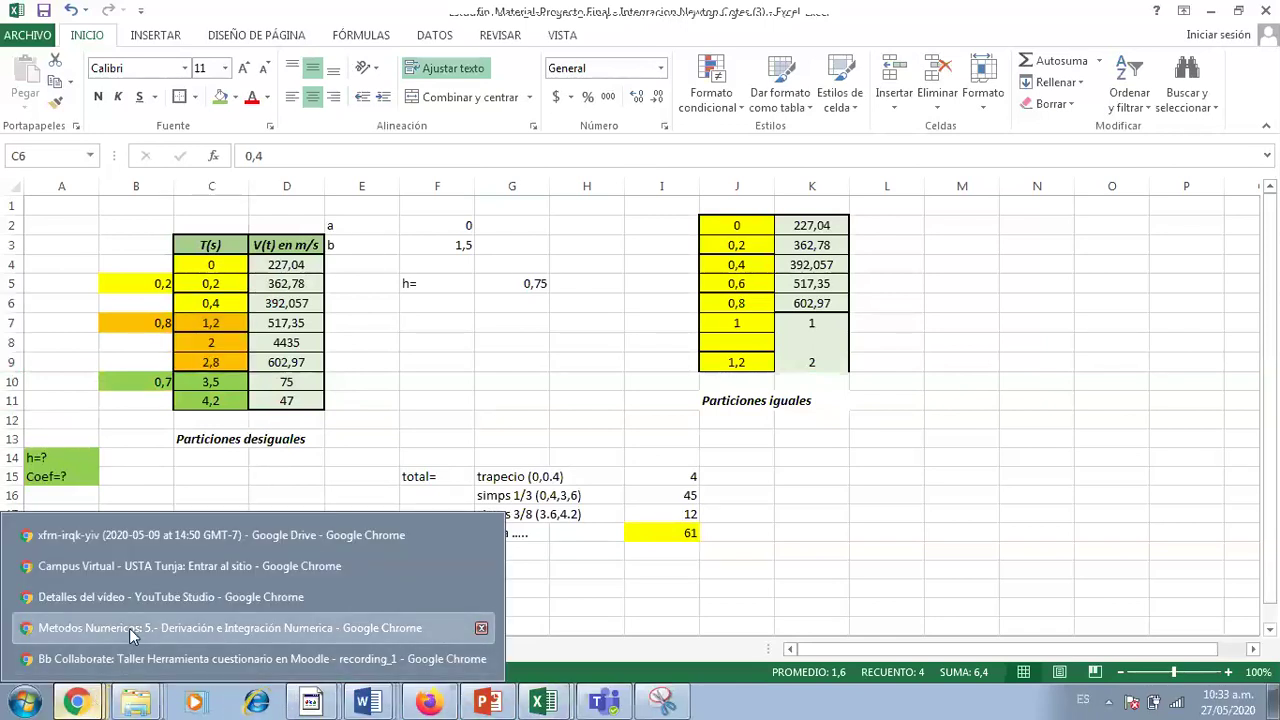
left_click(130, 628)
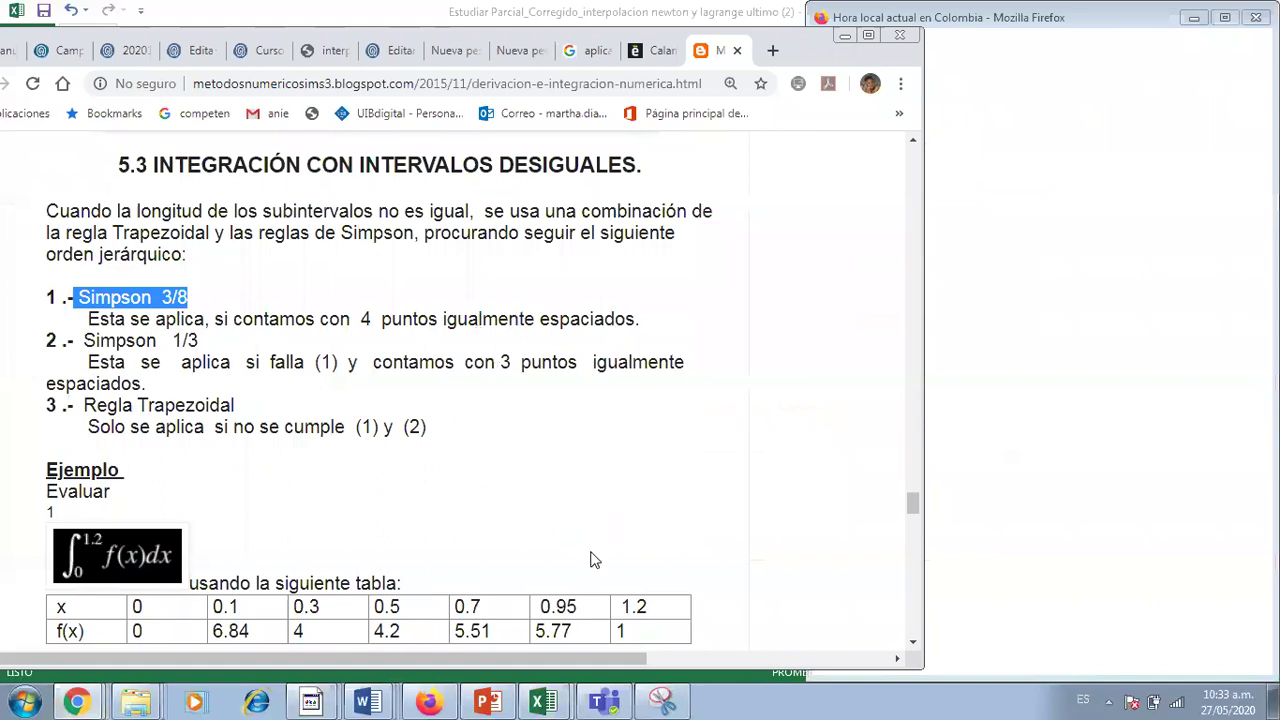
left_click(545, 702)
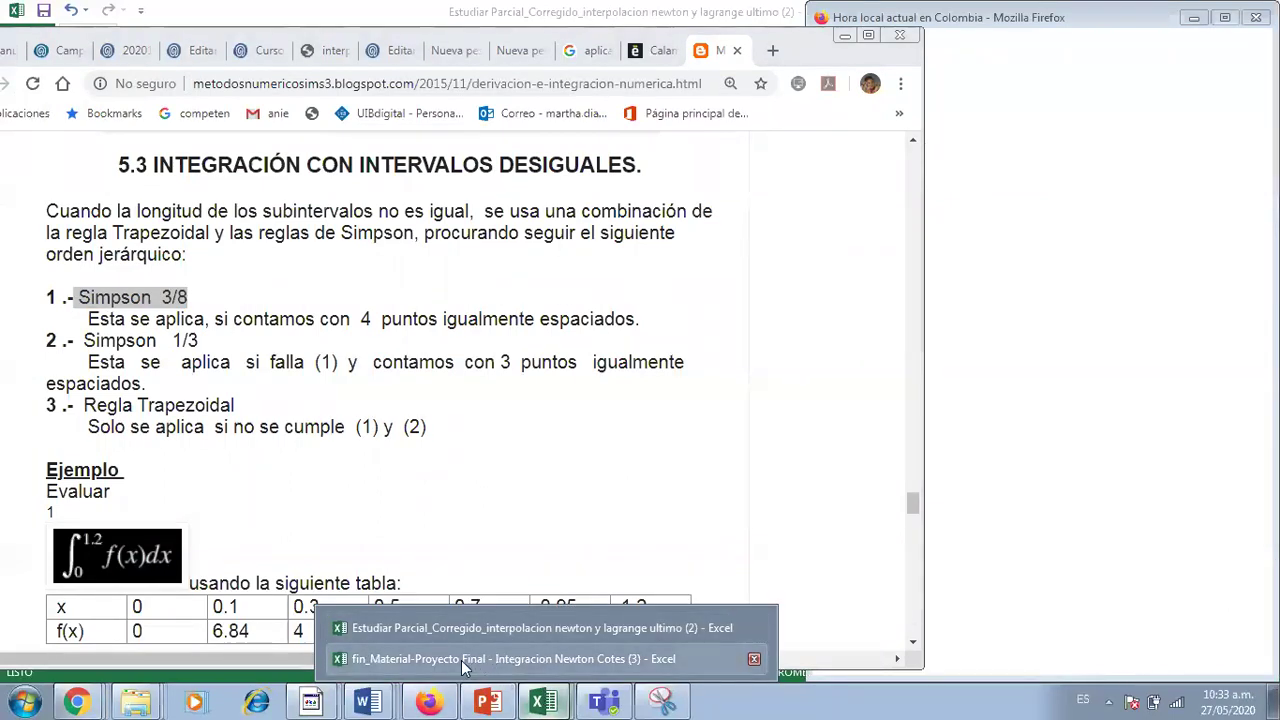
left_click(480, 625)
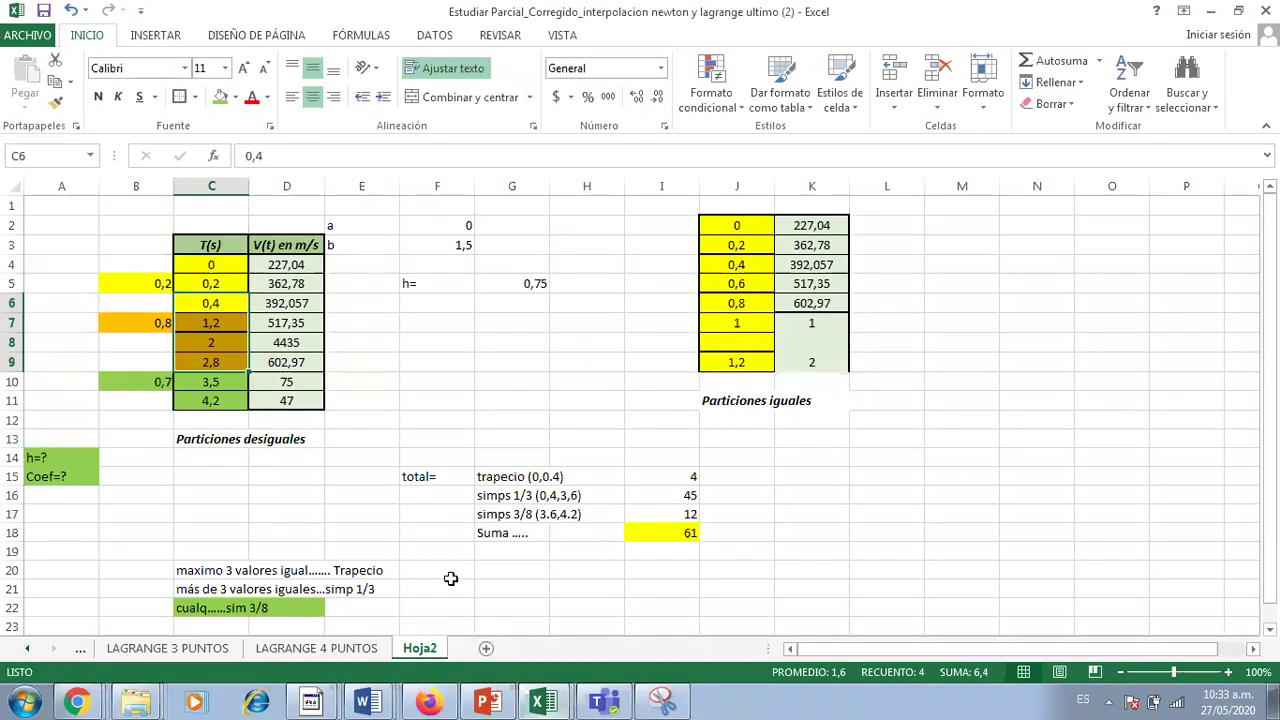
Fill the T(s) cells C6:C9 with orange.
left_click_drag(218, 308, 220, 359)
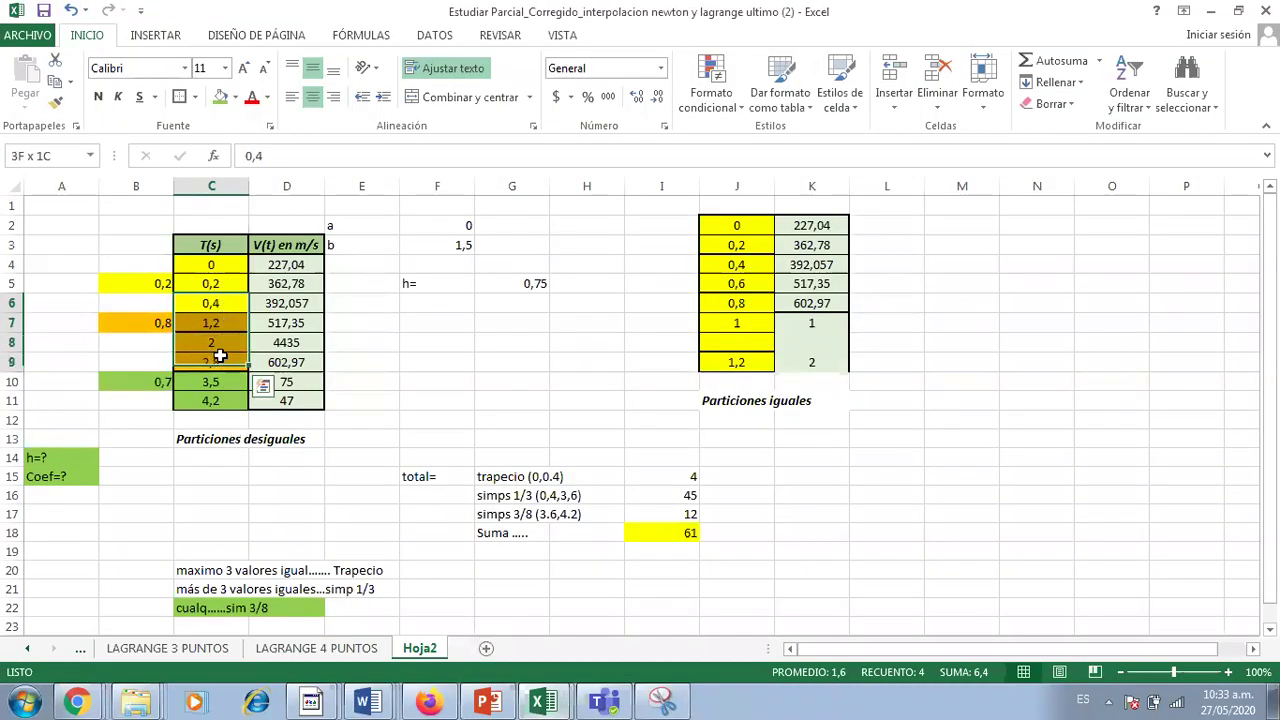
left_click(236, 97)
left_click(250, 244)
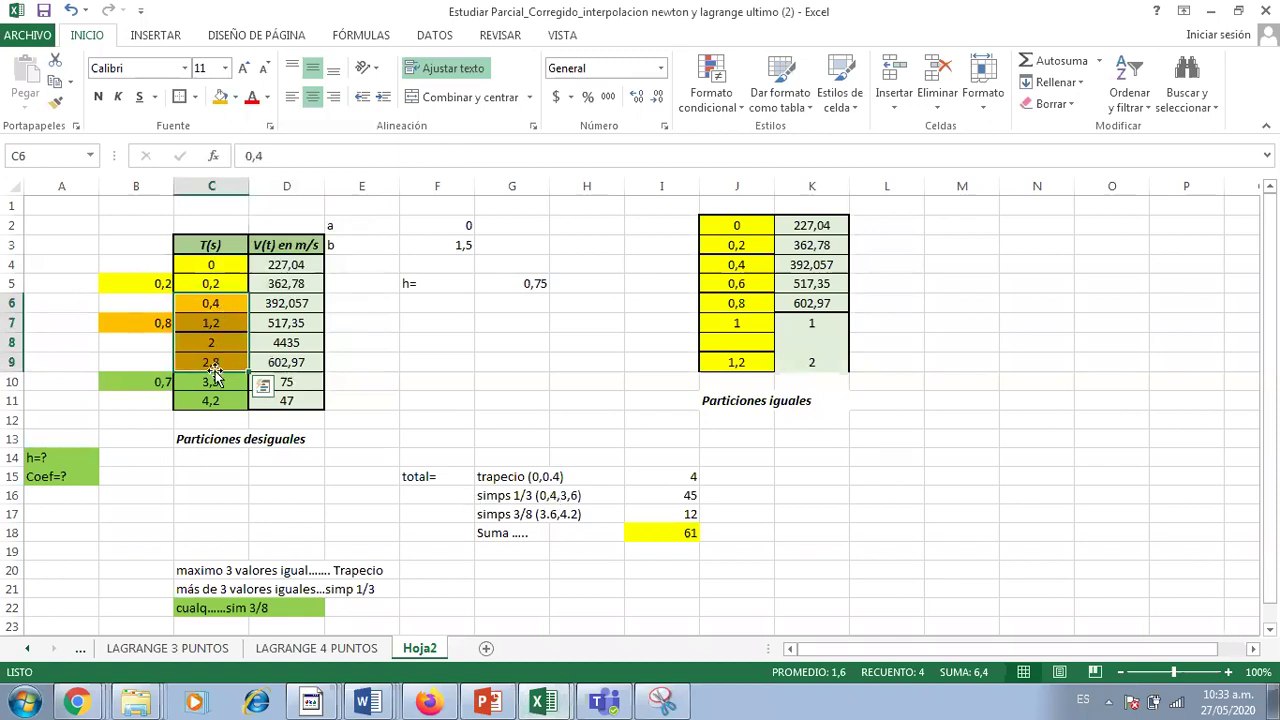
left_click(140, 323)
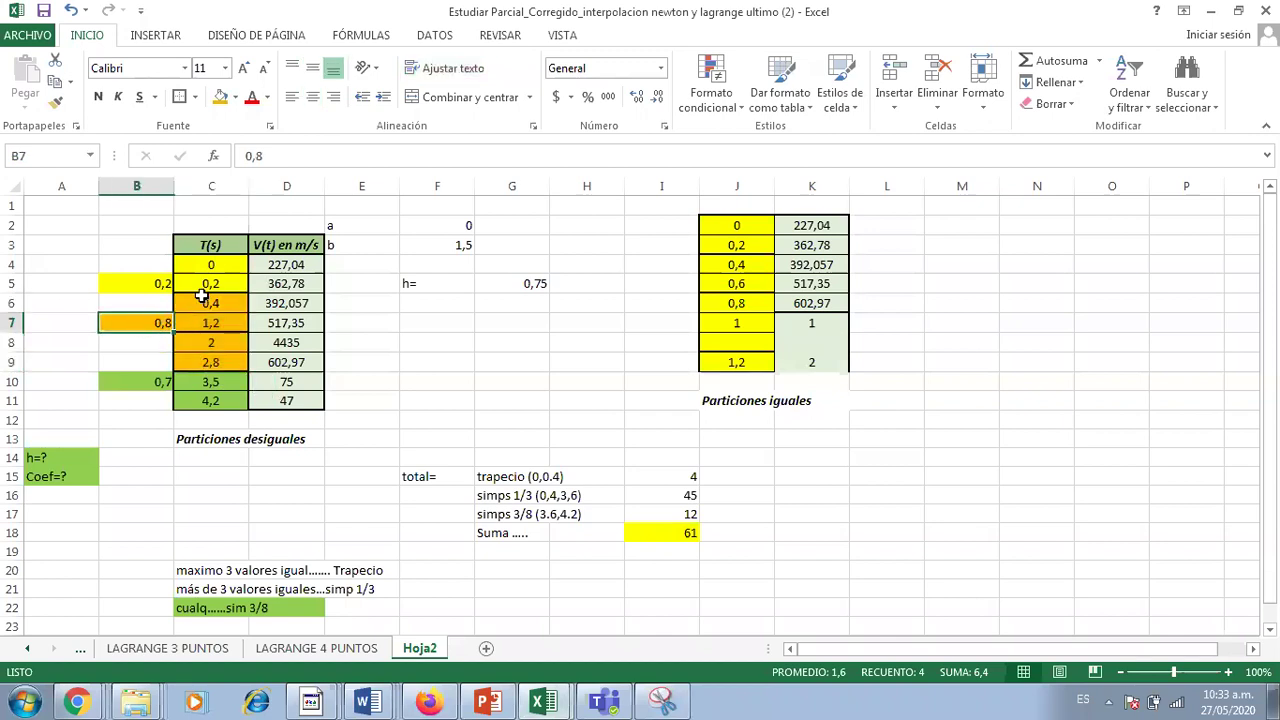
Move the sim 3/8 rule from C22 to C14 and number it 1 in B14.
left_click(198, 588)
left_click(203, 600)
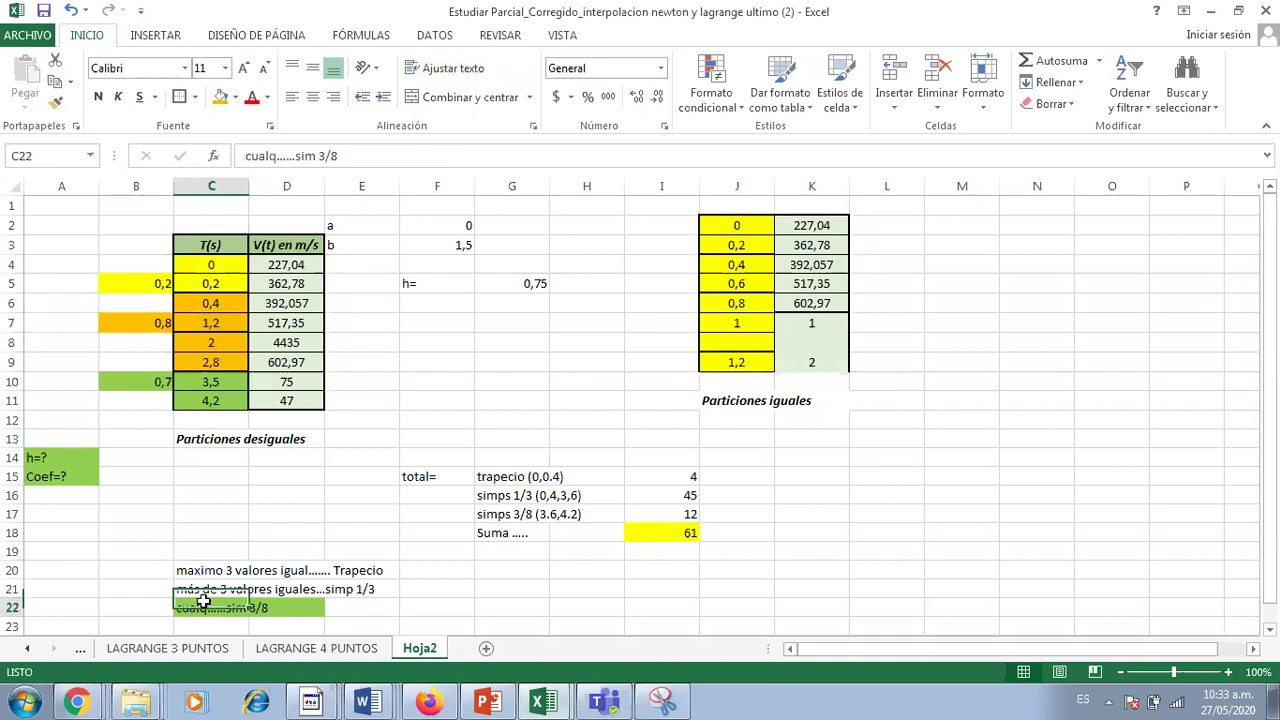
left_click_drag(203, 600, 194, 460)
left_click(166, 459)
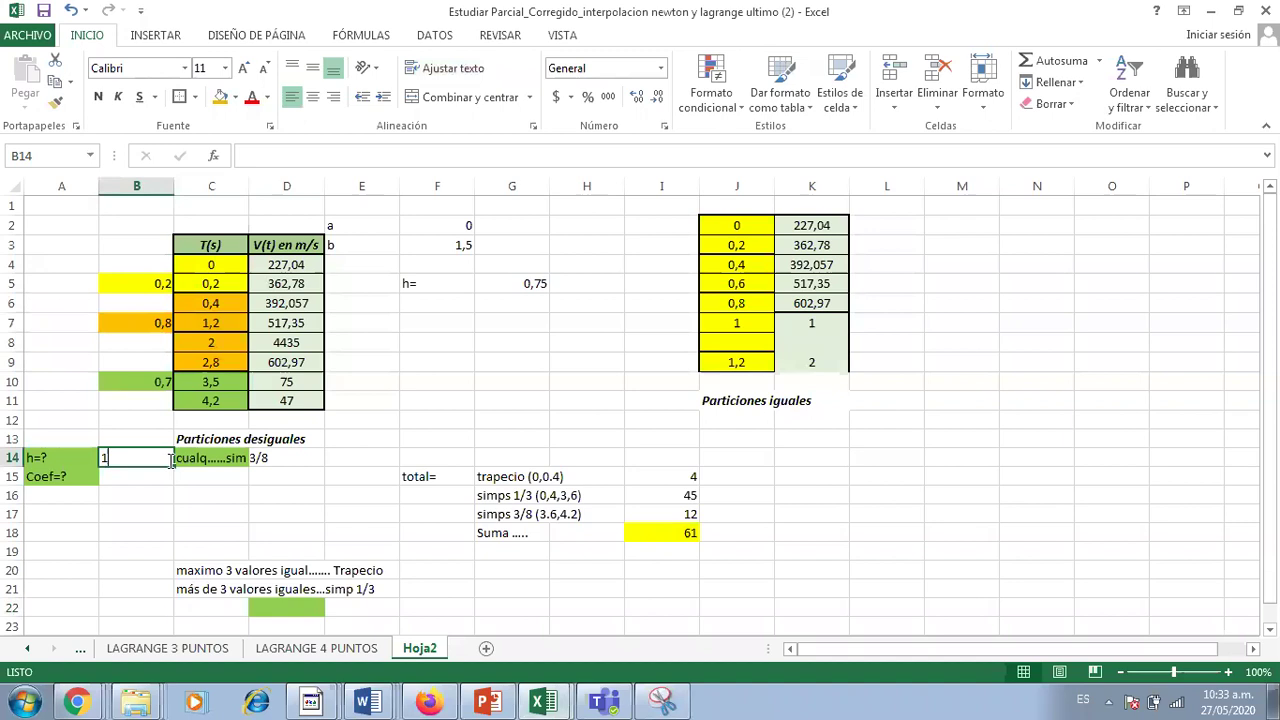
double_click(166, 459)
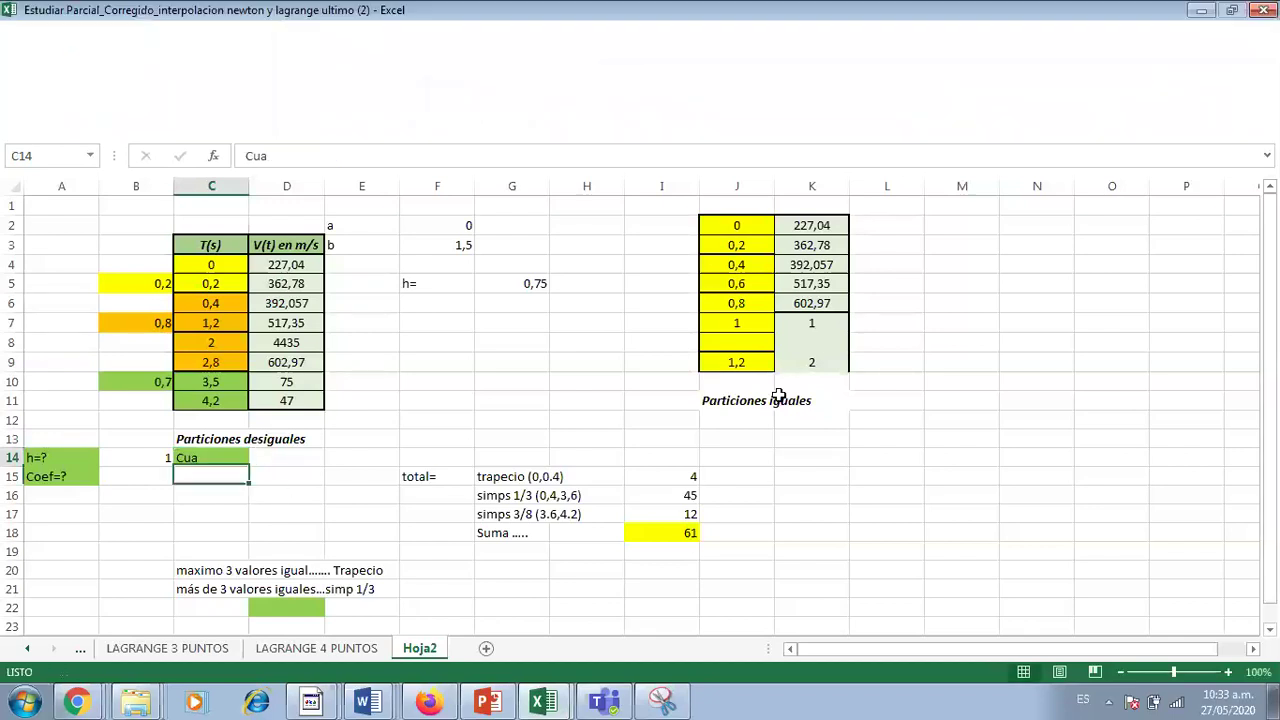
Replace the rule text in C14 with "4 pto igual espac.... Simp 3/8".
left_click(217, 440)
type("4")
key("Escape")
key("Down")
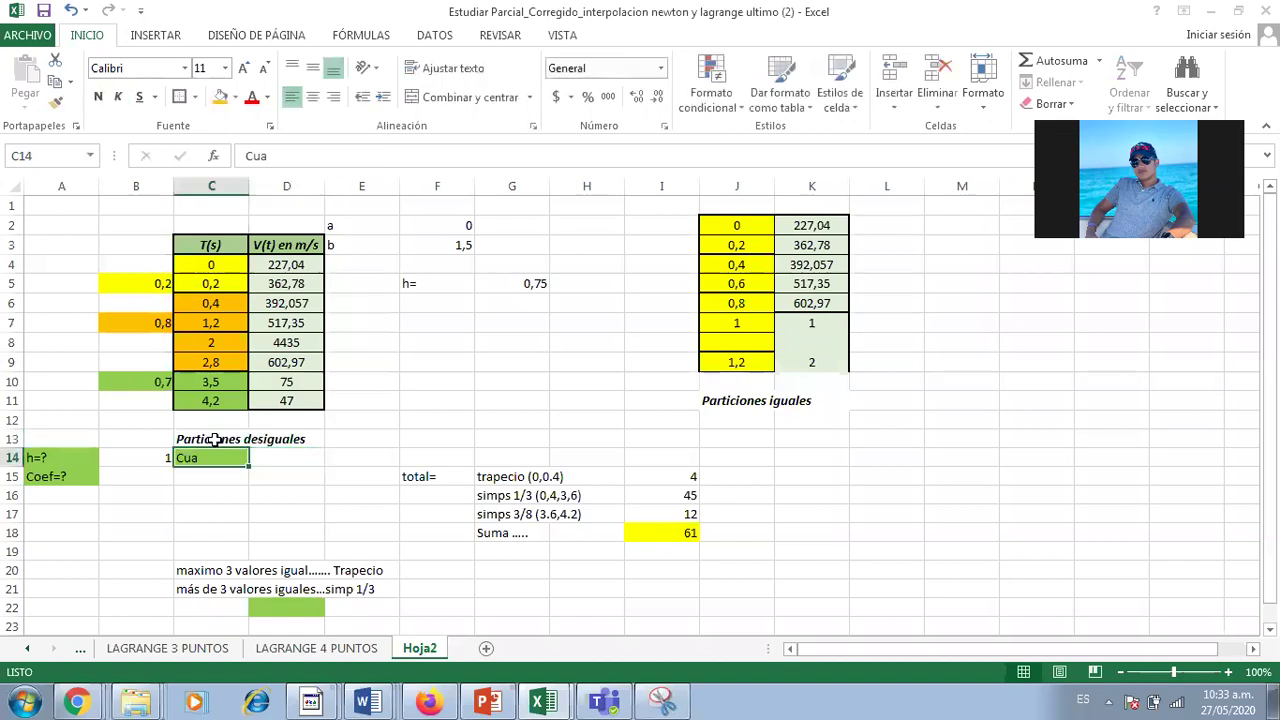
type("4")
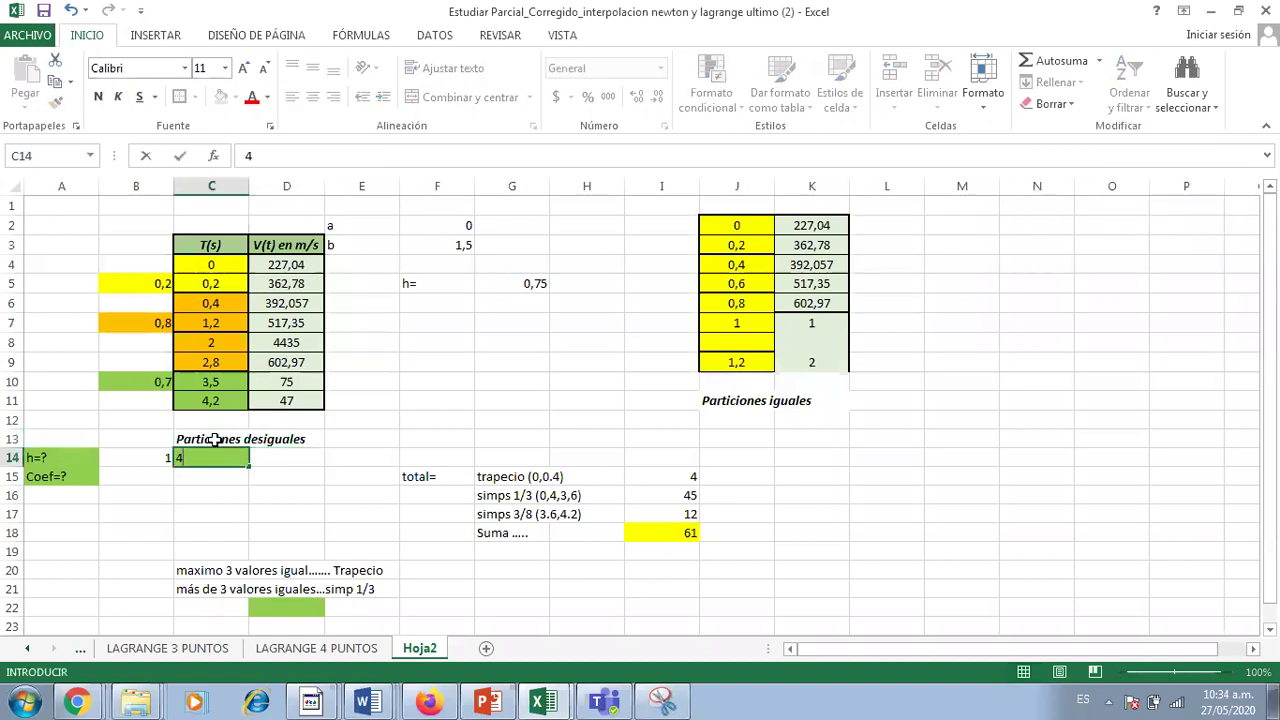
type(" pto igual espac....")
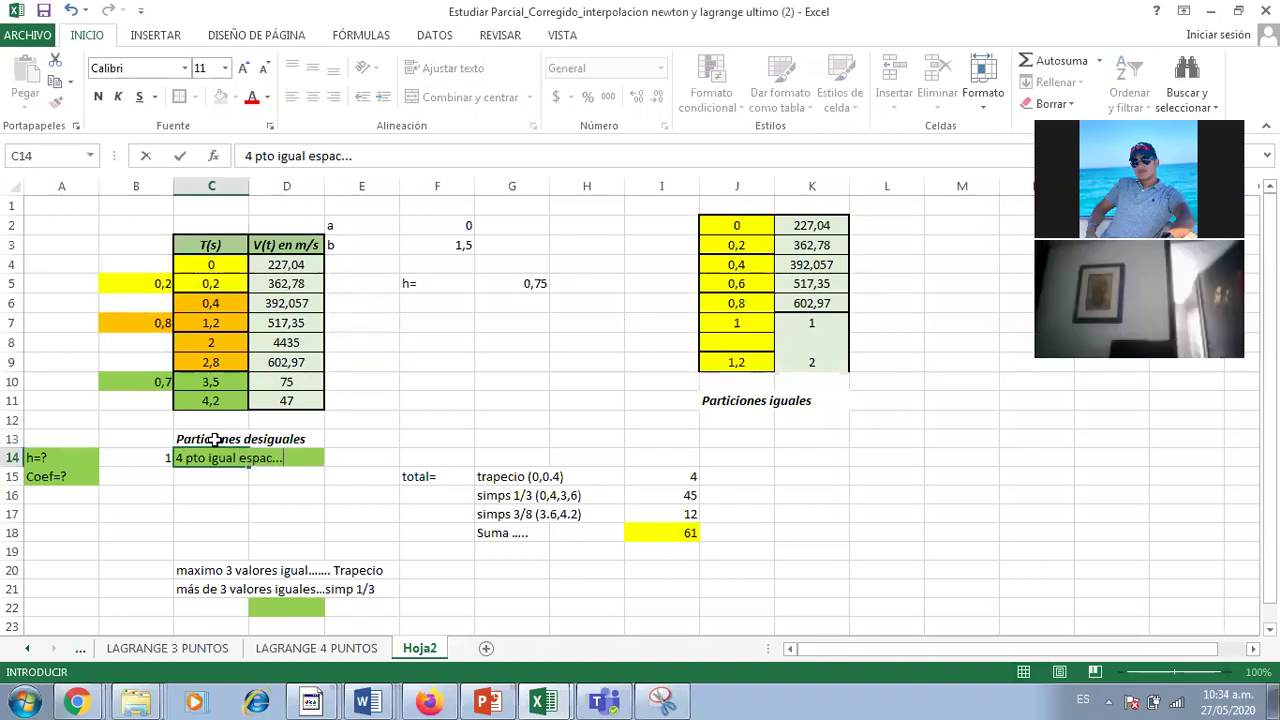
type(" Simp 3/8")
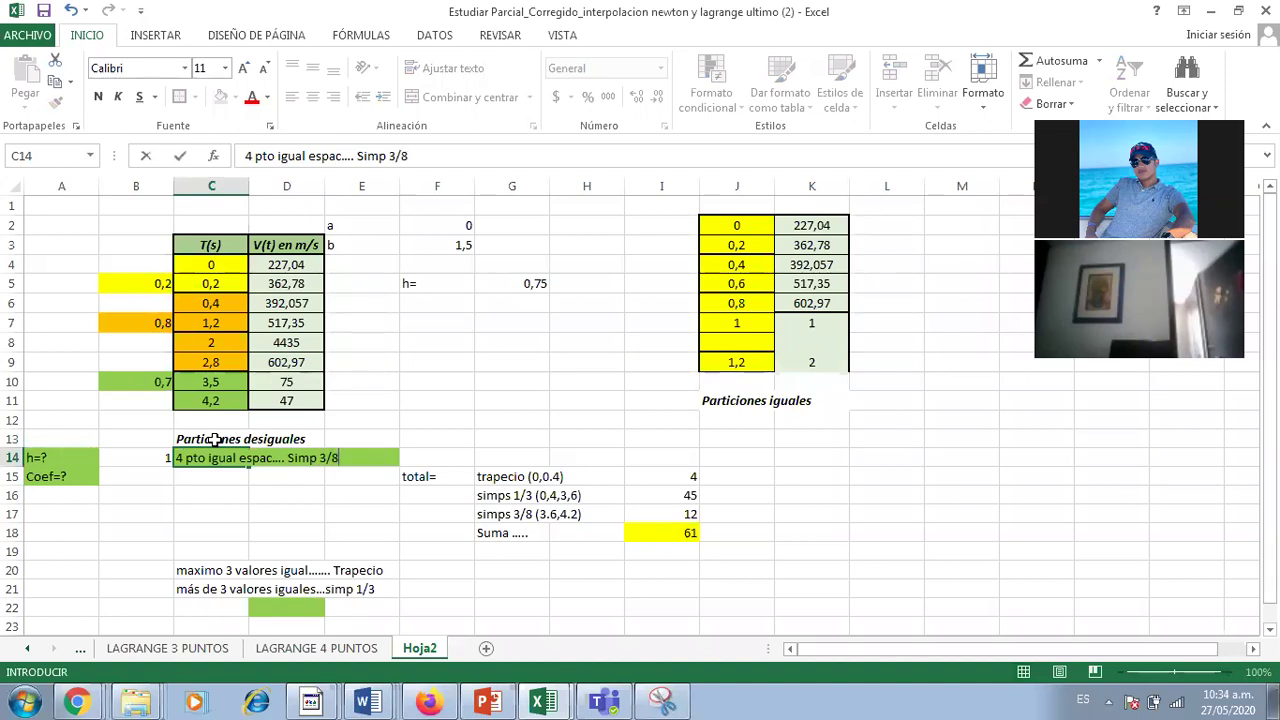
key("Return")
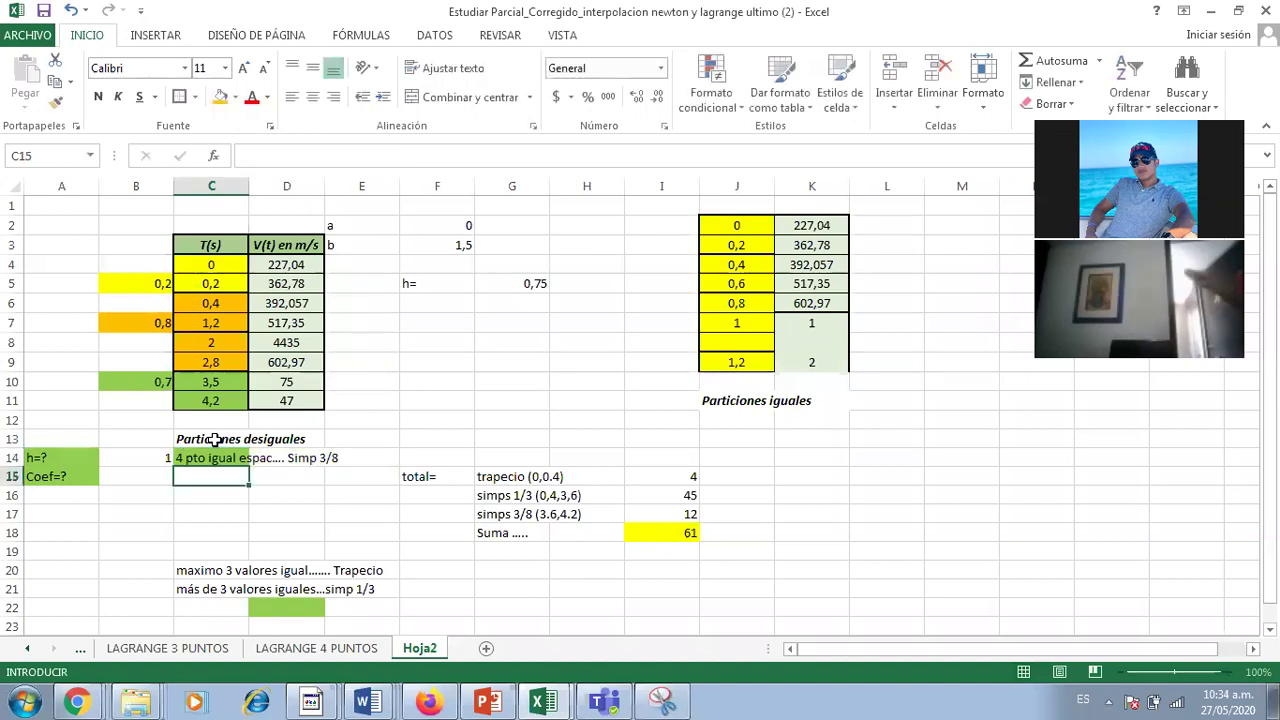
Switch to the Metodos Numericos page in Chrome, read the condition for applying Simpson 1/3, and return to Hoja2 in Excel.
mouse_move(78, 698)
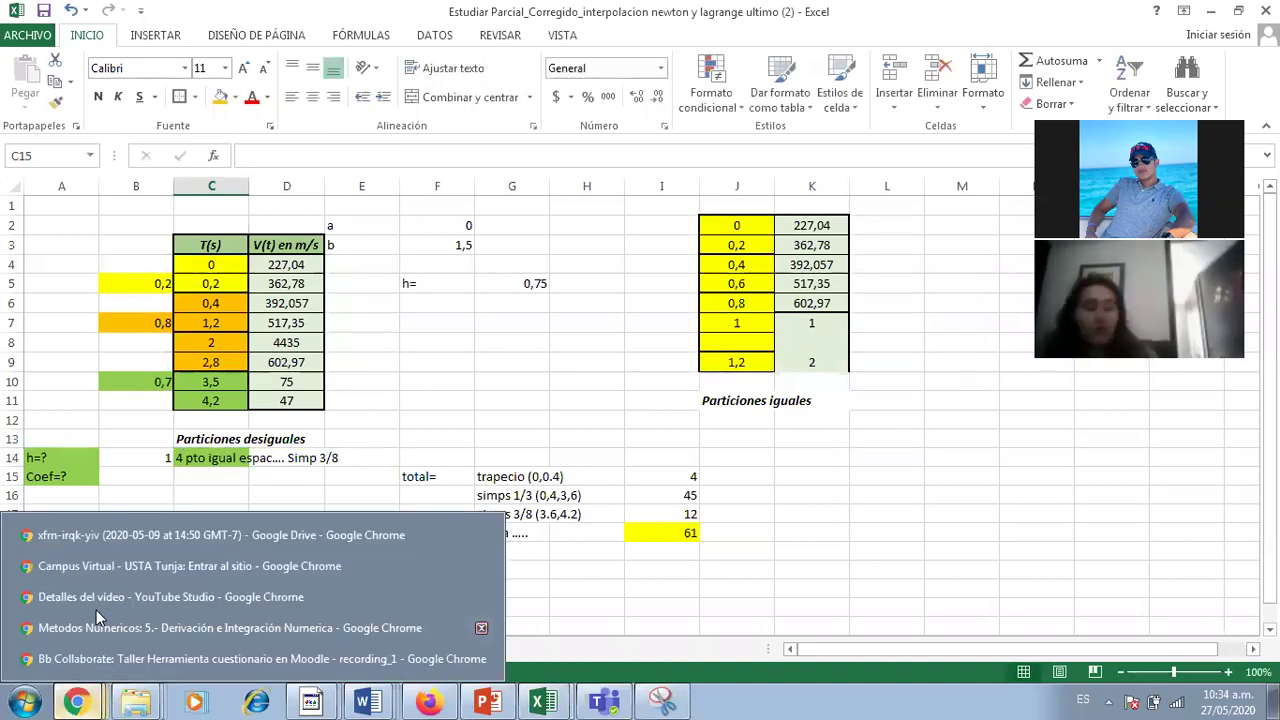
left_click(107, 628)
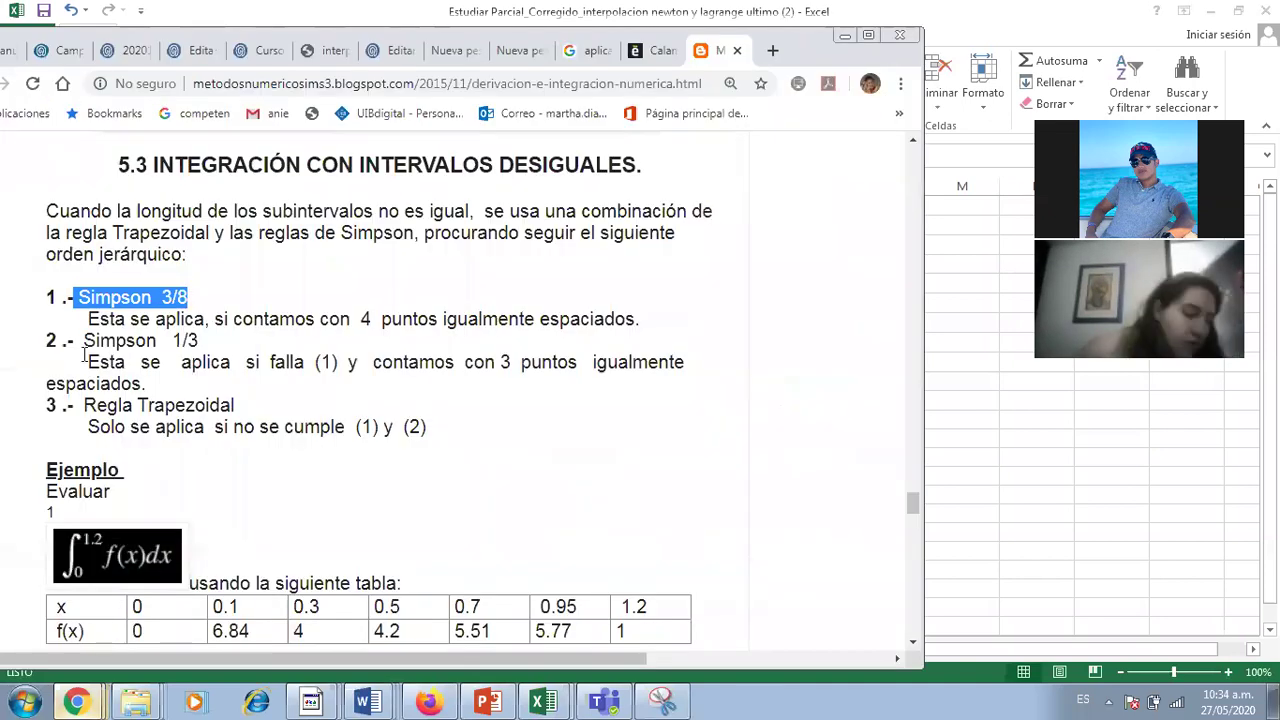
left_click(86, 320)
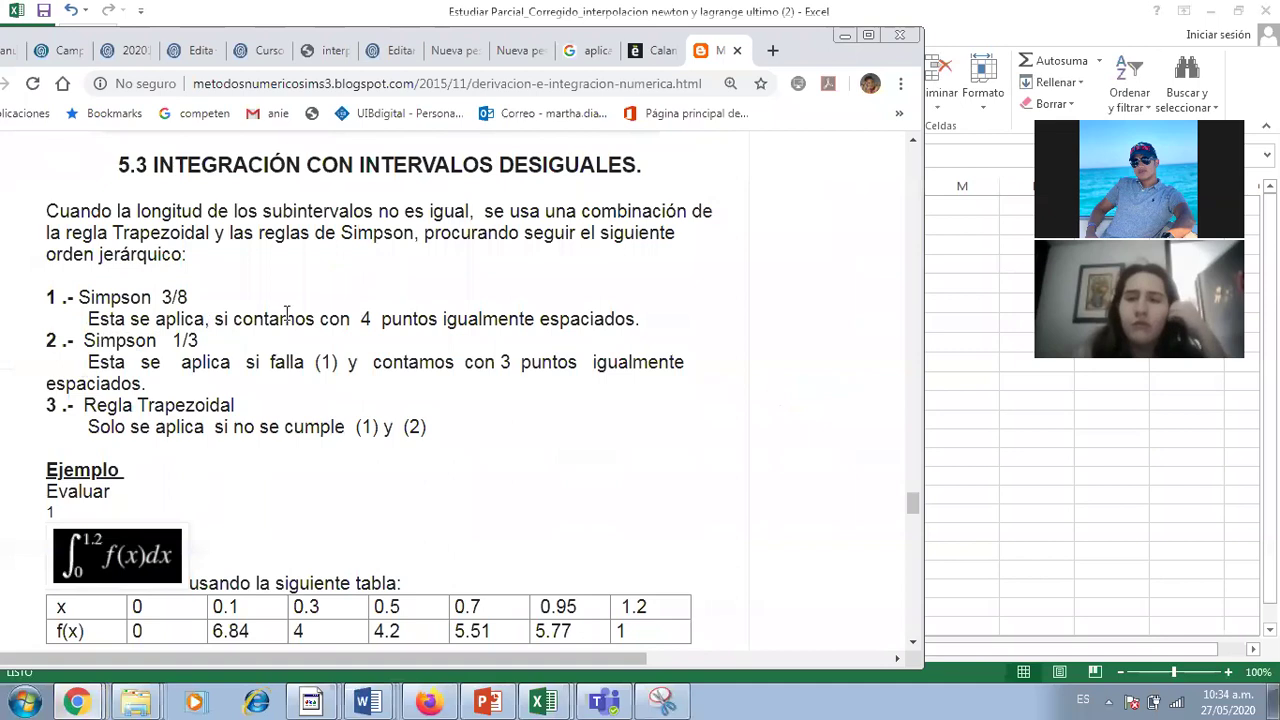
left_click_drag(383, 362, 684, 355)
left_click_drag(221, 341, 88, 340)
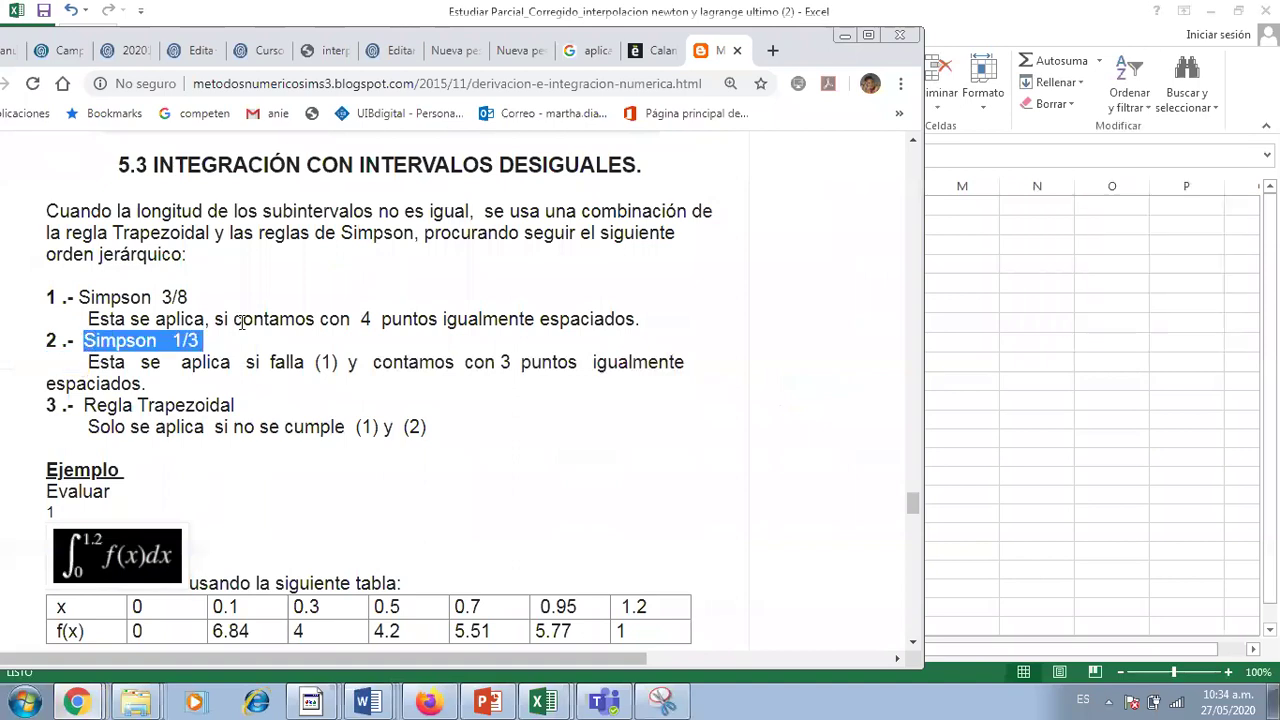
left_click(984, 458)
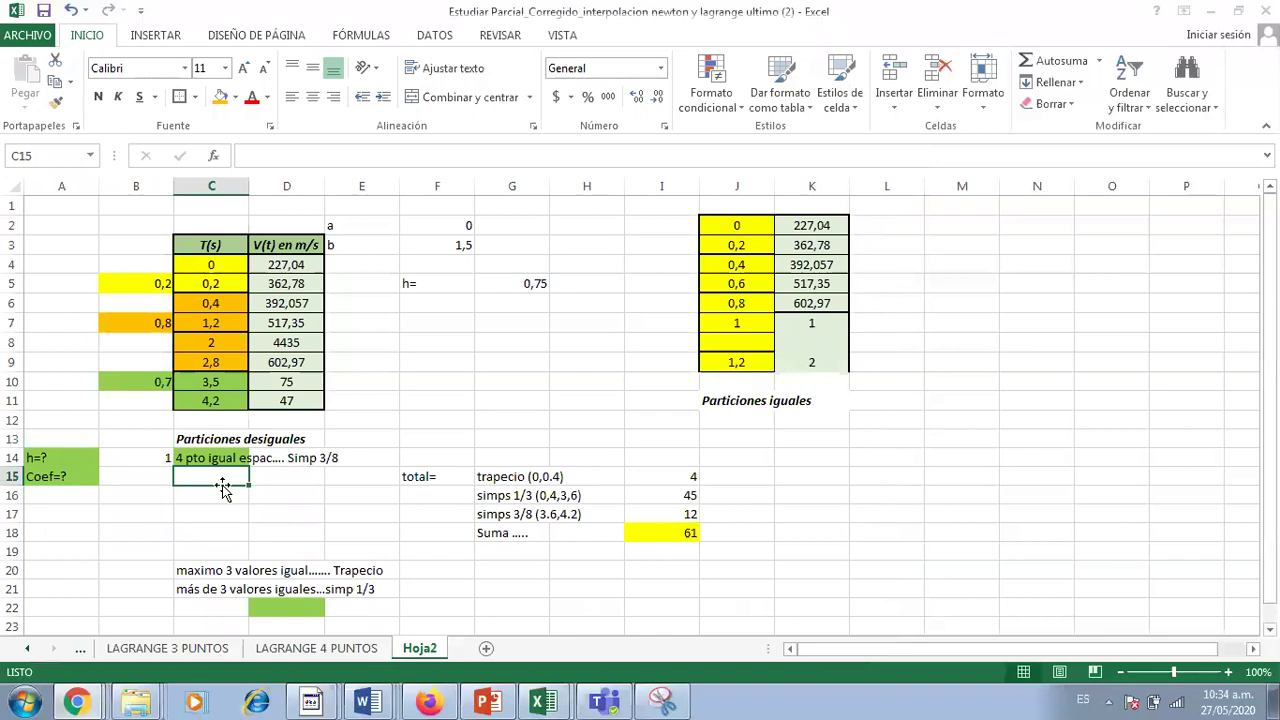
Fill the T(s) cells C4:C6 with yellow.
left_click_drag(229, 266, 218, 302)
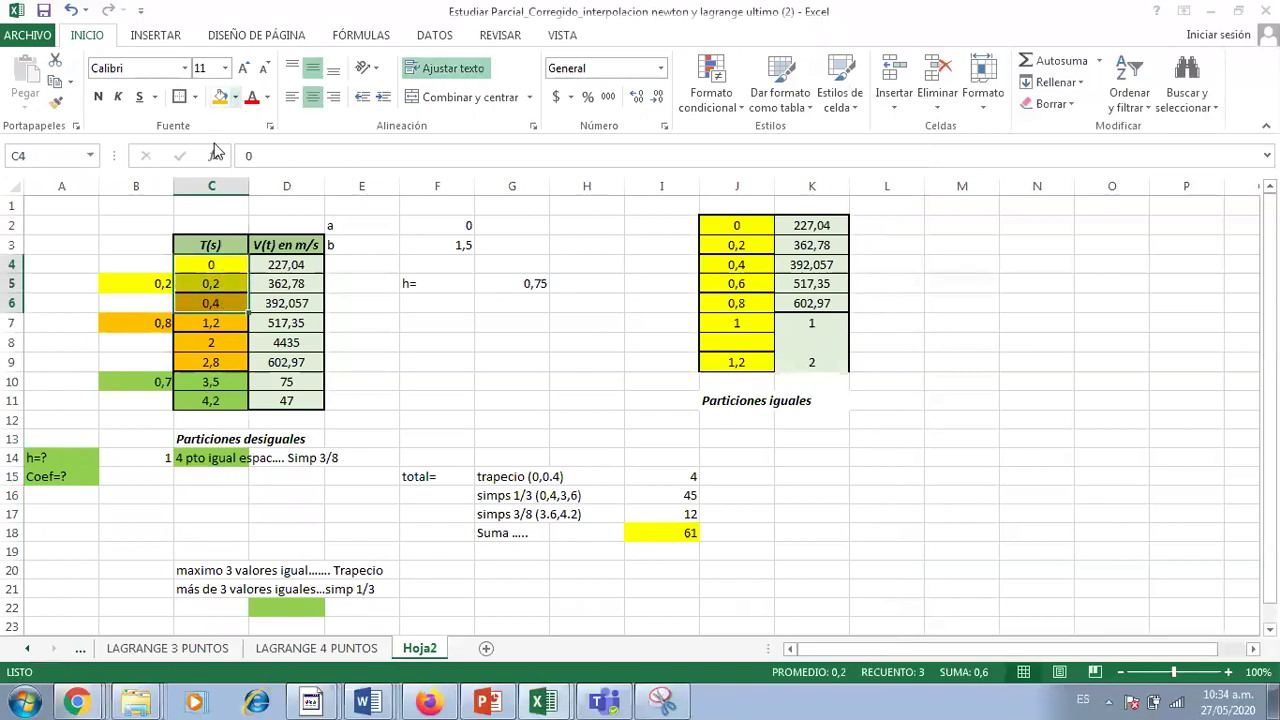
left_click(236, 97)
left_click(255, 247)
left_click(462, 369)
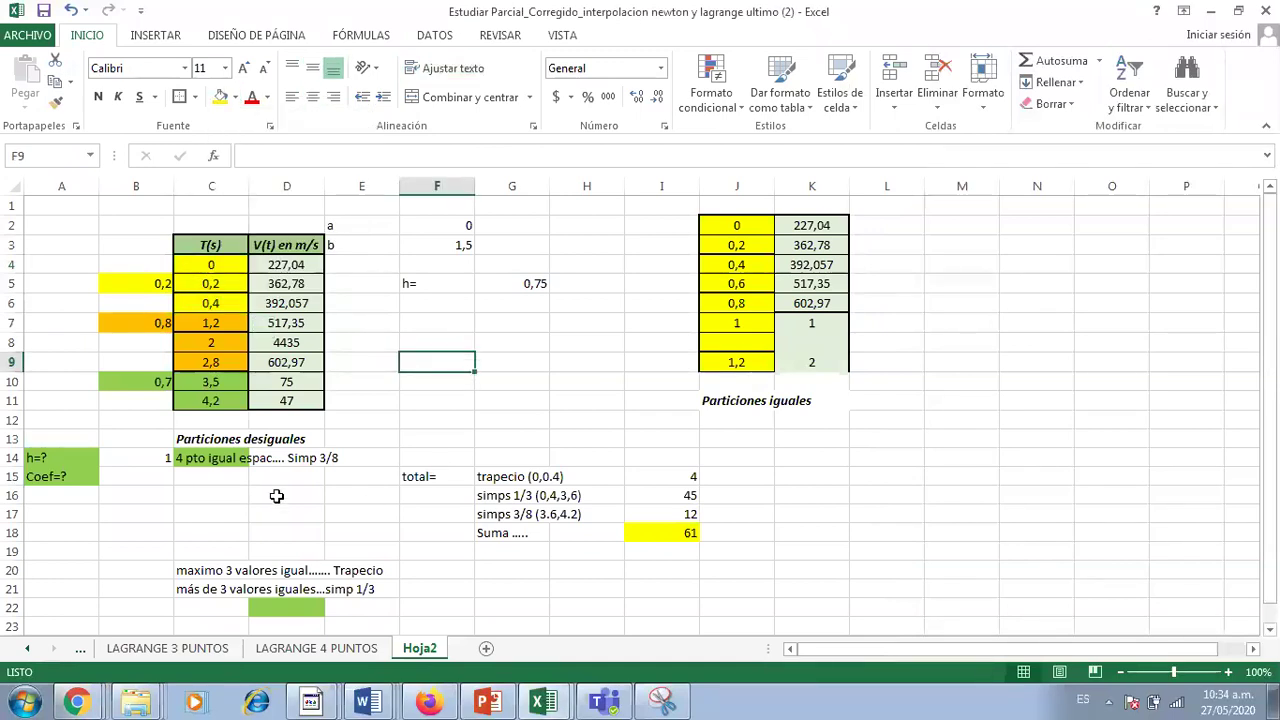
Enter the second rule "3 ptos igual espc... Sim 1/3" in C15.
left_click(200, 479)
type("3 ptos igual")
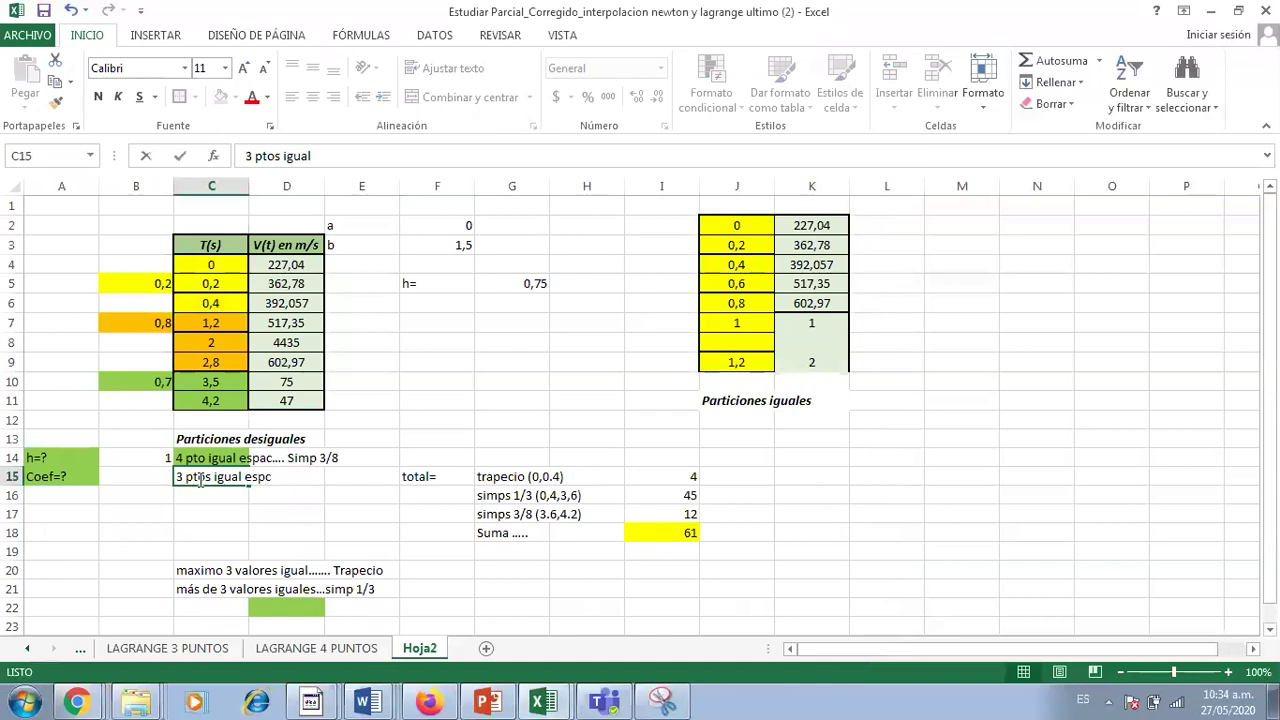
type(" espc... Si")
key("Return")
Change the method named in G16, below the trapecio entry of the total list, to simps 3/8.
left_click(484, 478)
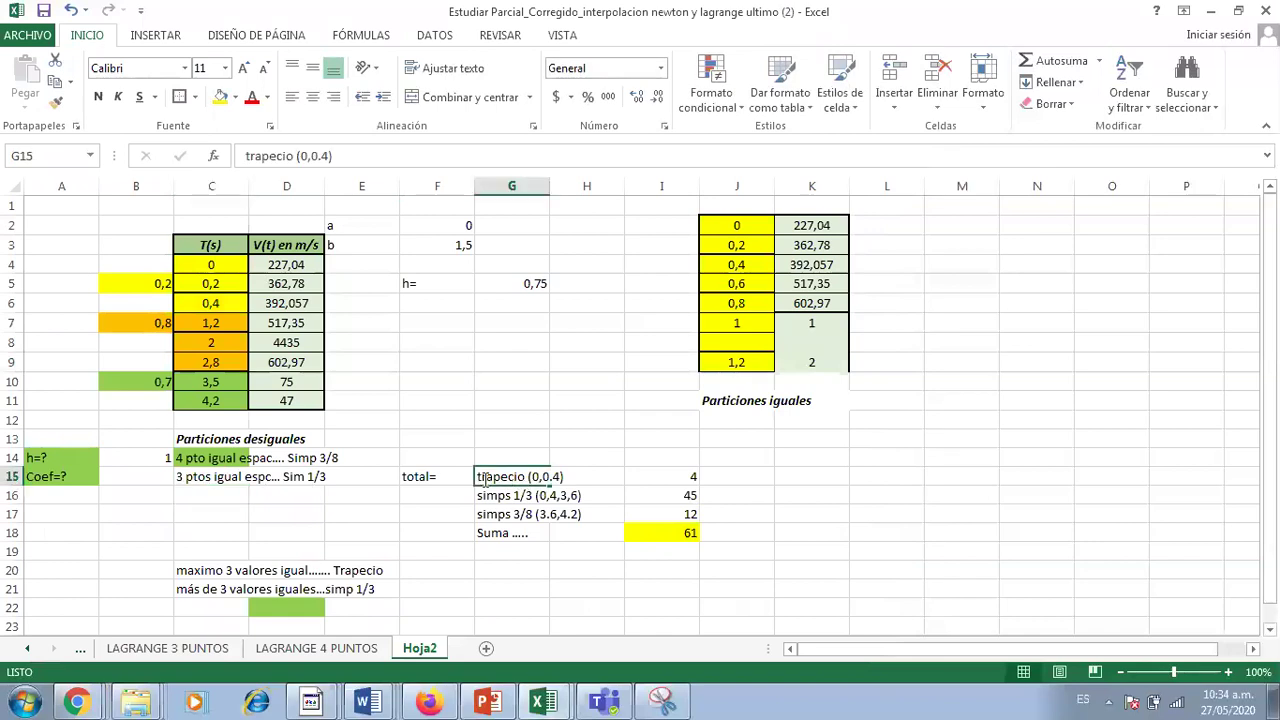
double_click(481, 478)
left_click_drag(481, 478, 529, 477)
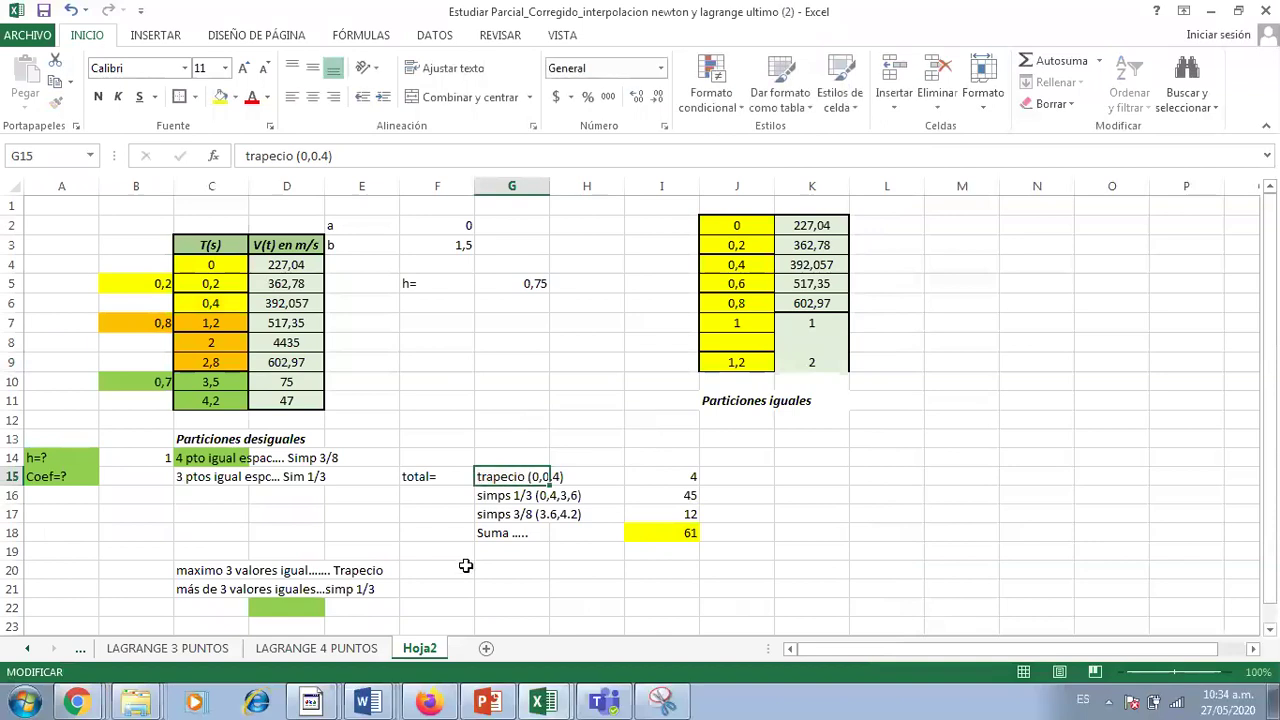
double_click(508, 495)
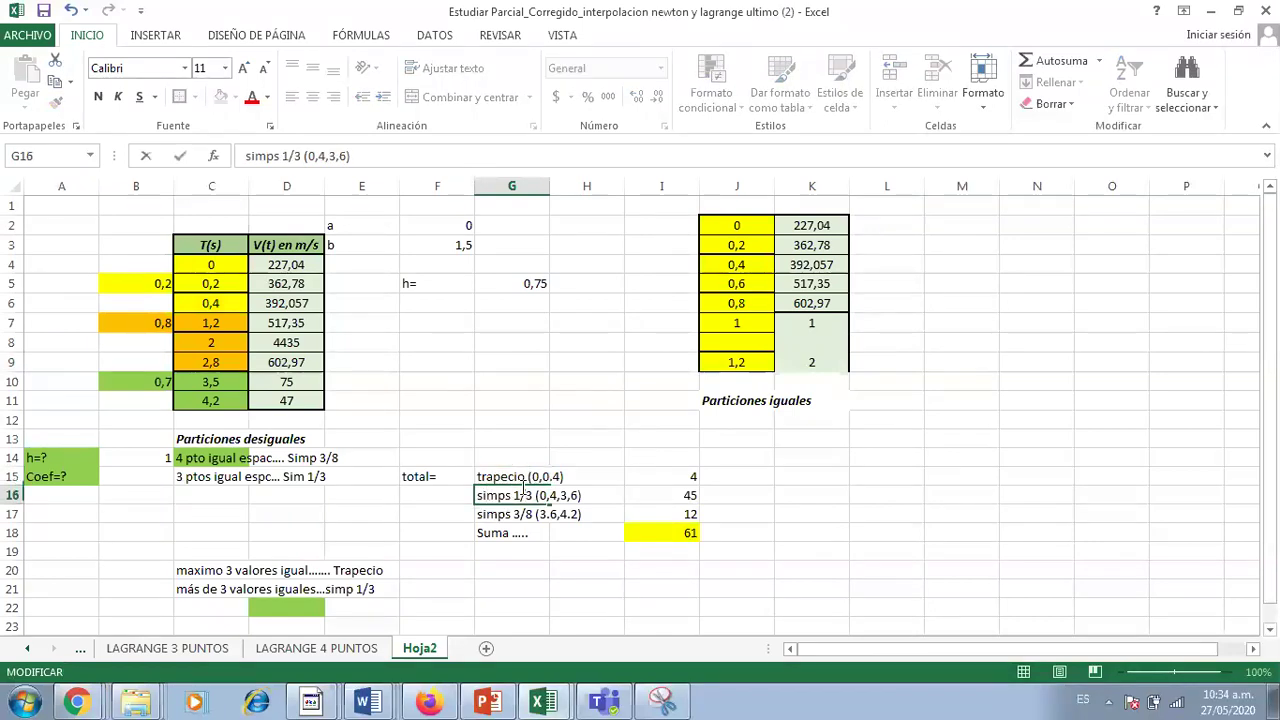
key("BackSpace")
type("3")
key("BackSpace")
type("8")
key("Return")
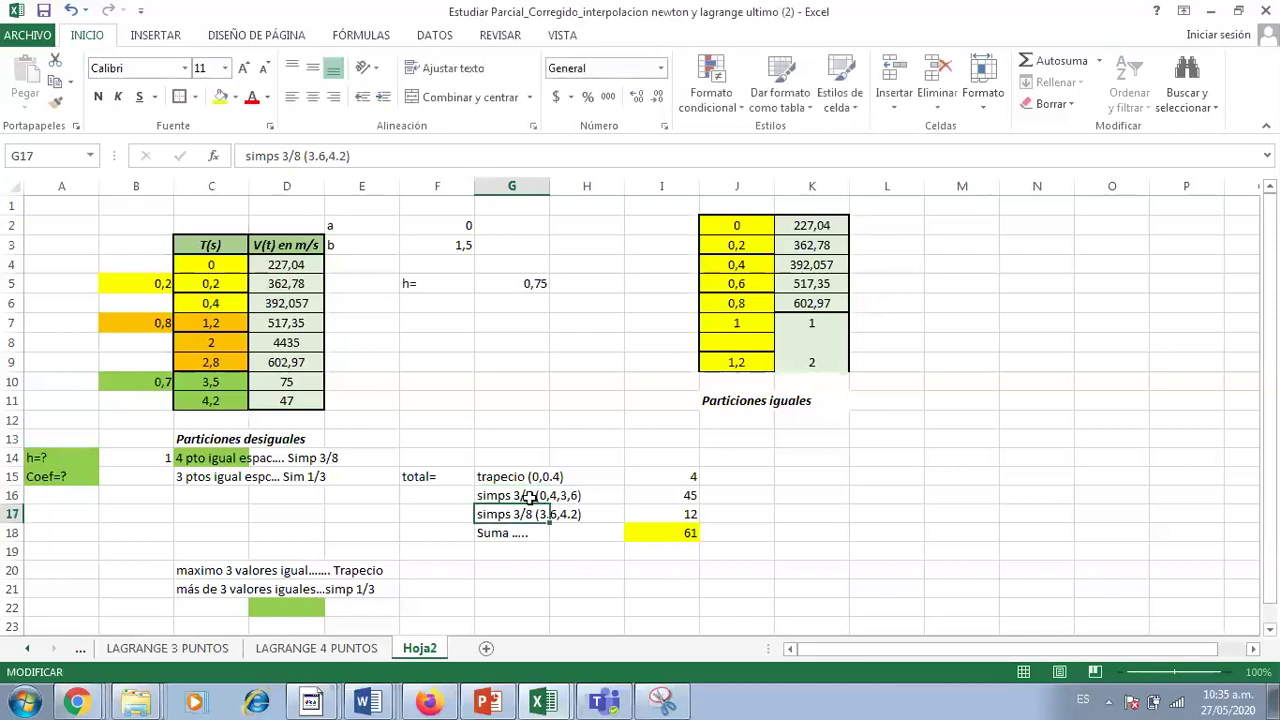
Set the interval in the G16 label to (0,4,2,8).
left_click(557, 495)
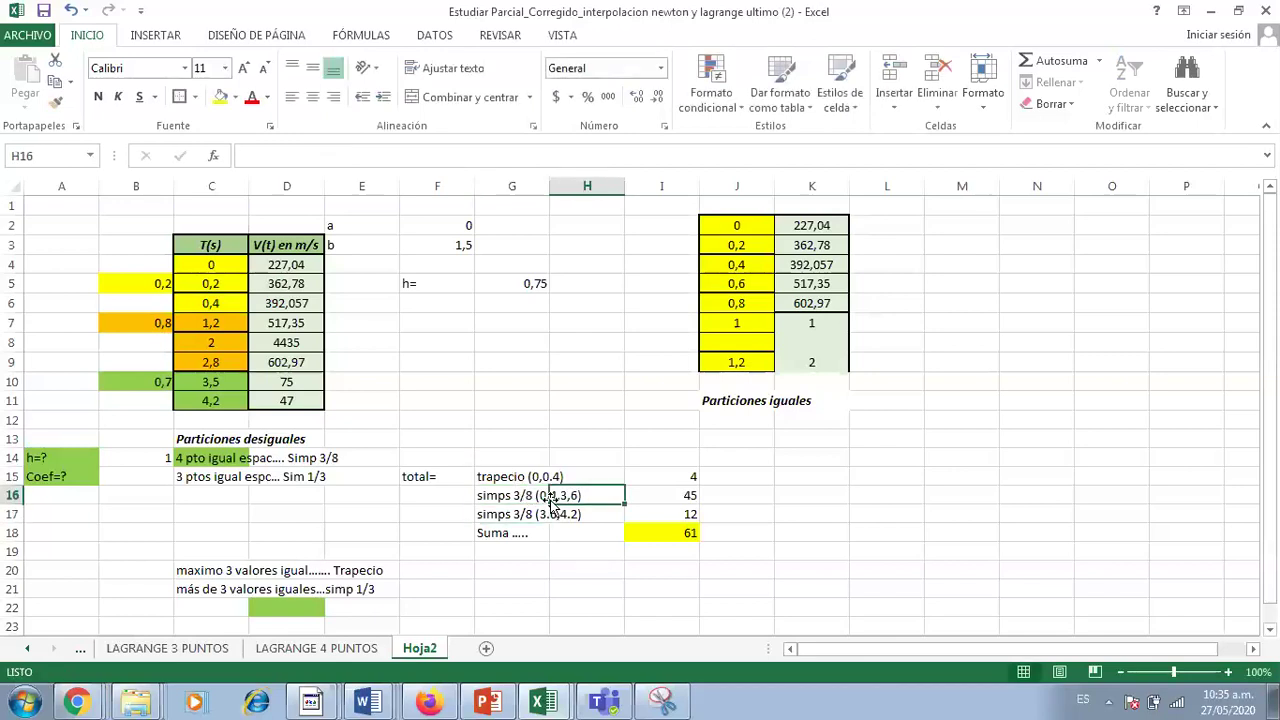
left_click(520, 500)
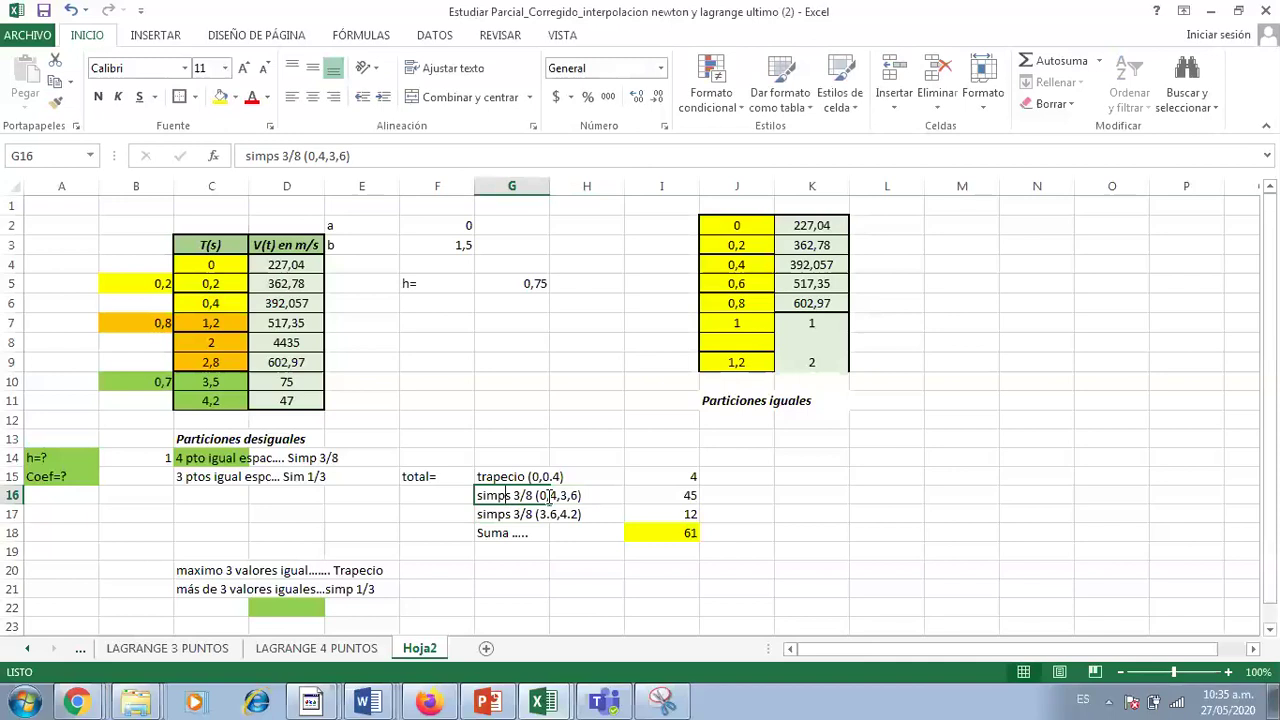
double_click(549, 495)
left_click_drag(561, 495, 577, 493)
type("2")
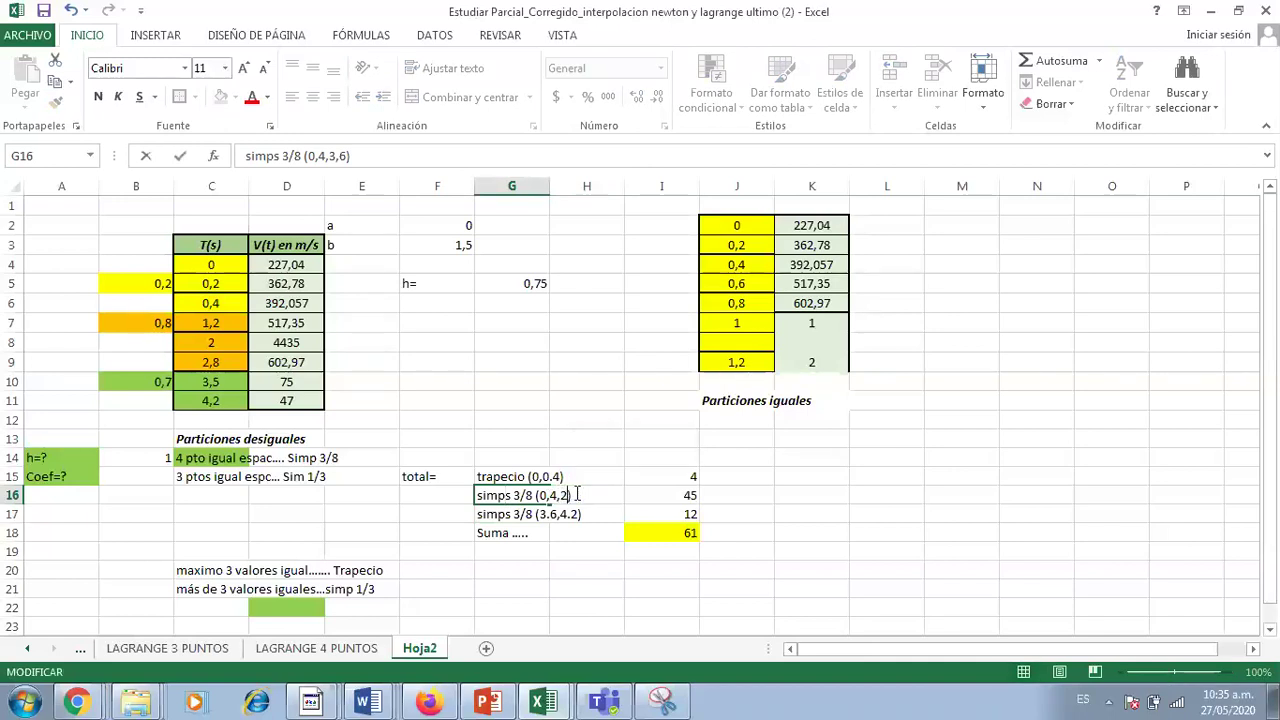
key("Return")
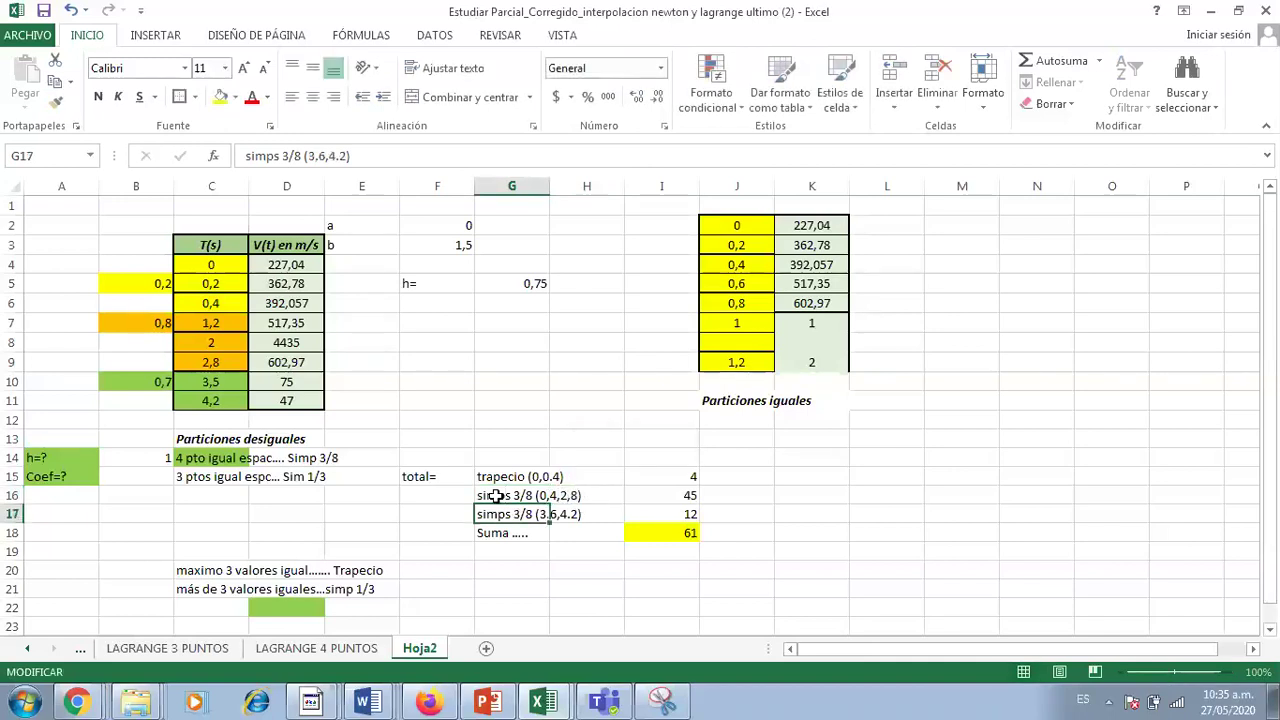
Fill cells G16:H16, which hold the simps 3/8 label, with orange.
left_click_drag(500, 495, 590, 495)
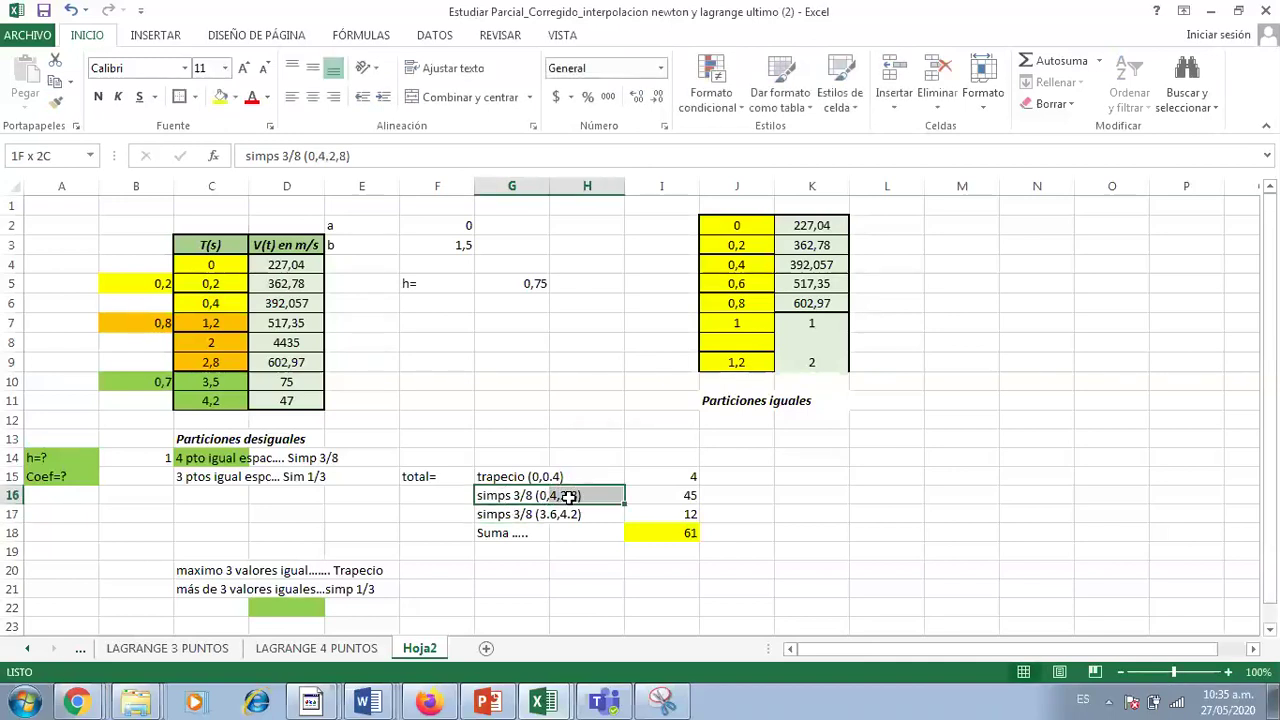
left_click(238, 100)
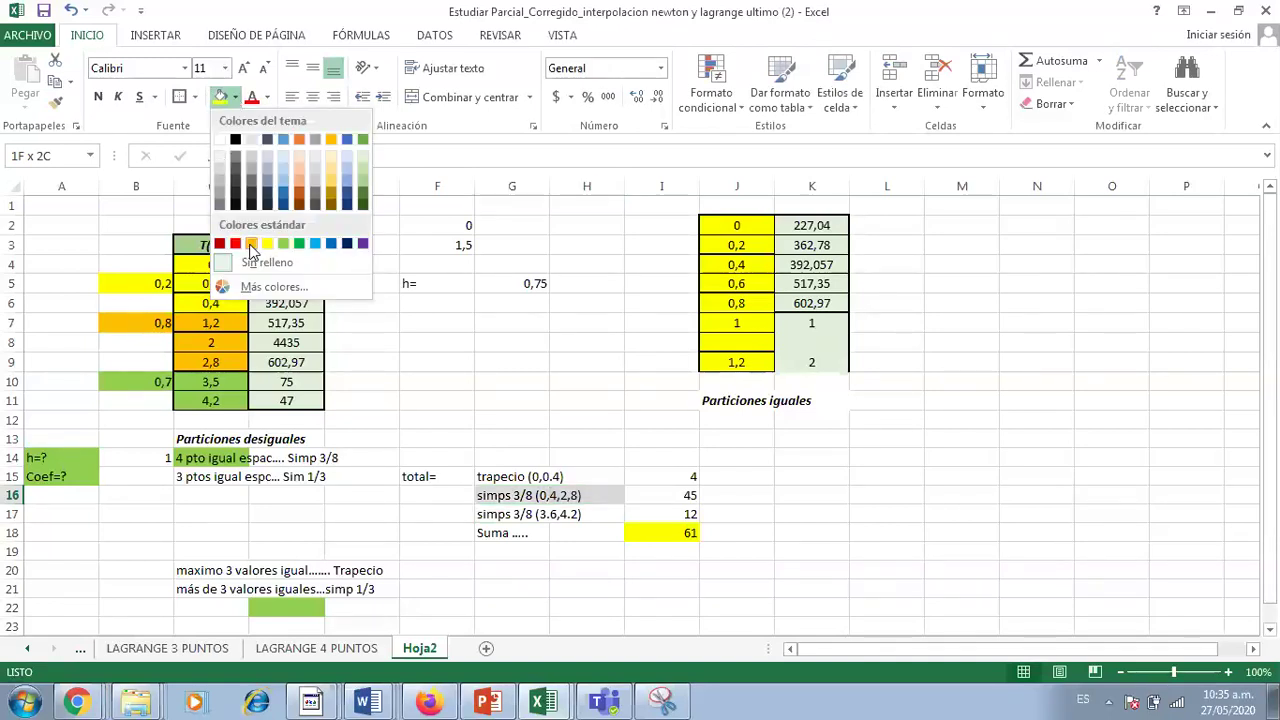
left_click(235, 248)
left_click_drag(212, 304, 209, 357)
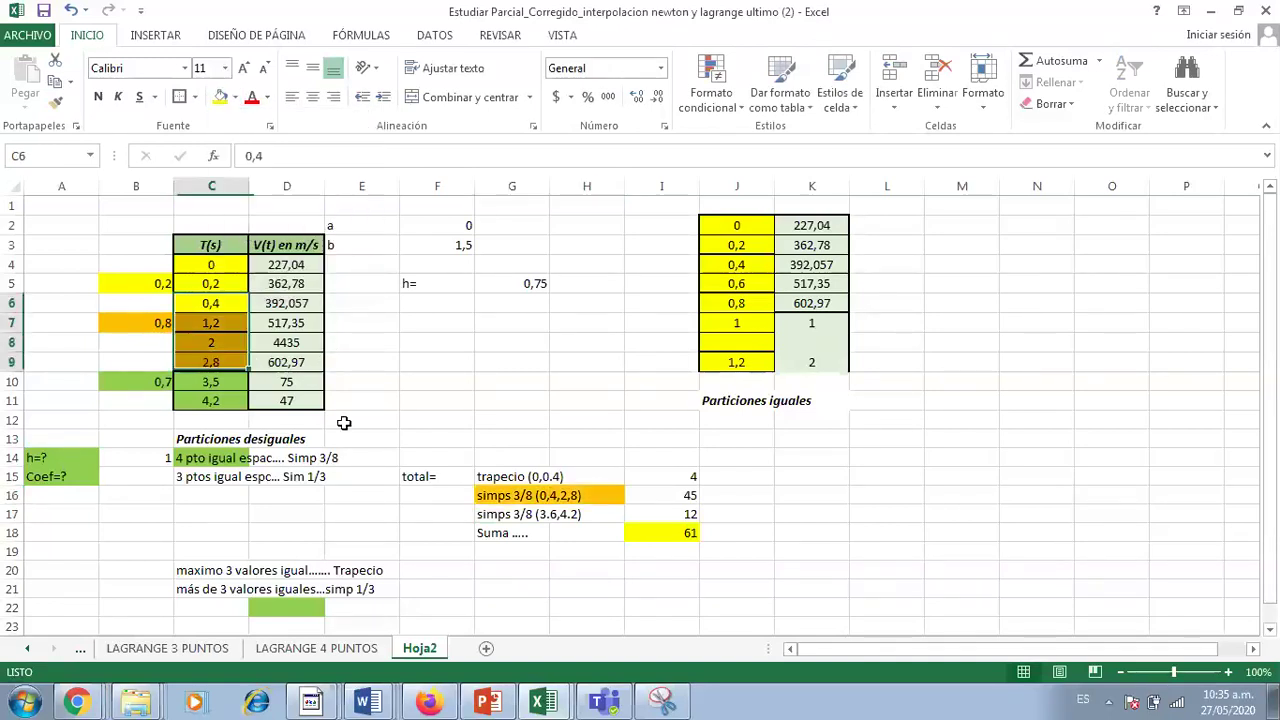
left_click(524, 497)
key("Right")
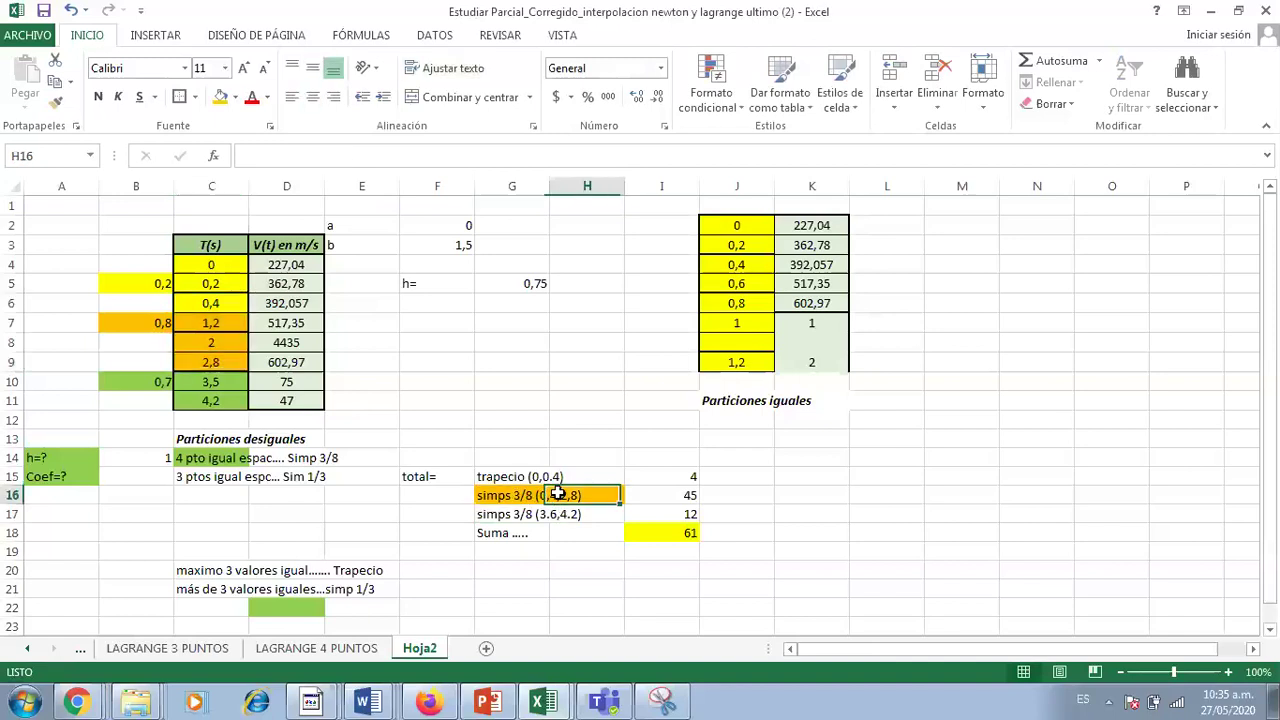
key("F2")
double_click(486, 495)
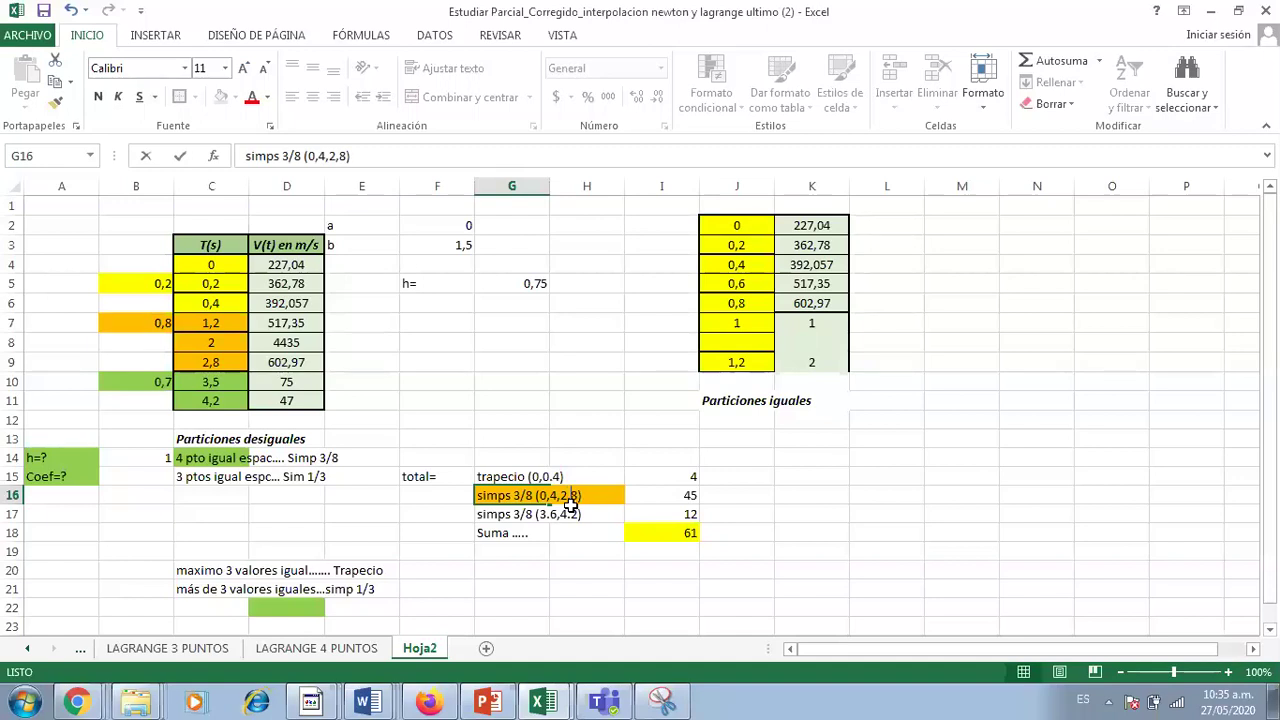
key("Return")
left_click(632, 566)
Correct the interval in the G16 label so that it reads simps 3/8 (0.4,2.8).
left_click(495, 495)
left_click(343, 158)
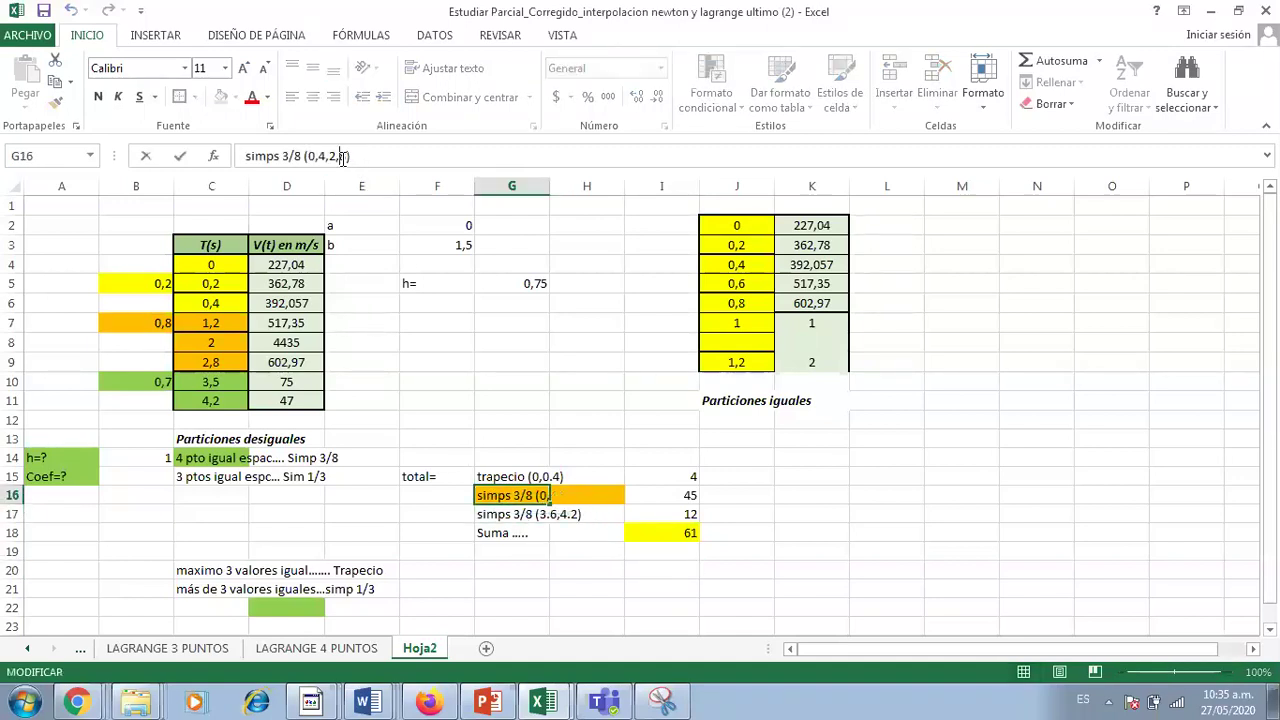
type(",")
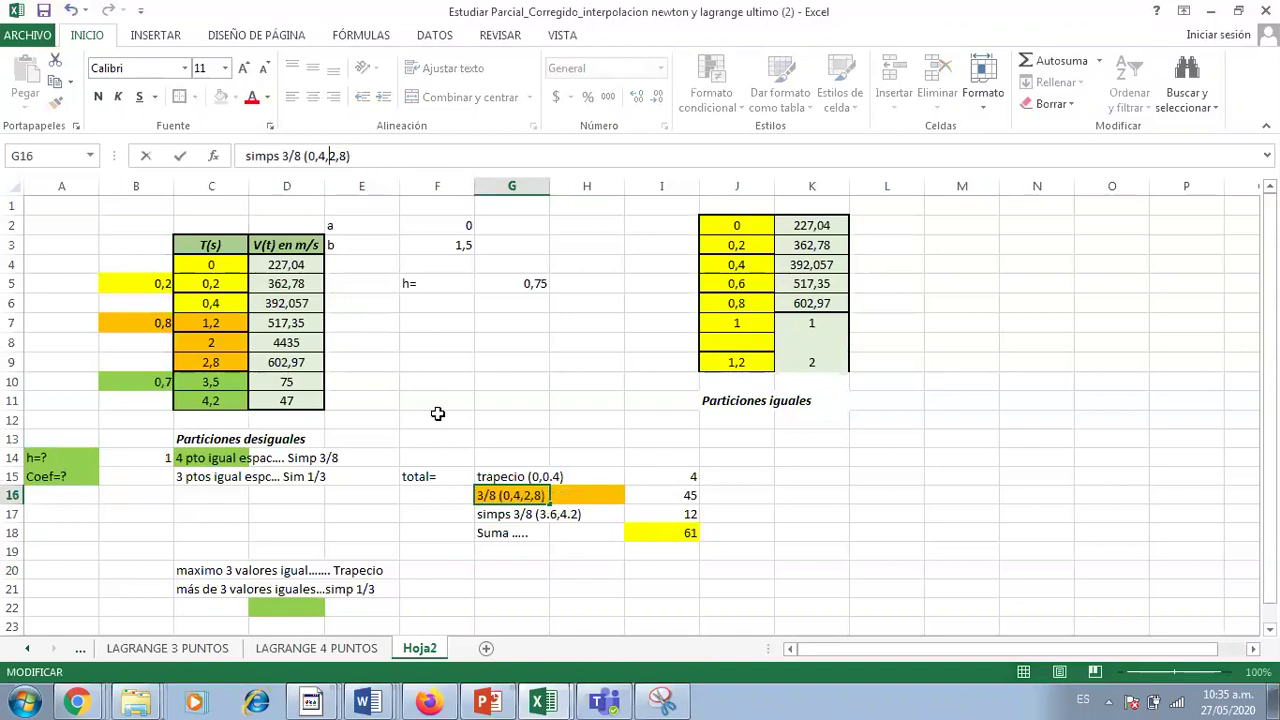
left_click(321, 160)
key("BackSpace")
type(";")
key("Return")
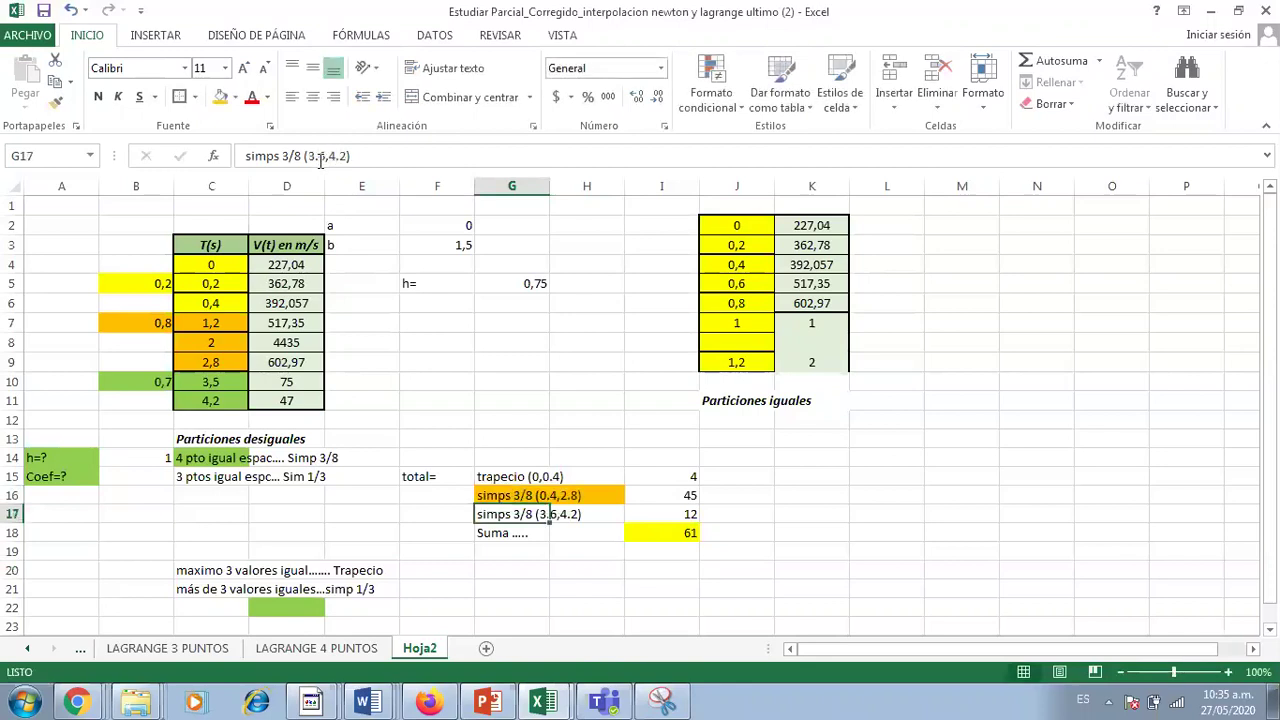
Switch to the Chrome page on integration with unequal intervals and compare its Simpson 1/3 rule with the one in C15.
left_click(200, 478)
left_click_drag(200, 478, 291, 477)
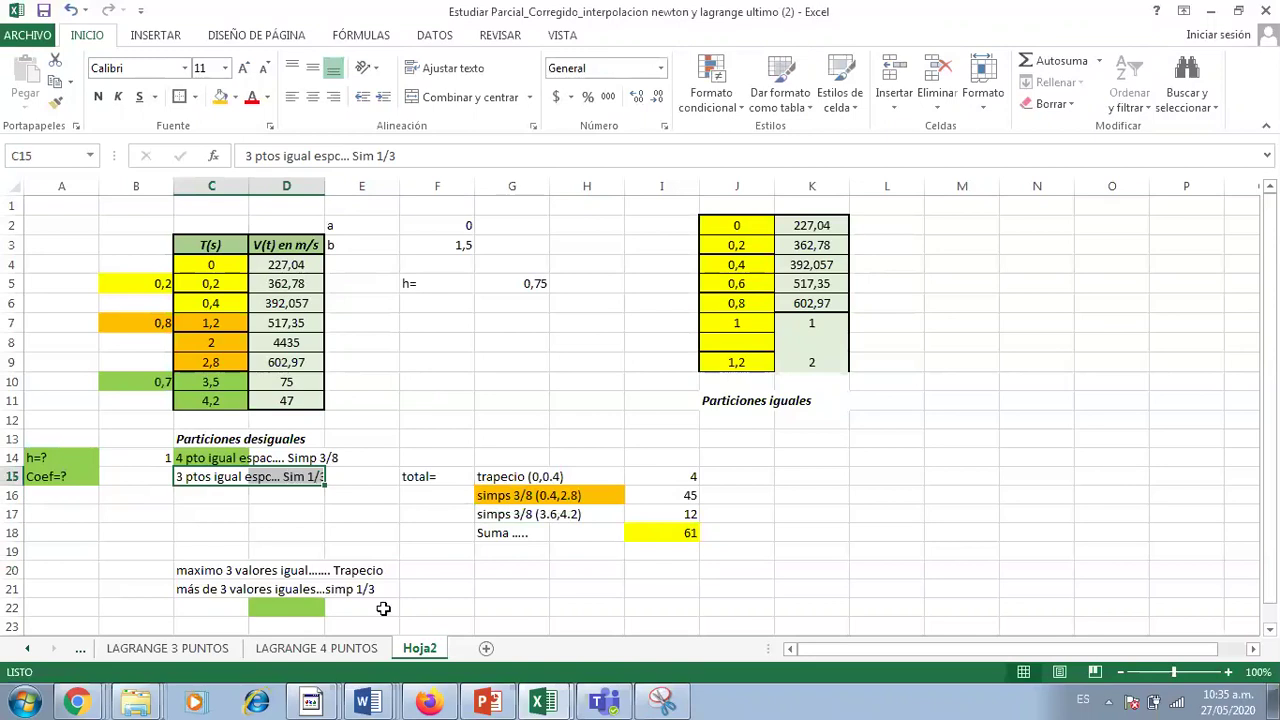
left_click(85, 700)
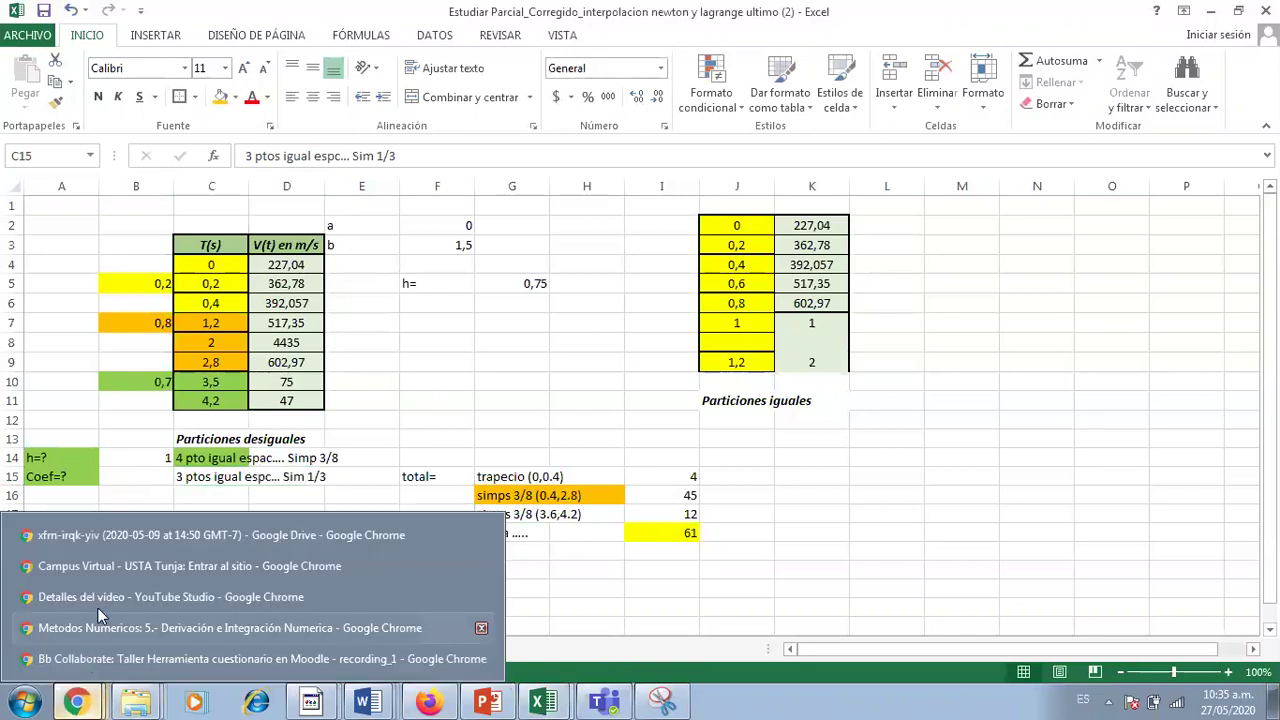
left_click(98, 623)
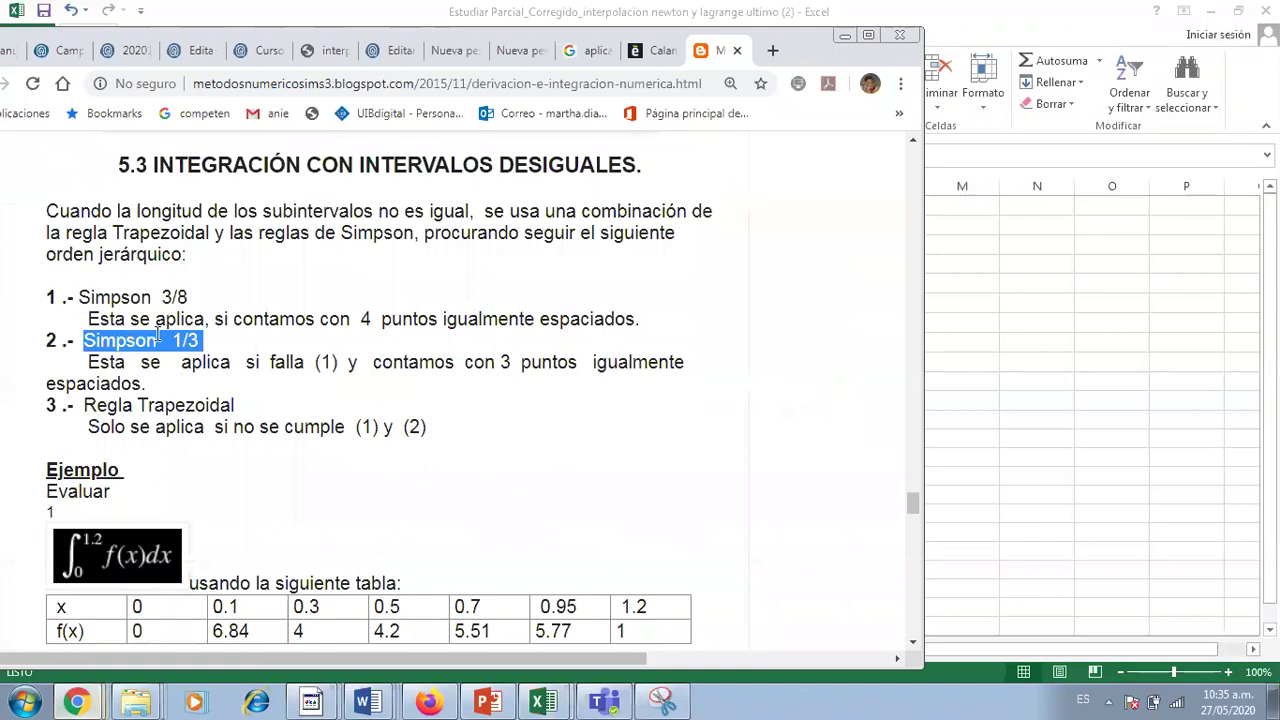
Return to sheet Hoja2 in the Excel interpolation workbook and number the 3-point Simpson 1/3 rule as 2 in B15.
left_click(535, 700)
left_click(523, 658)
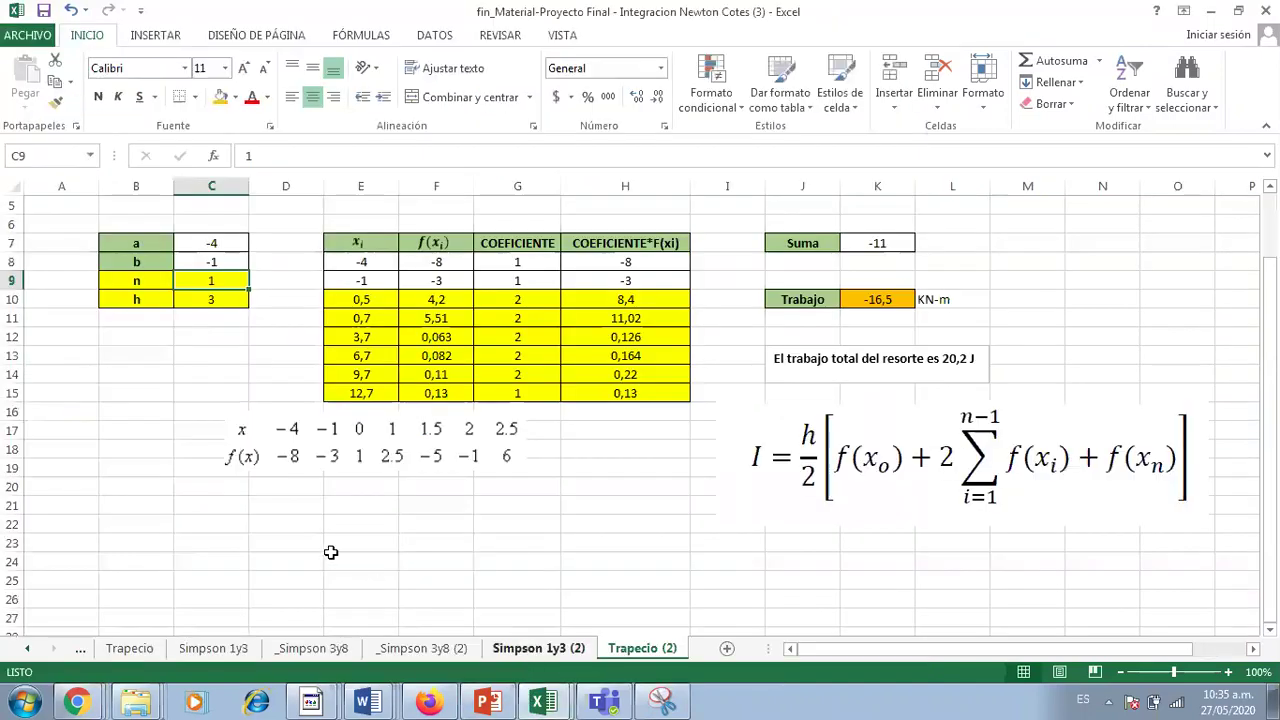
left_click(543, 700)
left_click(542, 625)
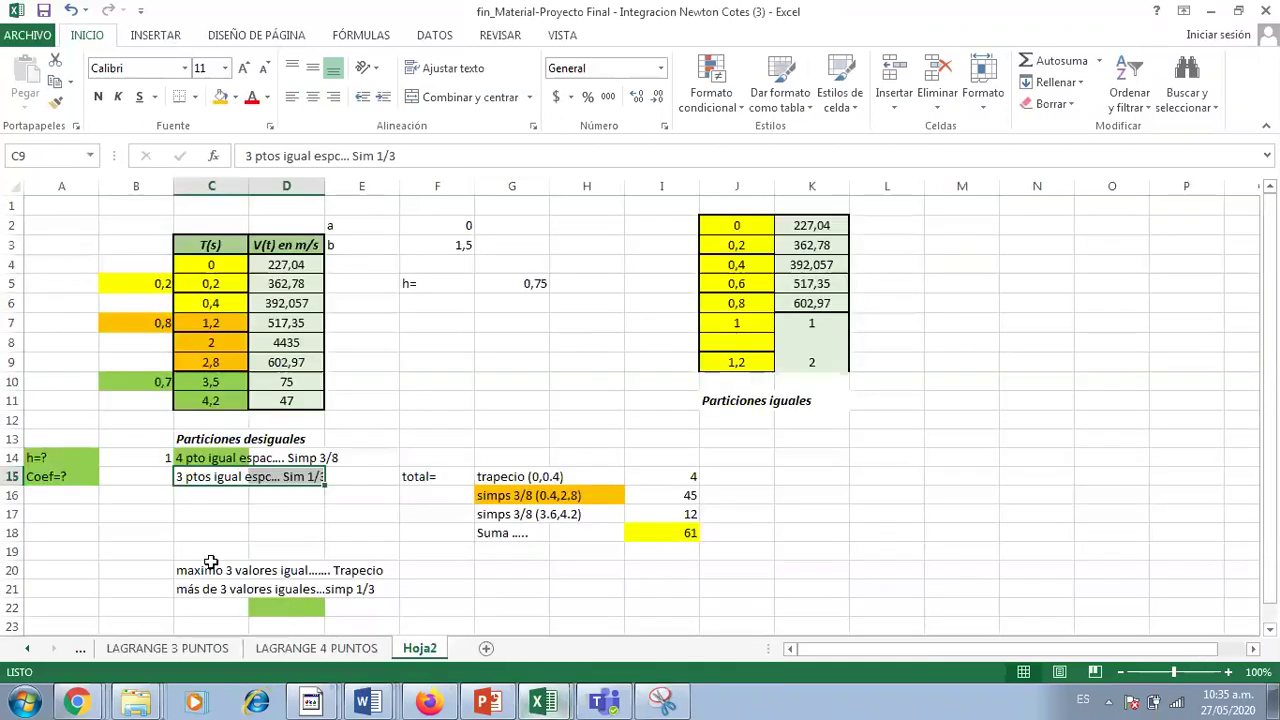
left_click(168, 477)
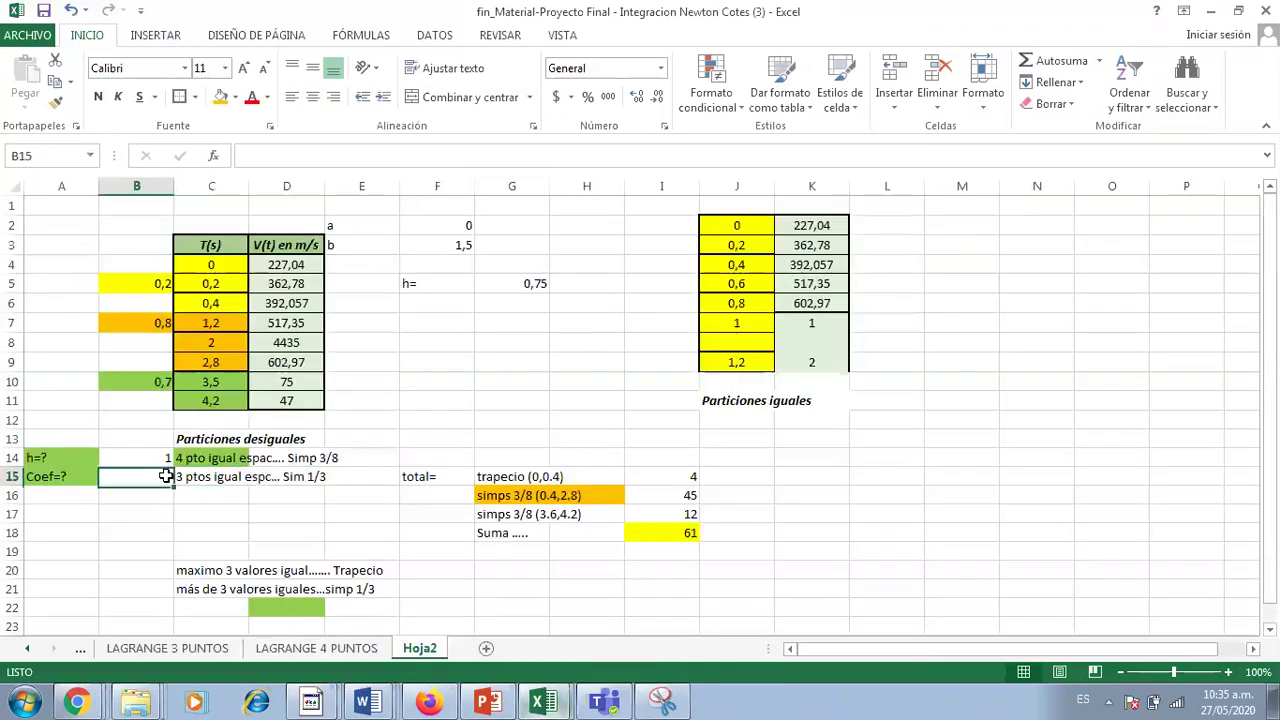
type("2")
Review the T(s) group in C4:C6 and capitalize the G15 label as Trapecio (0,0.4).
left_click(212, 266)
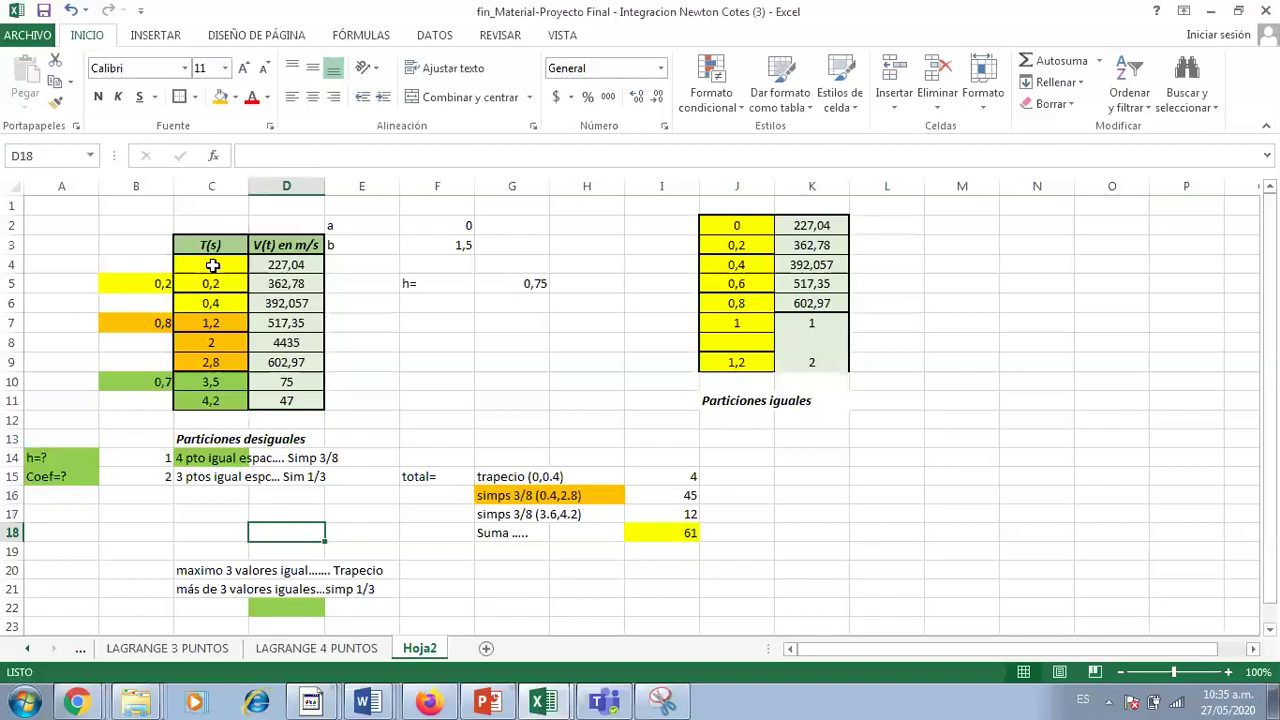
left_click_drag(212, 268, 214, 302)
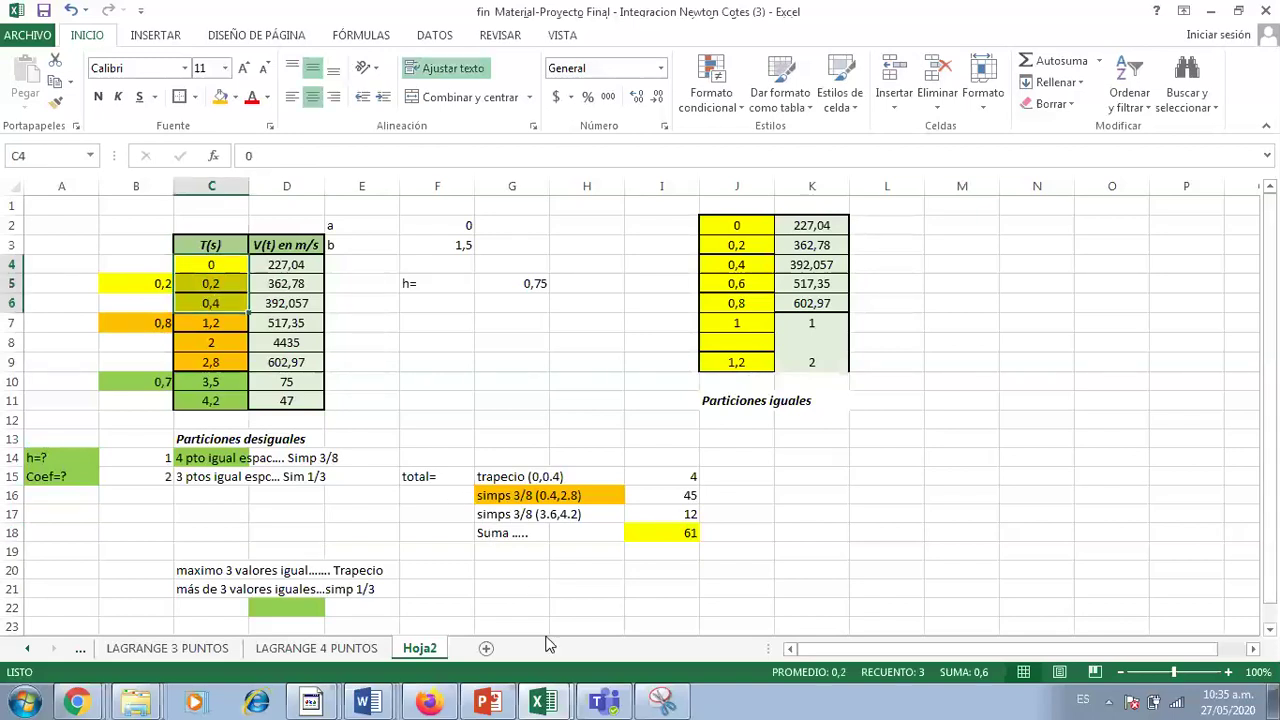
double_click(506, 476)
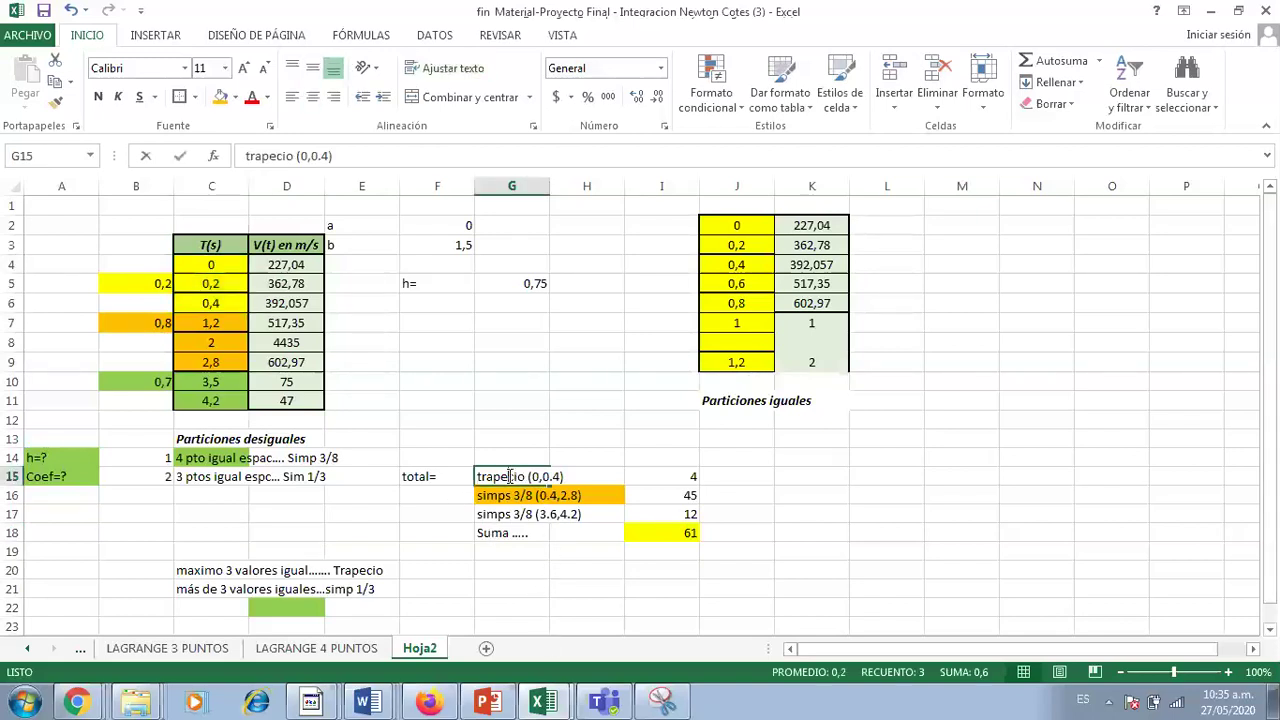
key("BackSpace")
type("T0")
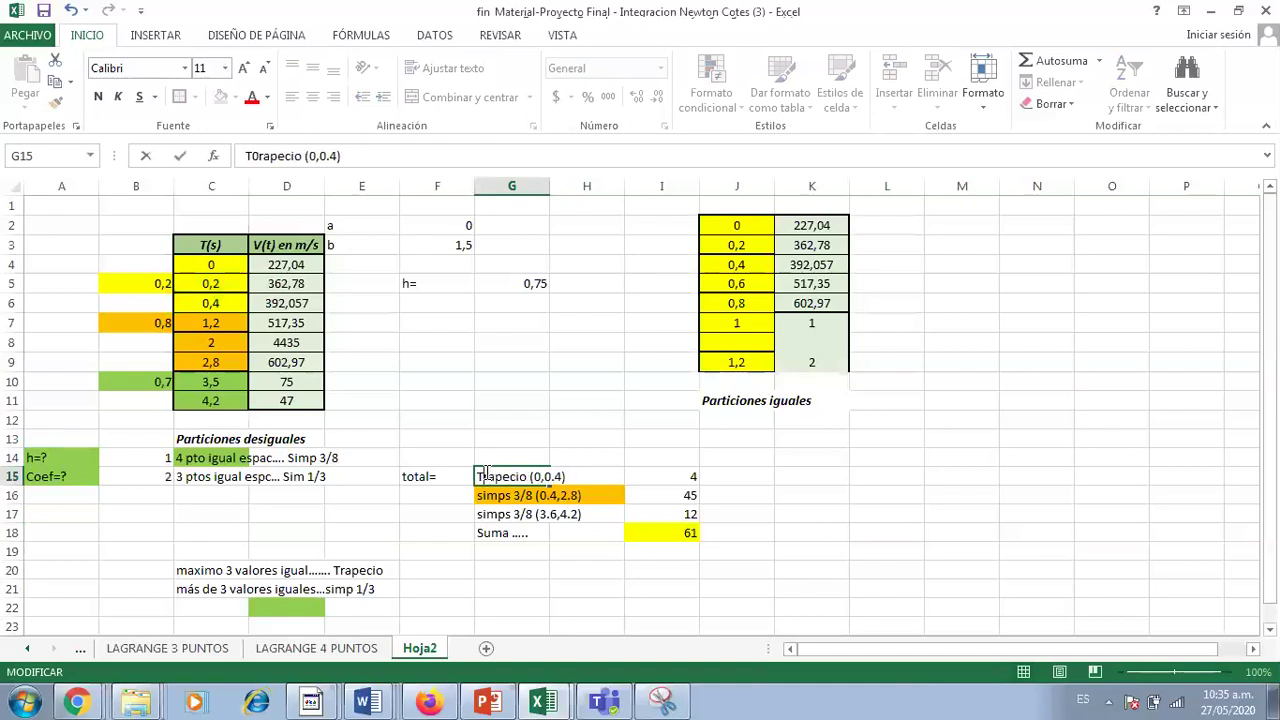
key("Return")
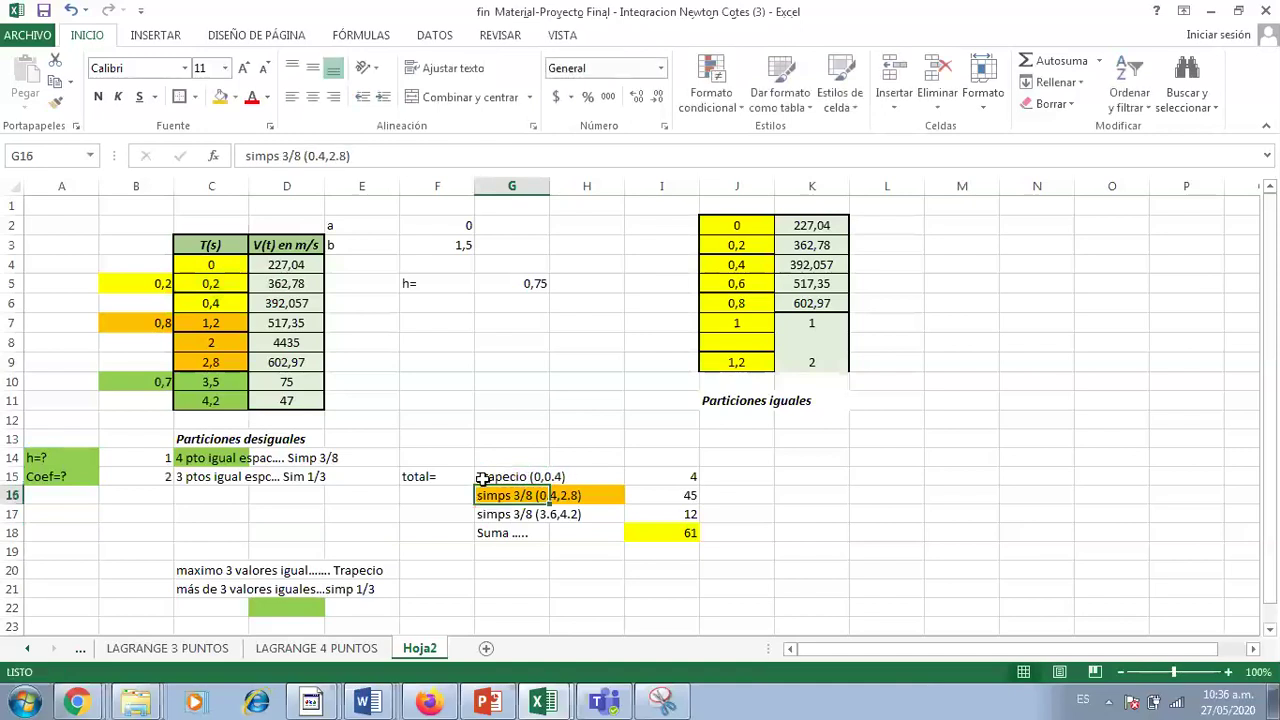
Fill cells G15:H15, which hold the Trapecio label, with yellow.
left_click(505, 476)
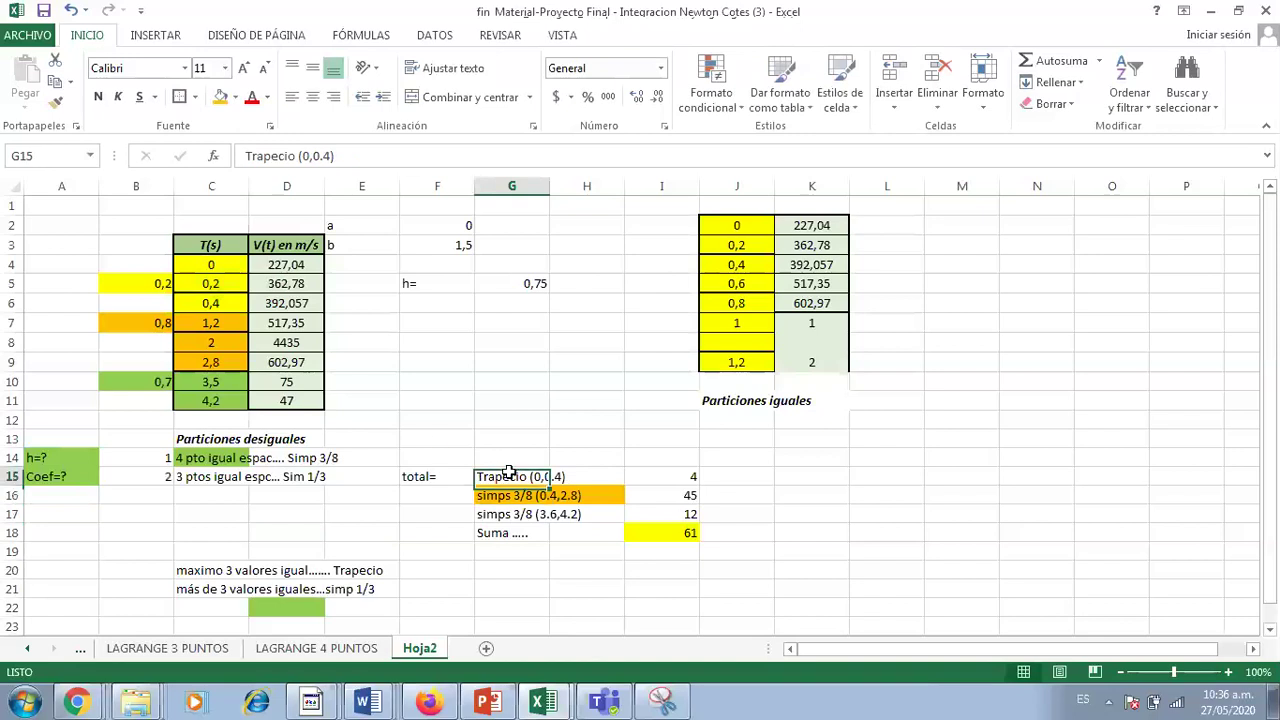
left_click(228, 96)
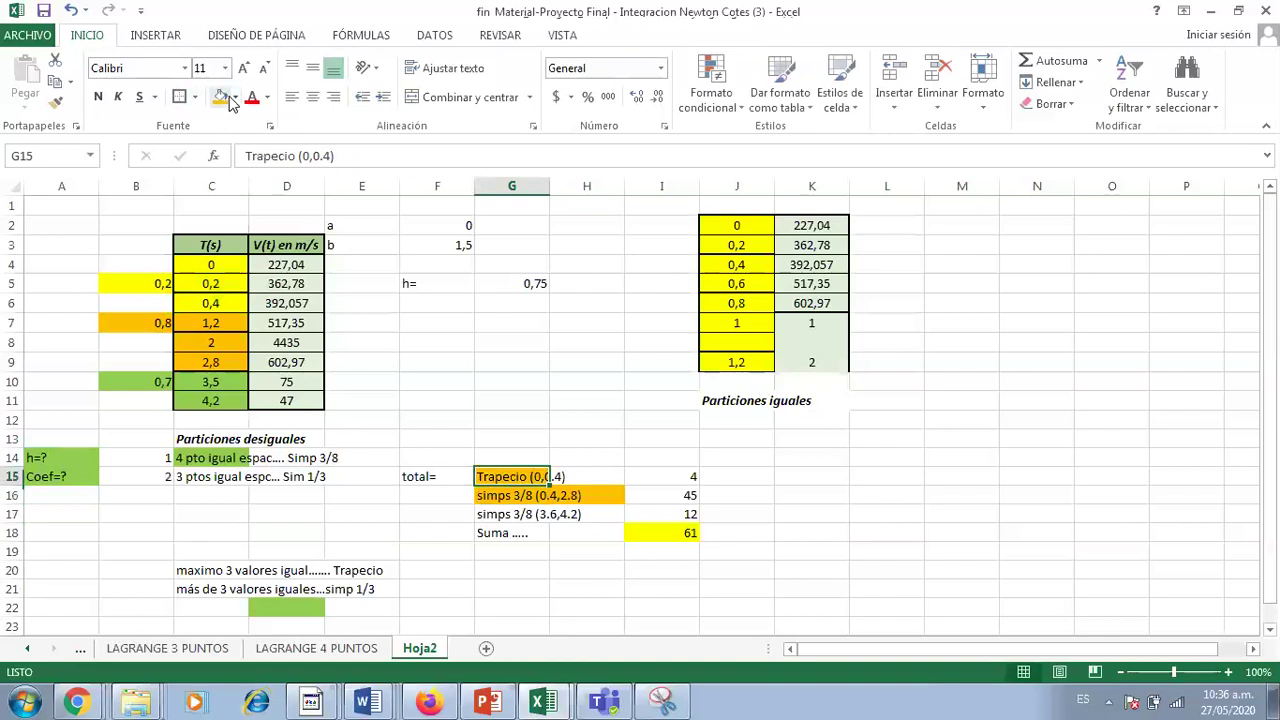
left_click(235, 97)
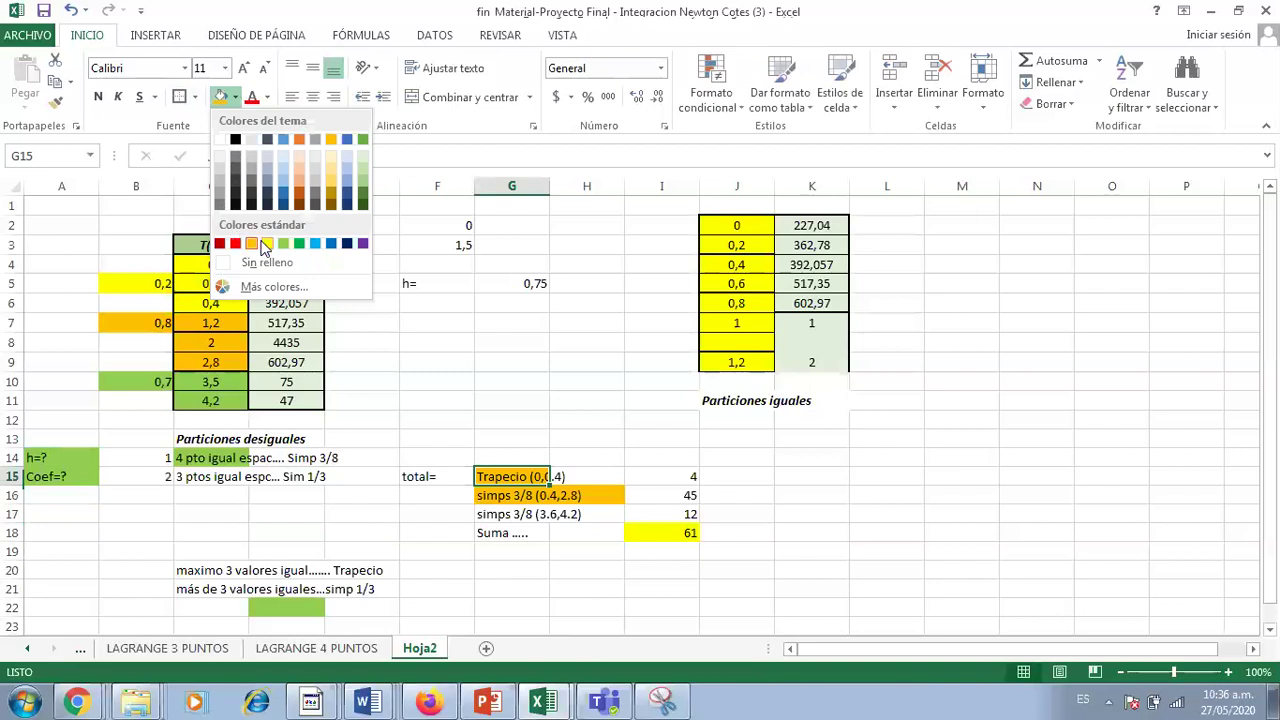
left_click(250, 243)
left_click(500, 340)
left_click(580, 482)
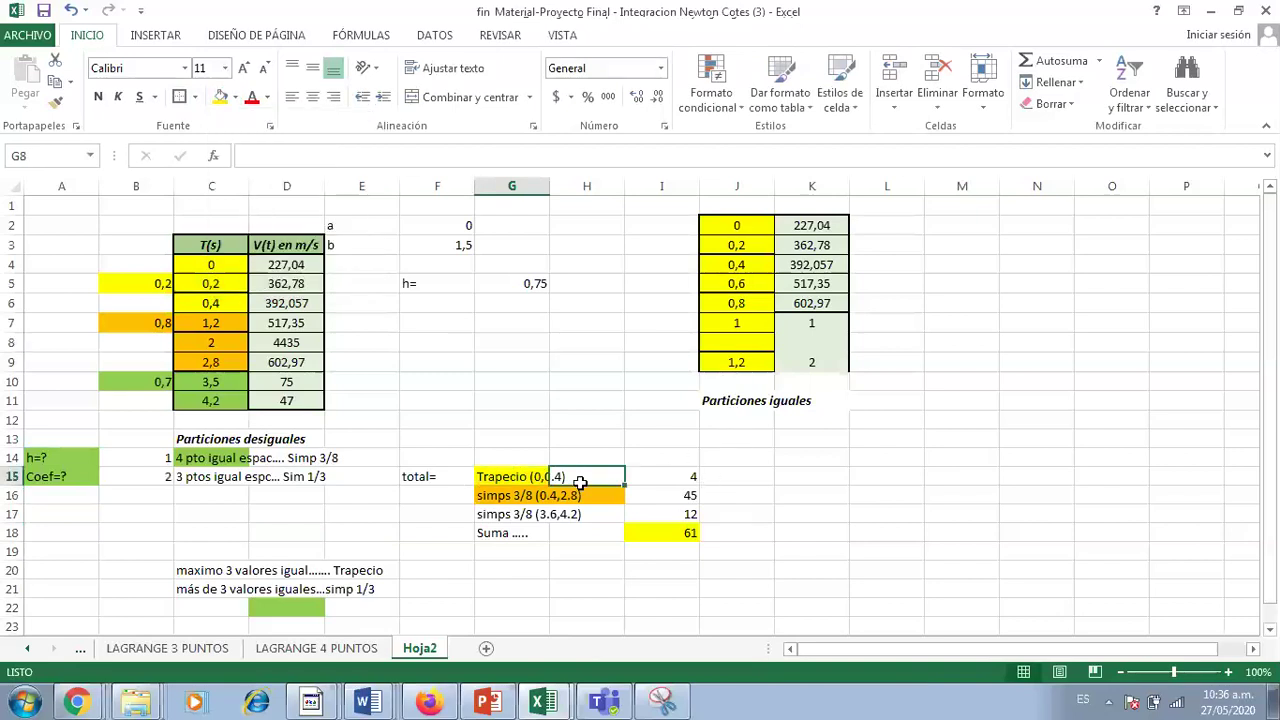
left_click(220, 97)
Clear the three partial results in I15:I17 above the Suma cell.
left_click_drag(685, 467, 700, 514)
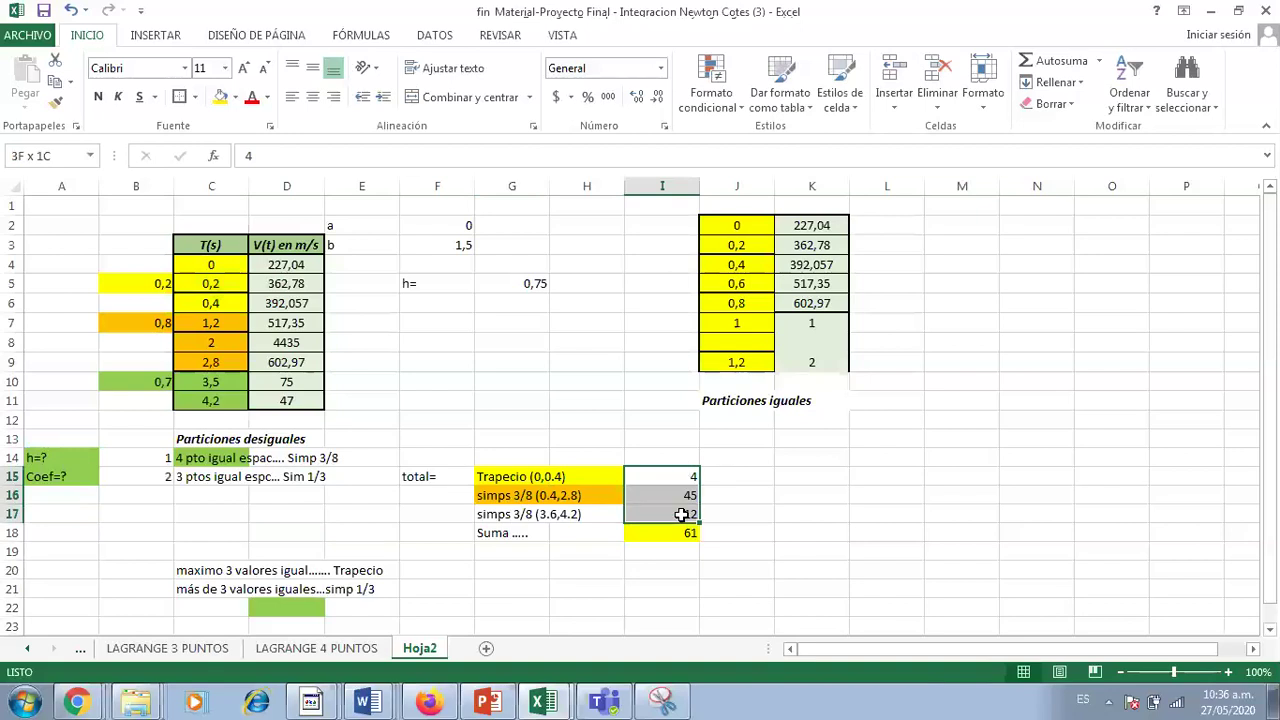
key("Delete")
left_click(885, 539)
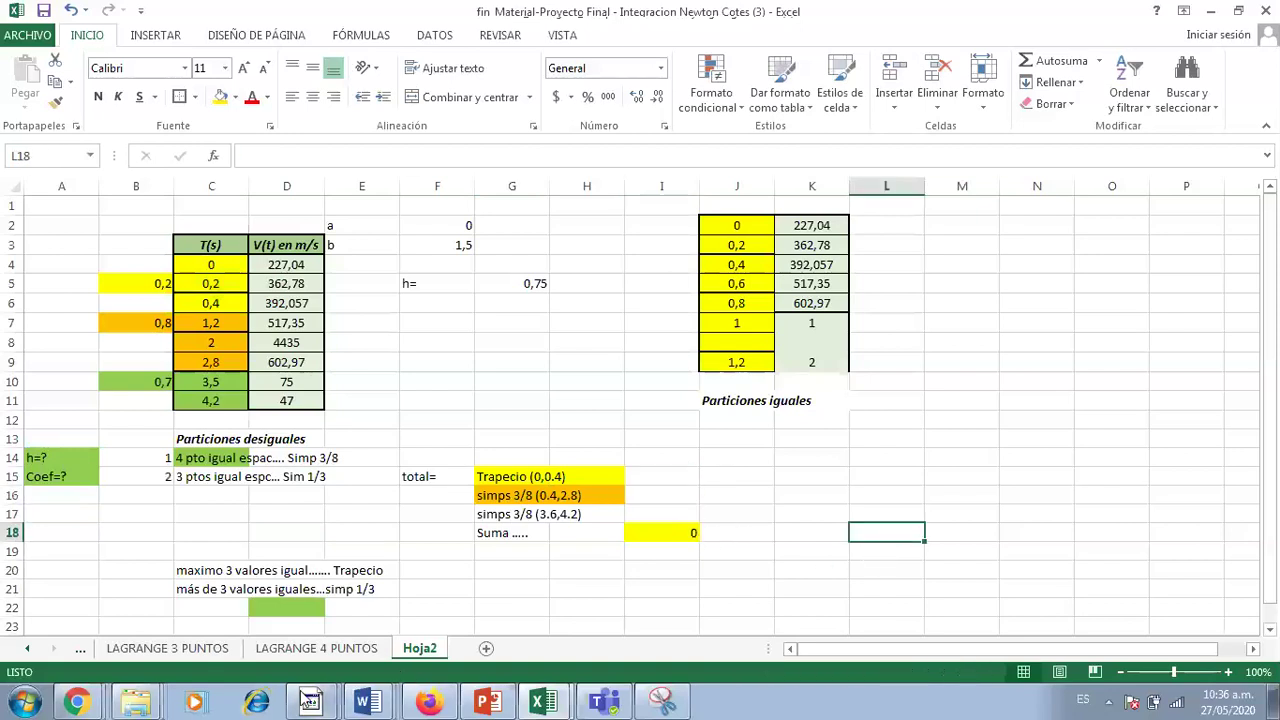
Switch to the Chrome page on numerical derivation and integration.
mouse_move(90, 700)
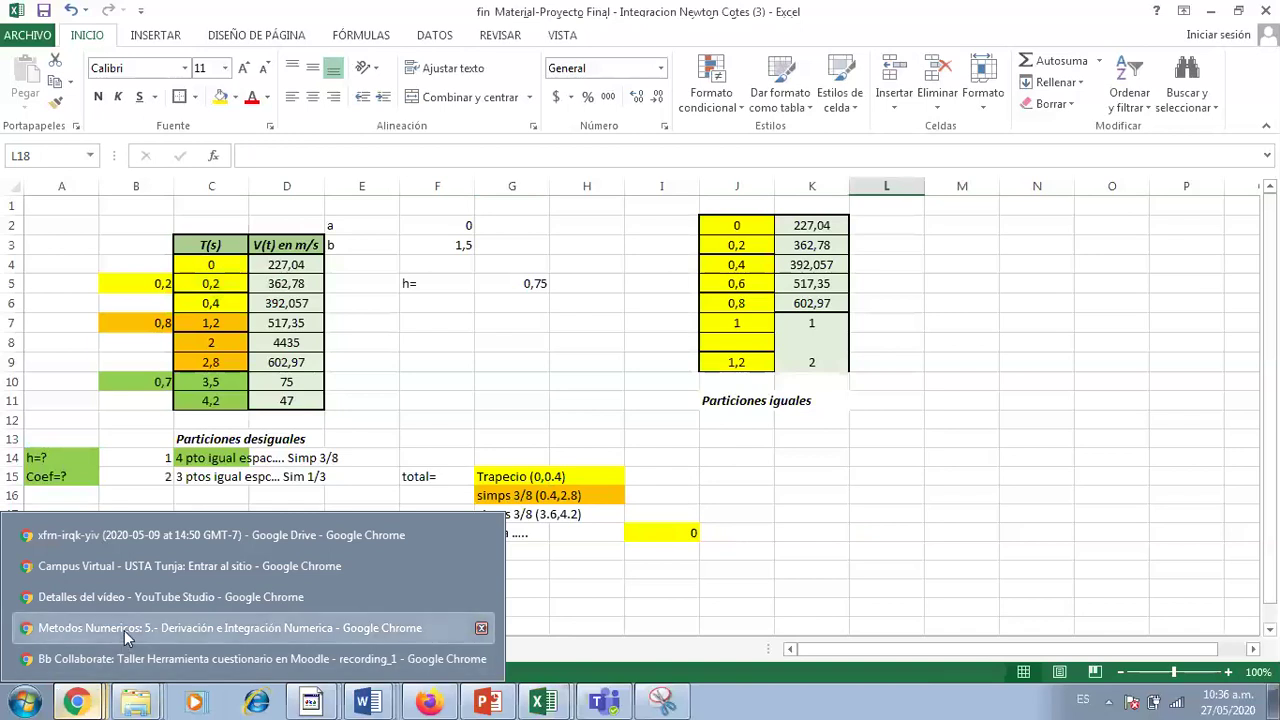
Switch to the Metodos Numericos page in Chrome and highlight the Regla Trapezoidal rule with its condition of use.
left_click(120, 621)
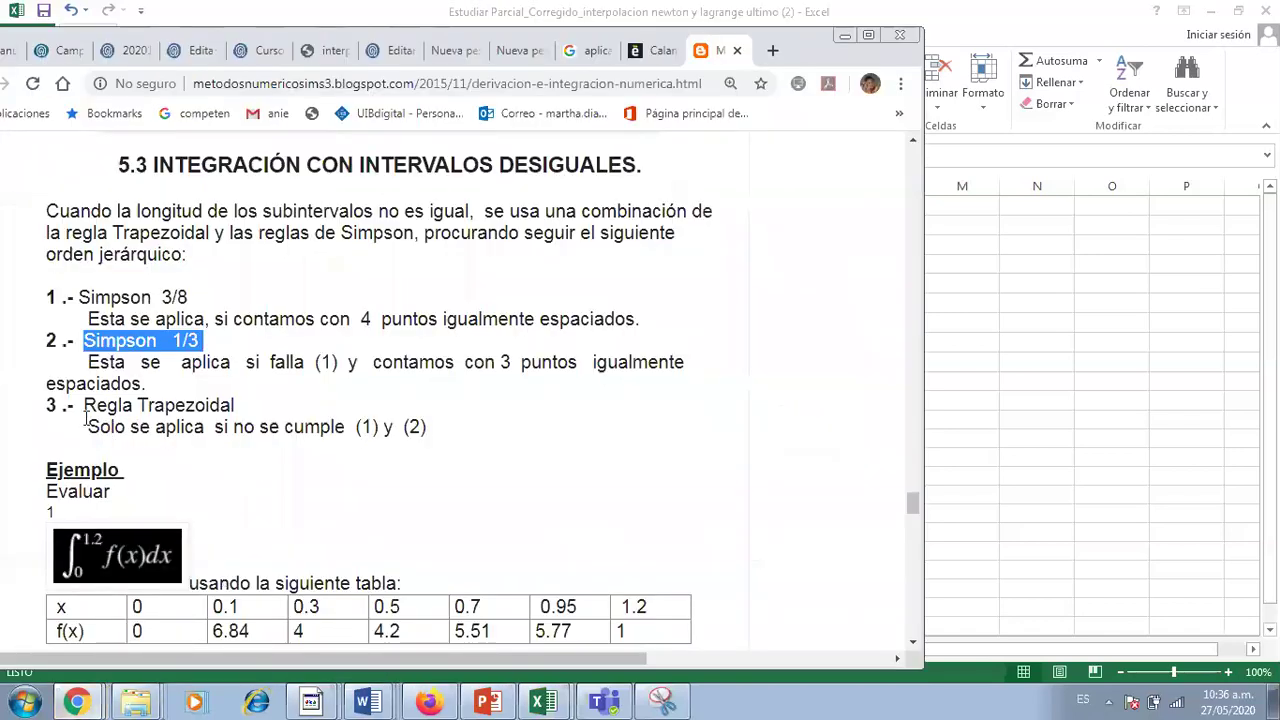
left_click_drag(86, 419, 260, 425)
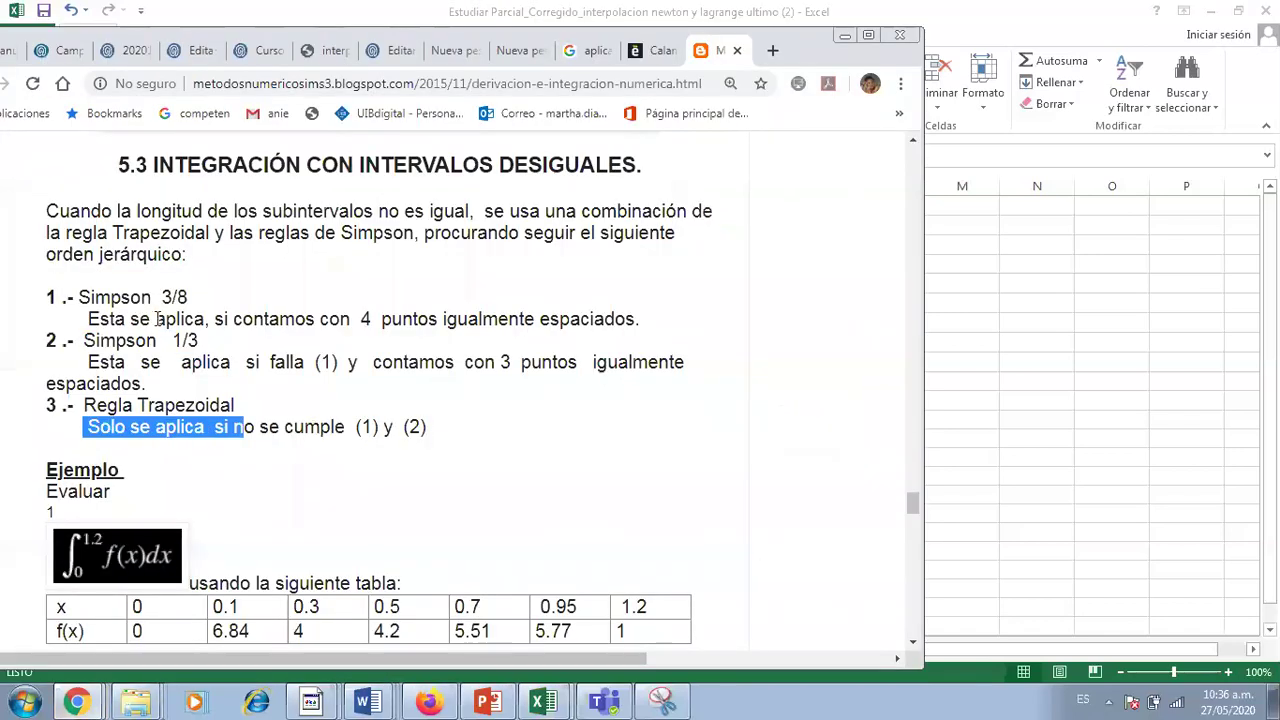
key("shift+End")
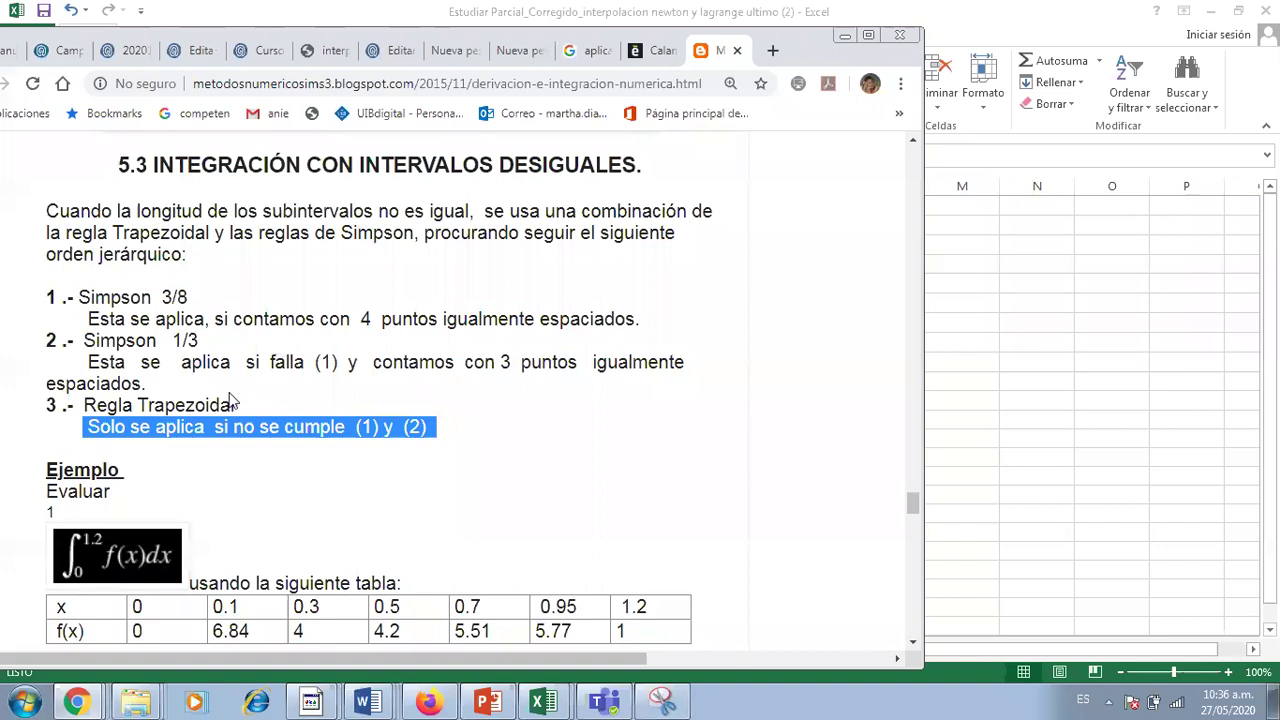
left_click(207, 458)
left_click_drag(84, 401, 423, 420)
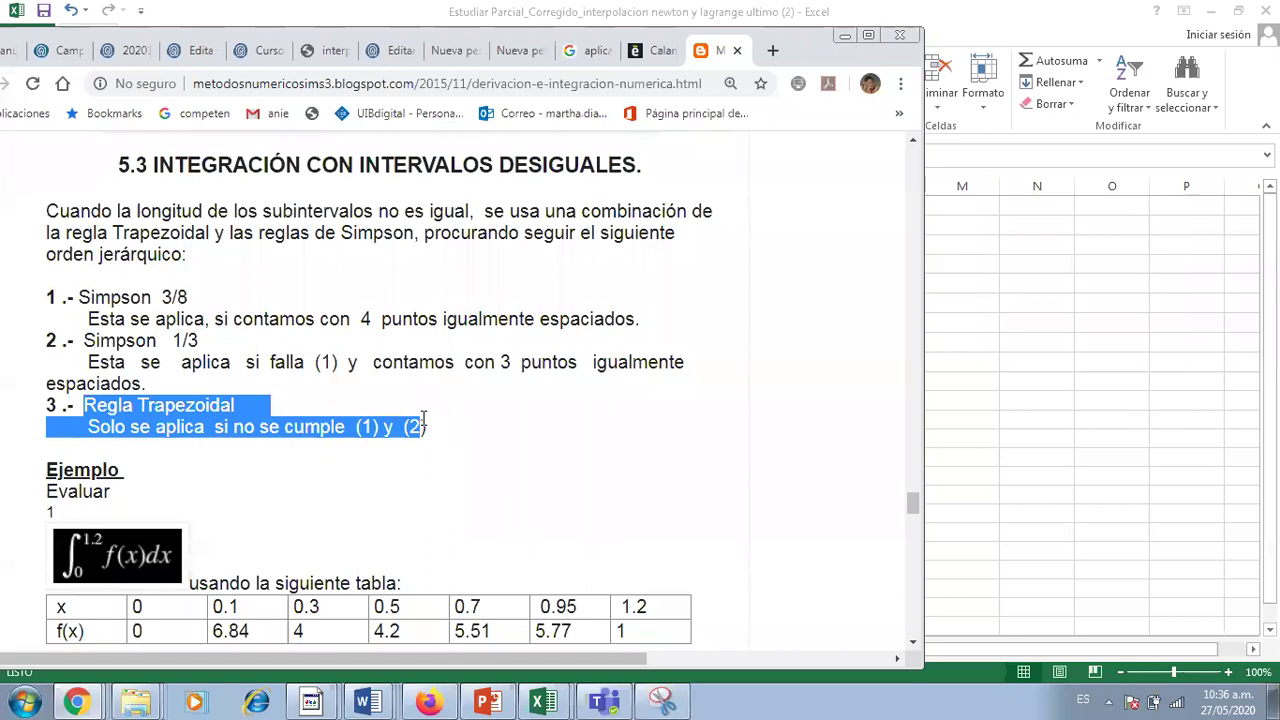
Return to the Excel sheet and add rule 3, "Trapezoidal", in B16:C16 of the Particiones desiguales list.
left_click(978, 459)
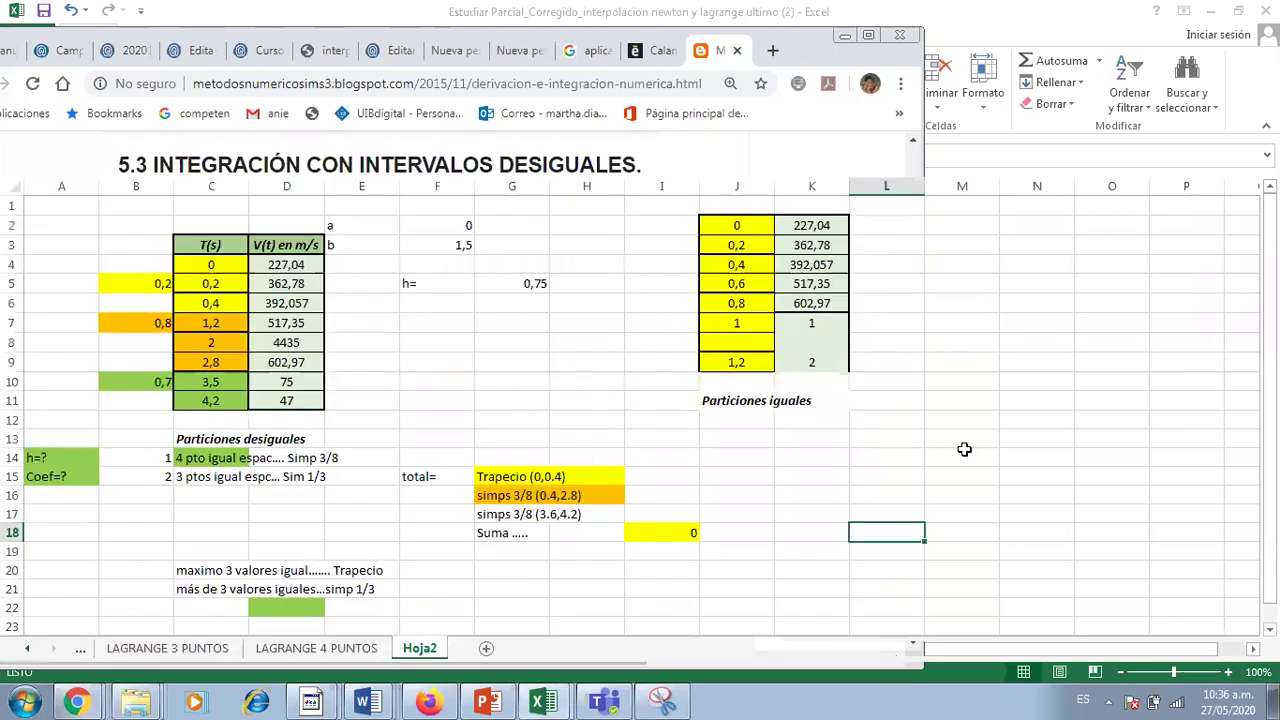
left_click(150, 496)
type("3")
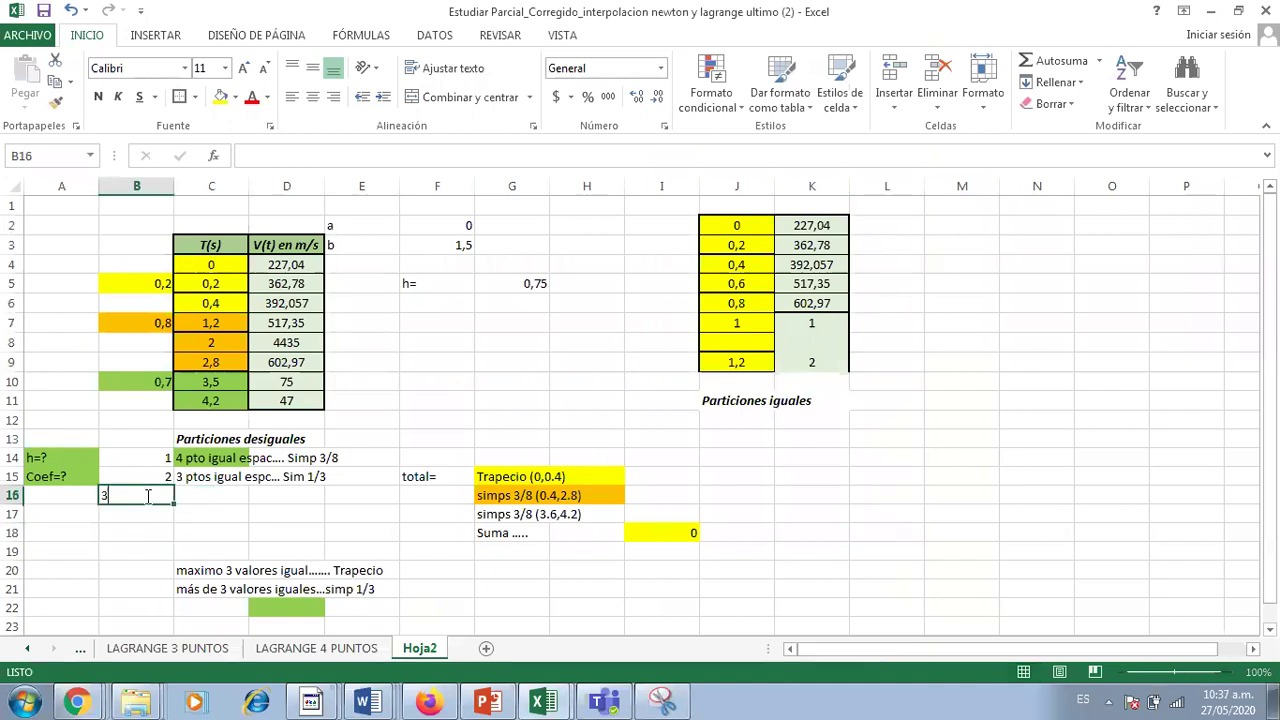
key("Tab")
type("4 p")
key("BackSpace")
key("BackSpace")
key("BackSpace")
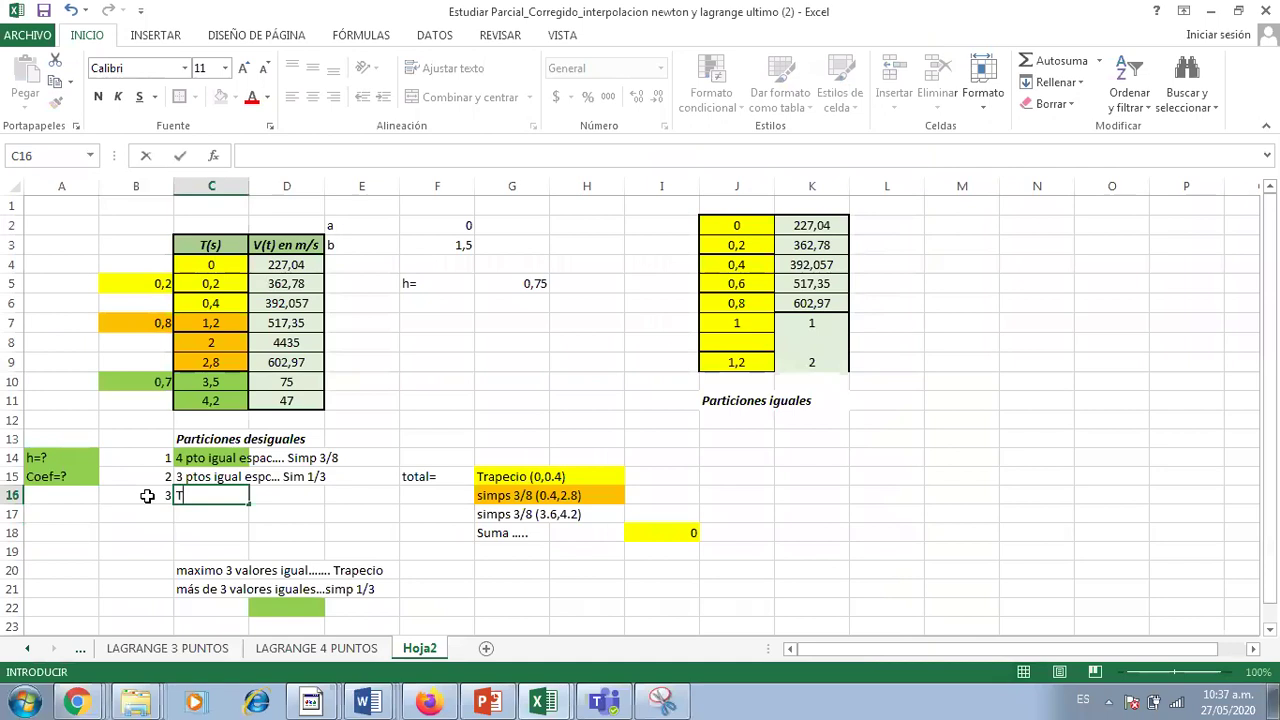
type("Trapezoidal")
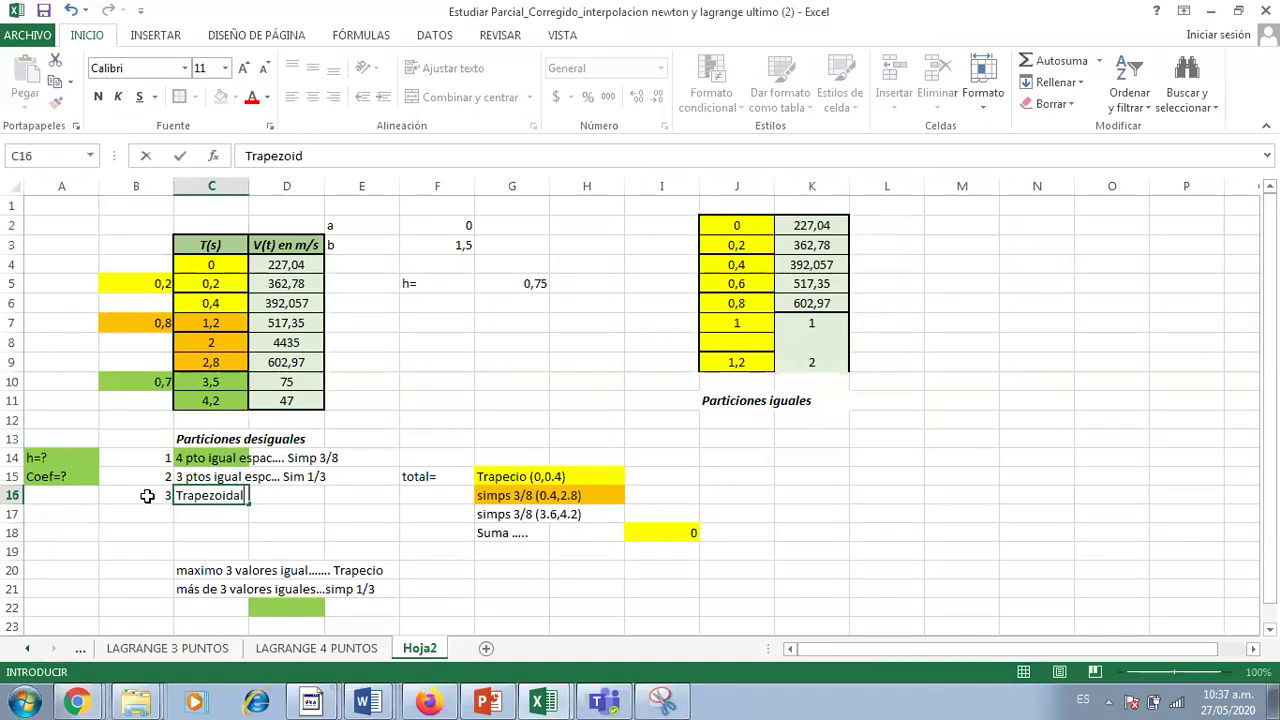
key("Return")
left_click(258, 532)
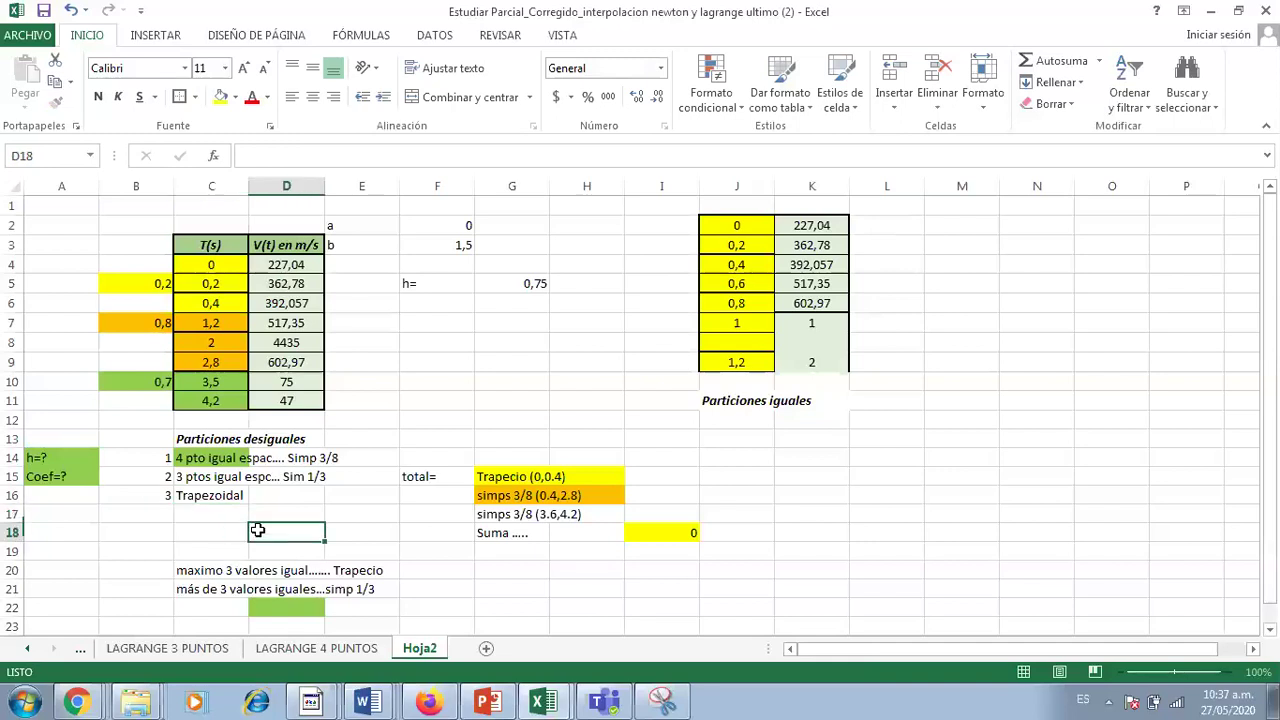
Enter the example values 0, 0,2, 0,4, 0,6 and 4 down cells L12 to L16.
left_click(893, 419)
mouse_move(897, 464)
left_mouse_down()
mouse_move(903, 503)
mouse_move(894, 403)
mouse_move(877, 477)
mouse_move(877, 434)
mouse_move(878, 449)
left_mouse_up()
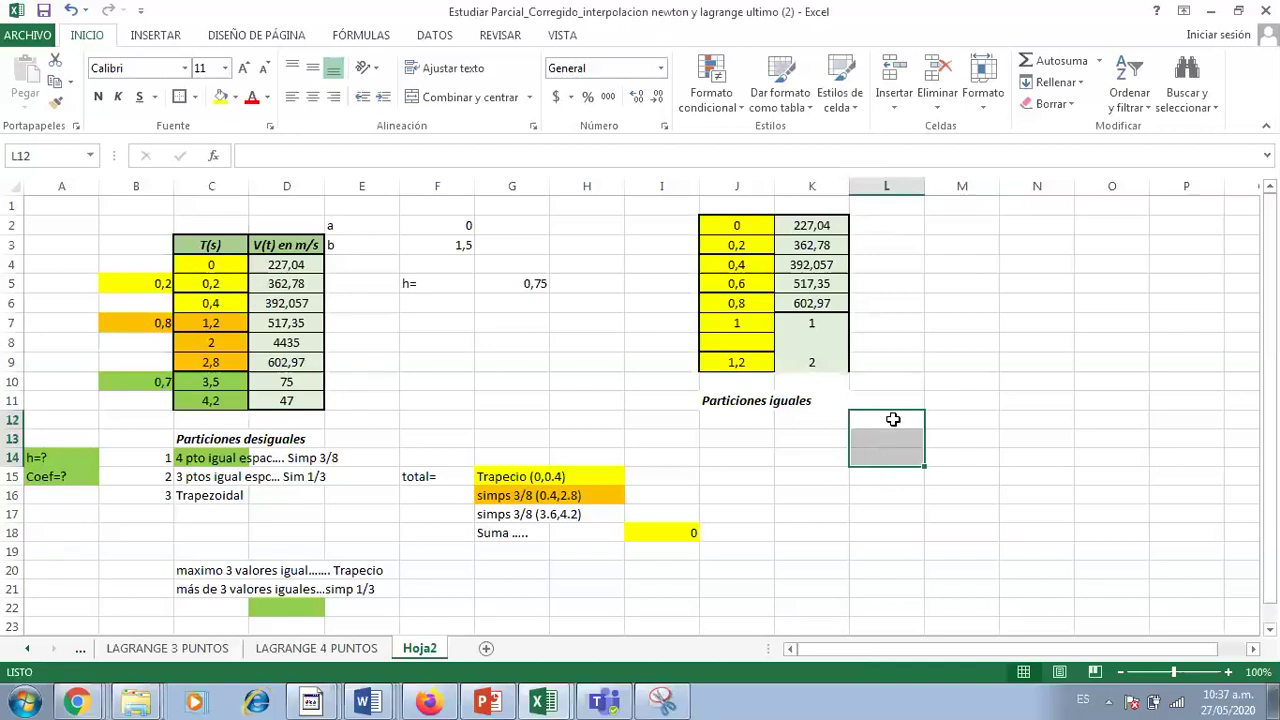
left_click(893, 419)
type("0,2")
key("BackSpace")
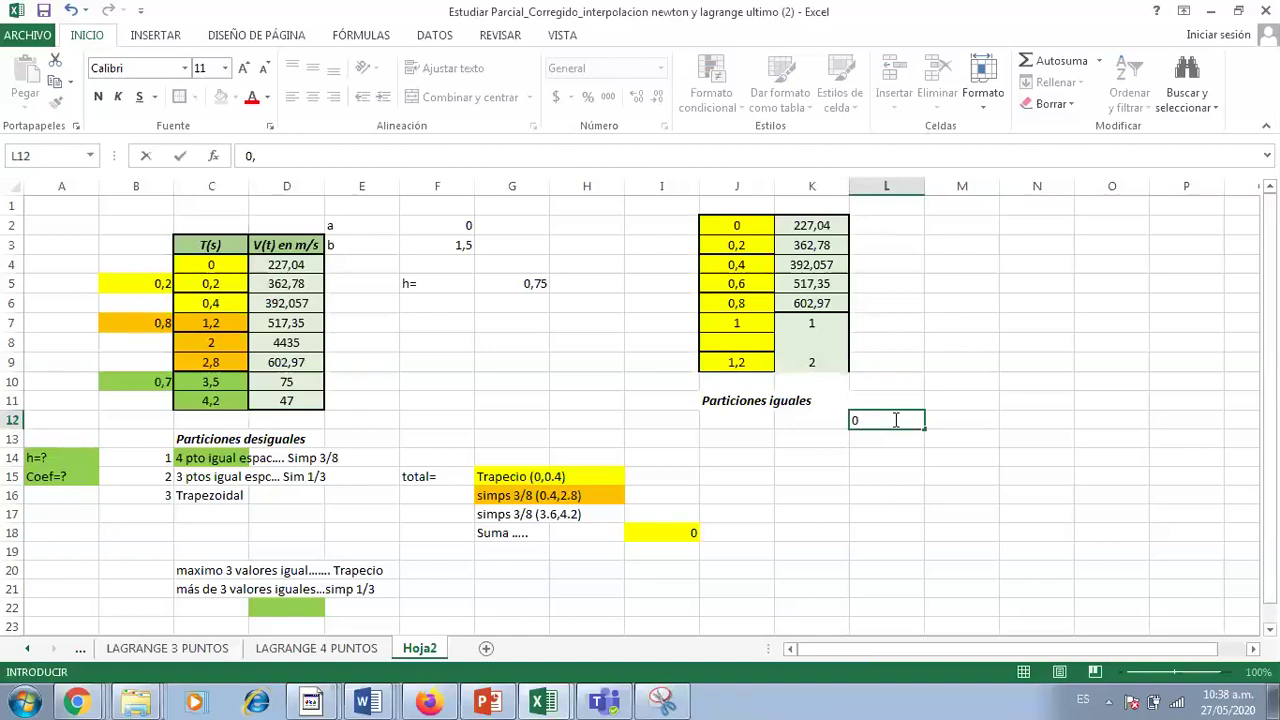
key("Return")
type("0,2")
key("Return")
type("0,")
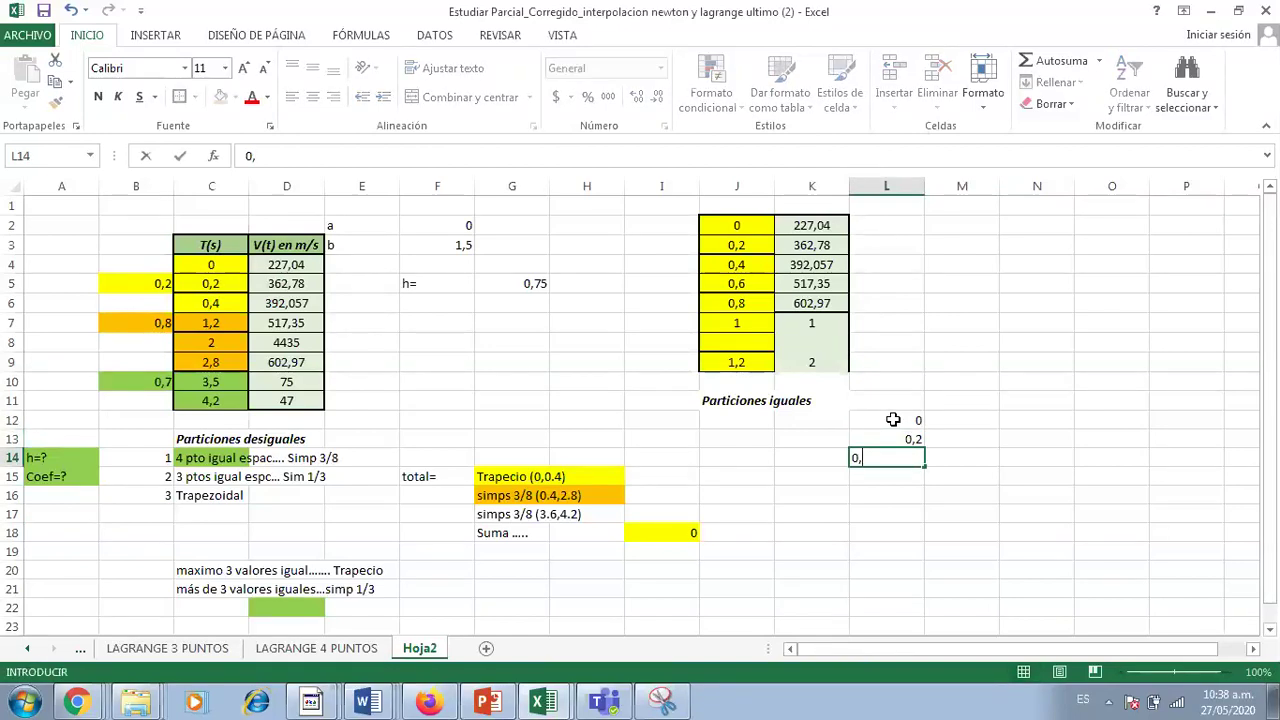
type("4")
key("Return")
type("0,6")
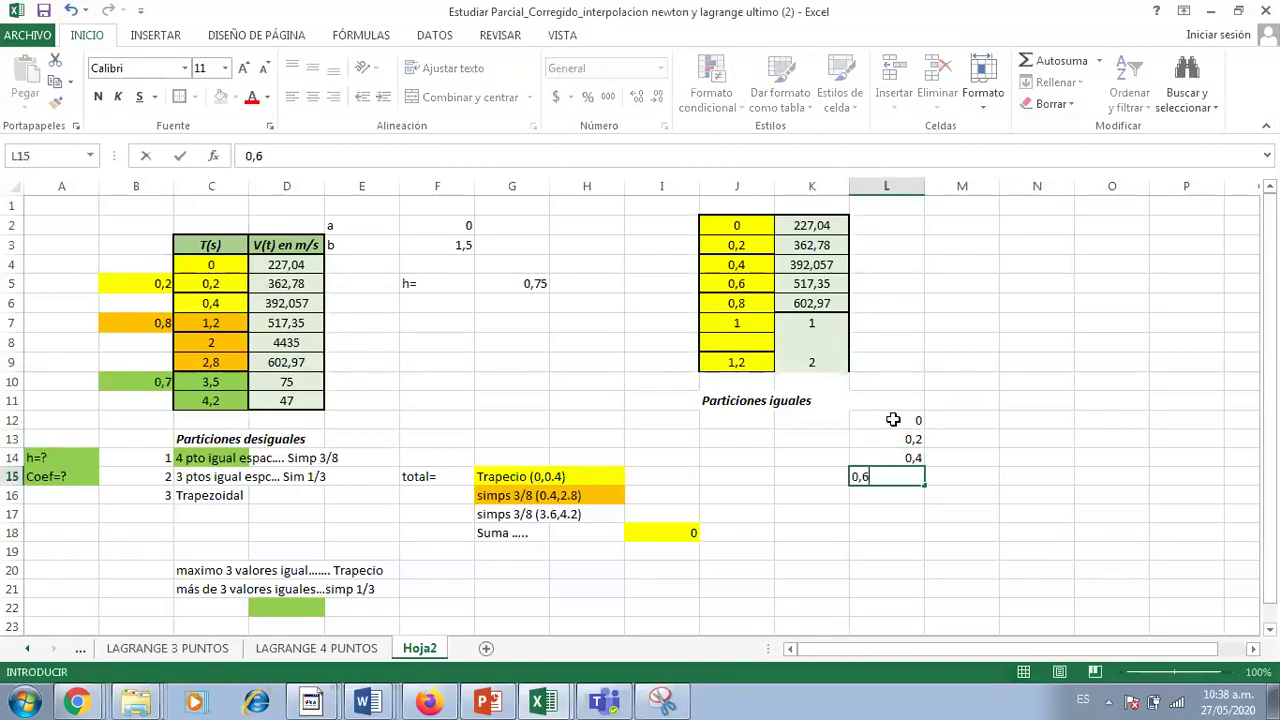
key("Return")
type("4")
key("Return")
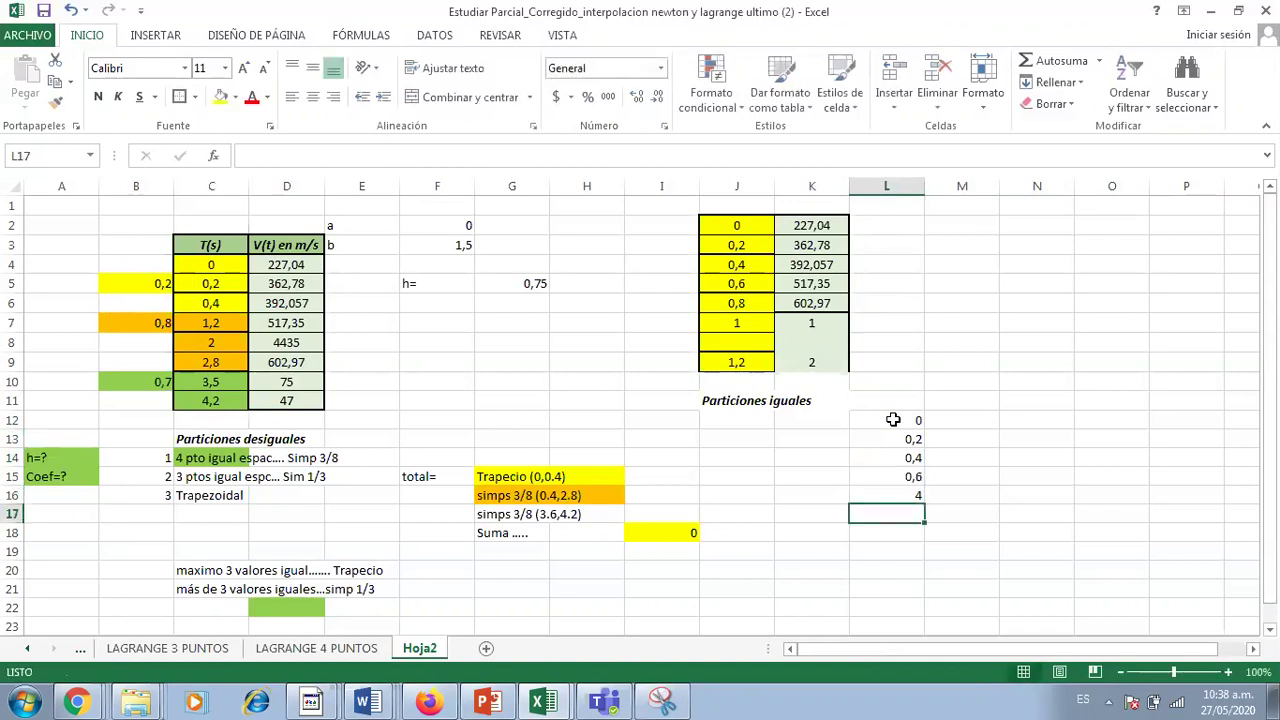
Fill the four equally spaced values in L12:L15 with yellow.
left_click_drag(893, 420, 893, 477)
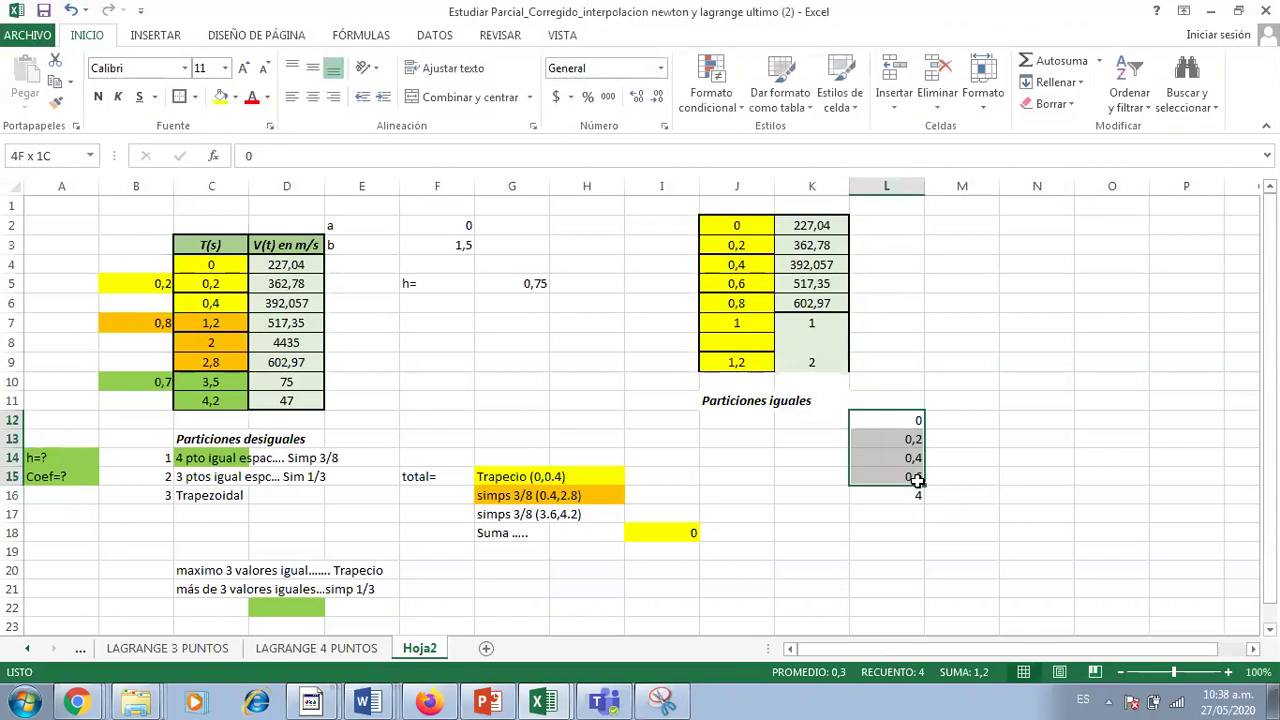
left_click(225, 100)
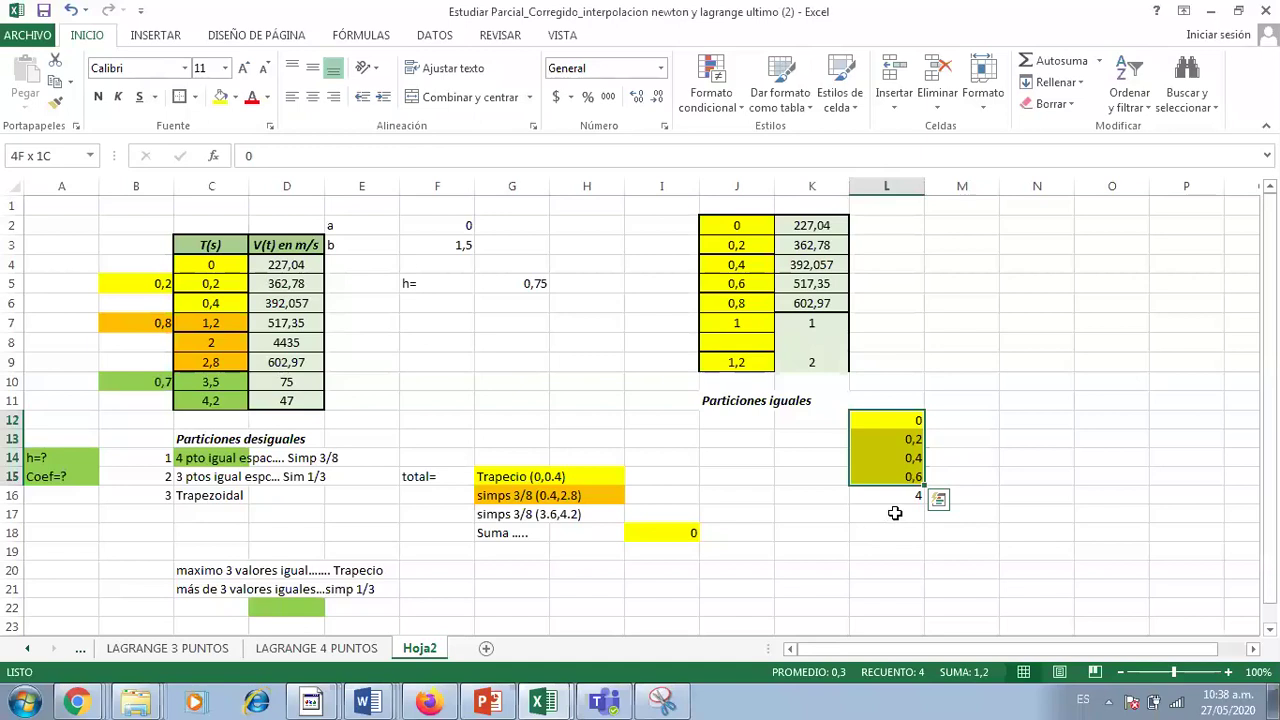
left_click(895, 512)
key("Up")
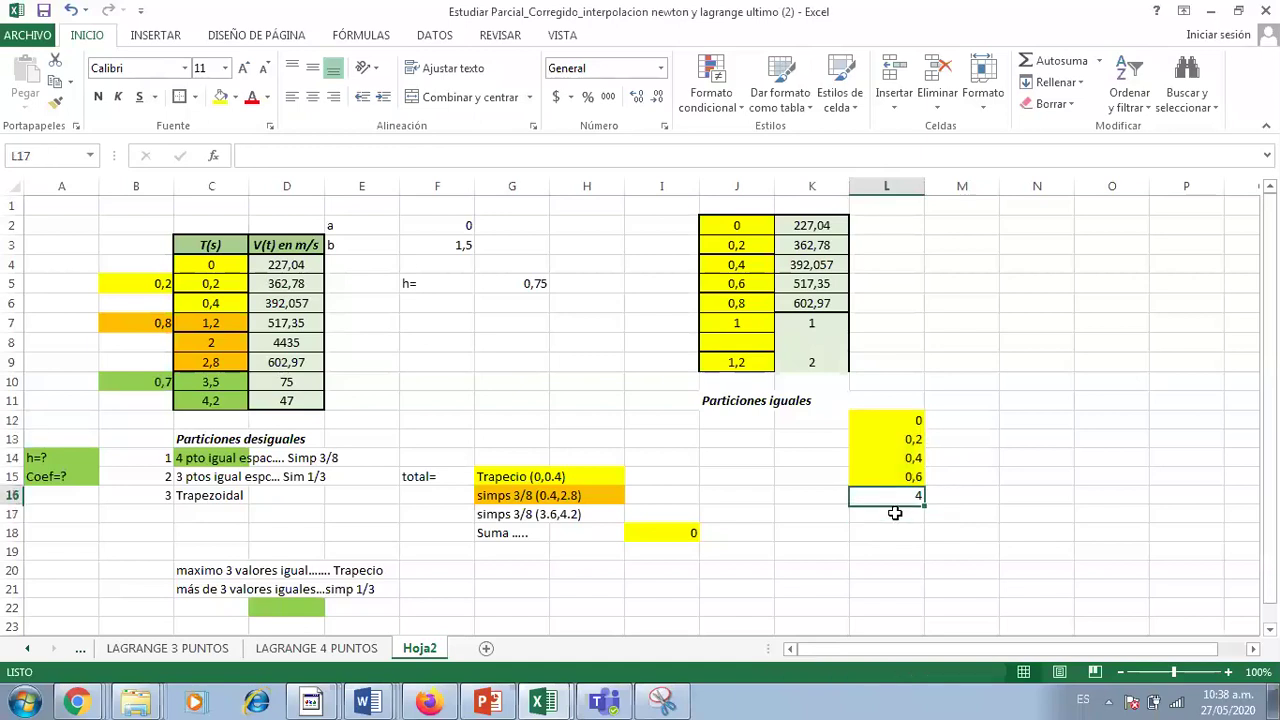
Enter 7,2 in cell L17 and change the cell's fill to white.
left_click(895, 512)
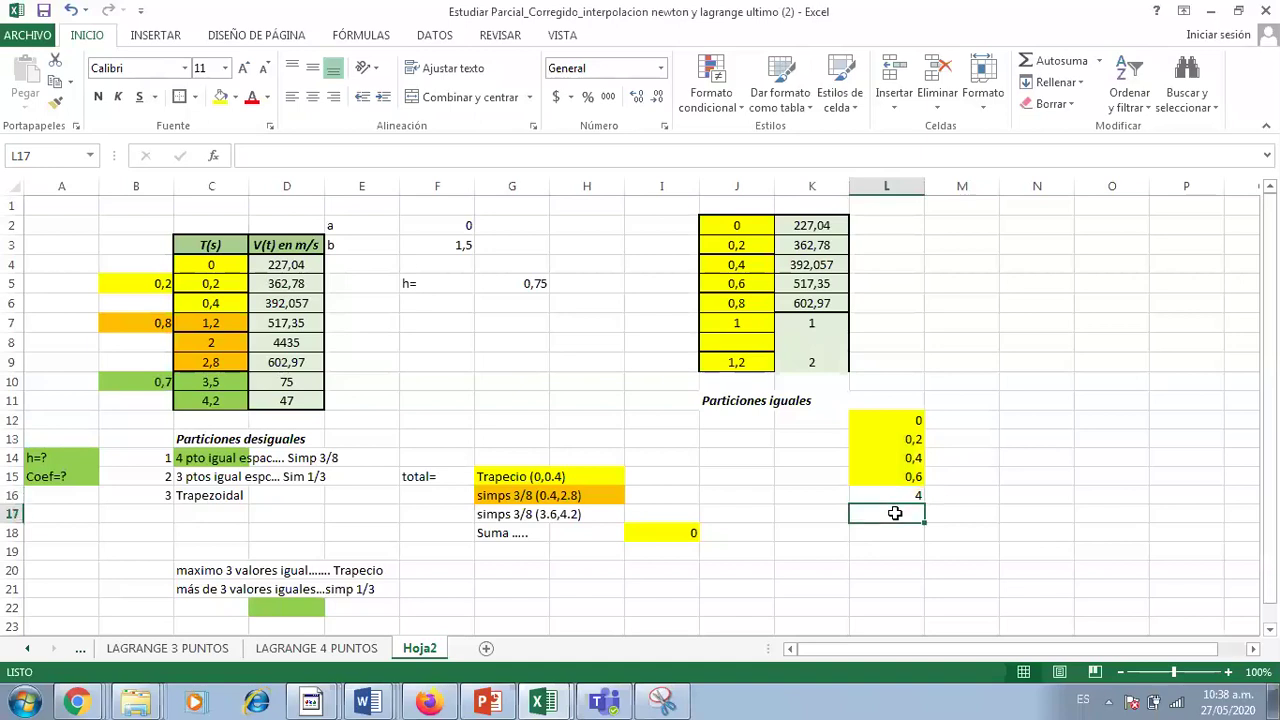
type("1,2")
key("Return")
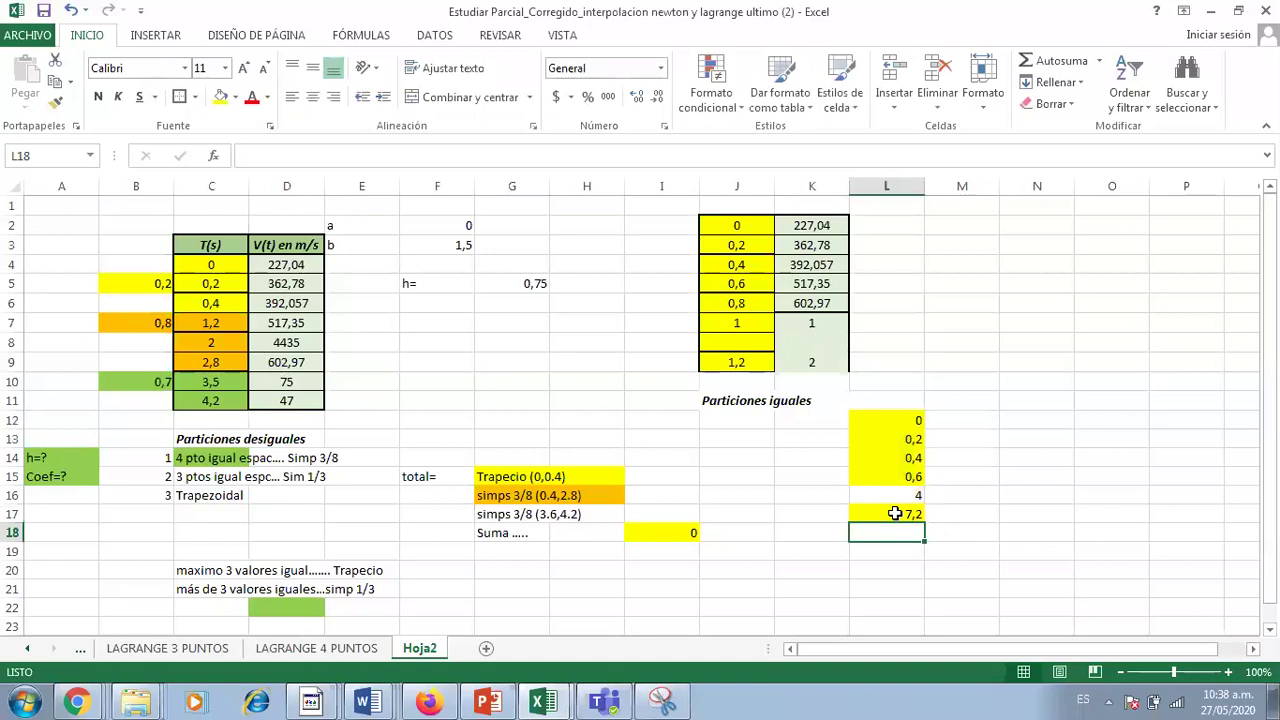
left_click(895, 512)
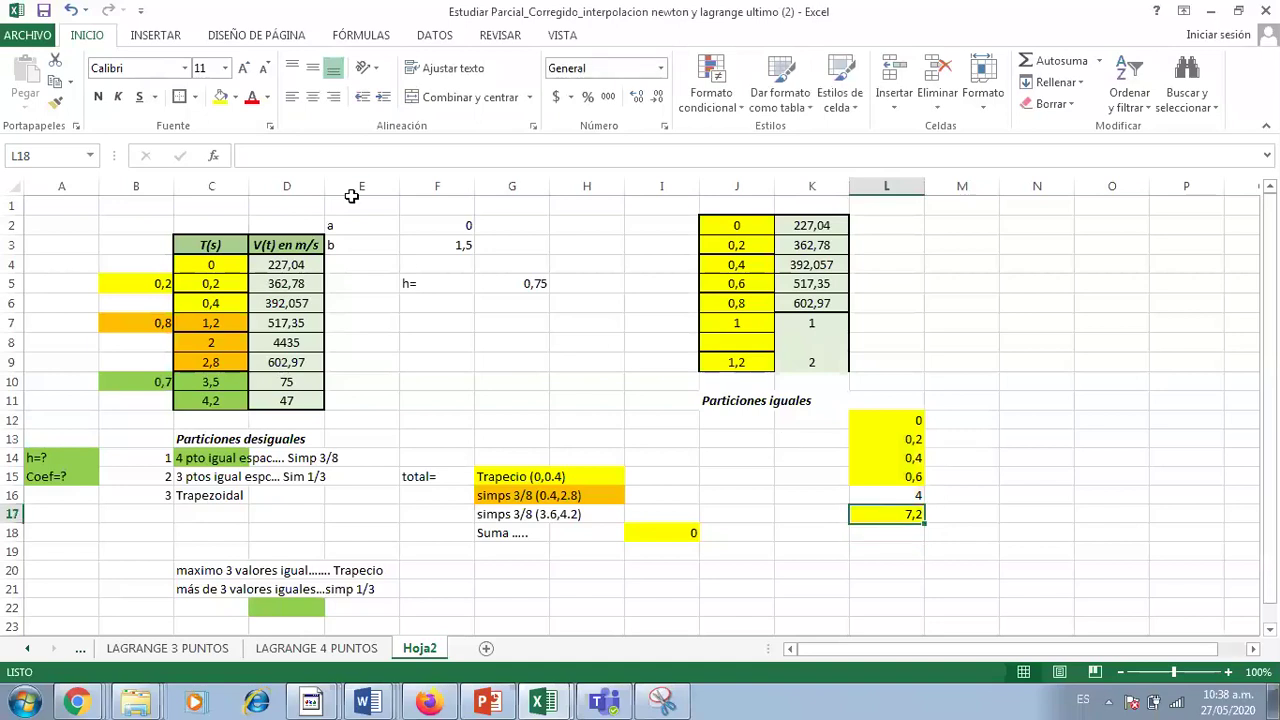
left_click(235, 97)
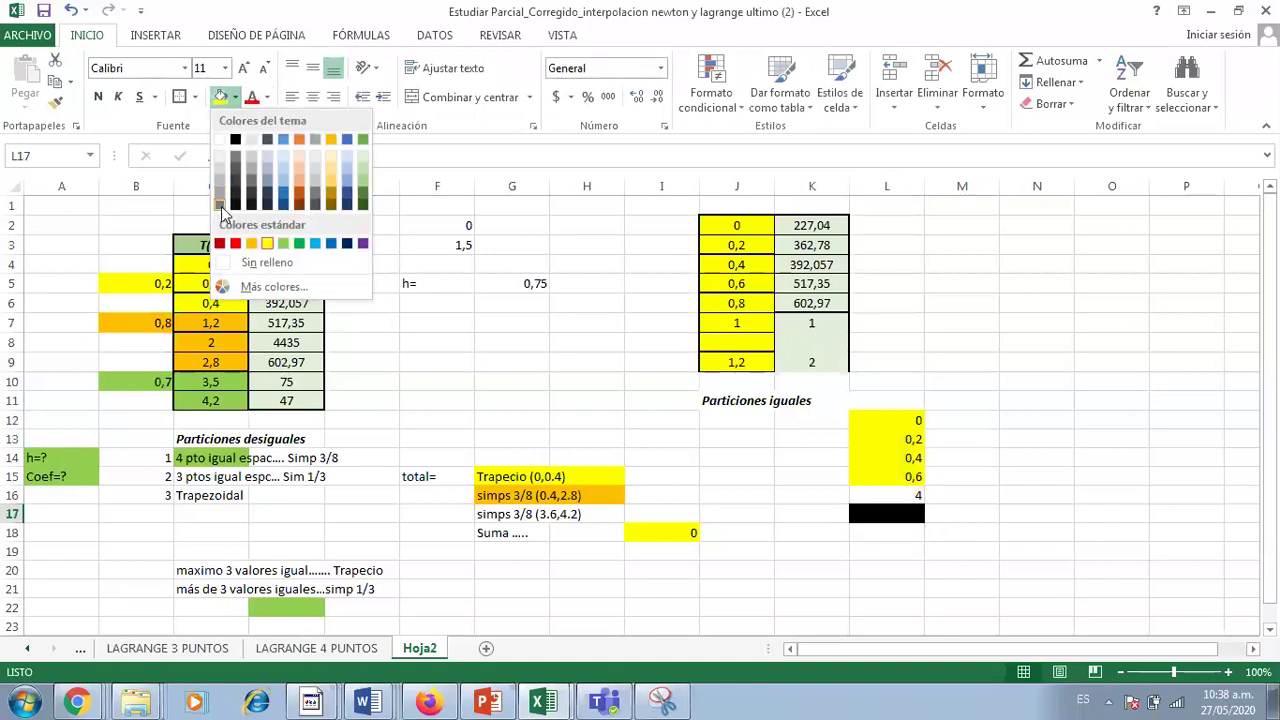
left_click(221, 140)
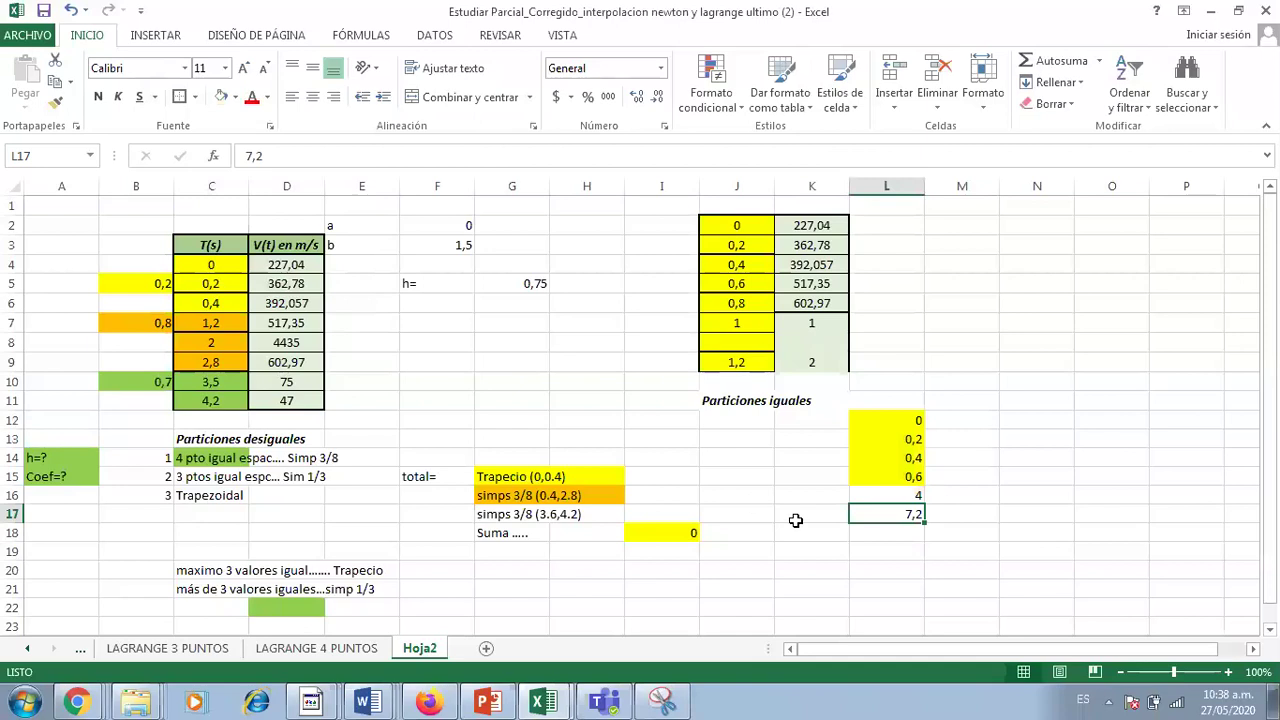
Enter 10 in cell L18 and replace the value in L17 with the formula =L16+3,2.
left_click(912, 530)
type("10")
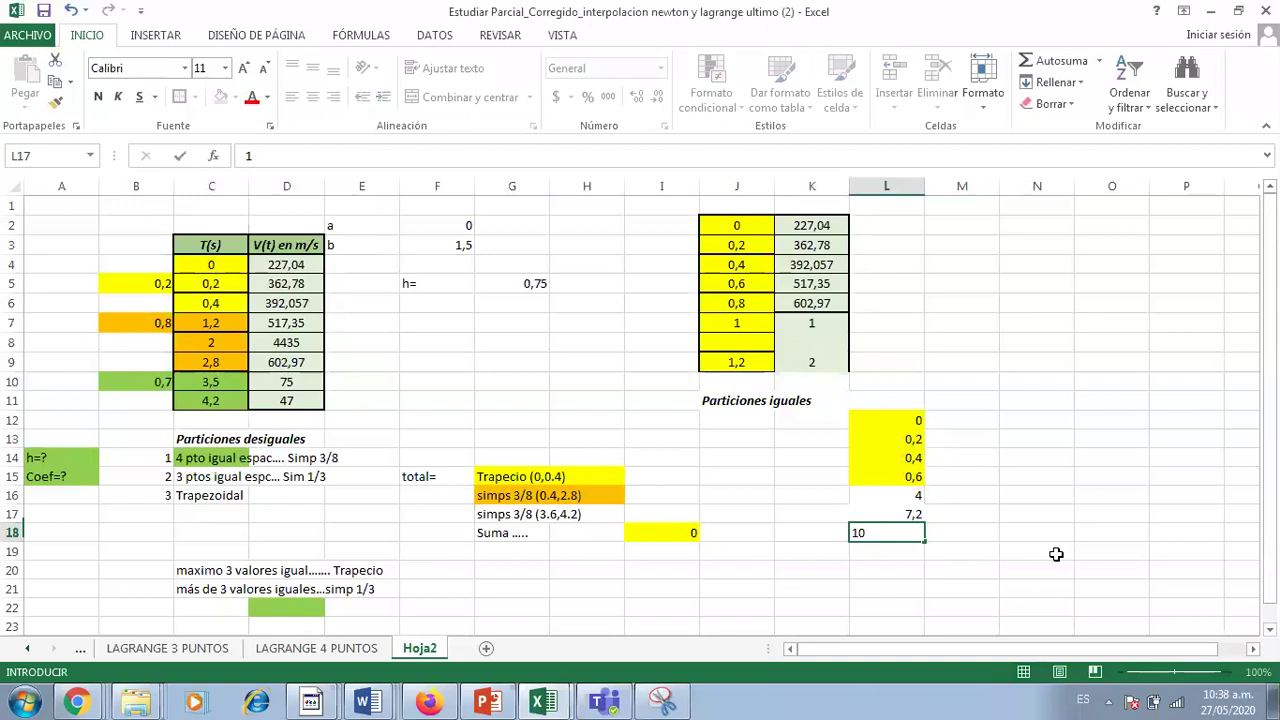
key("Up")
type("=")
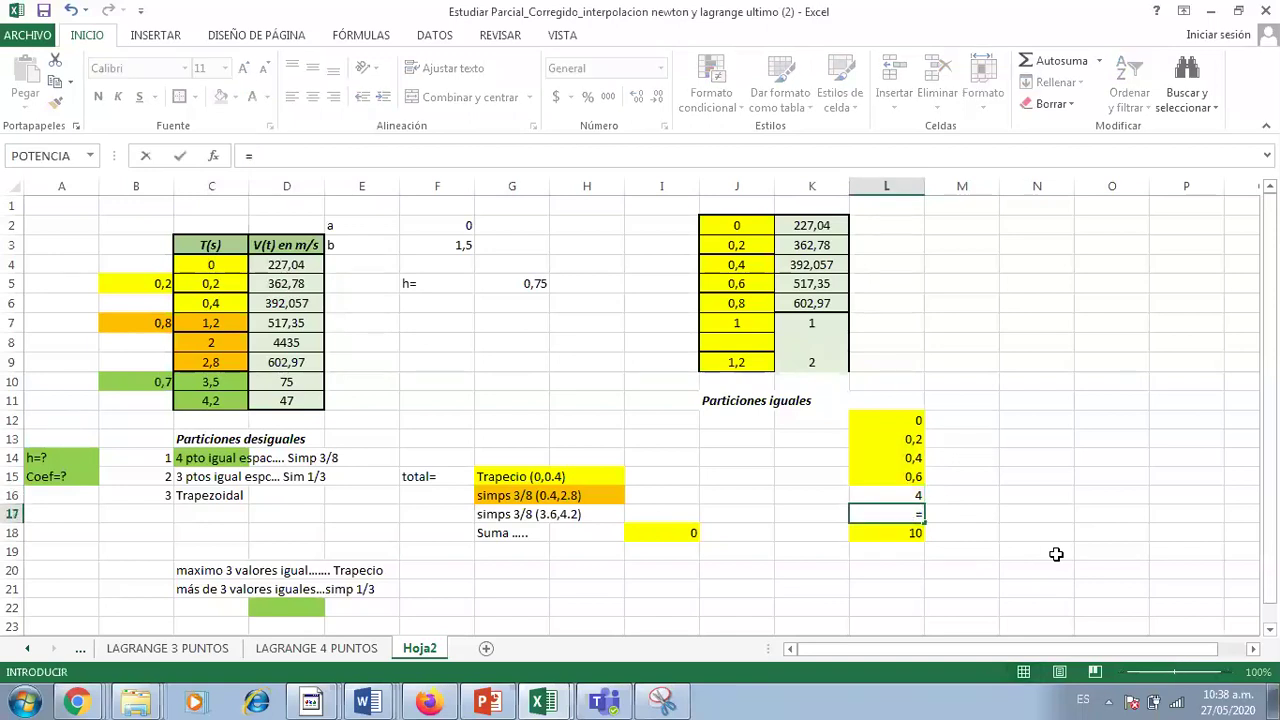
left_click(899, 496)
type("+3,2")
key("Return")
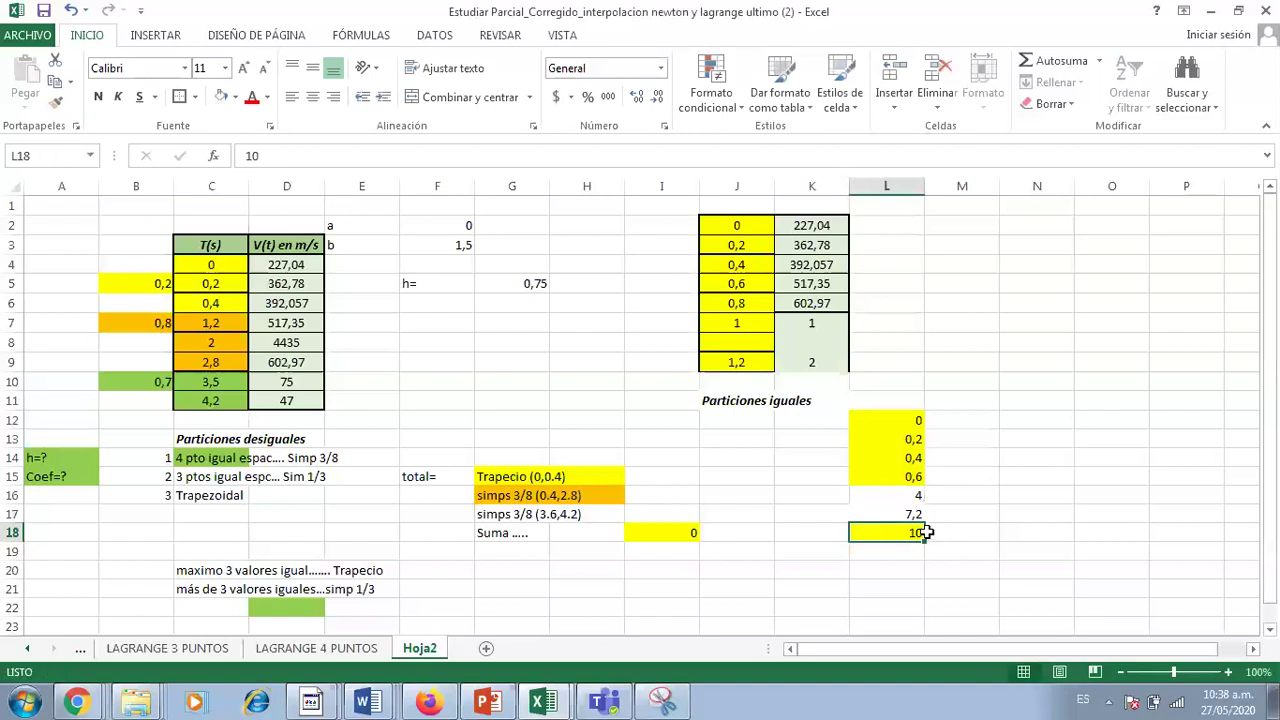
Copy the L17 formula down through L20 and clear the content of L20.
left_click(920, 516)
left_click_drag(921, 519, 922, 570)
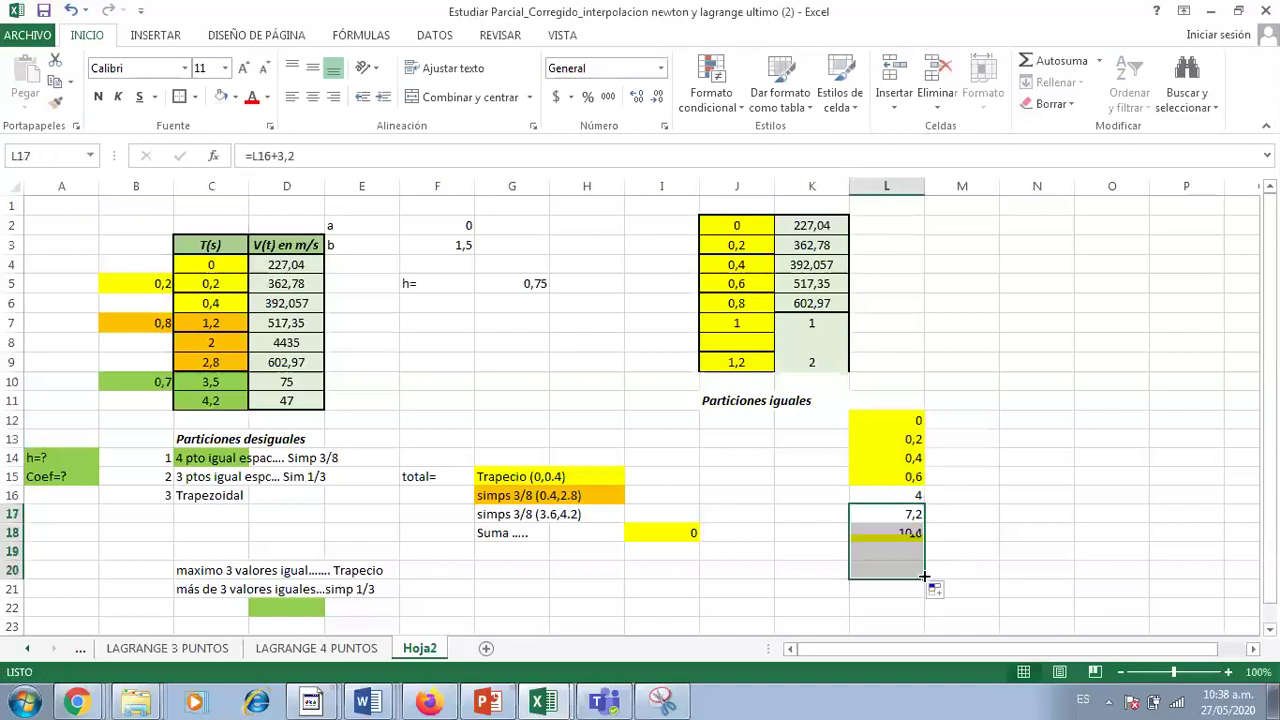
left_click(986, 540)
left_click(918, 570)
key("Delete")
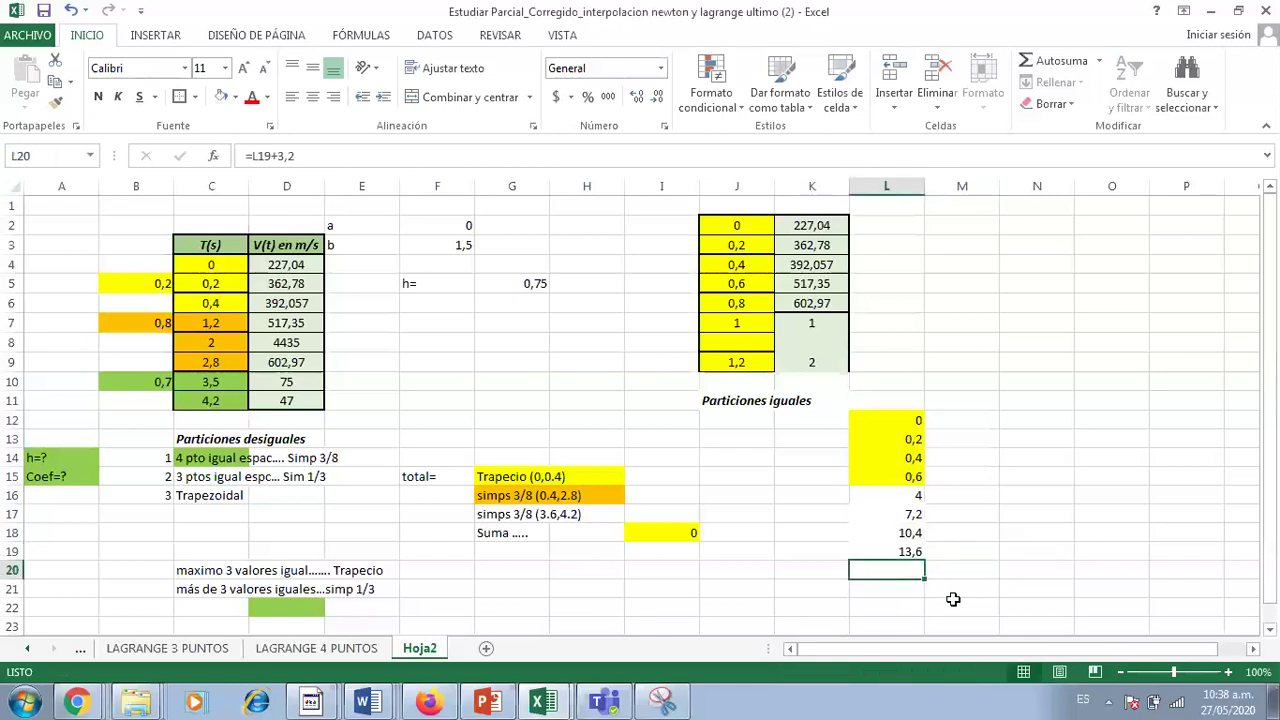
Enter 8 in cell L20 and replace it with 20.
type("8")
key("Return")
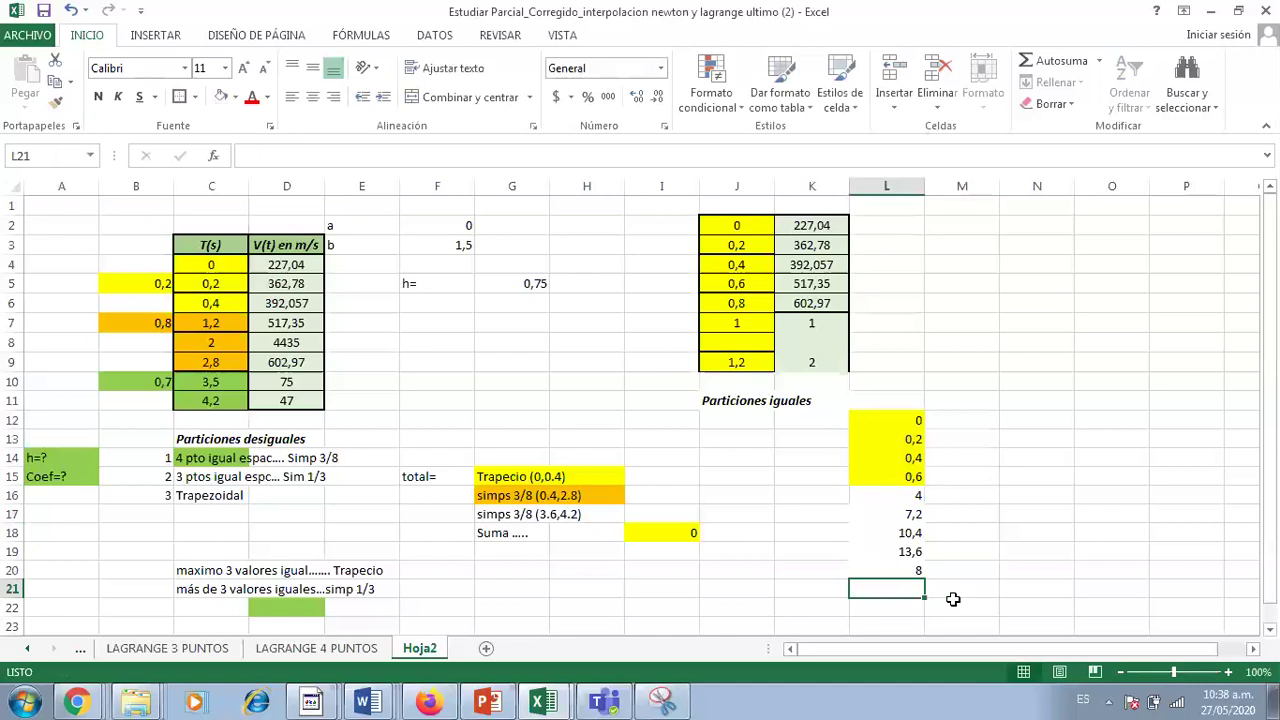
left_click(905, 570)
type("20")
key("Return")
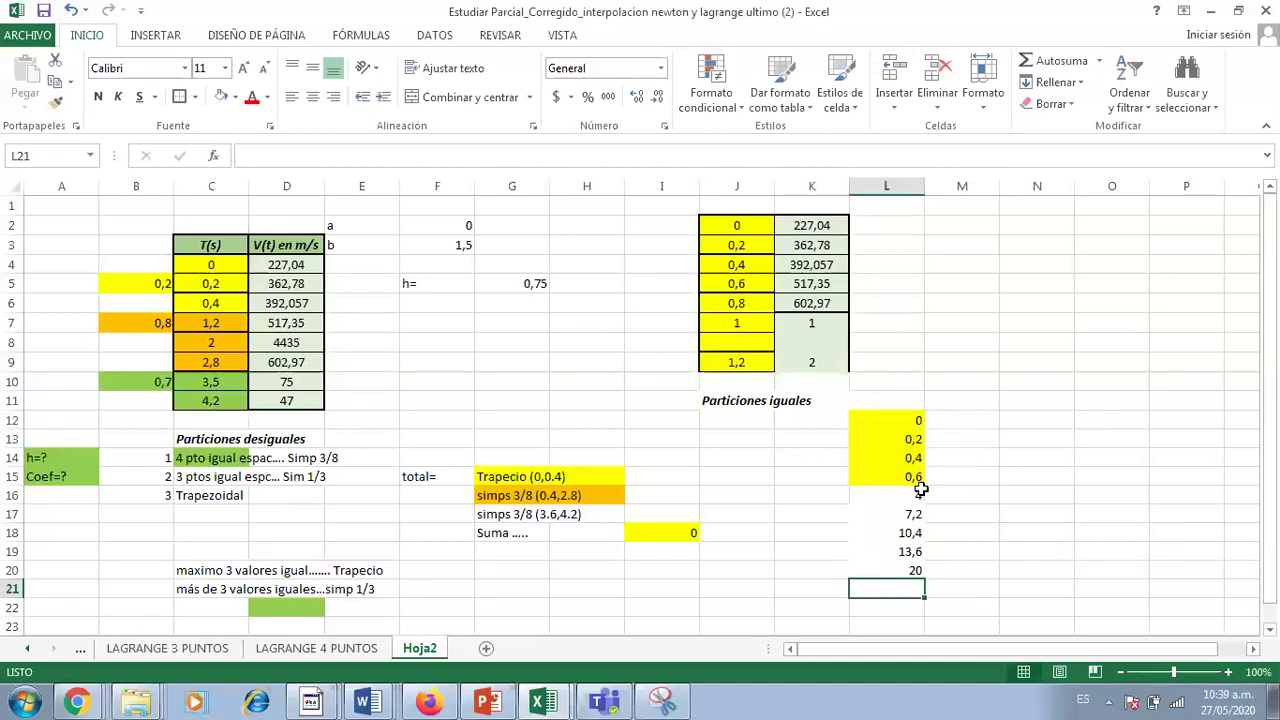
Set cell L19 to 20 and cell L20 to 22.
left_click(920, 555)
type("20")
key("Return")
type("22")
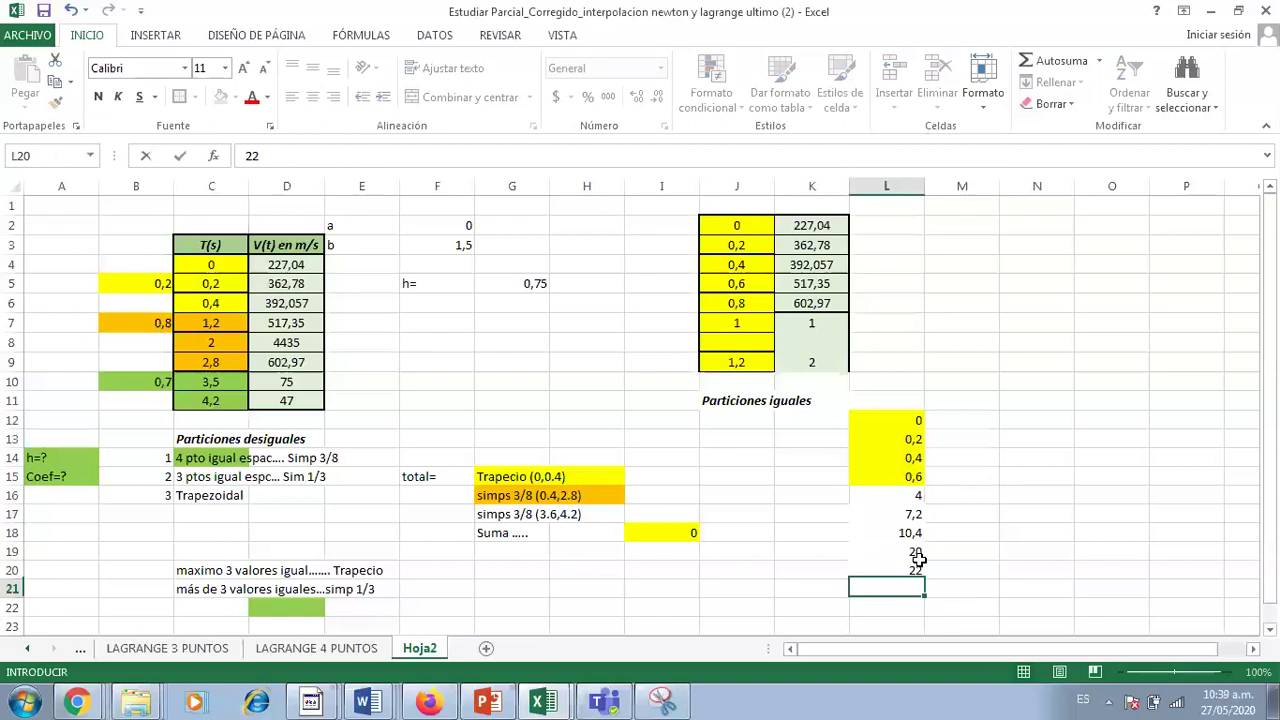
key("Return")
Label the yellow group of values with "Simp 3/8" in cell M13.
left_click(962, 515)
left_click_drag(904, 477, 900, 531)
left_click(960, 458)
left_click(963, 418)
left_click_drag(966, 458, 971, 440)
left_click(970, 440)
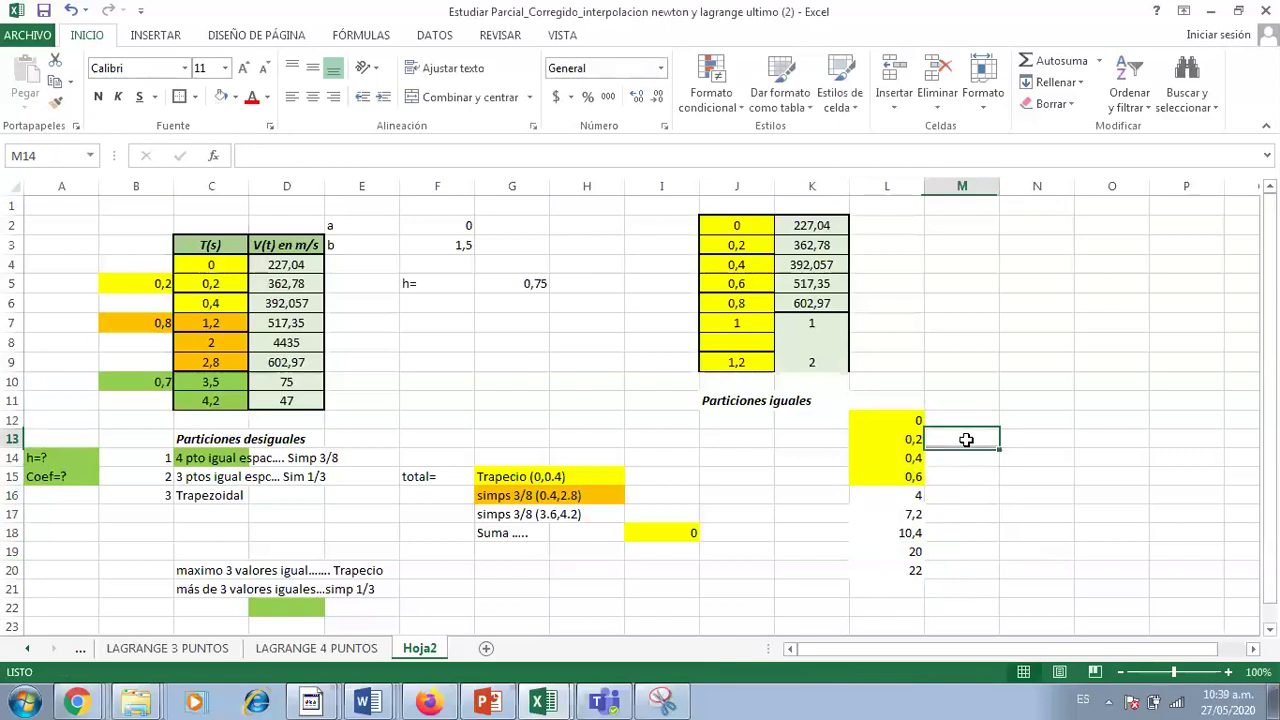
type("Simp 3/8")
key("Return")
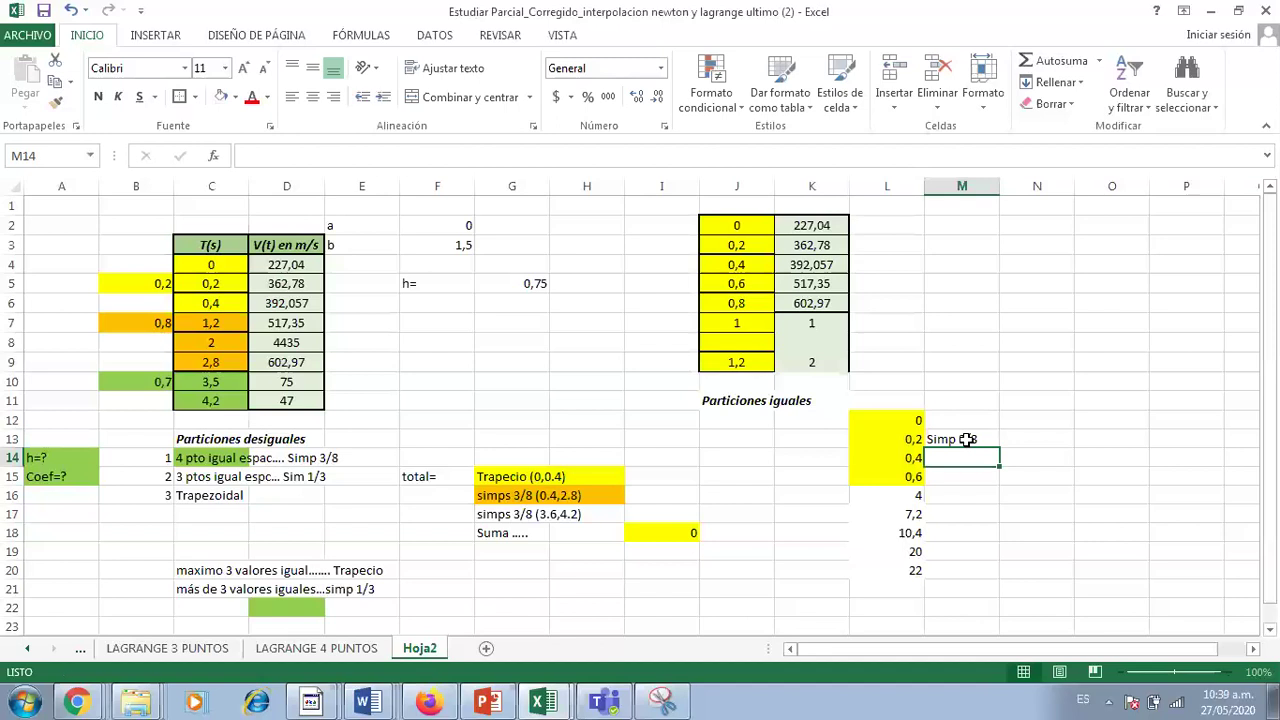
Fill the "Simp 3/8" label cell M13 with yellow to match its group of values.
left_click(965, 440)
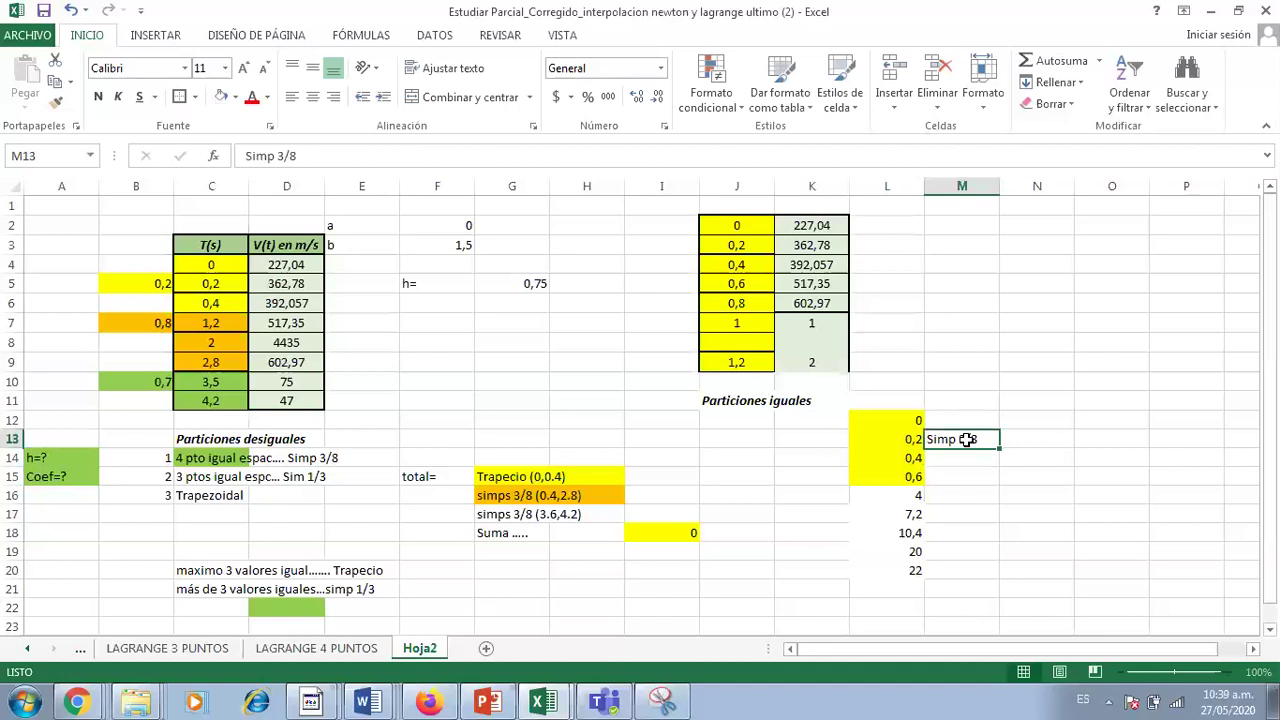
left_click(236, 97)
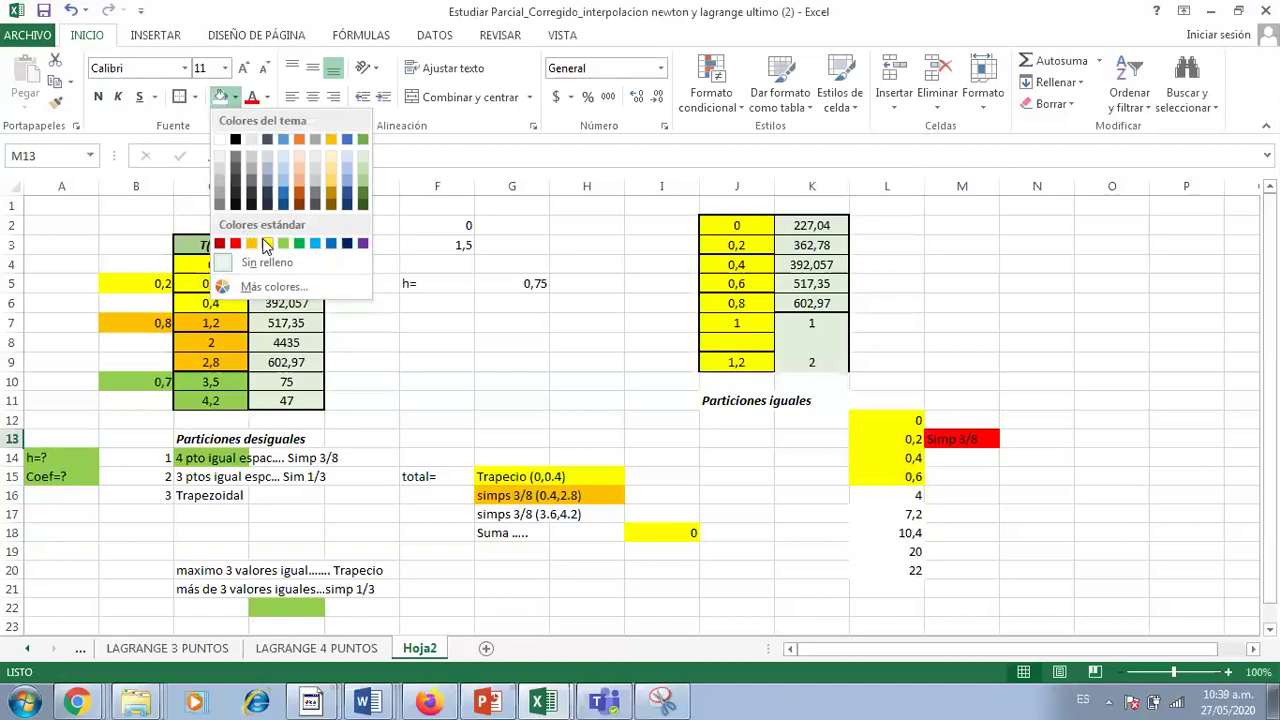
left_click(266, 243)
left_click(1002, 497)
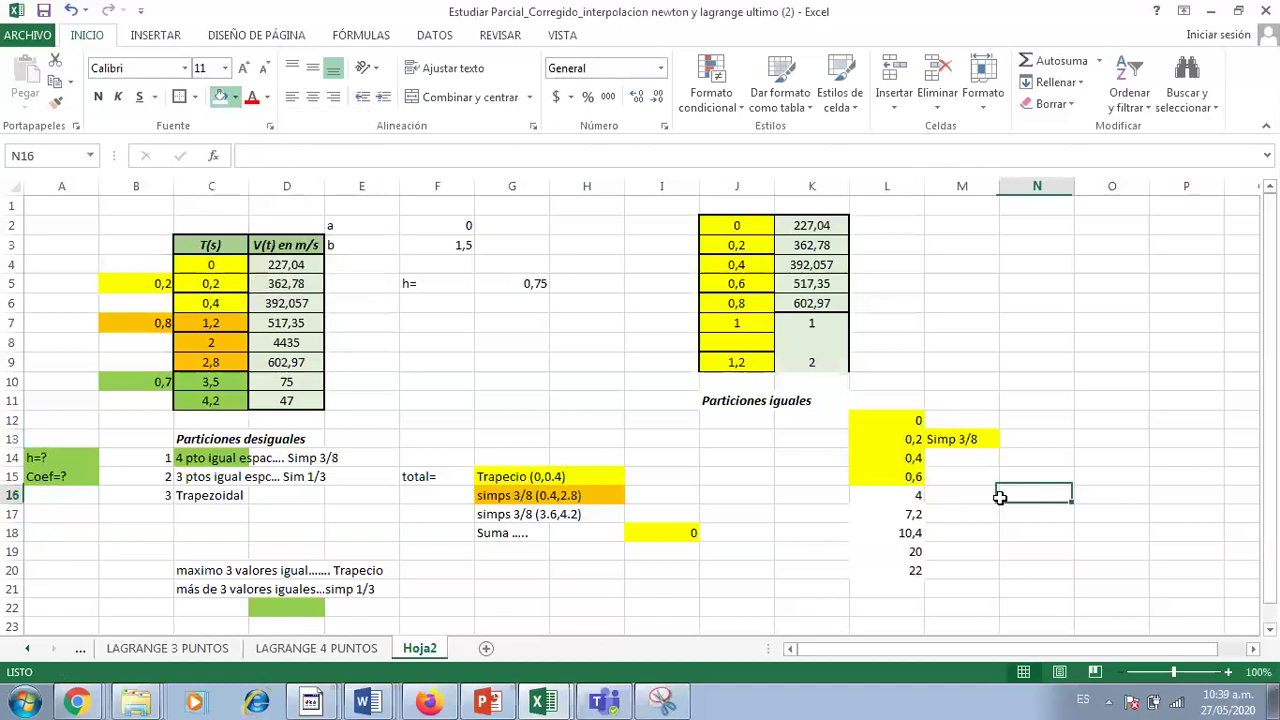
Set cell L16 to the formula =L15+3,2.
left_click(884, 478)
left_click_drag(957, 477, 955, 470)
left_click(918, 492)
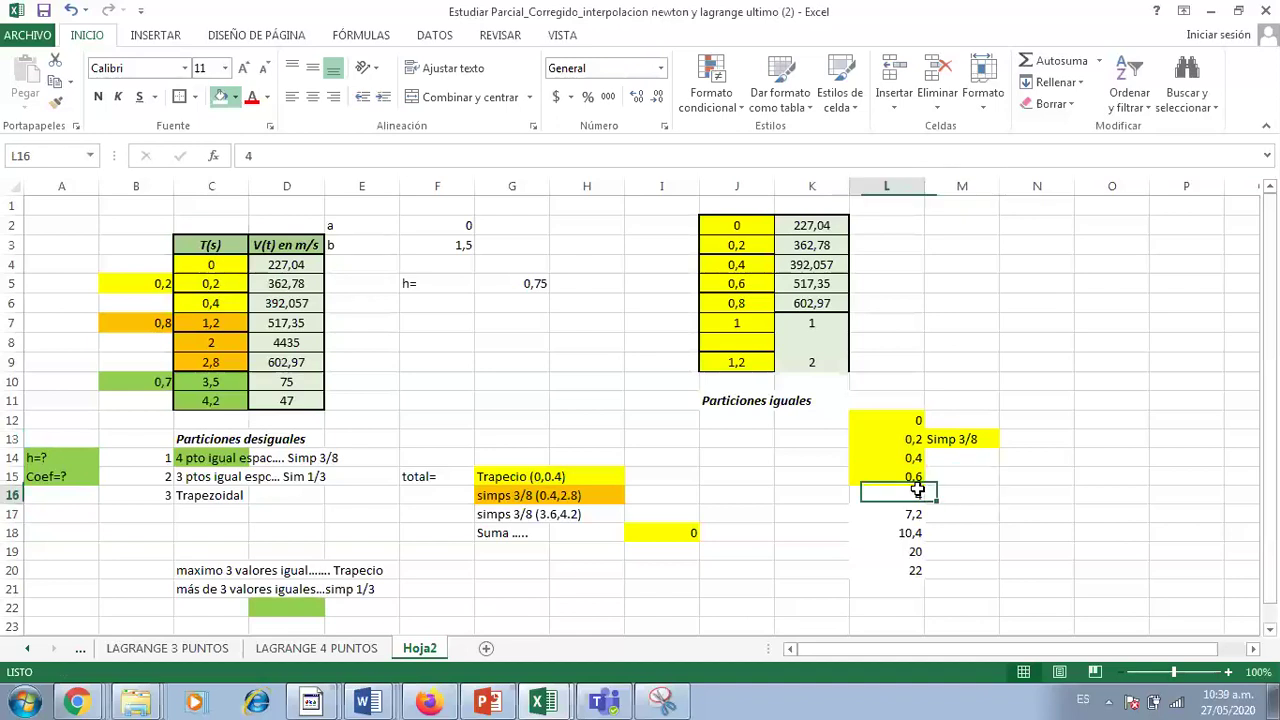
type("=")
left_click(890, 478)
type("+")
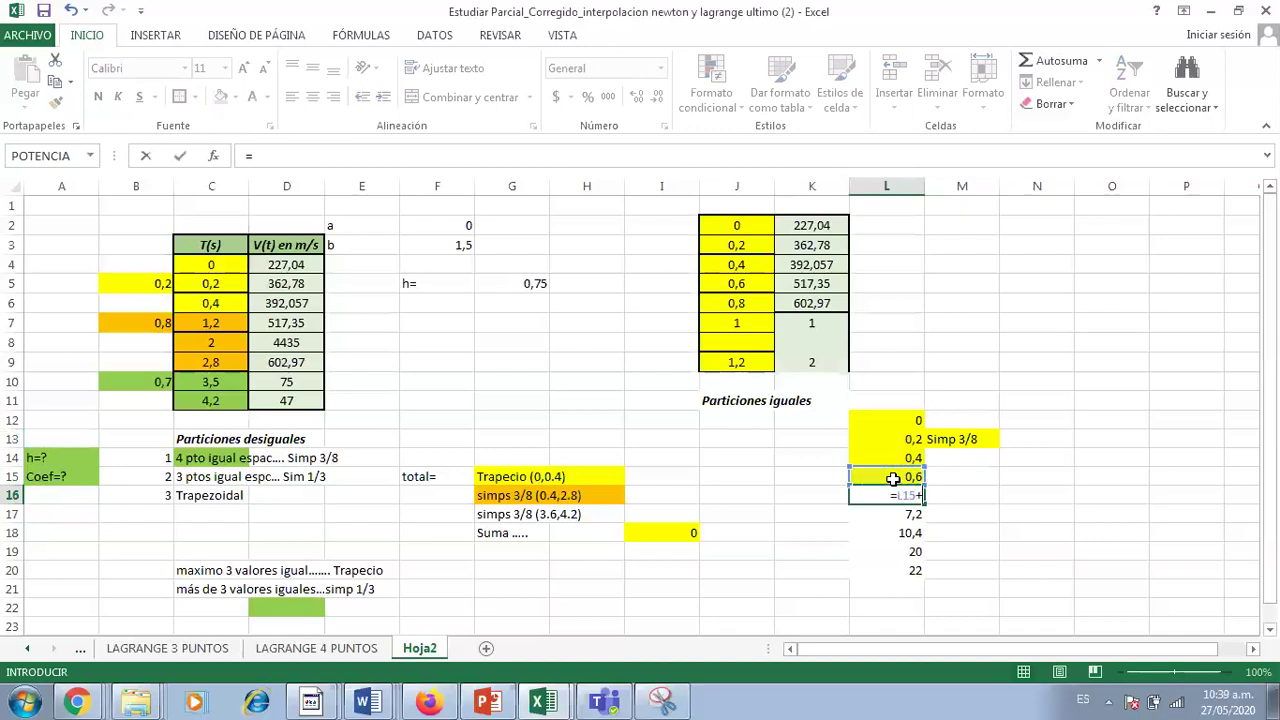
type("3,2")
key("Return")
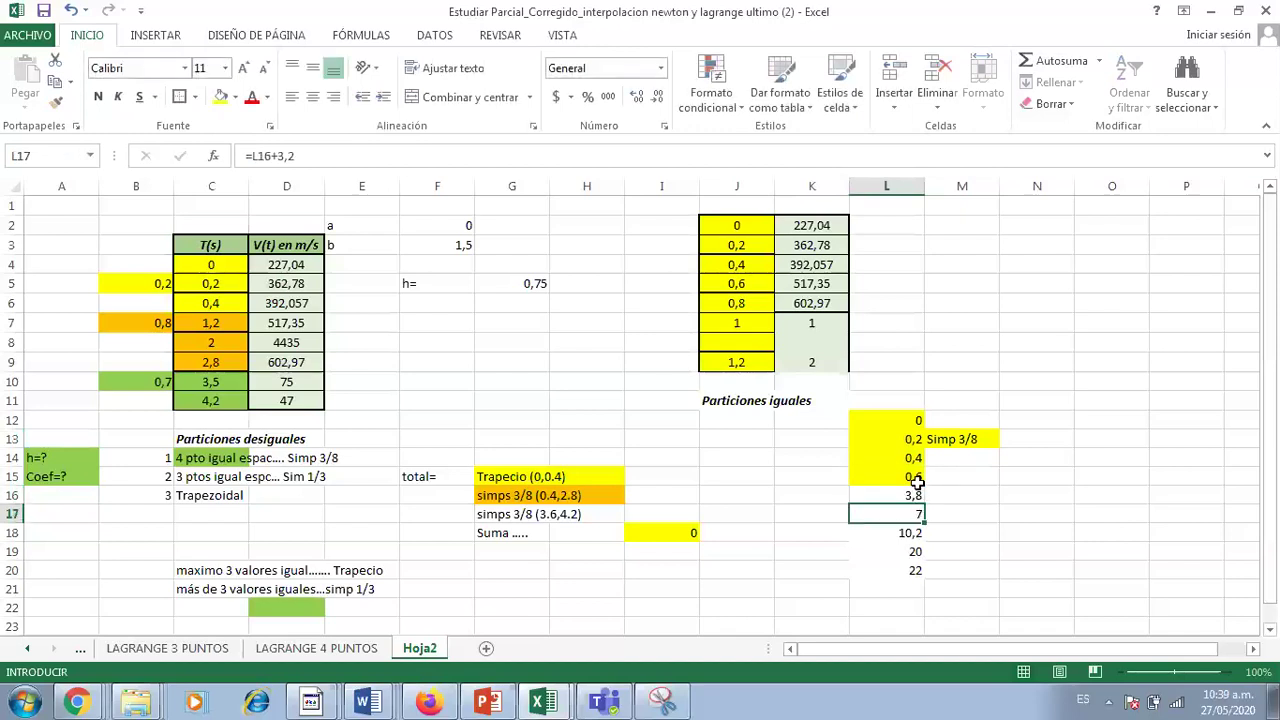
Extend the contents of L15:L16 down through L18 and remove the fill colour from L17.
left_click_drag(917, 482, 925, 537)
key("ctrl+z")
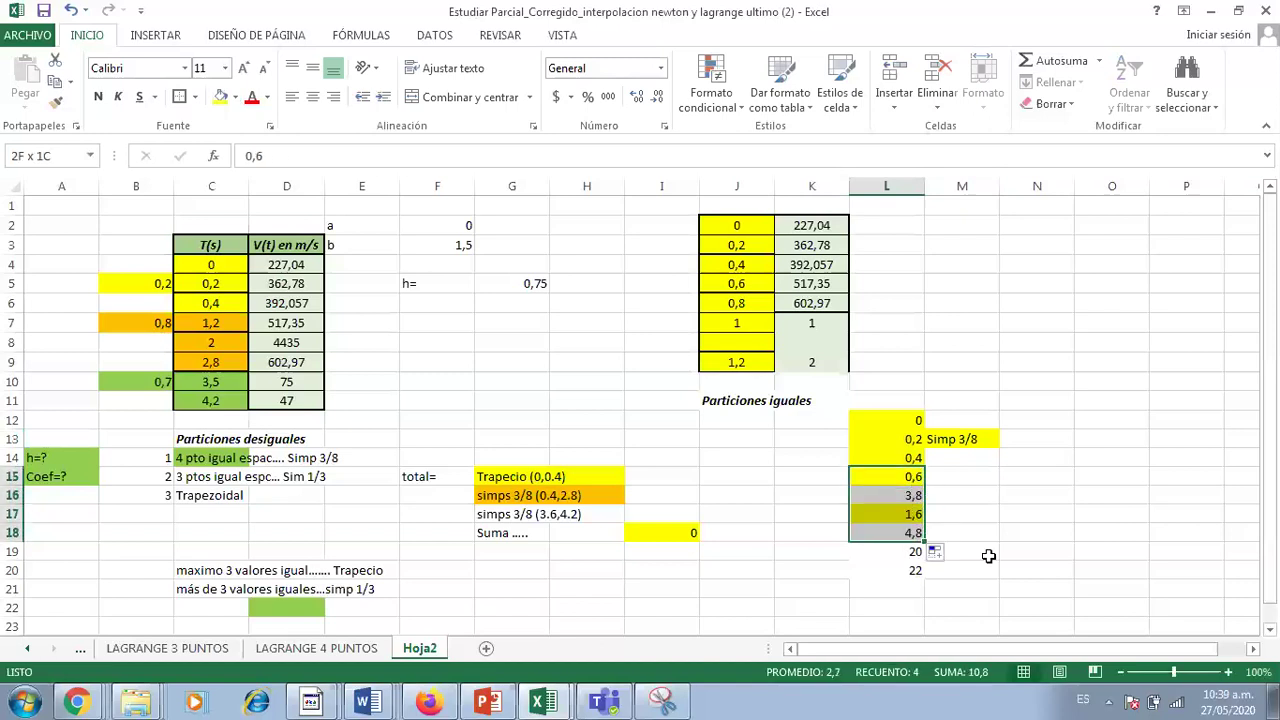
left_click(912, 510)
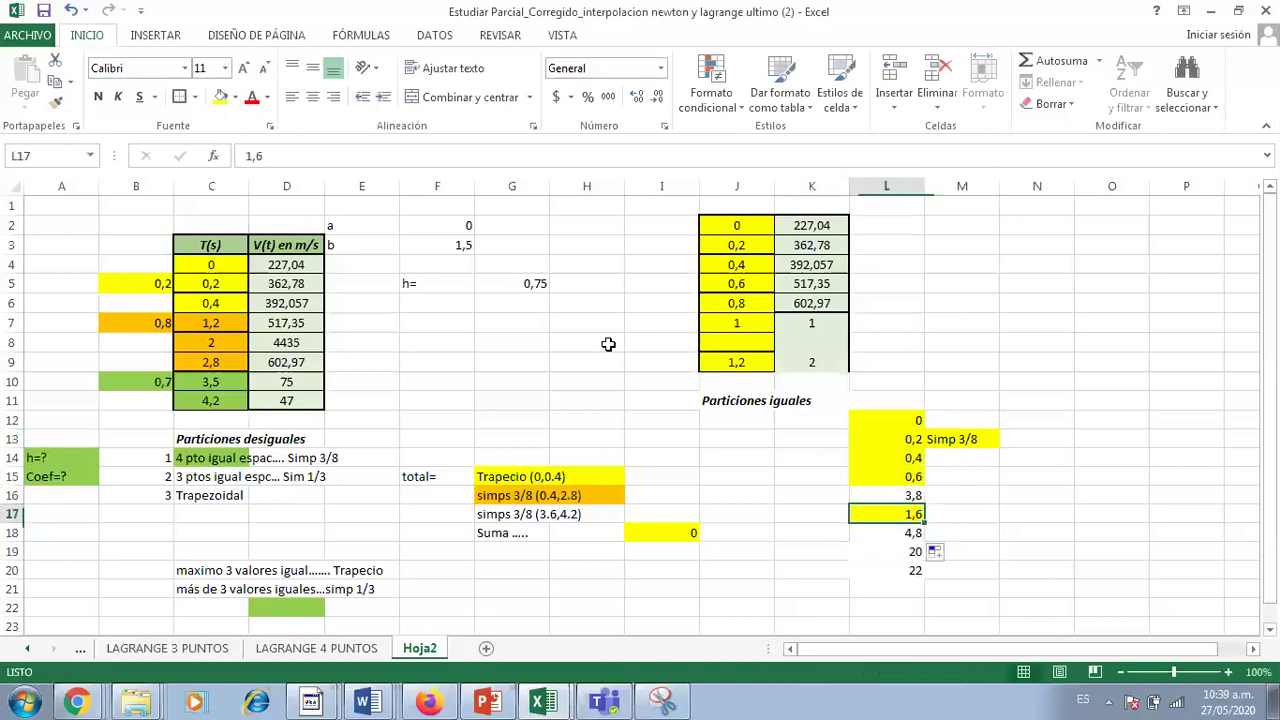
left_click(236, 97)
left_click(258, 268)
left_click(1012, 528)
Fill cells M15:M18 with green beside the second group of values.
left_click_drag(892, 476, 885, 532)
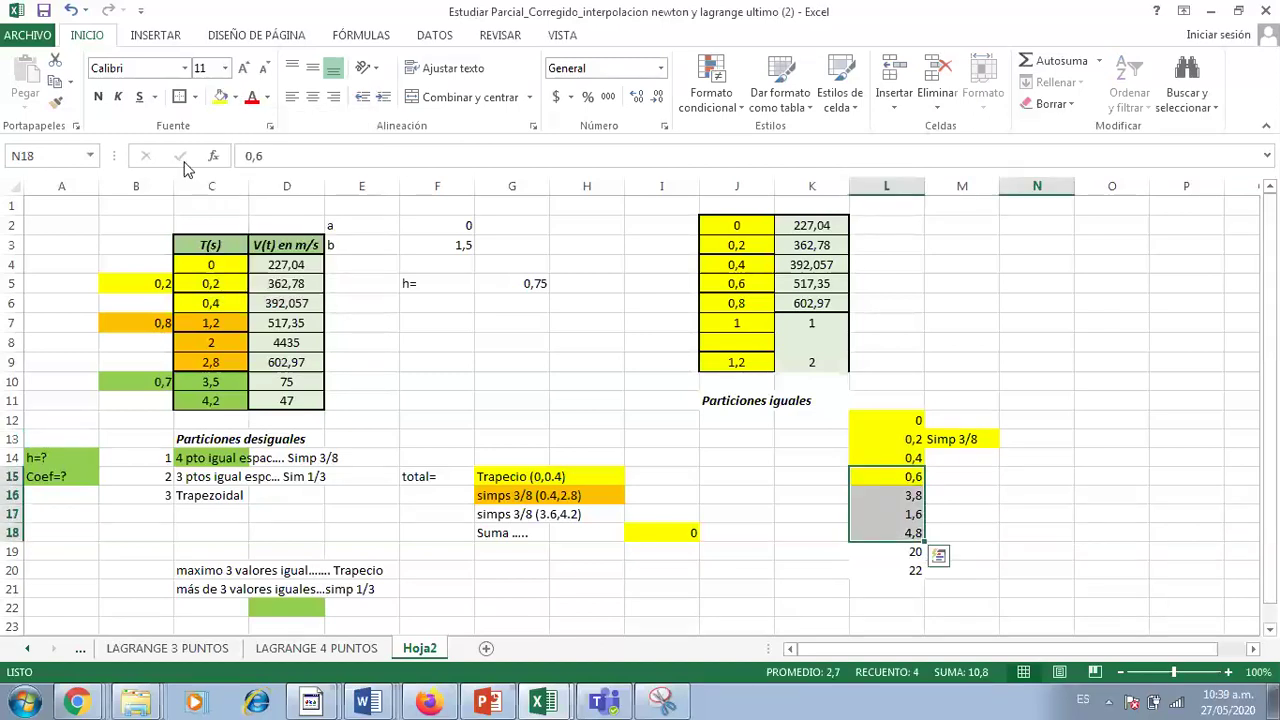
left_click(976, 488)
left_click_drag(968, 478, 965, 532)
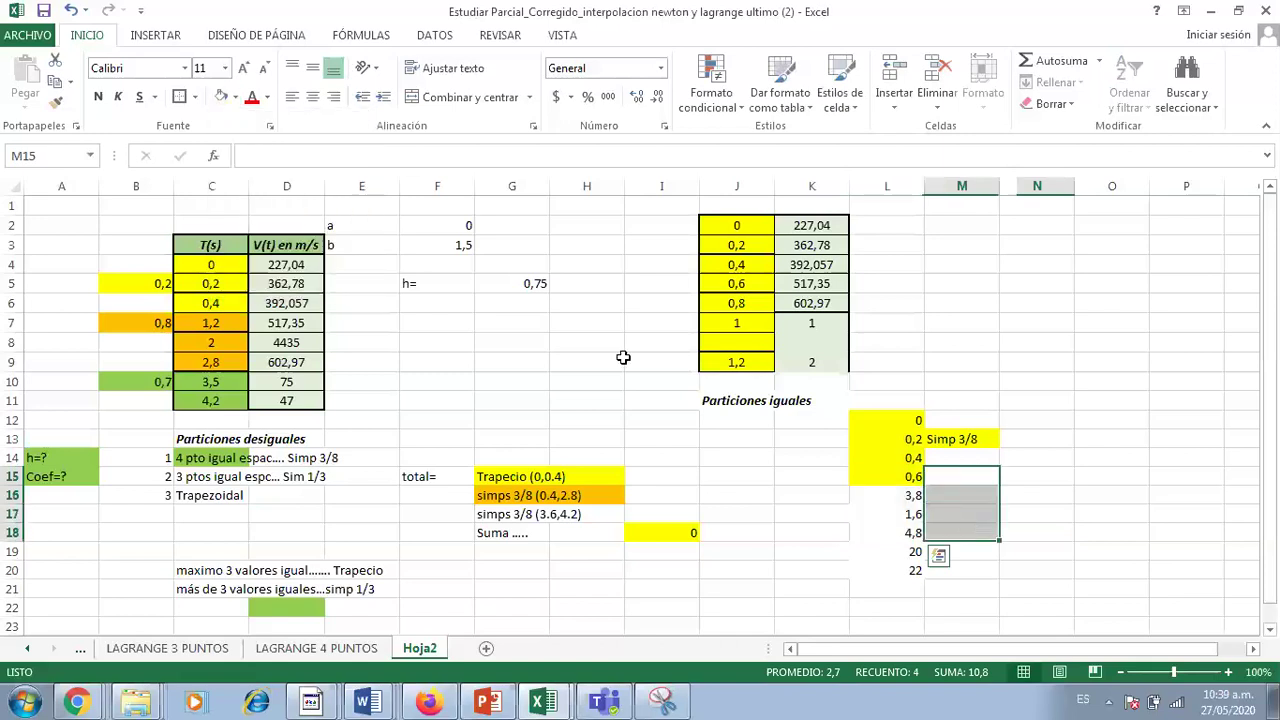
left_click(234, 97)
left_click(283, 243)
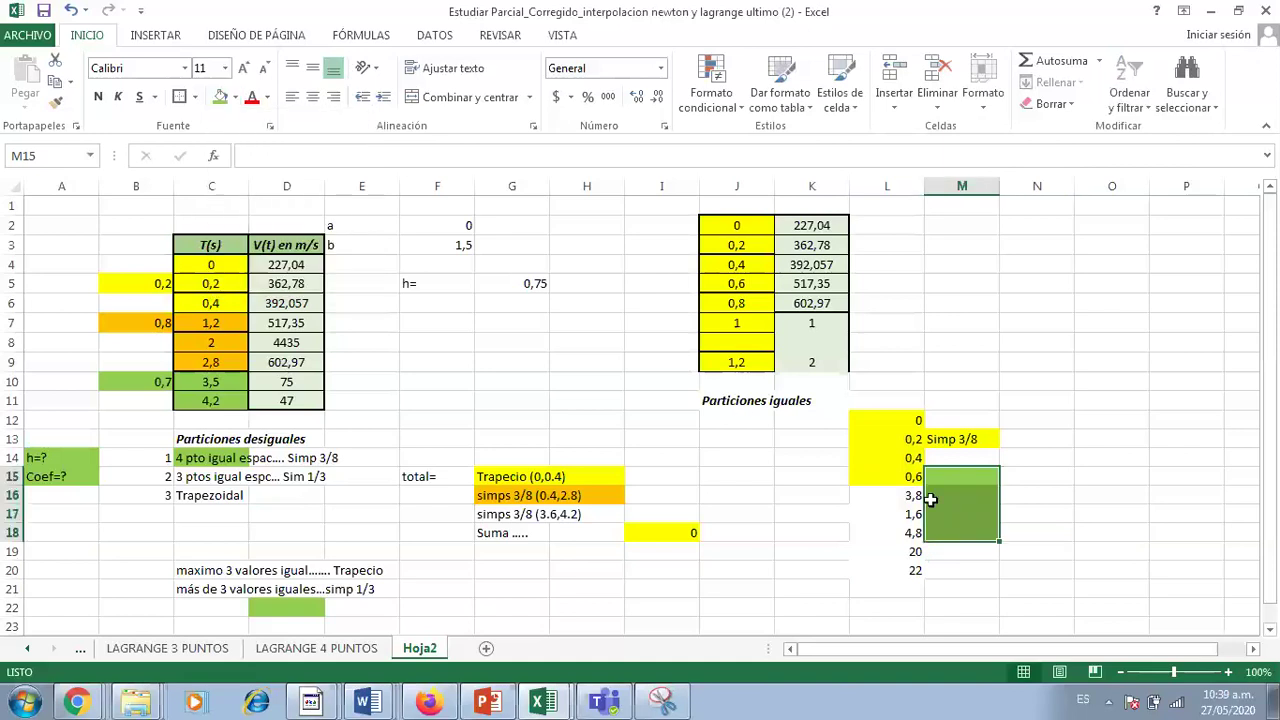
Label the green block with "3,2 Simp 3/8" in cell M15.
left_click(969, 476)
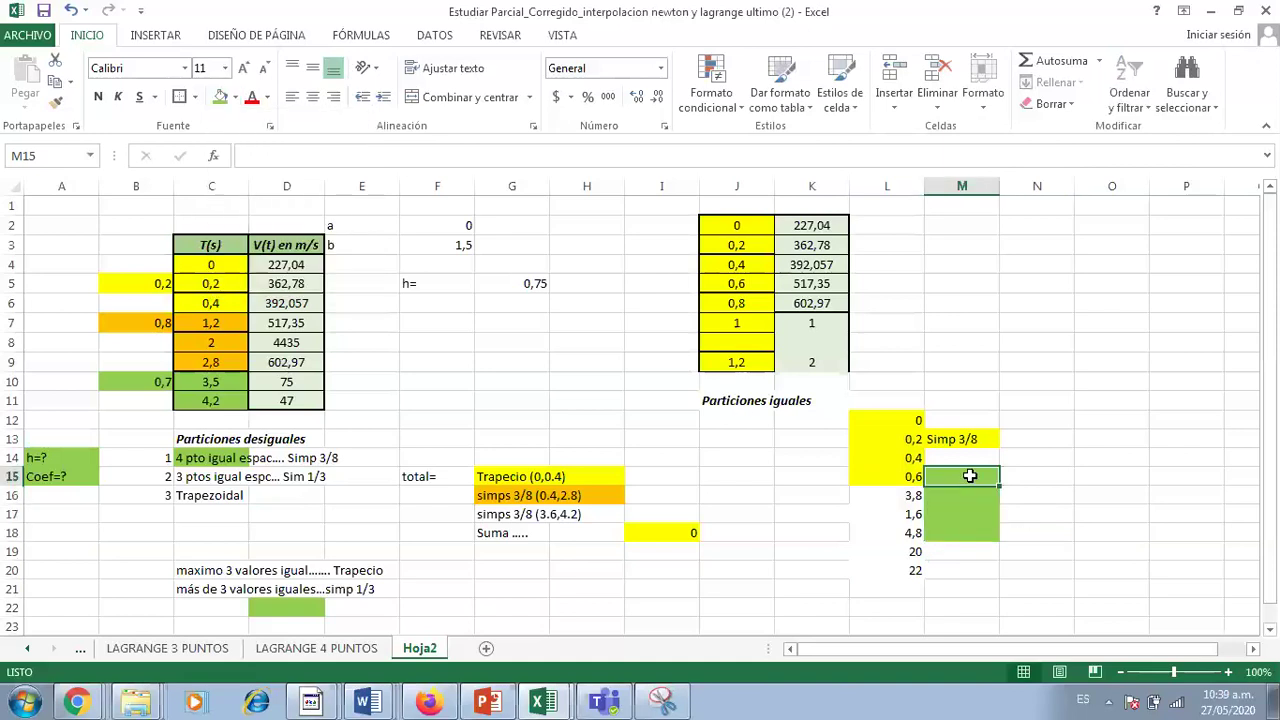
type("3,2 Simp 3/8")
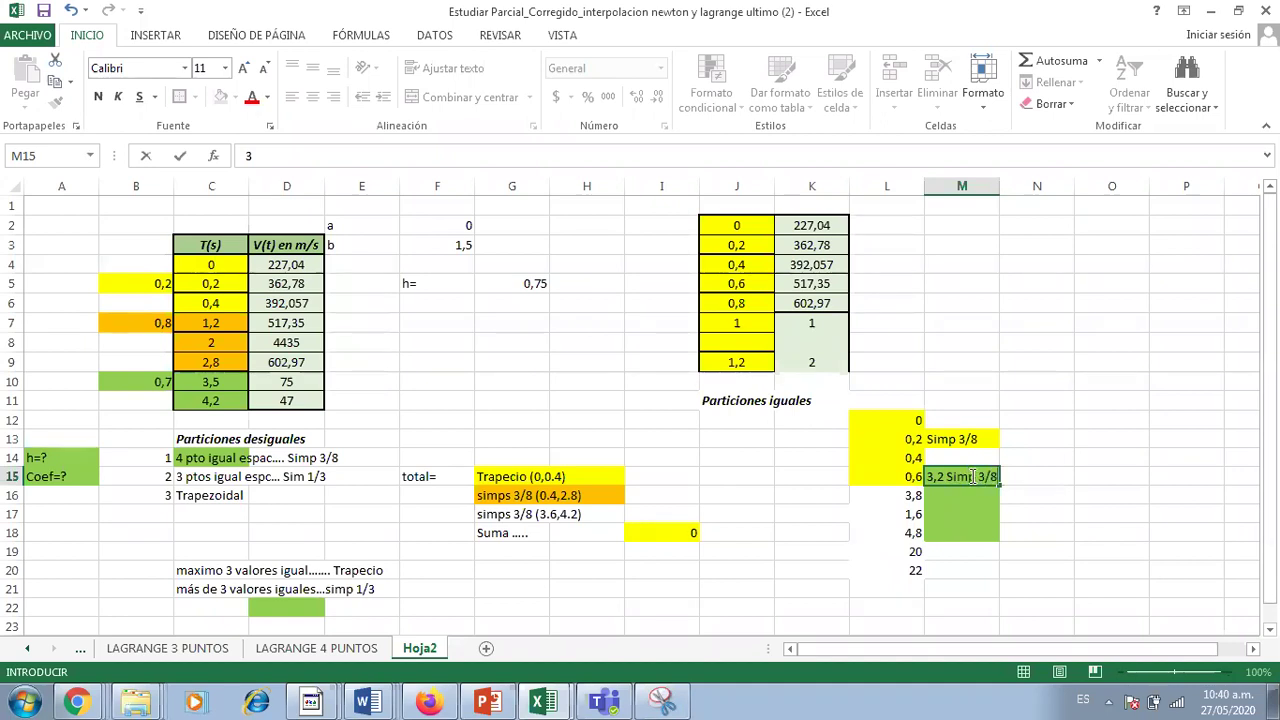
key("Return")
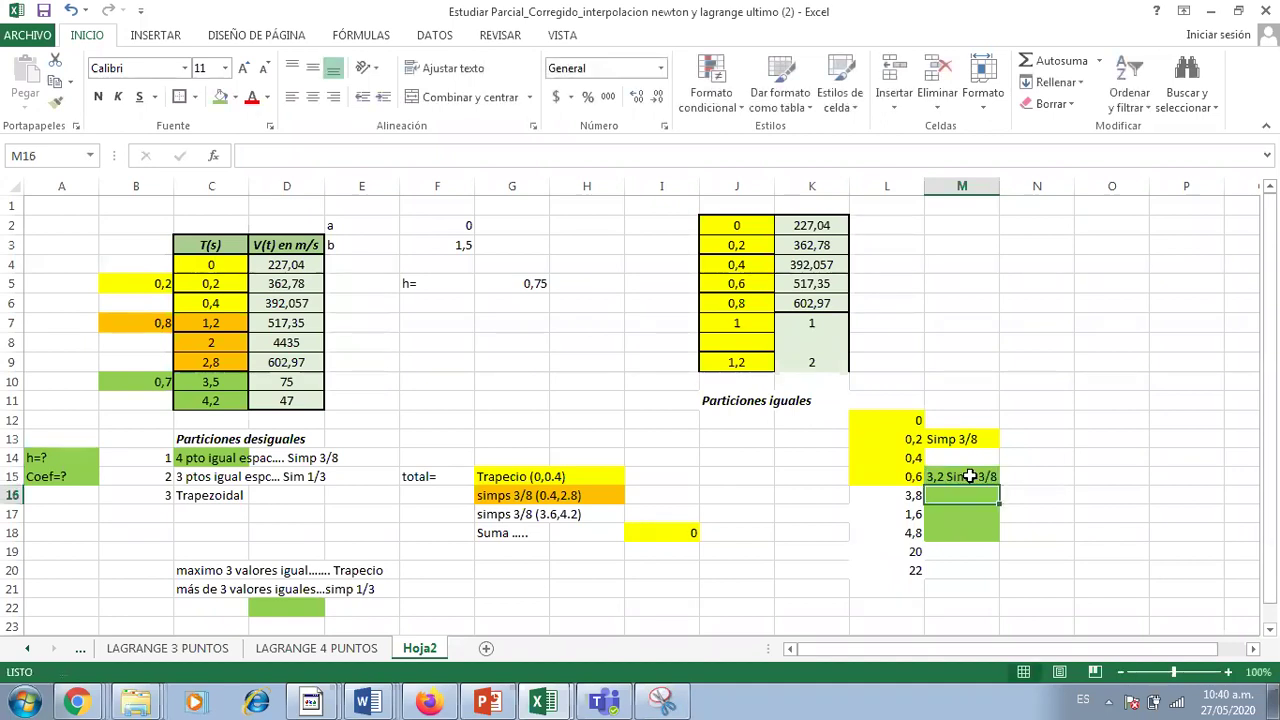
Add the interval 0,2 before the text of cell M13 so that it reads "0,2 Simp 3/8".
double_click(931, 439)
type("0,2")
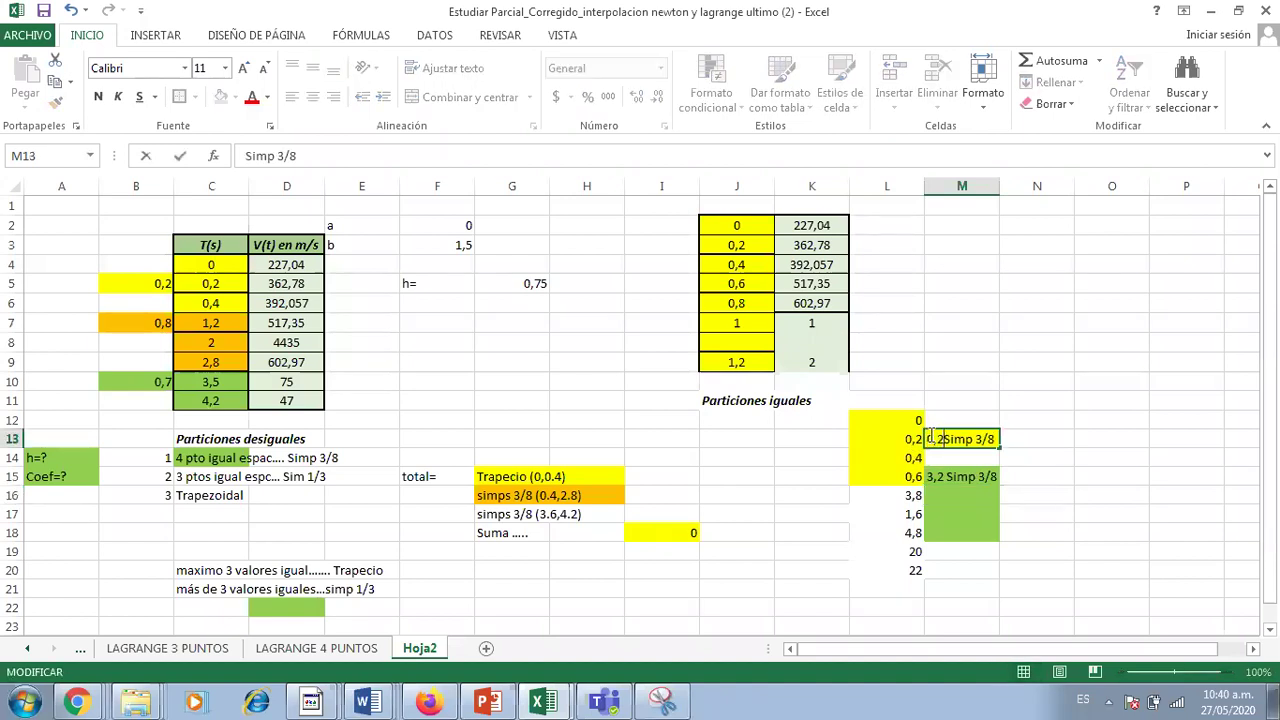
key("Return")
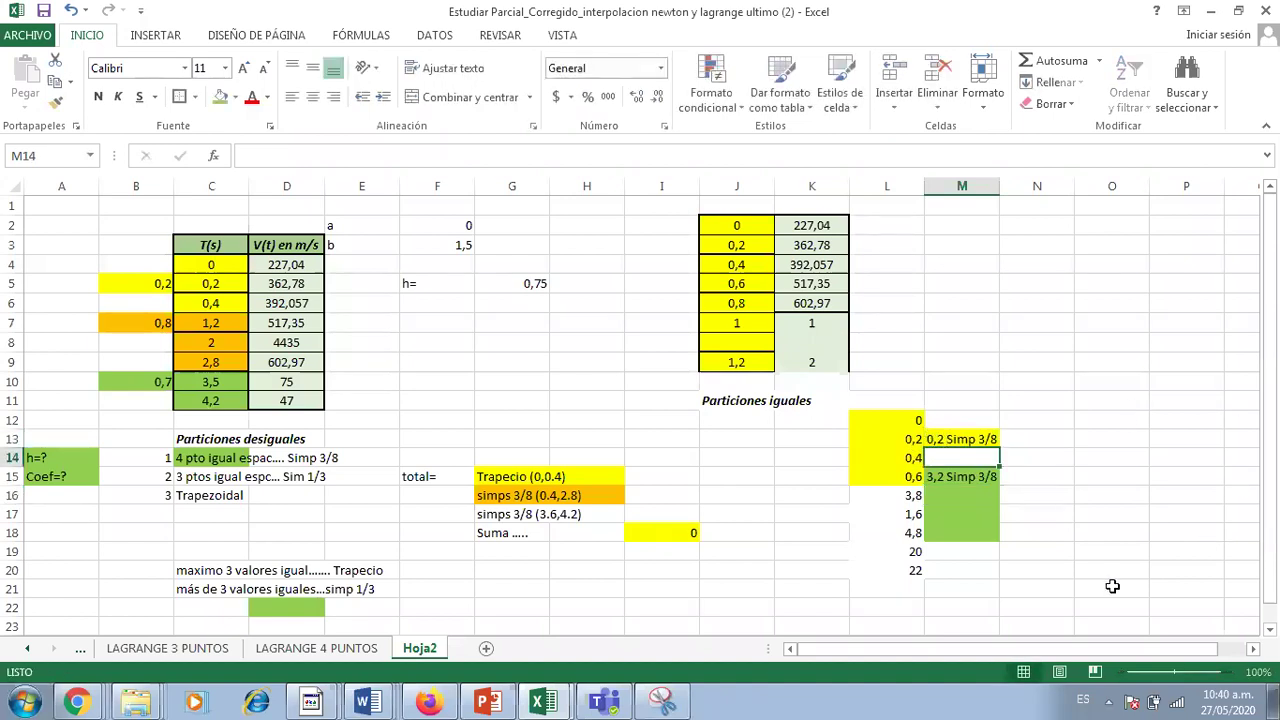
left_click(1110, 587)
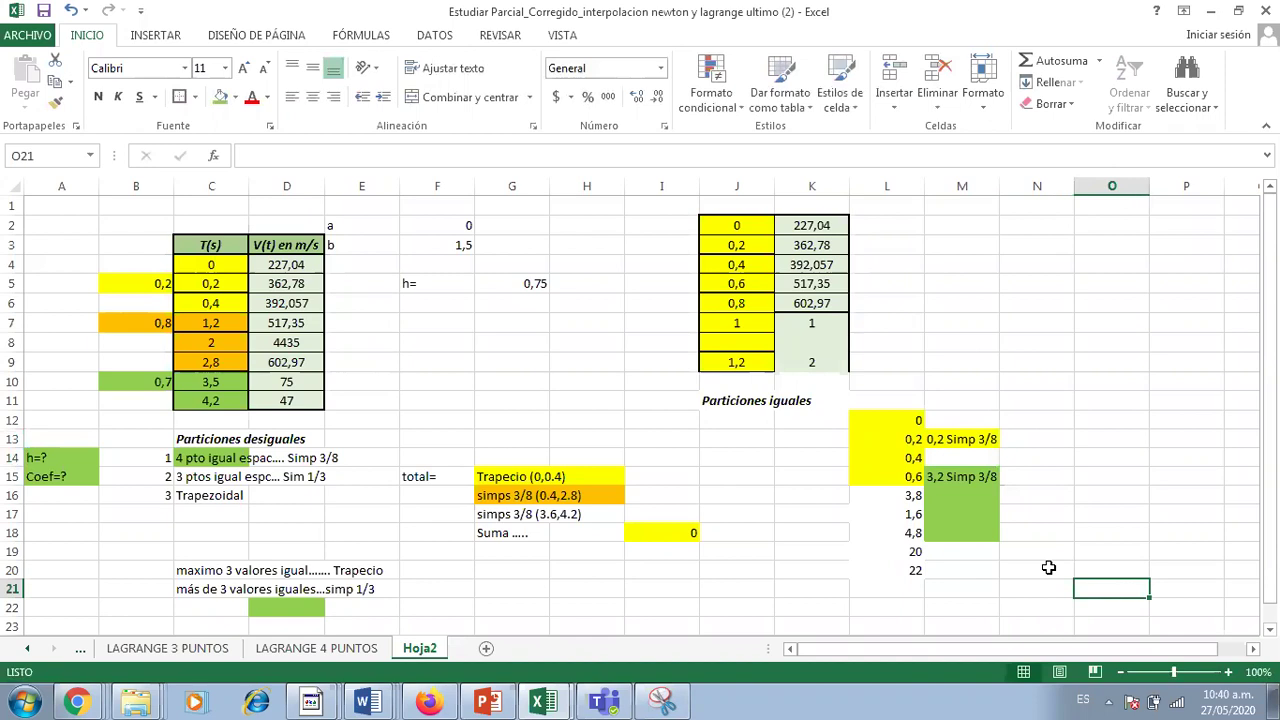
Try again to continue the number column by extending L15:L16 down through L18.
left_click(918, 477)
left_click(912, 495)
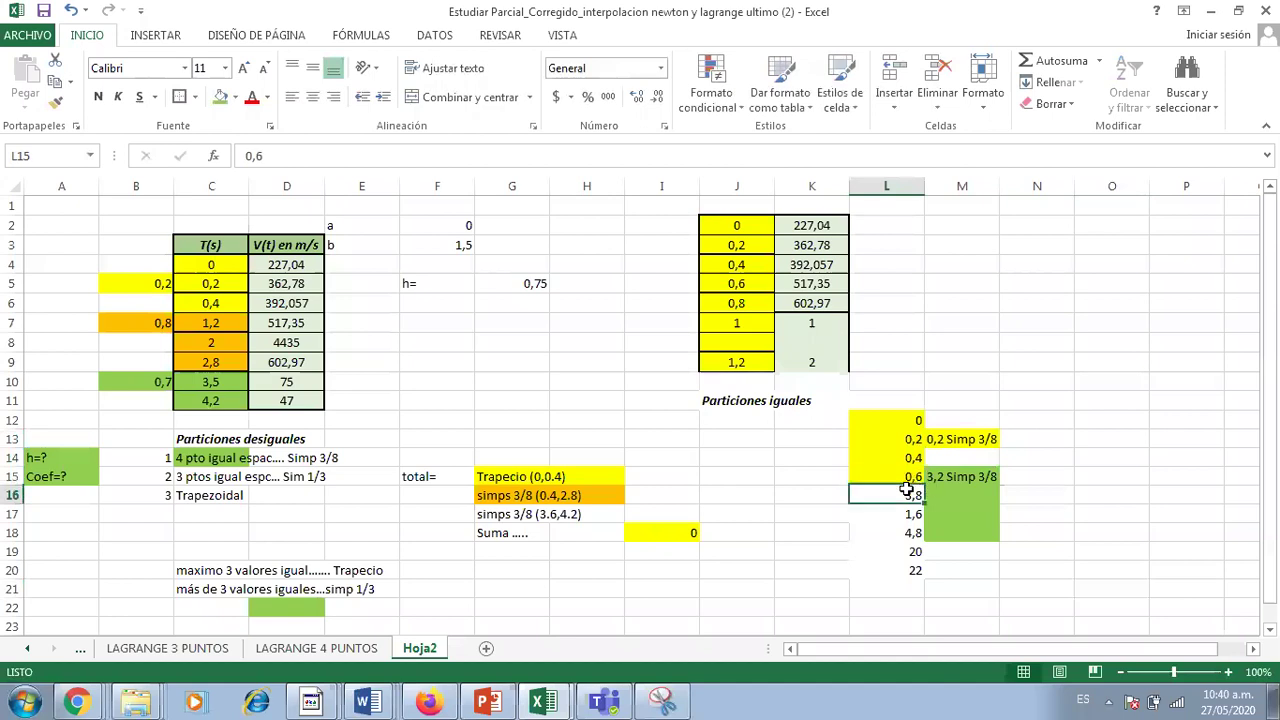
left_click_drag(908, 478, 925, 538)
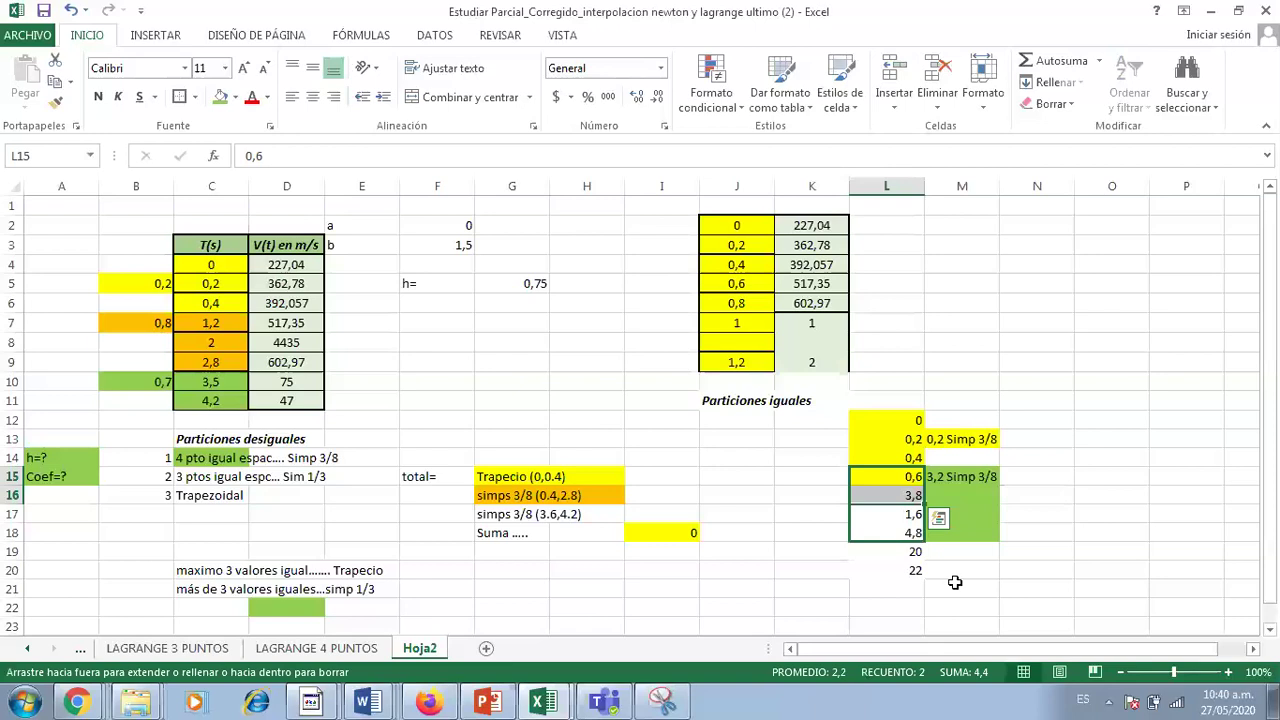
left_click(1012, 588)
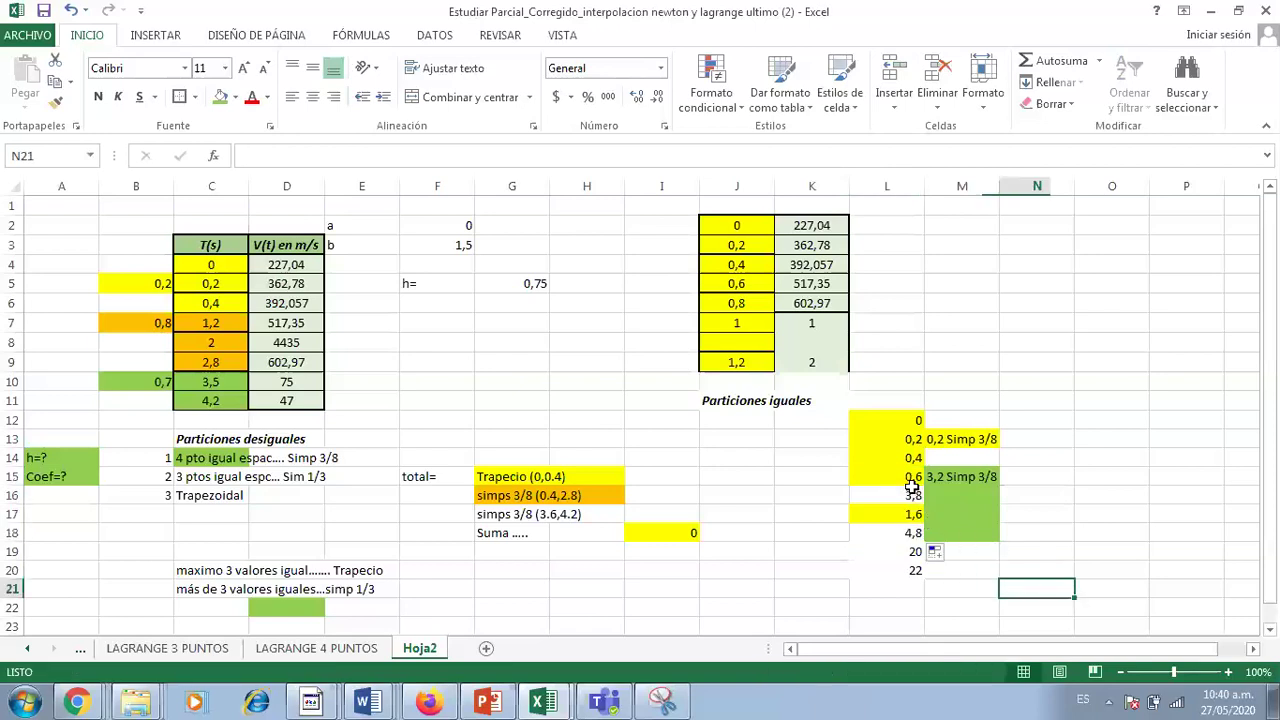
left_click(908, 497)
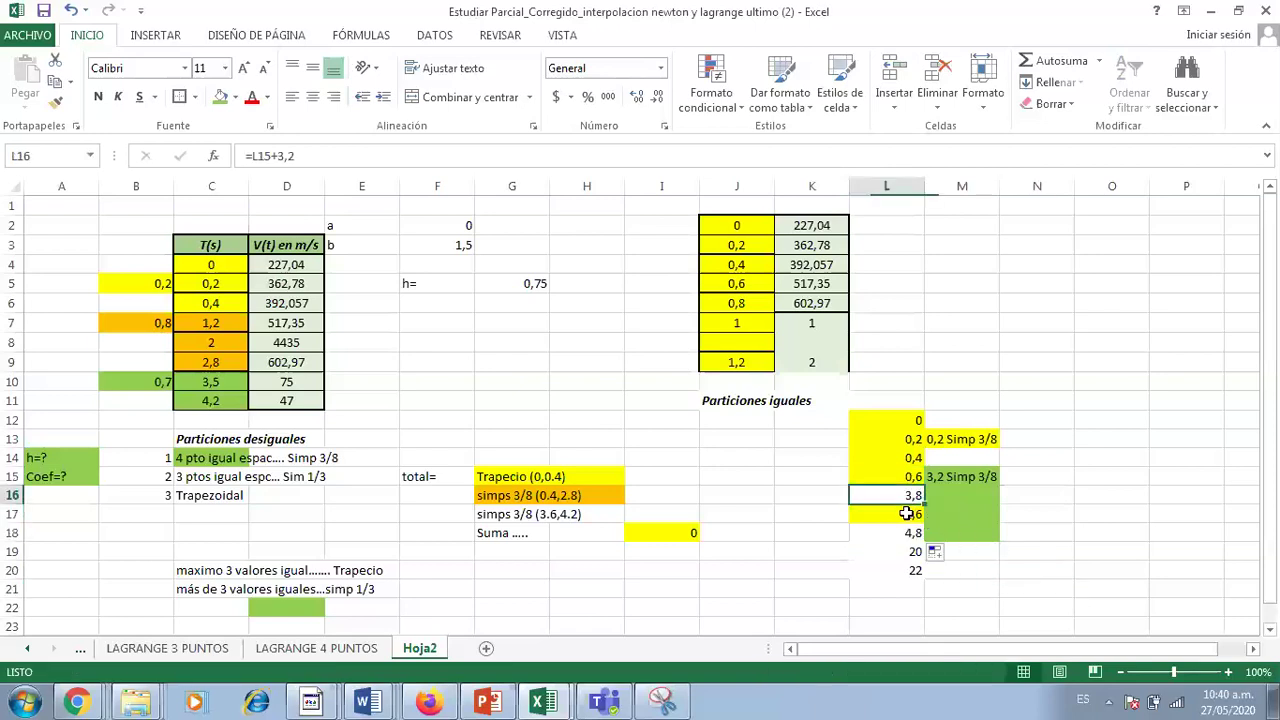
left_click(906, 513)
left_click(913, 496)
left_click_drag(908, 477, 920, 540)
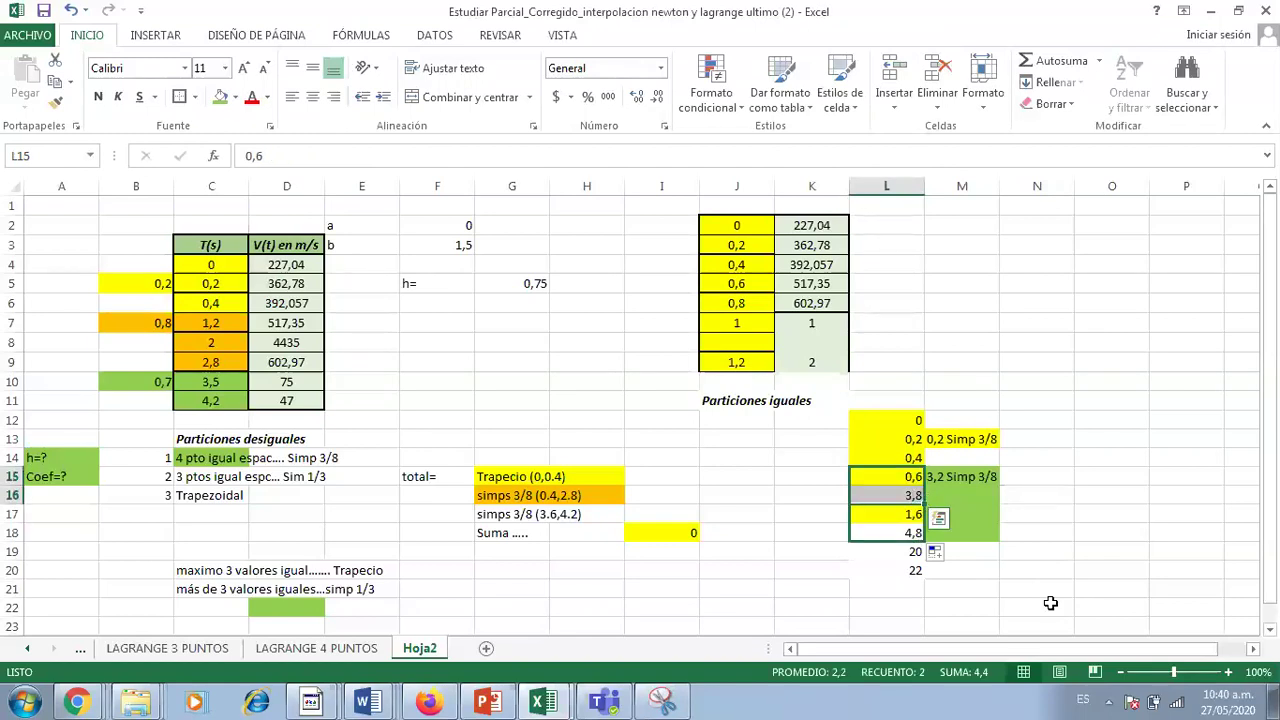
Replace the yellow fill of cell L17 with white.
left_click(914, 514)
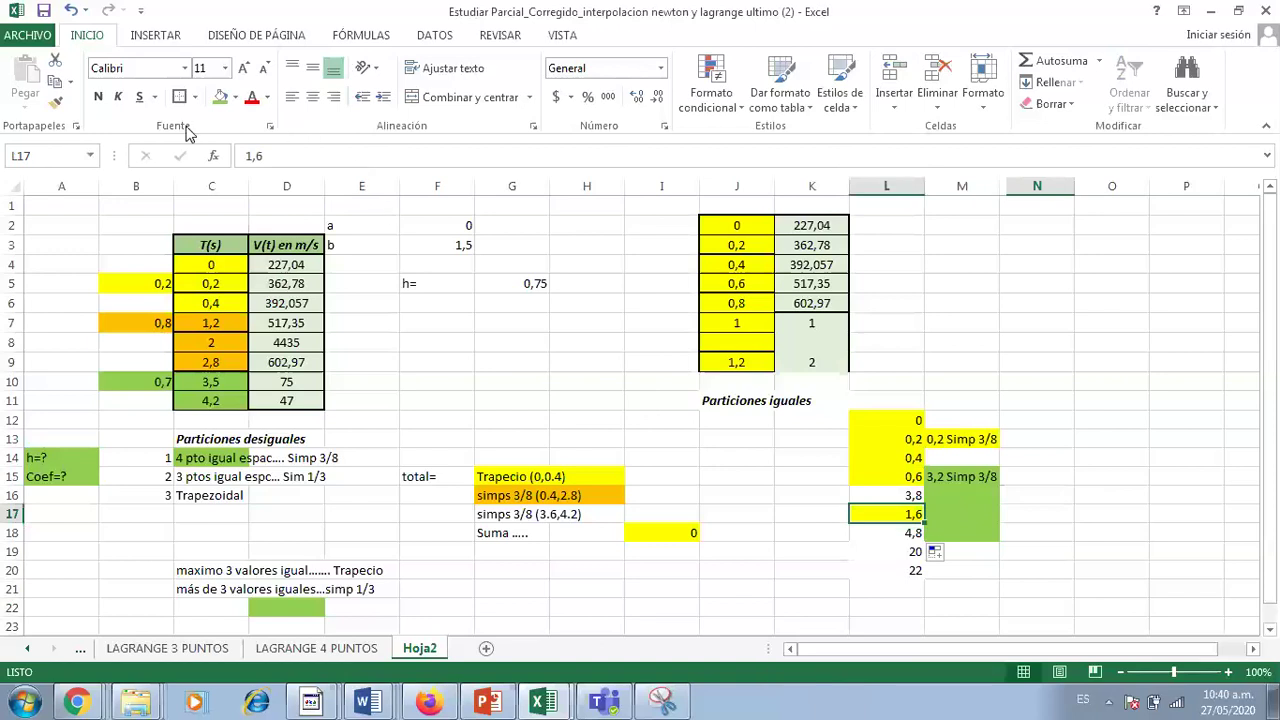
left_click(906, 476)
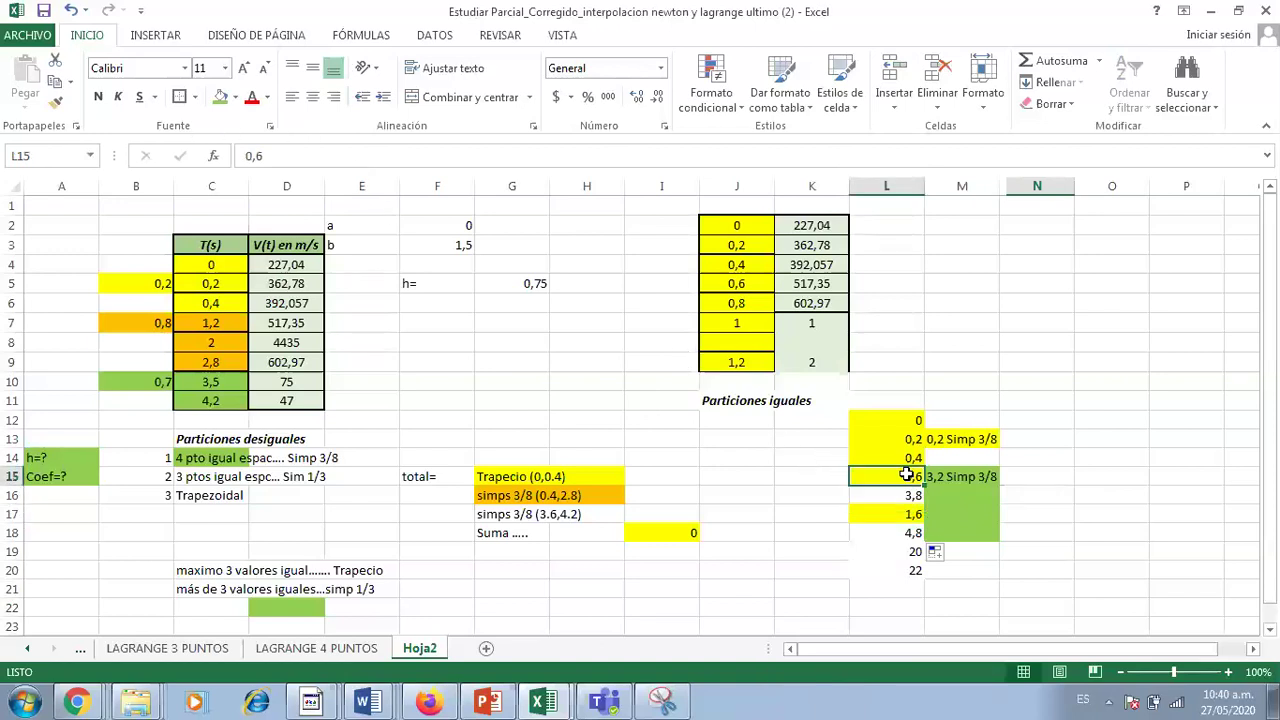
left_click(912, 497)
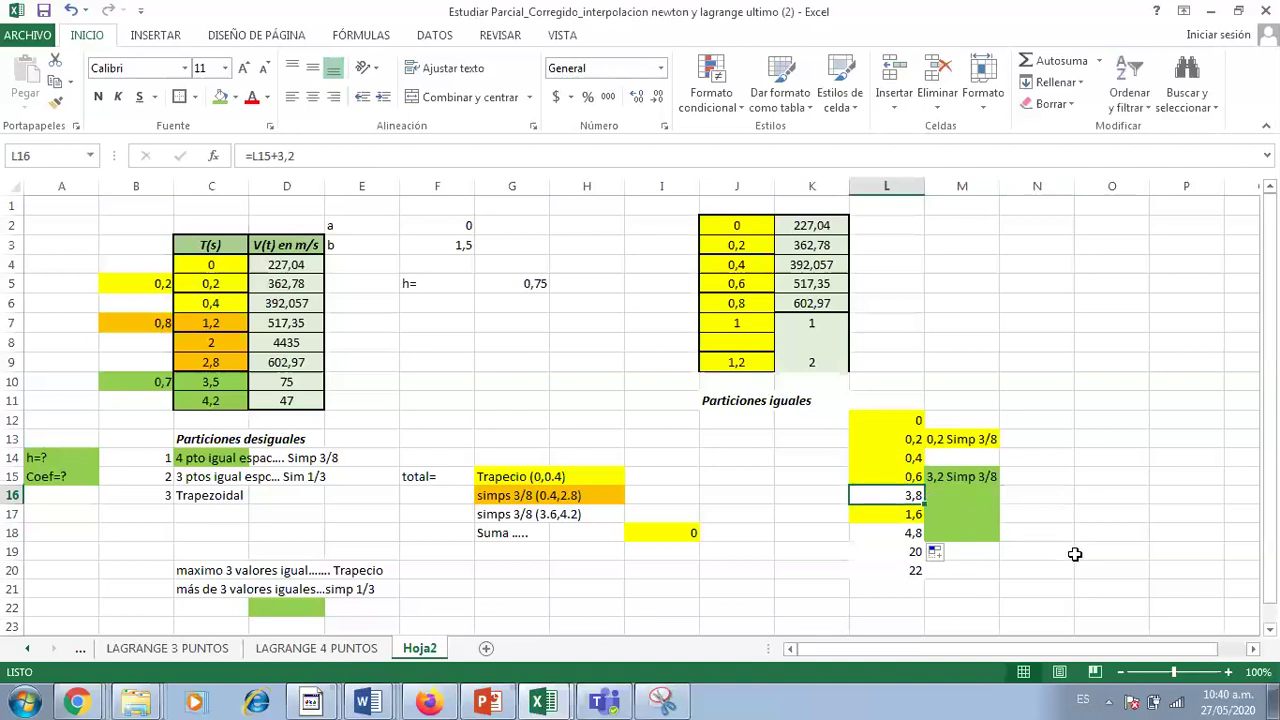
left_click(903, 515)
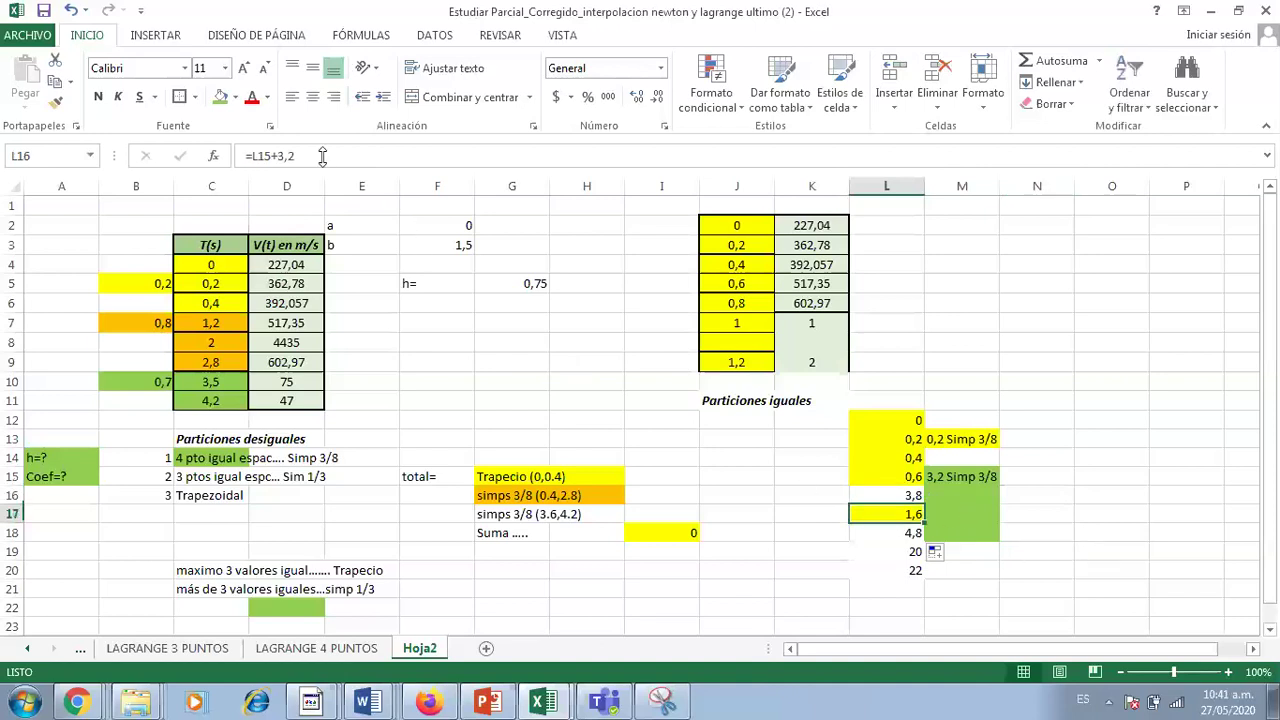
left_click(235, 97)
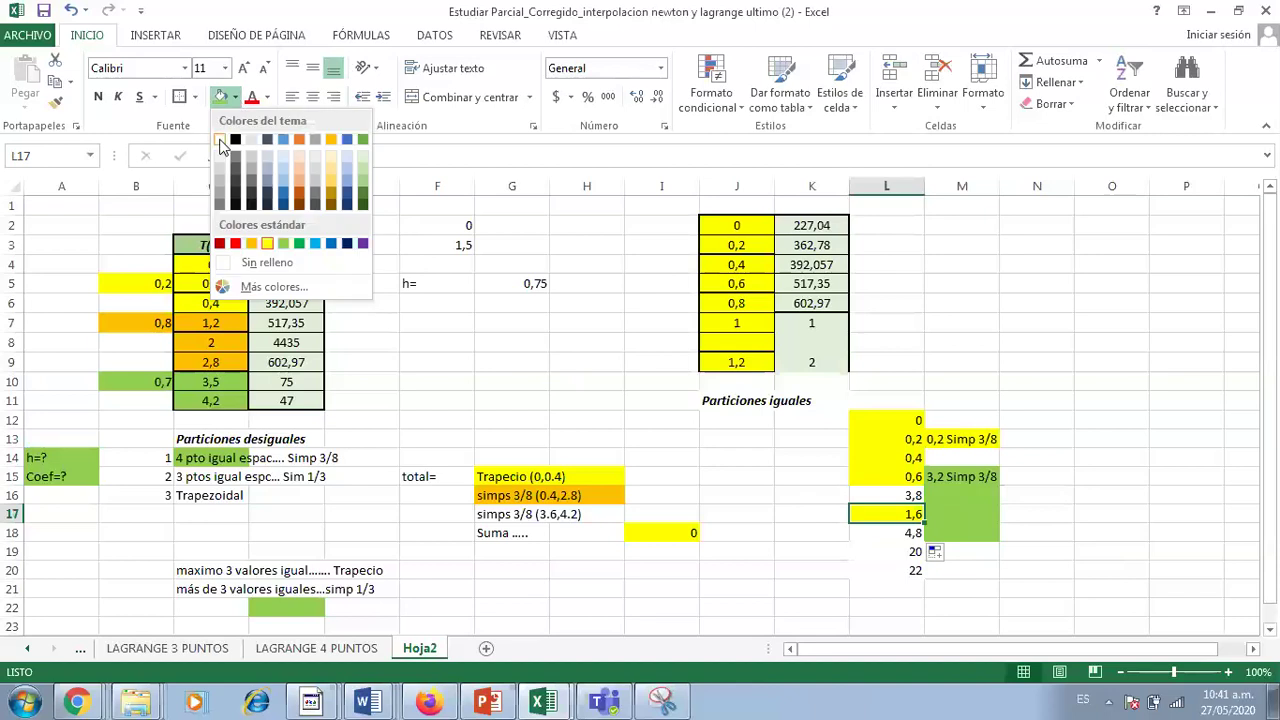
left_click(221, 145)
Set cell L17 to the formula =3,8+3,2.
mouse_move(924, 521)
left_mouse_down()
mouse_move(912, 505)
mouse_move(918, 534)
mouse_move(915, 513)
left_mouse_up()
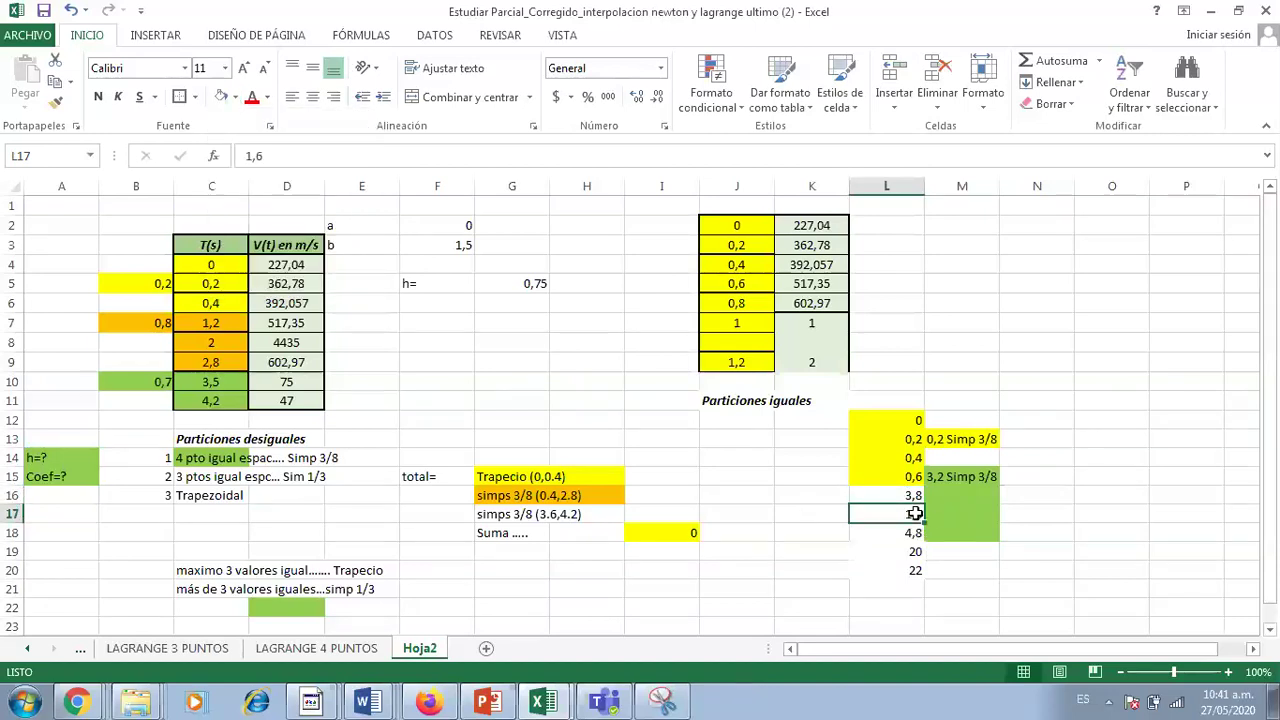
type("=")
type("L16+3,2")
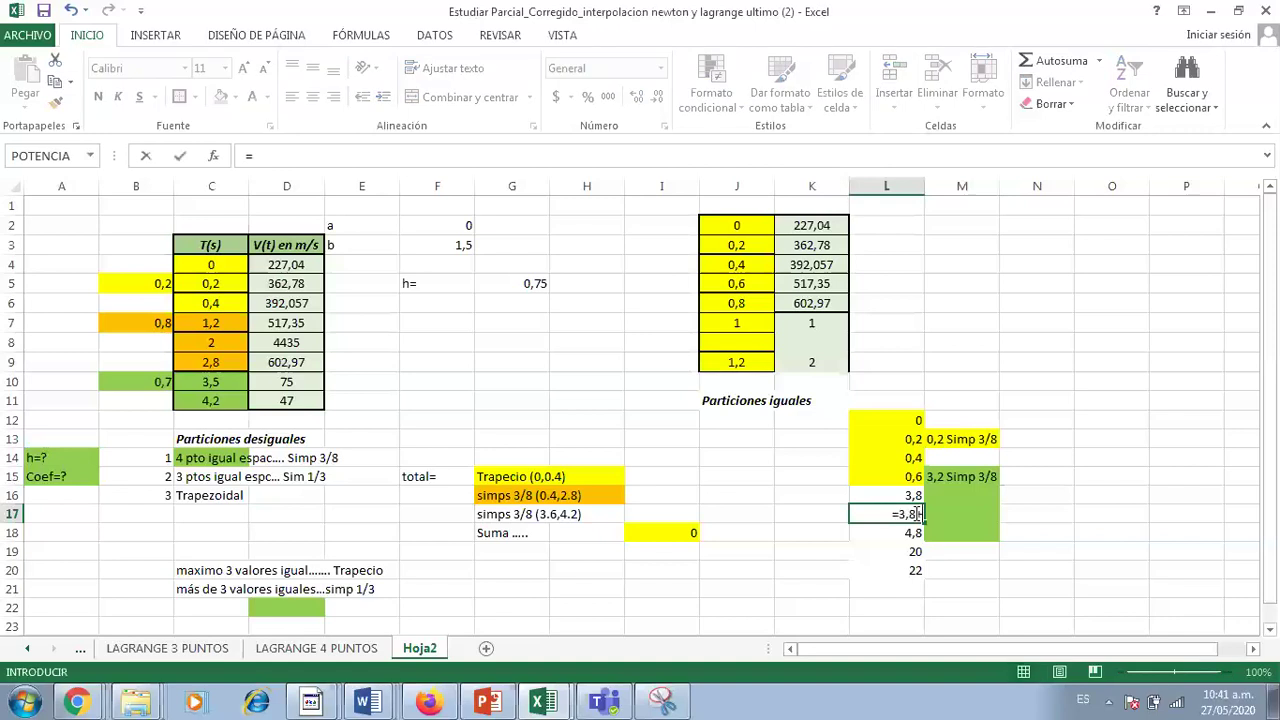
key("Return")
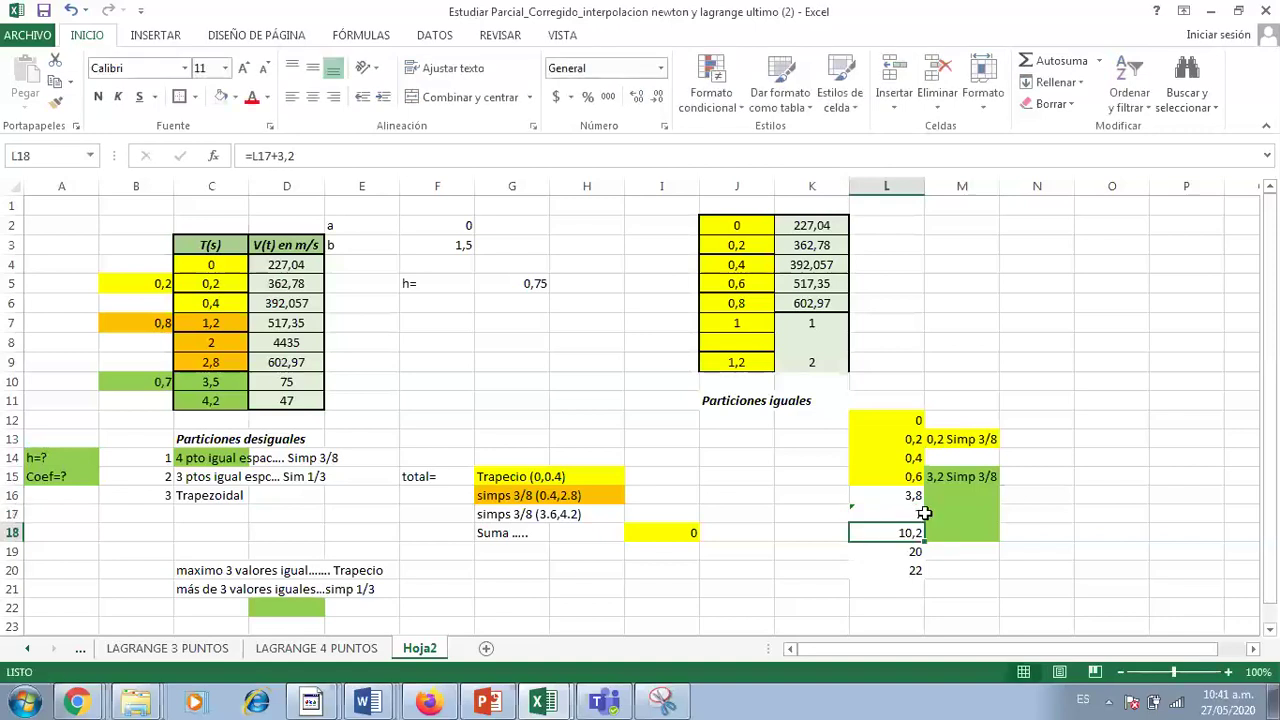
Set cell L18 to the formula =7+3,2.
left_click(893, 513)
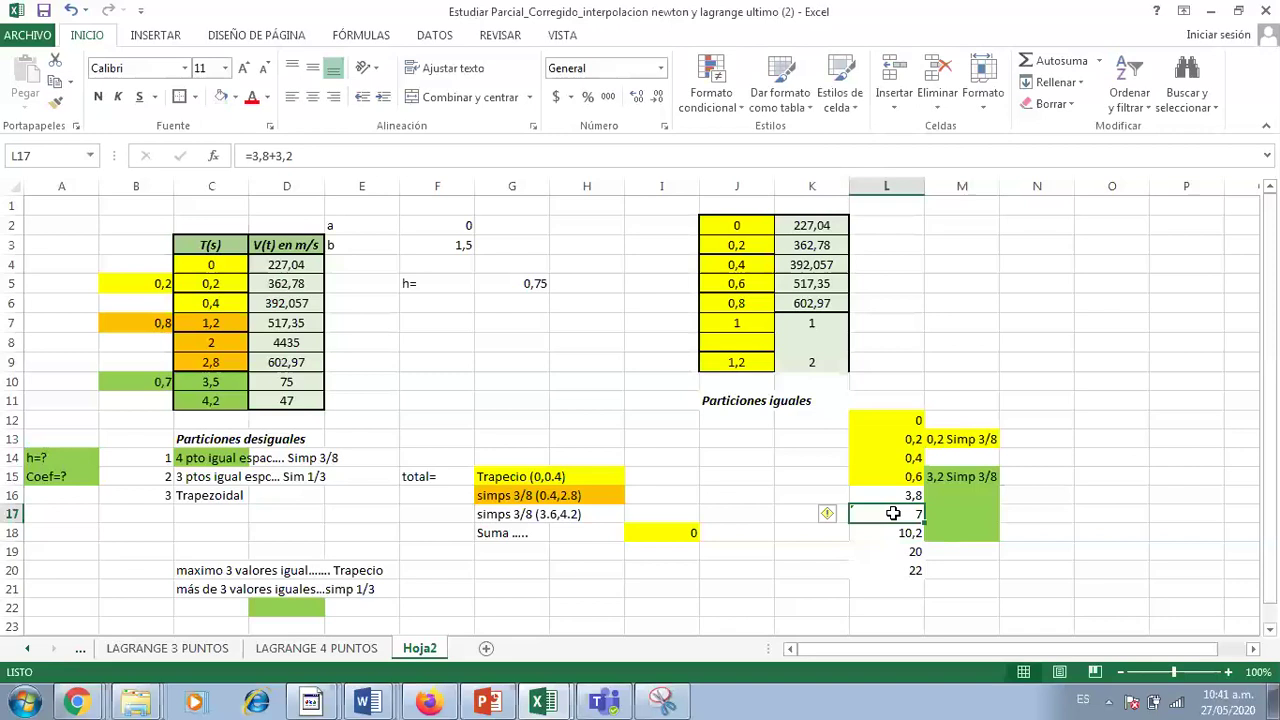
left_click(915, 525)
type("=")
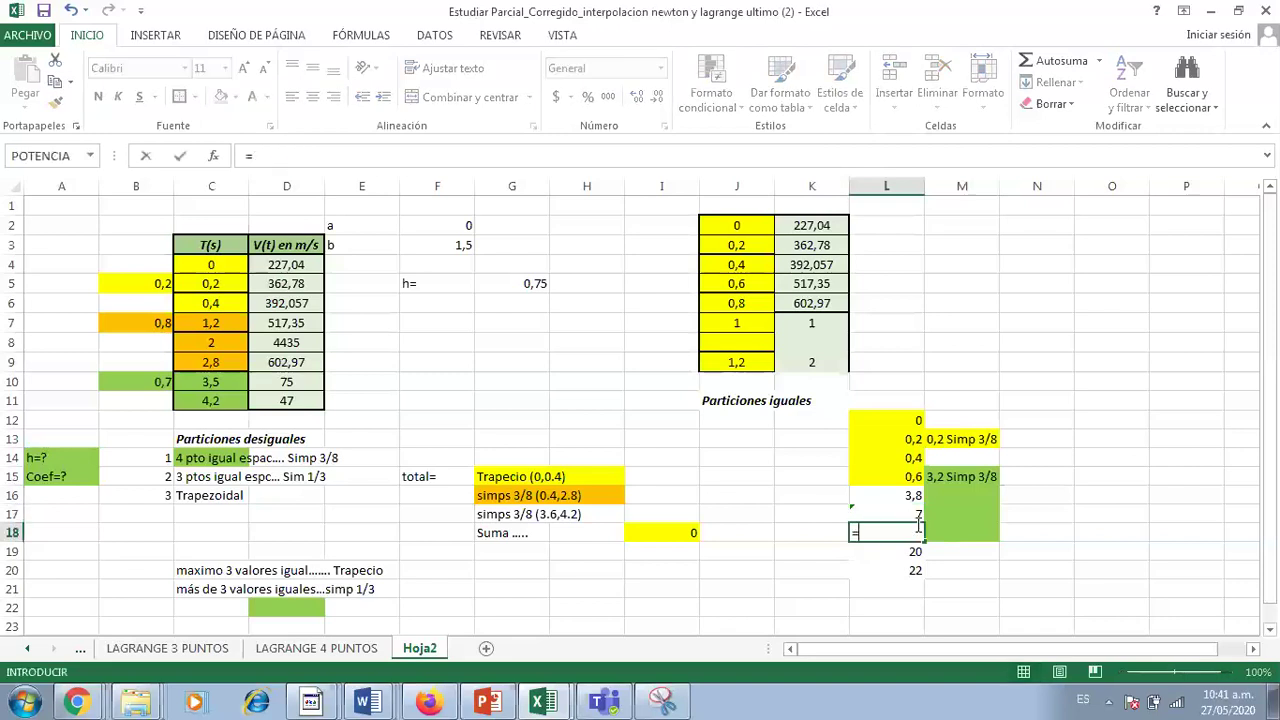
type("7+3,2")
key("Return")
left_click_drag(908, 484, 904, 532)
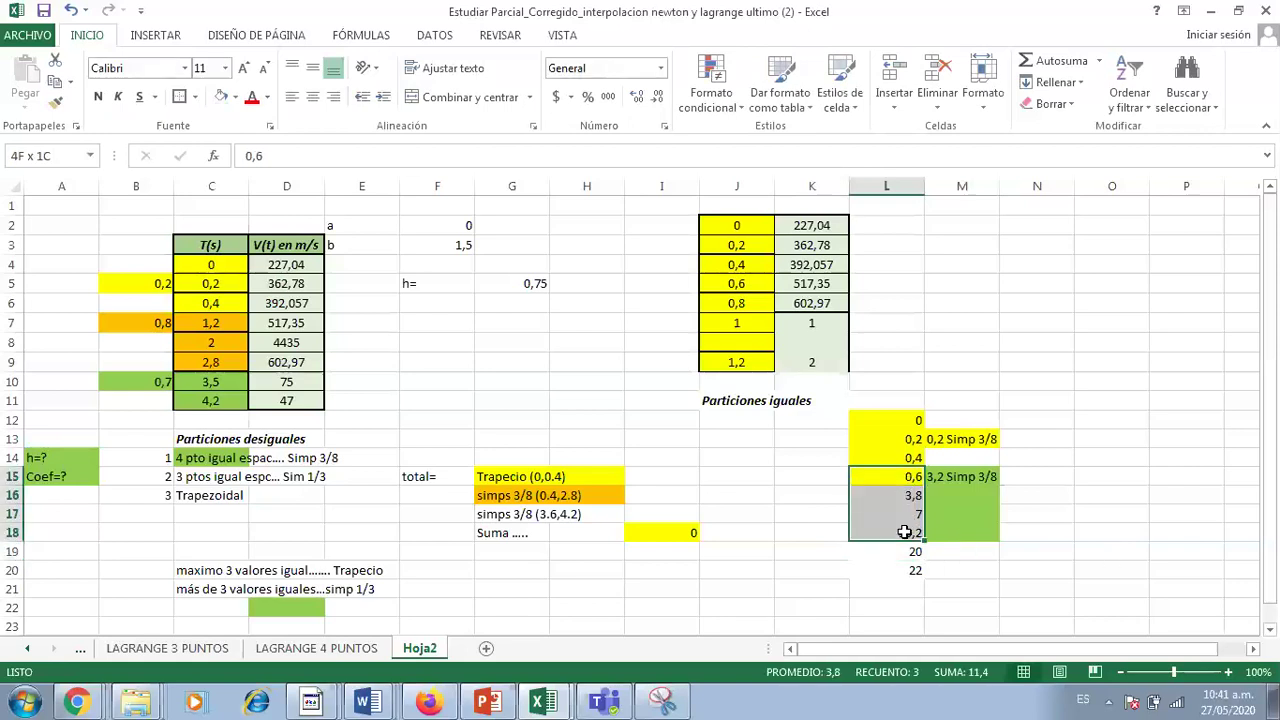
left_click_drag(958, 476, 956, 537)
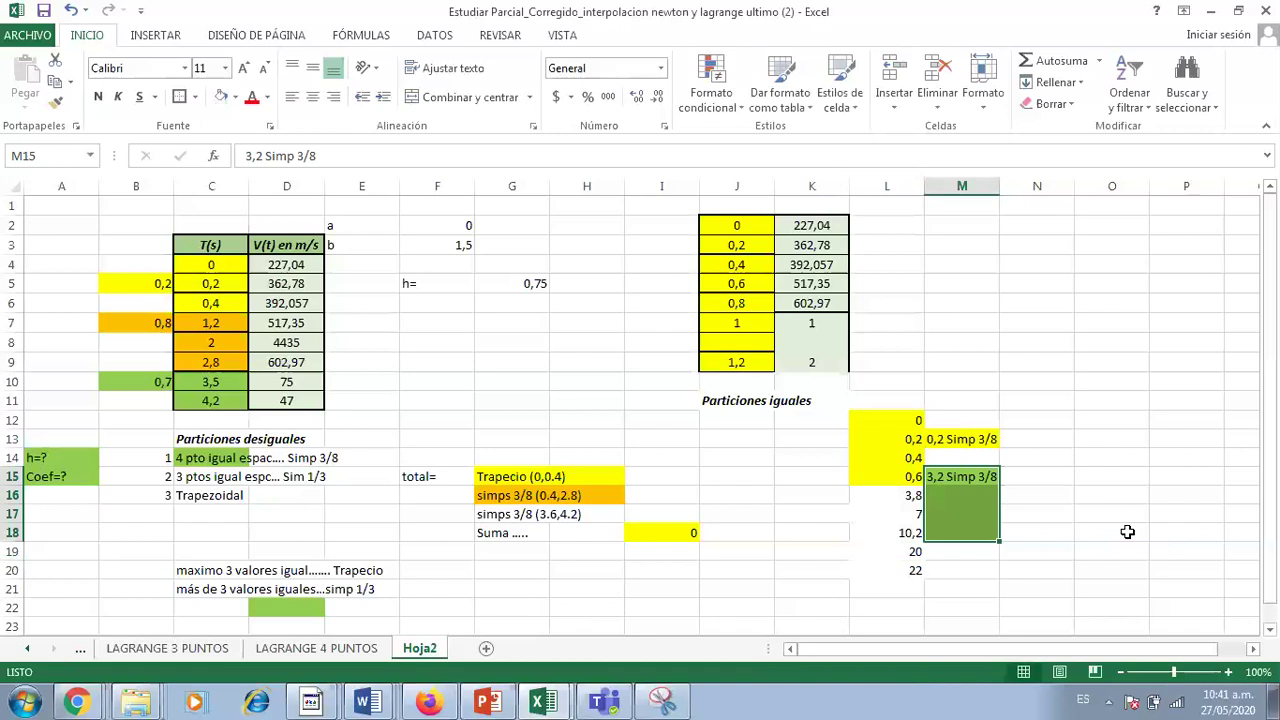
left_click(1127, 532)
Set cell L18 to 50 to break the equal spacing of the second group.
left_click(904, 530)
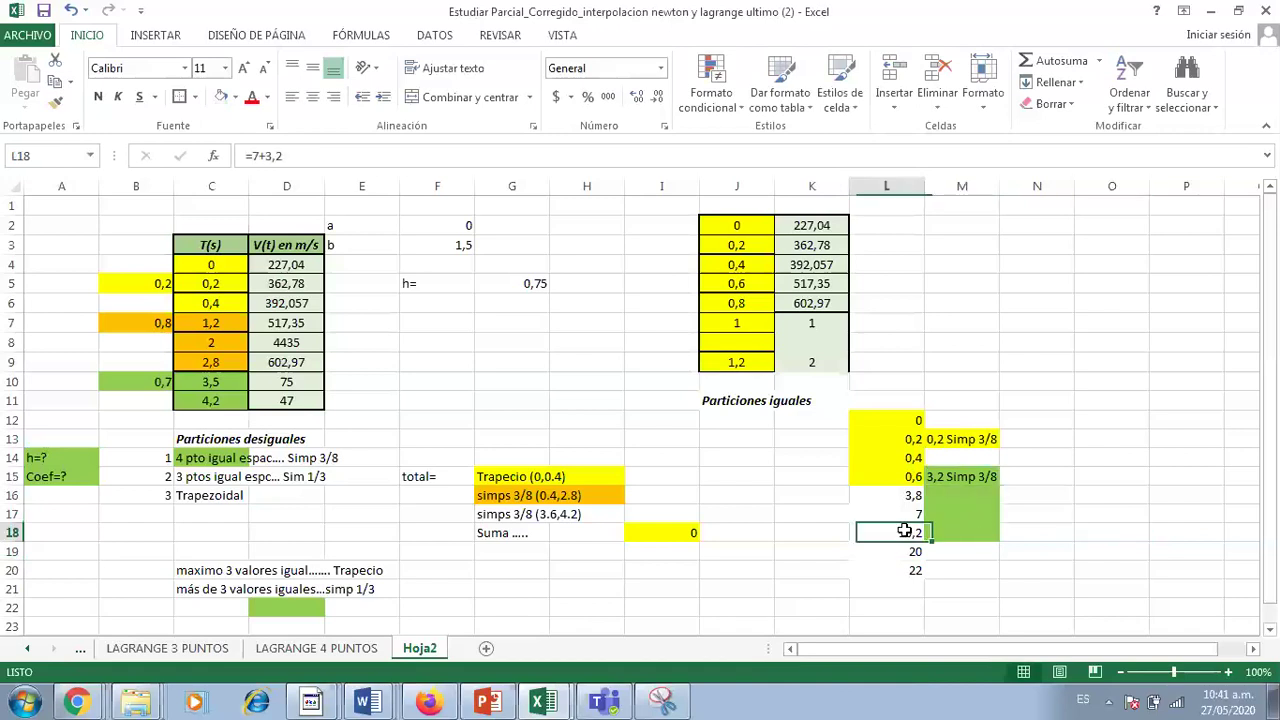
type("10")
key("Return")
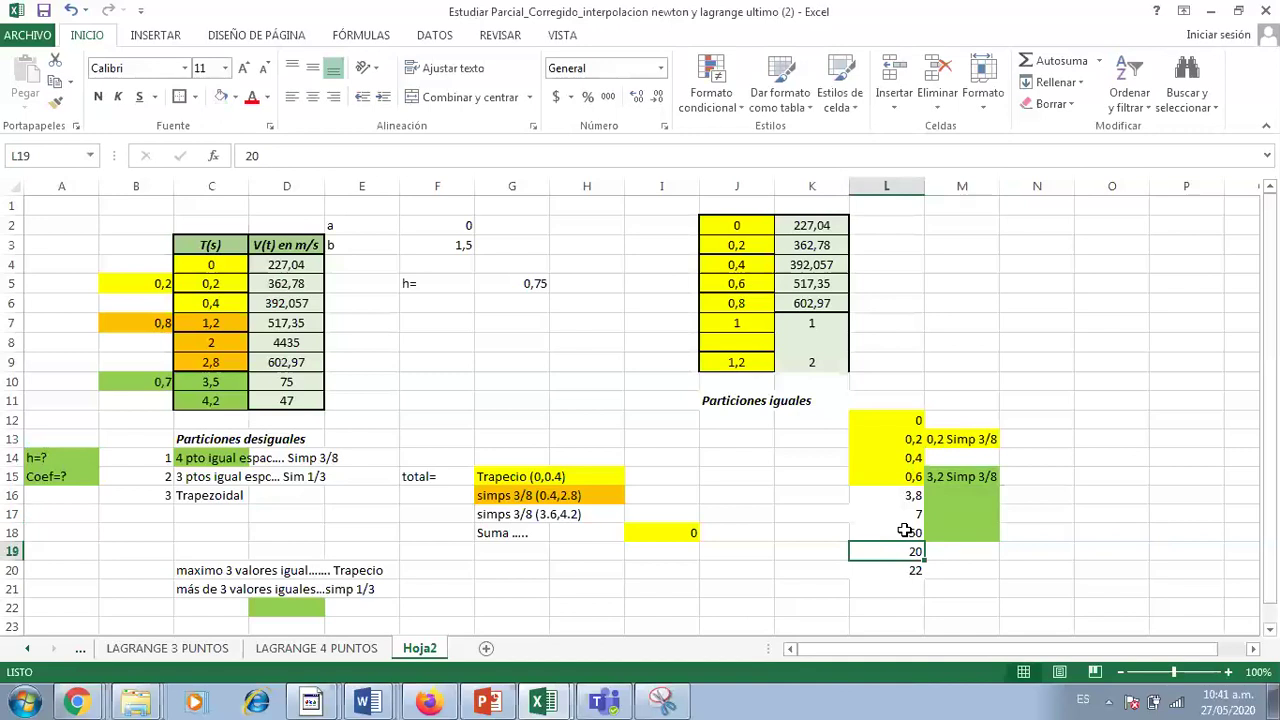
Clear the values in L19 and L20 and remove the green fill from M18 by copying the blank M19 upward.
key("ctrl+z")
left_click(955, 548)
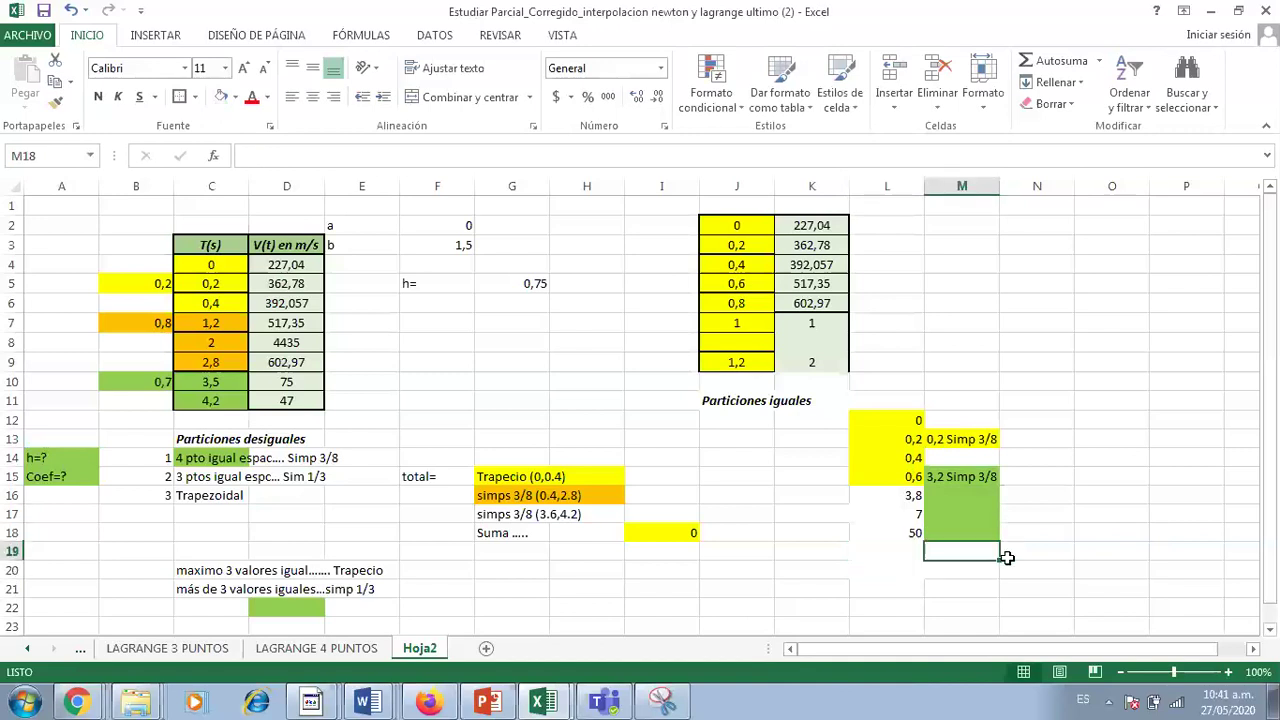
left_click_drag(997, 561, 998, 535)
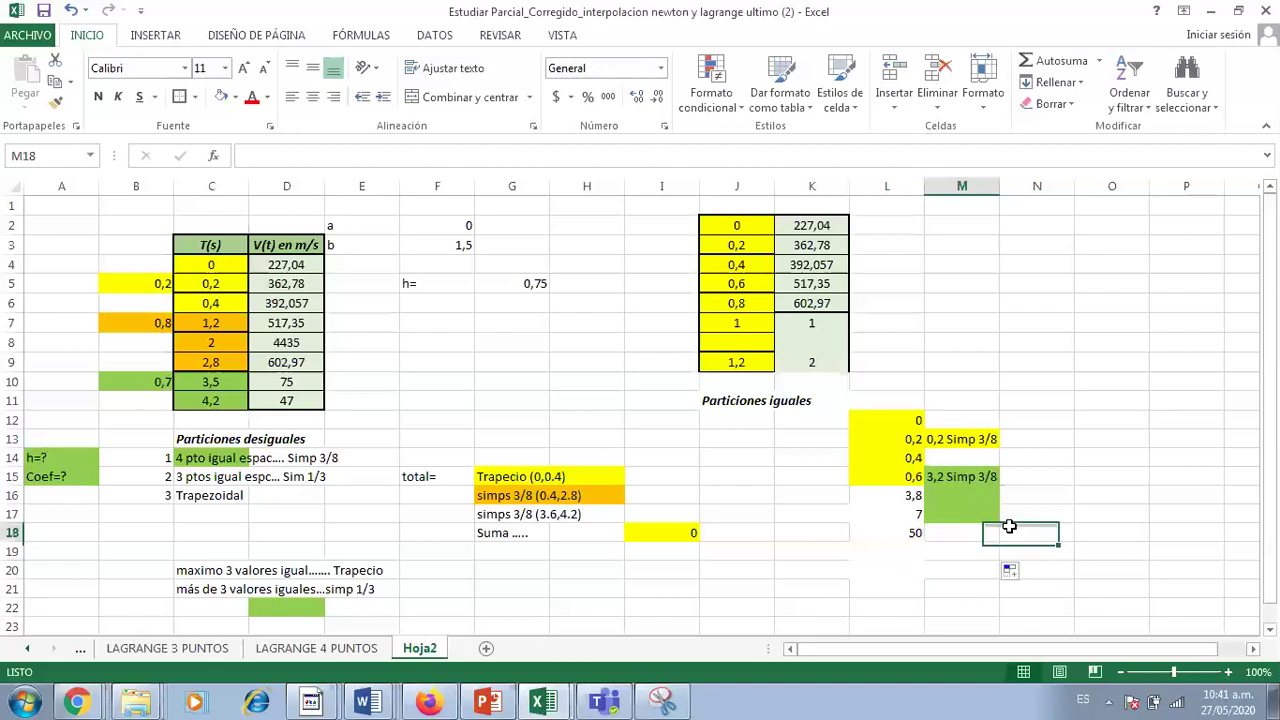
Change the label in cell M15 to 3,2 Simp 1/8.
left_click(1036, 536)
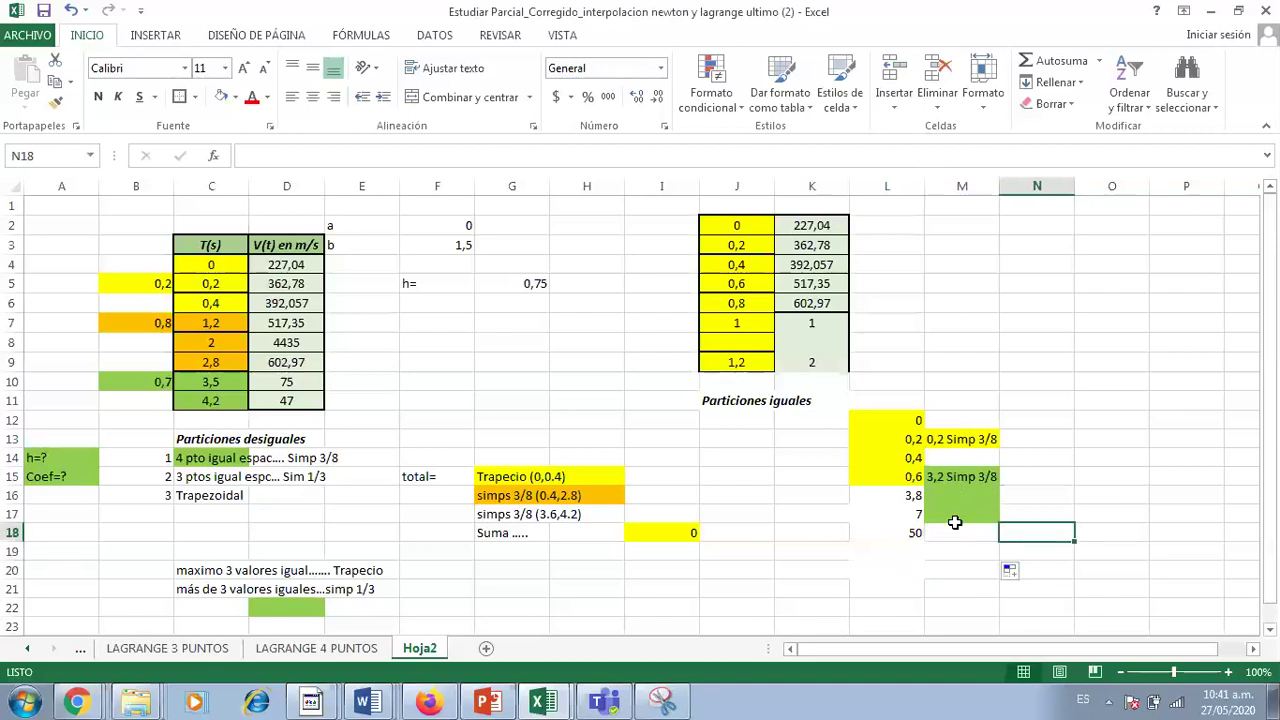
double_click(982, 476)
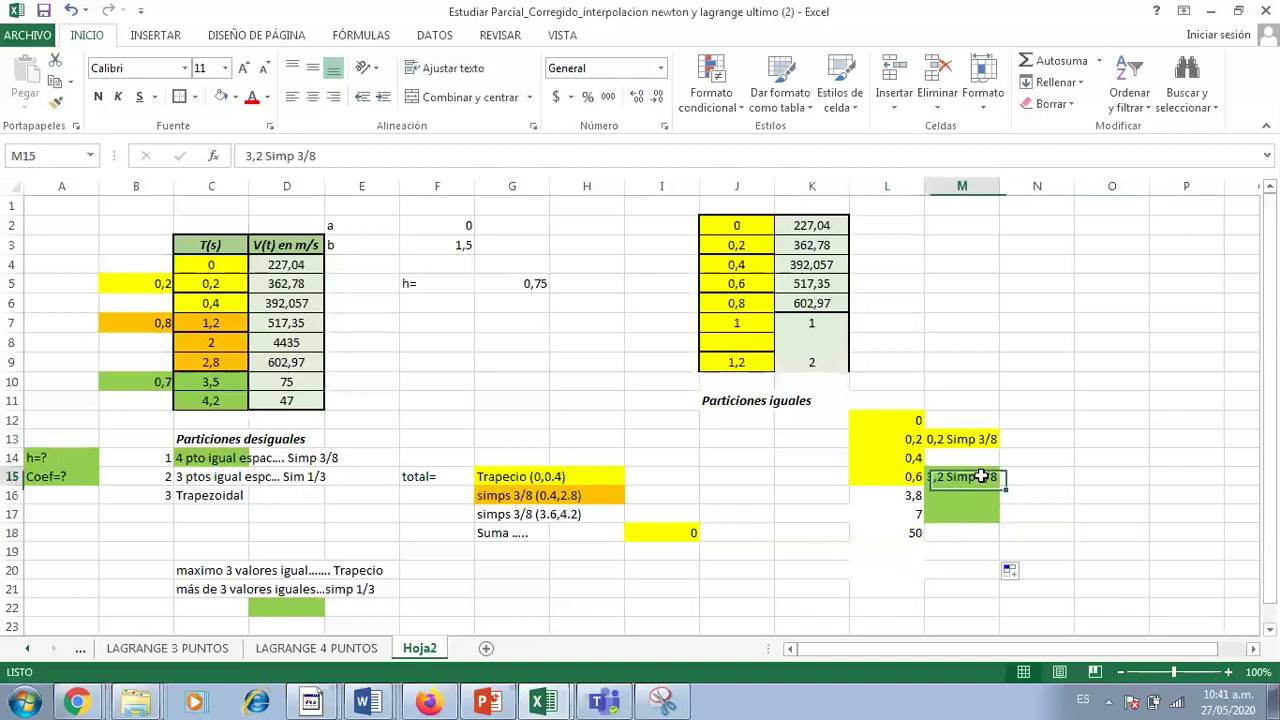
key("BackSpace")
type("1")
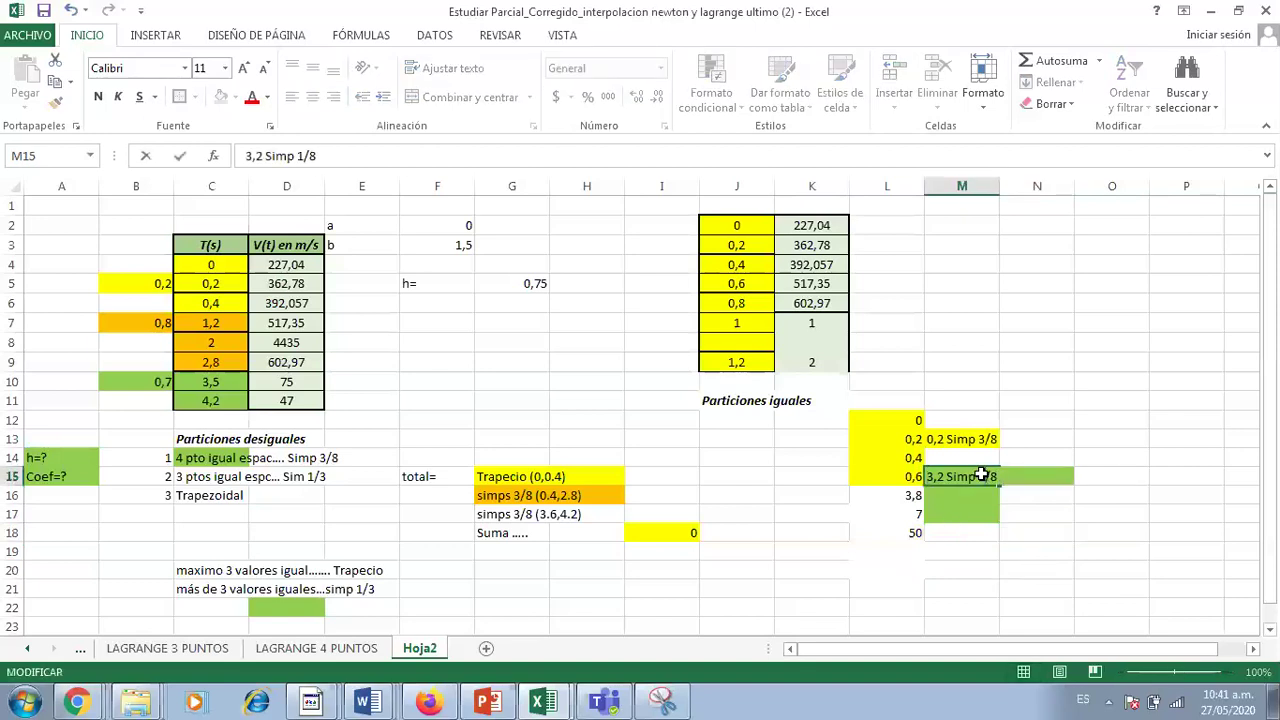
key("Return")
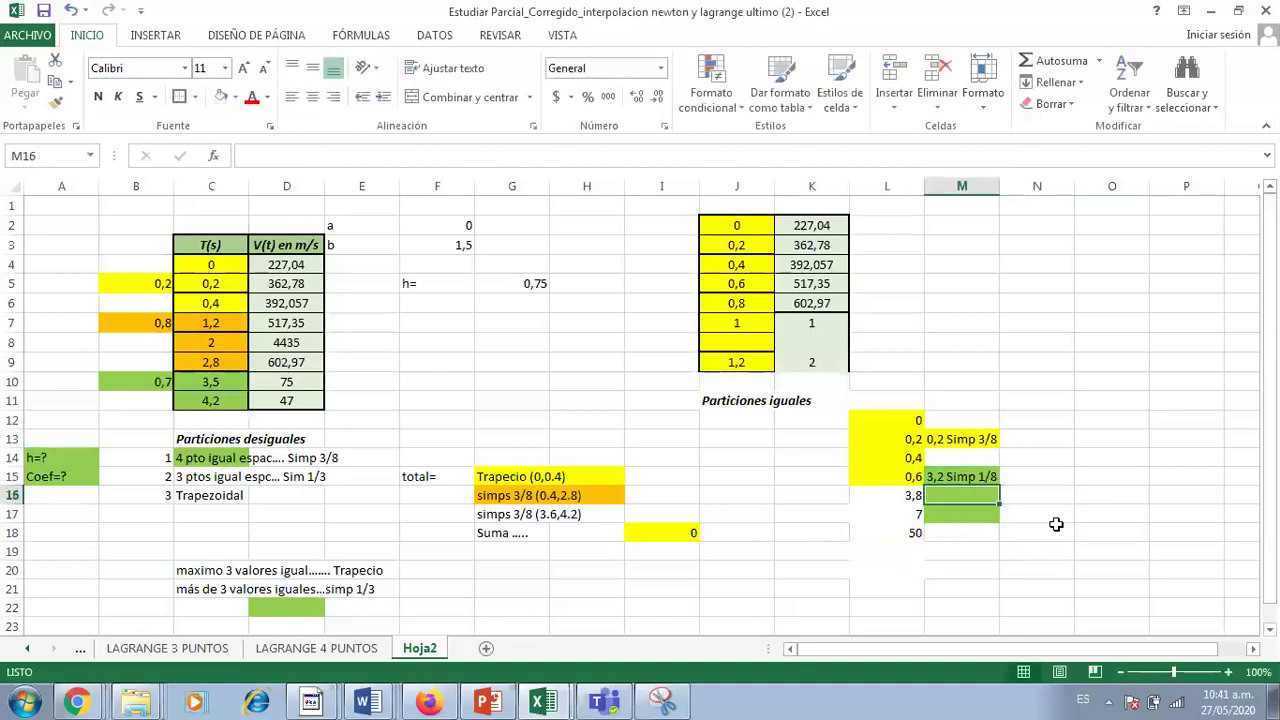
Enter the values 8, 9, 10 and 40 in cells L18 to L21.
left_click(908, 530)
type("8")
key("Up")
left_click(908, 530)
key("Down")
type("9")
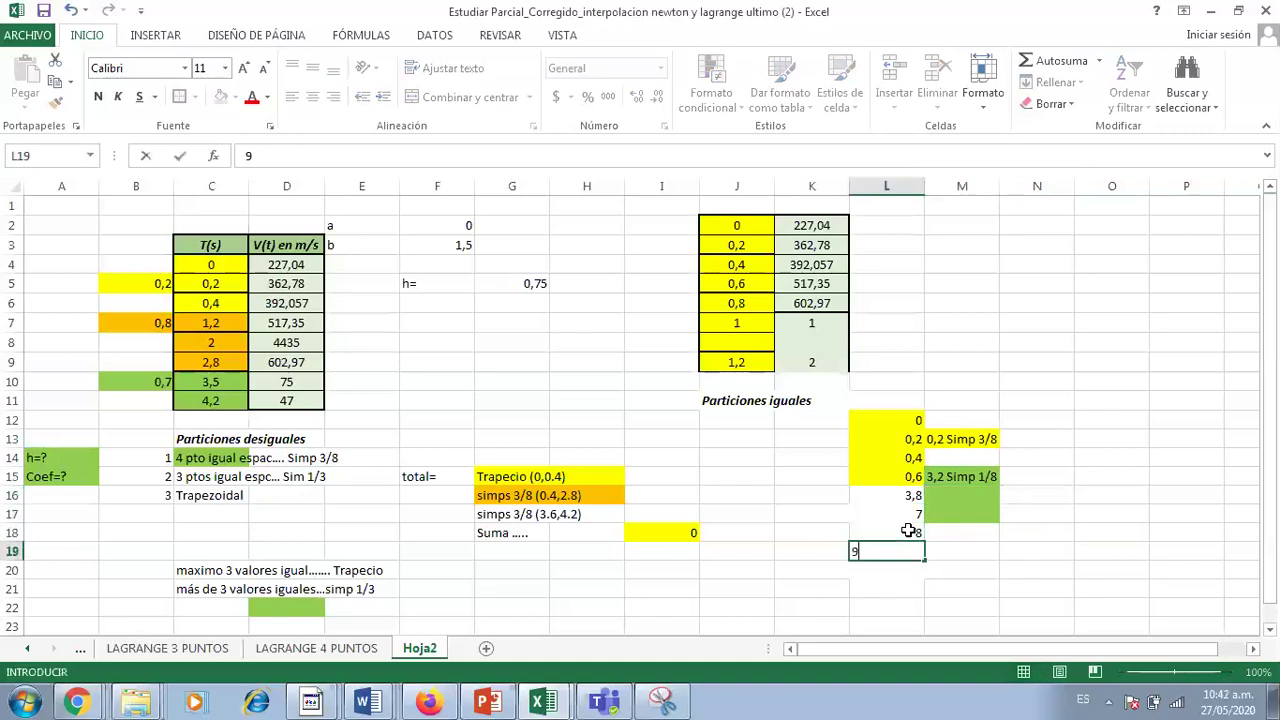
key("Return")
type("10")
key("Return")
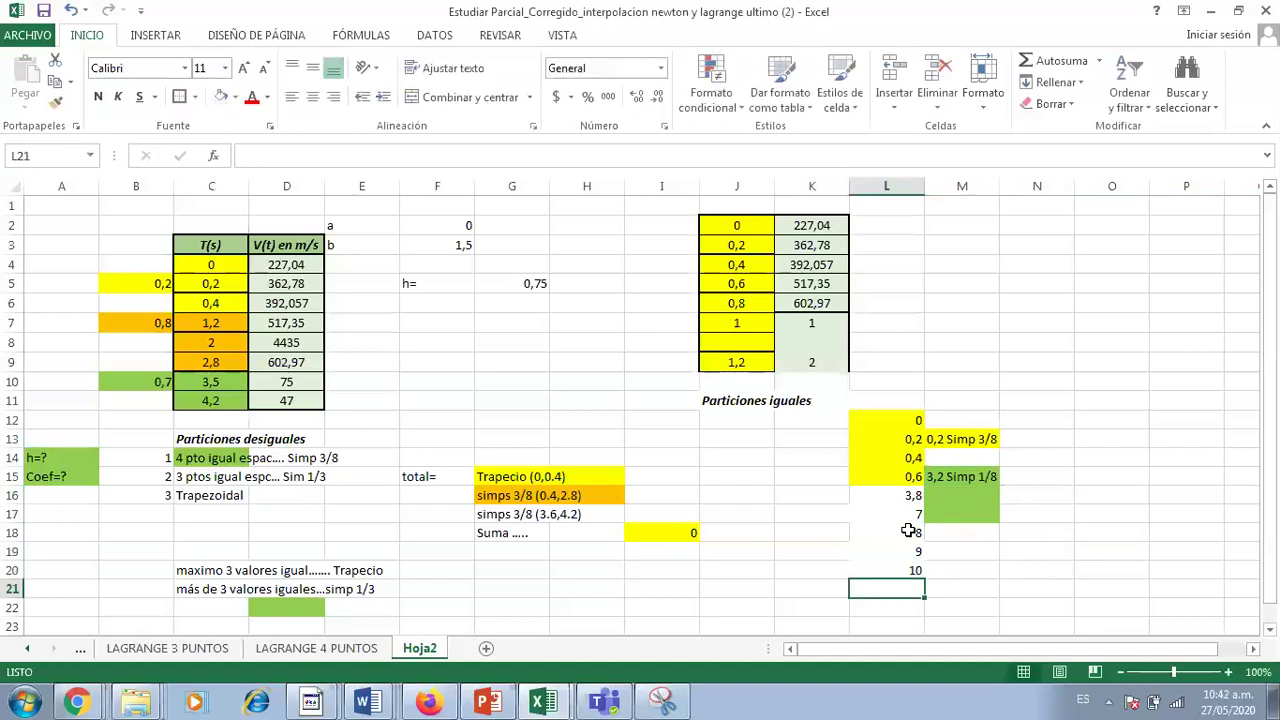
type("40")
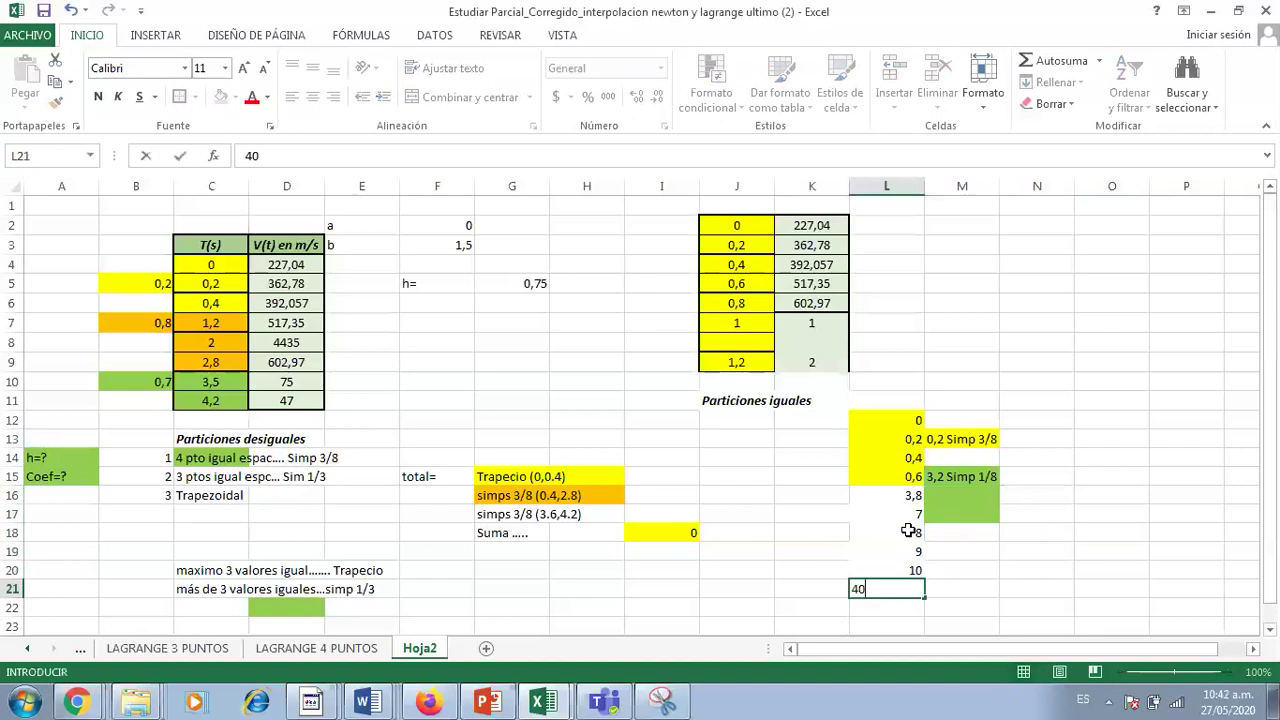
key("Return")
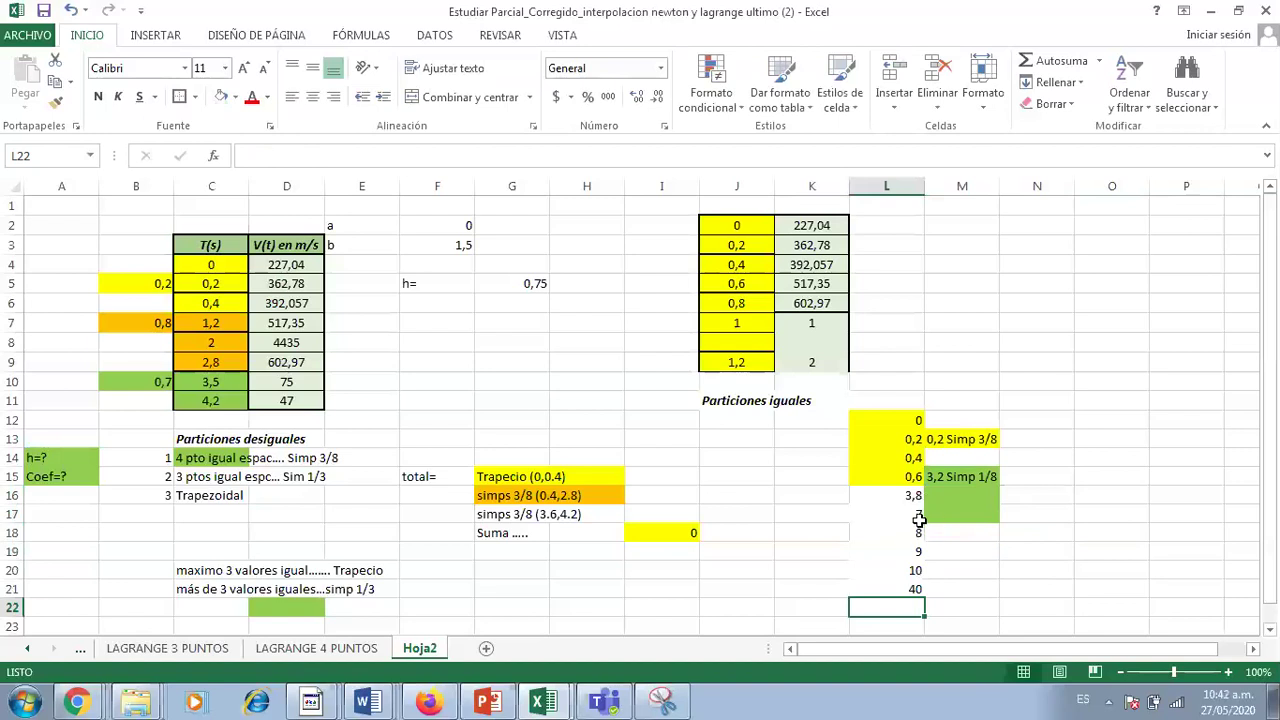
left_click(917, 514)
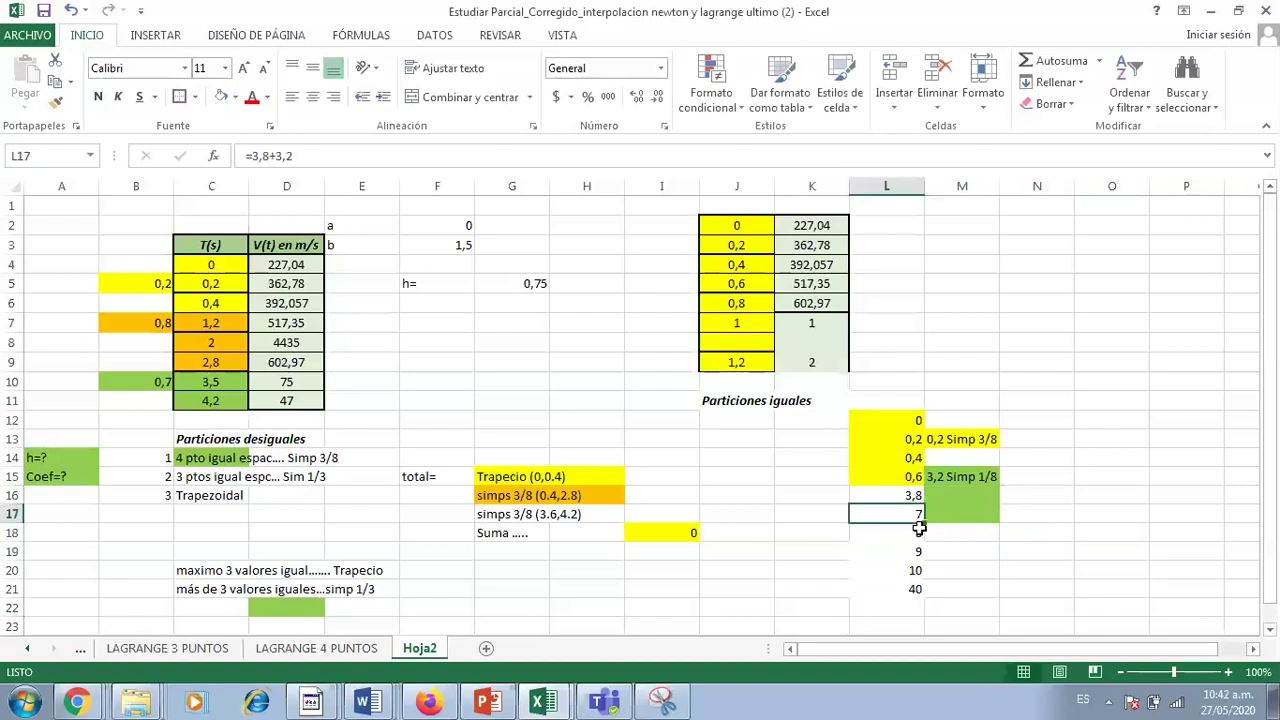
type("4")
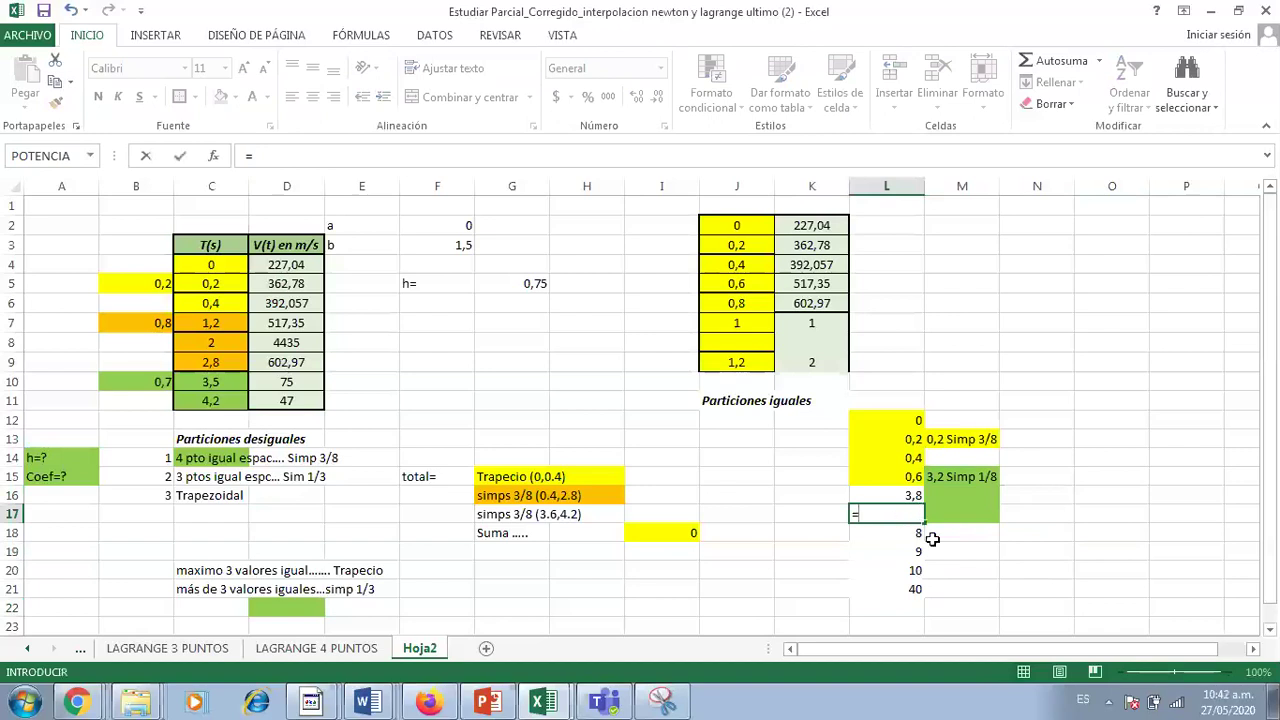
key("Escape")
left_click(917, 533)
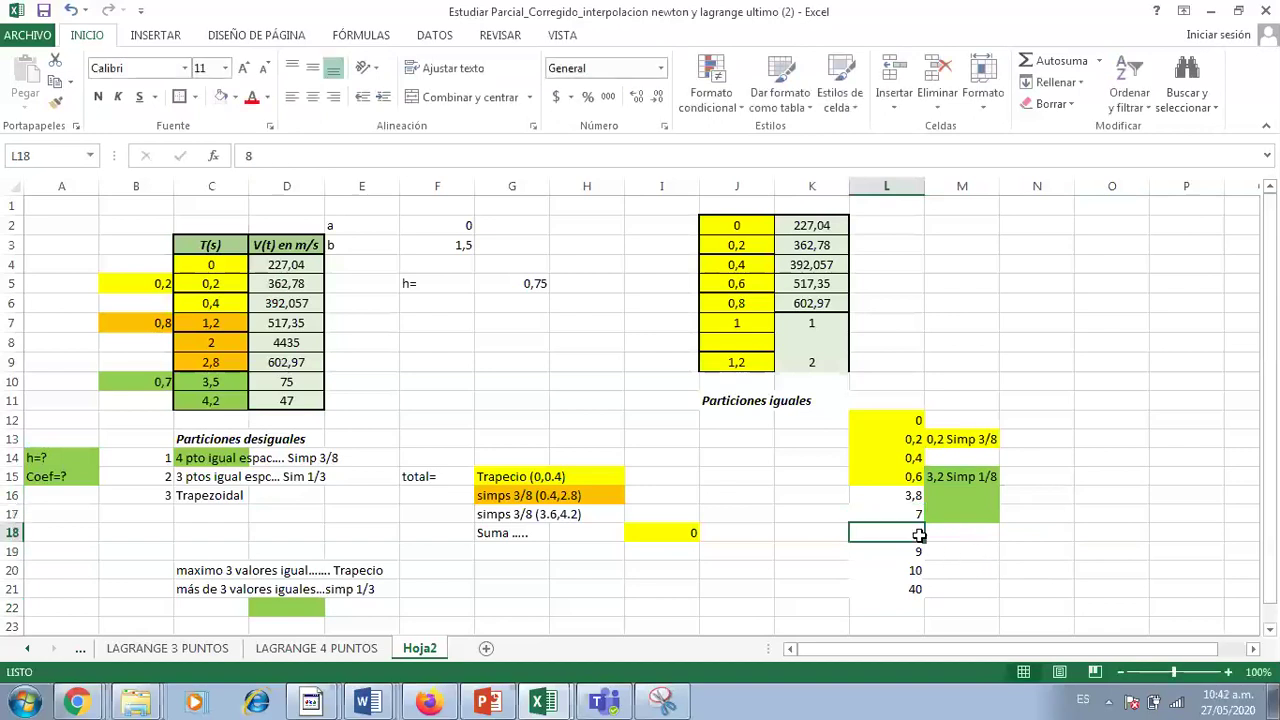
Fill cells N17 to N20 with light blue to mark the group from 7 to 10.
left_click(972, 590)
left_click(1013, 511)
left_click_drag(1013, 511, 1006, 566)
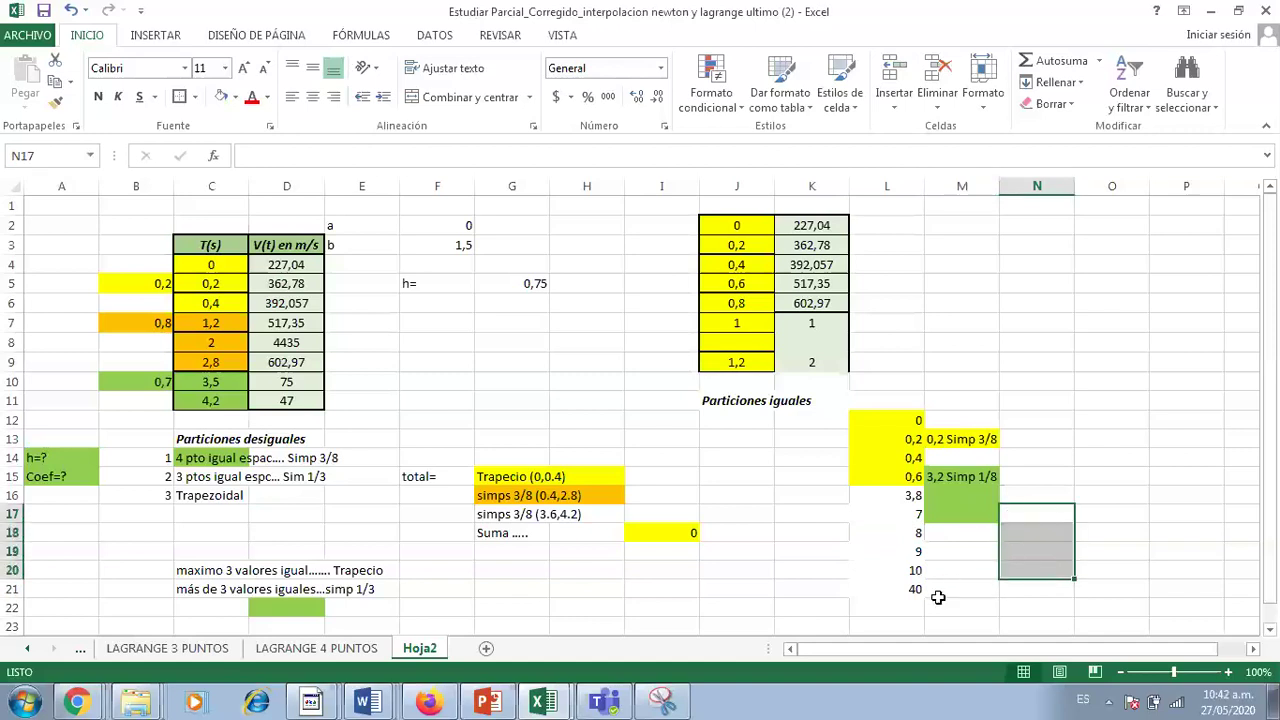
left_click(234, 98)
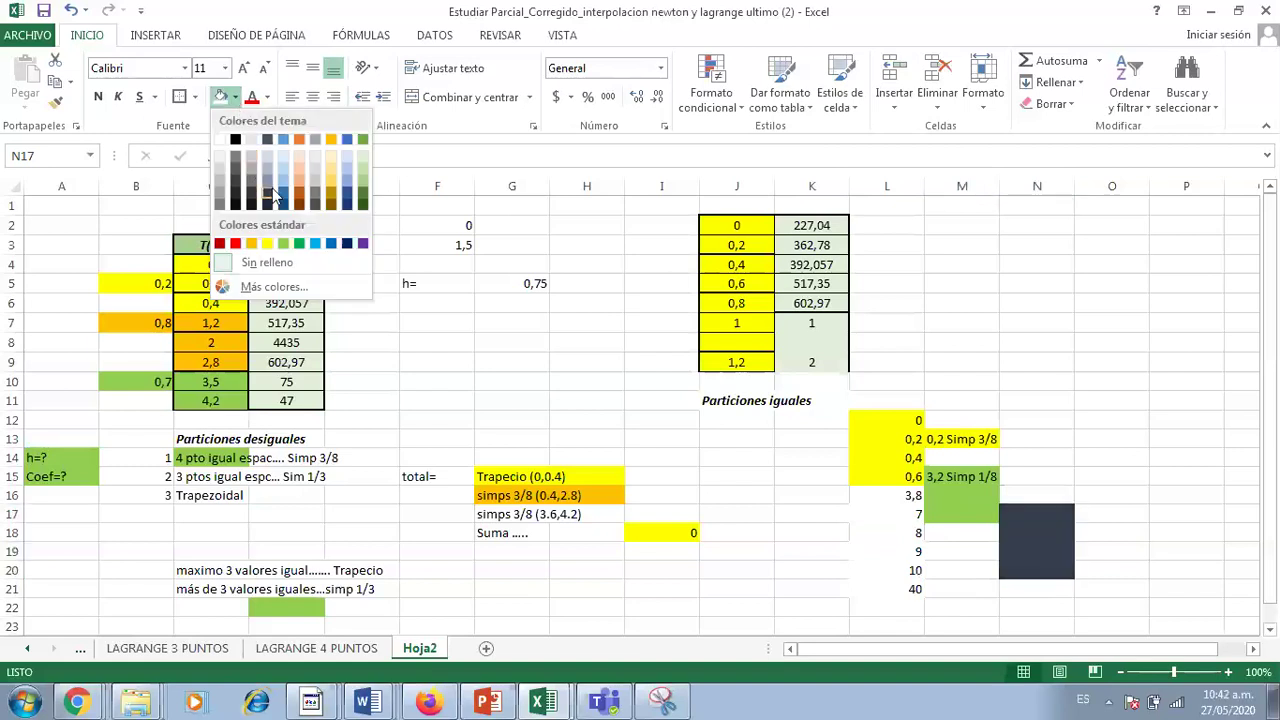
left_click(283, 178)
left_click(898, 572)
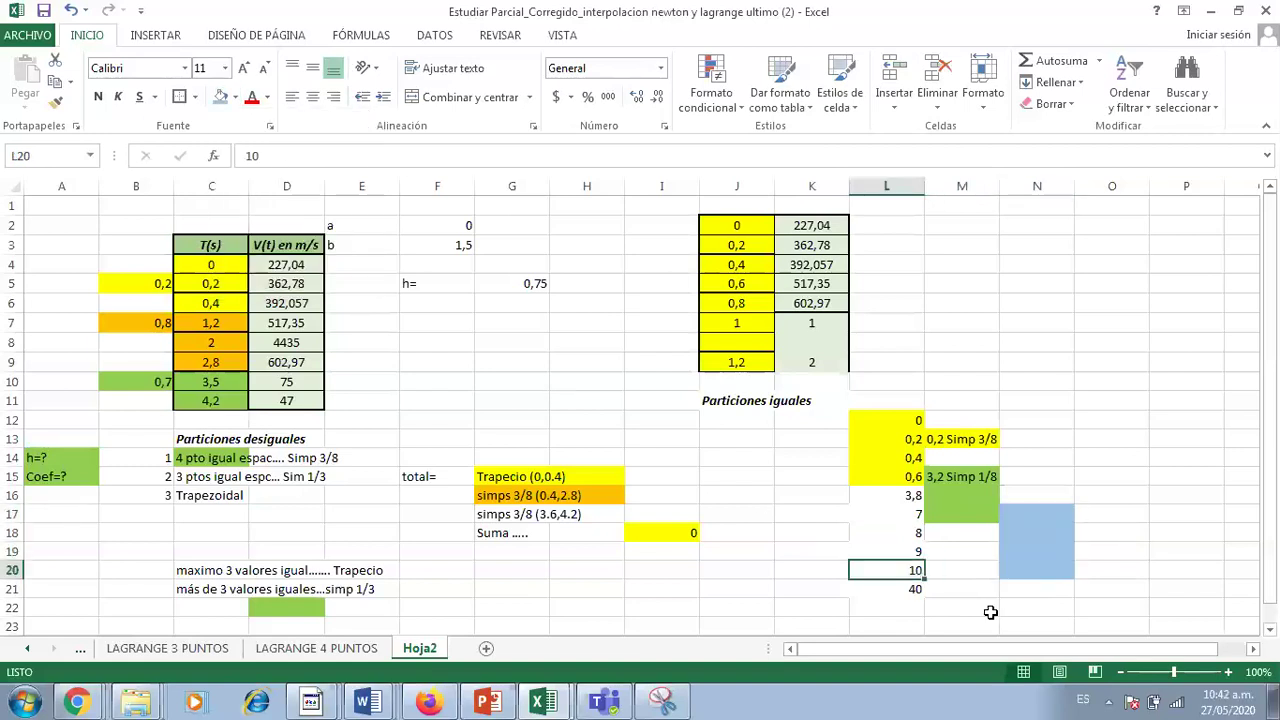
Label the blue group by entering 1 Simp 3/8 in cell N17.
left_click(1018, 511)
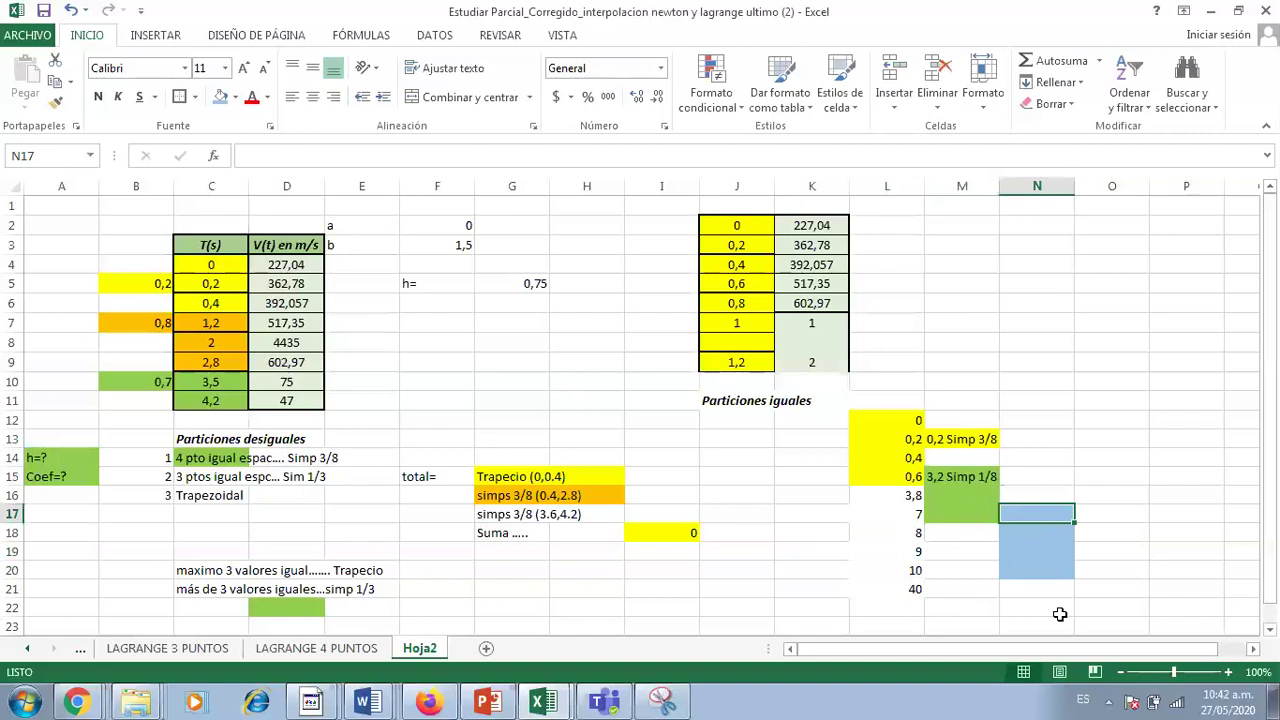
type("1 Simp 3/8")
key("Return")
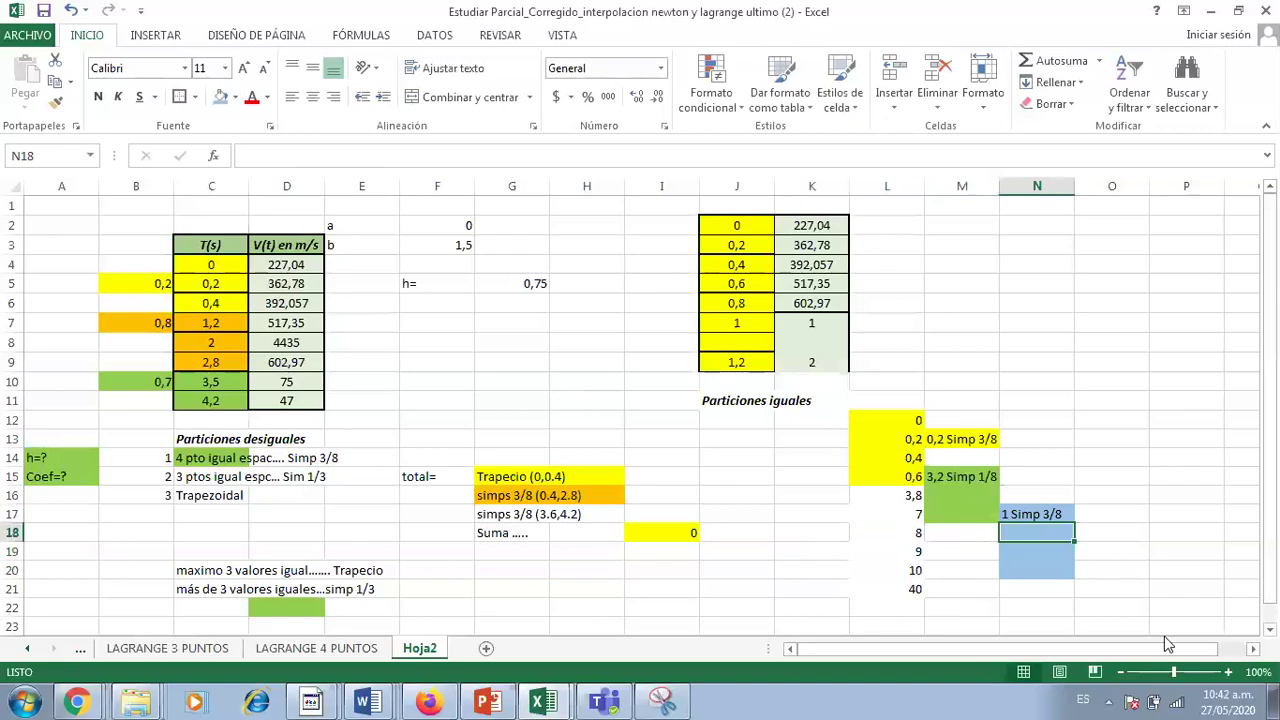
Try 70 as an extra value in cell L22 and clear it again.
left_click(891, 610)
type("70")
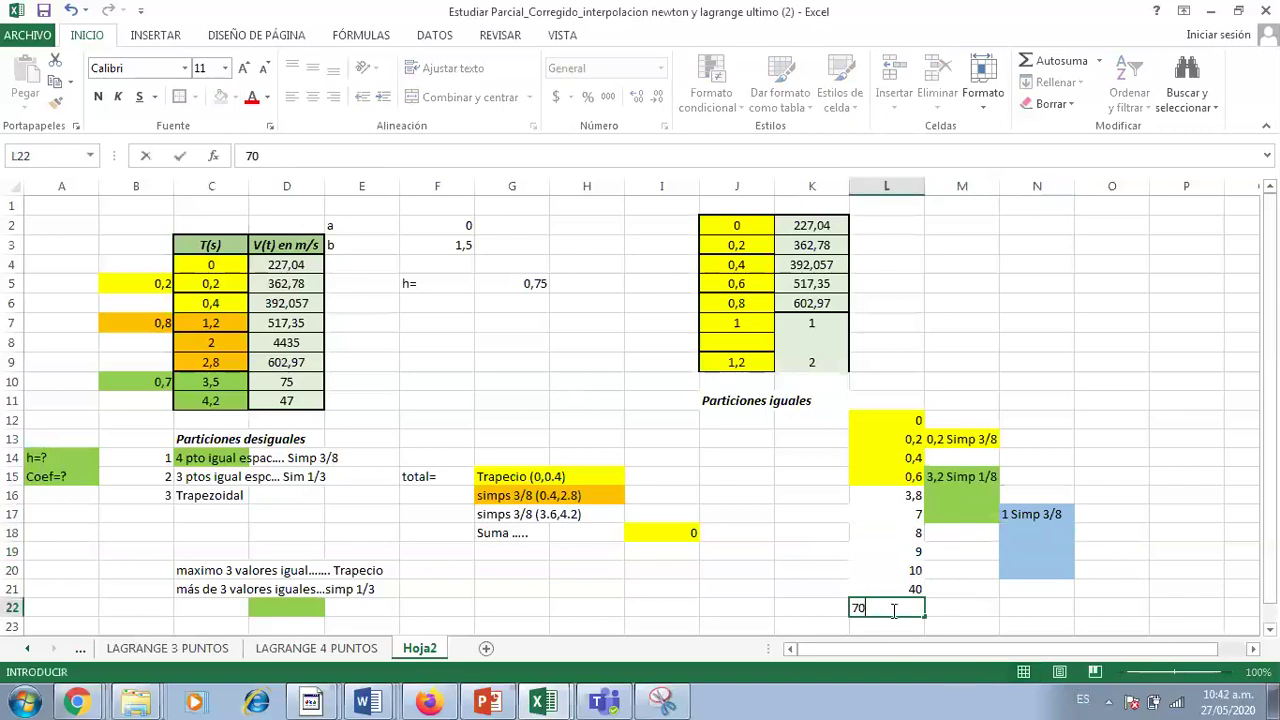
key("Return")
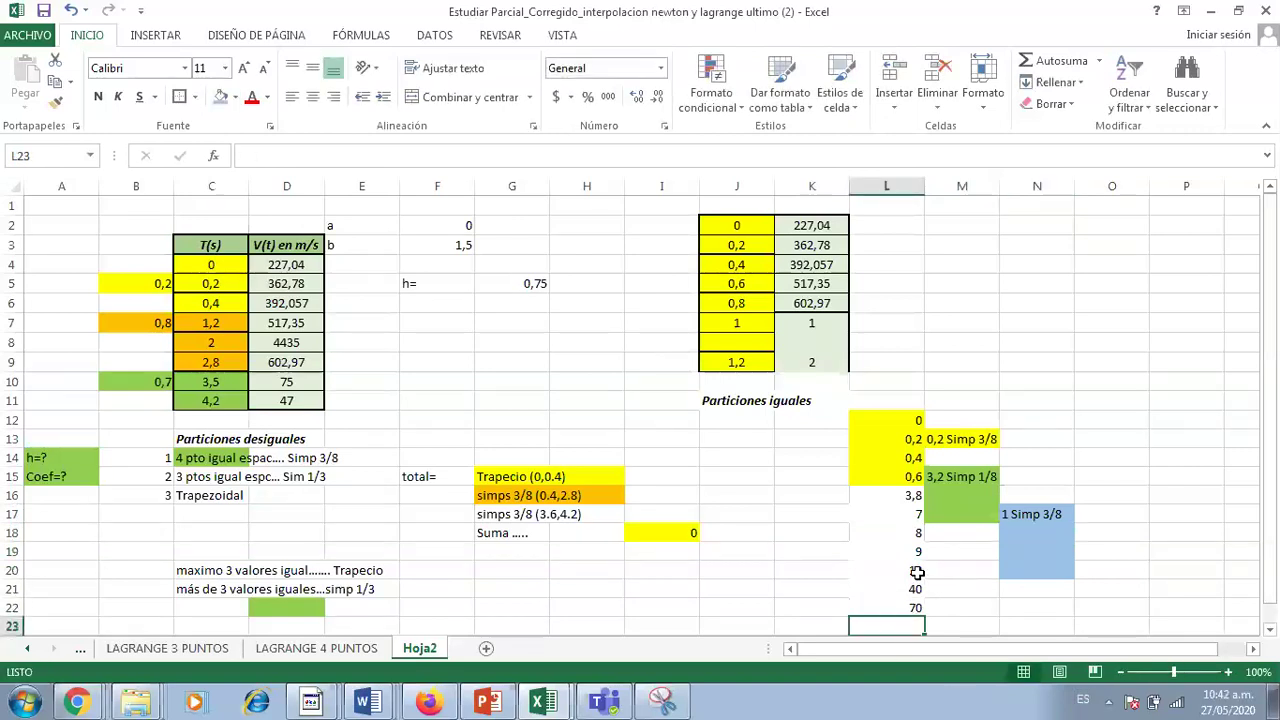
left_click(915, 570)
left_click(903, 584)
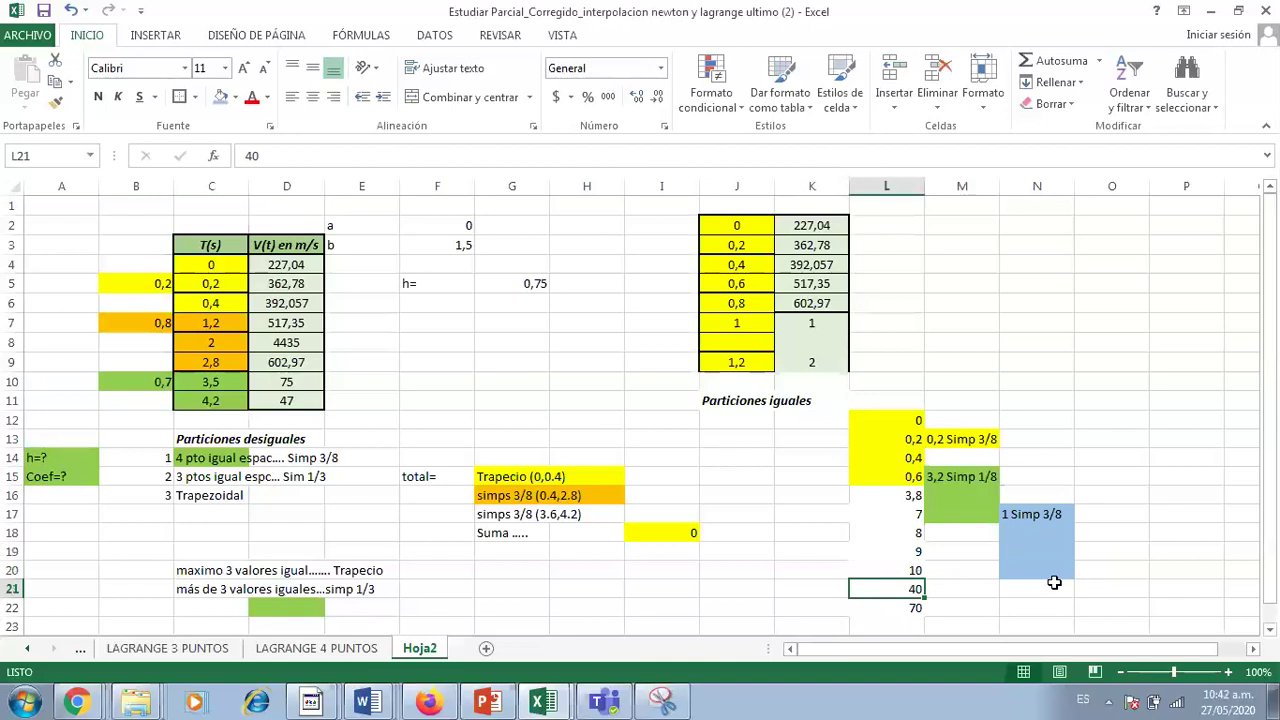
left_click(927, 607)
left_click(904, 608)
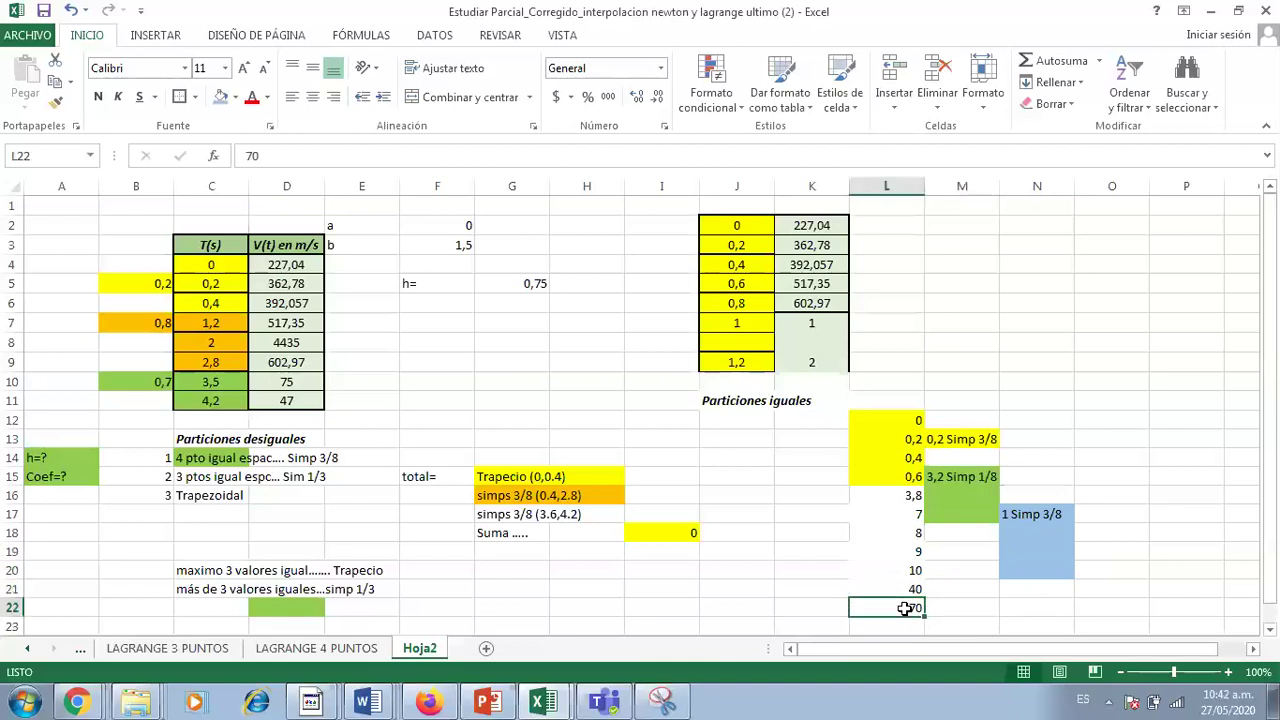
key("Delete")
left_click(1060, 624)
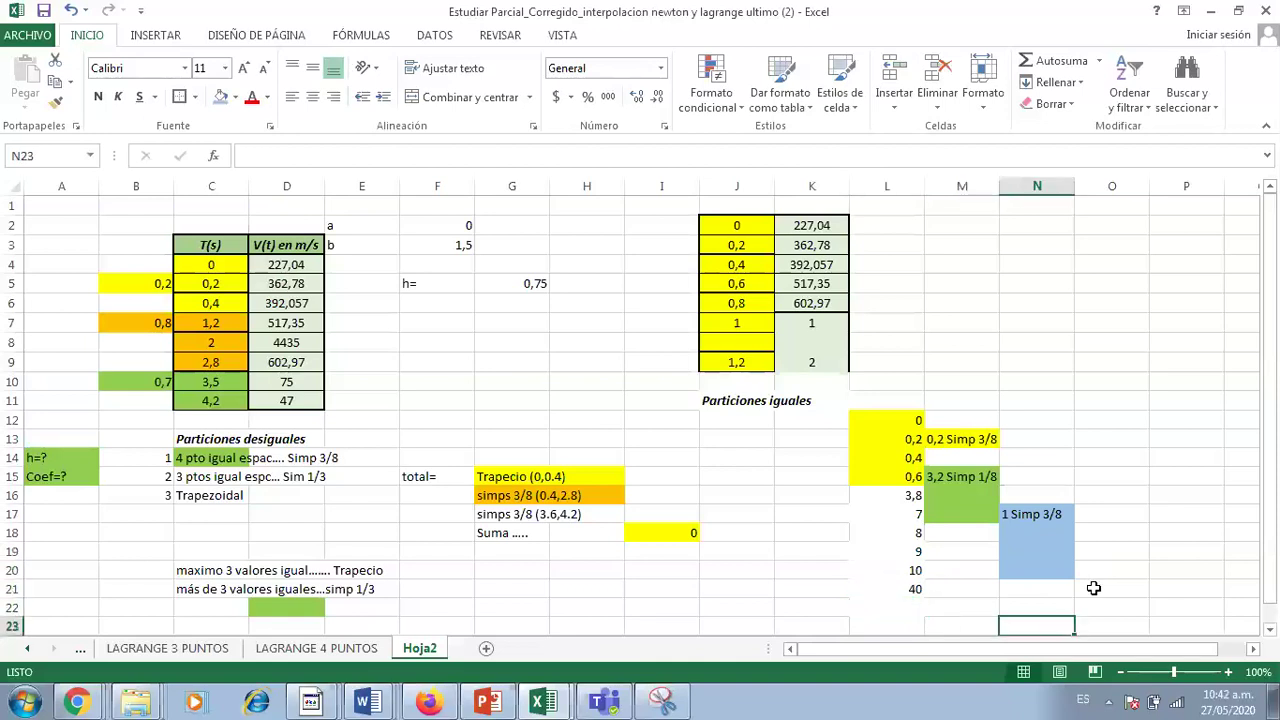
Fill cells O20 to O21 and the last two values in L20 to L21 with orange.
left_click_drag(1097, 572, 1096, 586)
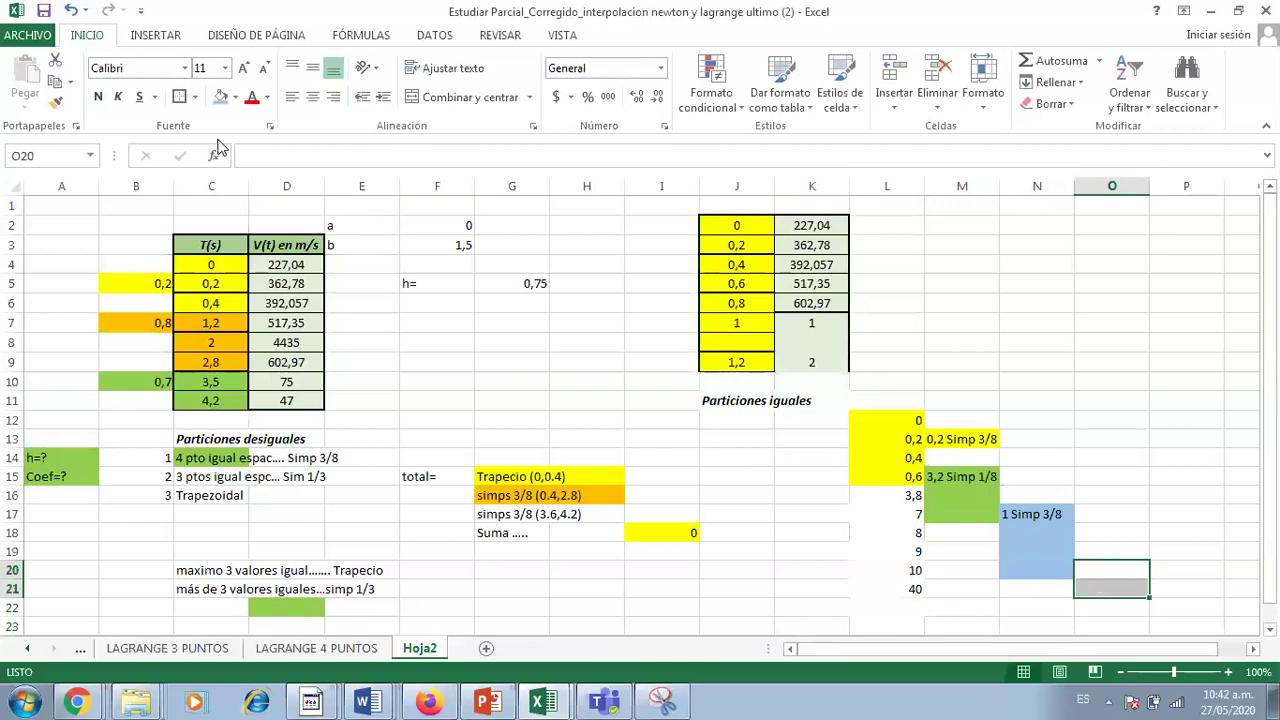
left_click(236, 97)
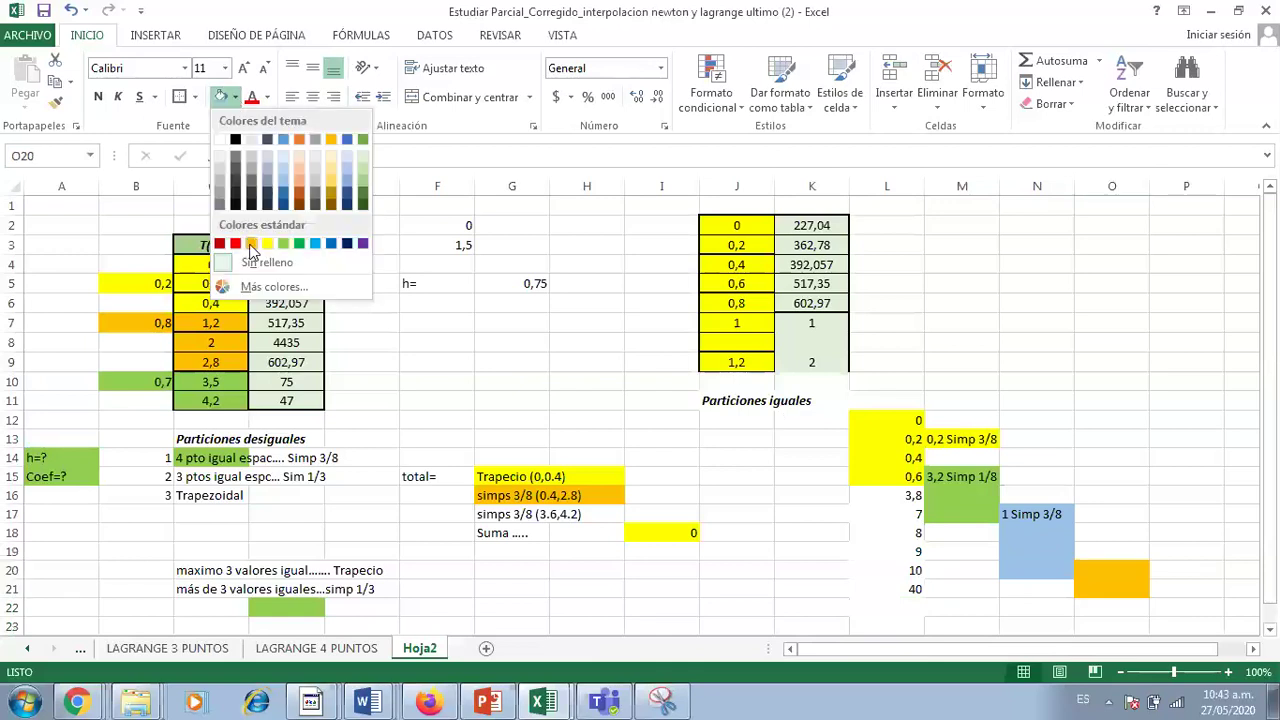
left_click(251, 245)
left_click_drag(900, 570, 905, 588)
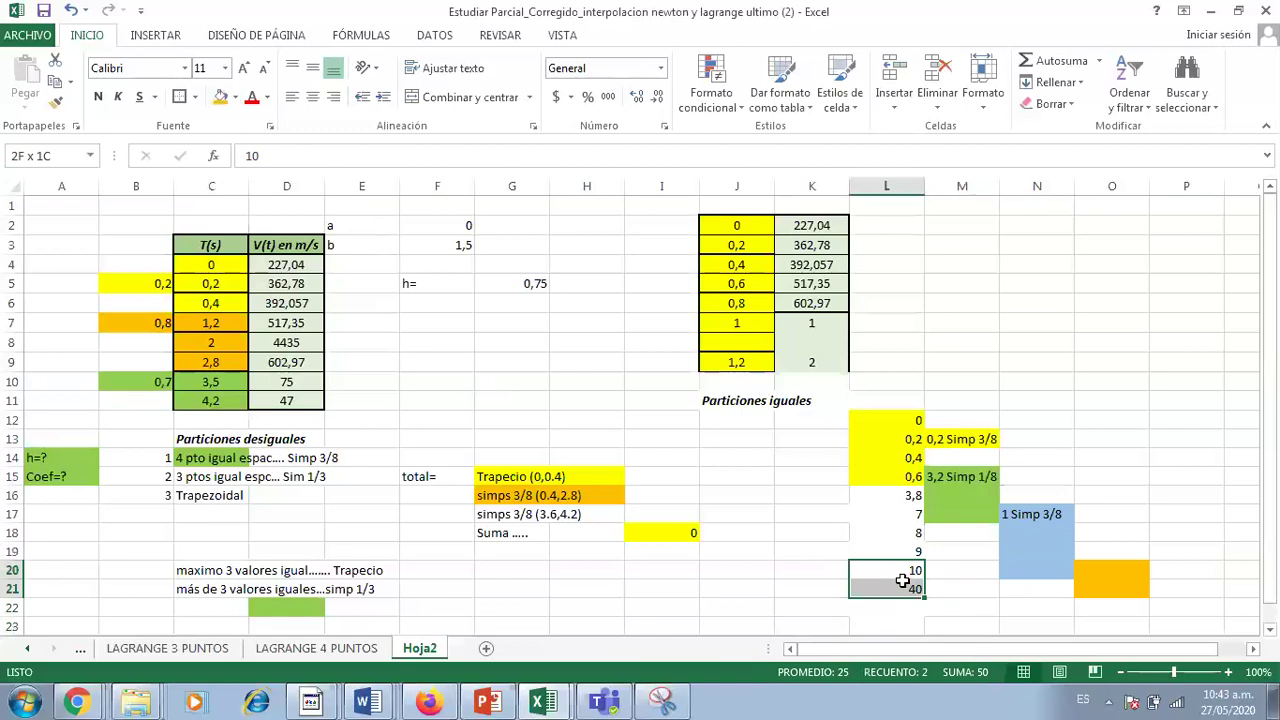
left_click(221, 96)
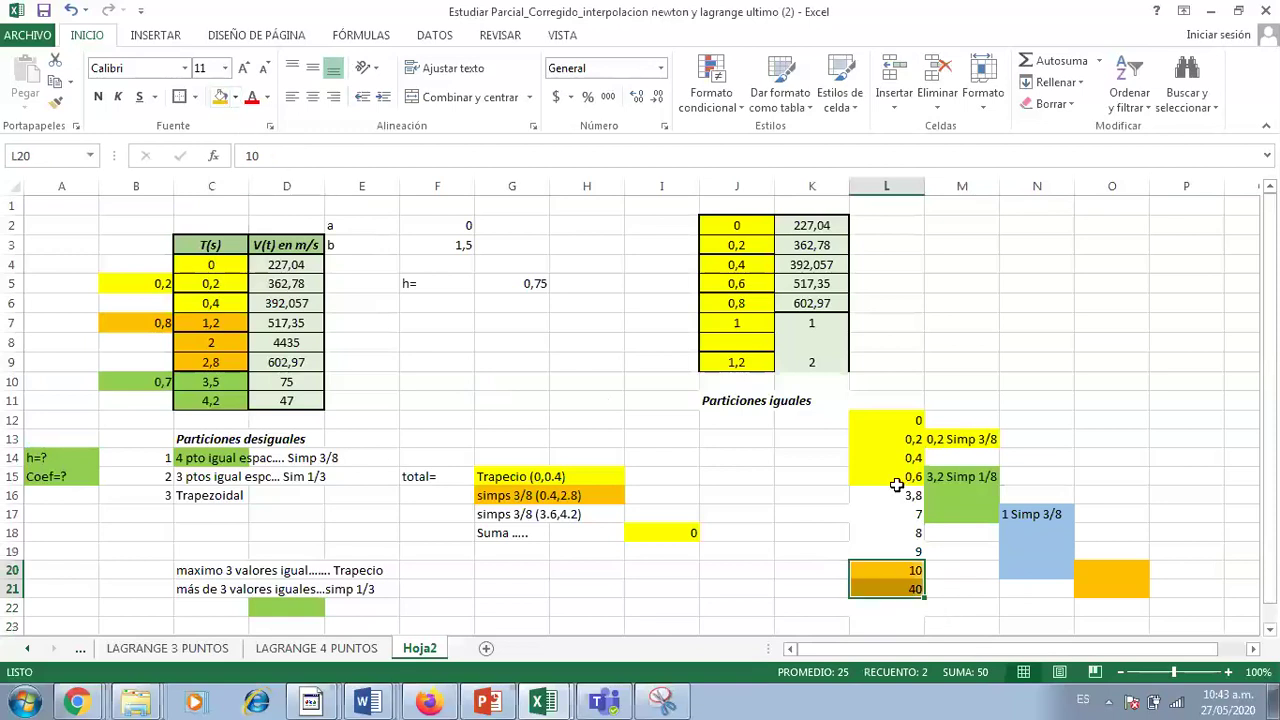
left_click(951, 578)
left_click(908, 571)
Set cell L21 to 11.
left_click(910, 583)
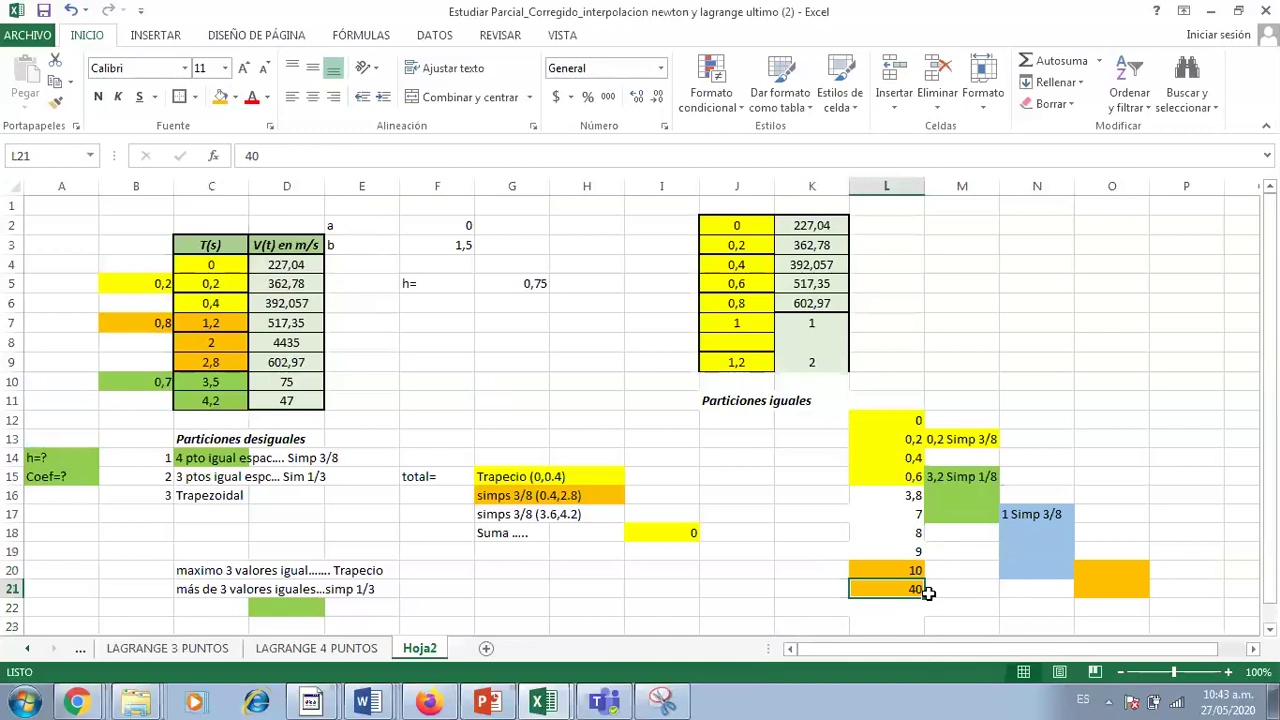
type("11")
key("Return")
Clear the contents and orange fill of L21 and O21 by copying the blank cells below them upward.
left_click(922, 592)
left_click(905, 610)
left_click_drag(920, 587, 920, 590)
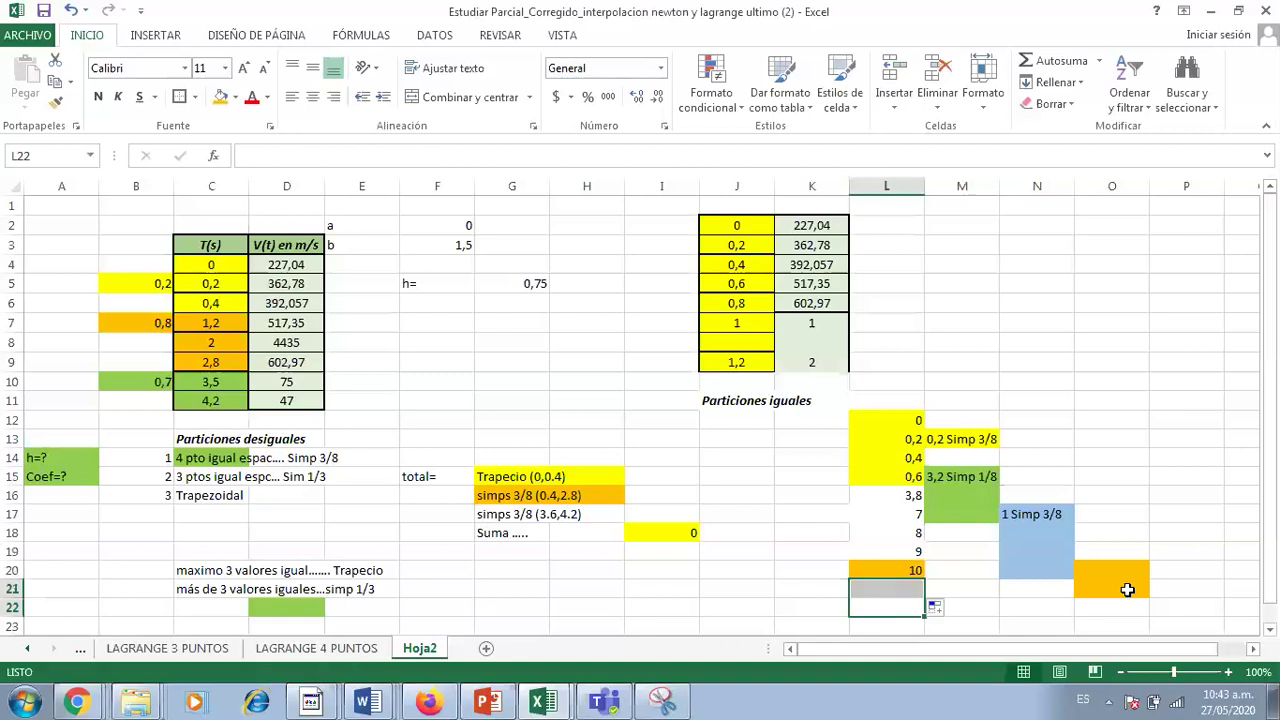
left_click(1134, 589)
left_click(1134, 606)
left_click_drag(1150, 616, 1150, 590)
left_click(1187, 588)
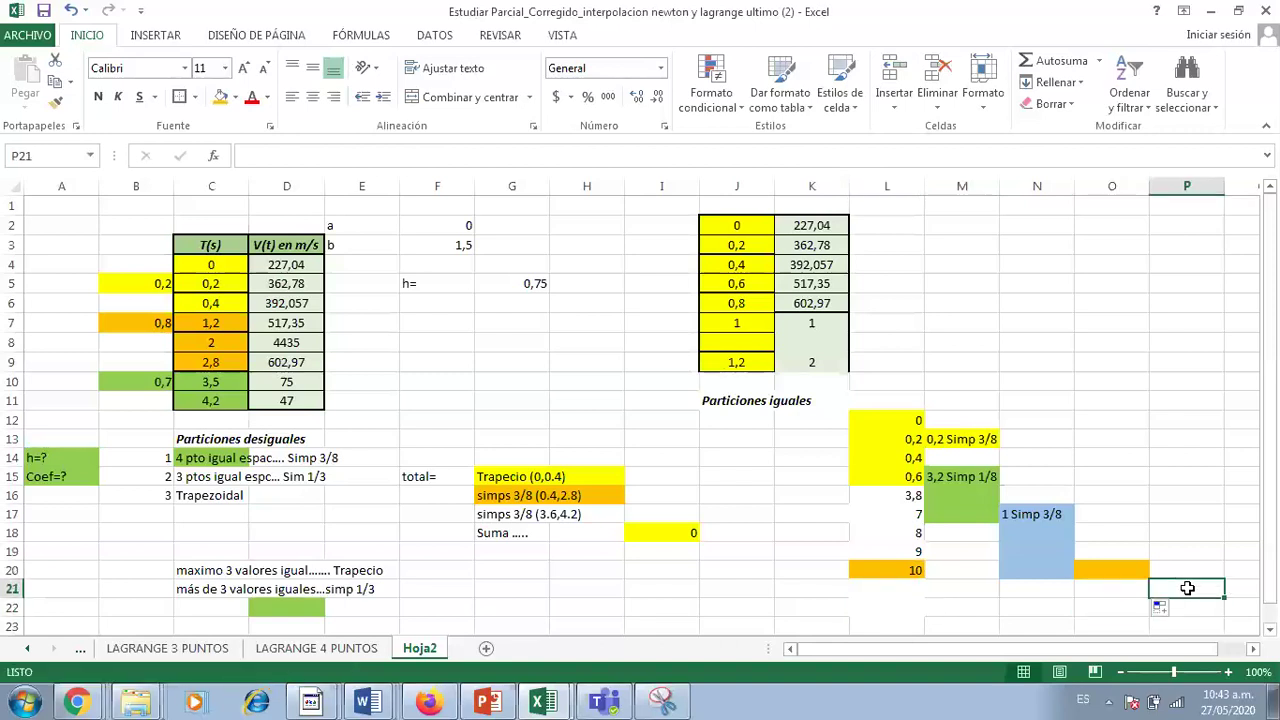
Set cell L21 to 15.
left_click(905, 590)
left_click(912, 570)
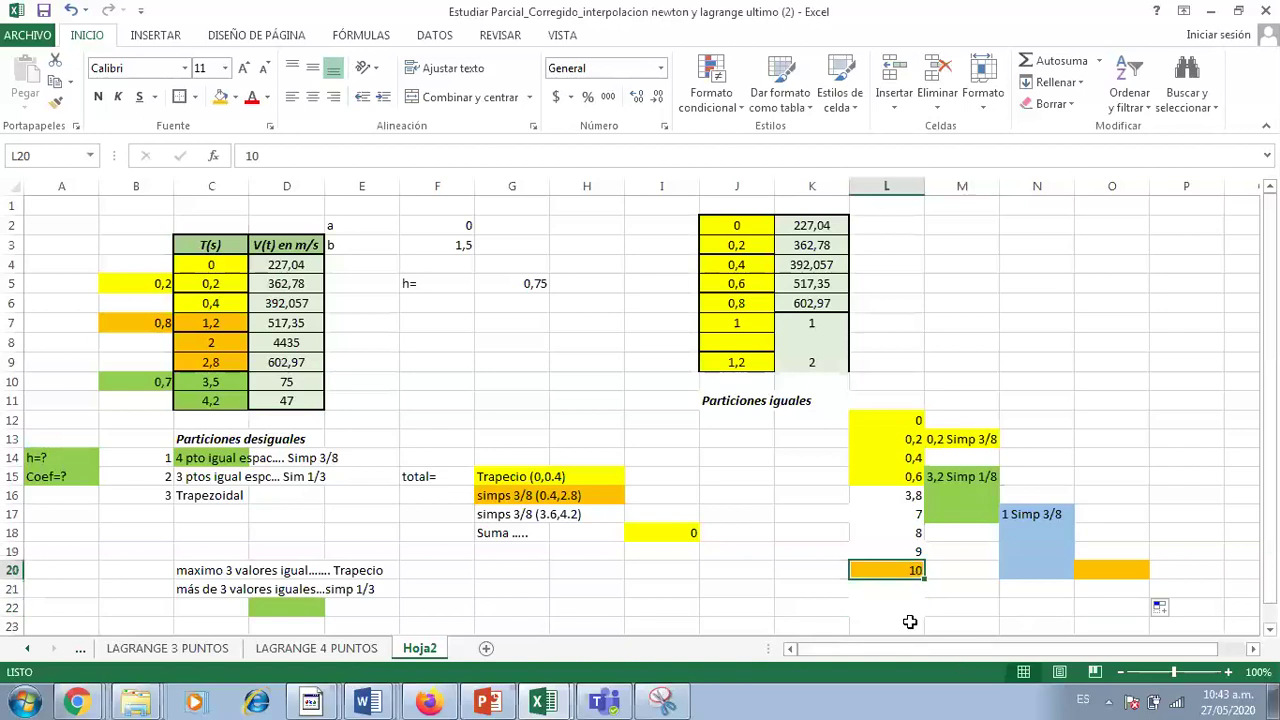
left_click(912, 590)
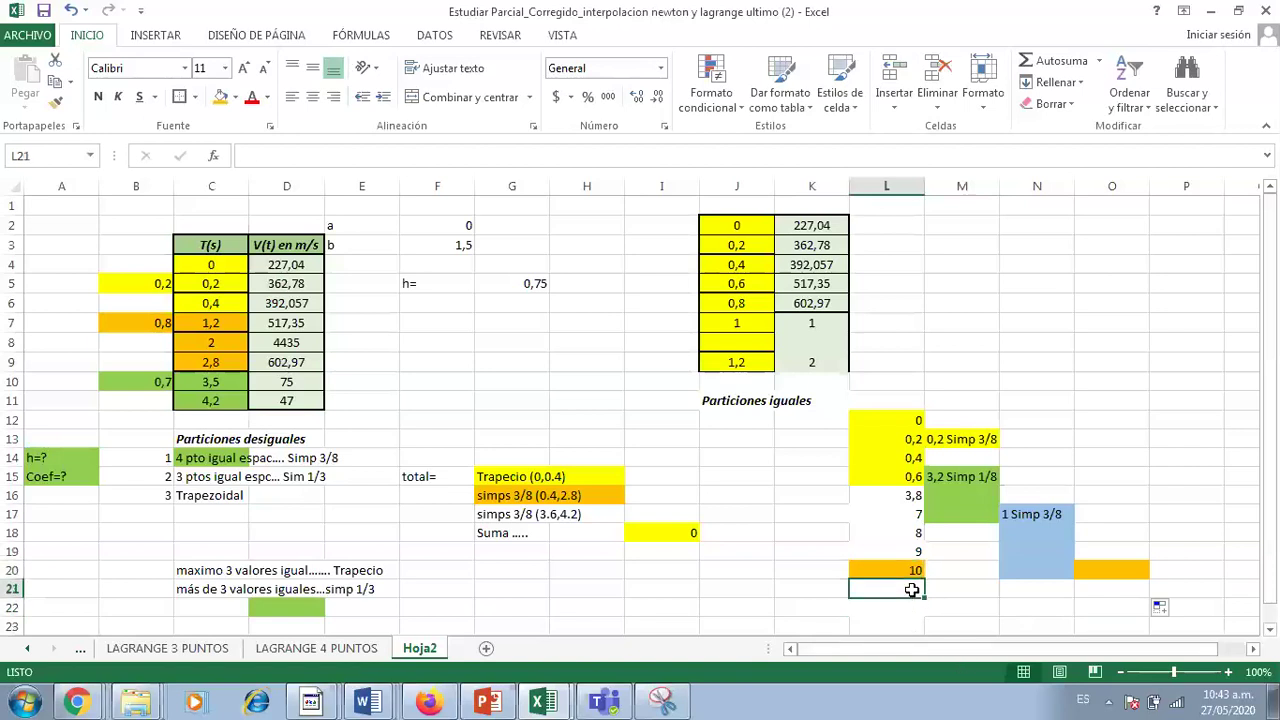
type("15")
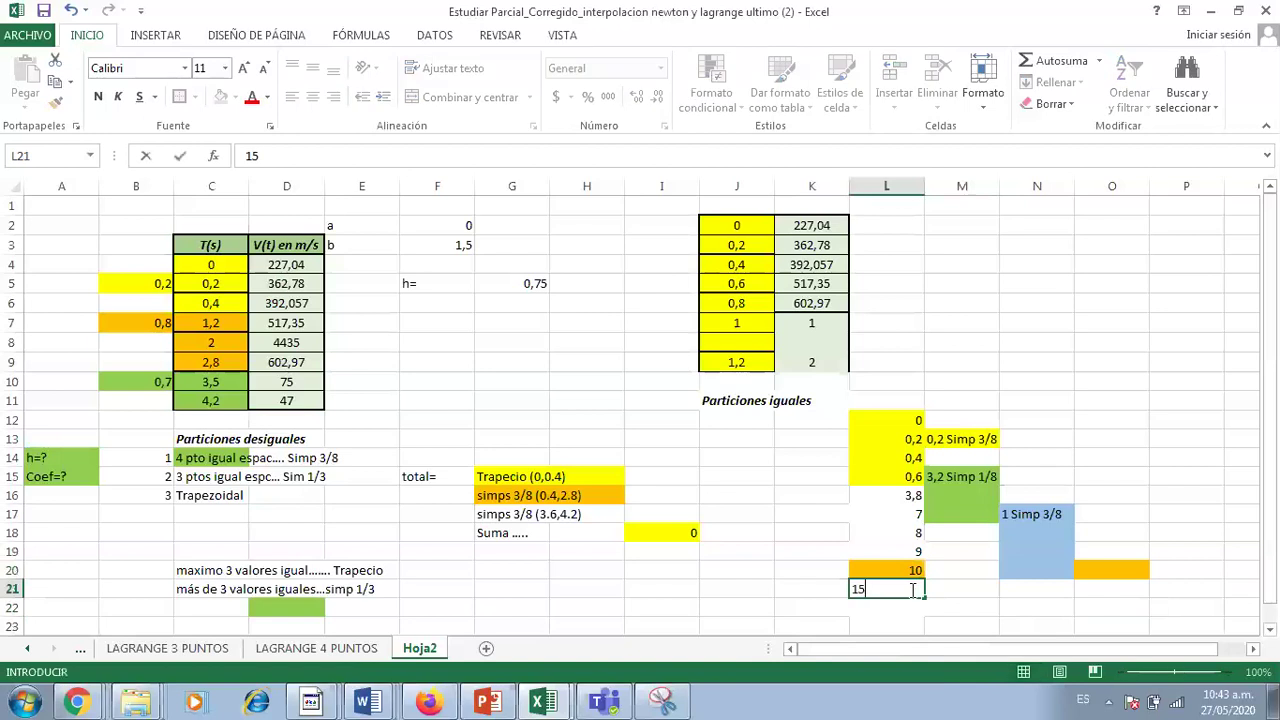
key("Return")
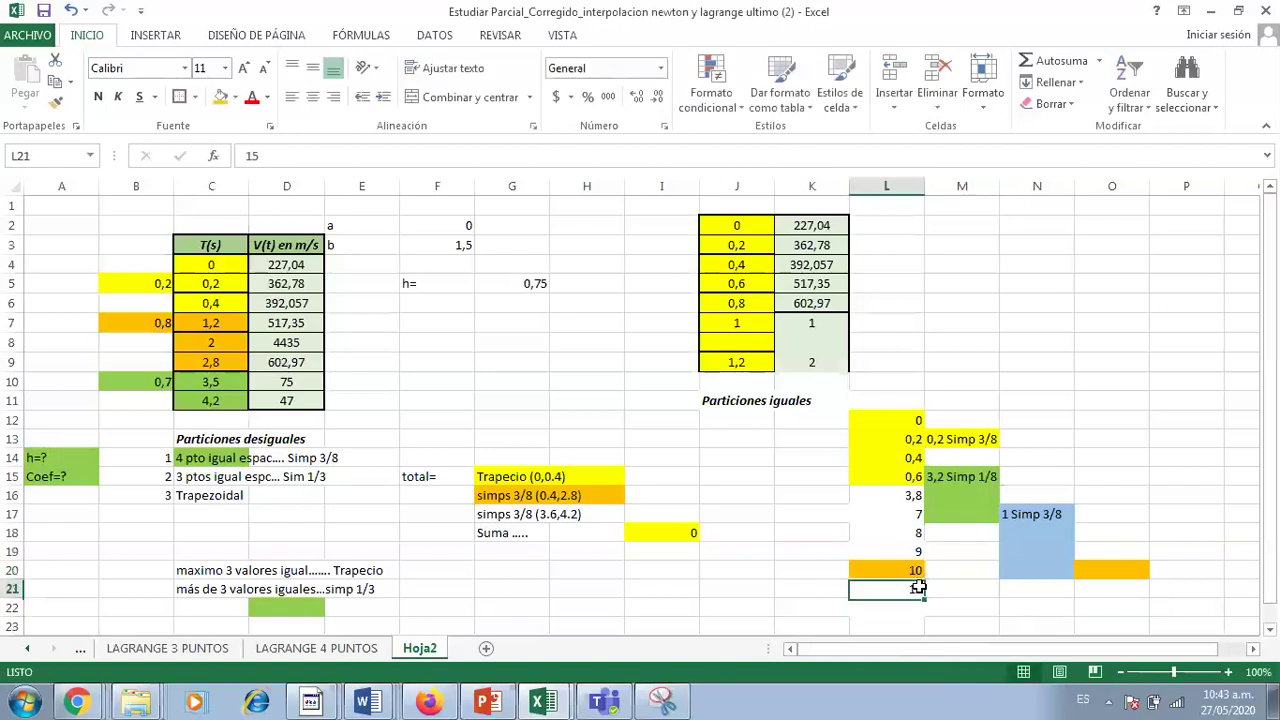
Fill cells O21 and L21 with orange to mark the final interval from 10 to 15.
left_click(1106, 591)
left_click(224, 99)
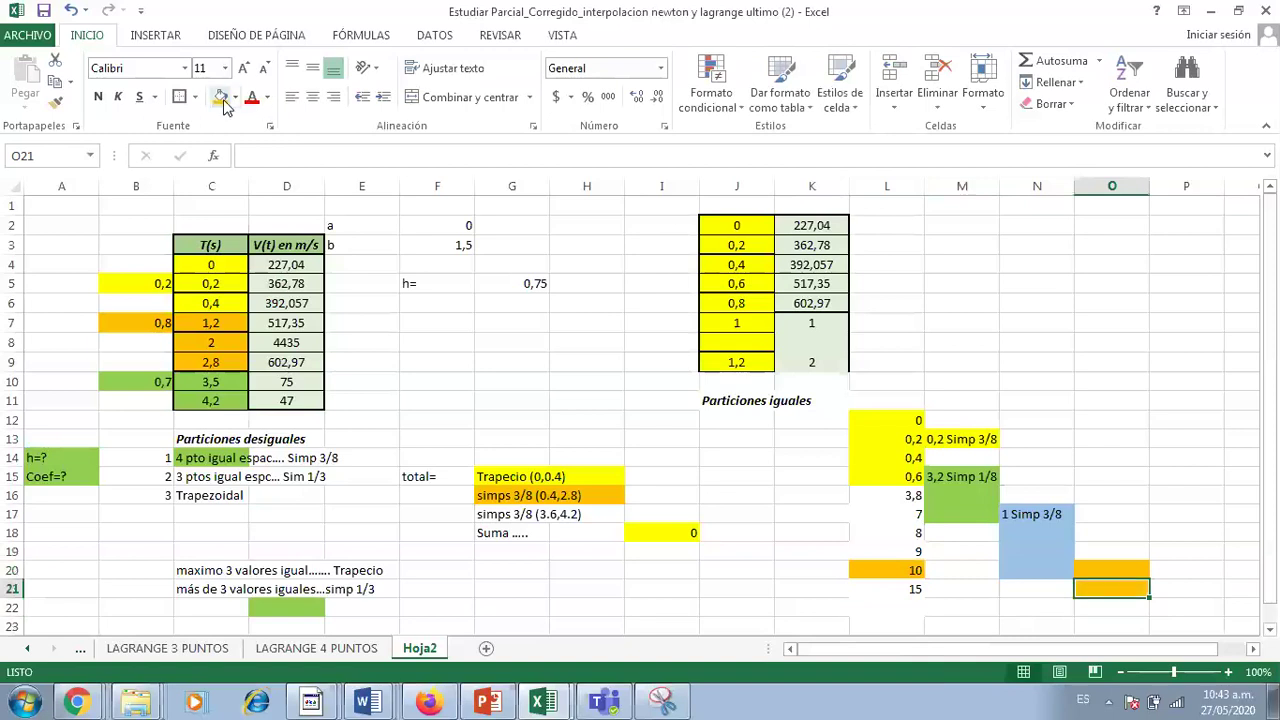
left_click(901, 582)
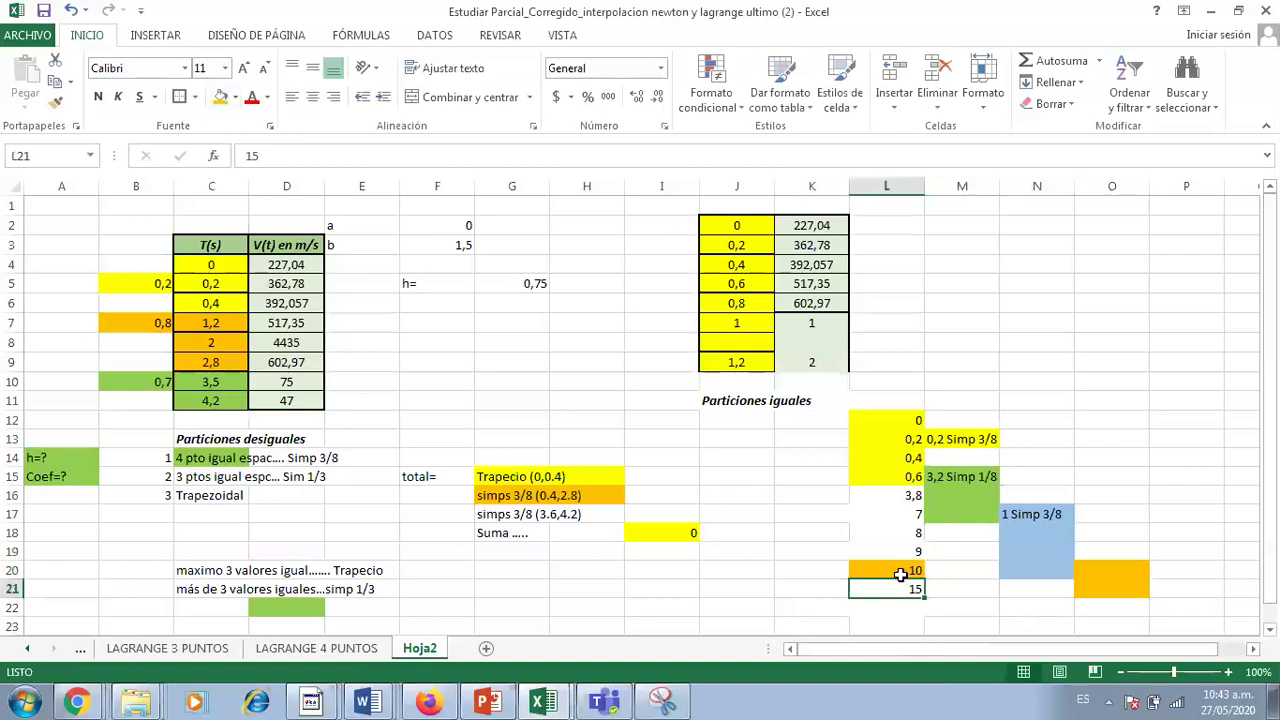
left_click(224, 99)
left_click(1090, 570)
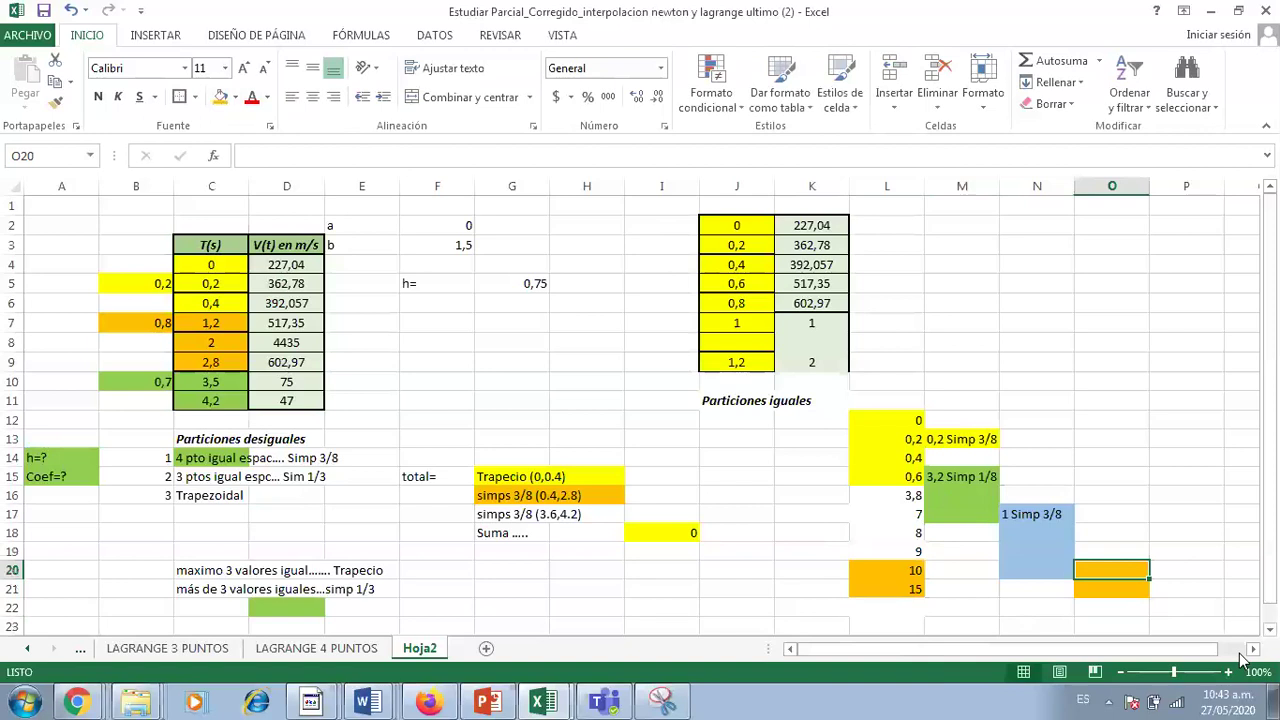
Label the orange interval group in O20 with "5 Trapecio".
type("5")
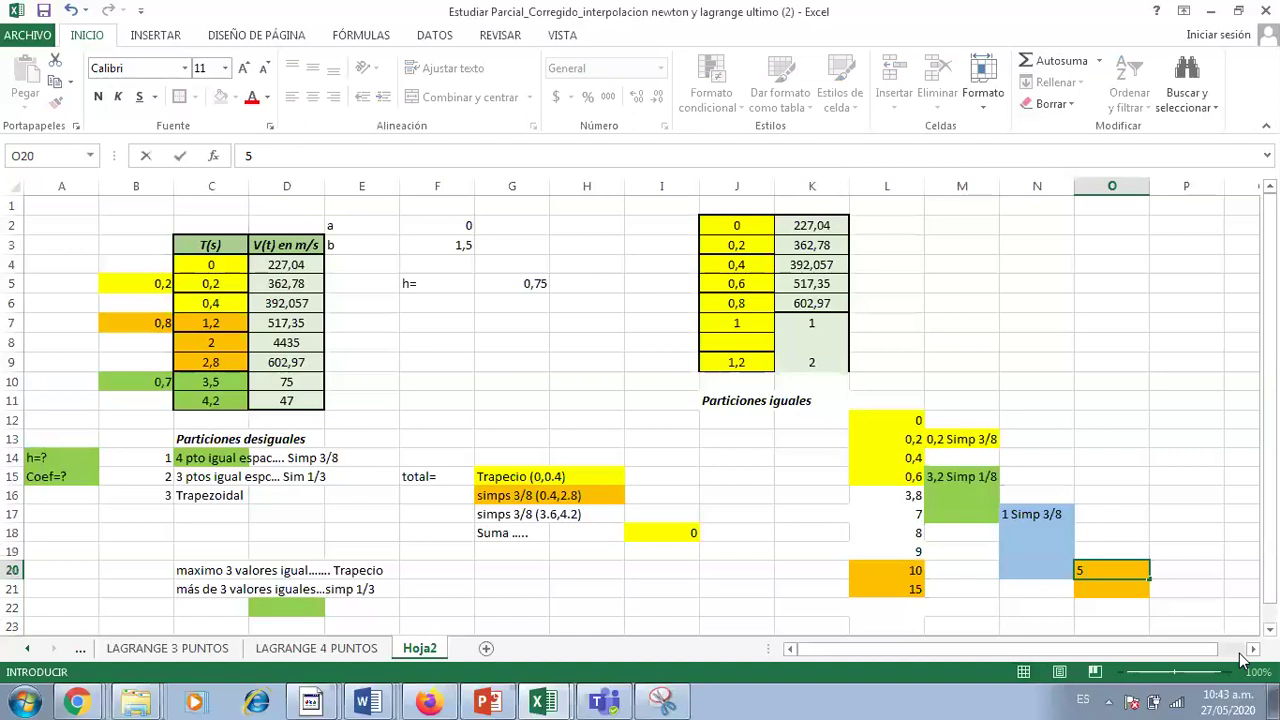
type("Trapecio")
key("Return")
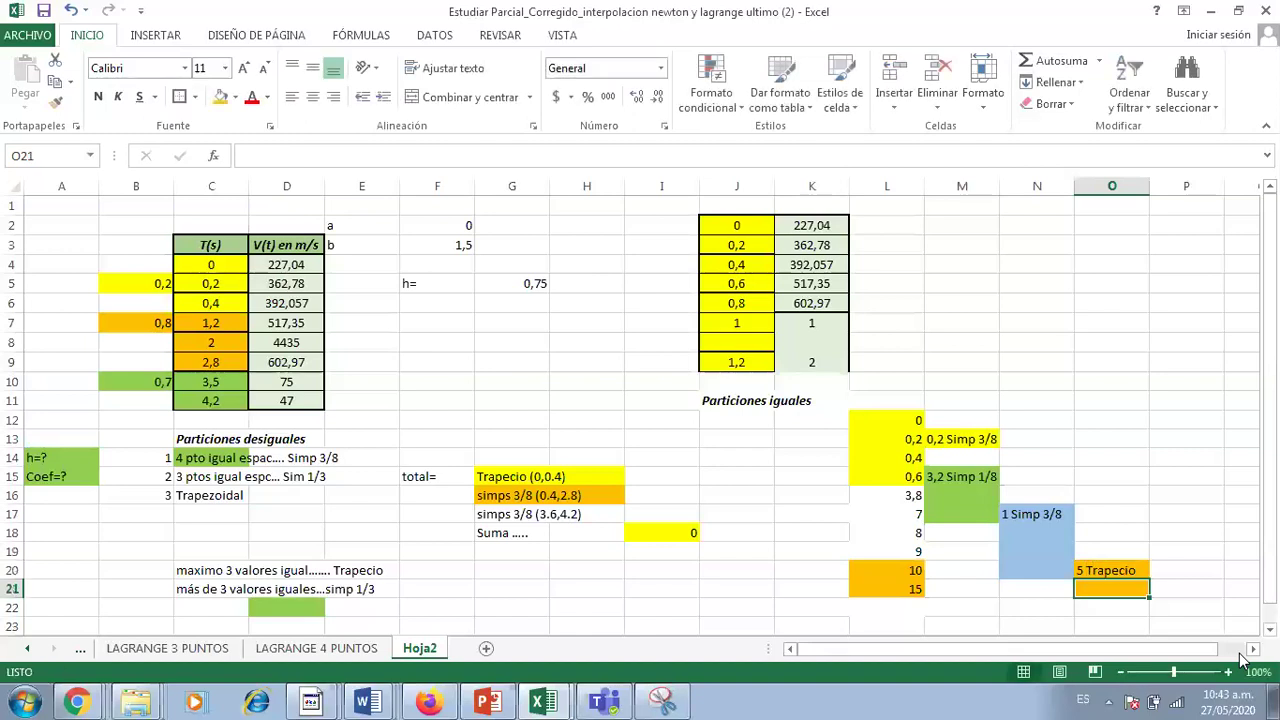
Extend the list of points below 15 with 17, 19 and 21 in cells L22 to L24.
left_click(915, 609)
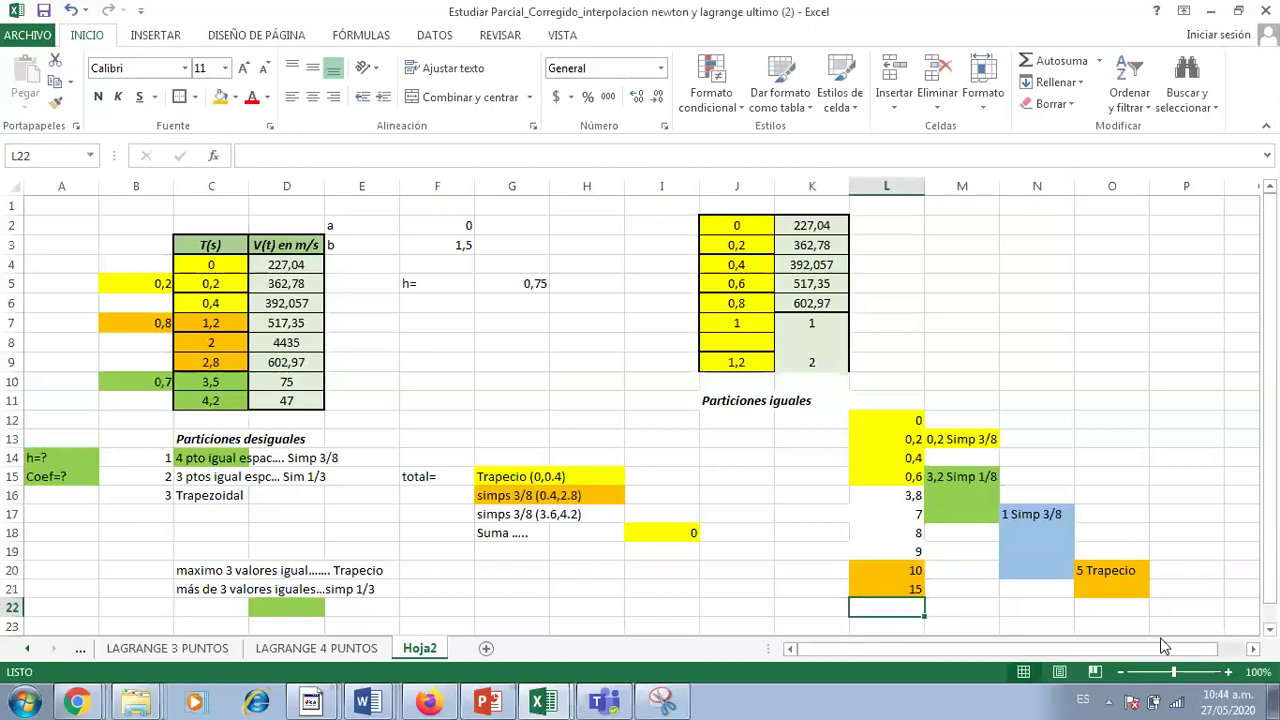
scroll(1269, 615, "down", 2)
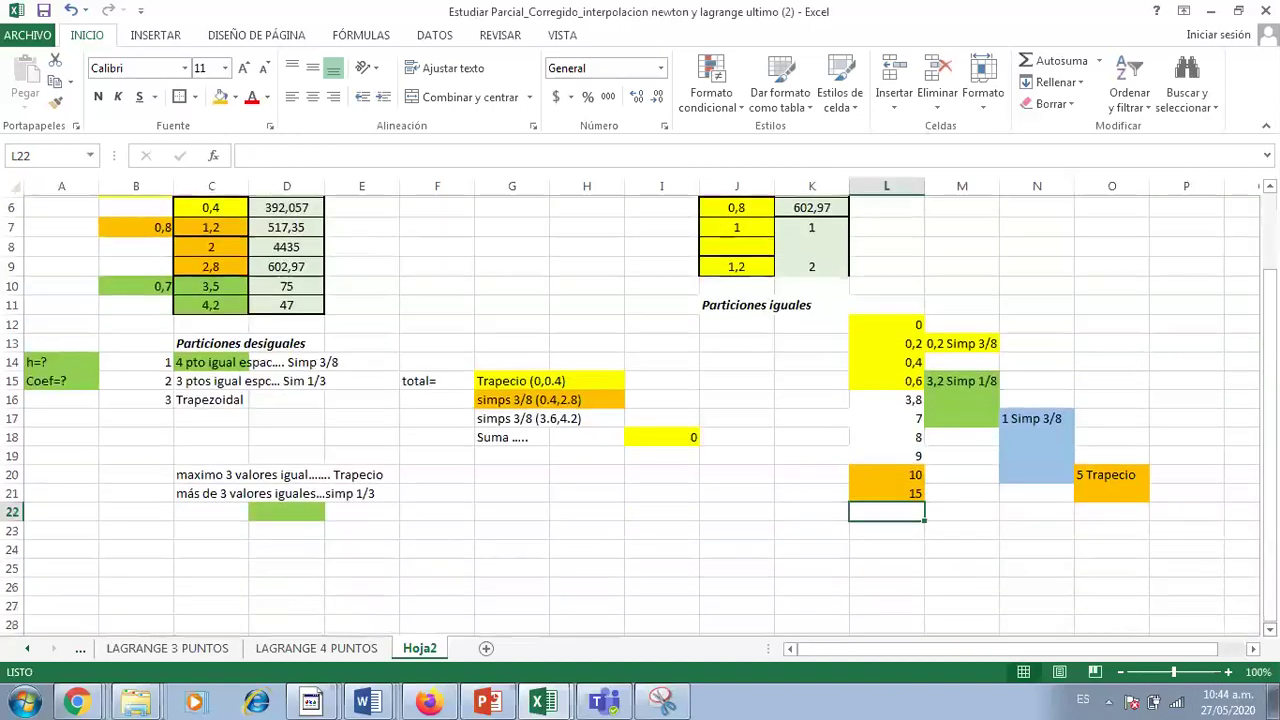
type("17")
key("Return")
type("19")
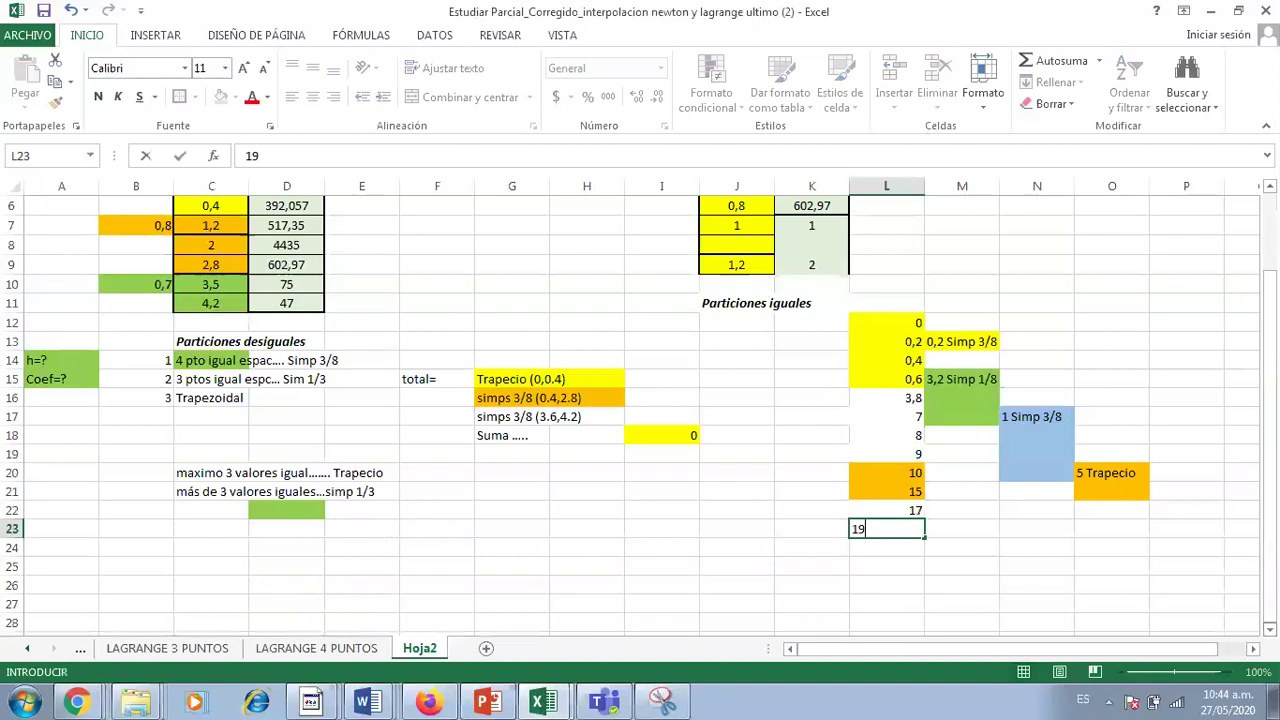
key("Return")
type("21")
key("Return")
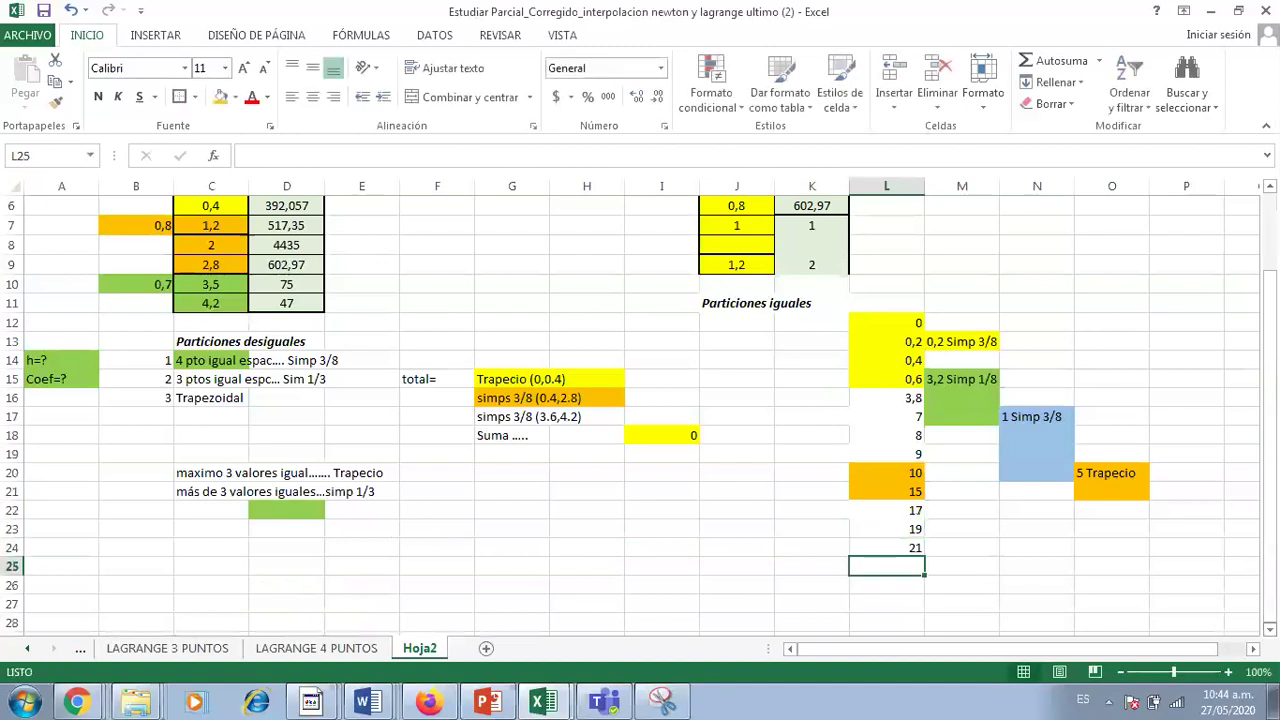
Fill cells P21 to P24 with standard light blue to mark the group from 15 to 21.
left_click_drag(1195, 494, 1171, 549)
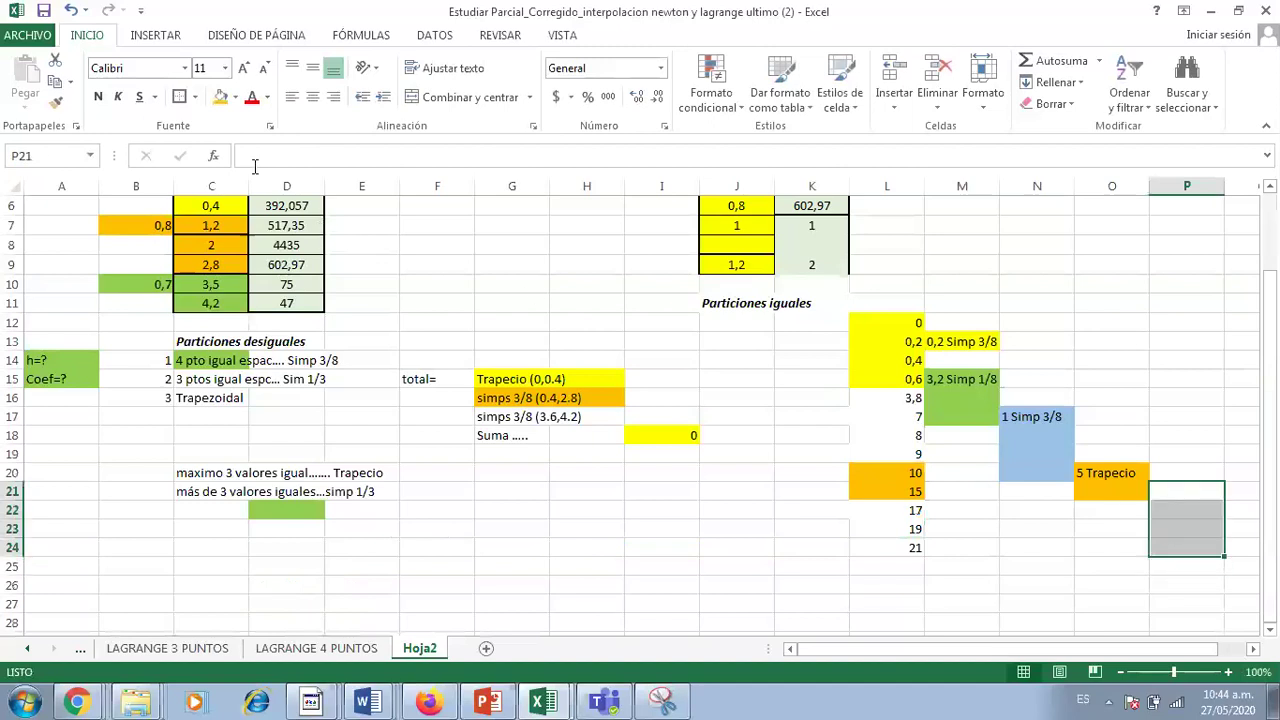
left_click(235, 97)
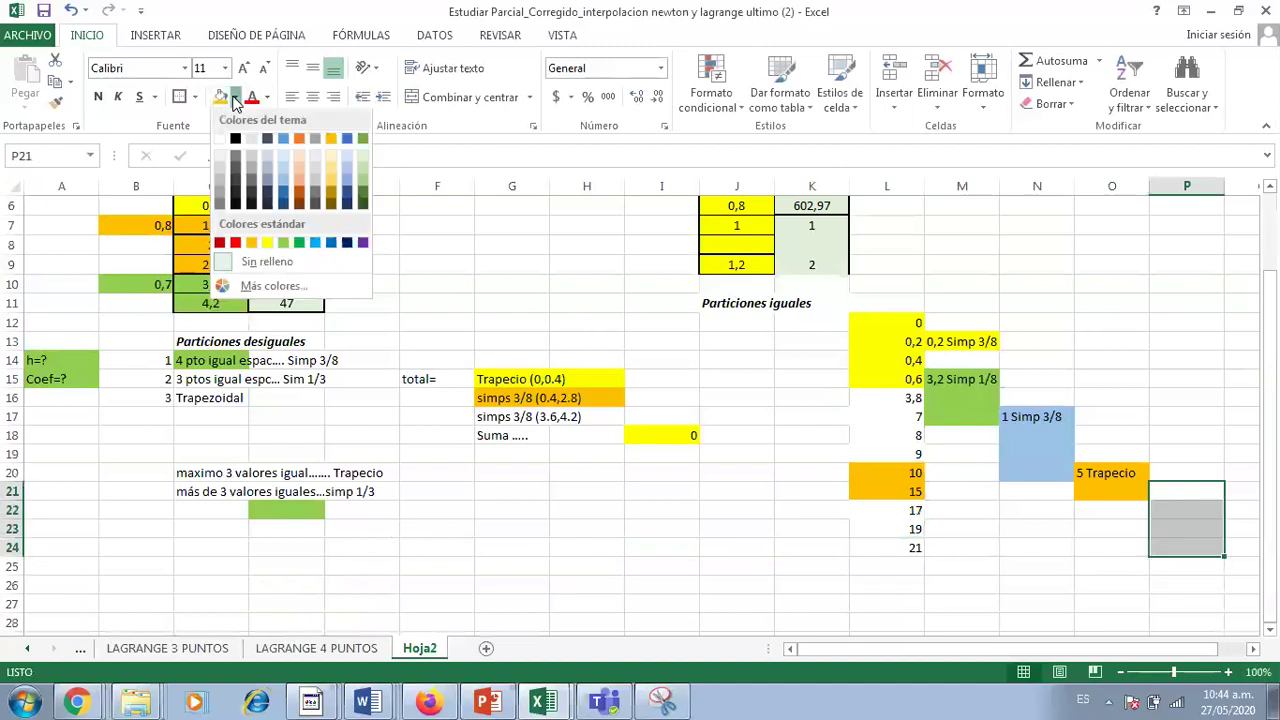
left_click(318, 243)
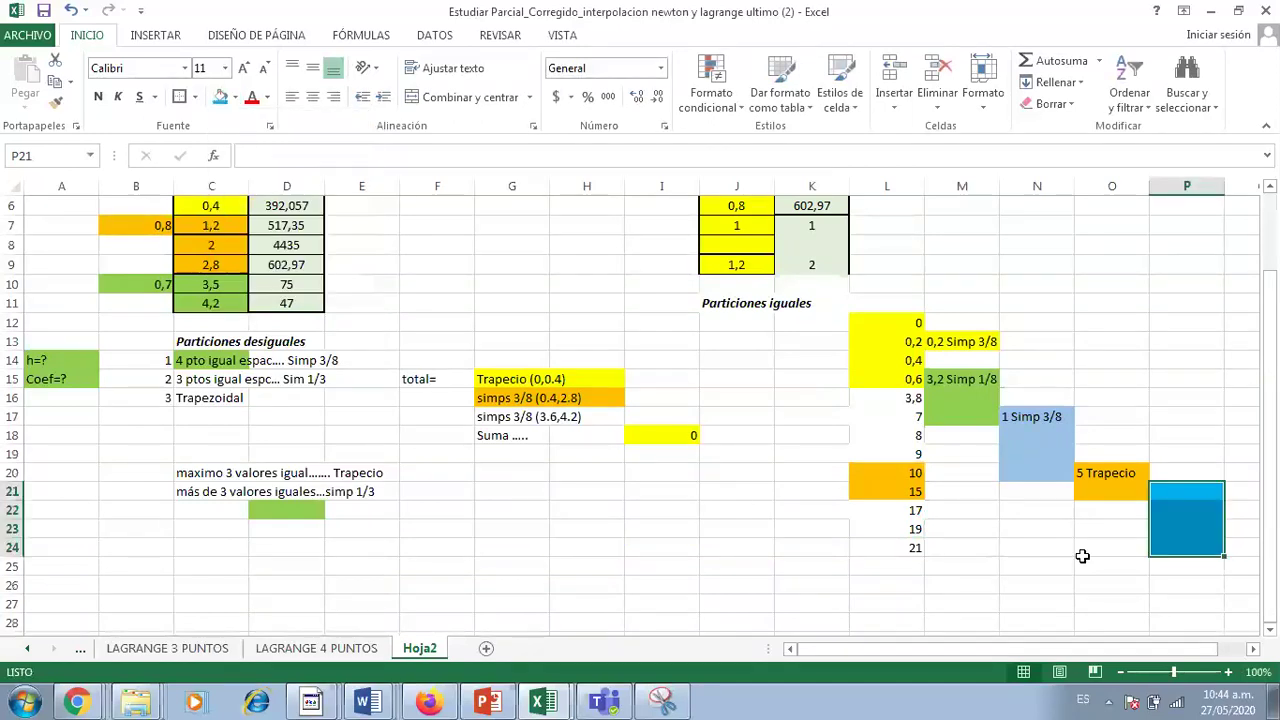
Label the light blue group in P21 with "2 Simp 3/8".
left_click(1176, 494)
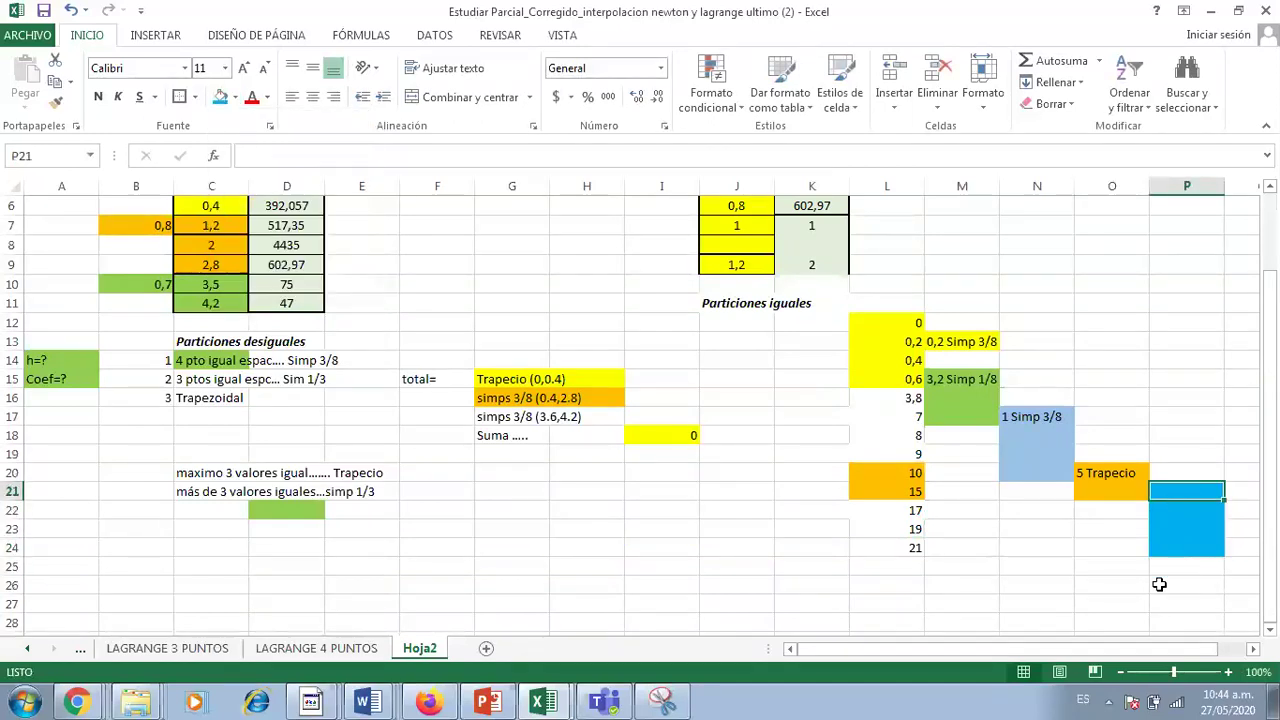
left_click(950, 518)
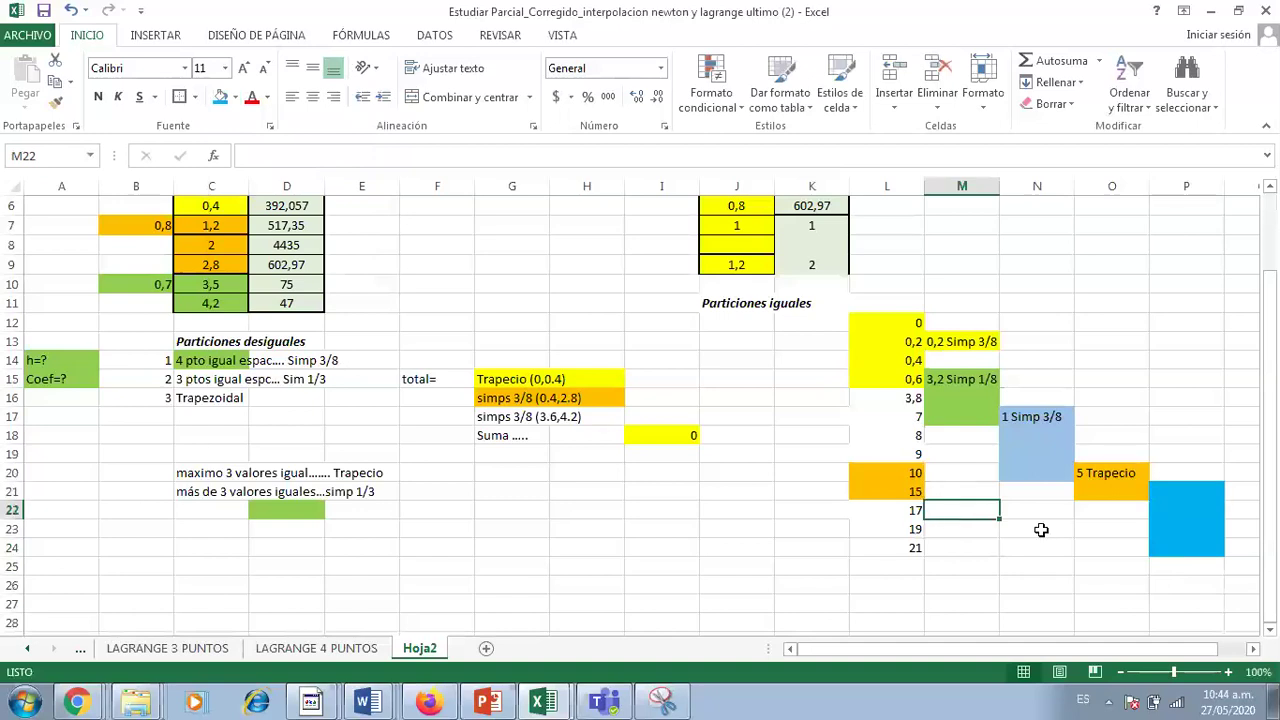
left_click(1165, 489)
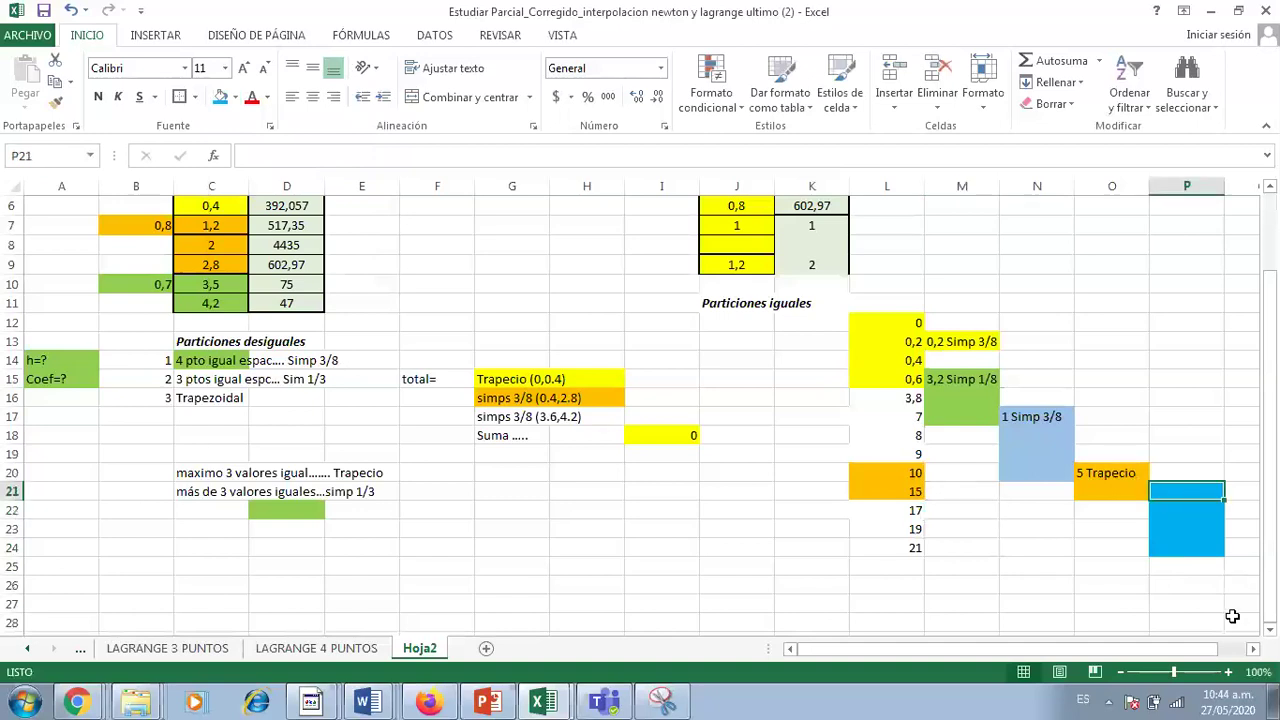
type("2")
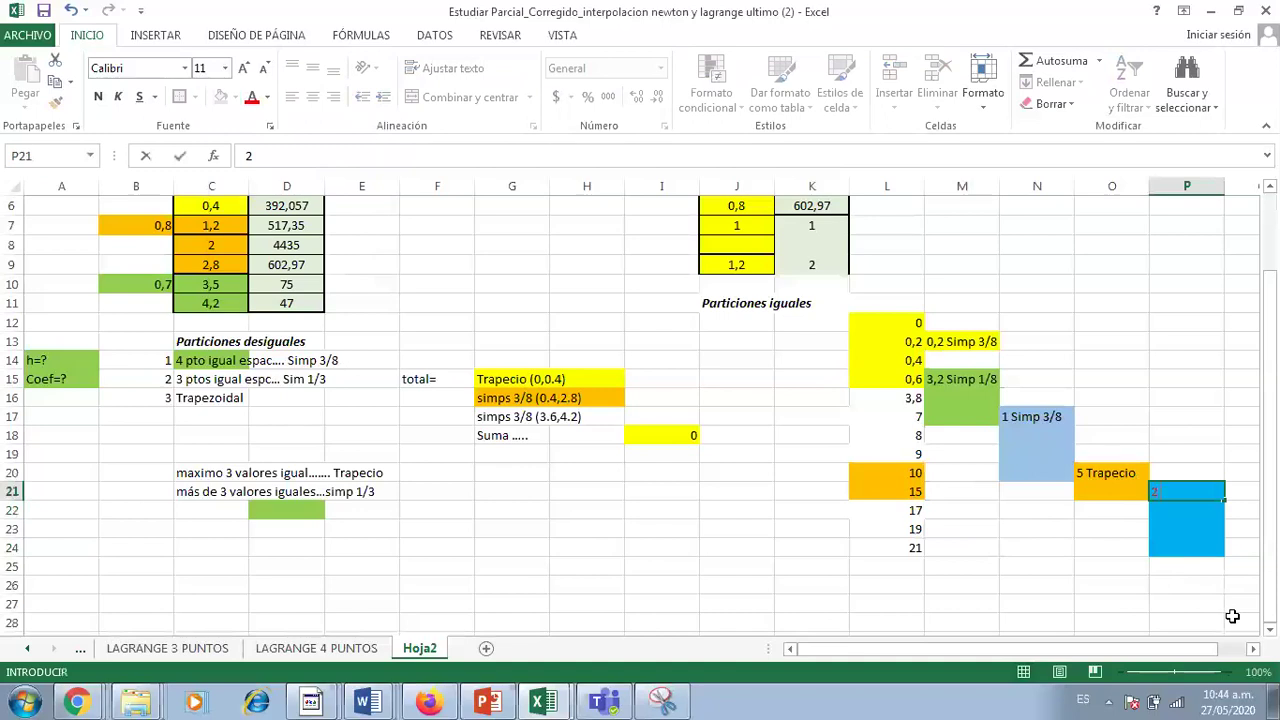
type(" Simp 3/8")
key("Return")
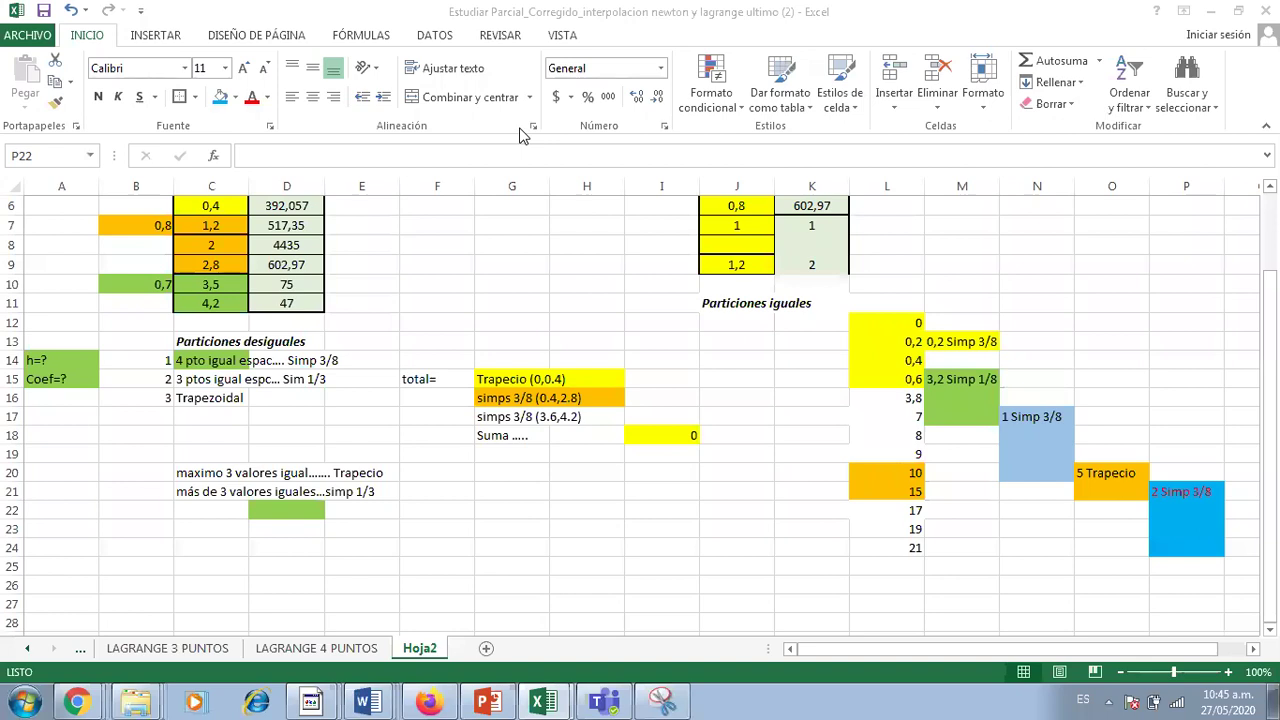
Enter the label "Total" in L25, below the last point of the list.
left_click(886, 565)
type("Total")
key("Tab")
key("Tab")
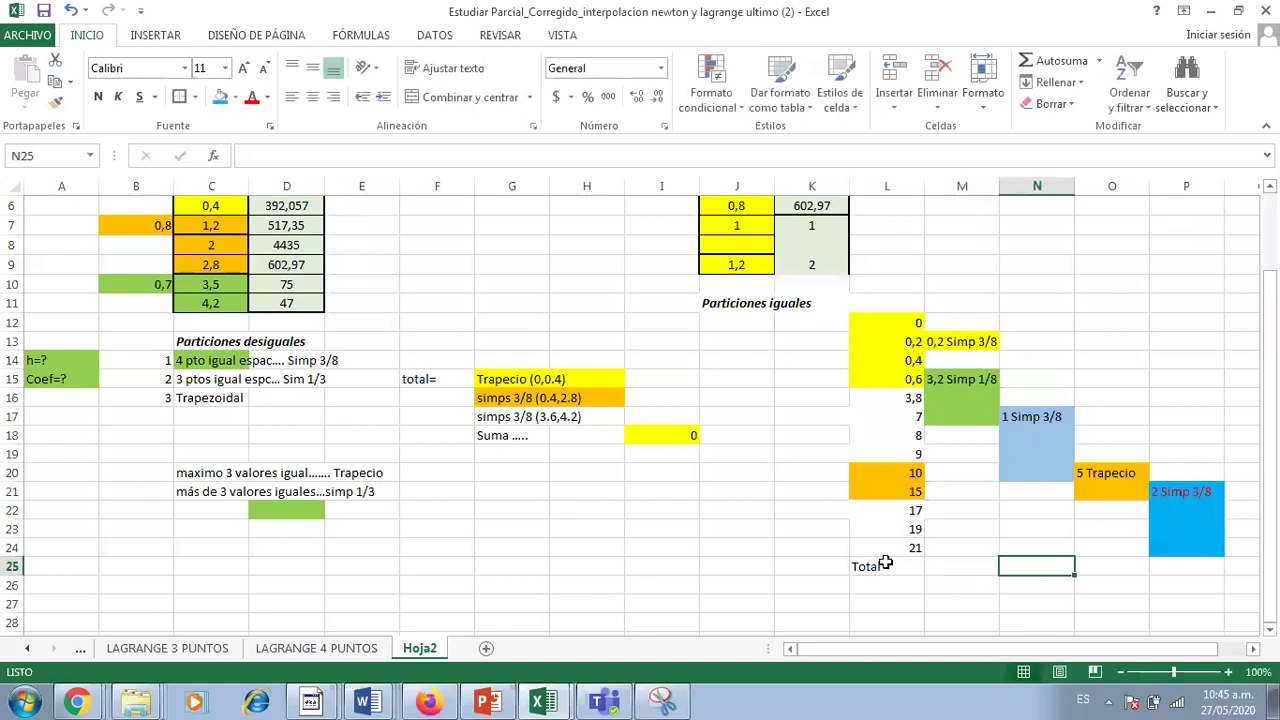
Enter 45 in Q13 as the example result for the yellow group from 0 to 0,6.
left_click(906, 318)
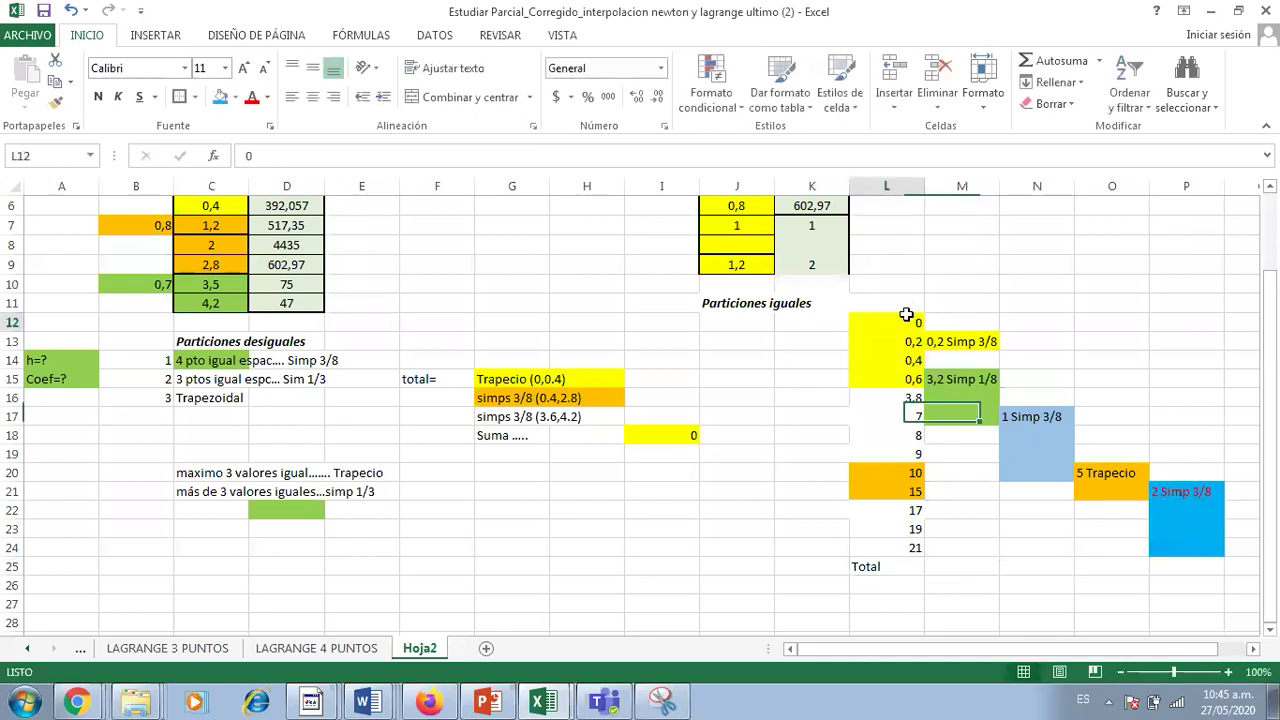
left_click(902, 376)
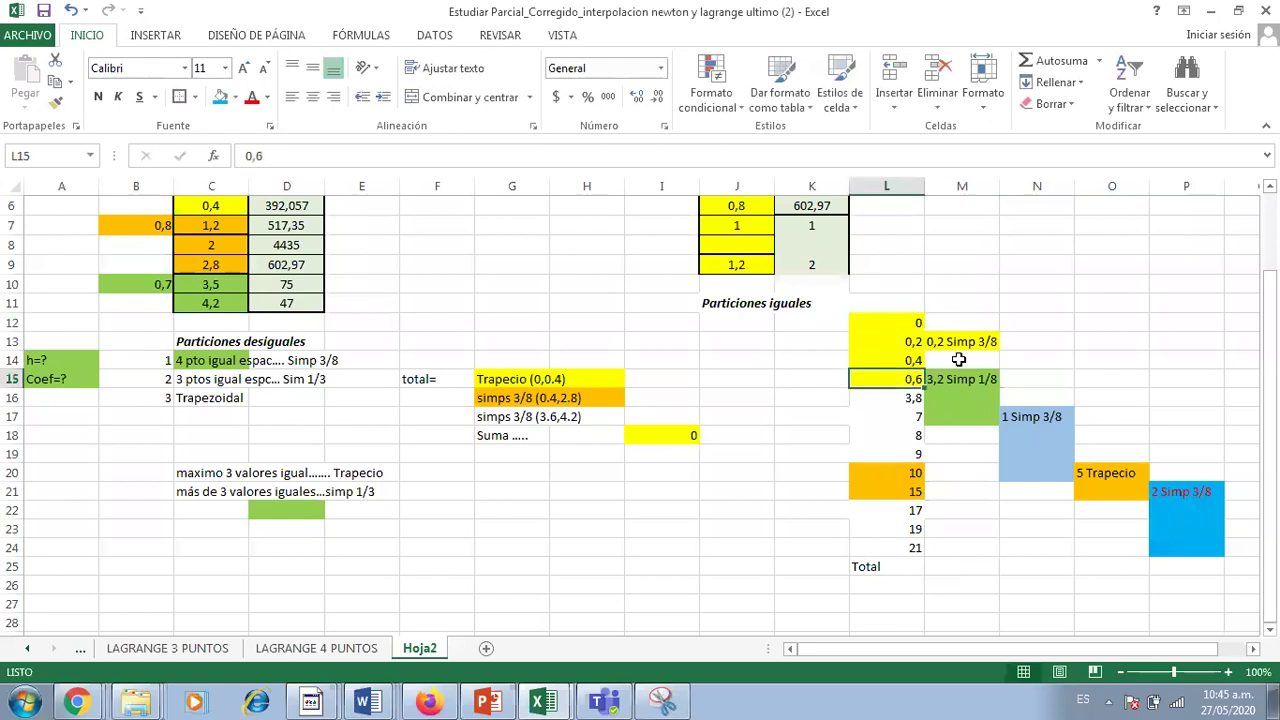
left_click(1243, 342)
scroll(1163, 650, "right", 1)
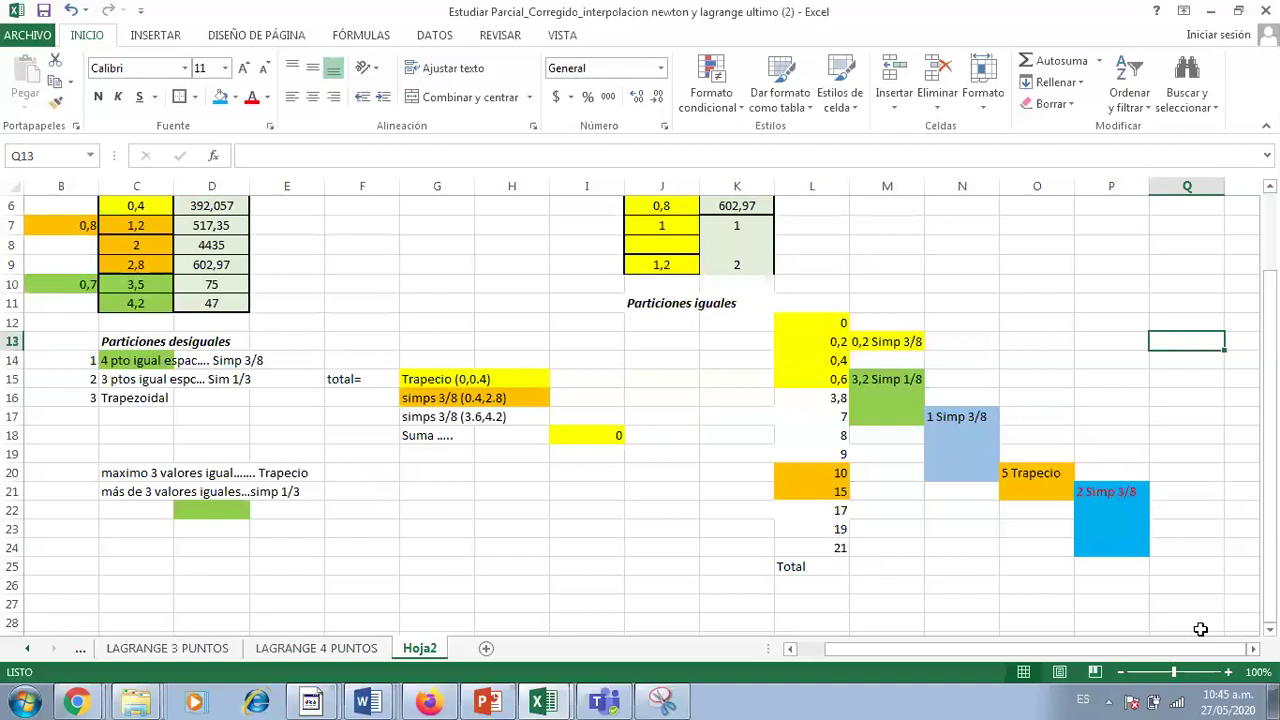
type("45")
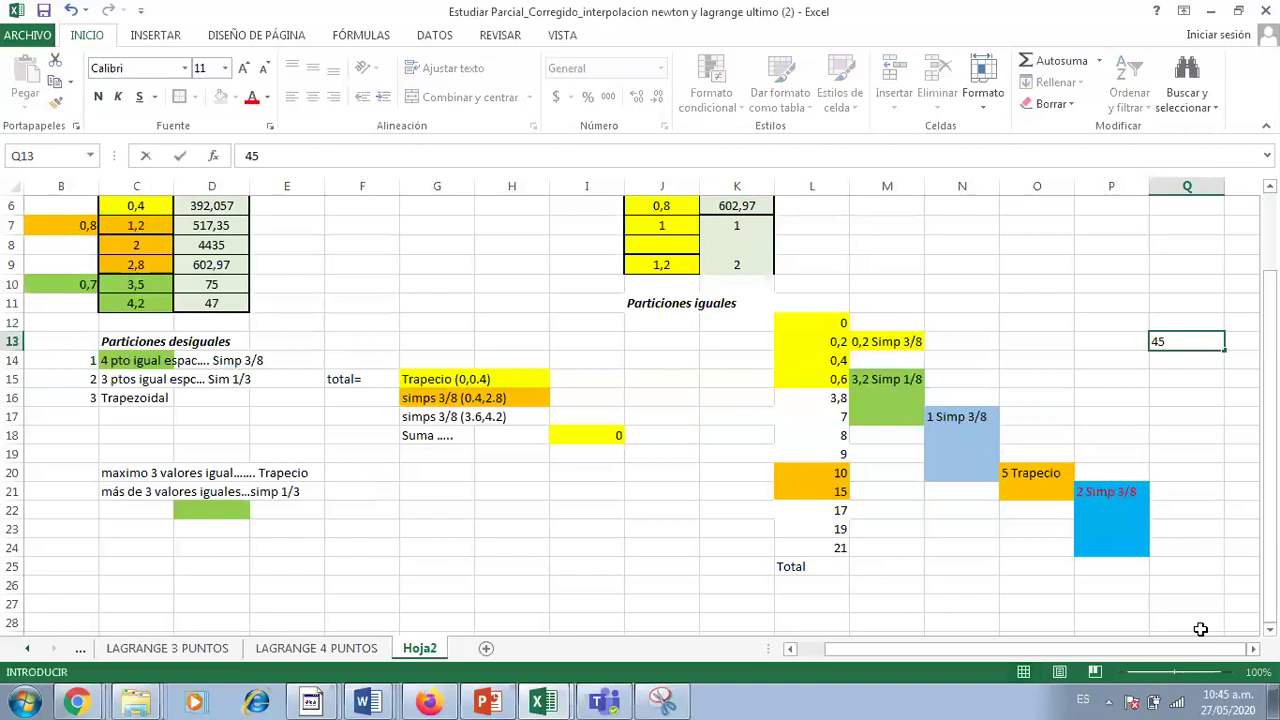
key("Return")
Enter 10 in Q15 as the example result for the green group from 0,6 to 7.
left_click(838, 378)
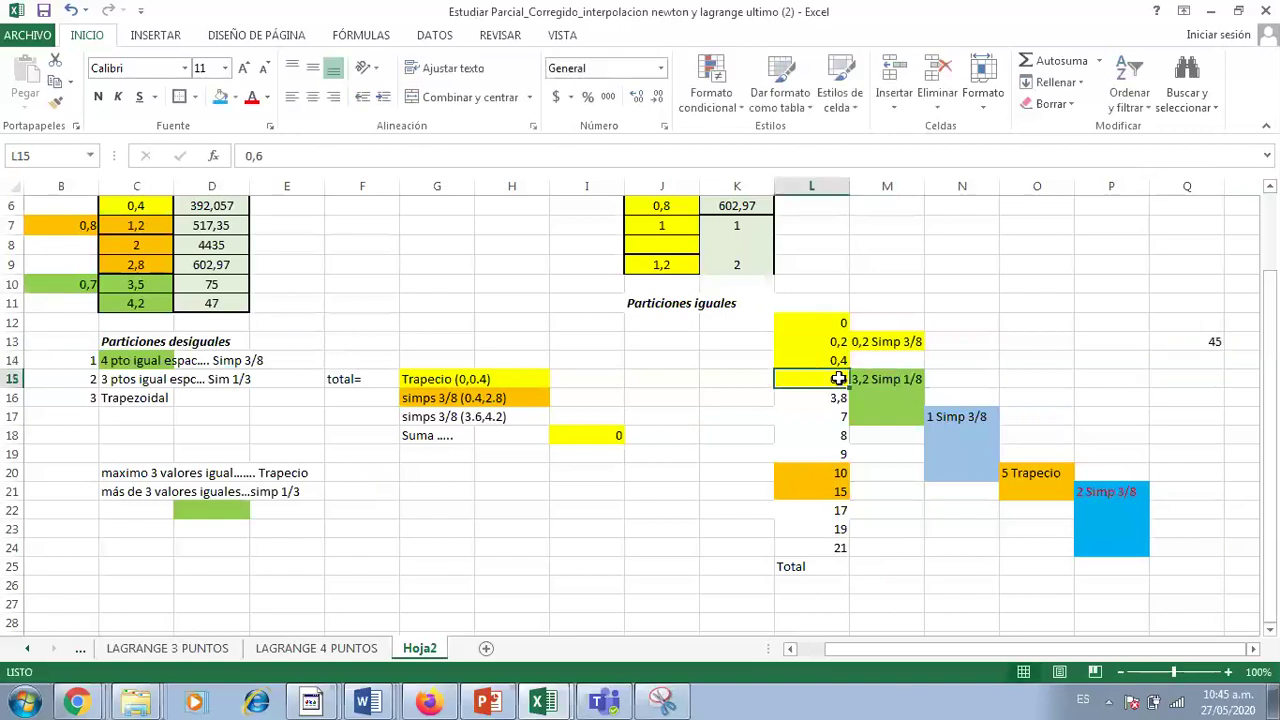
left_click_drag(838, 378, 838, 416)
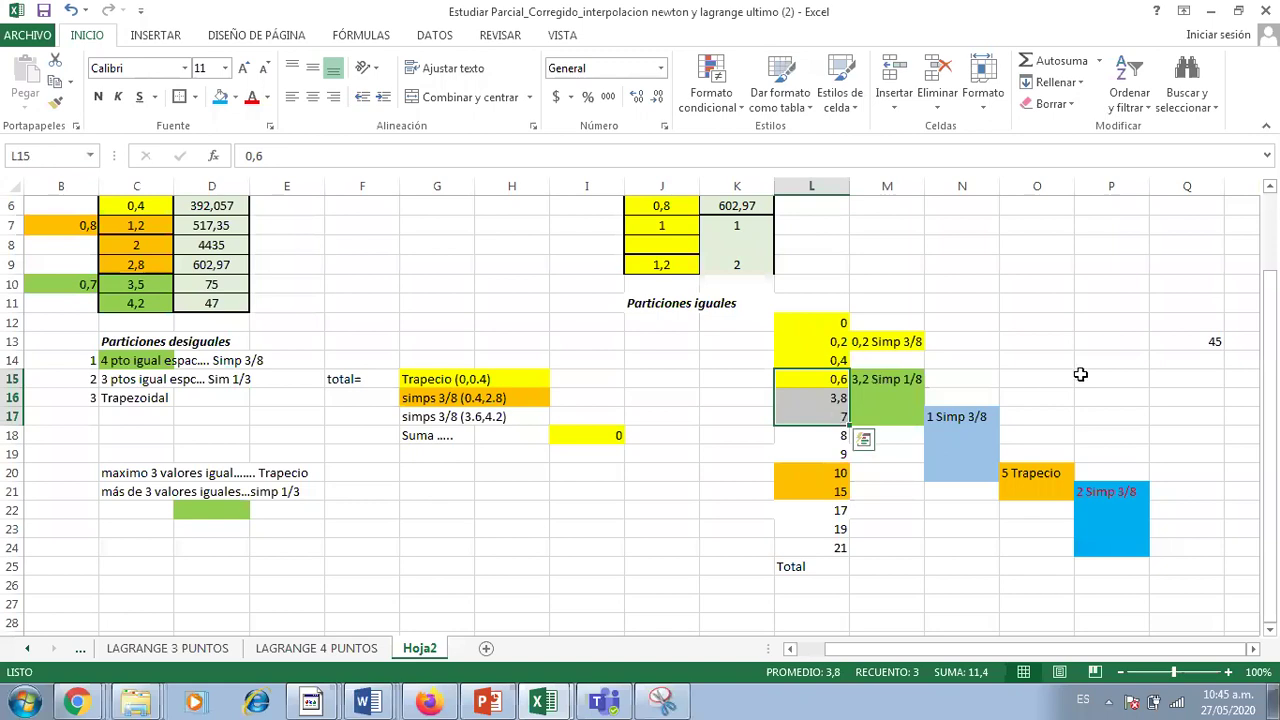
left_click(1178, 378)
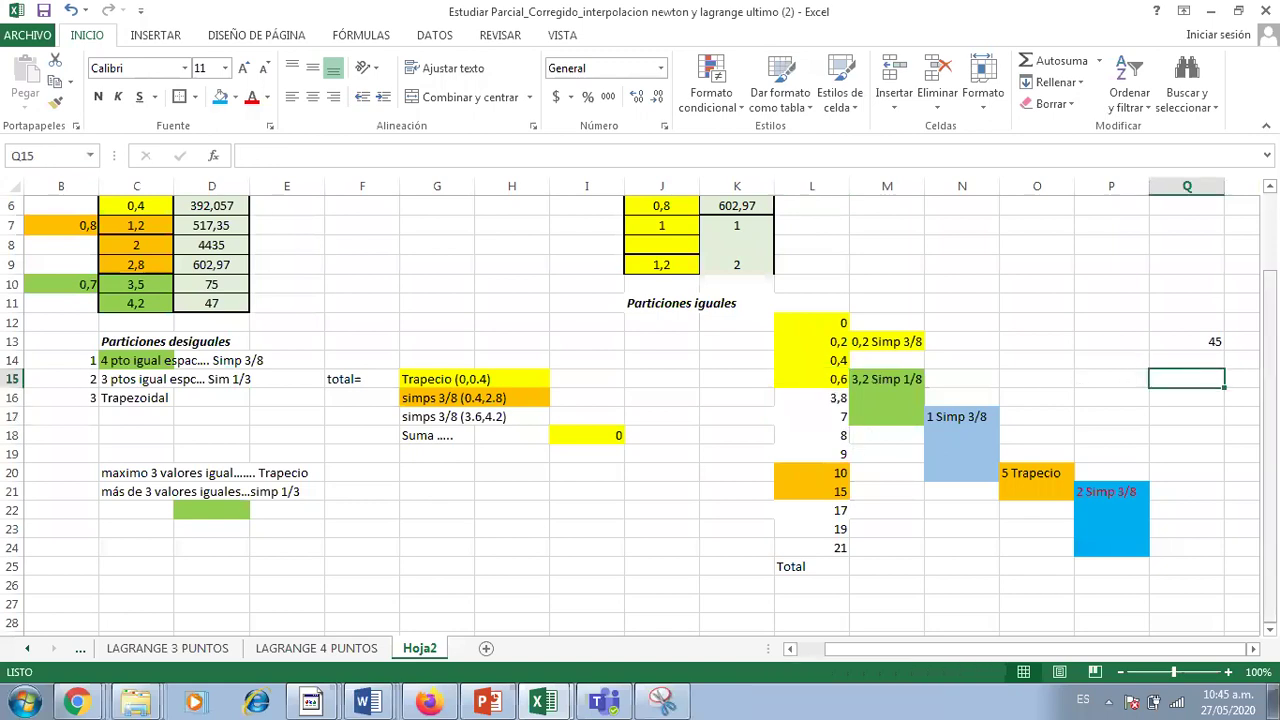
type("10")
left_click(1138, 470)
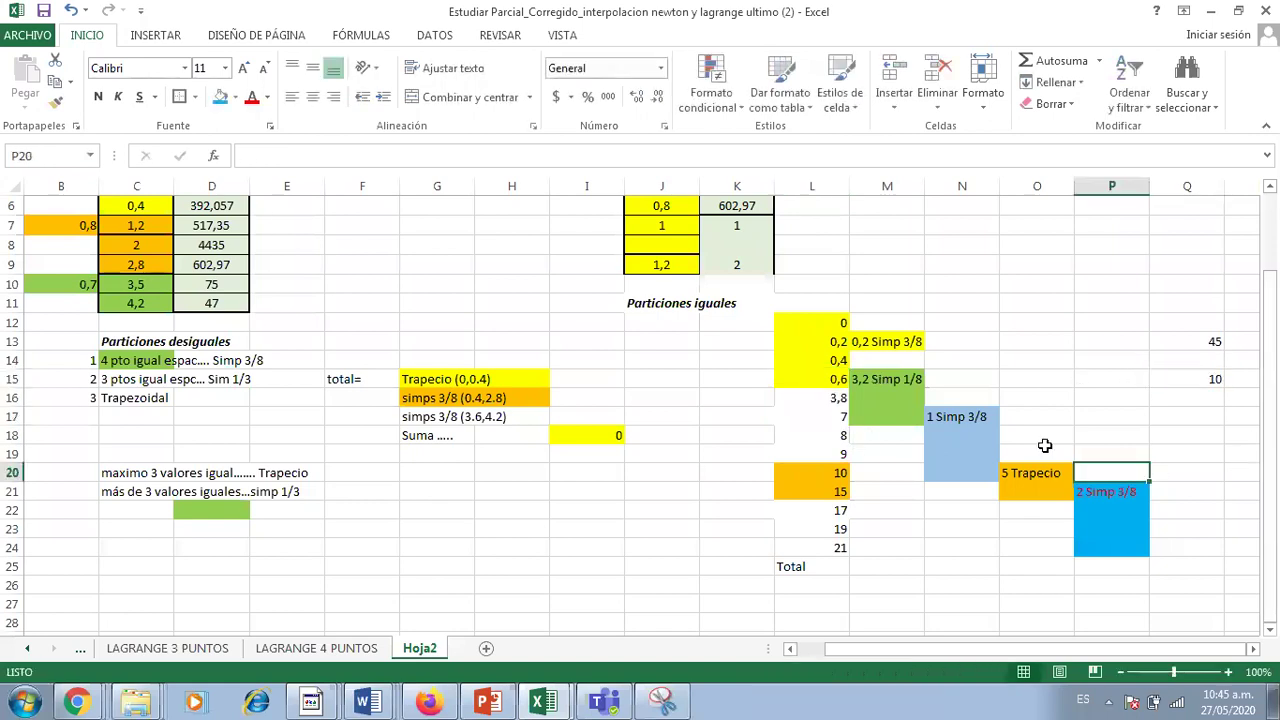
Enter 5 in Q17 as the example result for the blue group from 7 to 10.
left_click(826, 412)
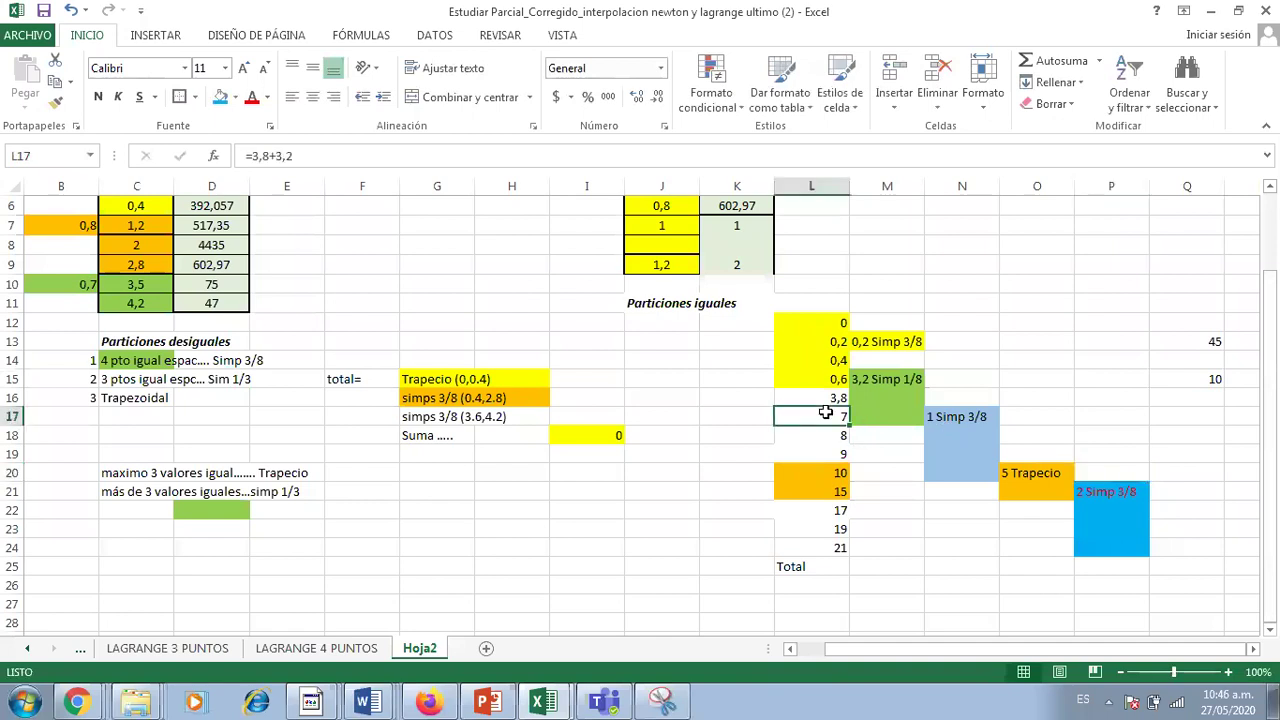
left_click(833, 456)
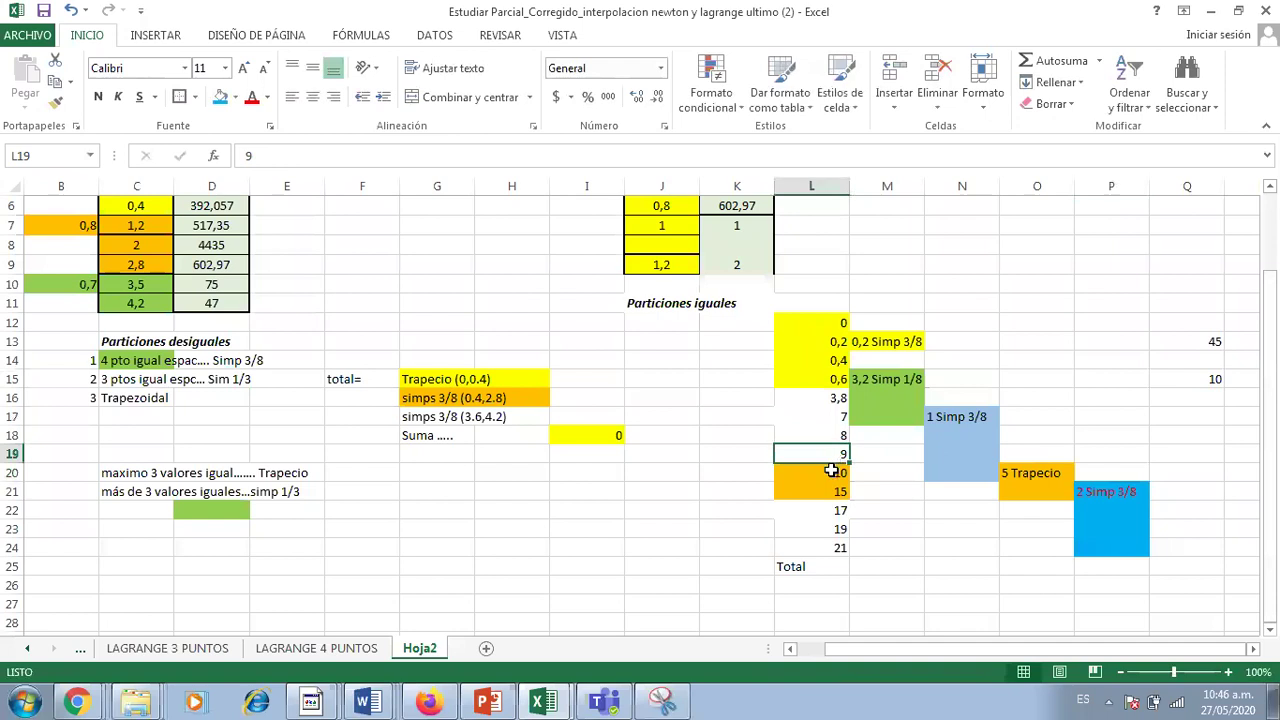
left_click_drag(831, 414, 823, 457)
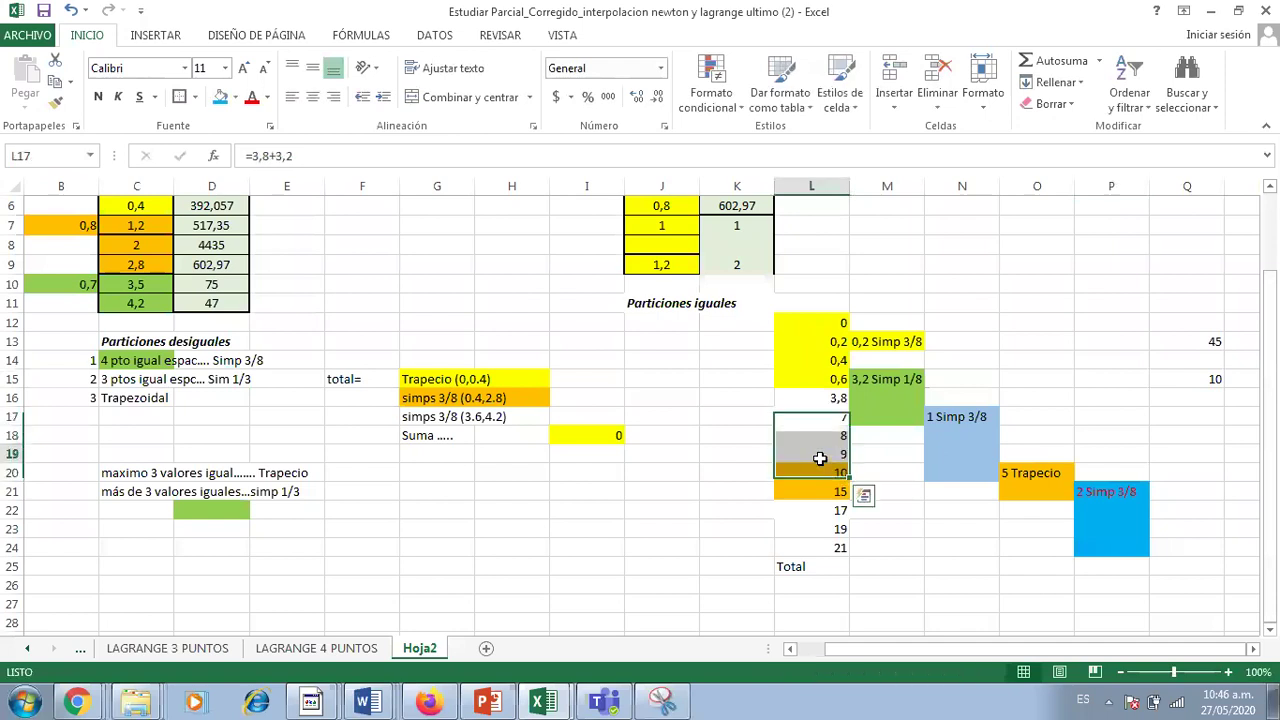
left_click(820, 472)
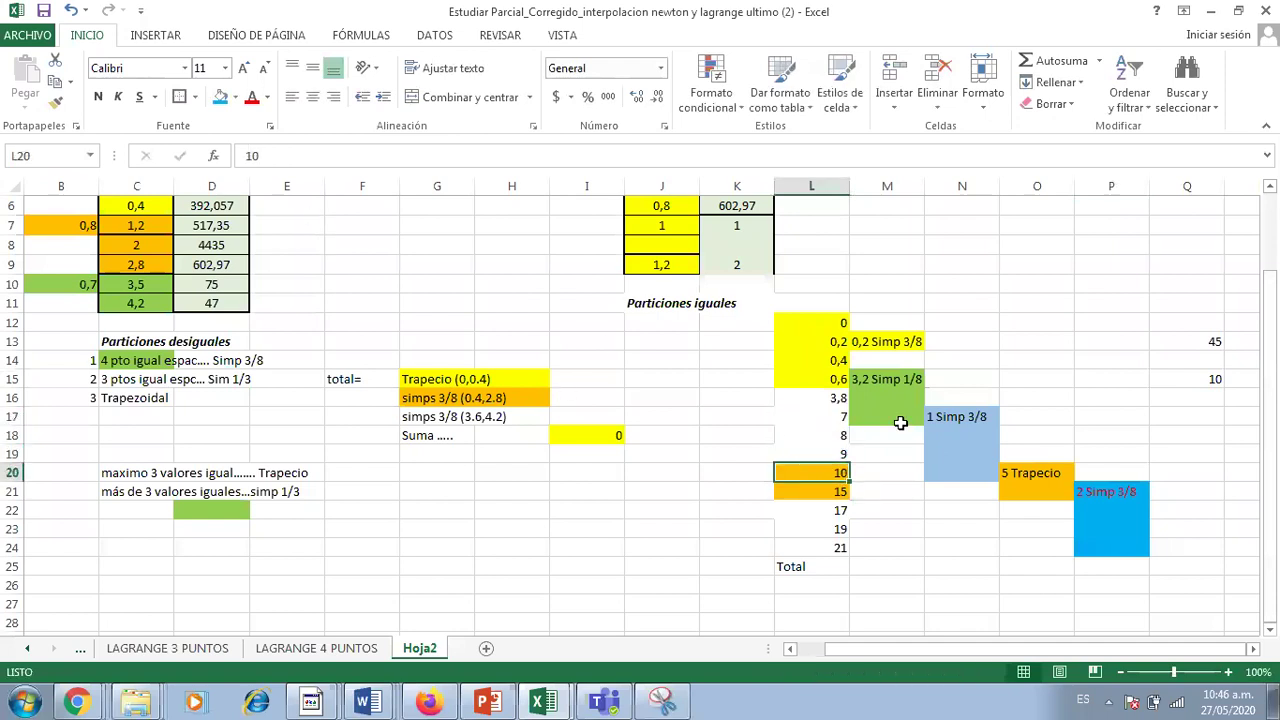
left_click(1200, 418)
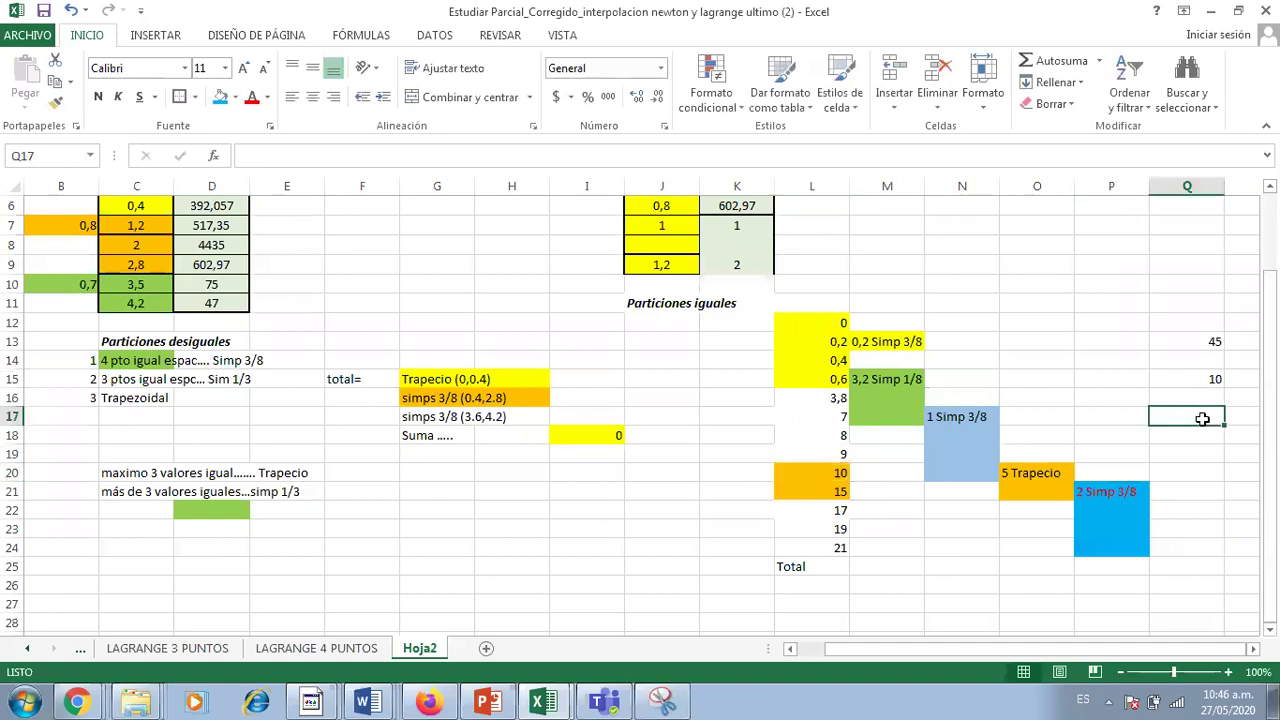
type("5")
key("Return")
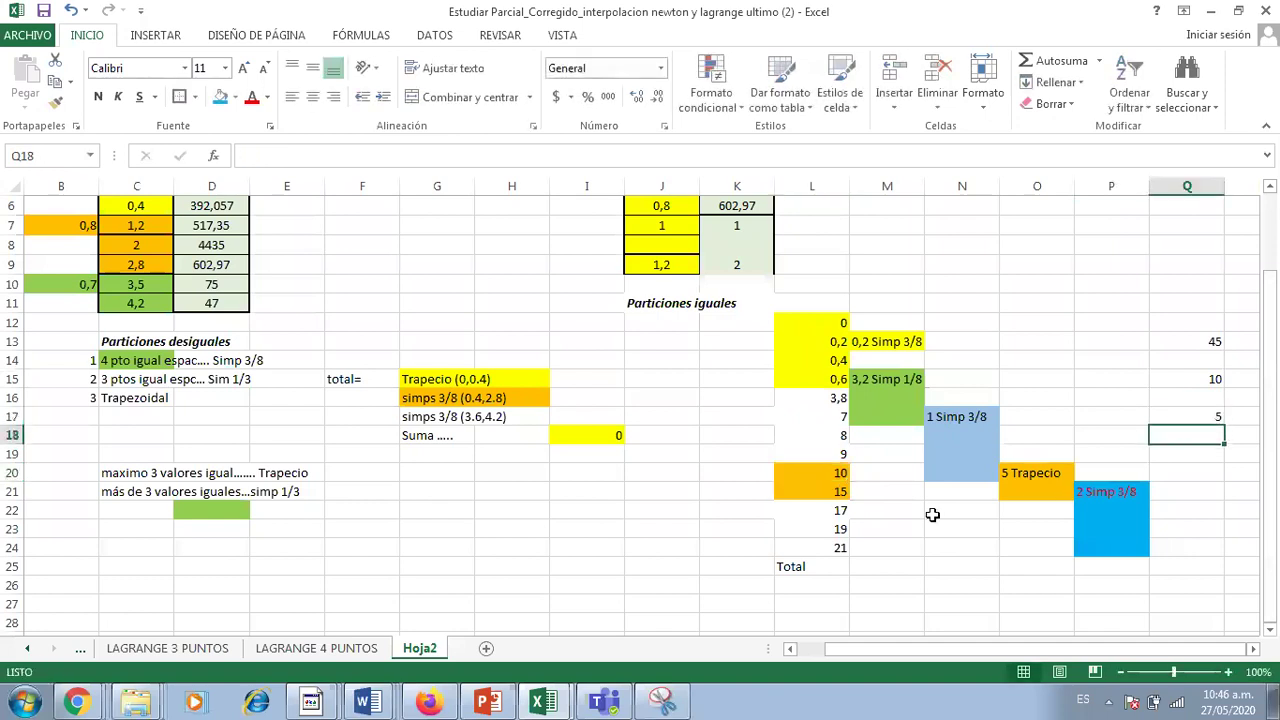
Enter 12 in Q20 as the example result for the trapezoidal interval from 10 to 15.
left_click_drag(829, 474, 822, 490)
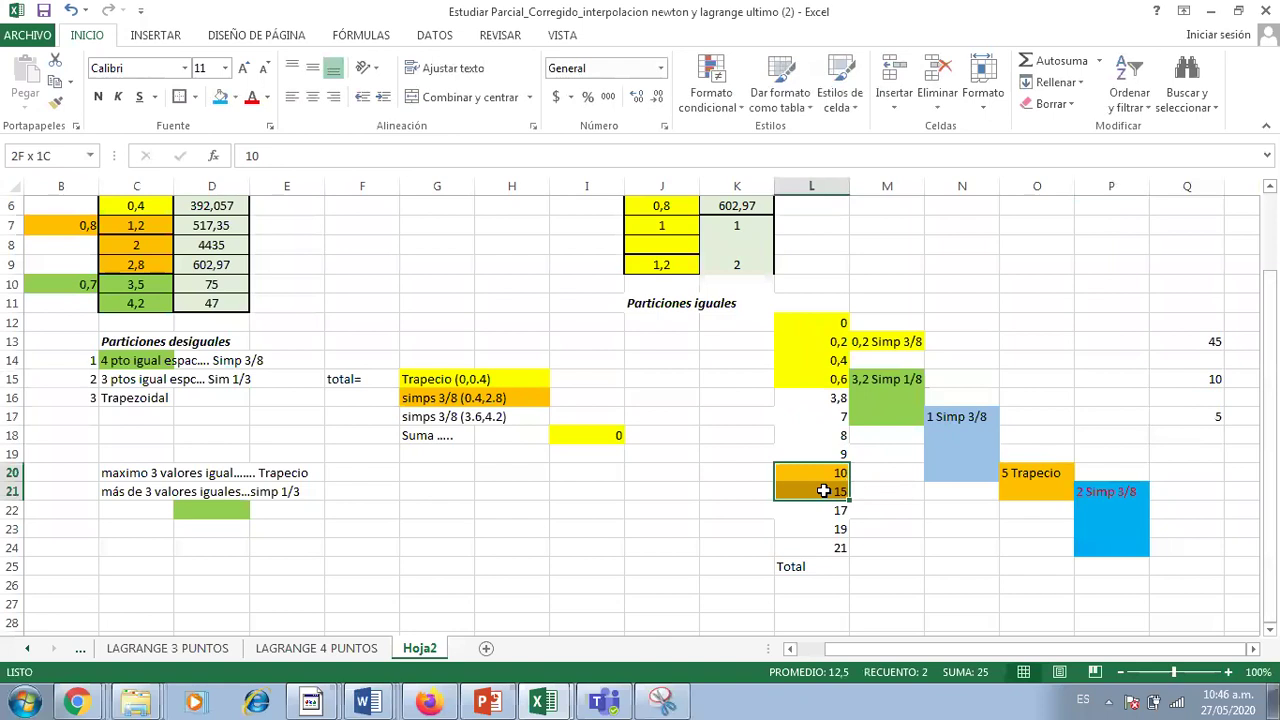
left_click(1215, 468)
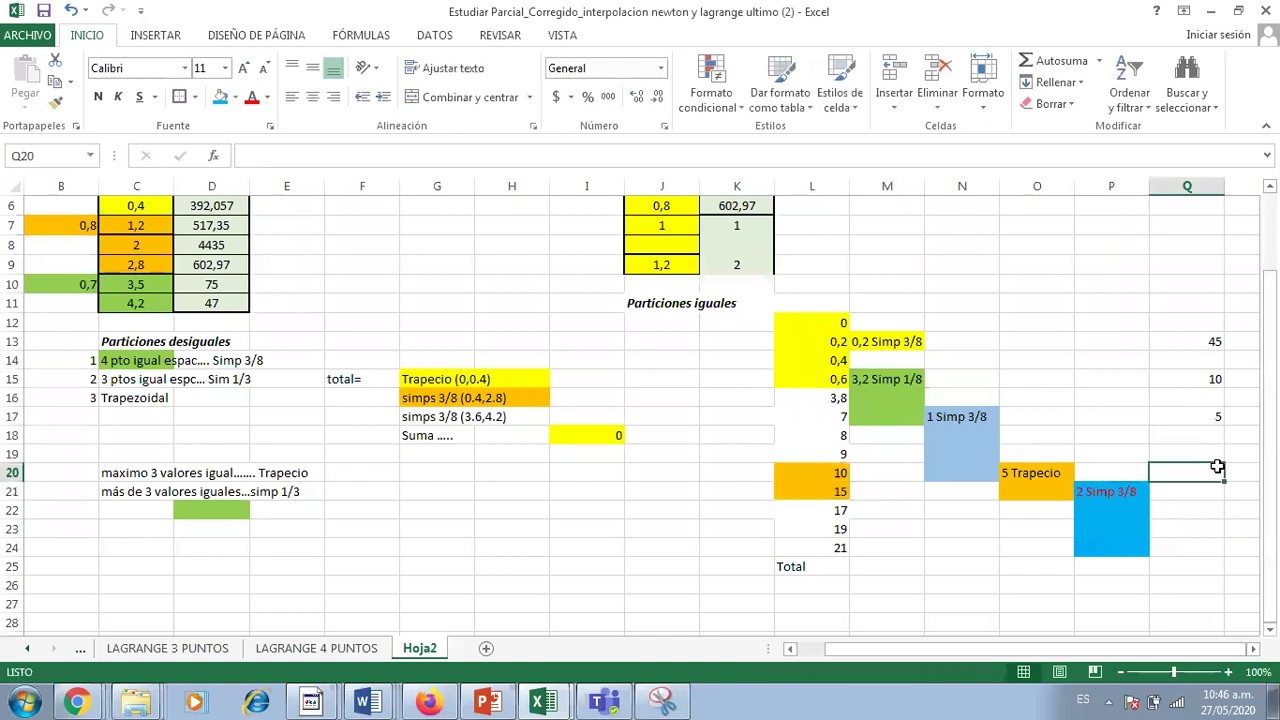
type("12")
key("Return")
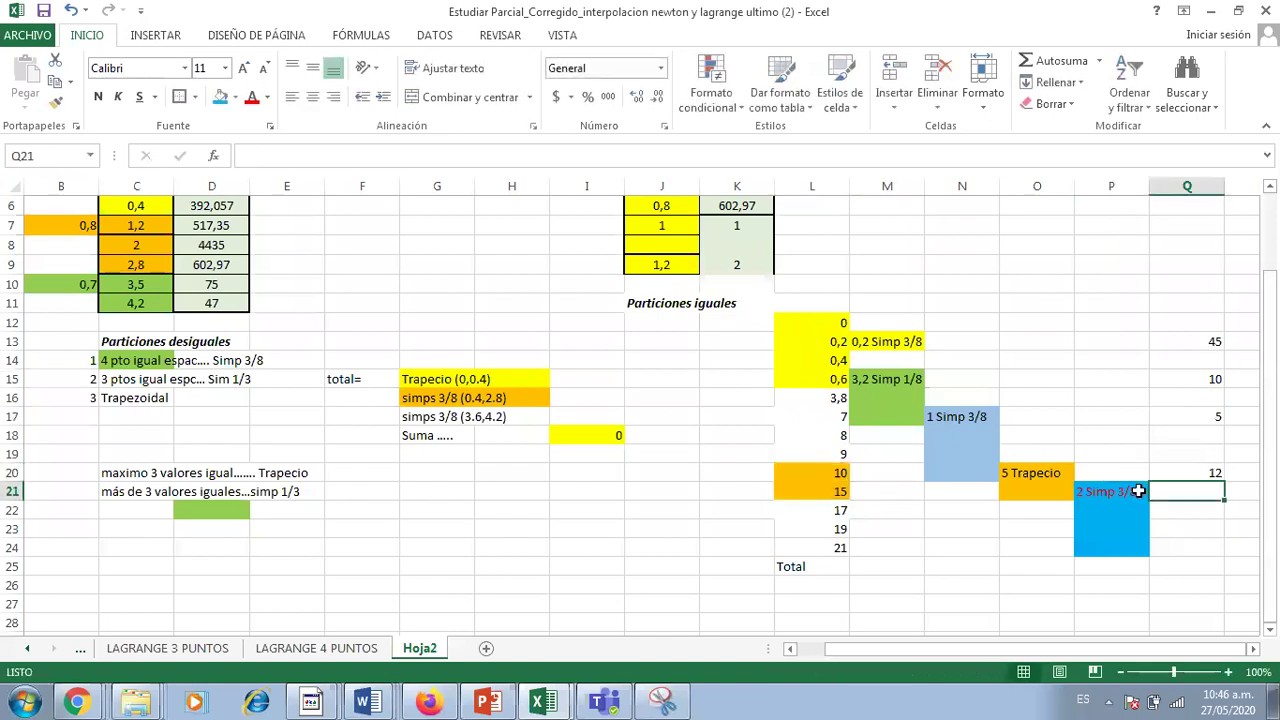
Enter 9 in Q21 as the example result for the bright blue group from 15 to 21.
left_click_drag(829, 491, 829, 545)
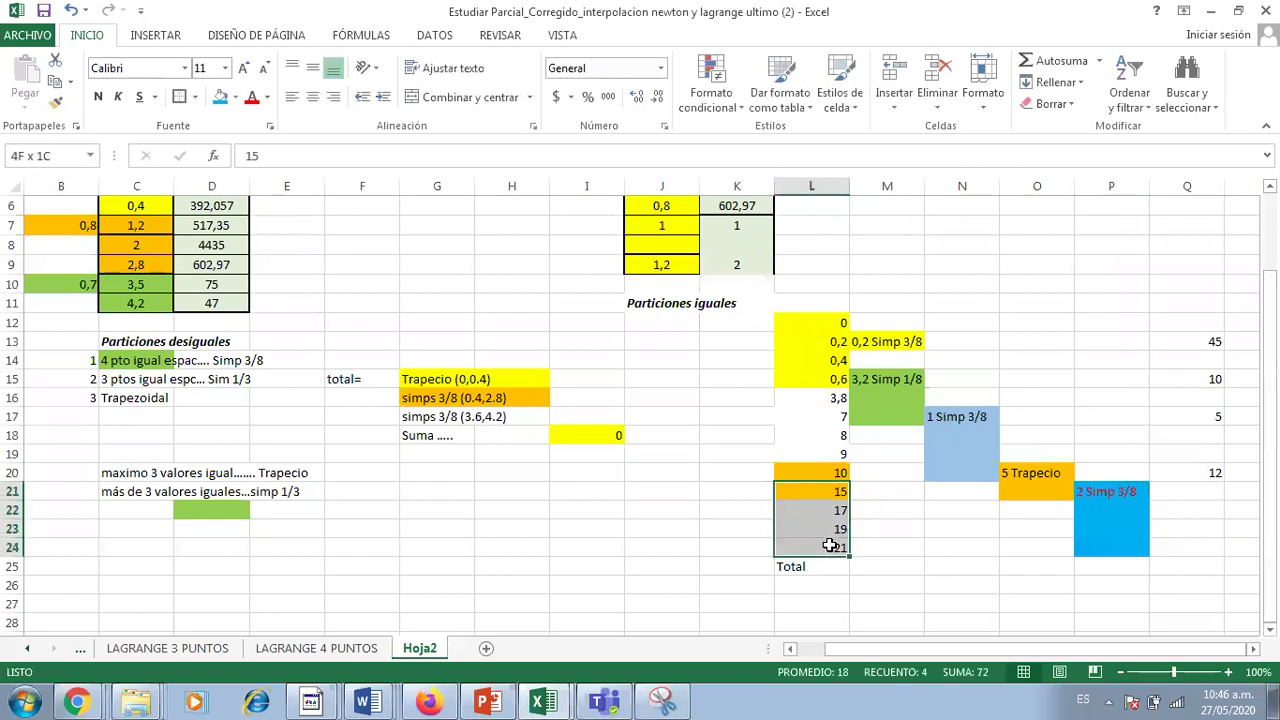
left_click(1221, 494)
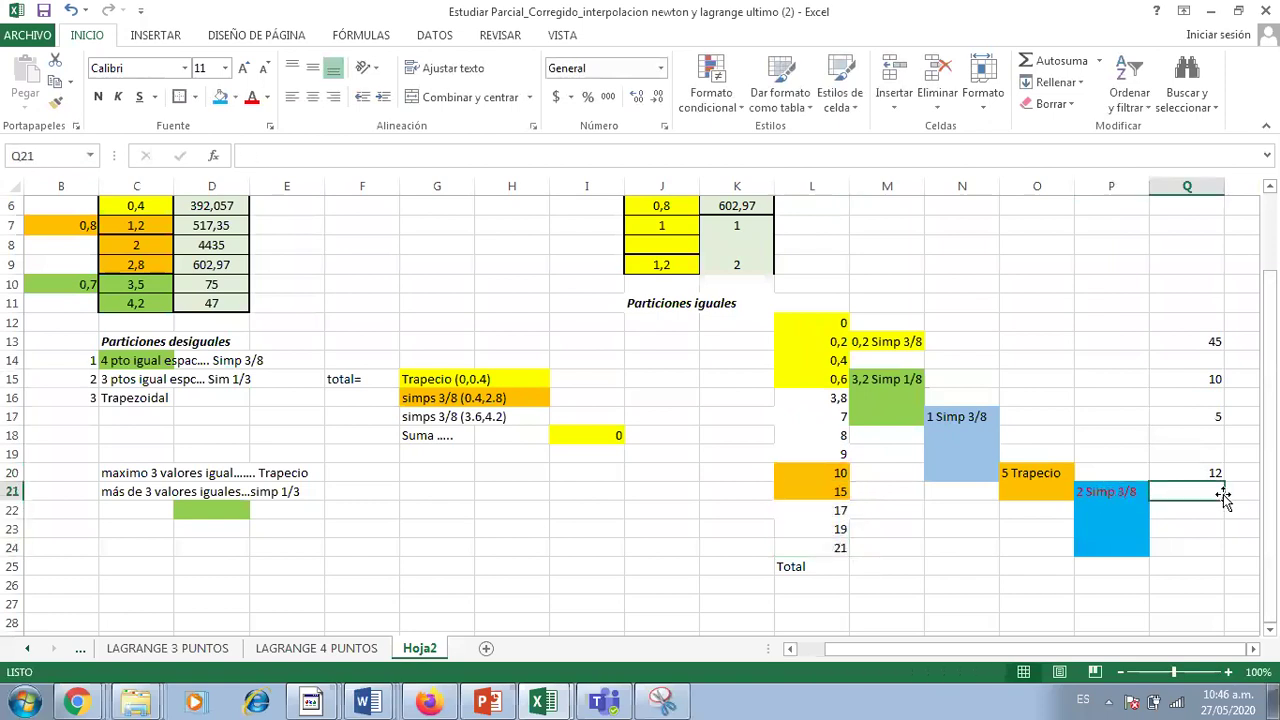
type("9")
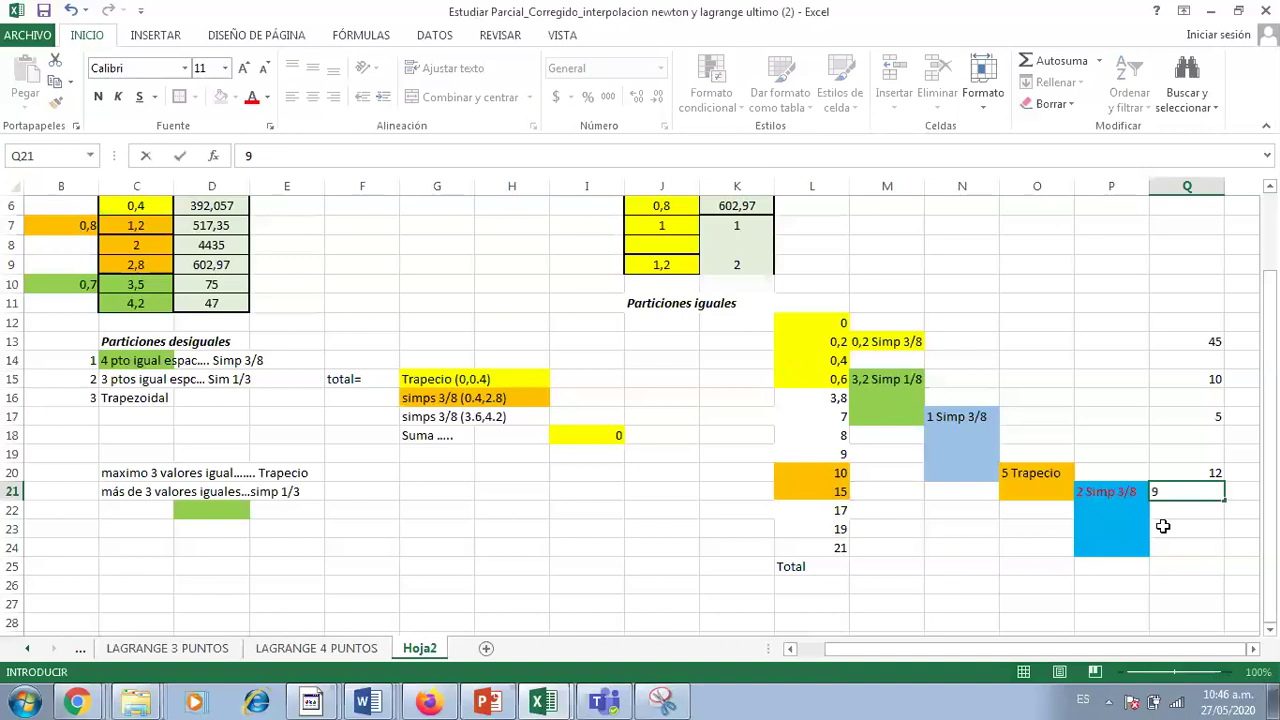
Total the example group results in Q25 with the formula =SUMA(Q13:Q24).
left_click(1170, 560)
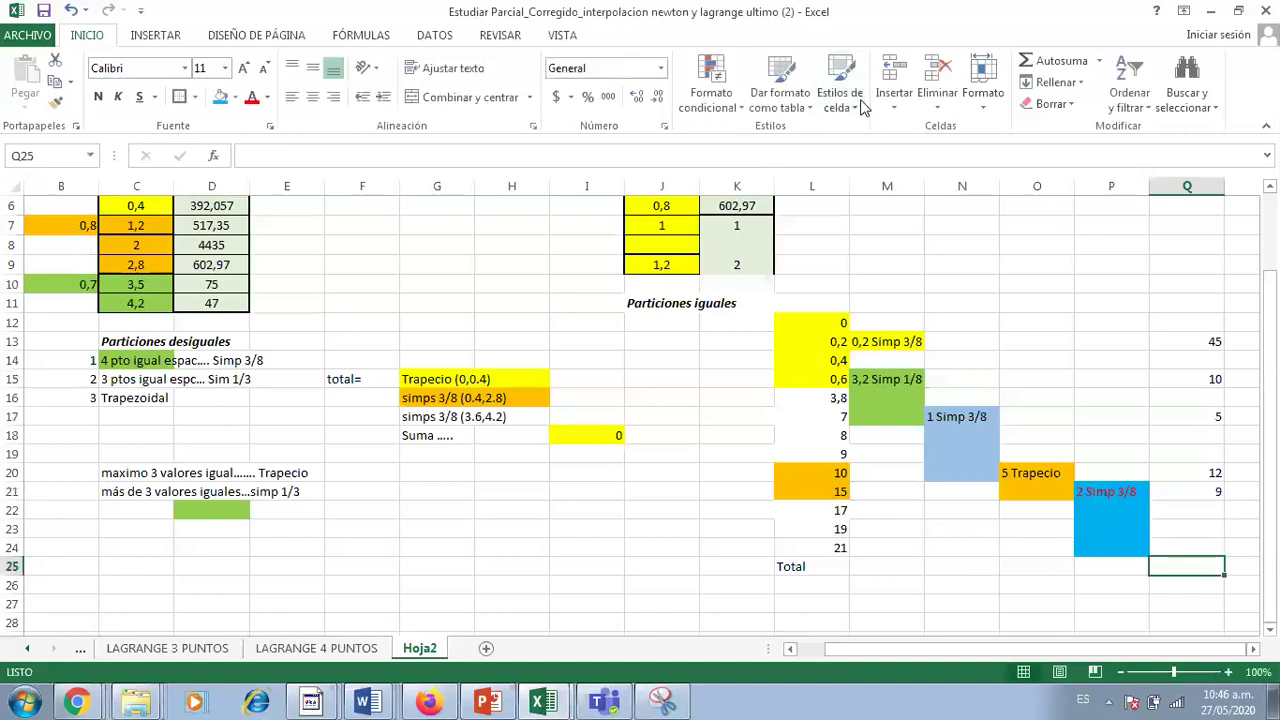
left_click(1052, 60)
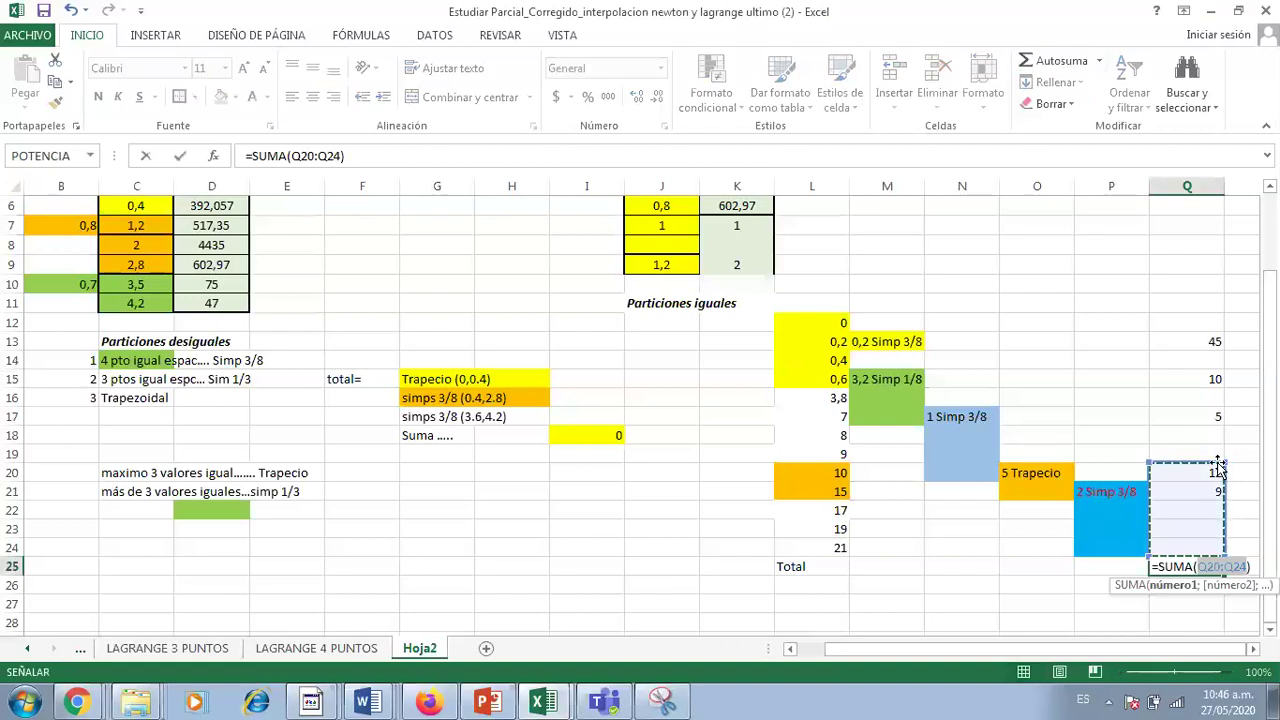
left_click(1205, 470)
left_click(1191, 341)
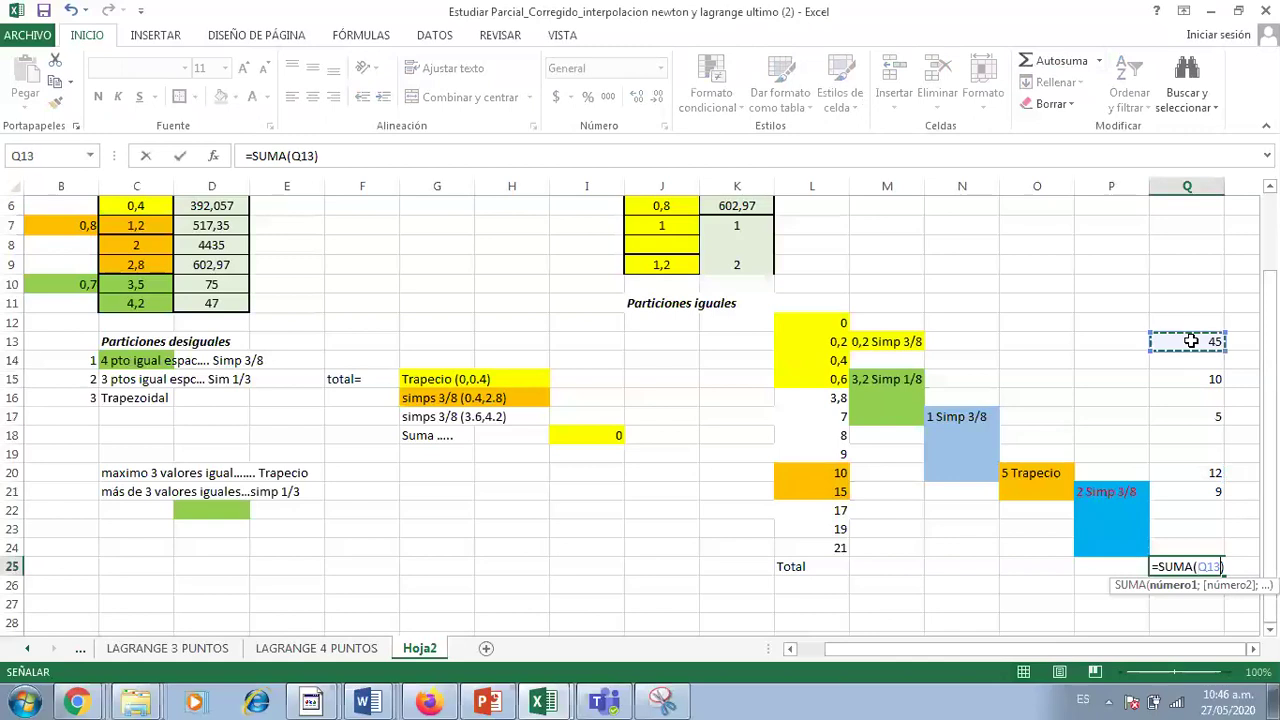
double_click(1209, 566)
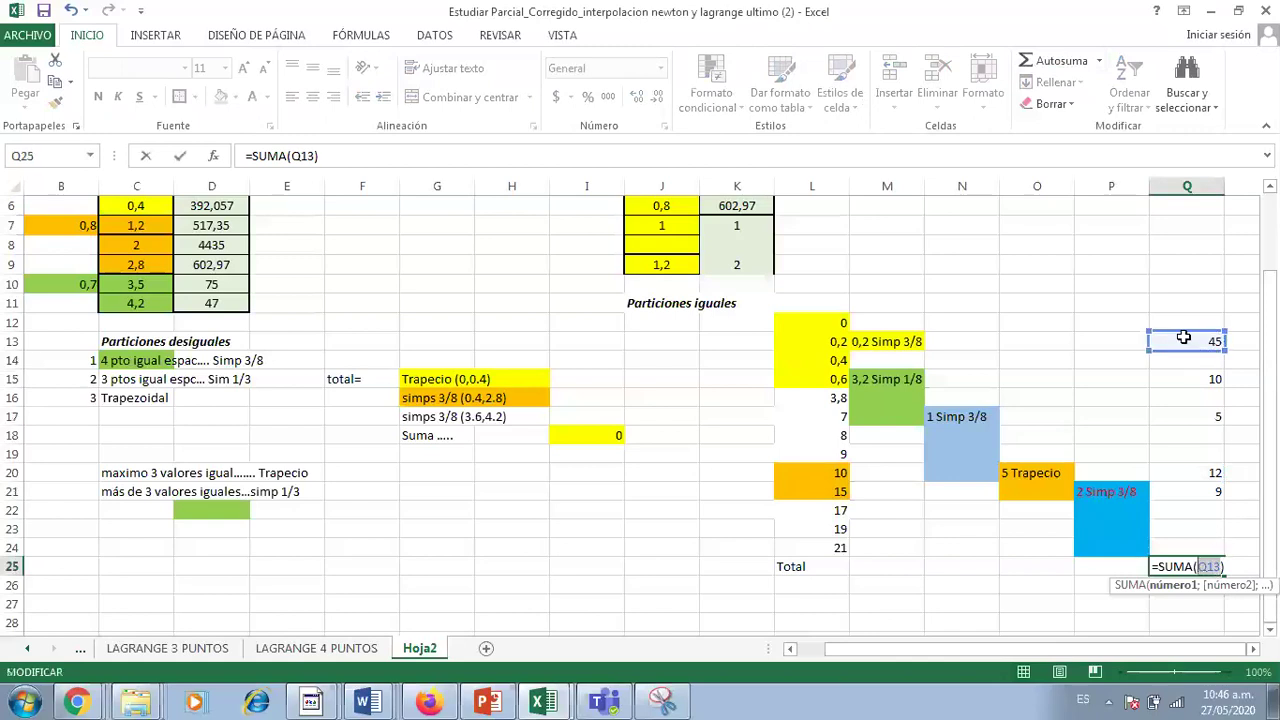
left_click_drag(1189, 518, 1194, 541)
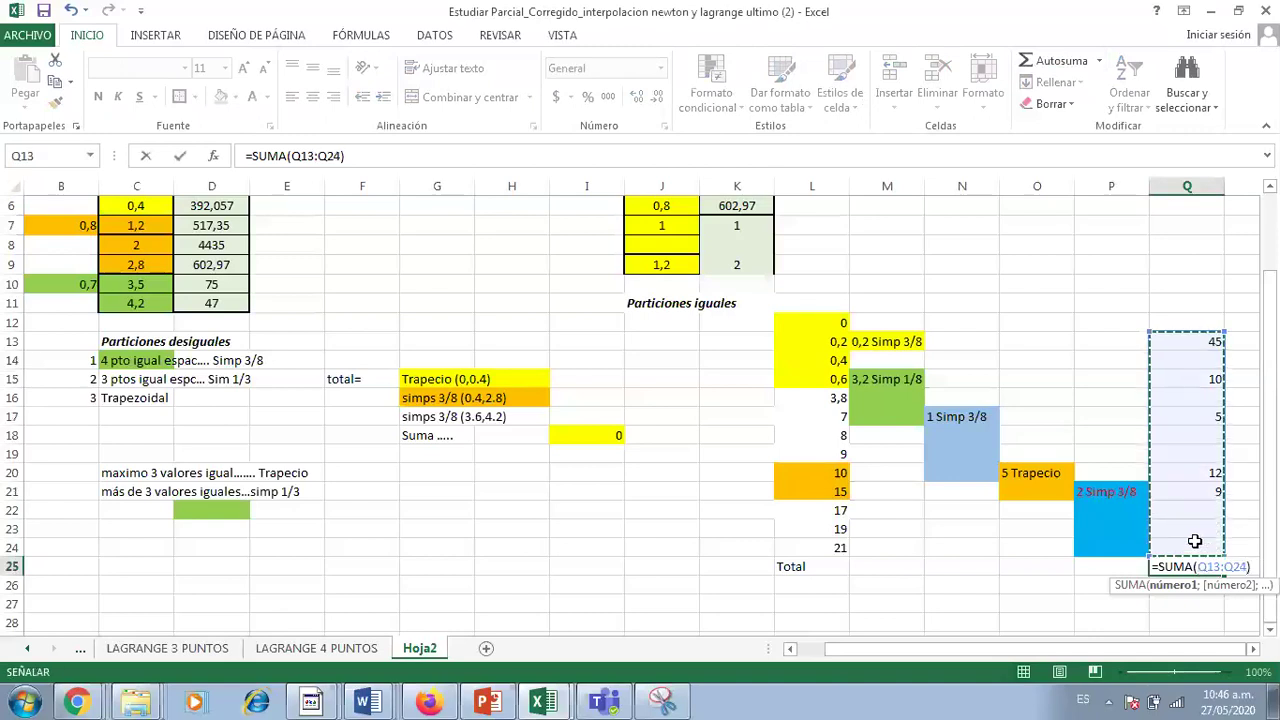
key("Return")
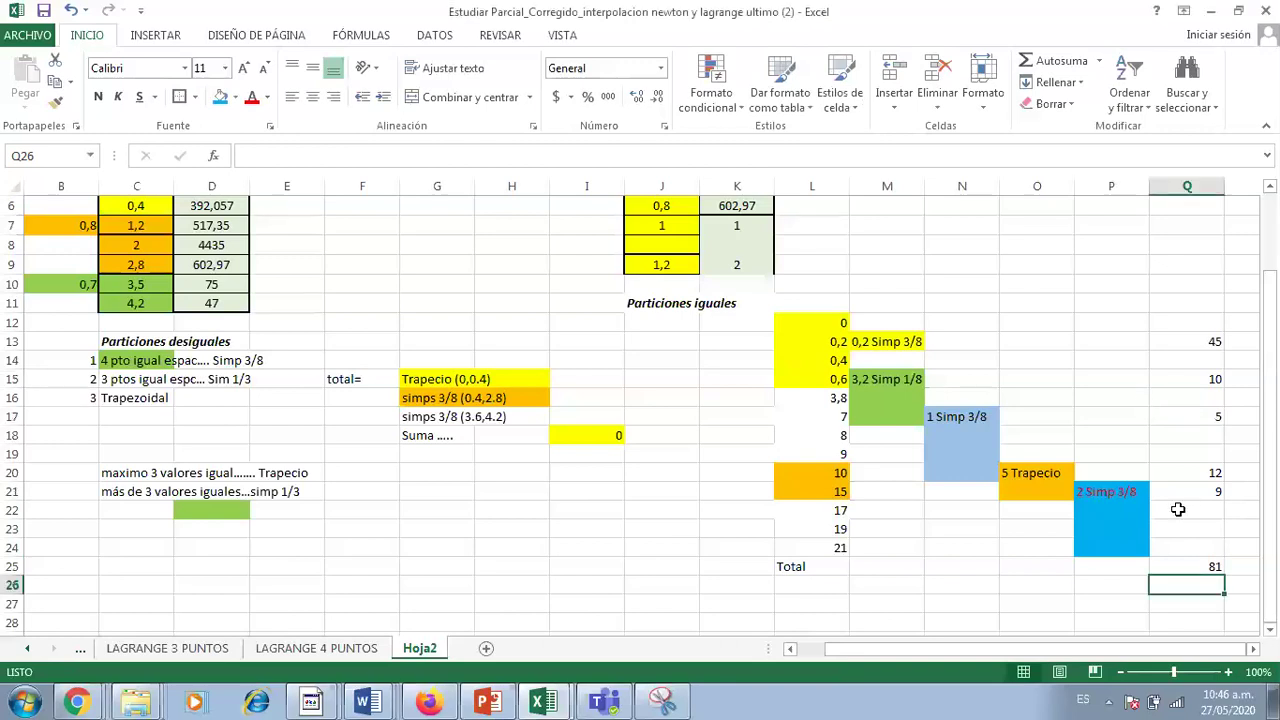
Fill the Total row from L25 to Q25 with bright blue.
left_click_drag(811, 566, 1214, 566)
left_click(221, 96)
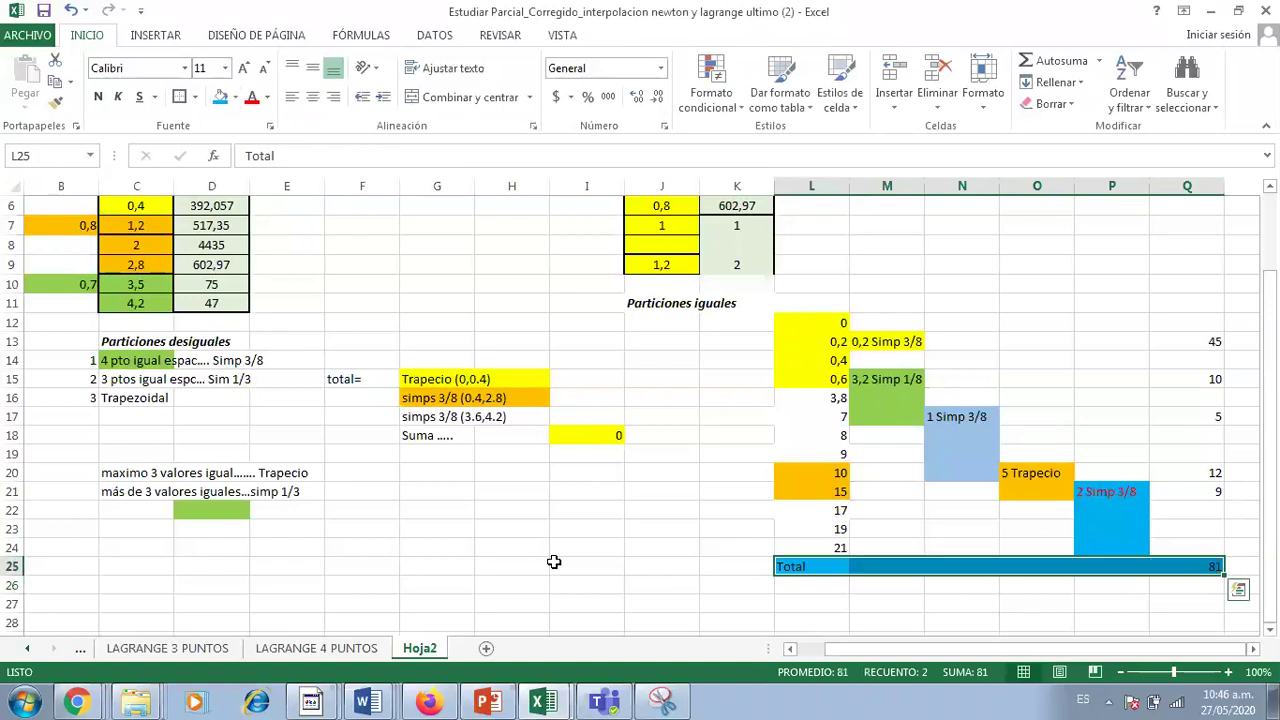
left_click(555, 563)
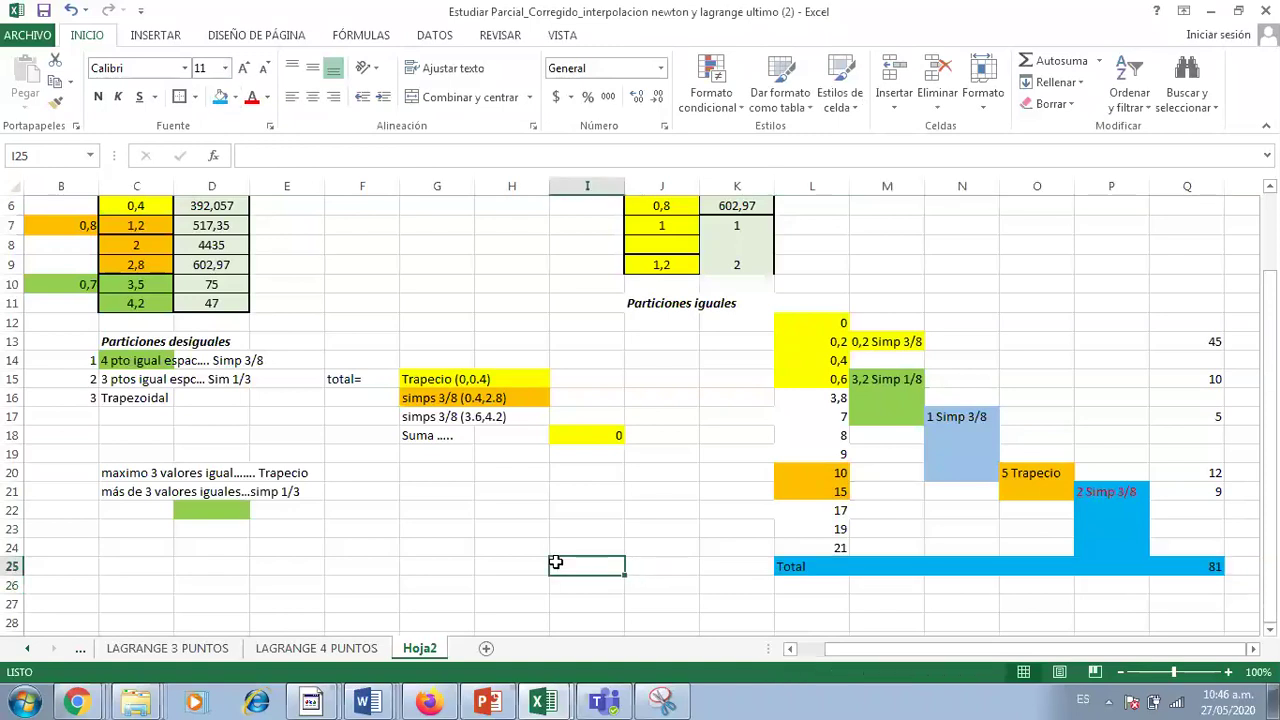
Switch to the workbook fin_Material-Proyecto Final - Integracion Newton Cotes (3) and open its _Simpson 3y8 sheet.
mouse_move(547, 700)
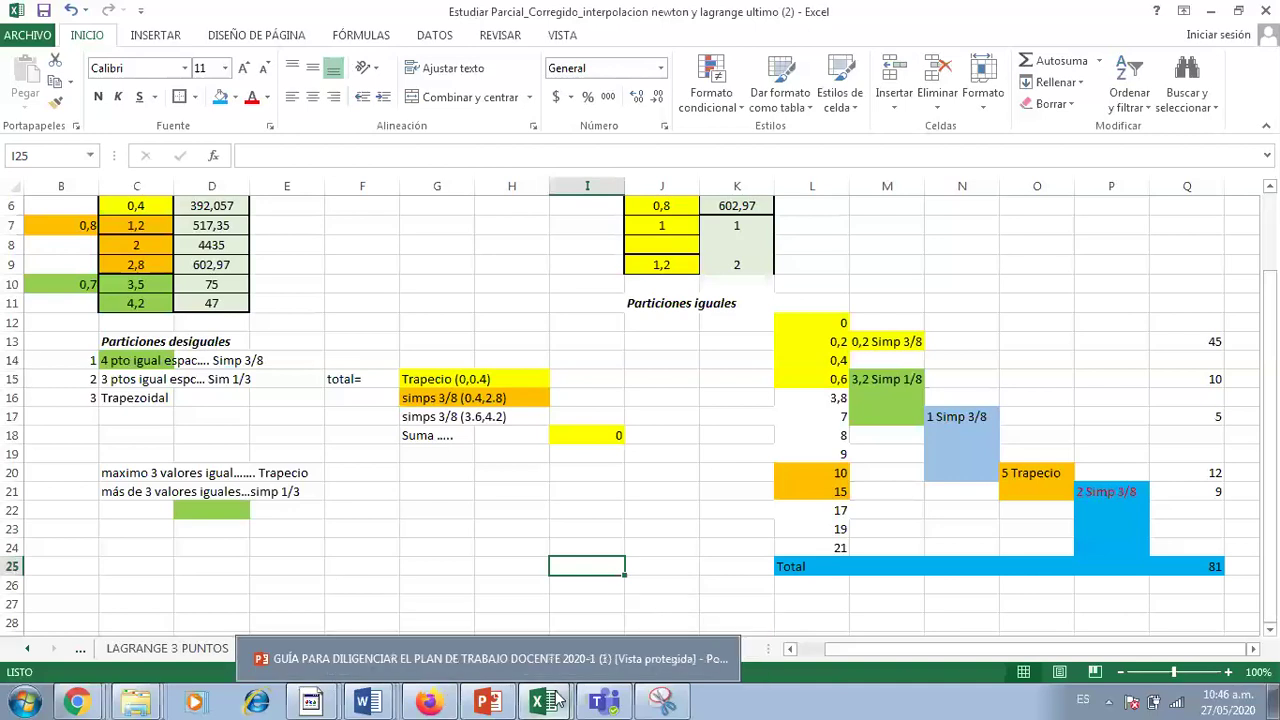
left_click(556, 699)
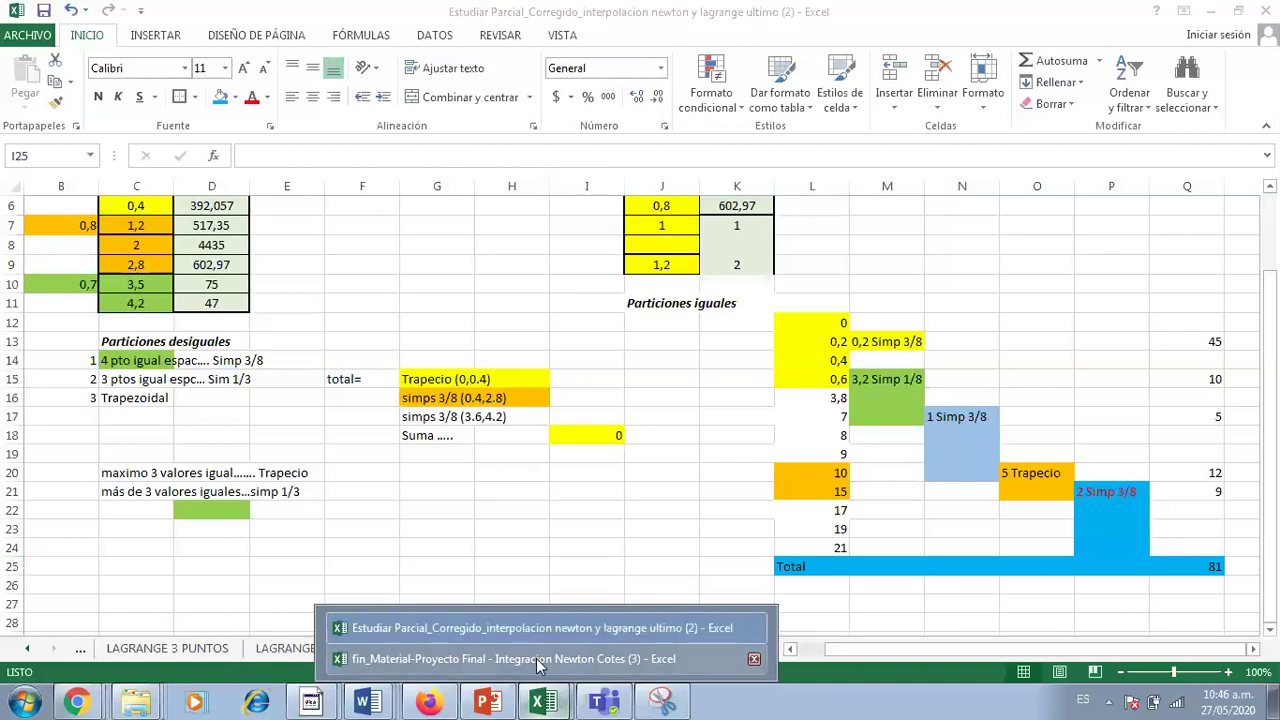
left_click(536, 658)
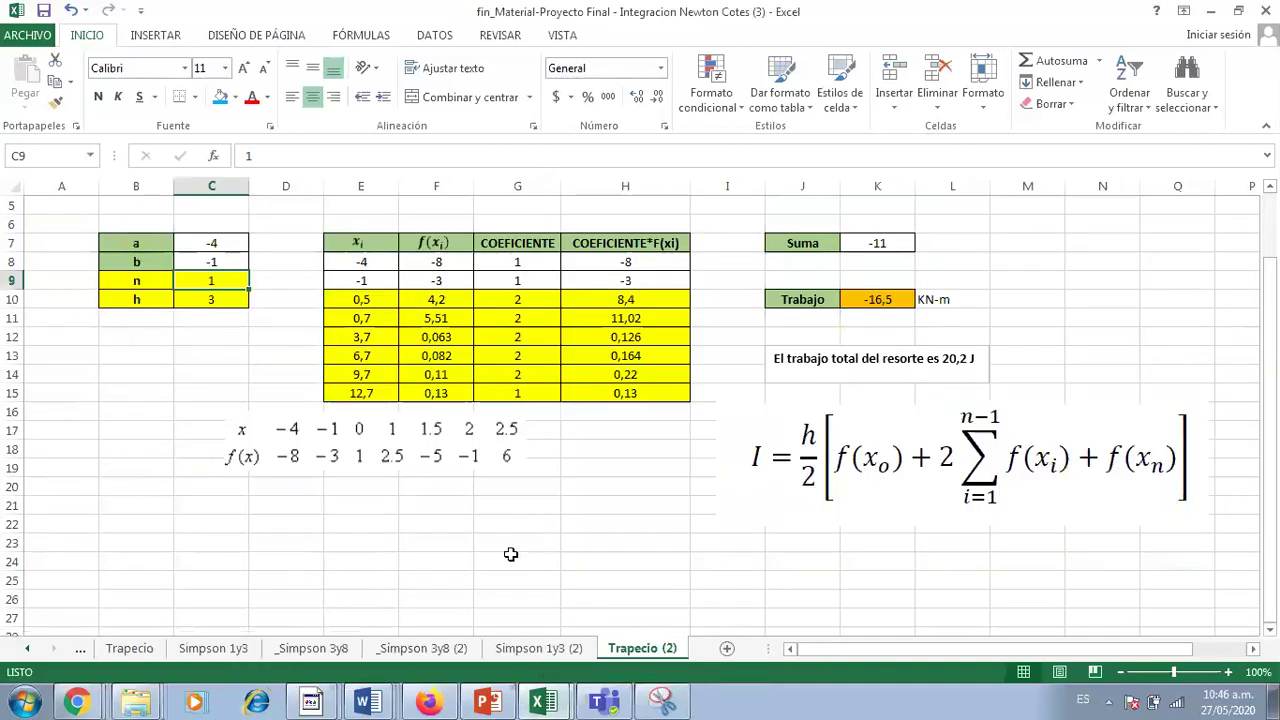
left_click(328, 652)
Examine the Simpson 3/8 sheet's f(xi) values, coefficients and weighted products, together with the lower limit a.
left_click(747, 397)
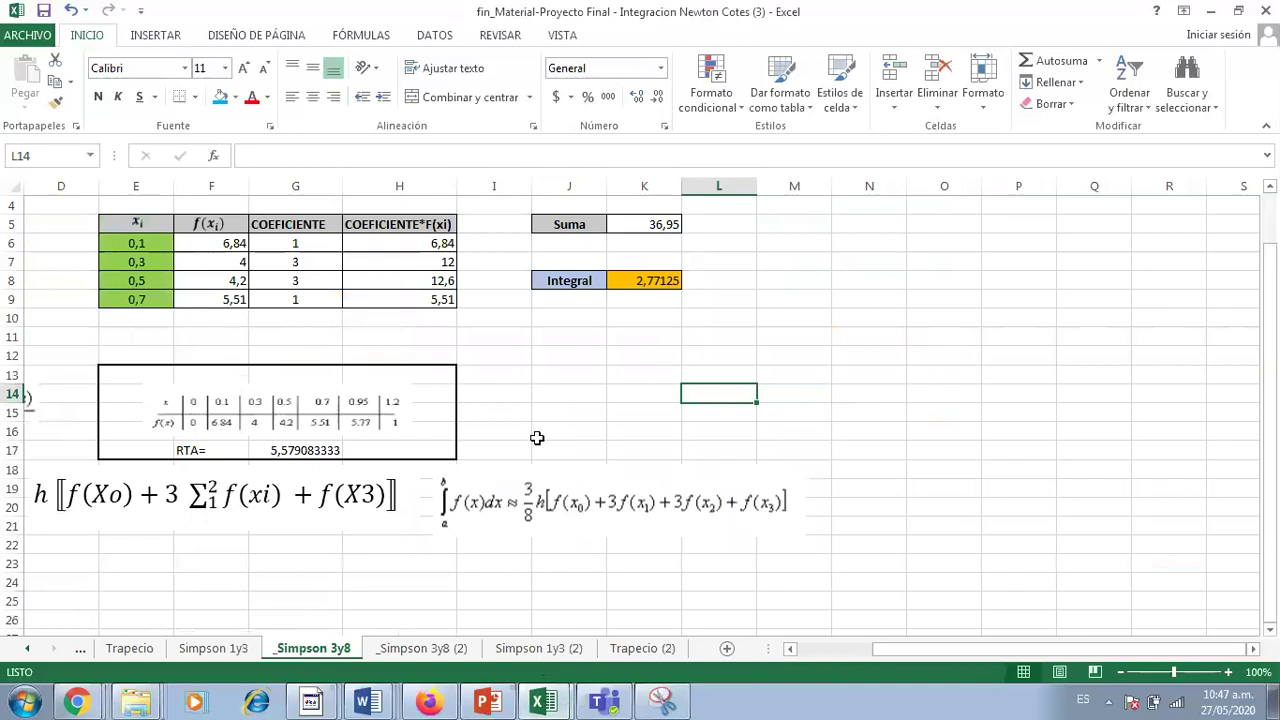
left_click(810, 430)
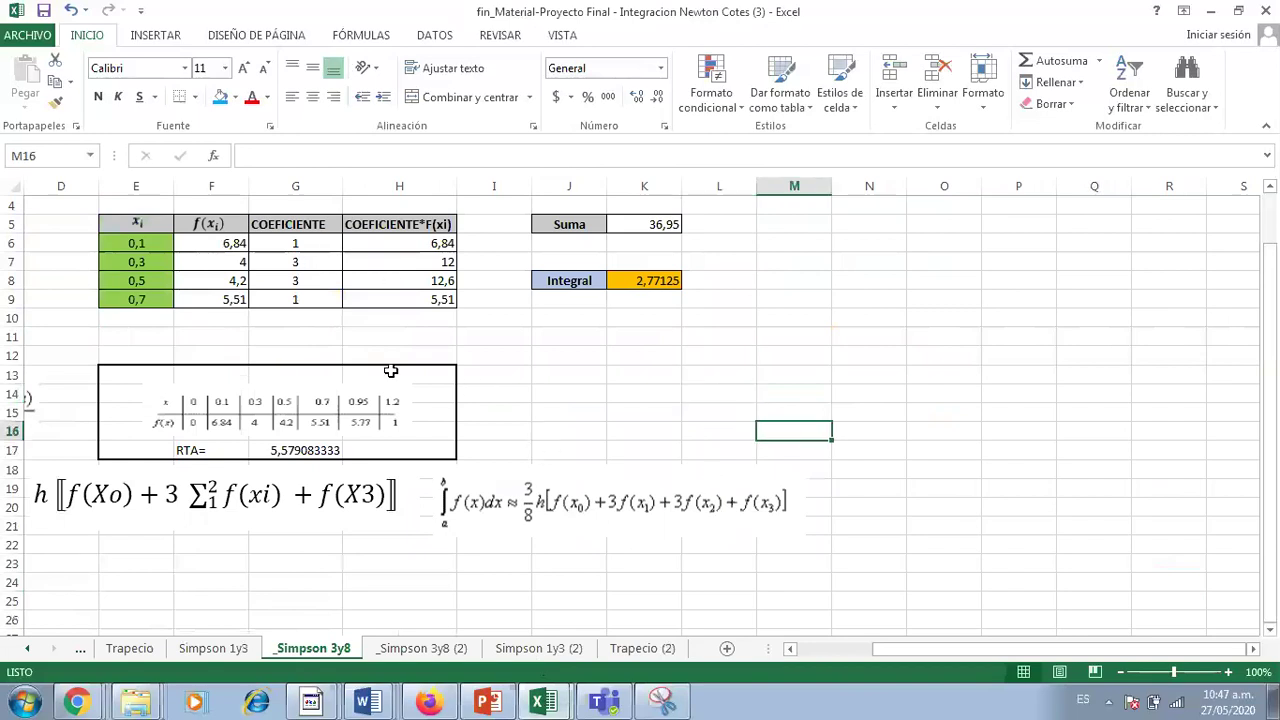
left_click(243, 244)
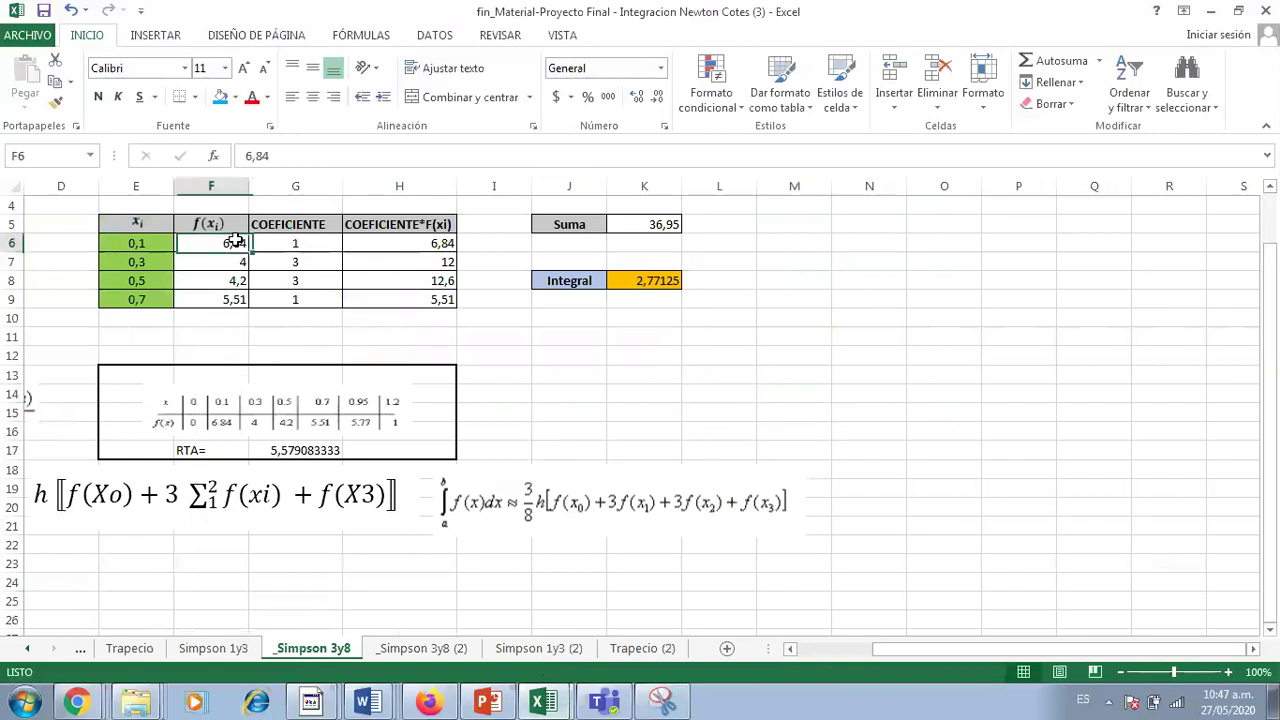
left_click(241, 299)
left_click(294, 244)
left_click(294, 298)
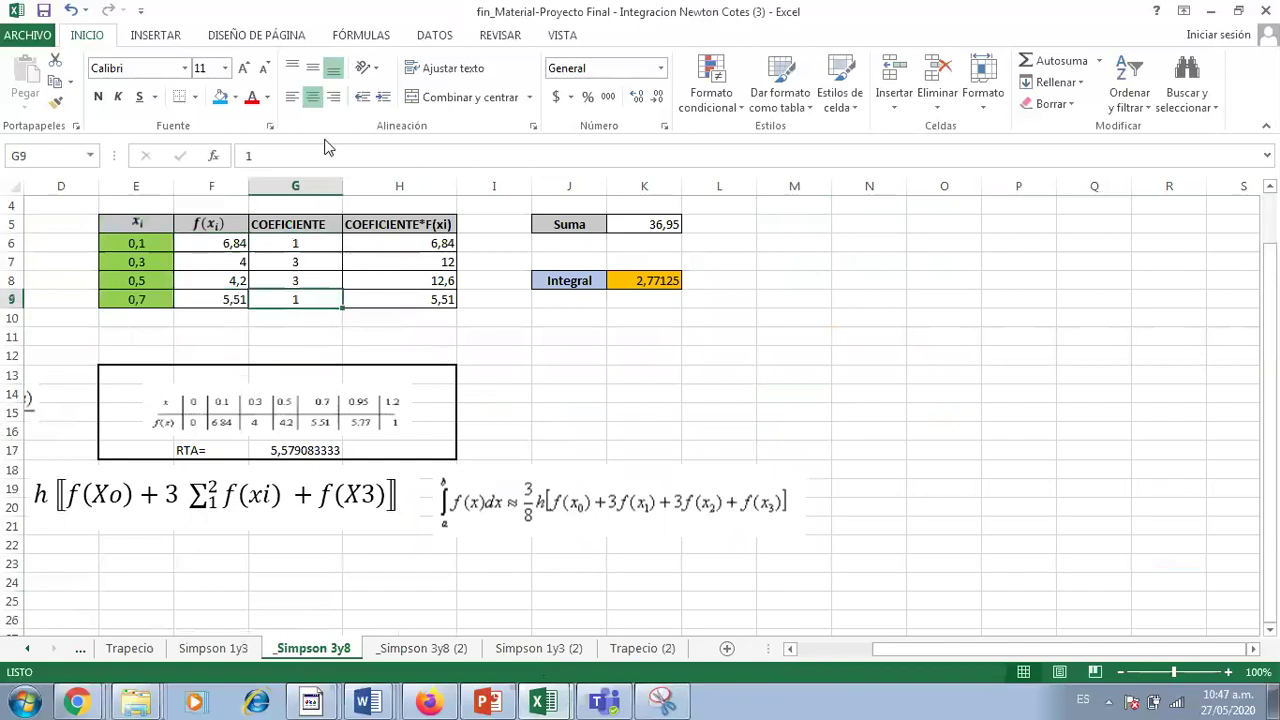
key("Right")
key("Down")
key("Down")
key("Down")
key("Down")
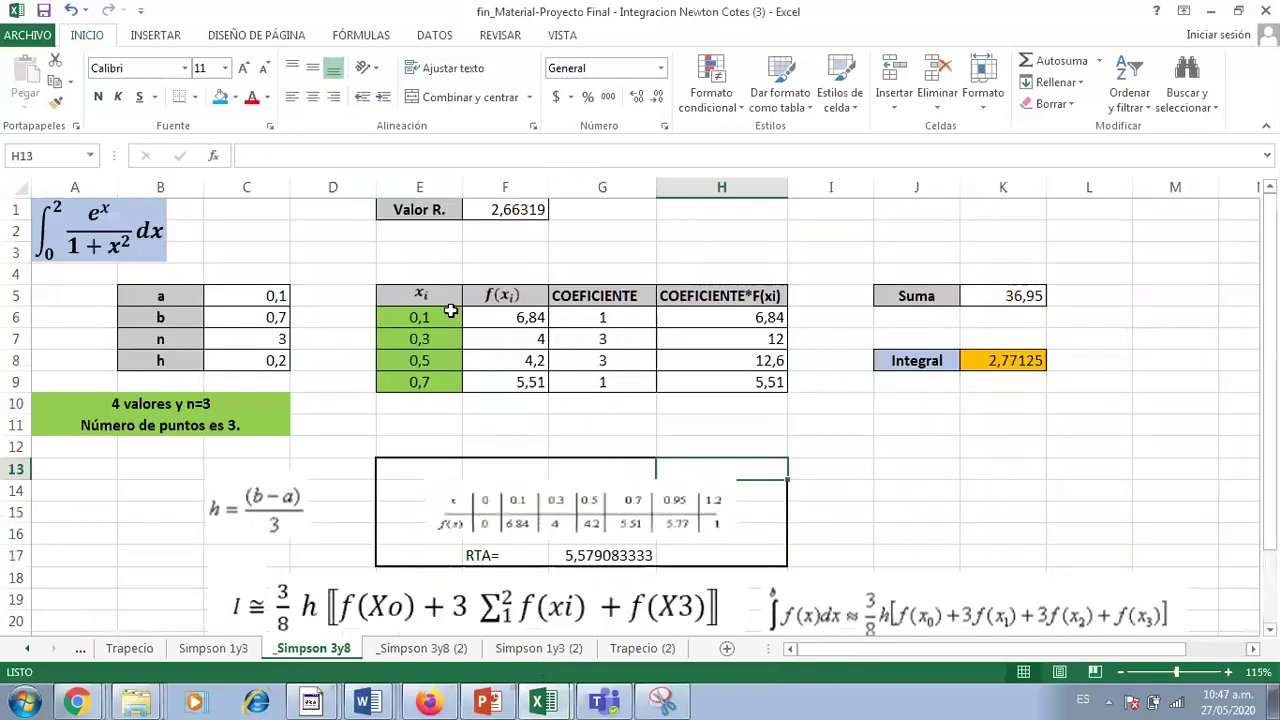
left_click(920, 424)
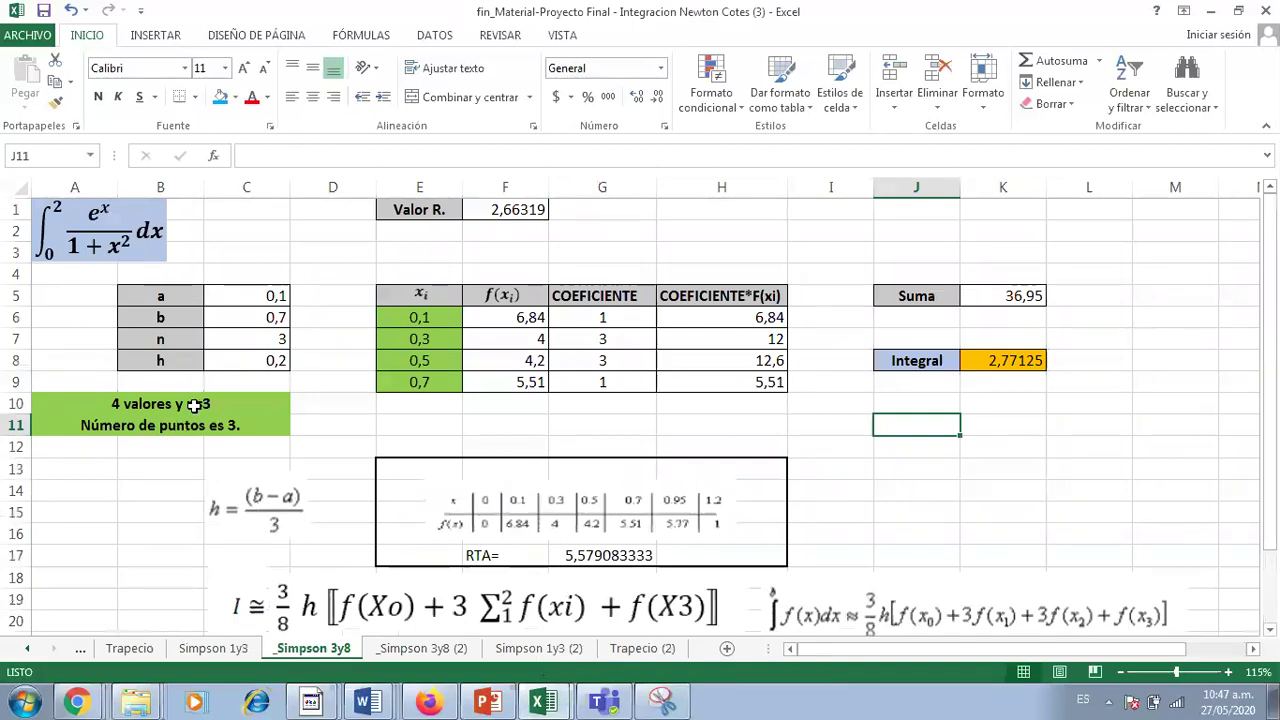
left_click(266, 295)
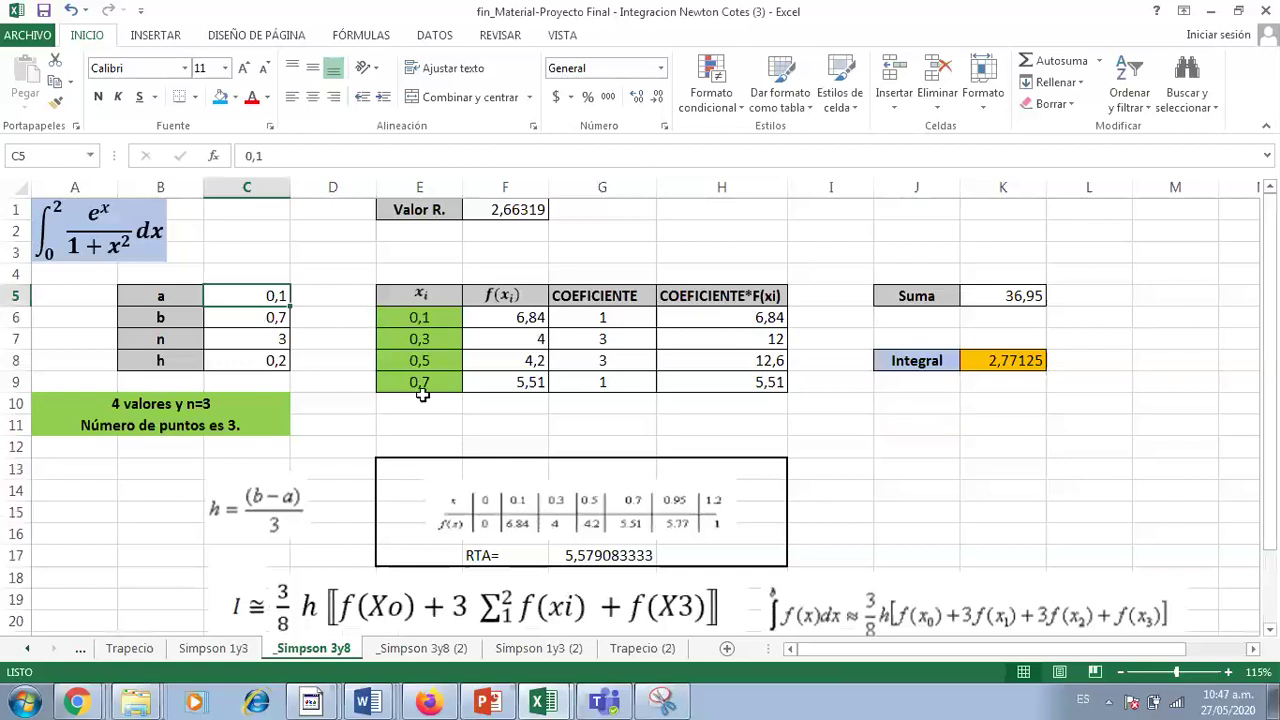
Delete the integral equation box above the table of limits.
left_click(136, 240)
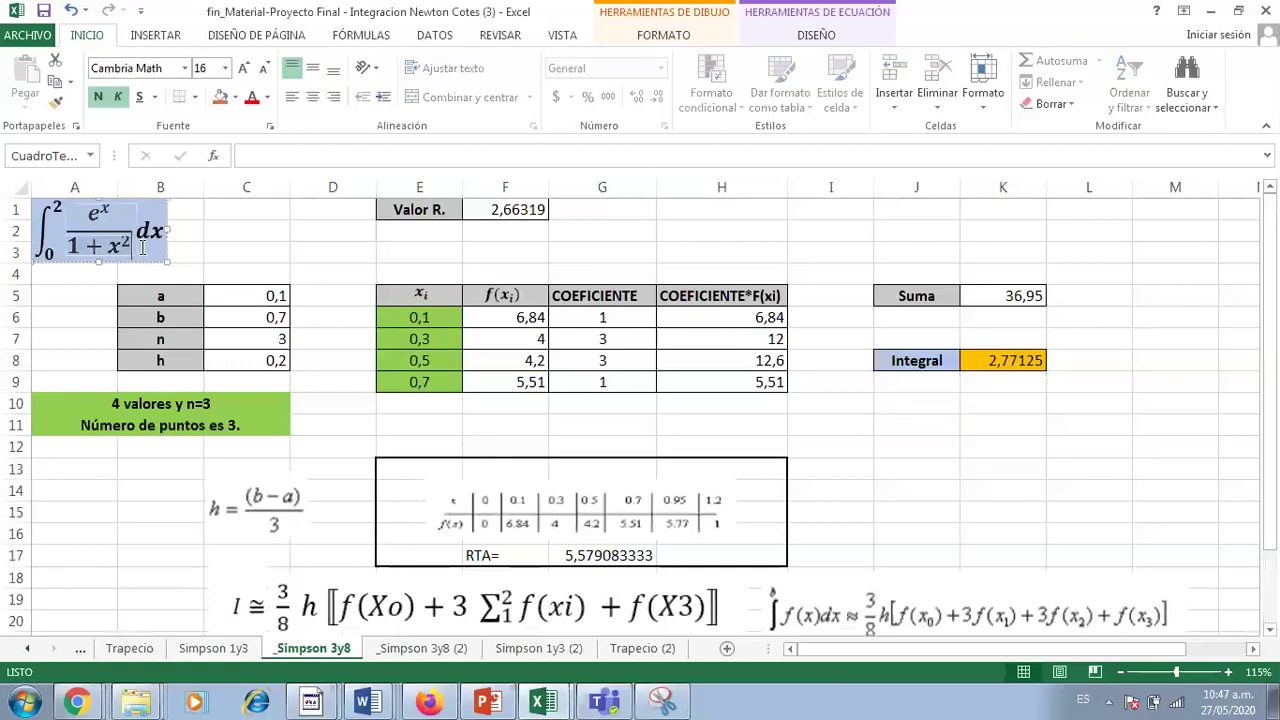
key("Escape")
key("Delete")
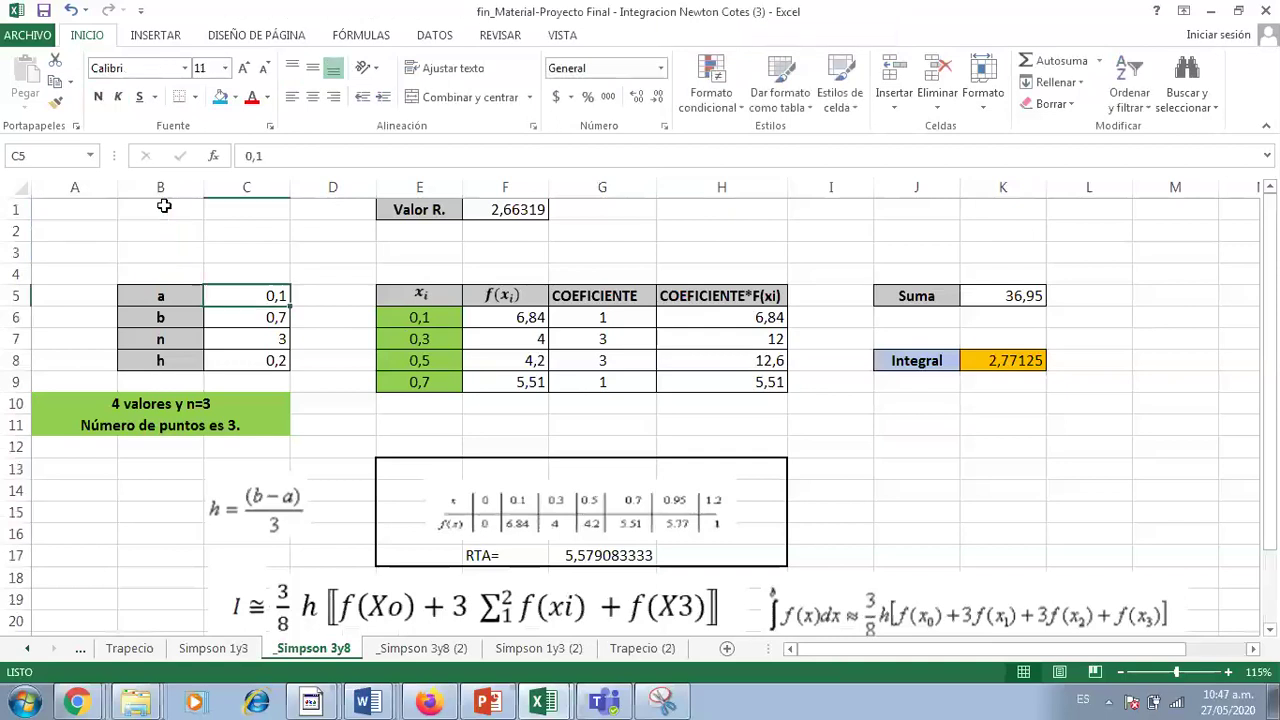
Compare the first and last xi values with limits a and b, and inspect the formula for h in C8.
left_click(418, 316)
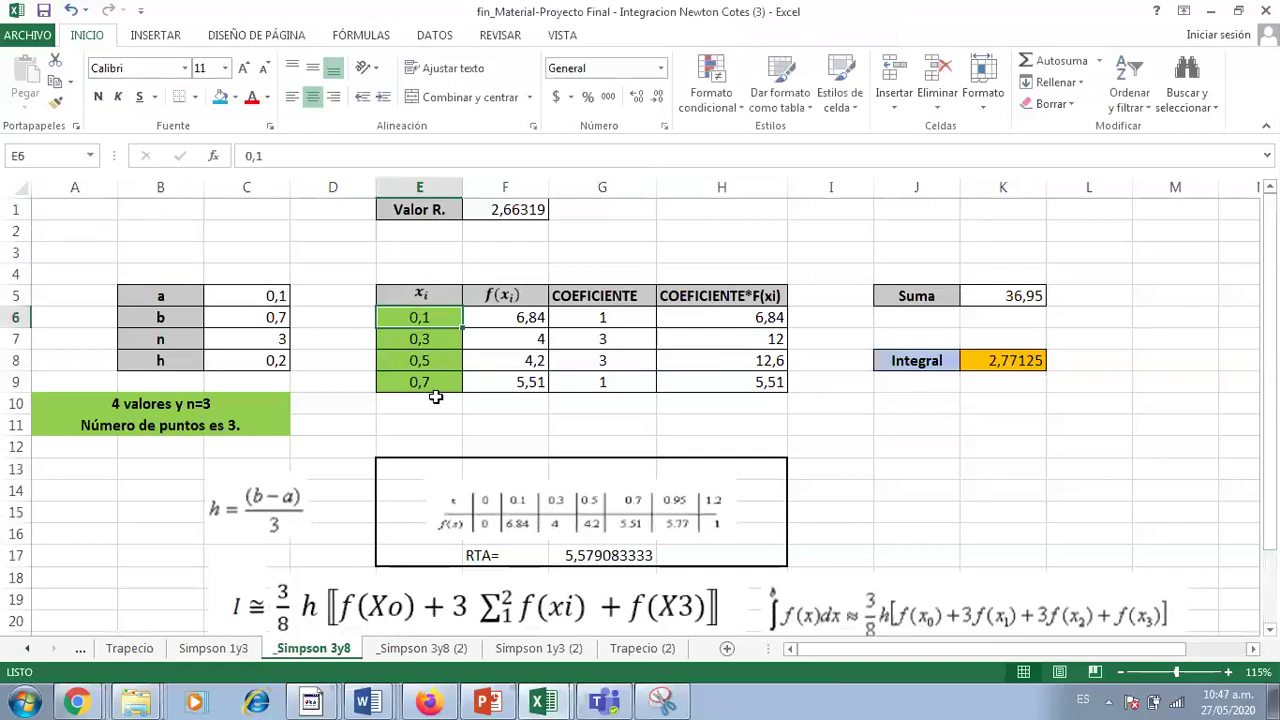
left_click(401, 383)
left_click_drag(263, 296, 270, 318)
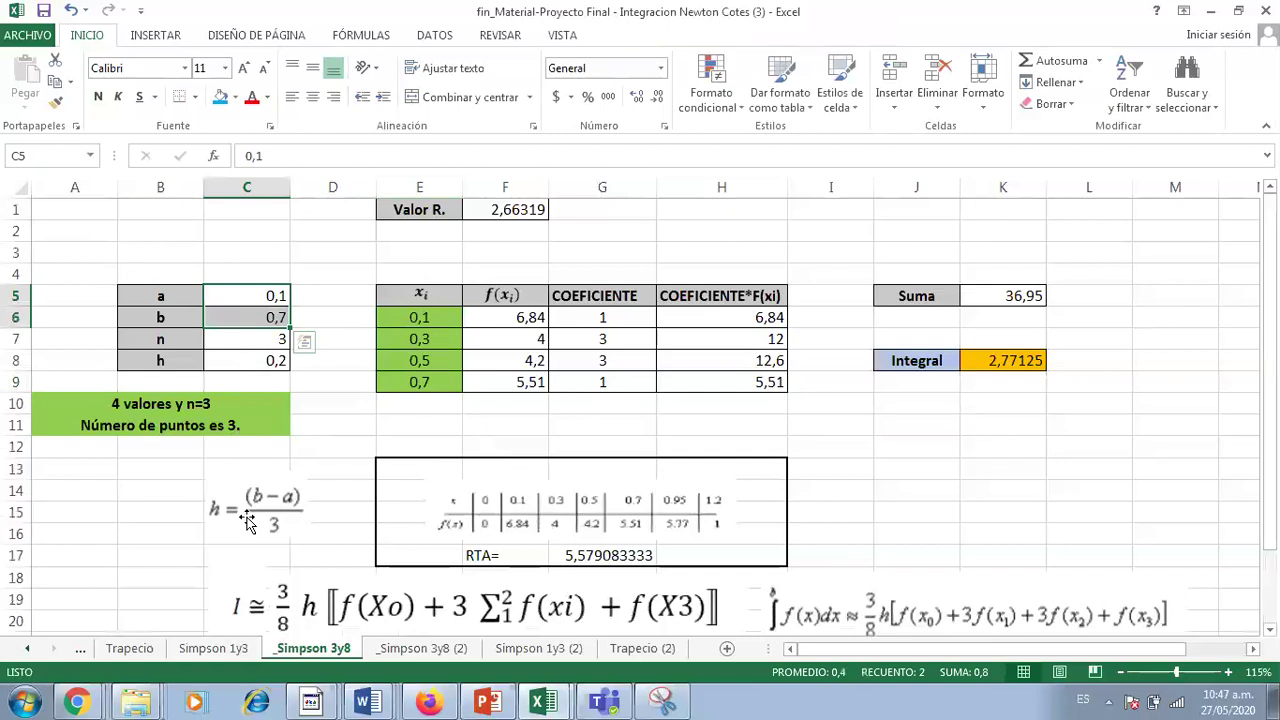
left_click(247, 362)
double_click(247, 362)
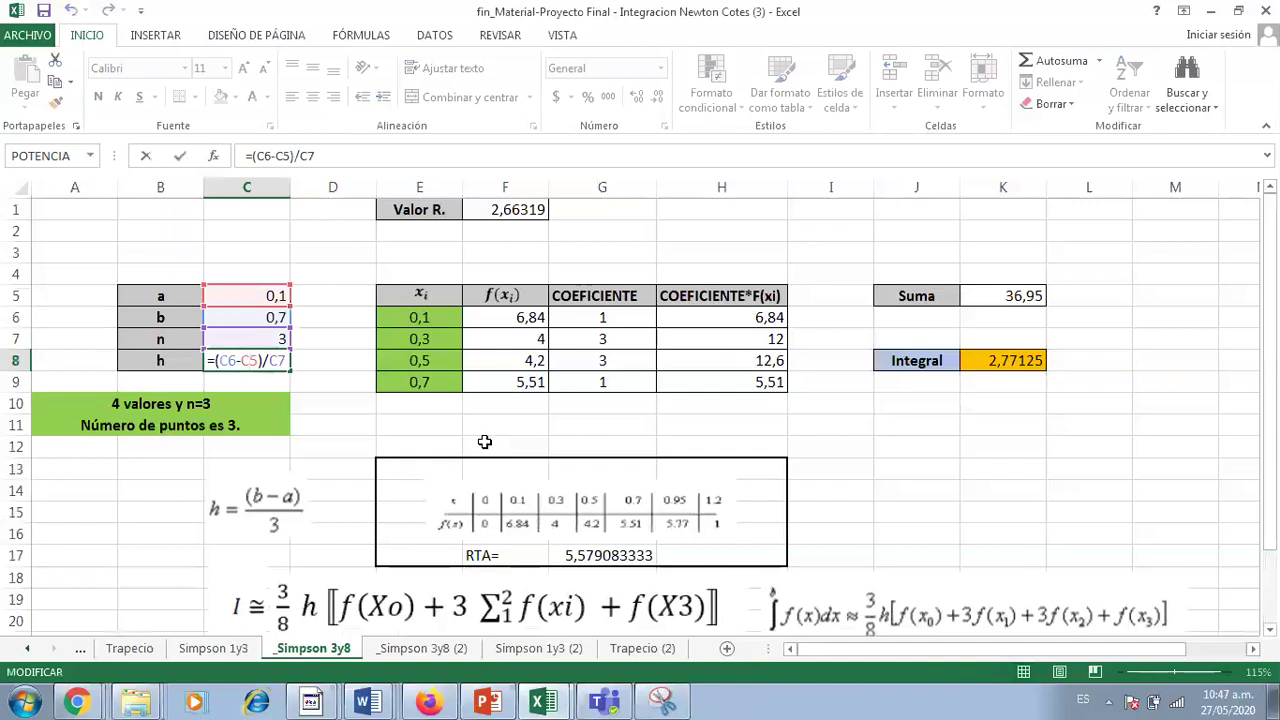
key("Return")
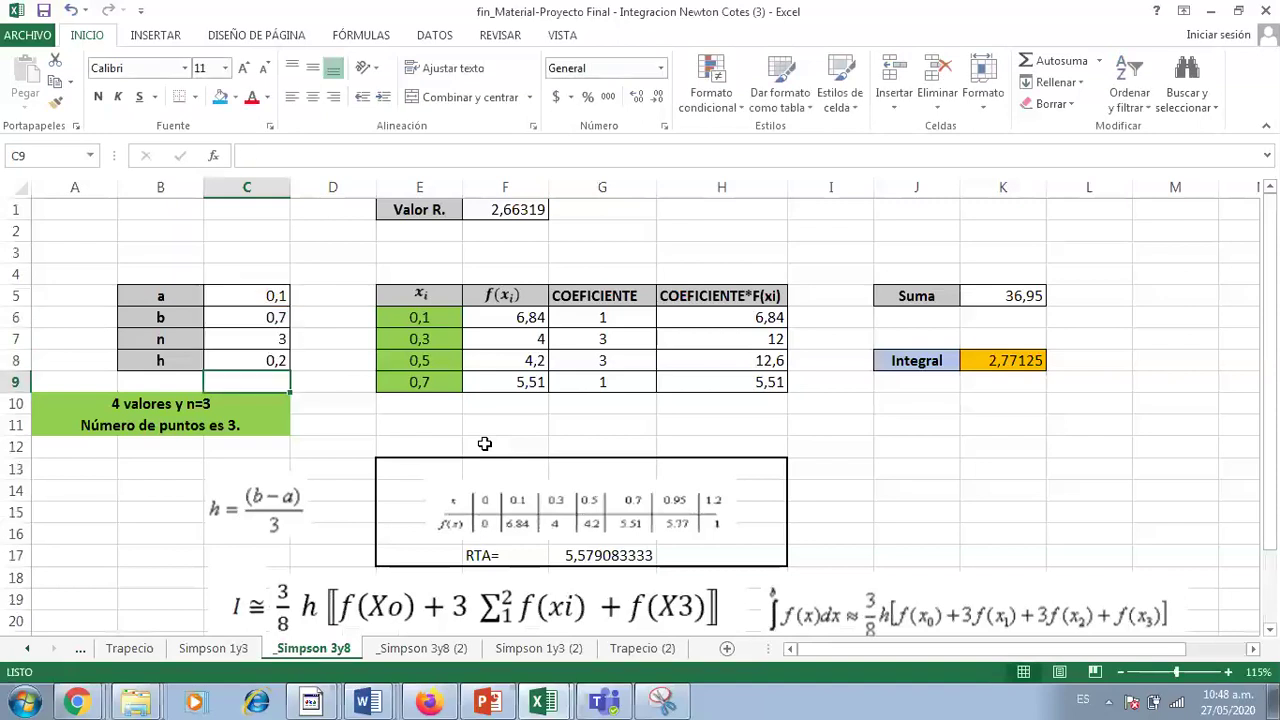
Replace the n label in B7 with kte.
left_click(263, 339)
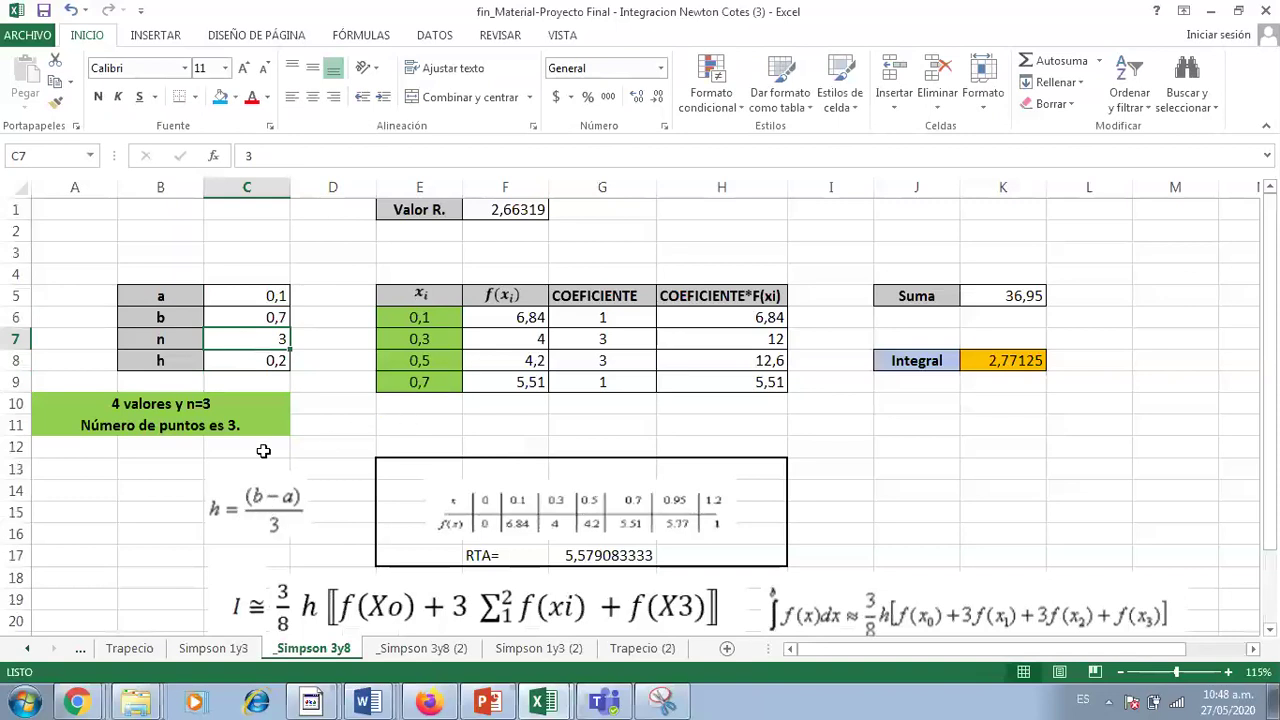
left_click(190, 341)
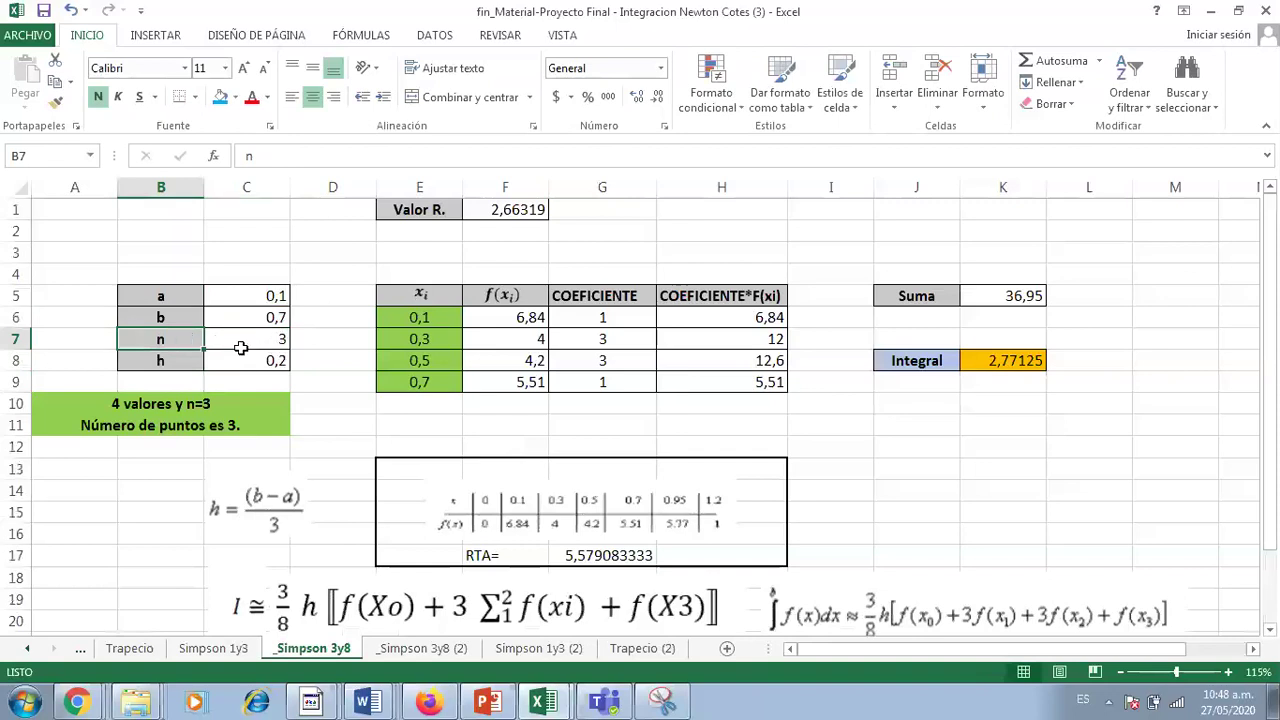
type("kte")
key("Return")
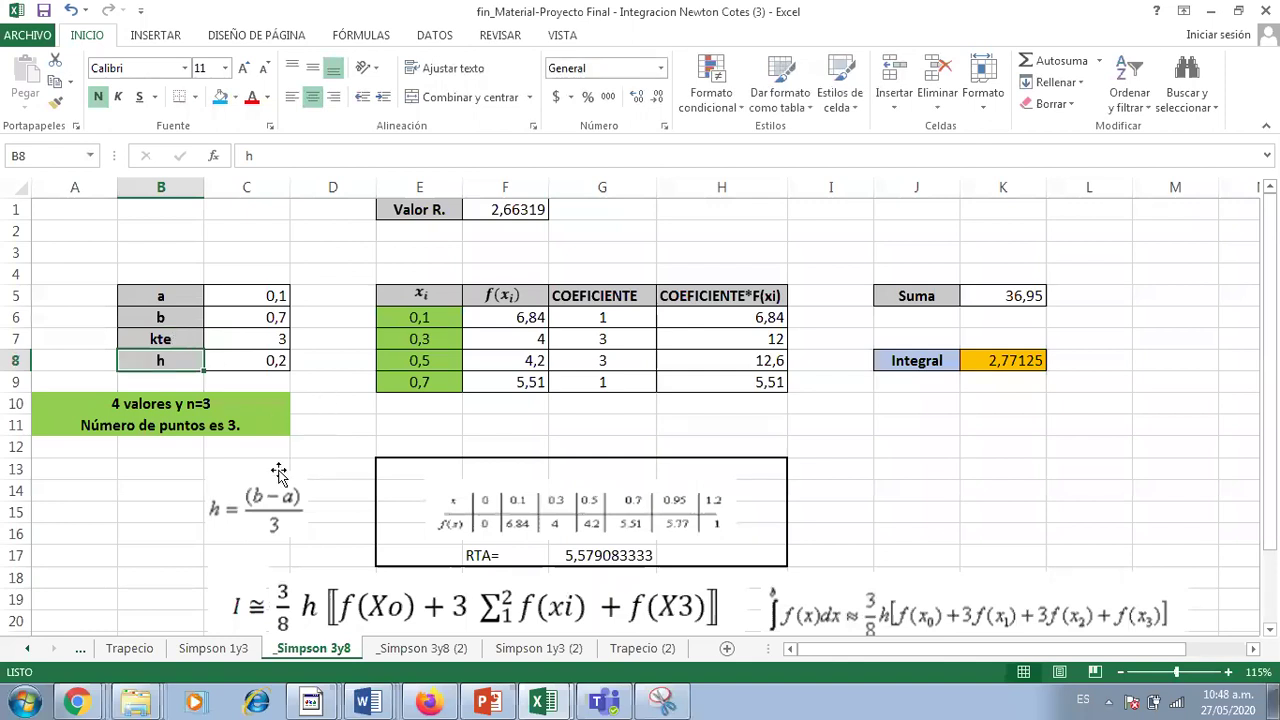
Clear the constant's label and value in B7:C7 and change the h formula in C8 to =(C6-C5)/3.
left_click_drag(243, 338, 181, 338)
key("Delete")
double_click(260, 362)
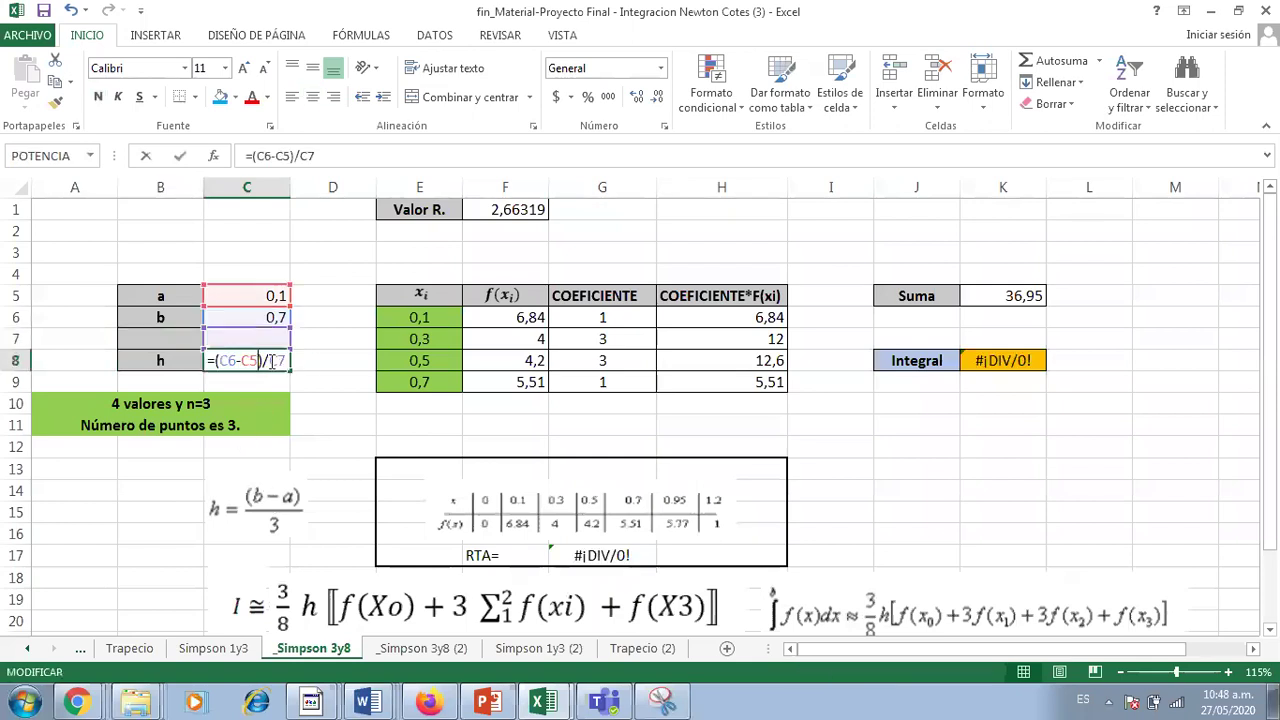
double_click(281, 358)
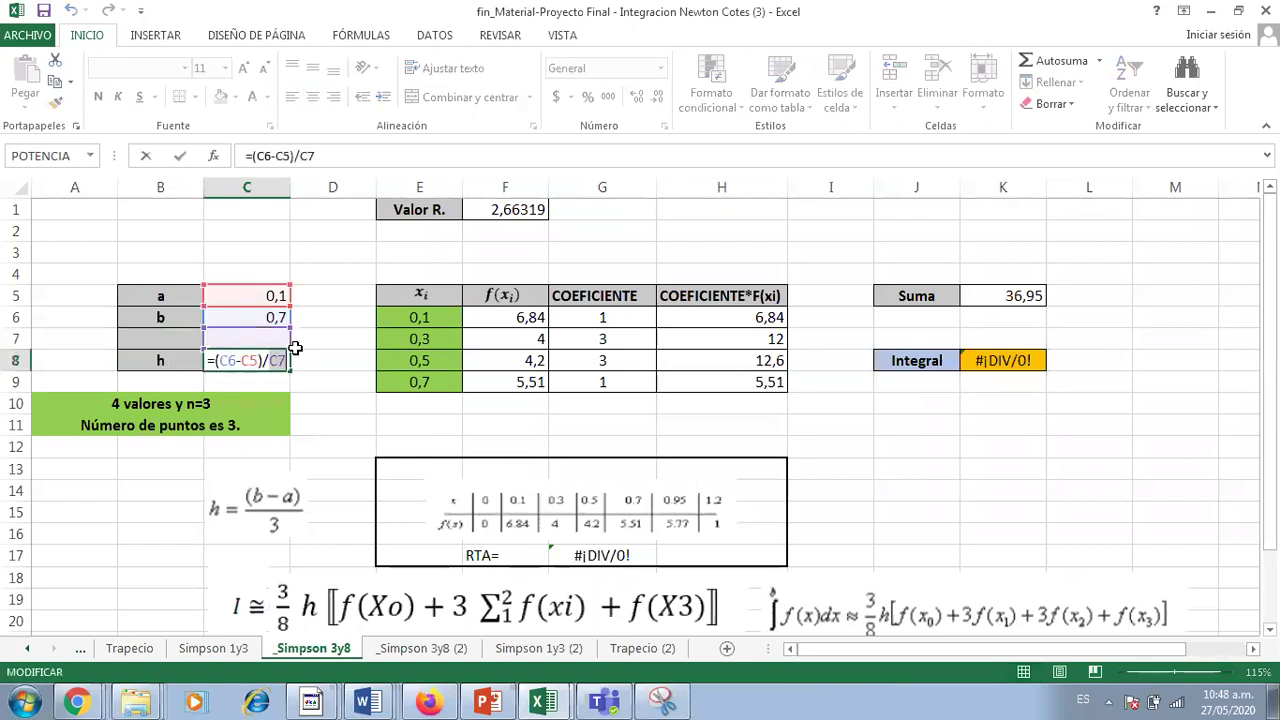
type("3")
key("Return")
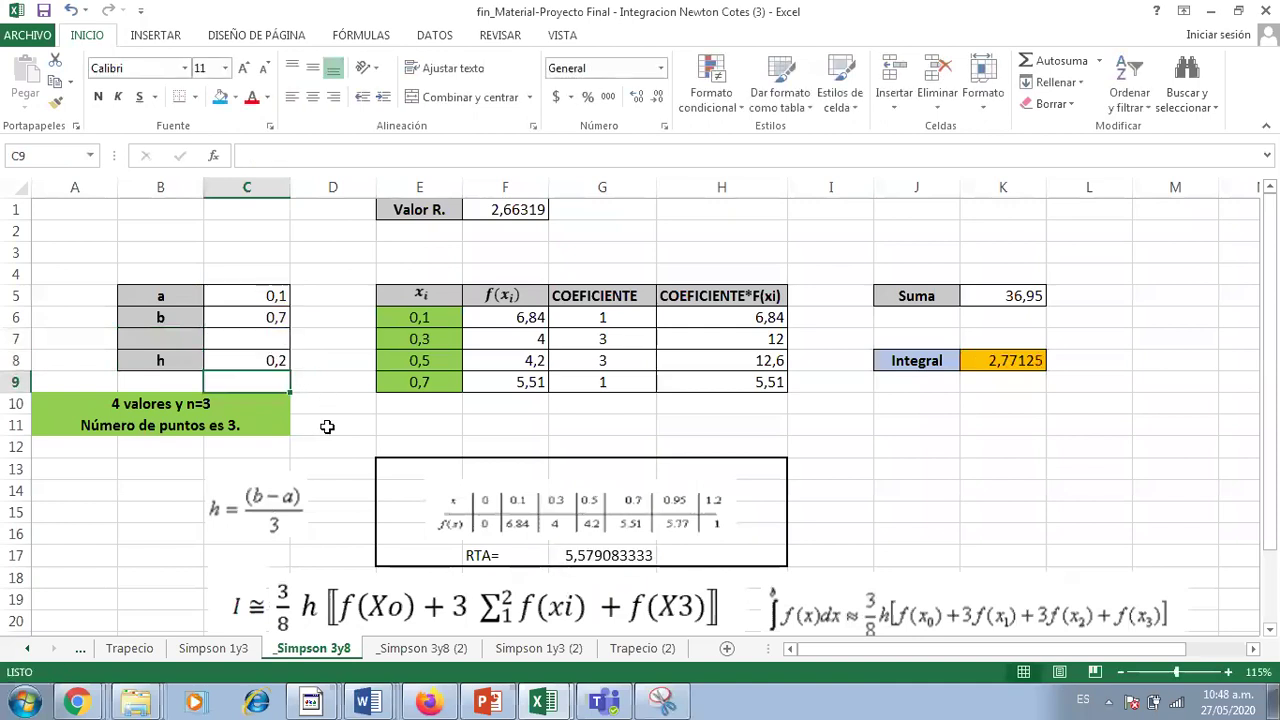
double_click(273, 360)
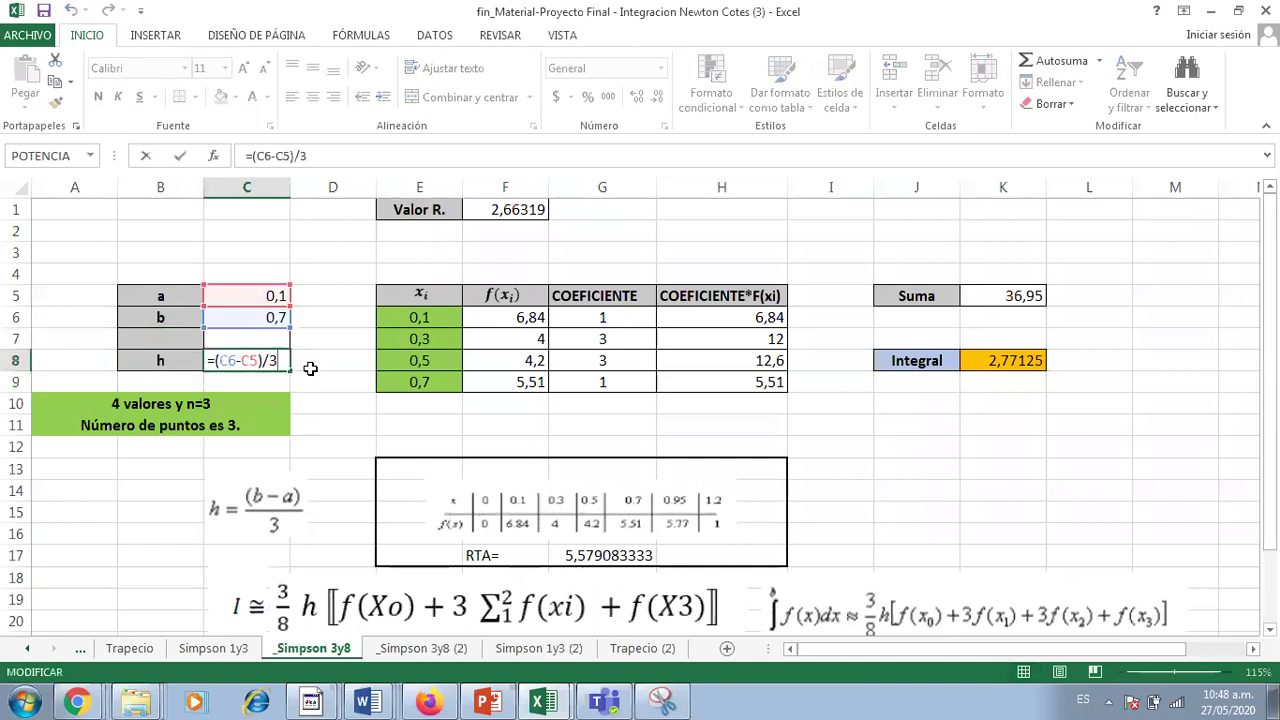
key("Return")
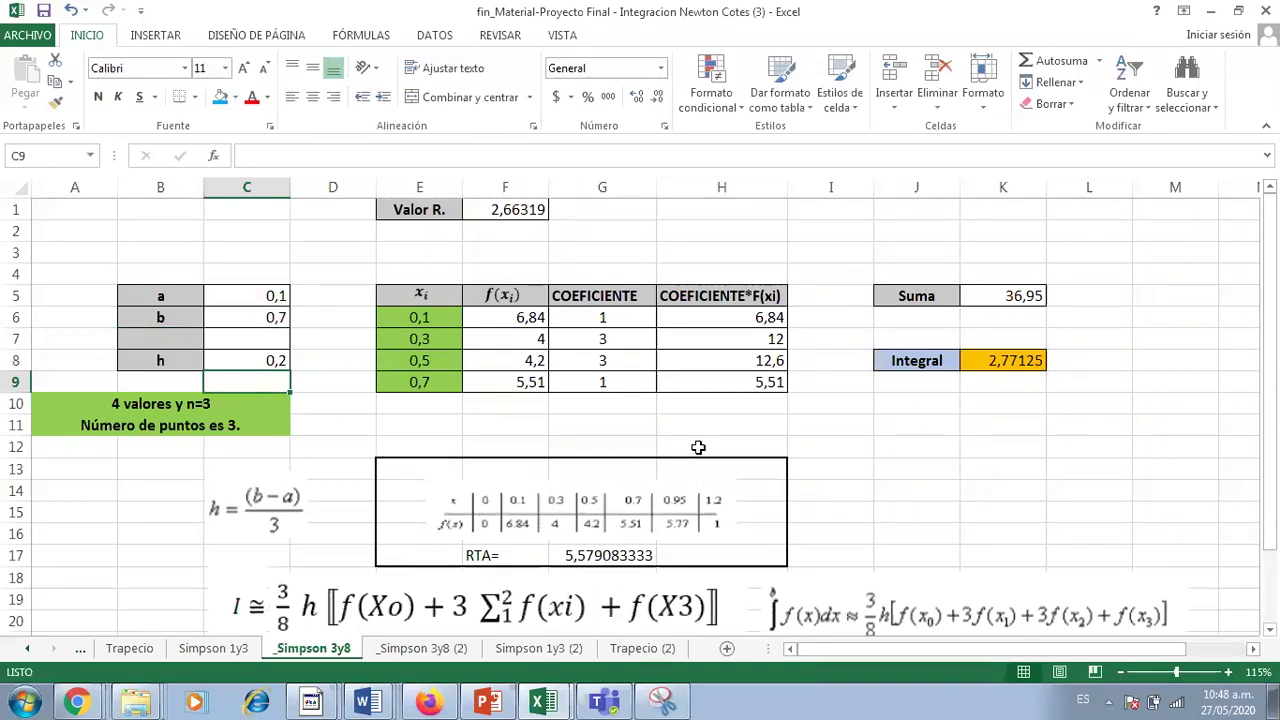
Check the first and last xi values and enter the formula =E6+C8 for the second xi value in E7.
left_click(437, 315)
left_click(437, 384)
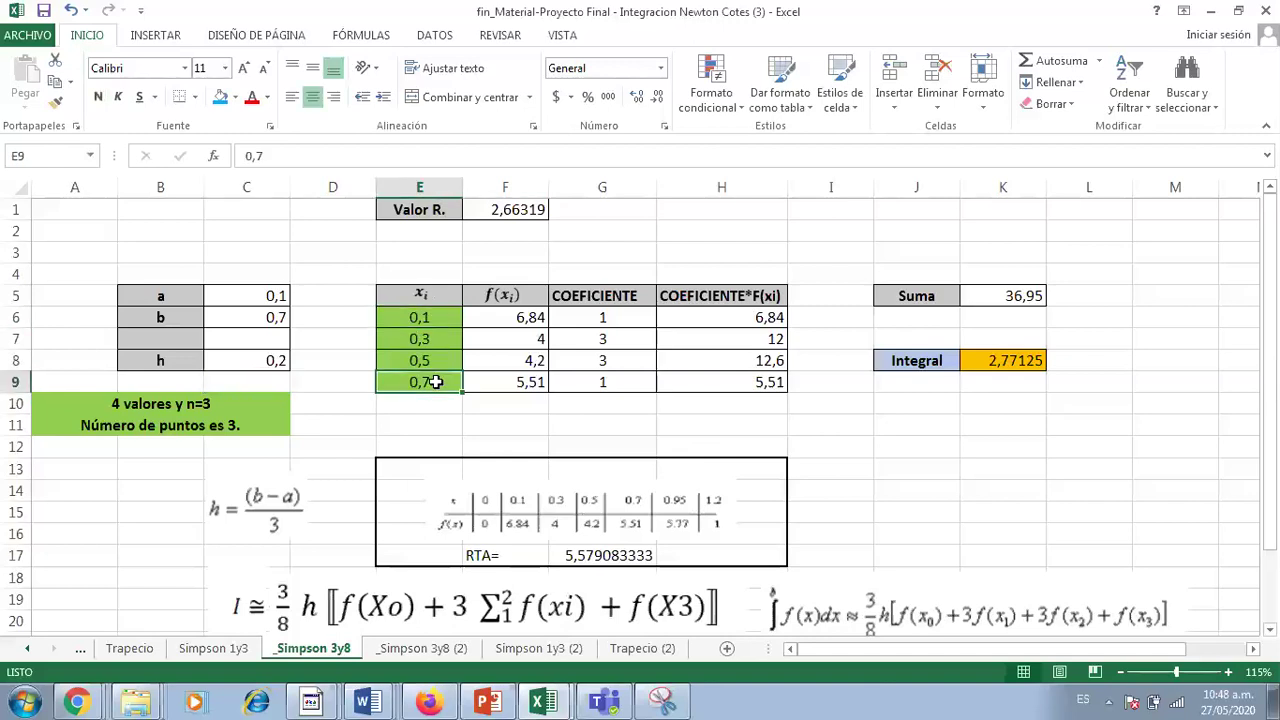
left_click(439, 332)
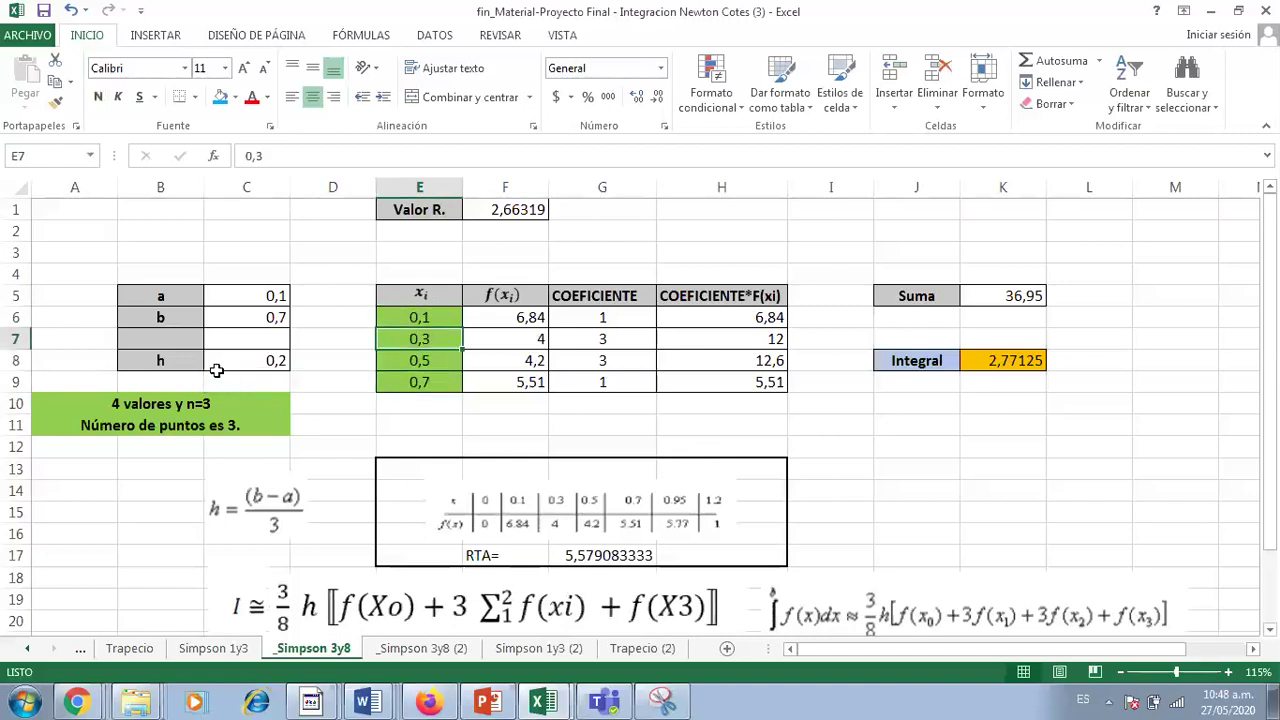
type("=")
left_click(430, 316)
type("+")
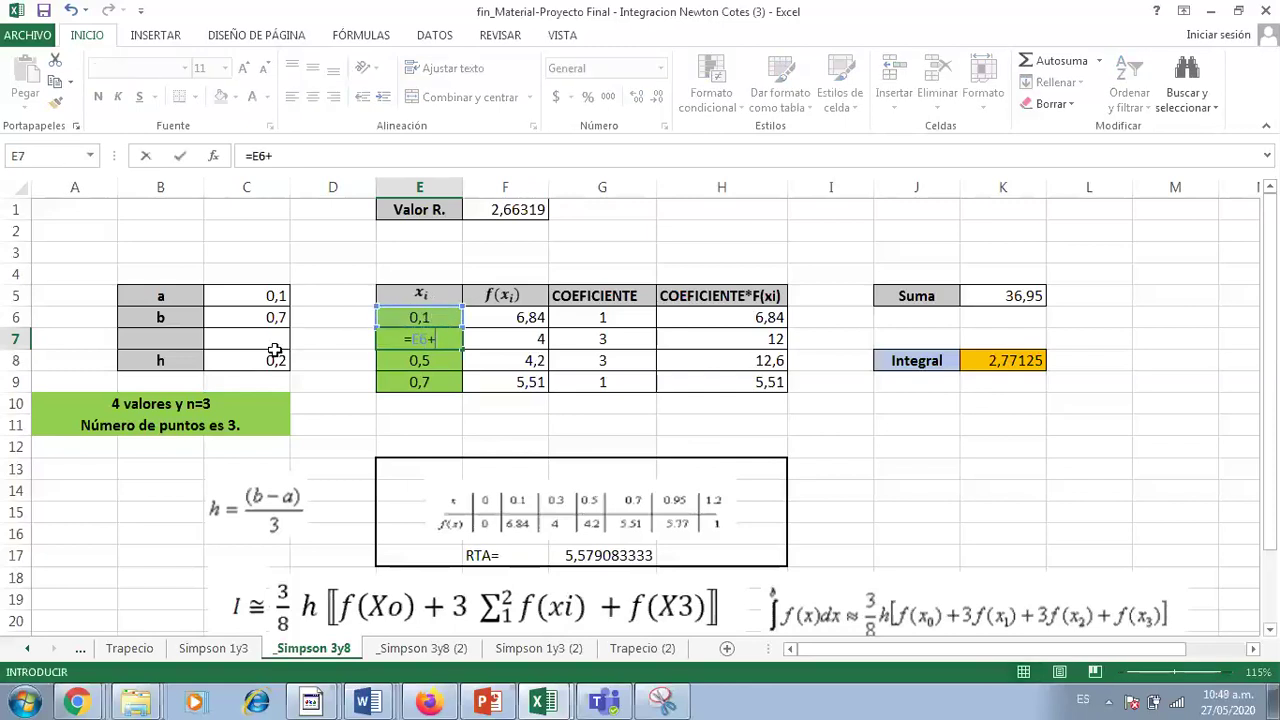
left_click(271, 357)
key("Return")
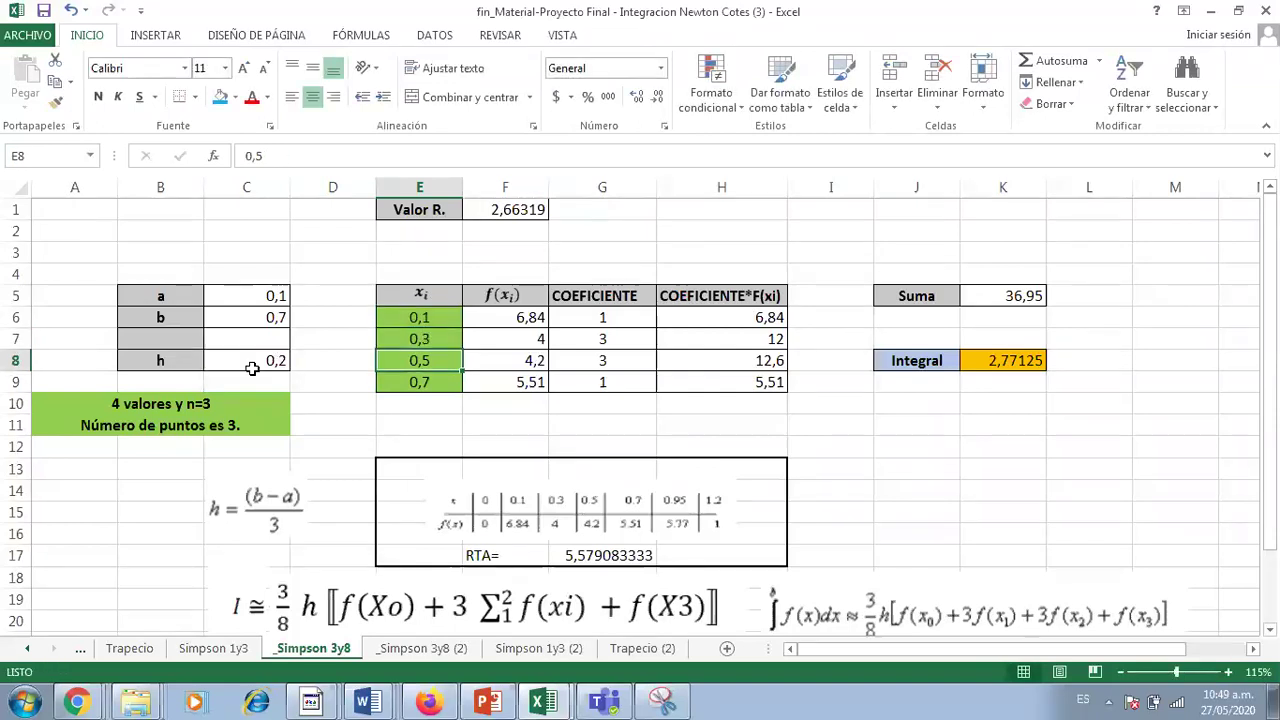
Try to fill the xi formula down from E7 through E9, and undo the fill.
left_click_drag(437, 322, 451, 402)
left_click(453, 425)
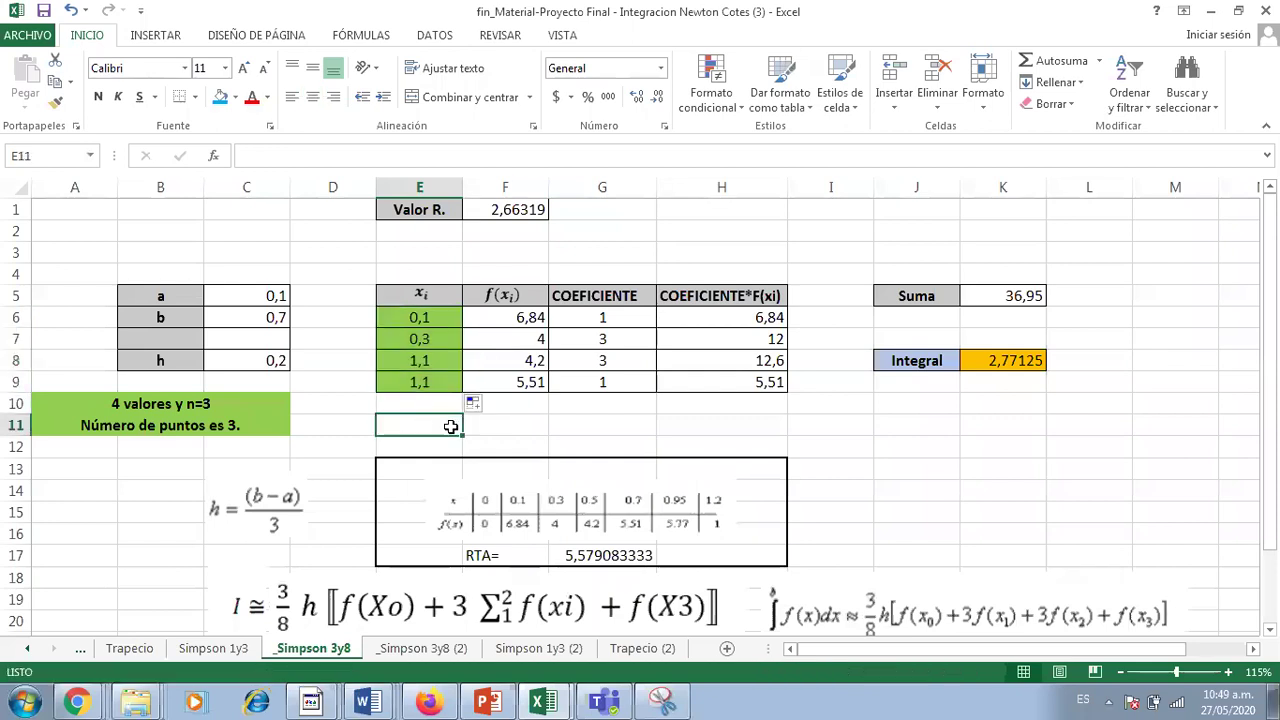
key("ctrl+z")
double_click(423, 360)
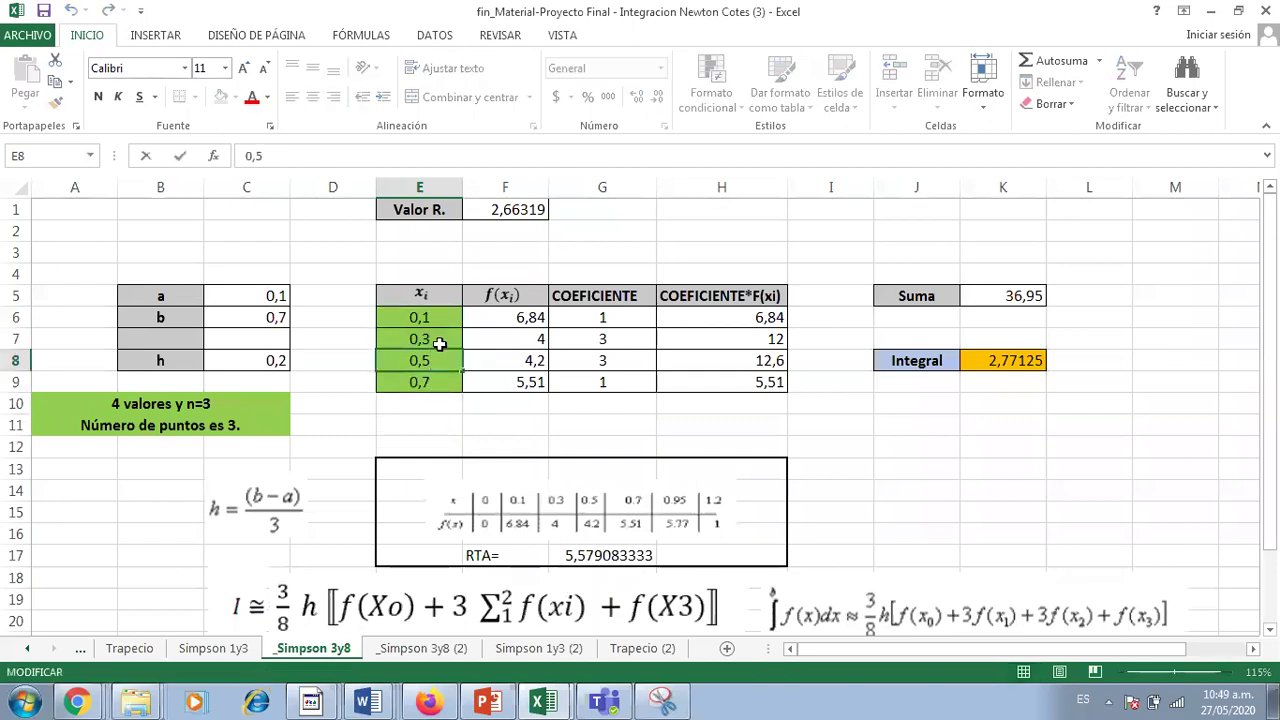
Make the reference to h absolute in the second xi value, so the formula in E7 reads =E6+$C$8.
left_click(434, 338)
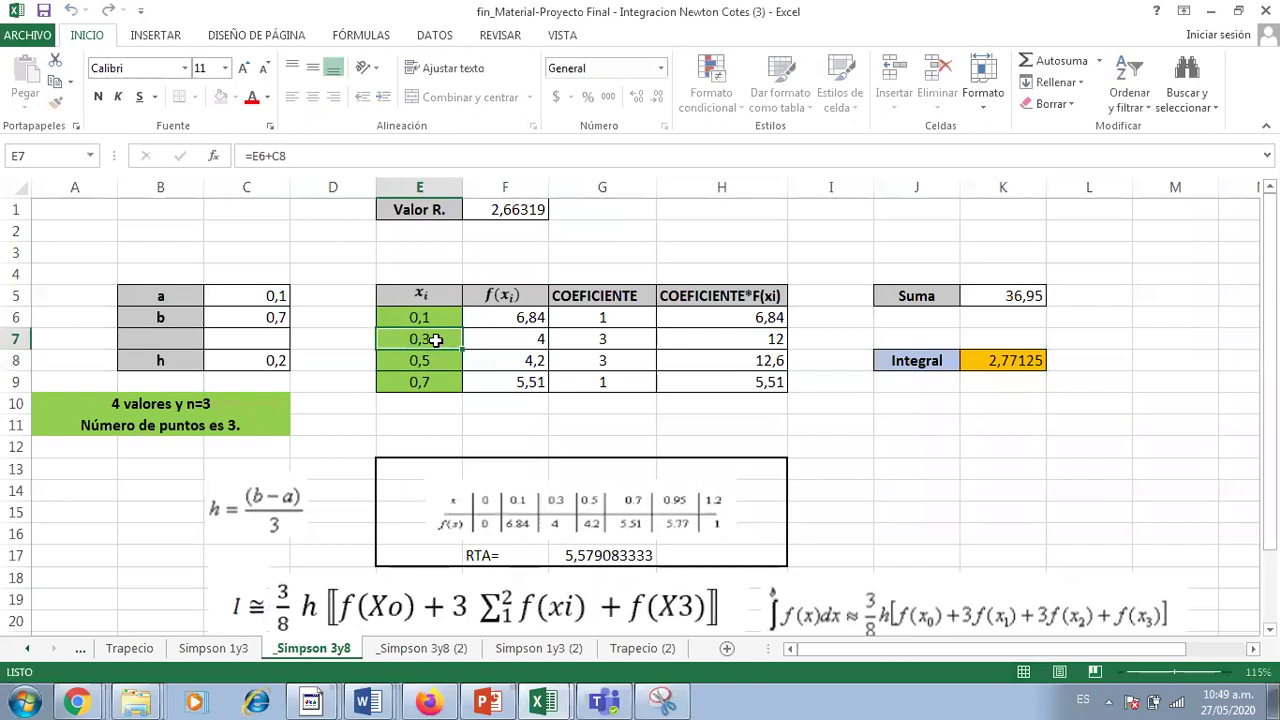
left_click(273, 160)
type("$C$")
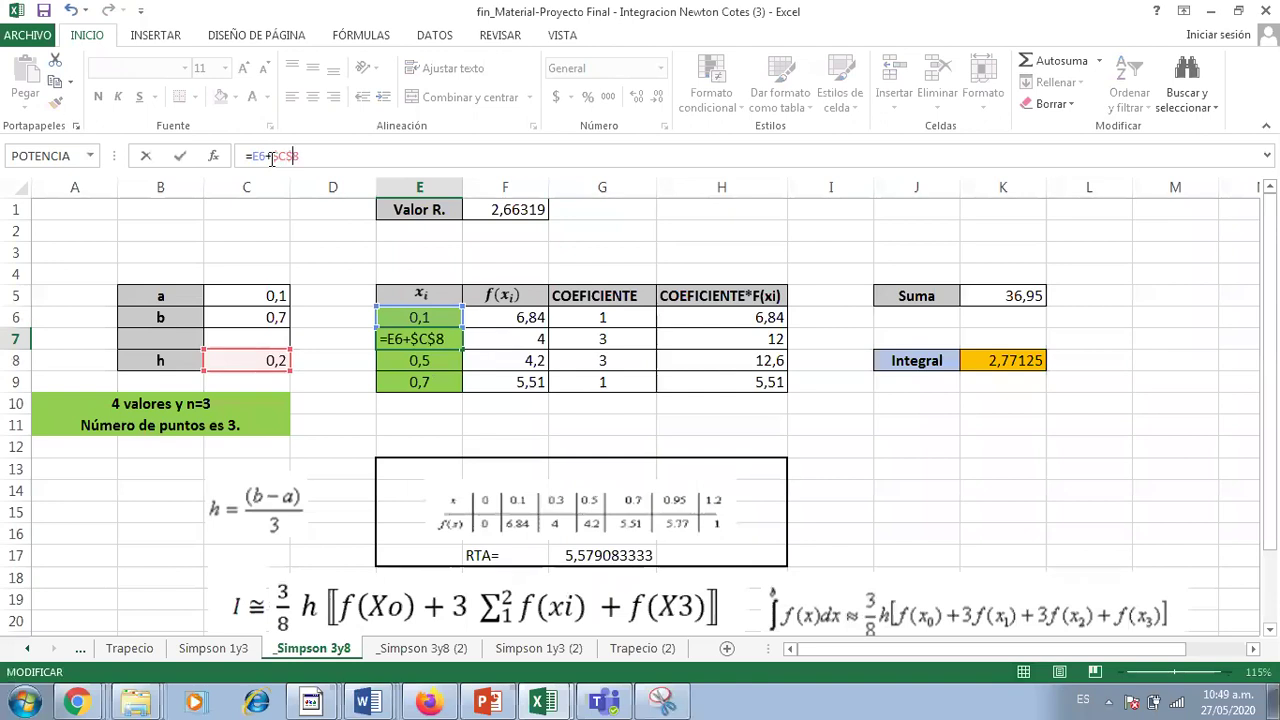
key("Return")
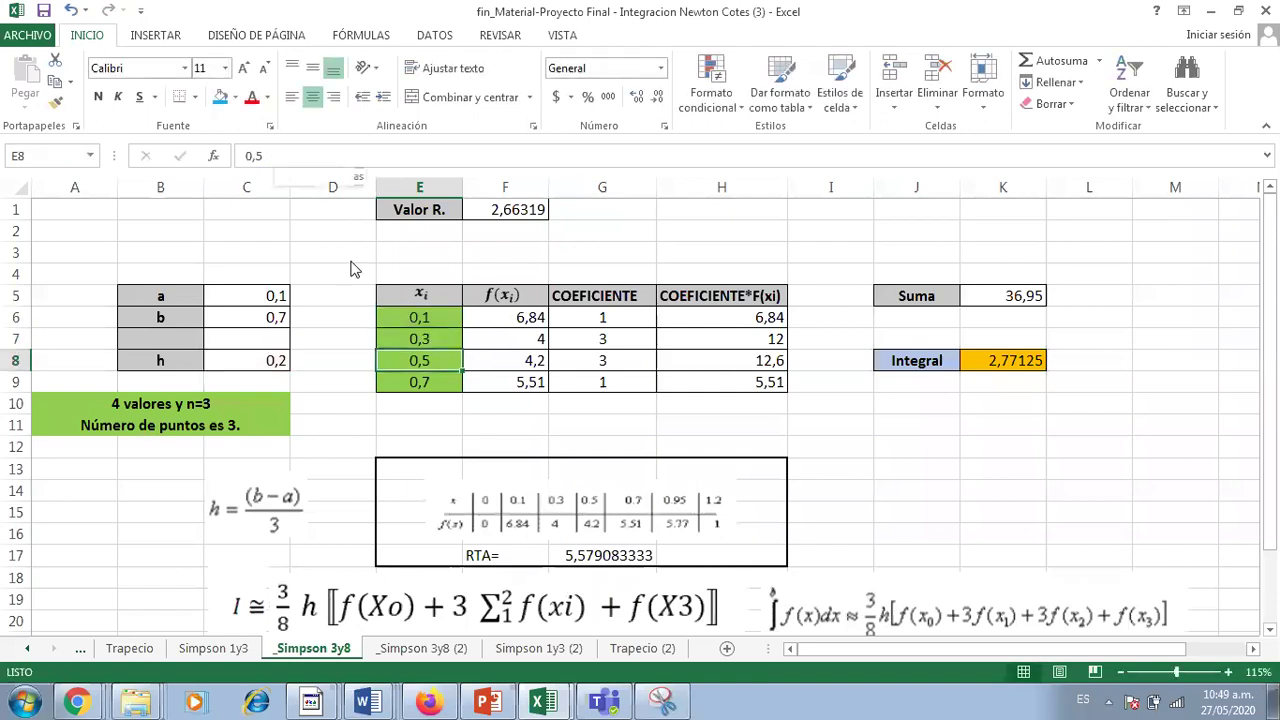
left_click(456, 404)
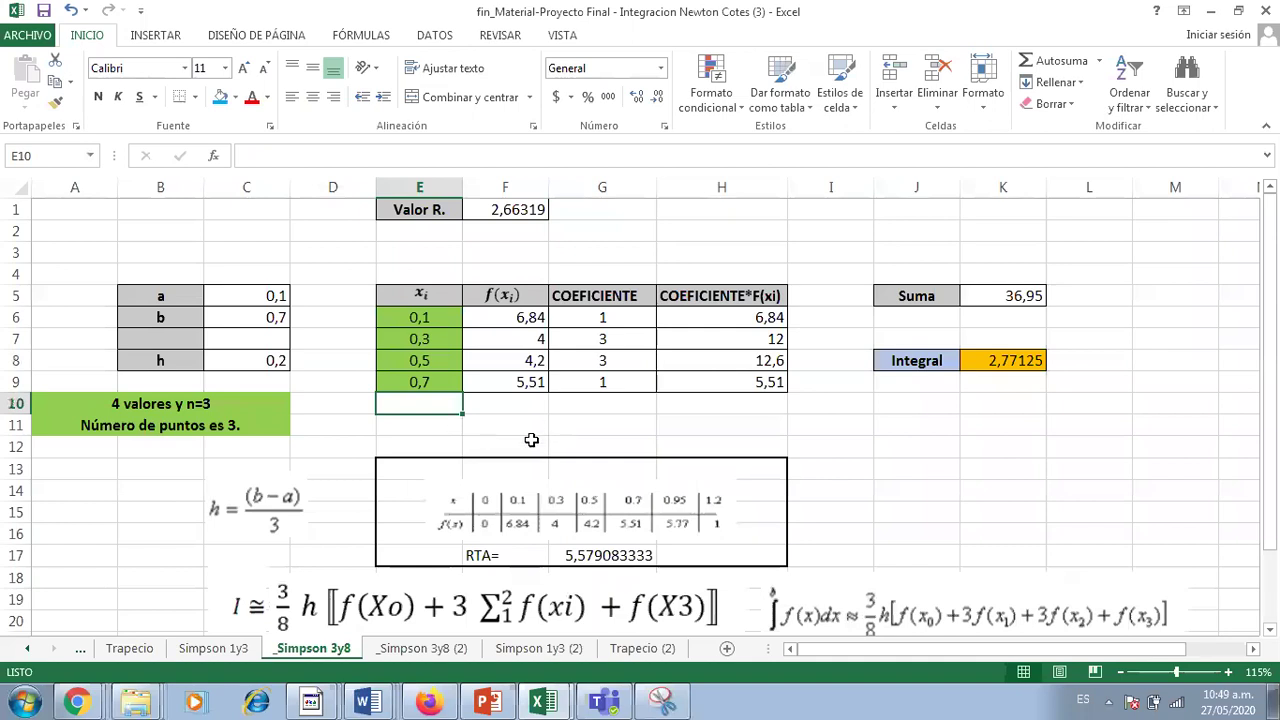
Review the xi values and the coefficients assigned to the end and middle points in the Simpson 3/8 table.
left_click_drag(449, 329, 452, 372)
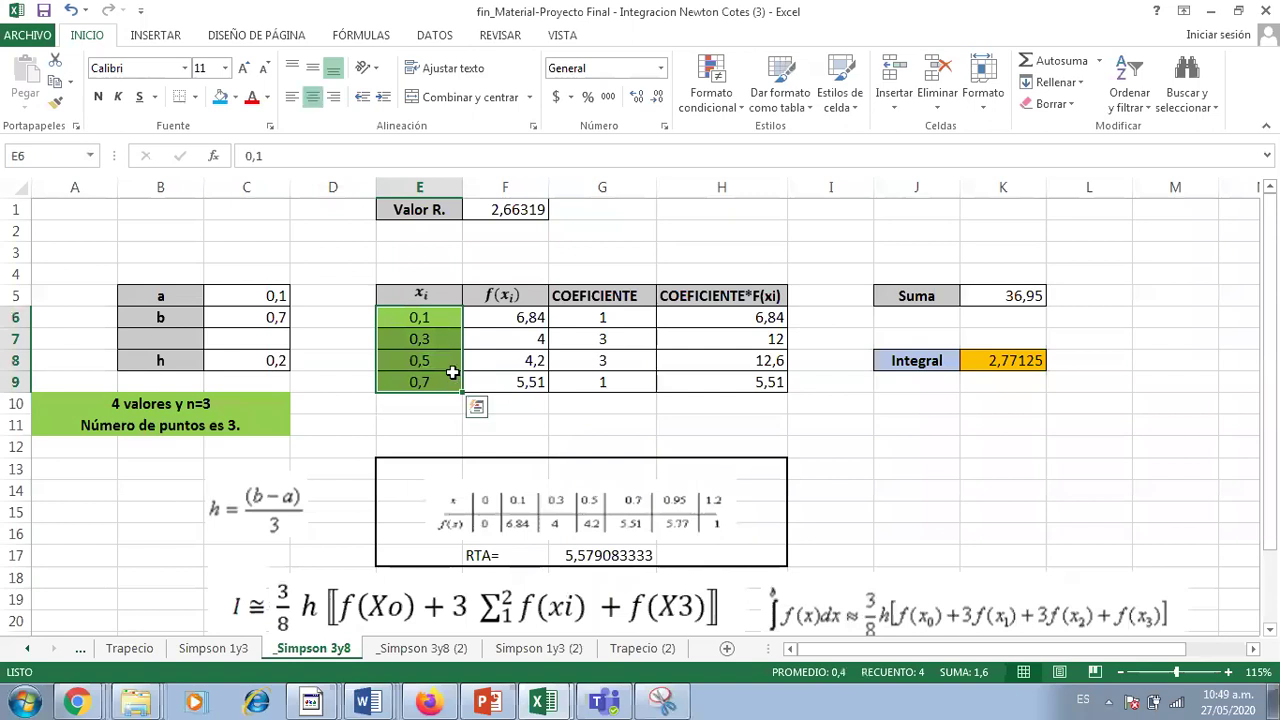
left_click(617, 390)
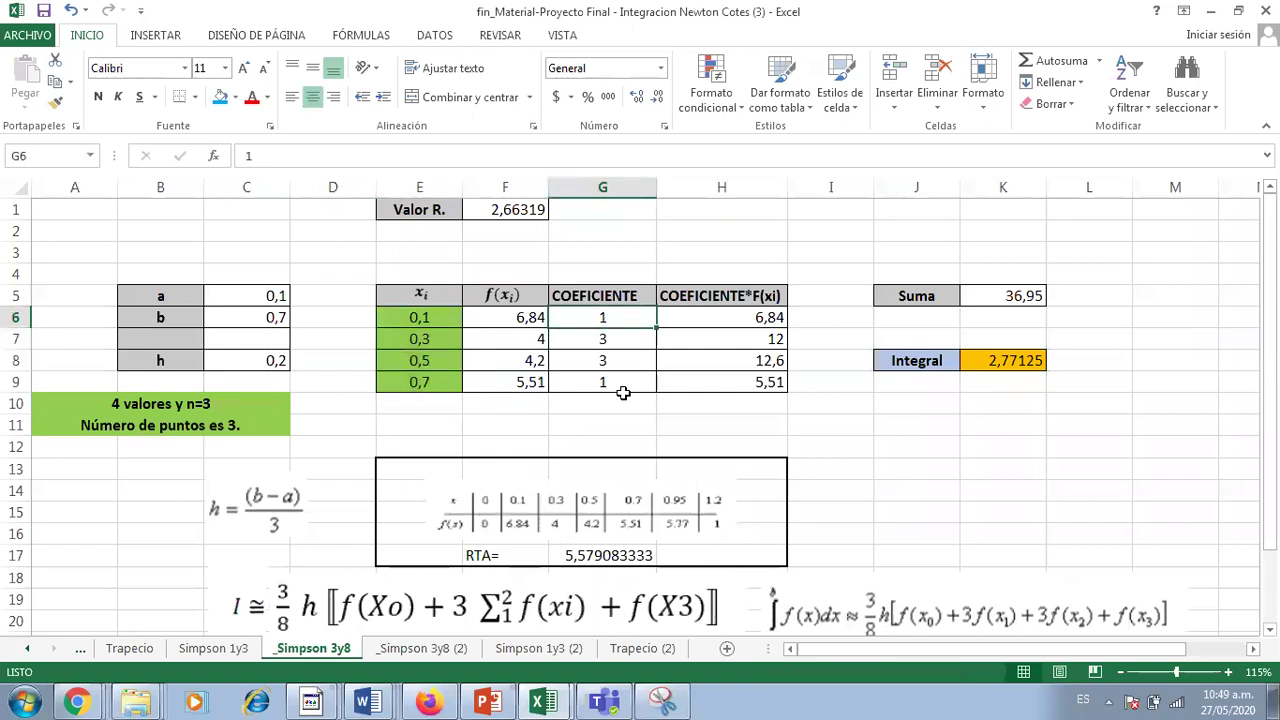
mouse_move(631, 369)
left_mouse_down()
mouse_move(634, 317)
mouse_move(636, 387)
left_mouse_up()
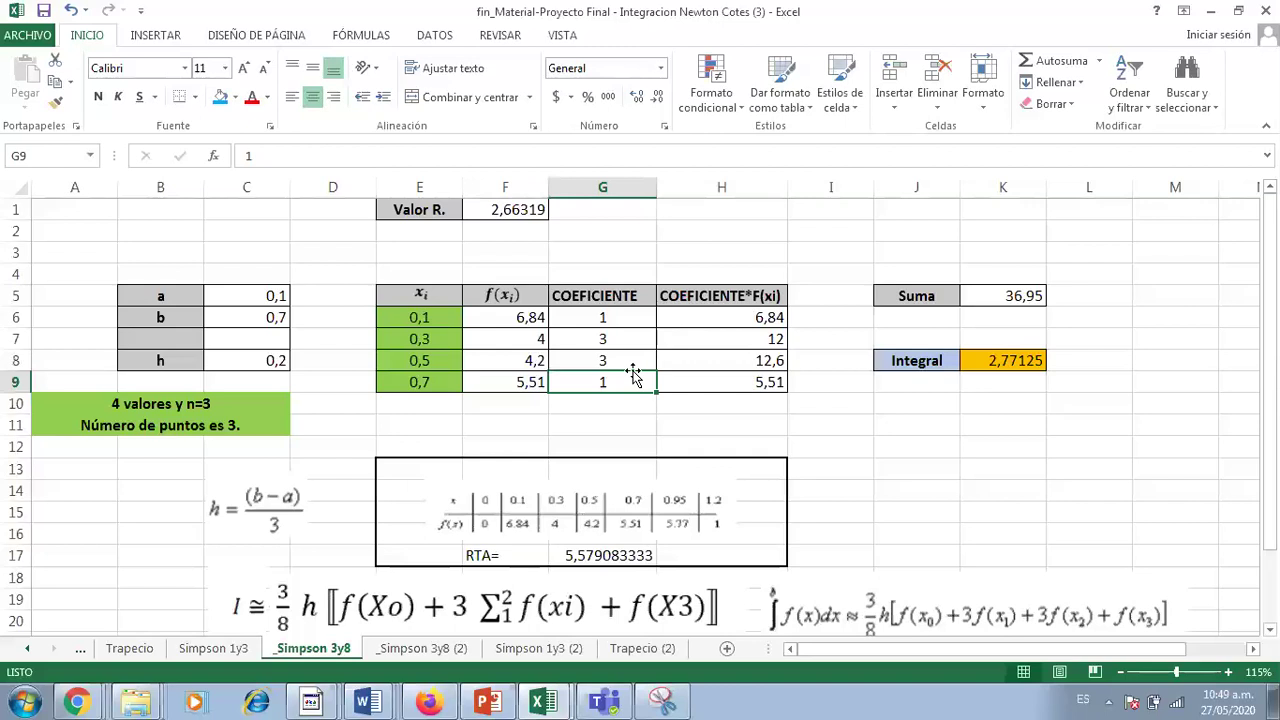
left_click_drag(650, 337, 650, 362)
key("ctrl+v")
key("Escape")
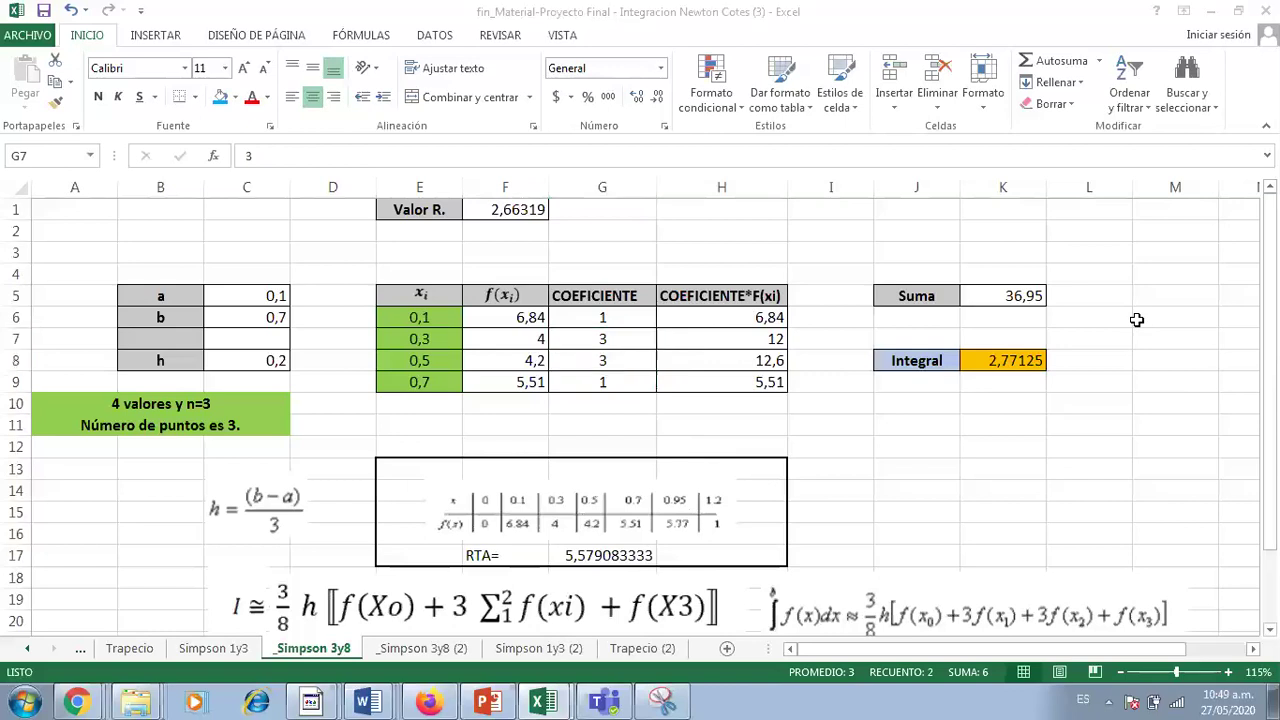
left_click_drag(1150, 651, 1170, 651)
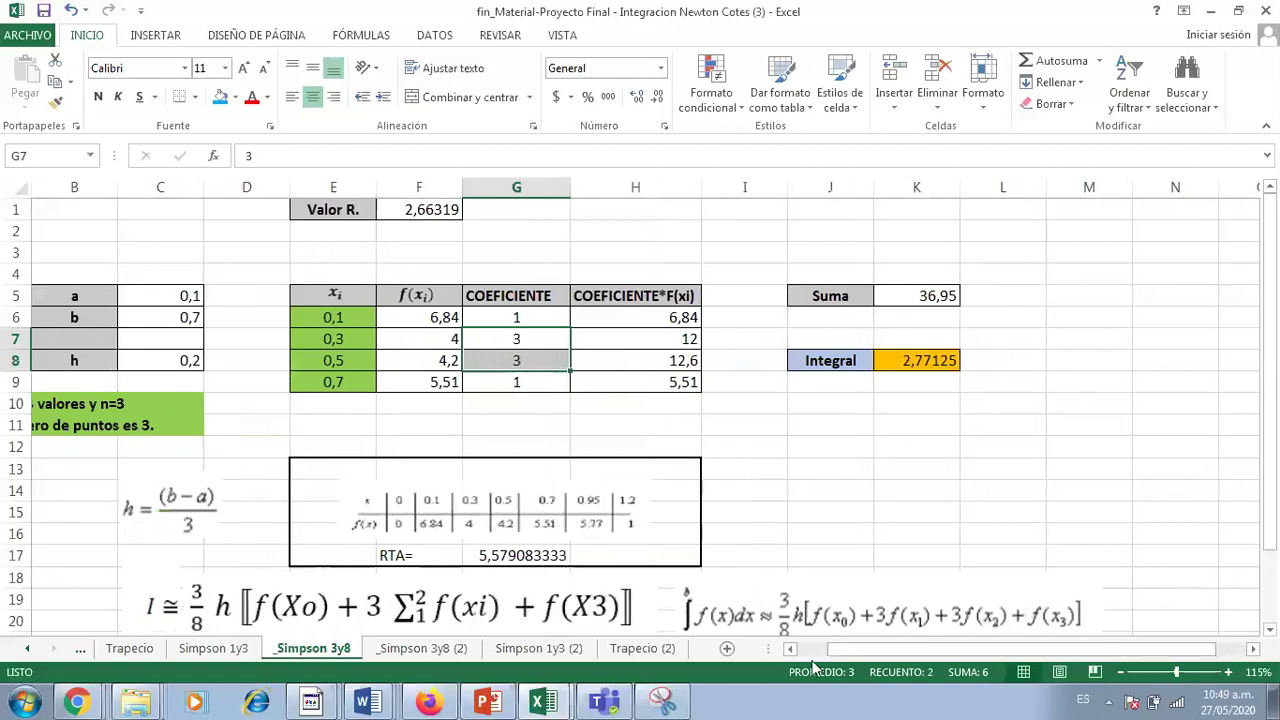
Review the end and middle coefficients of the Simpson 1/3 method on the Simpson 1y3 (2) sheet.
left_click(538, 648)
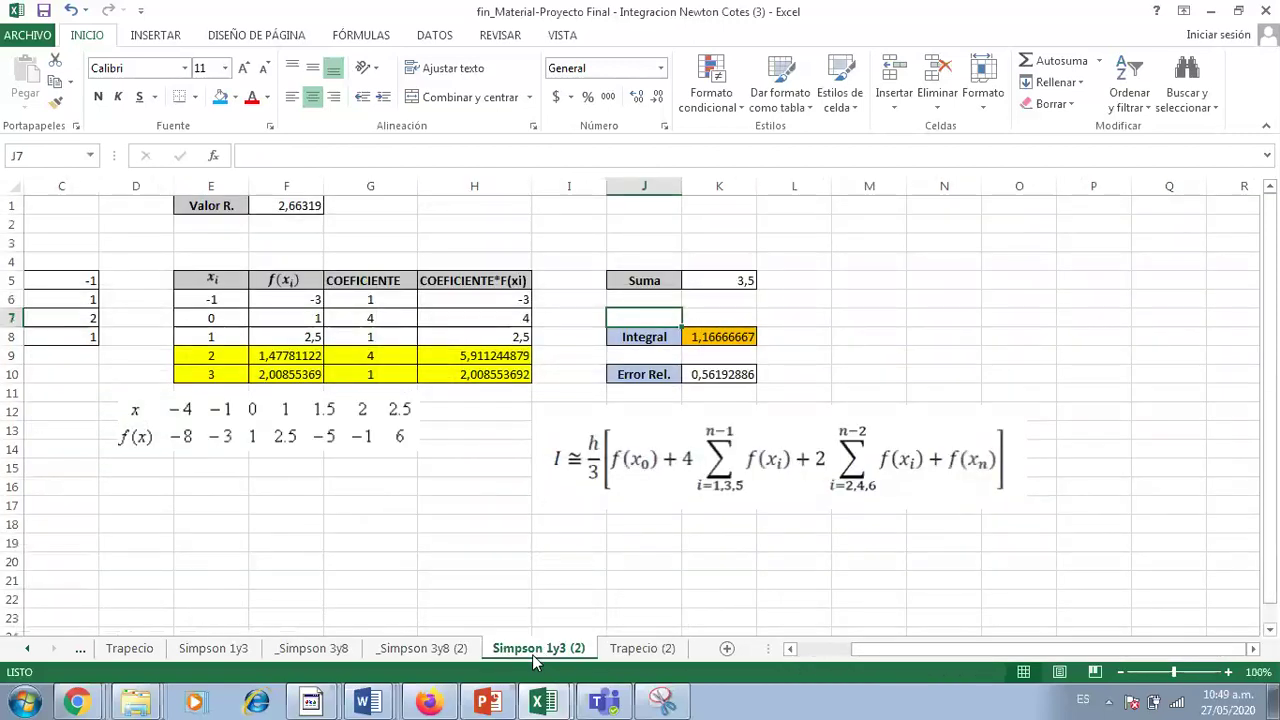
left_click(387, 306)
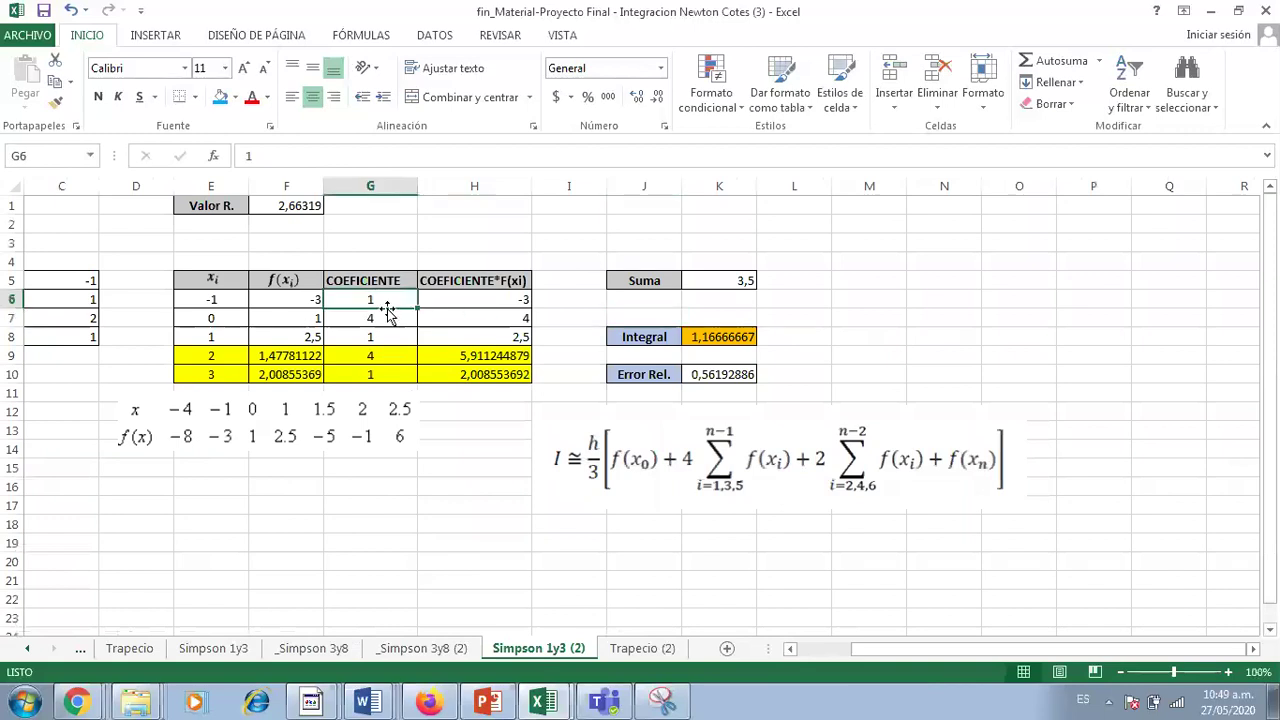
left_click(390, 374)
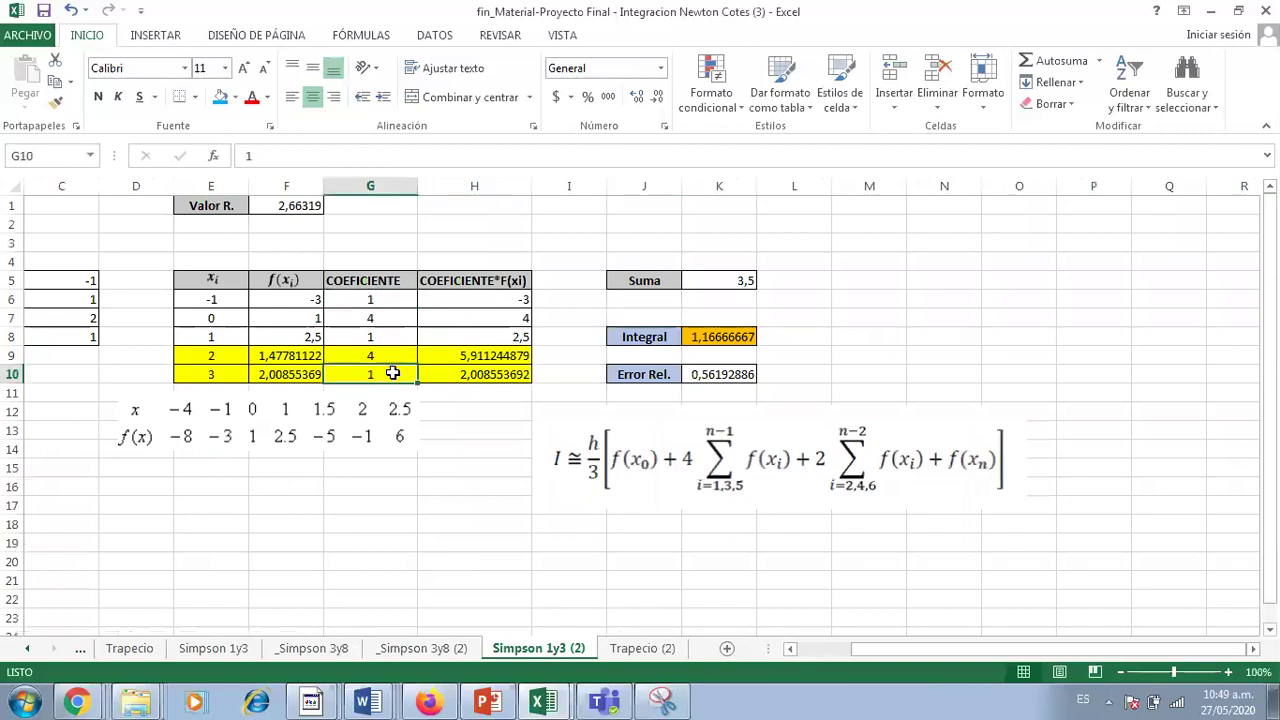
left_click(395, 316)
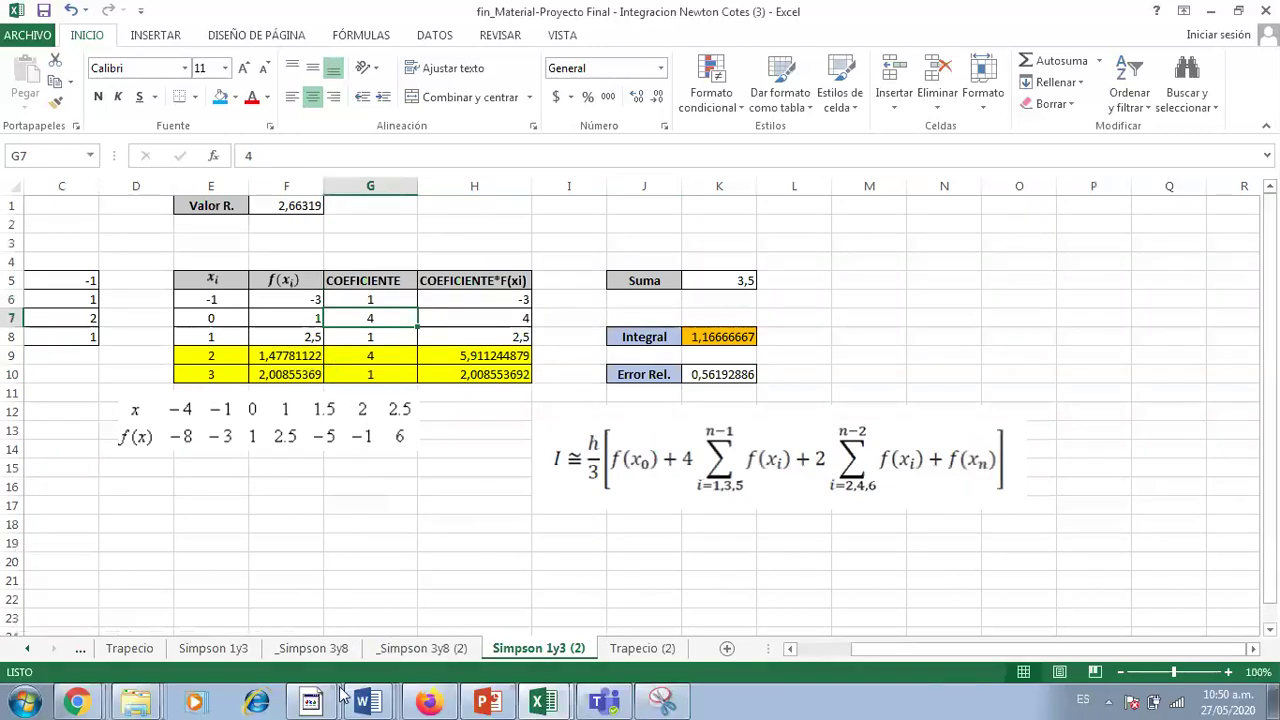
On the _Simpson 3y8 (2) sheet, examine the coefficients, the product formula in H6 and the sum formula in K5.
left_click(412, 652)
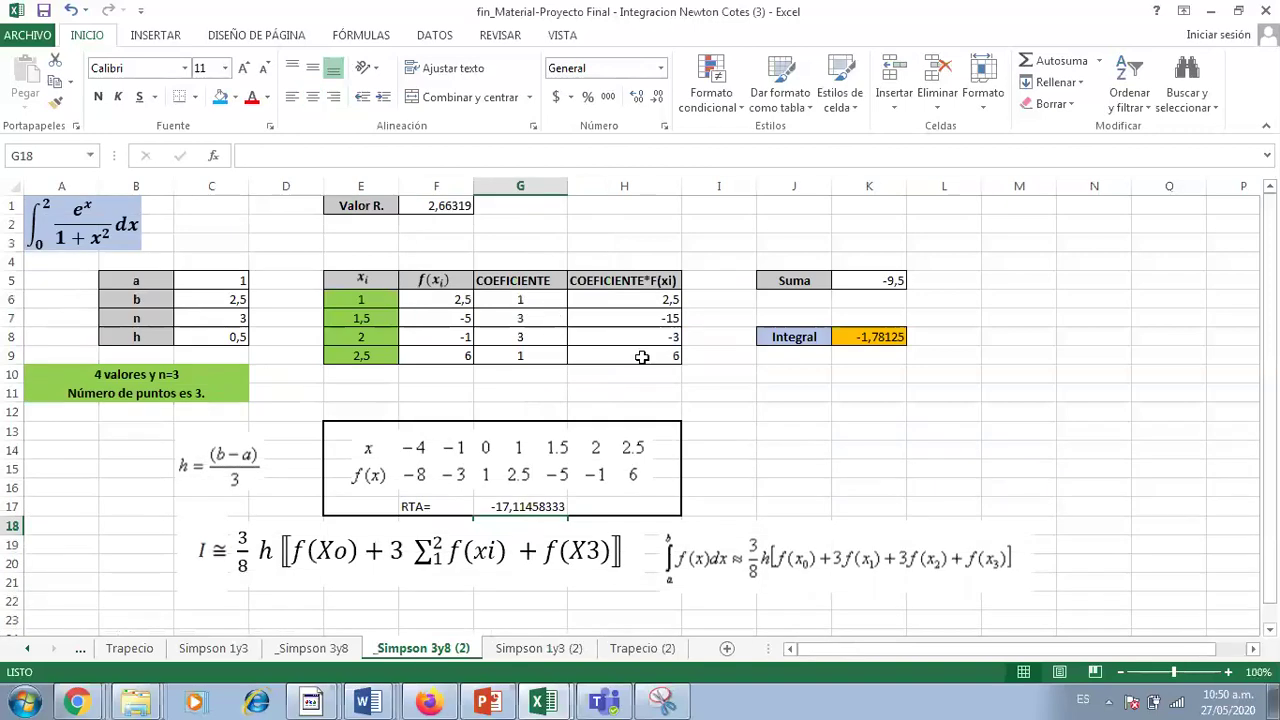
left_click(521, 299)
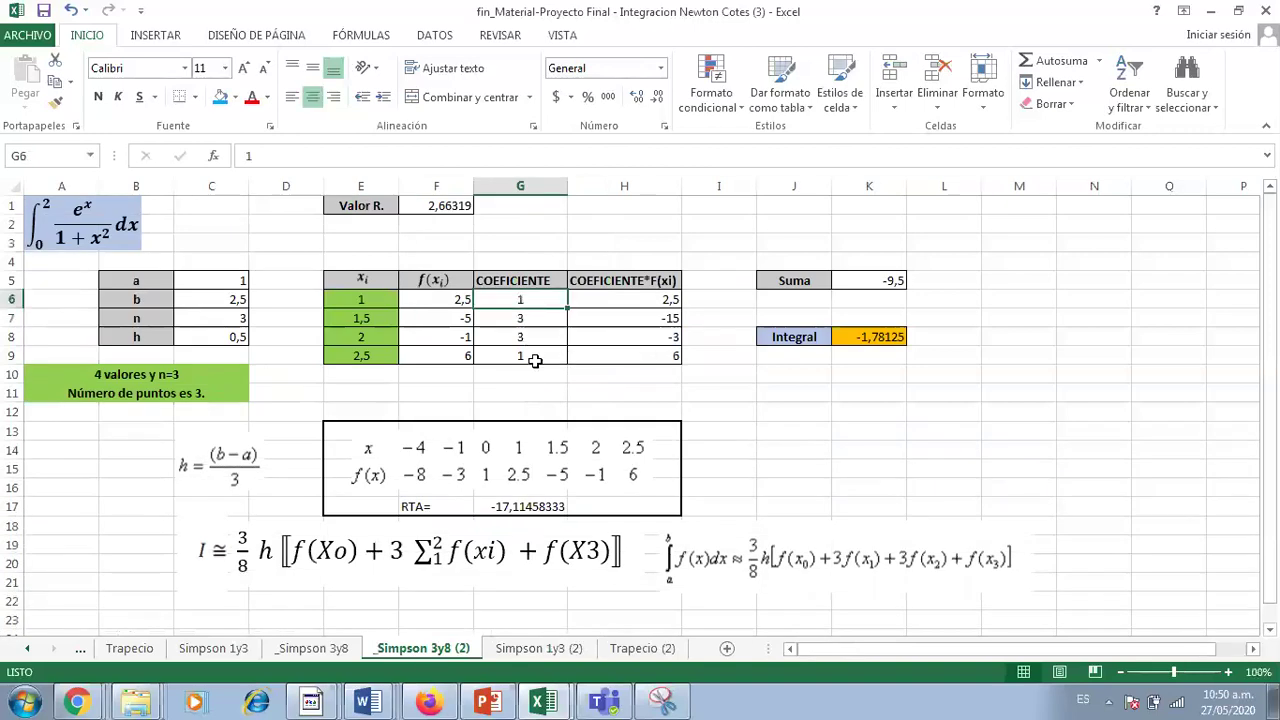
left_click_drag(520, 318, 530, 338)
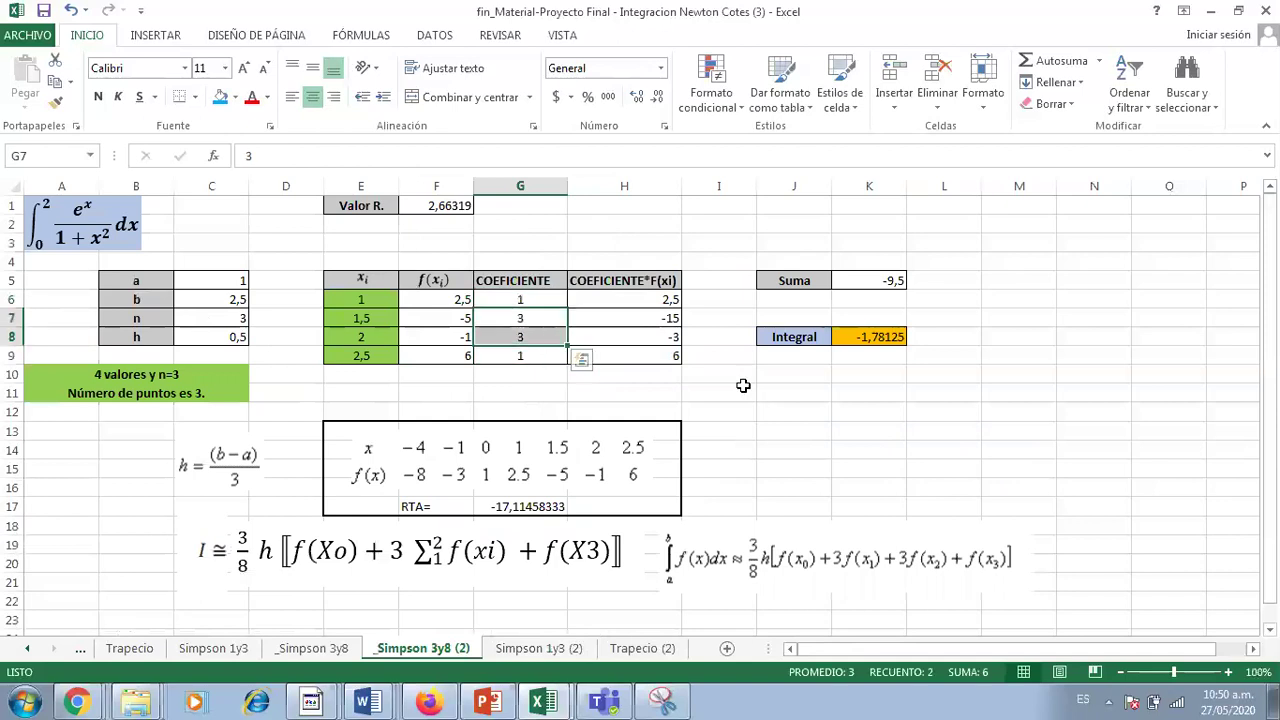
double_click(633, 300)
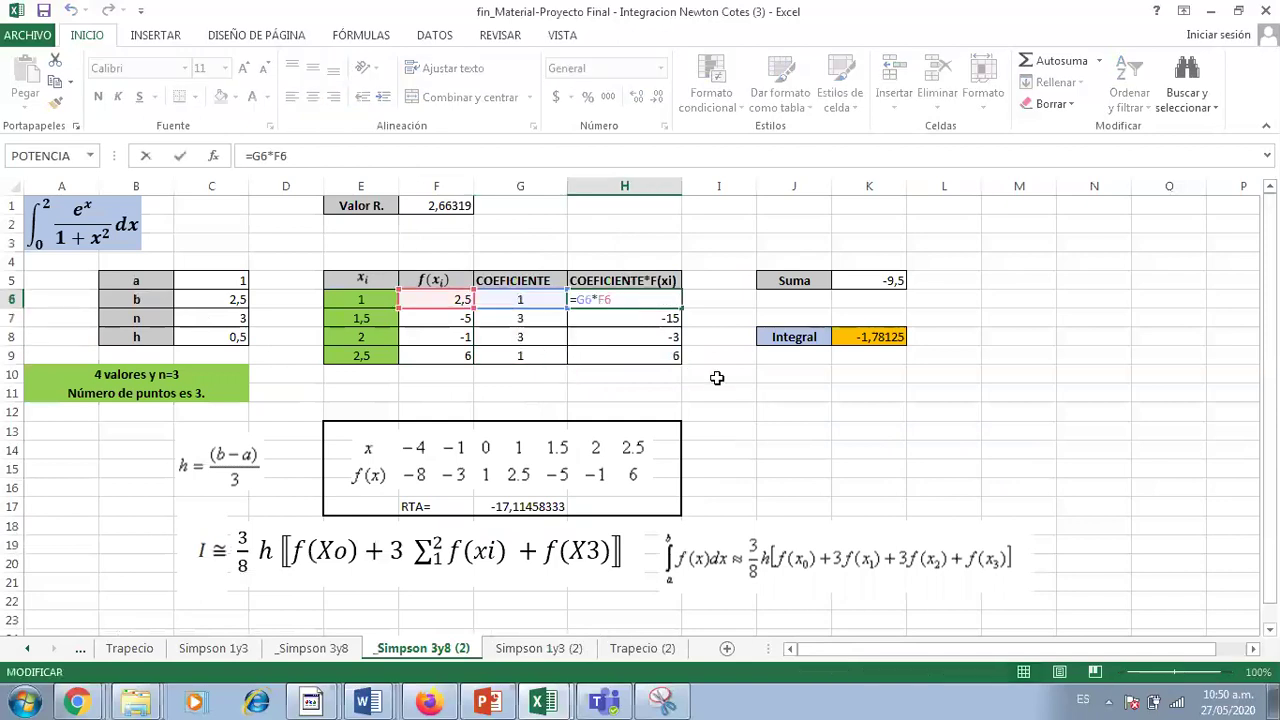
left_click(762, 428)
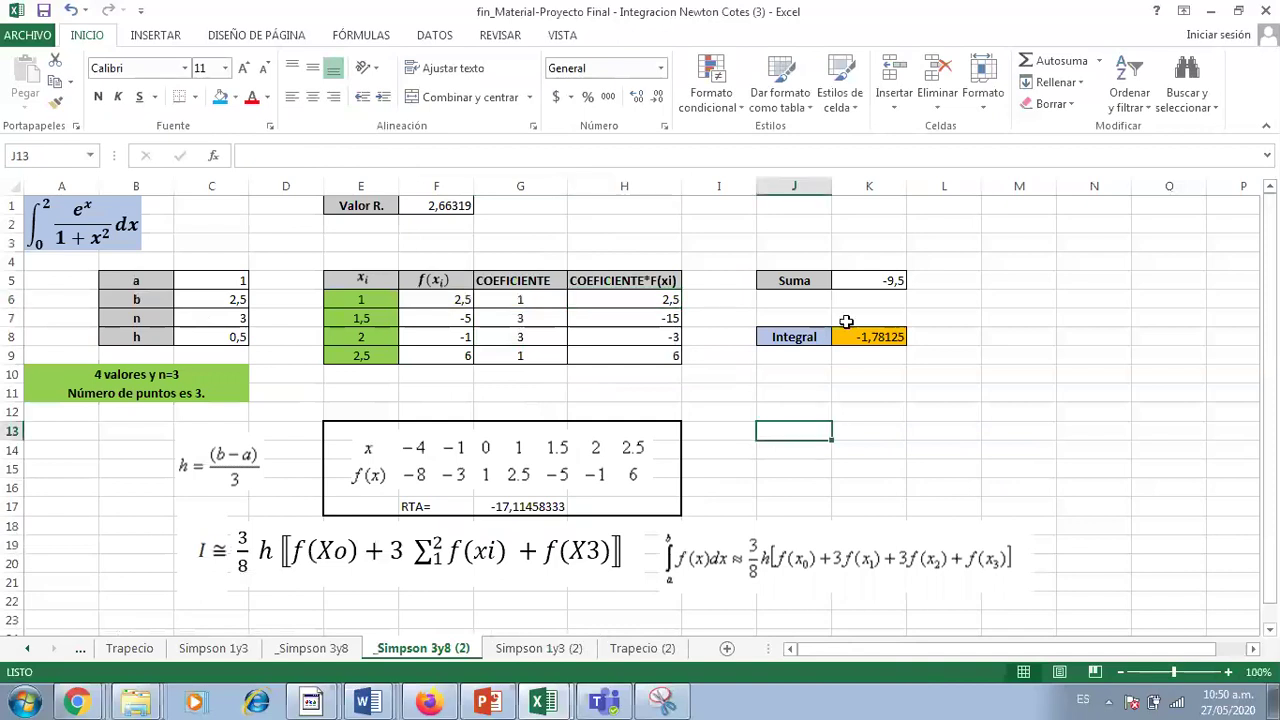
double_click(878, 280)
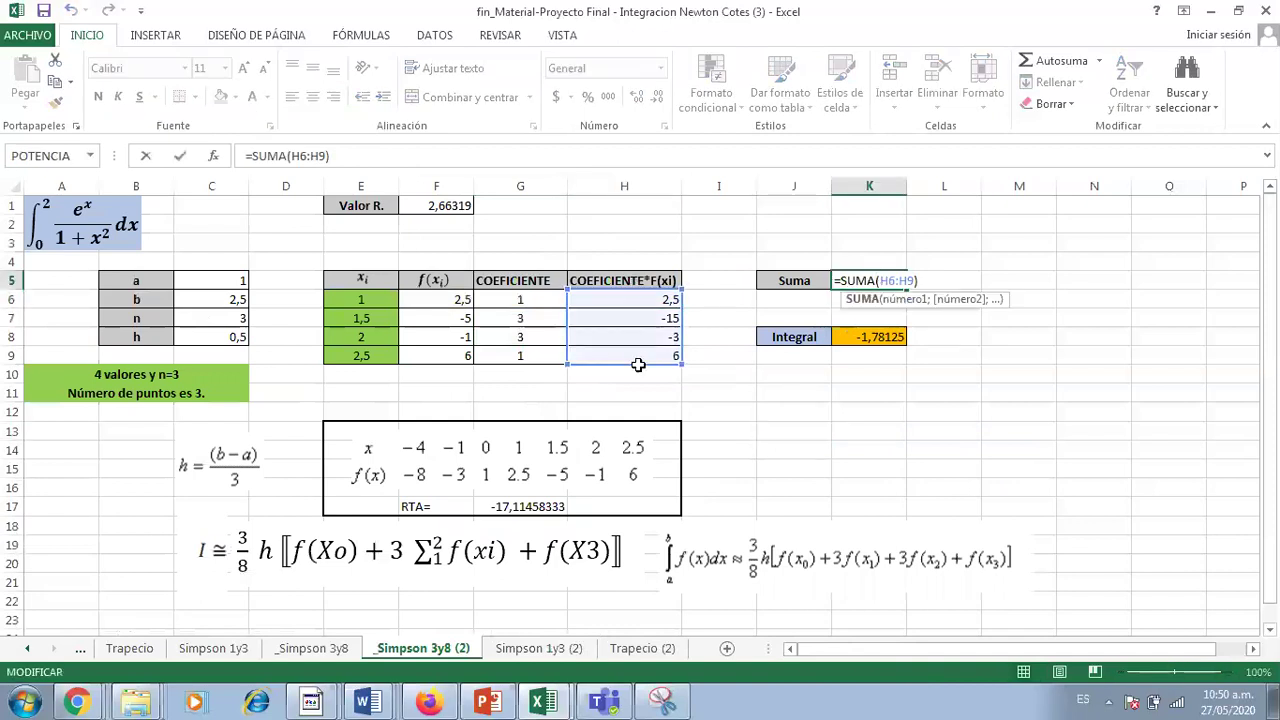
key("ctrl+Return")
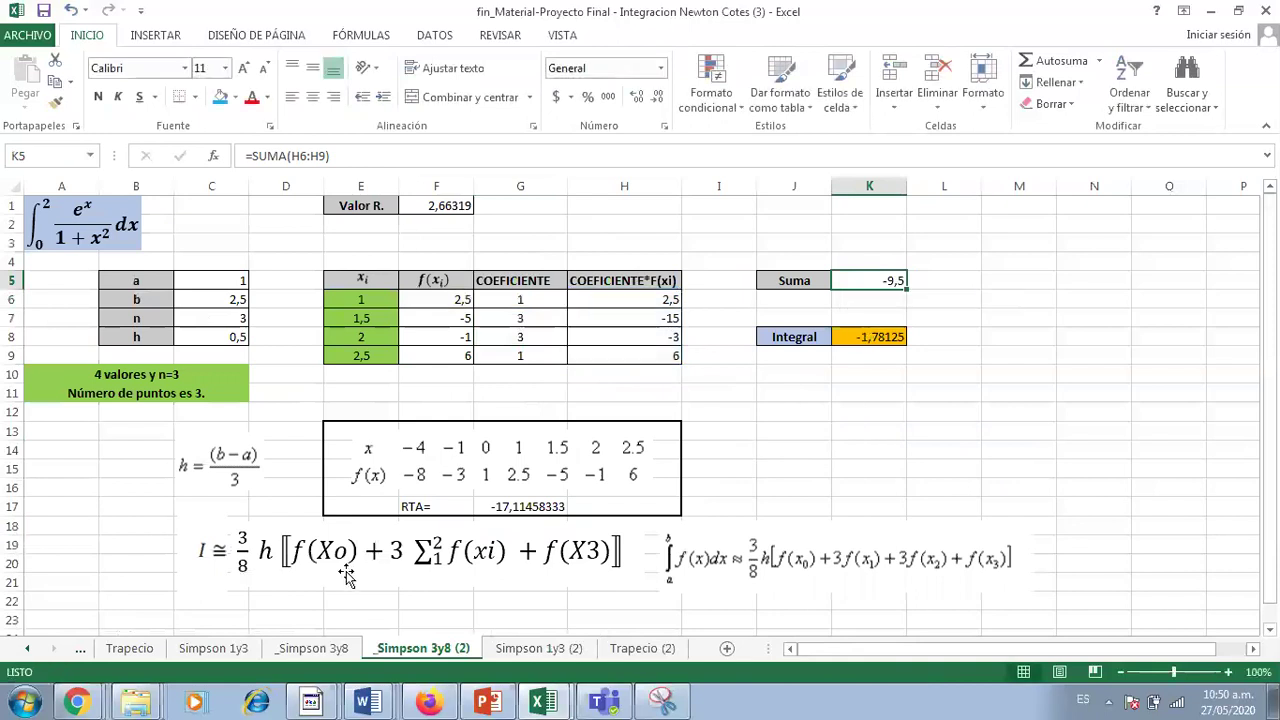
Calculate the Simpson 3/8 integral in K10 with the formula =((3/8)*C8)*K5.
mouse_move(648, 700)
left_click(849, 375)
type("=(3/8")
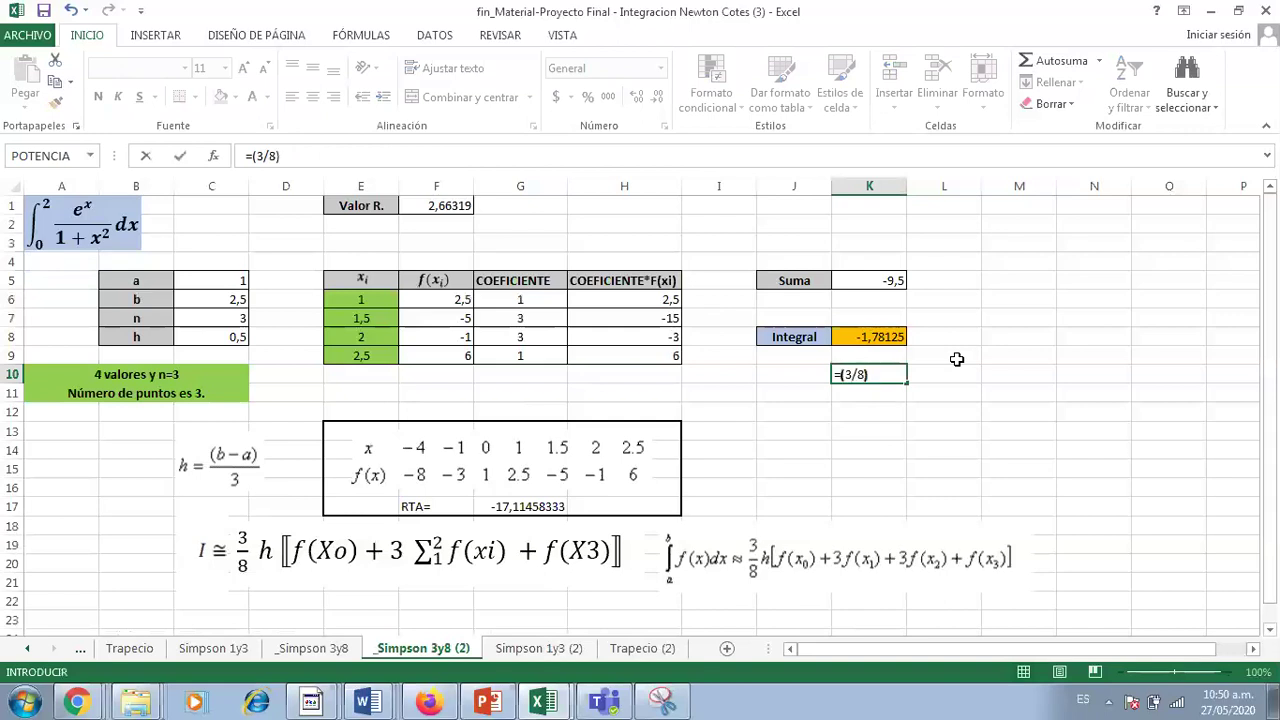
type(")*")
left_click(222, 338)
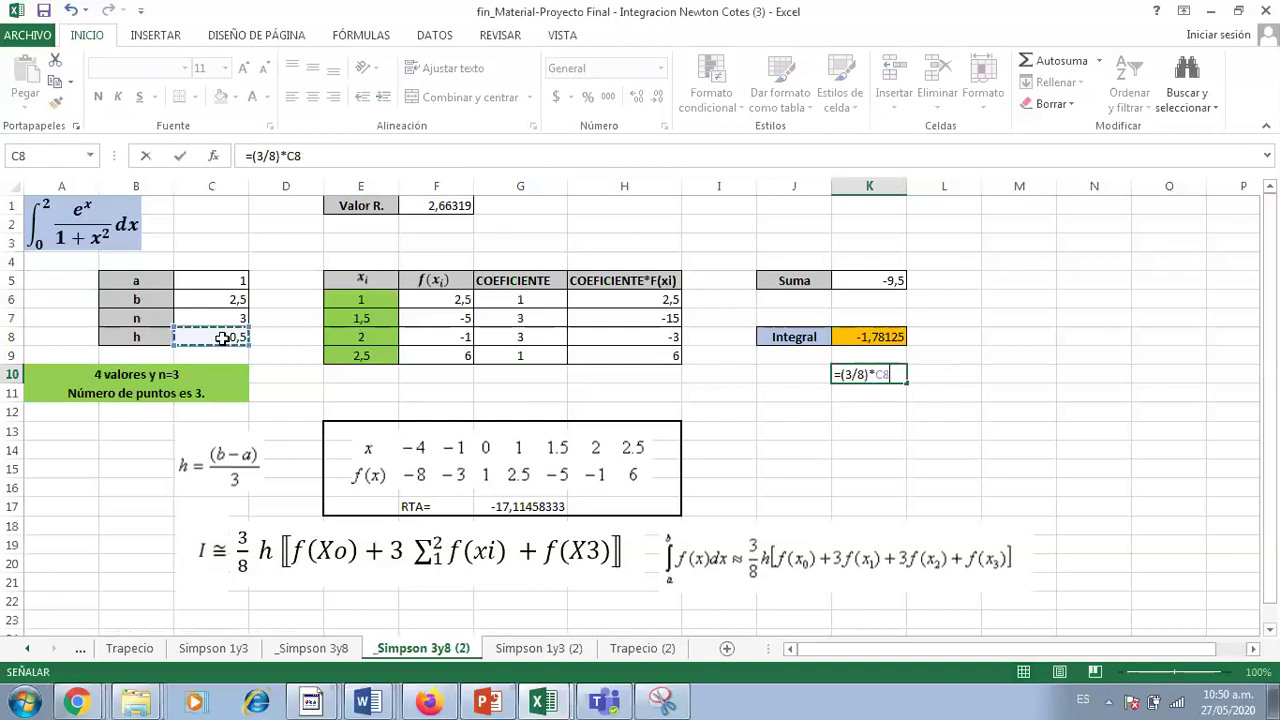
type(")")
left_click(841, 374)
type("(")
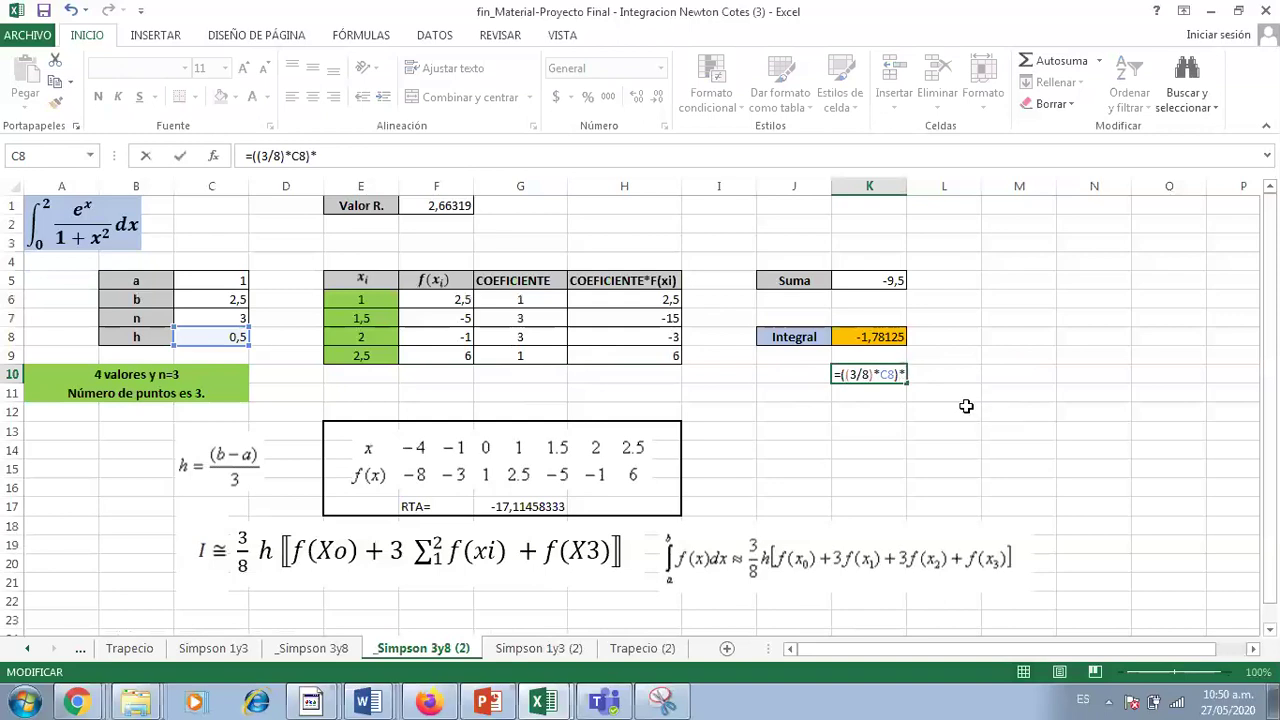
left_click(892, 280)
key("Return")
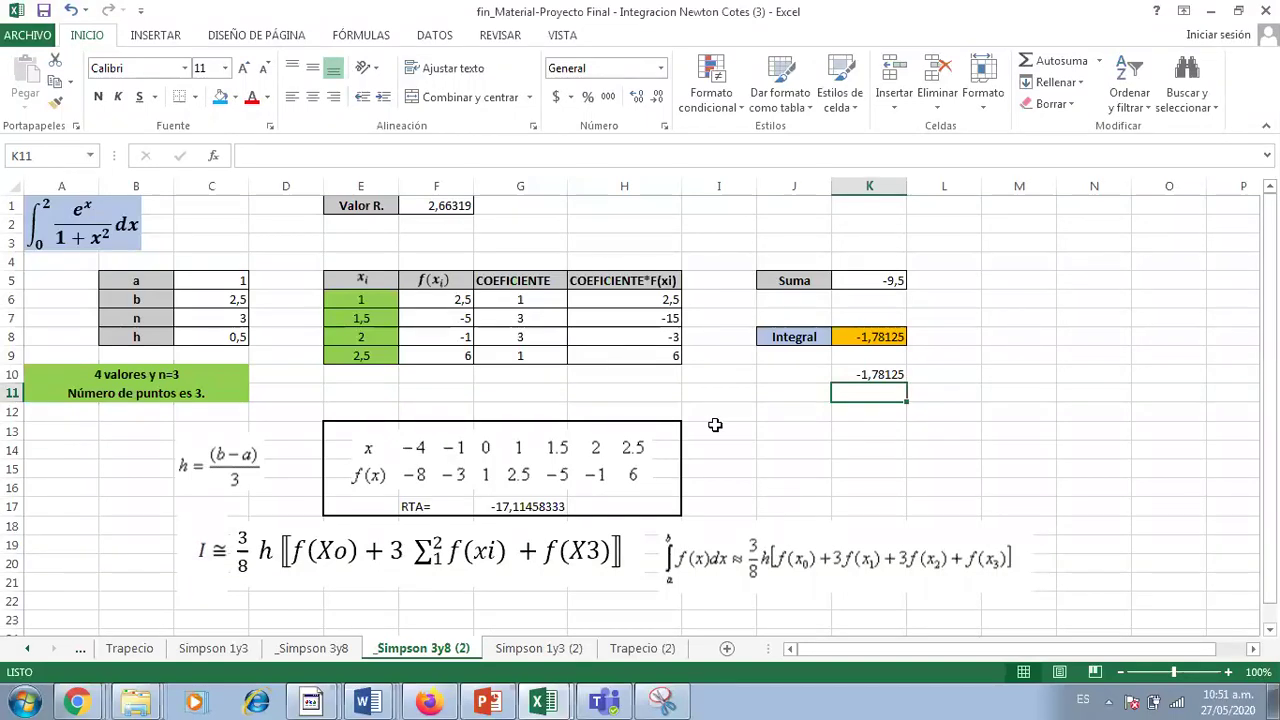
On the Simpson 1y3 (2) sheet, clear the two yellow table rows in E9:H10, including their contents and formatting.
left_click(533, 649)
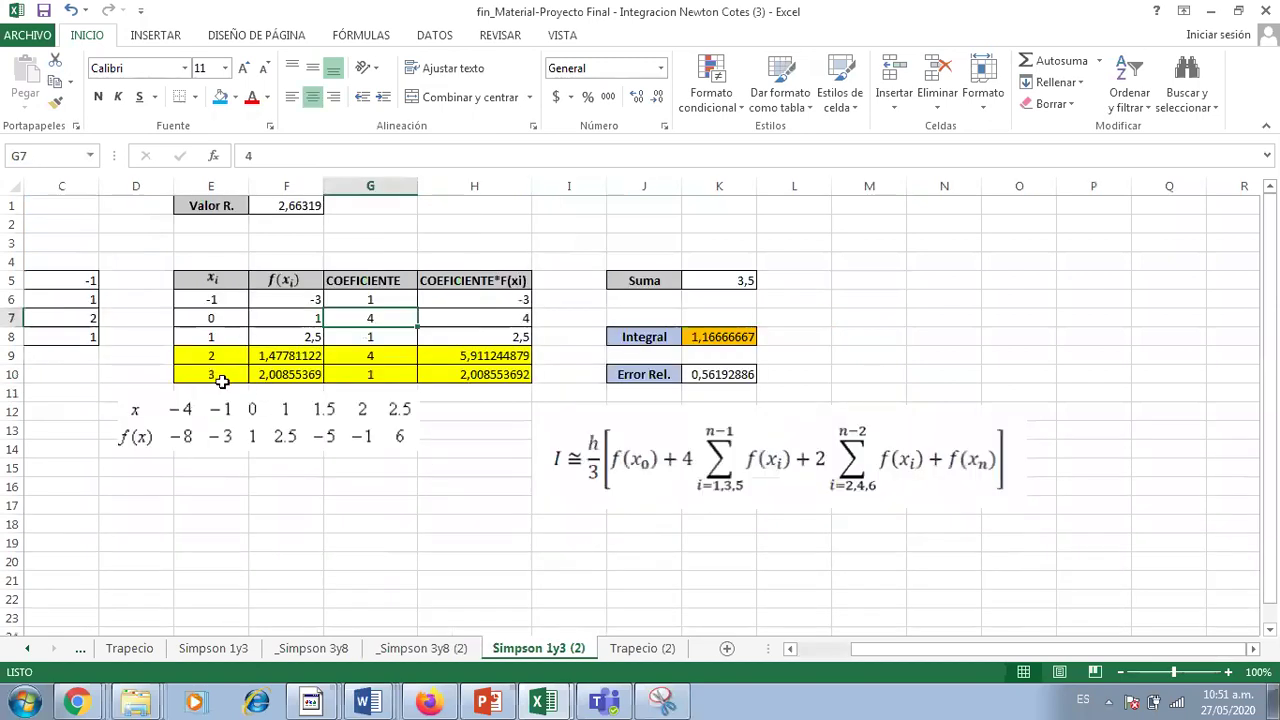
left_click_drag(210, 356, 481, 371)
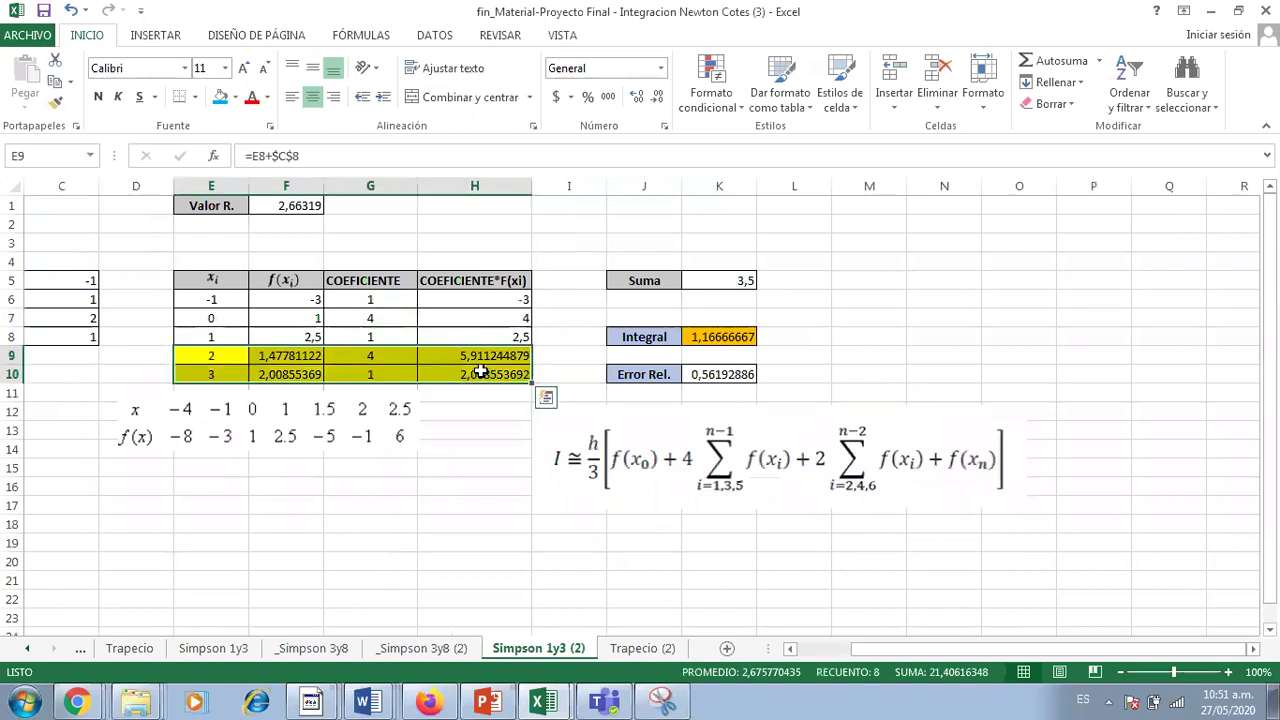
key("Delete")
left_click(497, 392)
left_click_drag(267, 375, 486, 427)
left_click(563, 622)
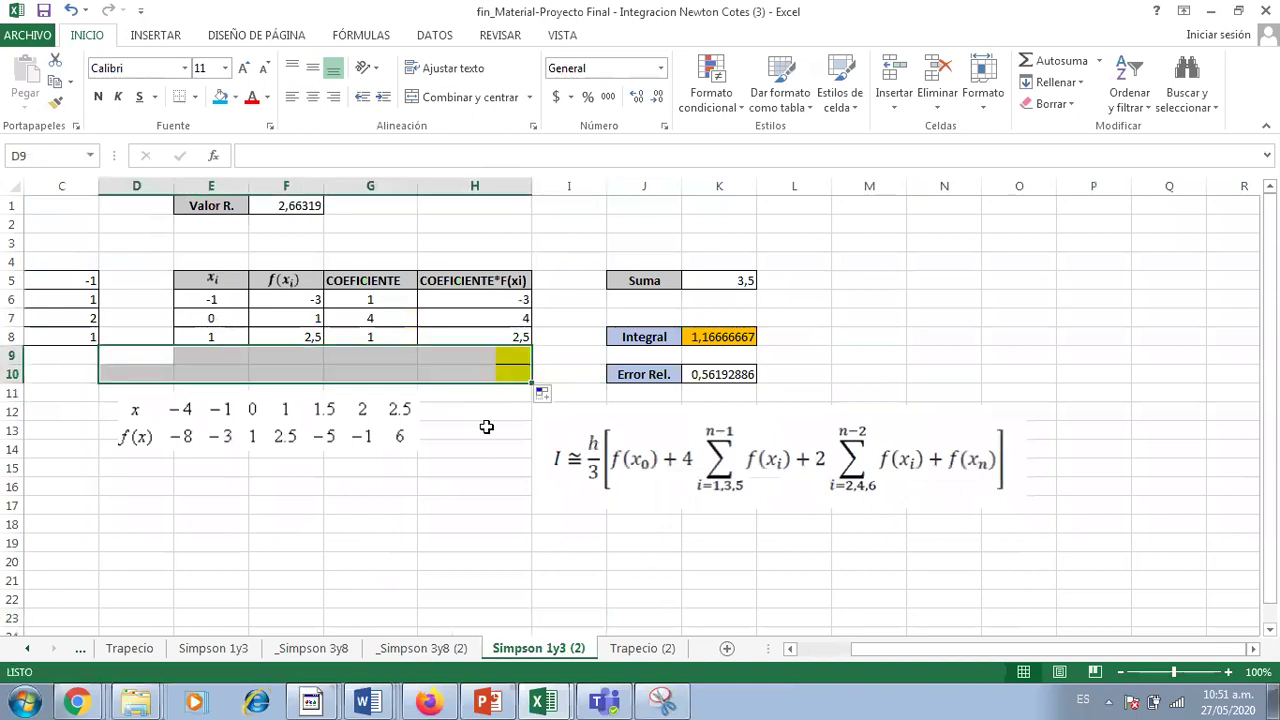
left_click(486, 427)
Replace the n label in B7 of the Simpson 1y3 (2) sheet with kte.
left_click_drag(855, 651, 733, 650)
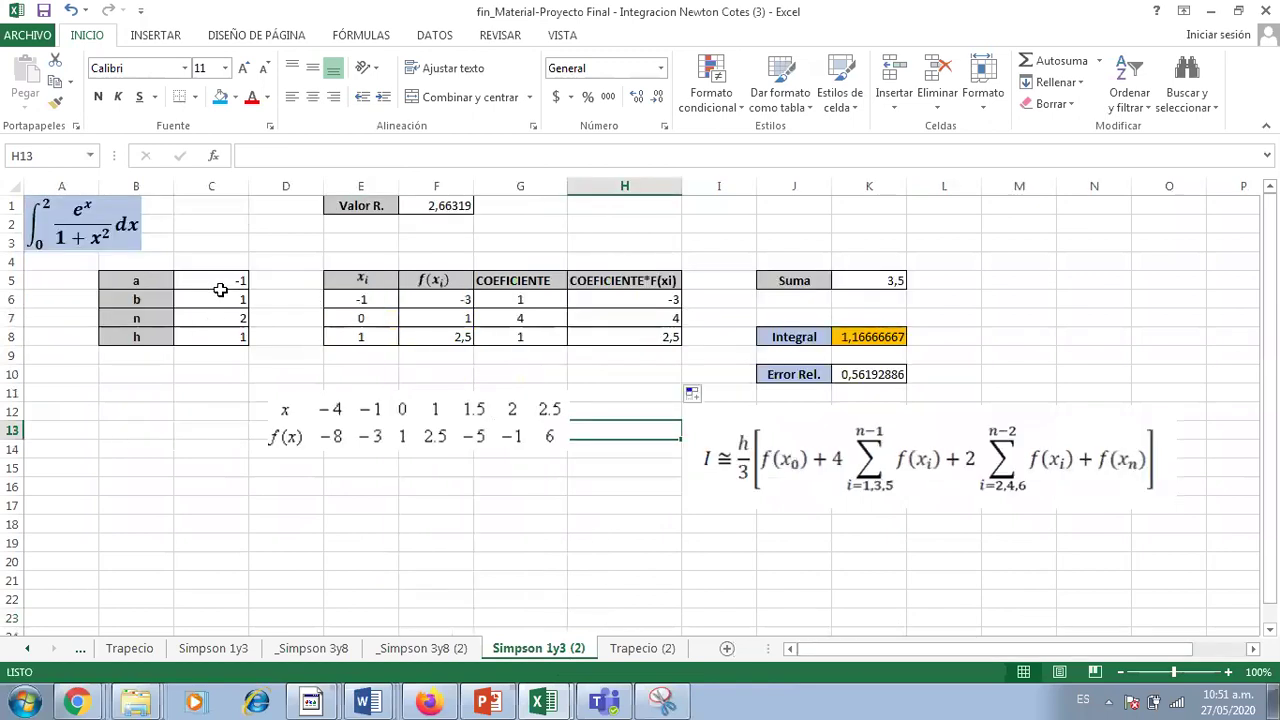
left_click(152, 317)
type("kte")
key("Return")
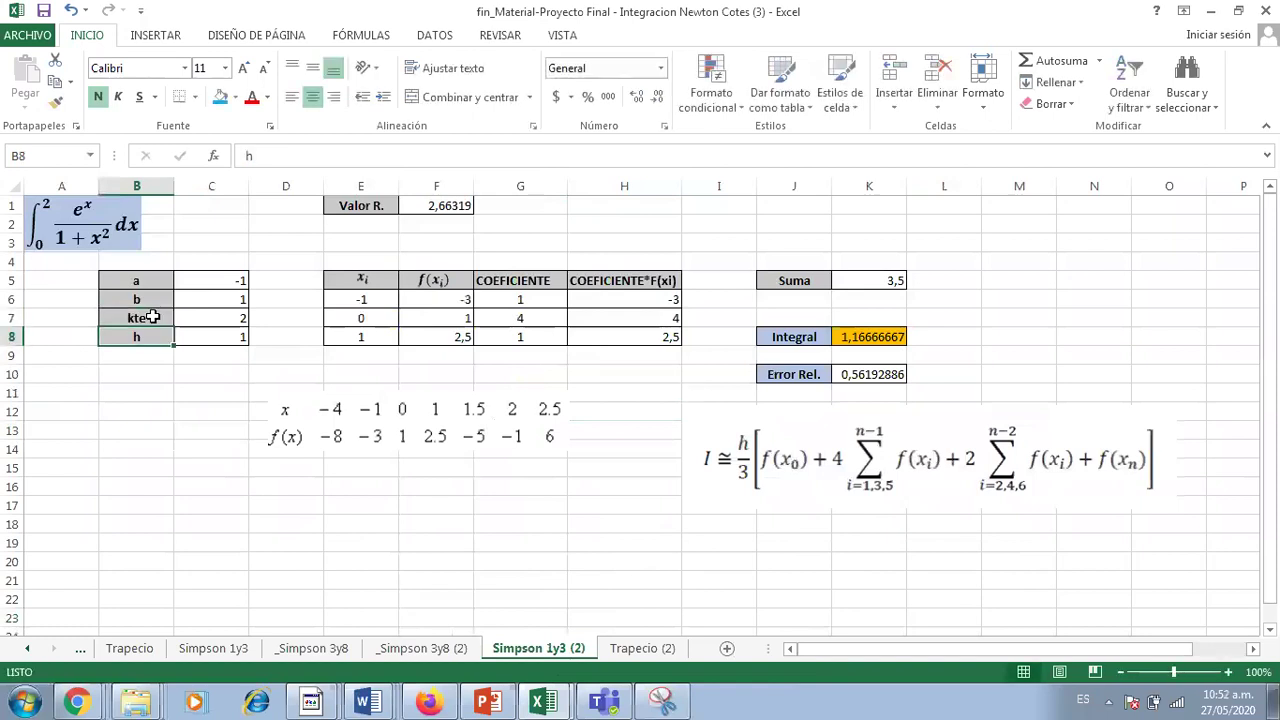
On the Simpson 1y3 (2) sheet, examine the h formula in C8 and the coefficients in G6:G8.
left_click(206, 332)
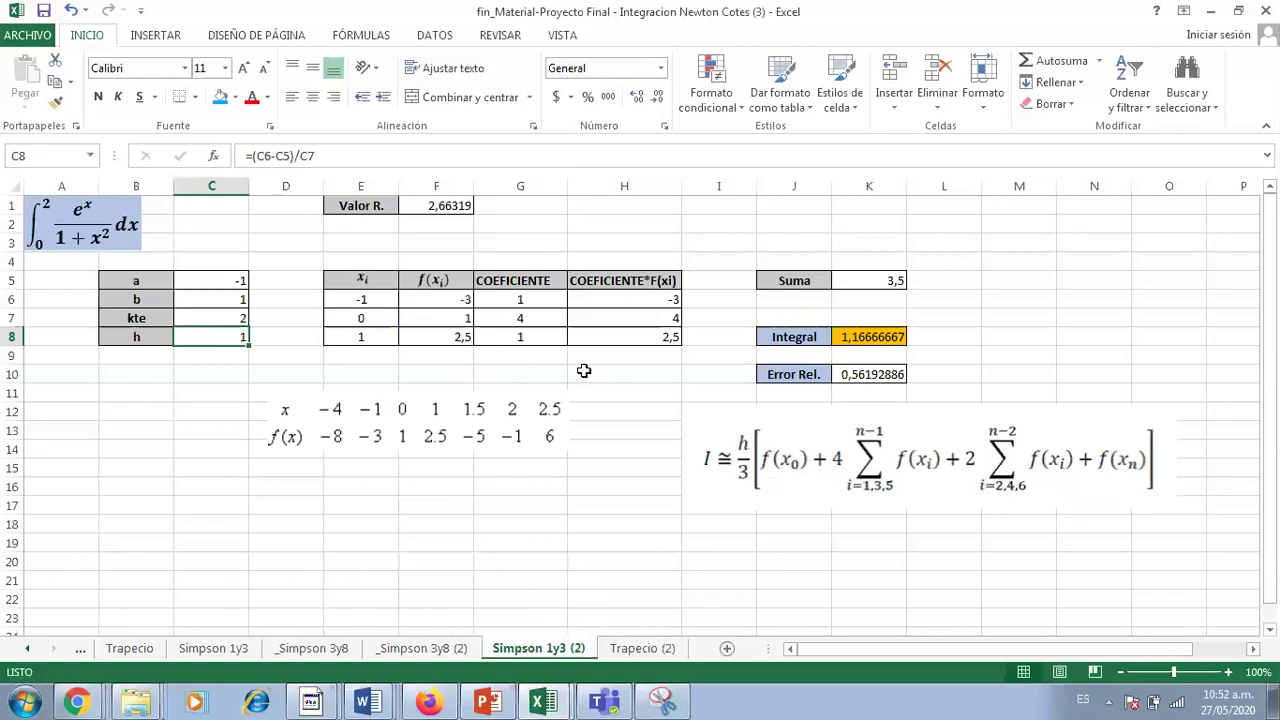
left_click(528, 292)
left_click(543, 337)
left_click(550, 300)
left_click(546, 343)
left_click(550, 313)
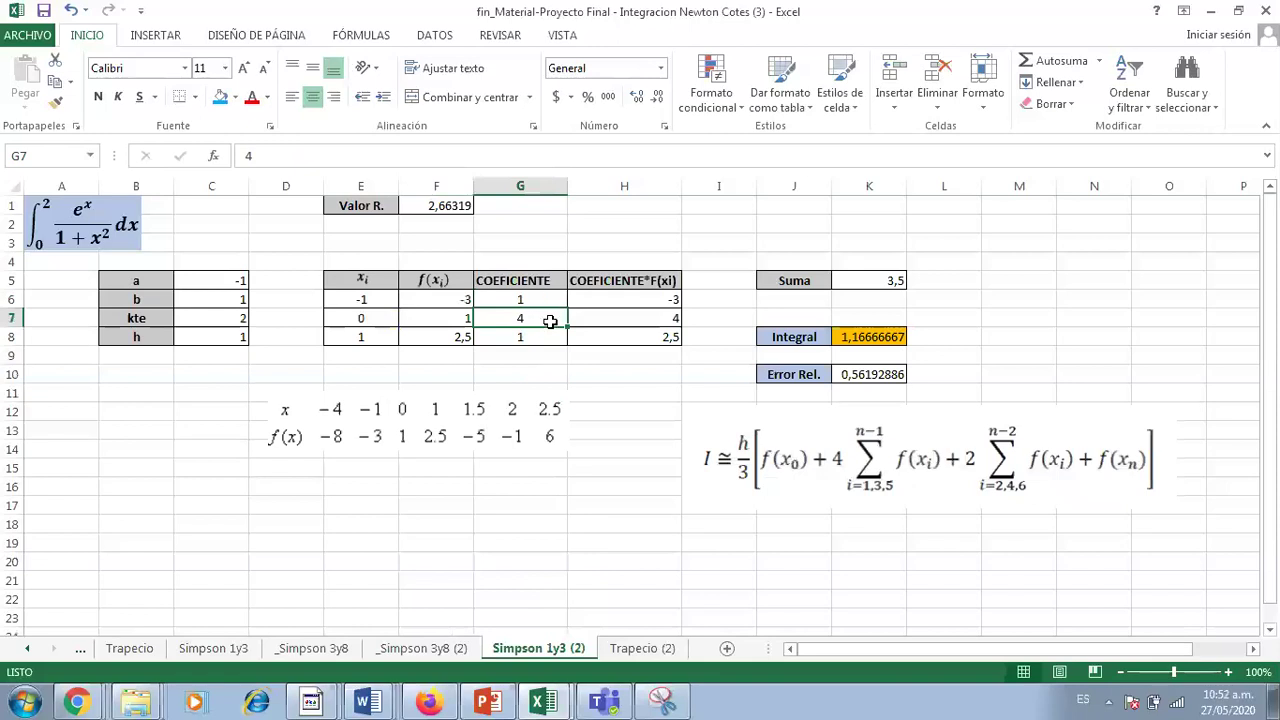
left_click(614, 502)
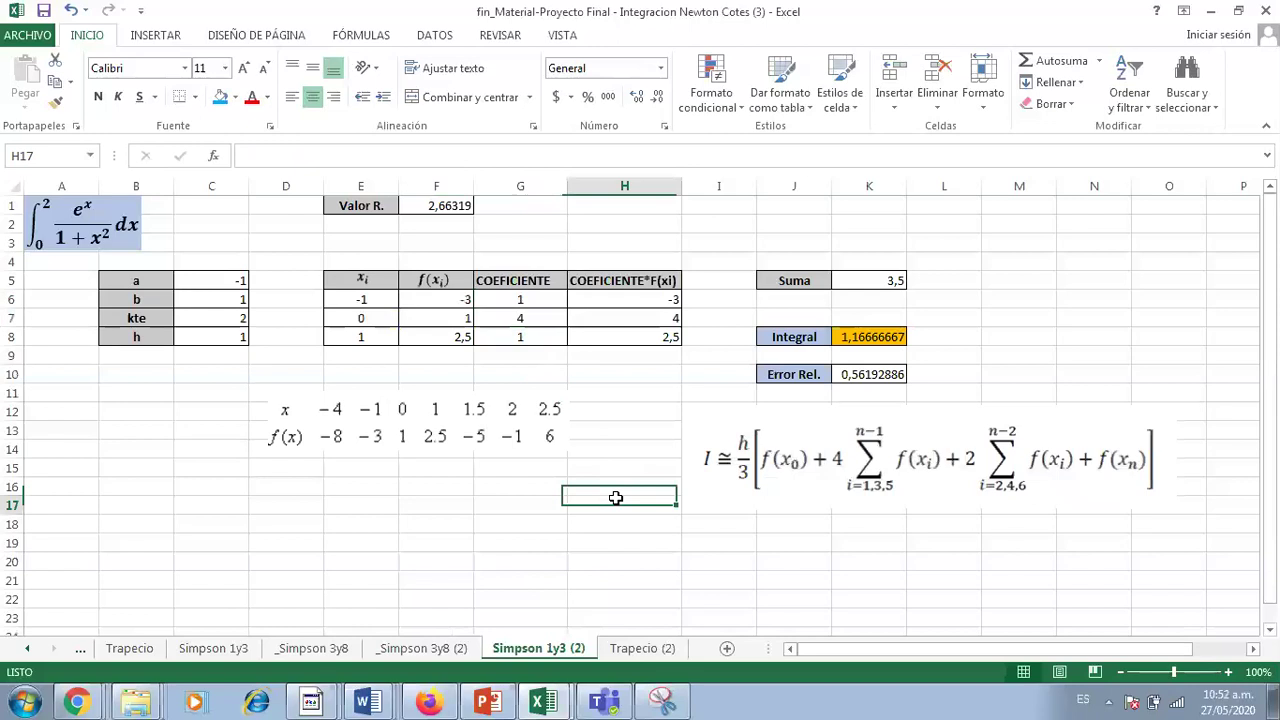
On the Trapecio (2) sheet, clear the yellow table rows in E10:H15, including their contents and formatting.
left_click(607, 651)
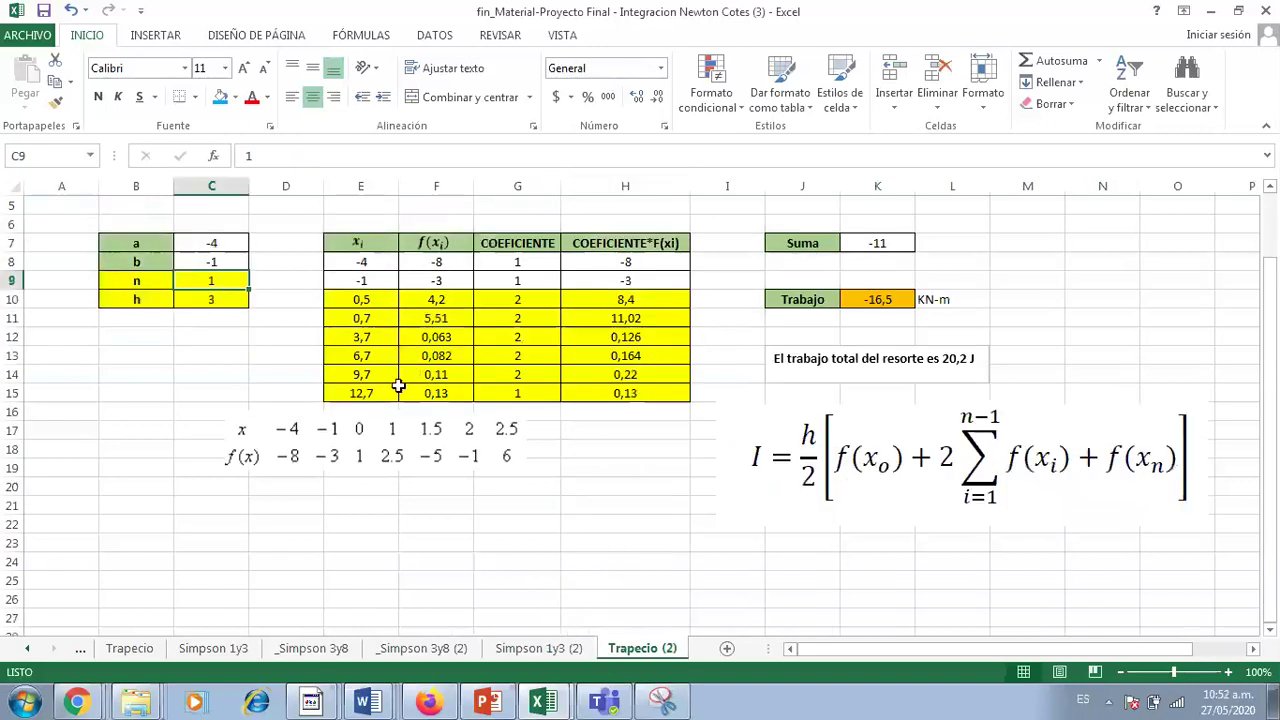
left_click(343, 412)
left_click_drag(343, 412, 681, 415)
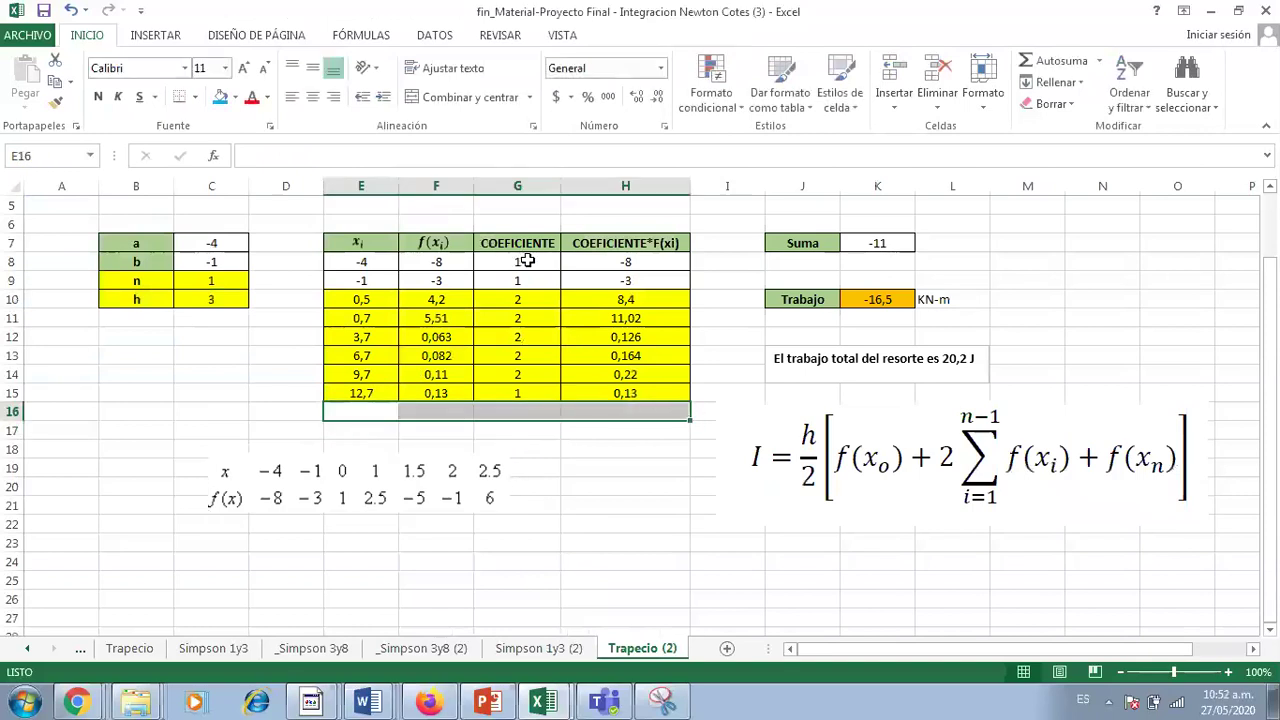
left_click_drag(689, 418, 551, 351)
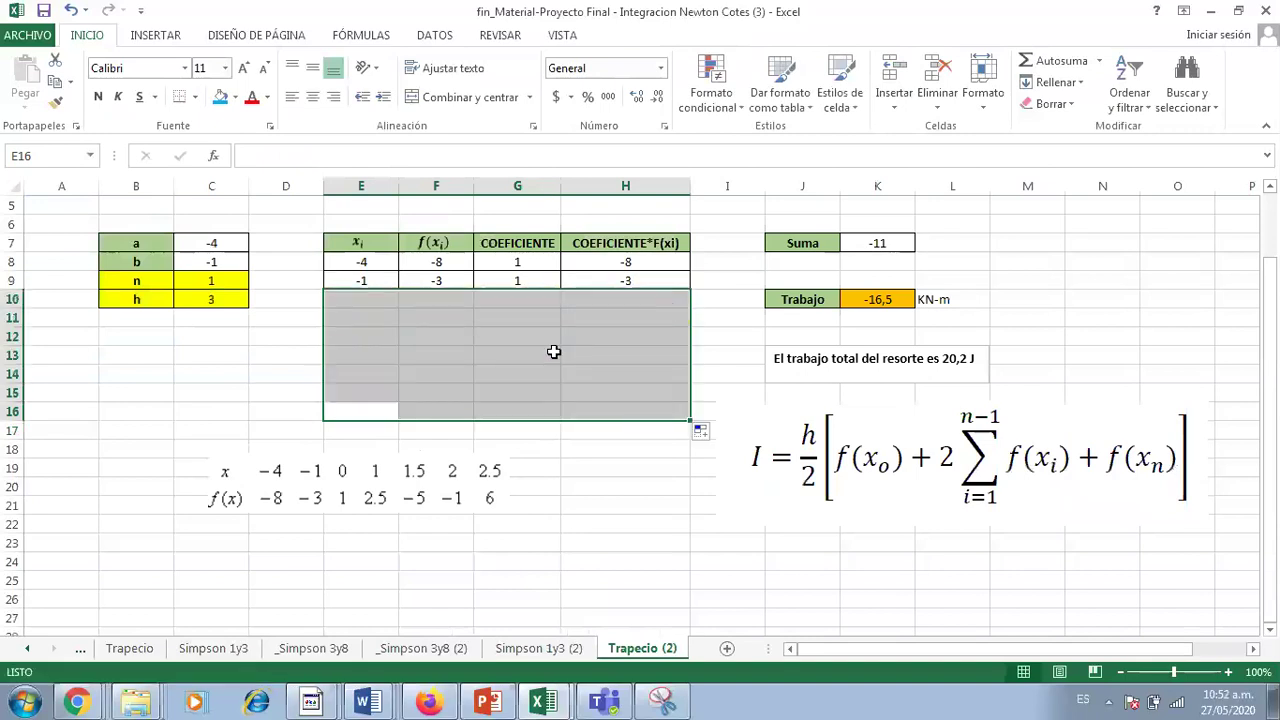
left_click(551, 351)
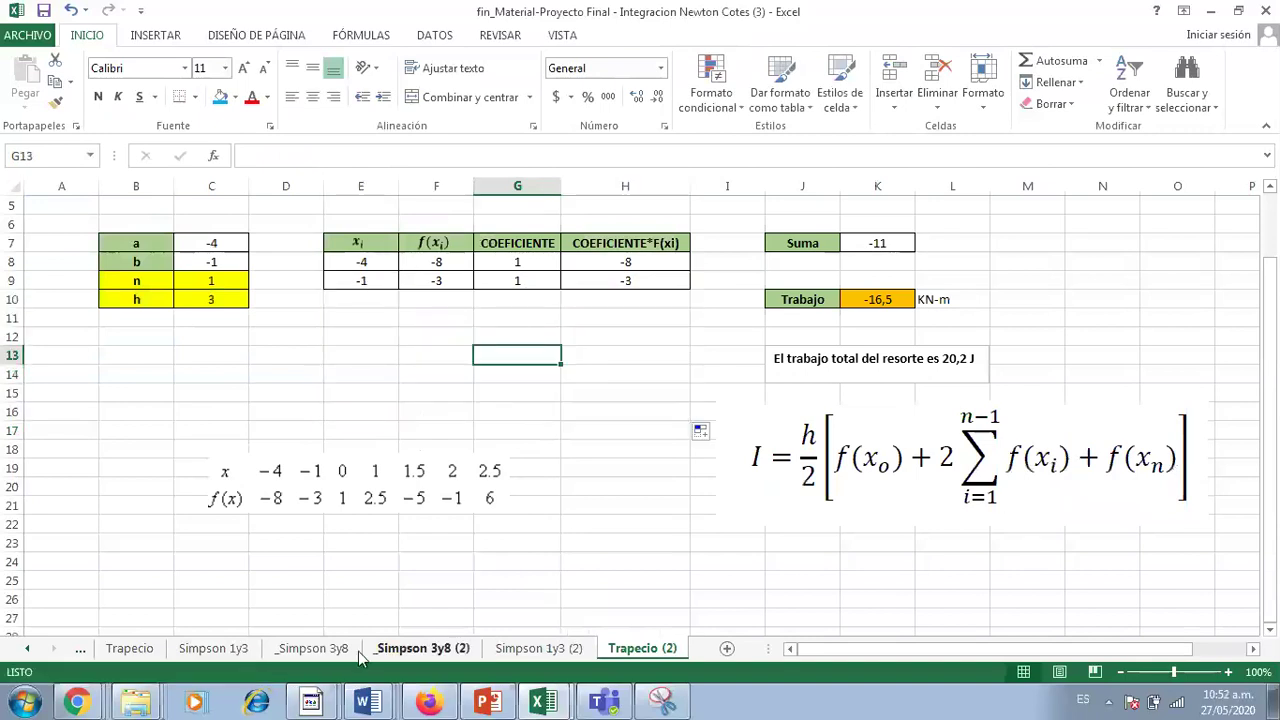
Review the tables on the Trapecio, Ejemplo 3 and Simpson 1y3 (2) sheets and return to Trapecio (2).
left_click(128, 648)
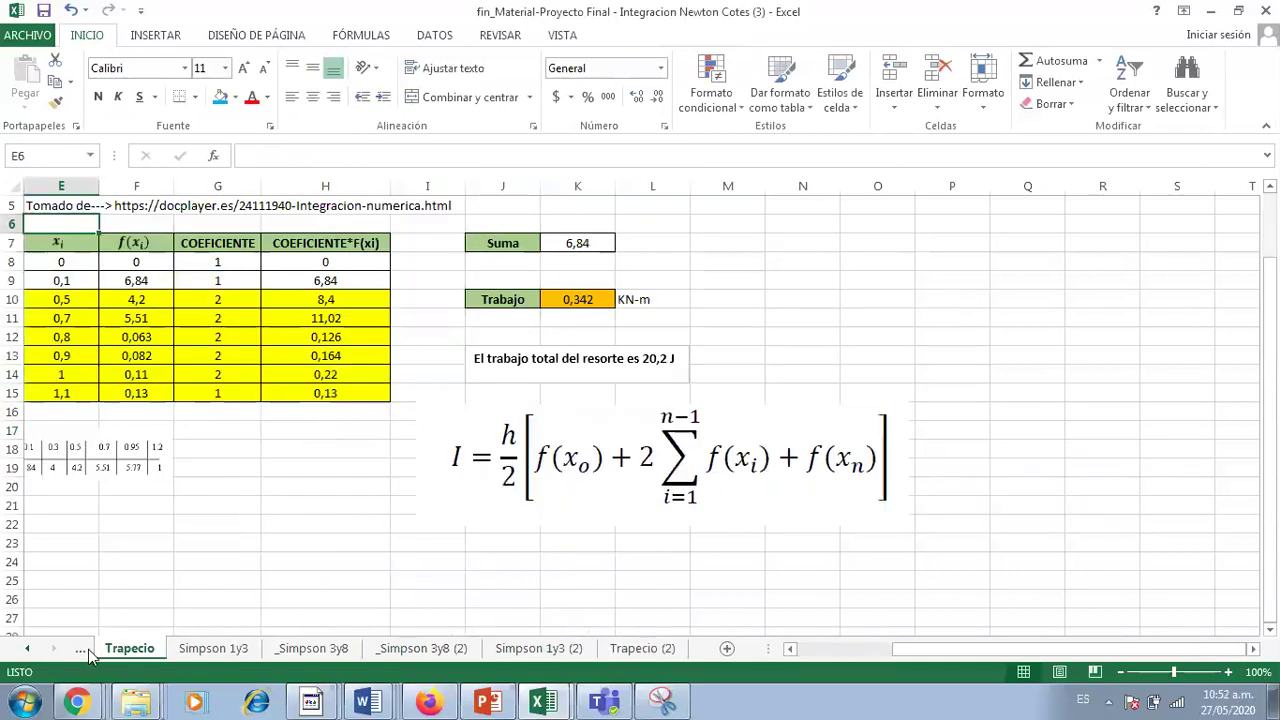
left_click(84, 649)
left_click(497, 541)
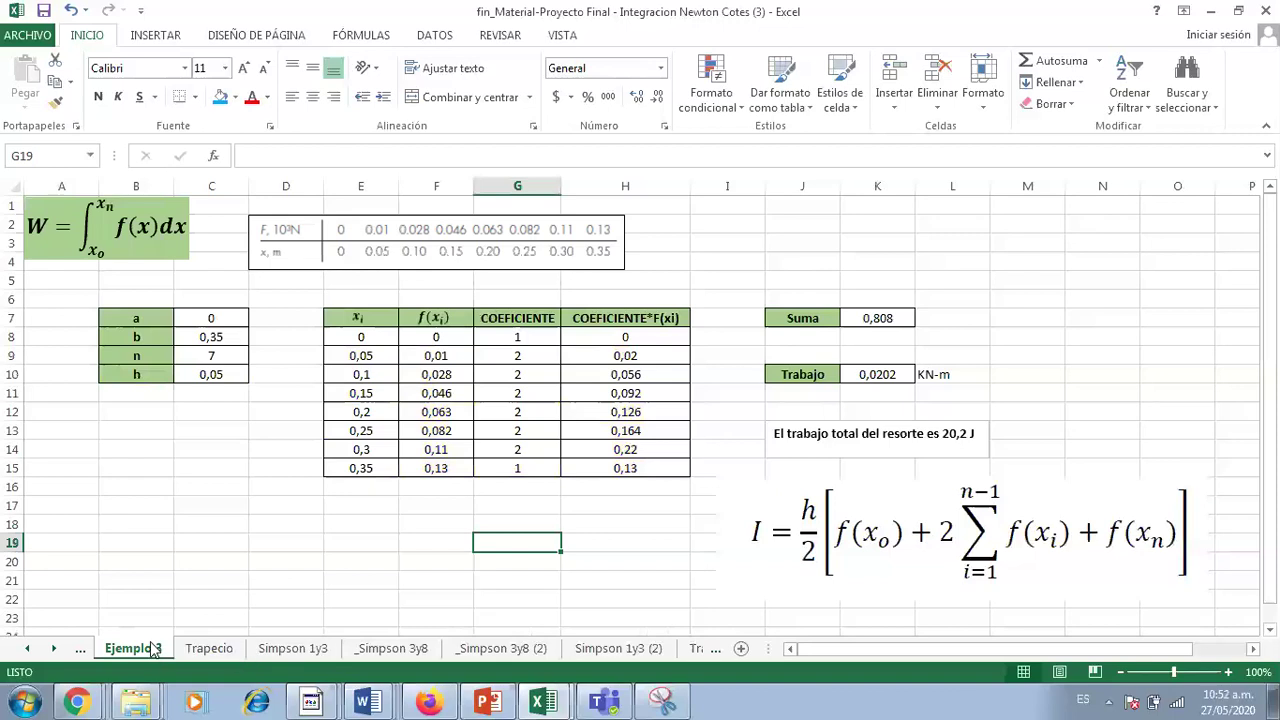
left_click(385, 592)
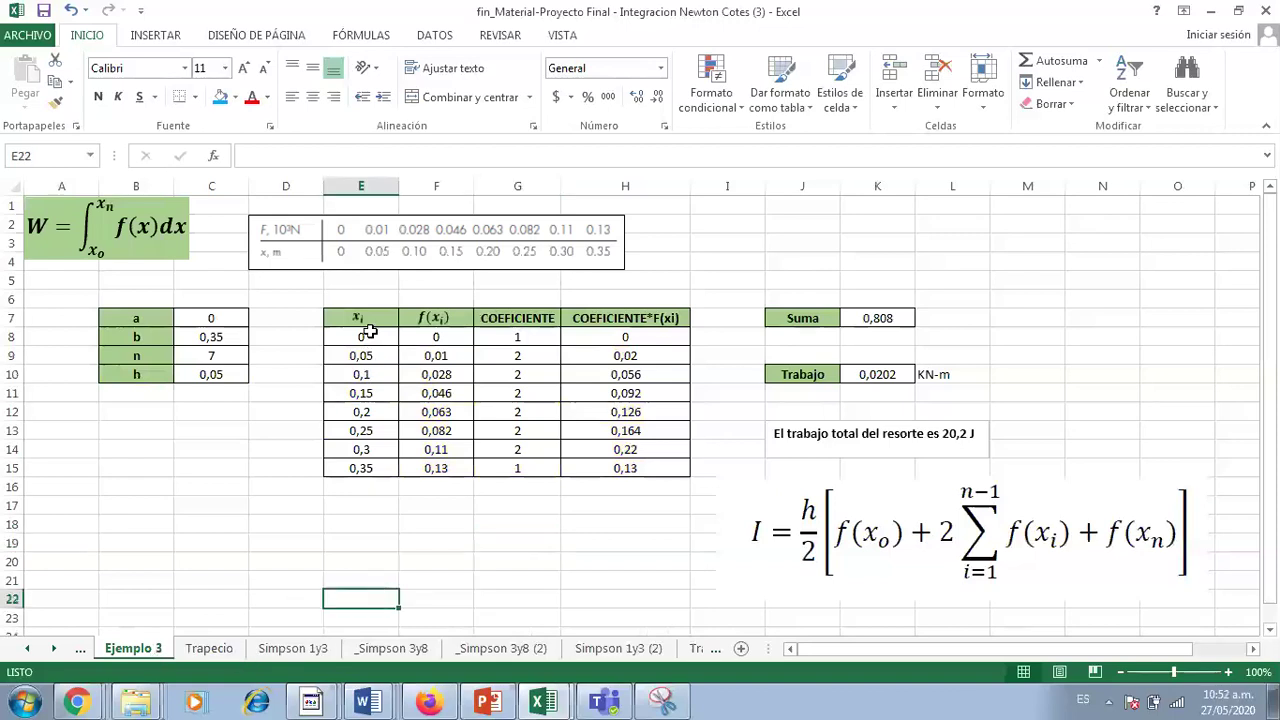
left_click(208, 648)
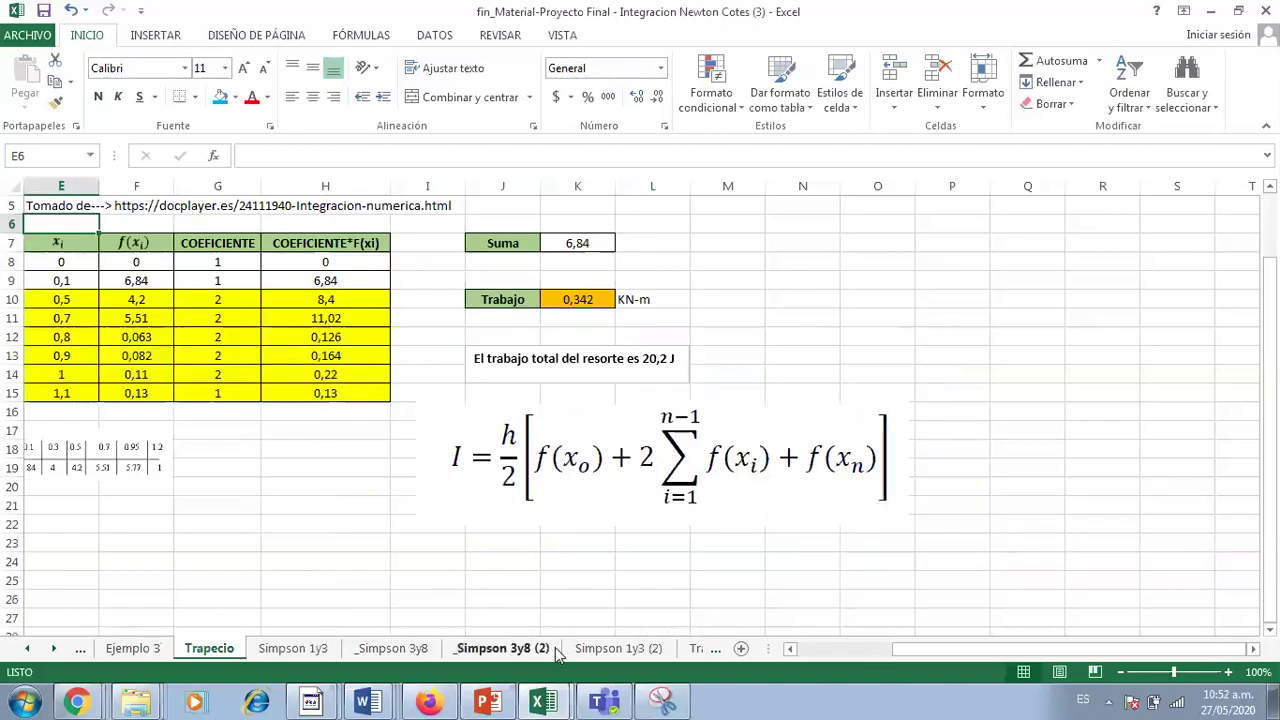
left_click(590, 648)
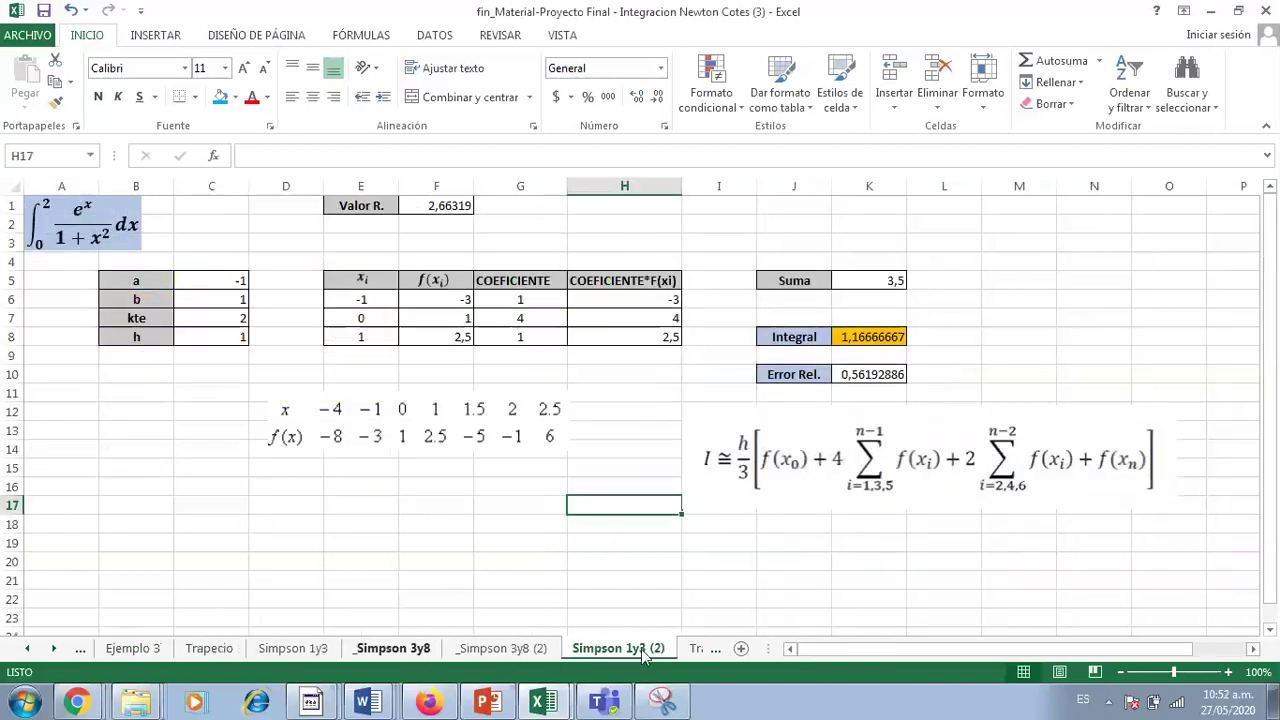
left_click(696, 648)
left_click(650, 546)
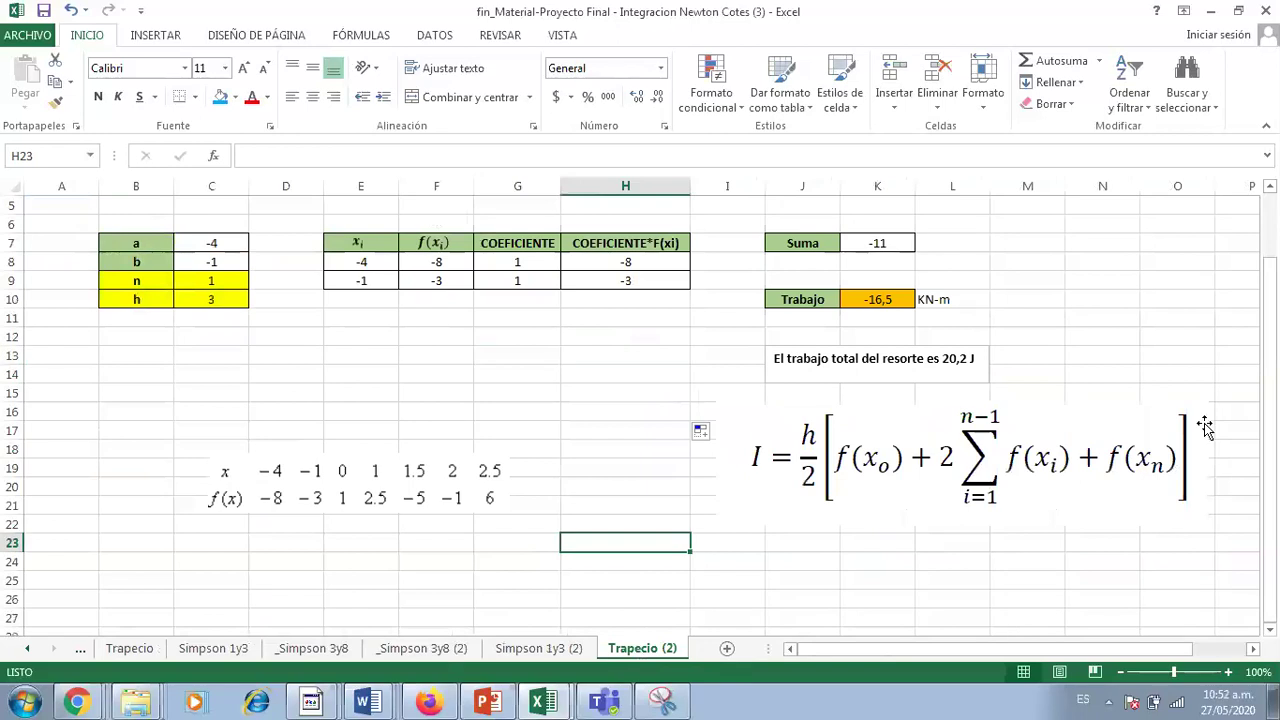
Move the force table picture to the sheet's upper edge and the x, f(x) table picture beneath the a, b, n, h cells.
left_click_drag(1268, 420, 1268, 368)
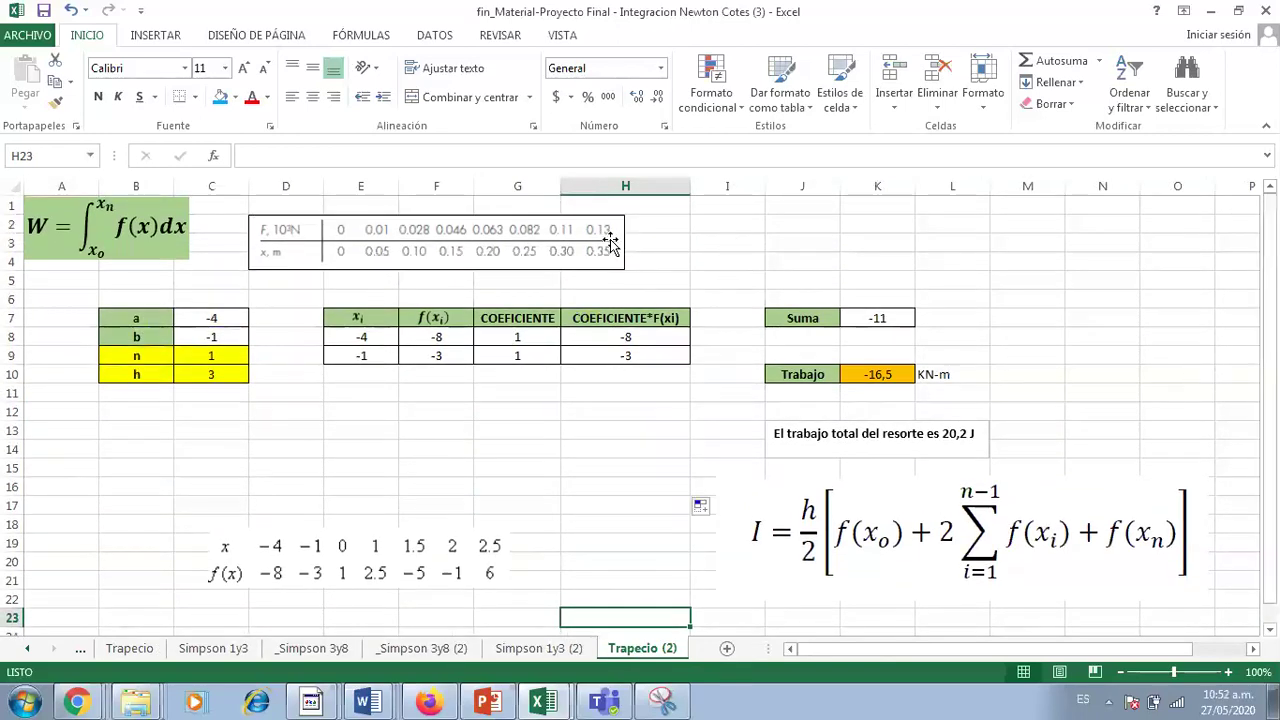
left_click_drag(612, 232, 615, 254)
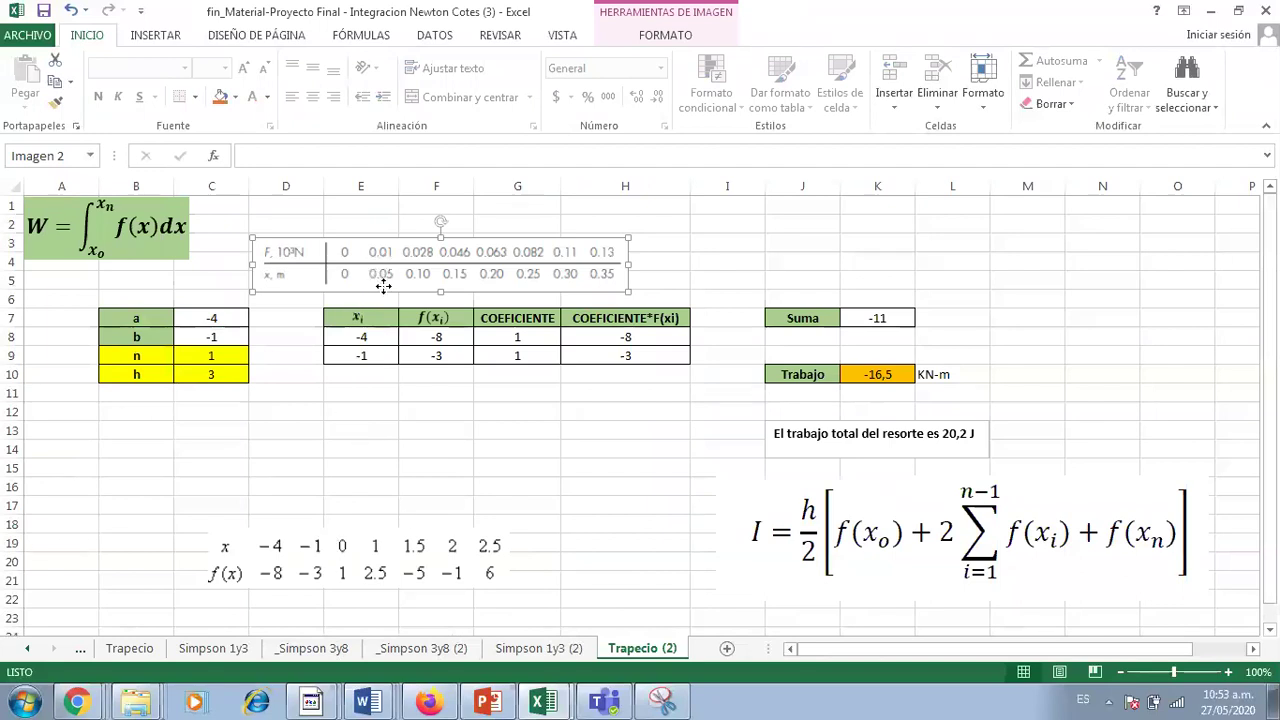
left_click_drag(380, 282, 406, 238)
left_click(287, 550)
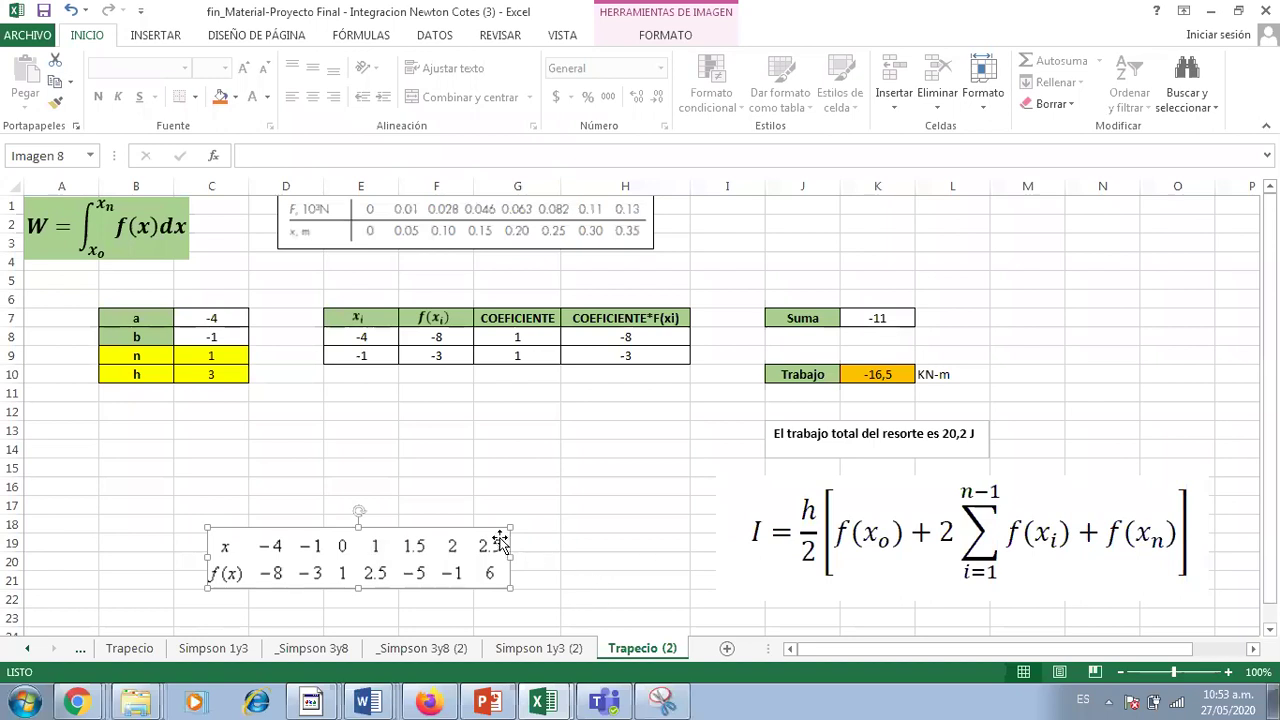
left_click_drag(495, 540, 317, 414)
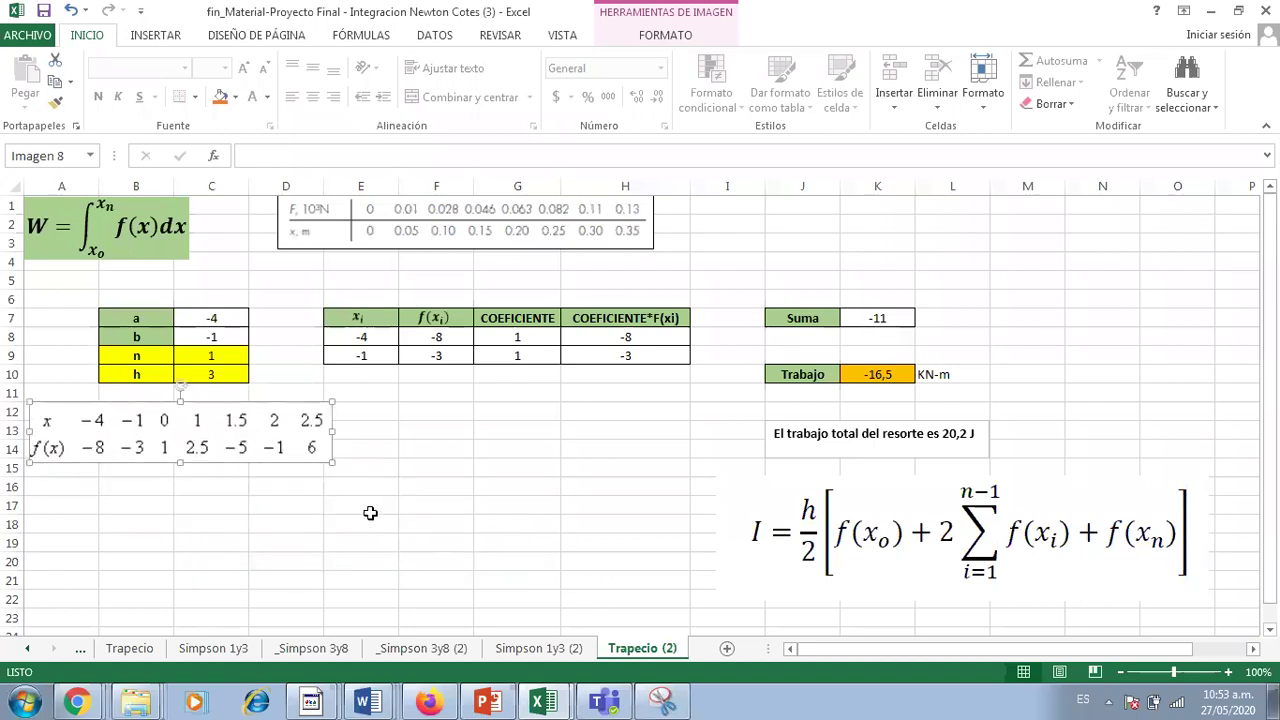
Enter the x values -4, -1, 0, 1, 1,5, 2 and 2,4 down cells F14:F20.
left_click(416, 444)
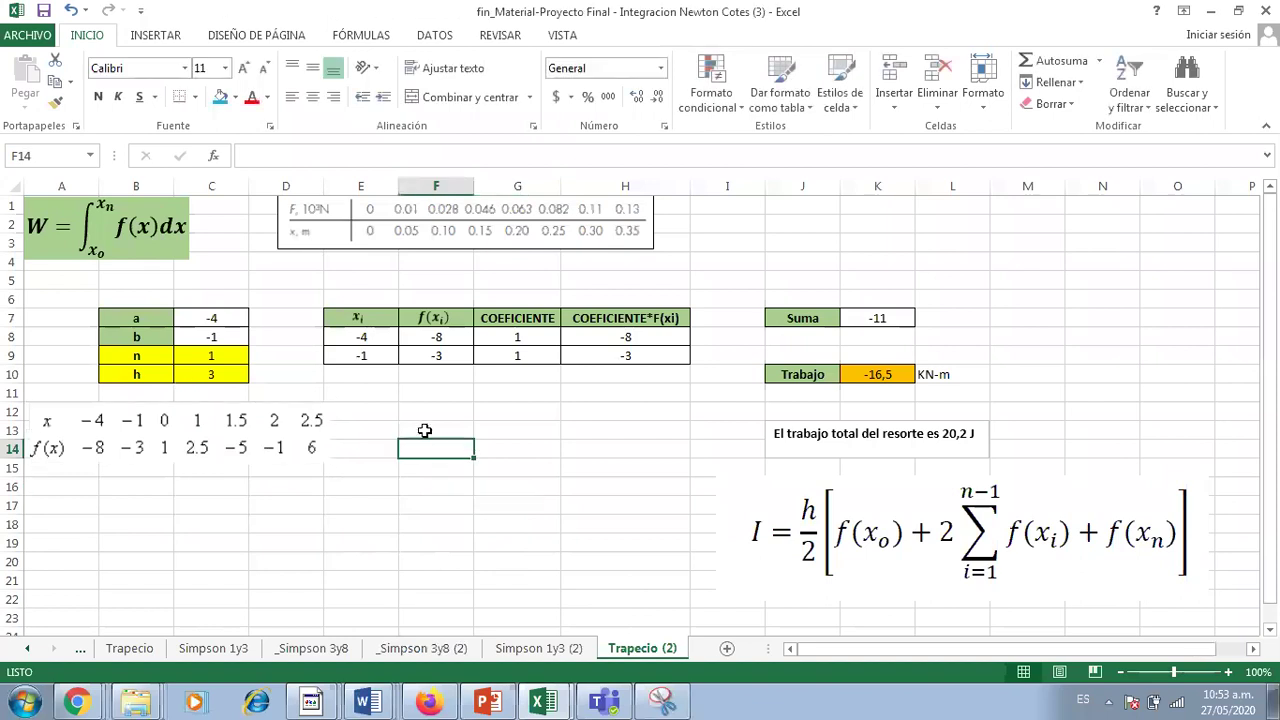
type("-4")
type("-1")
key("Return")
type("0")
key("Return")
type("1")
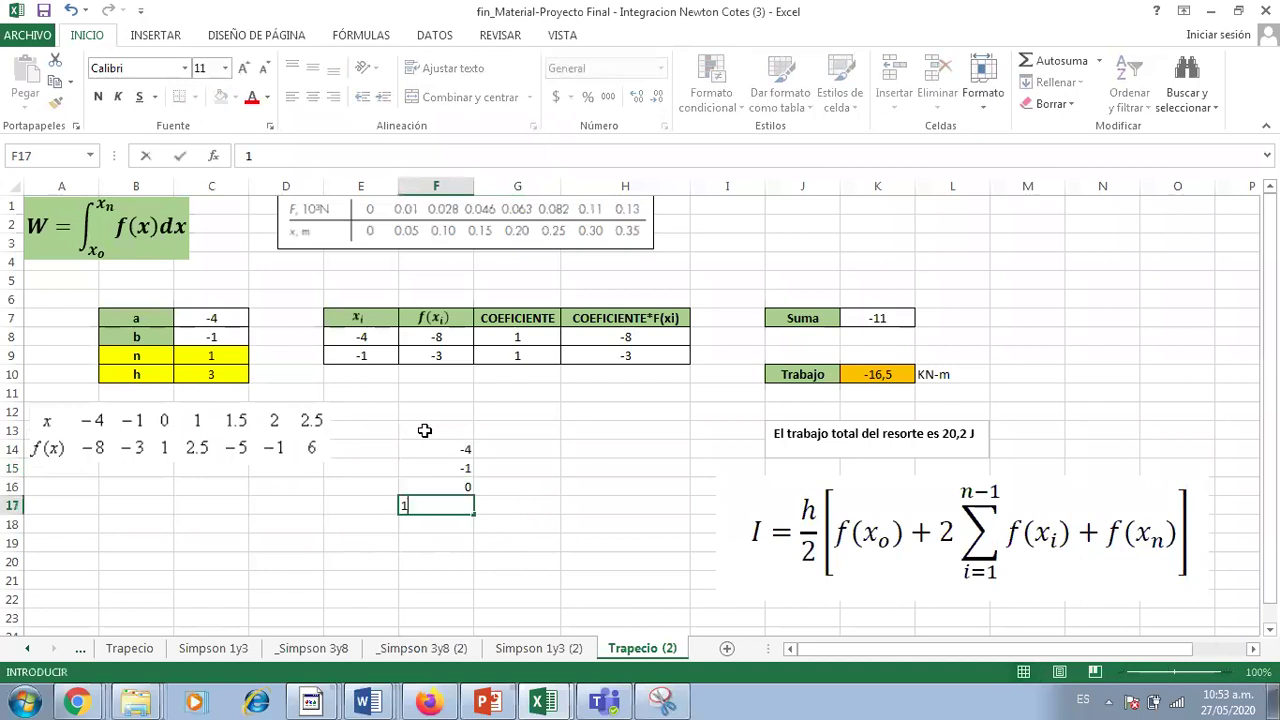
key("Return")
type("1,5")
key("Return")
type("2")
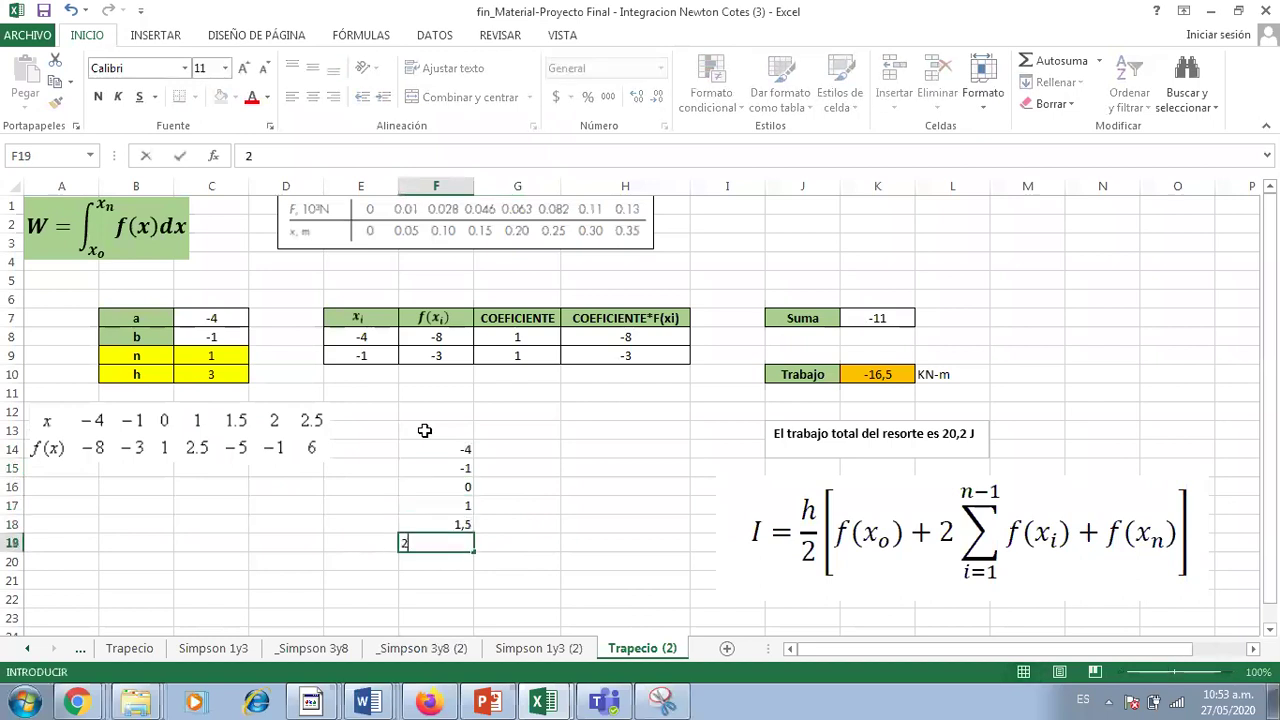
key("Return")
type("2,4")
key("Up")
Enter the sample function values 6, 6, 66, 345, 62, 6 and 62 down cells G14:G20.
key("Up")
key("Up")
key("Up")
key("Up")
key("Up")
key("Right")
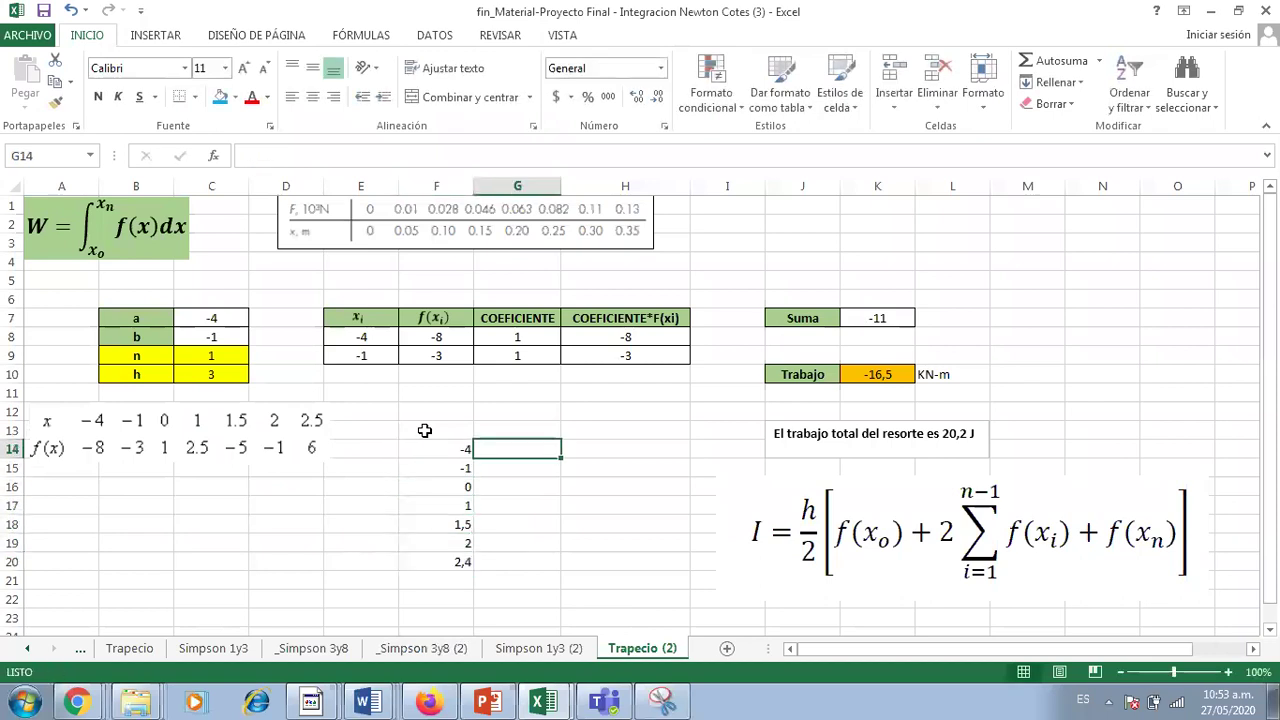
type("6")
key("Return")
type("6")
key("Return")
type("66")
key("Return")
type("345")
key("Return")
type("62")
key("Return")
type("6")
key("Return")
type("62")
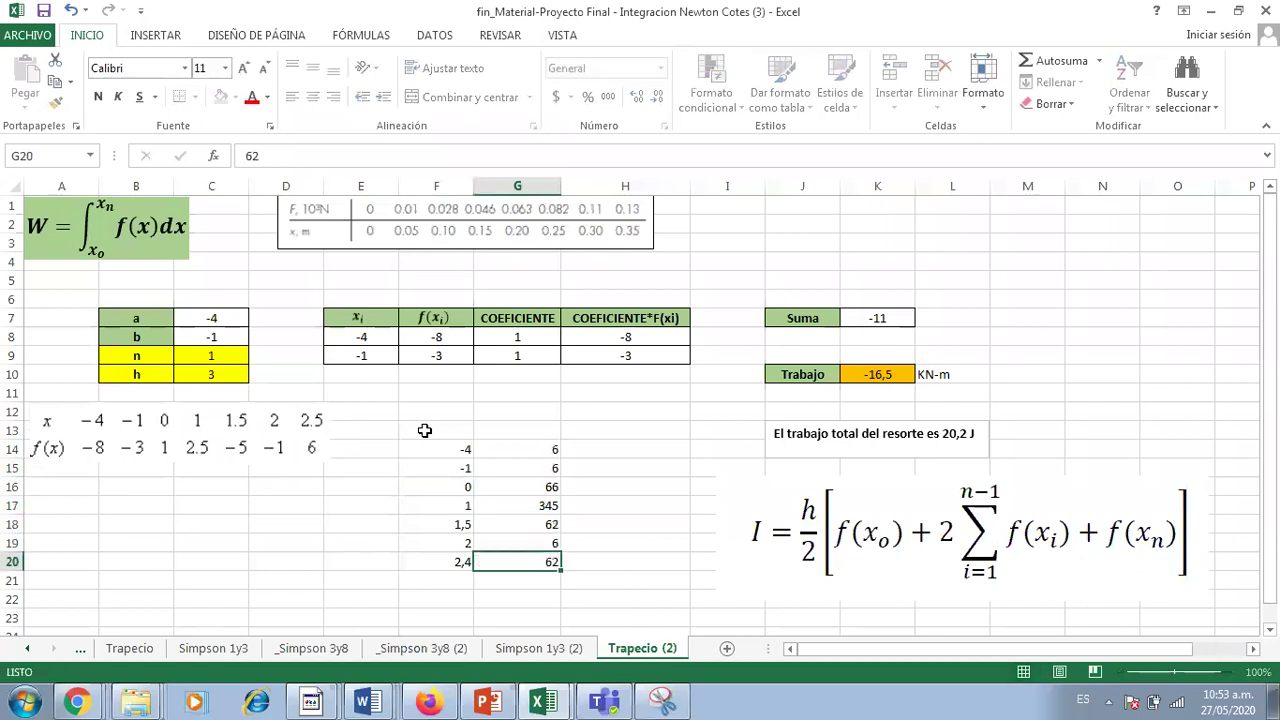
key("Up")
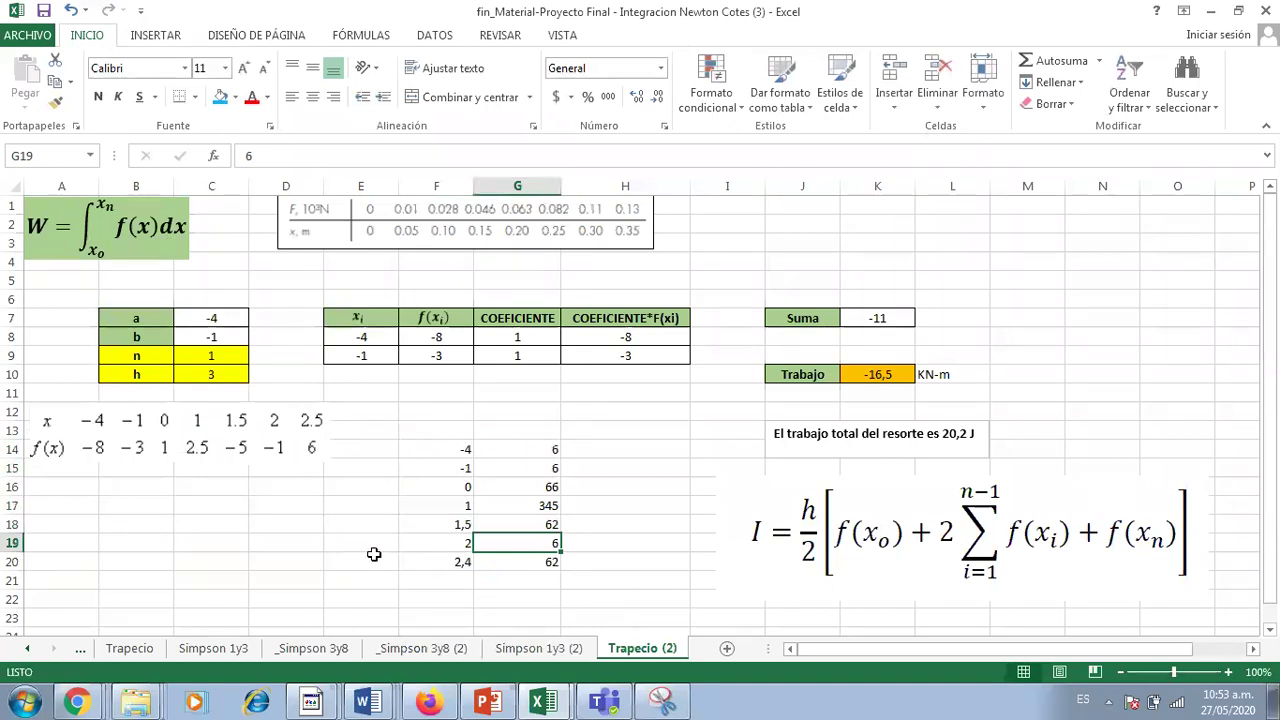
Correct the last x value in F20 to 2,5 and move the trapezoid formula picture farther from the new values.
left_click(462, 561)
type("2,5")
key("Return")
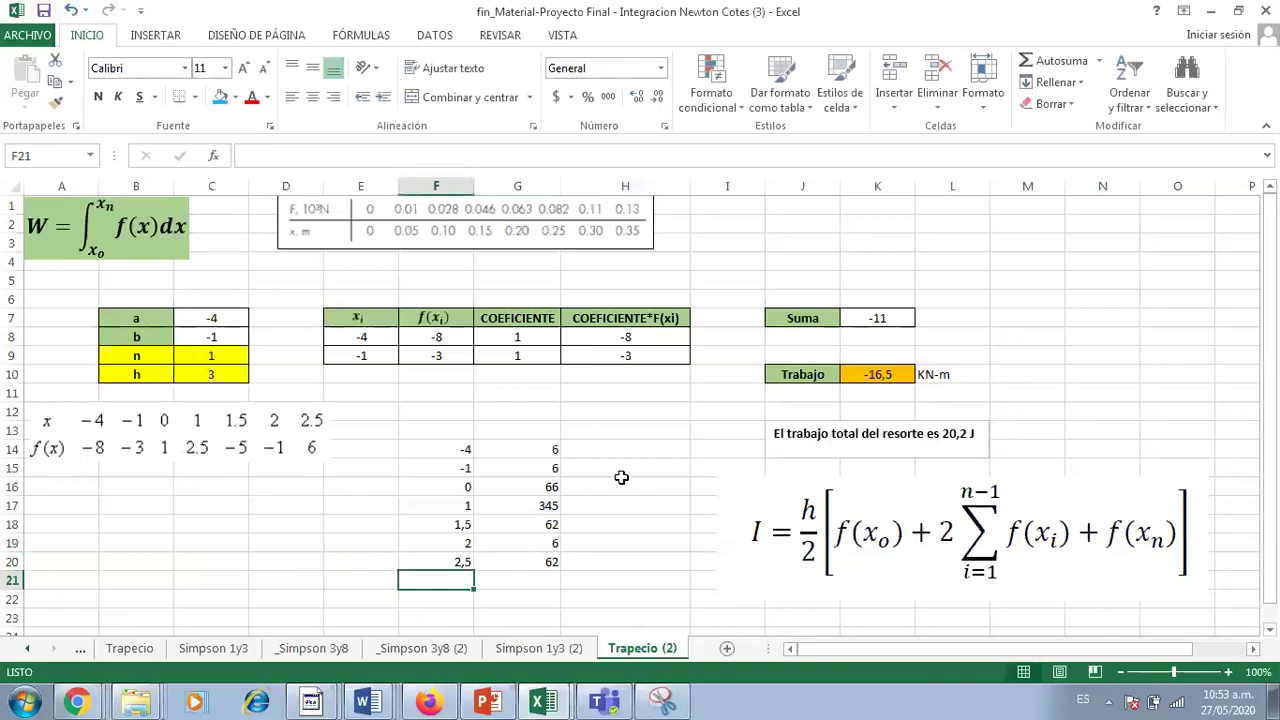
left_click(820, 492)
left_click_drag(852, 478, 978, 446)
Fill the new value table in F14:G20 with light blue.
left_click(449, 449)
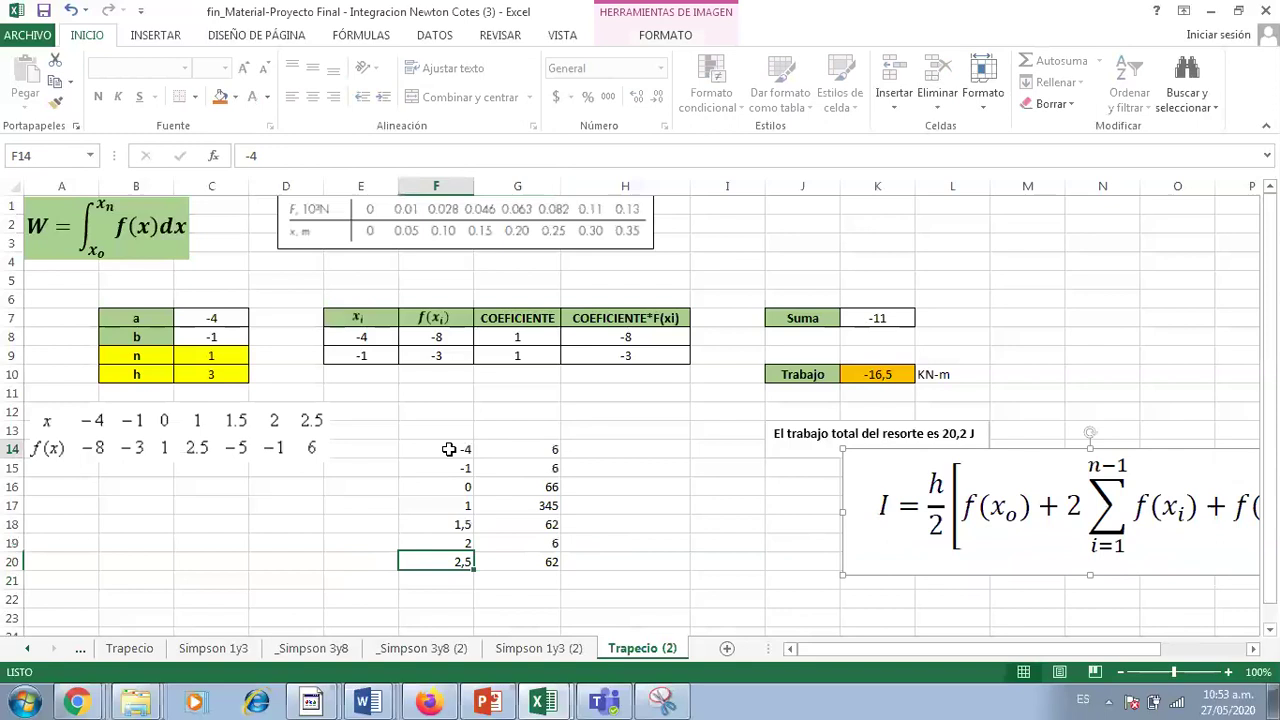
left_click_drag(449, 449, 540, 561)
left_click(220, 96)
left_click(625, 486)
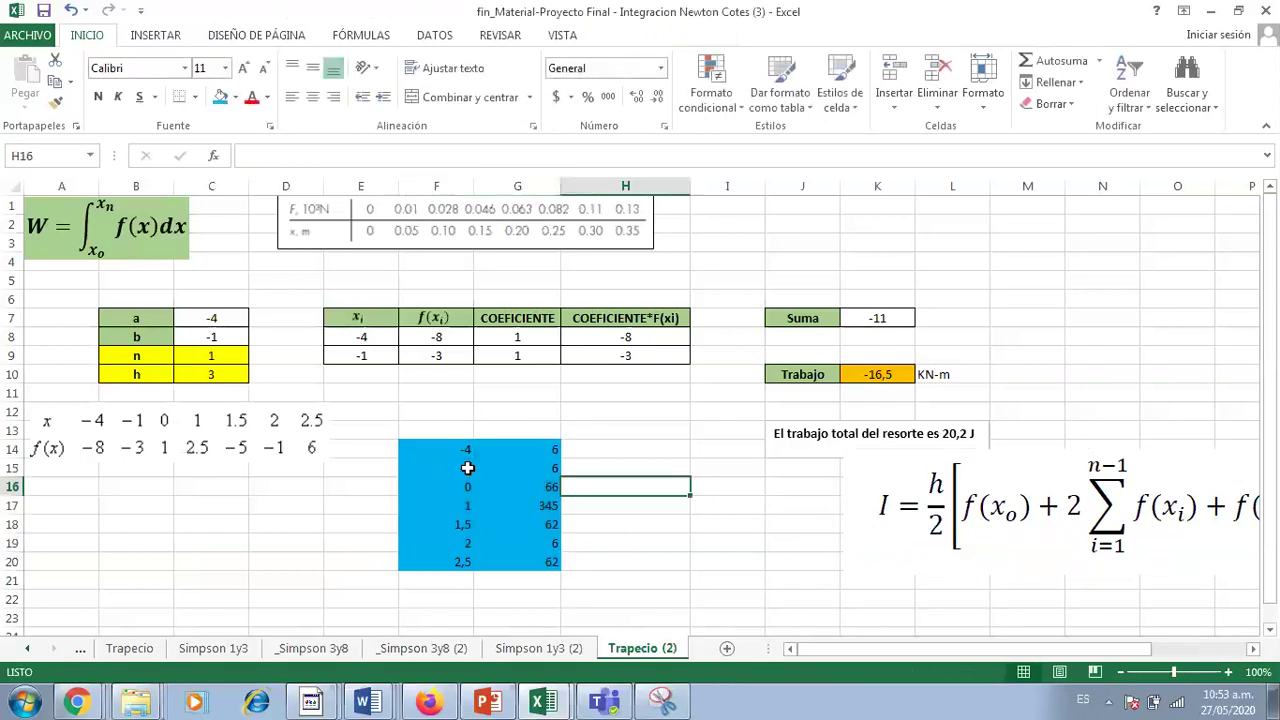
Change the fill of the x values in F14:F20 to white.
left_click_drag(430, 449, 417, 562)
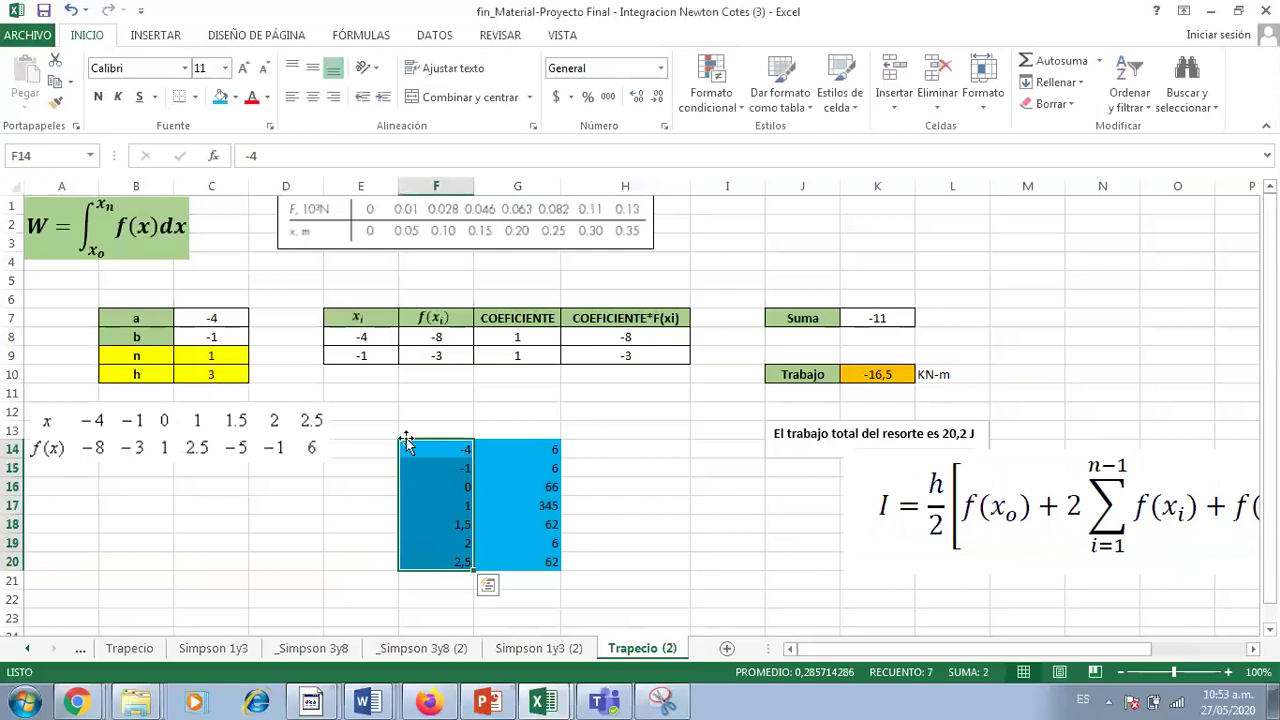
left_click(235, 97)
left_click(634, 537)
left_click(630, 541)
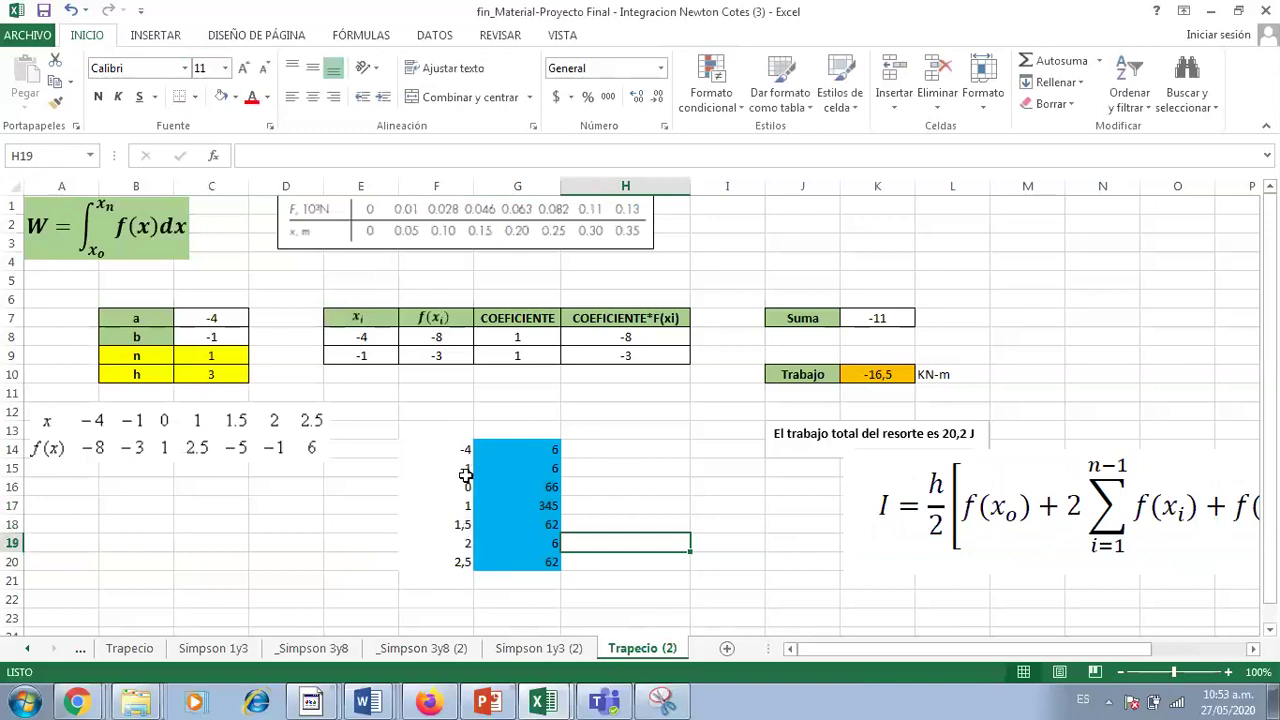
left_click(515, 598)
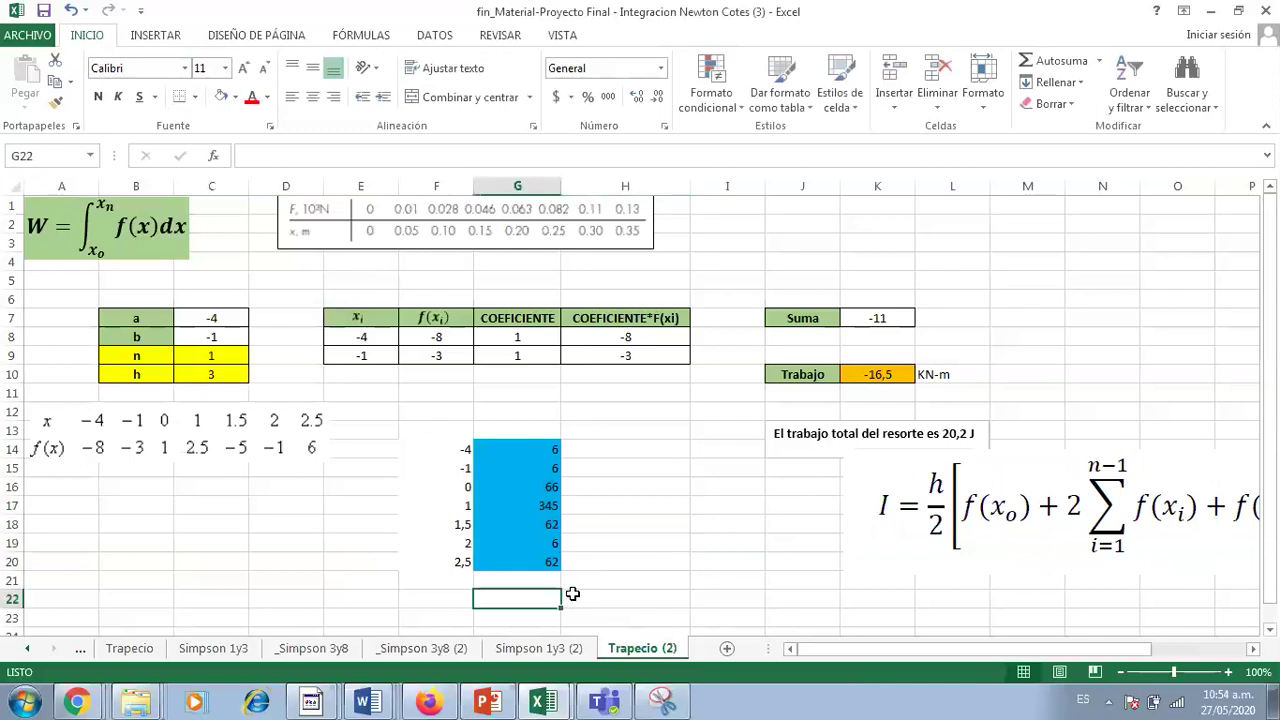
Change the fill of the function values in G14:G20 to white.
left_click(683, 566)
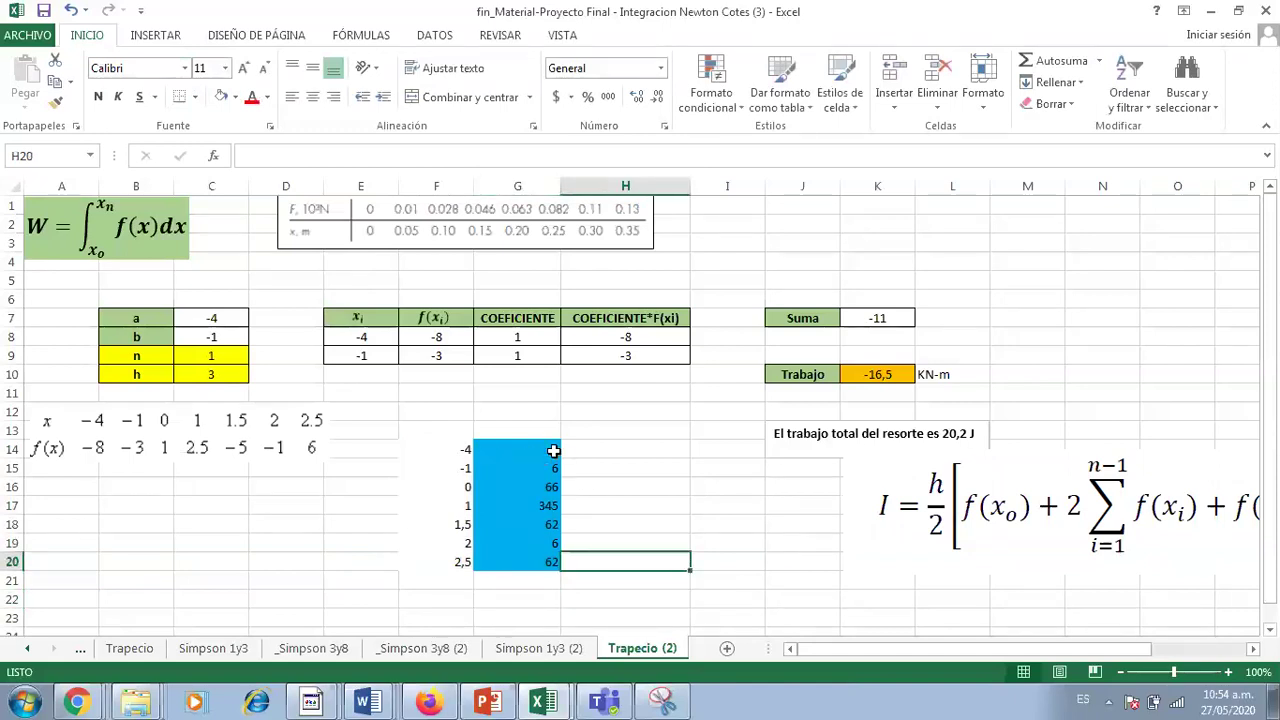
left_click_drag(553, 451, 545, 562)
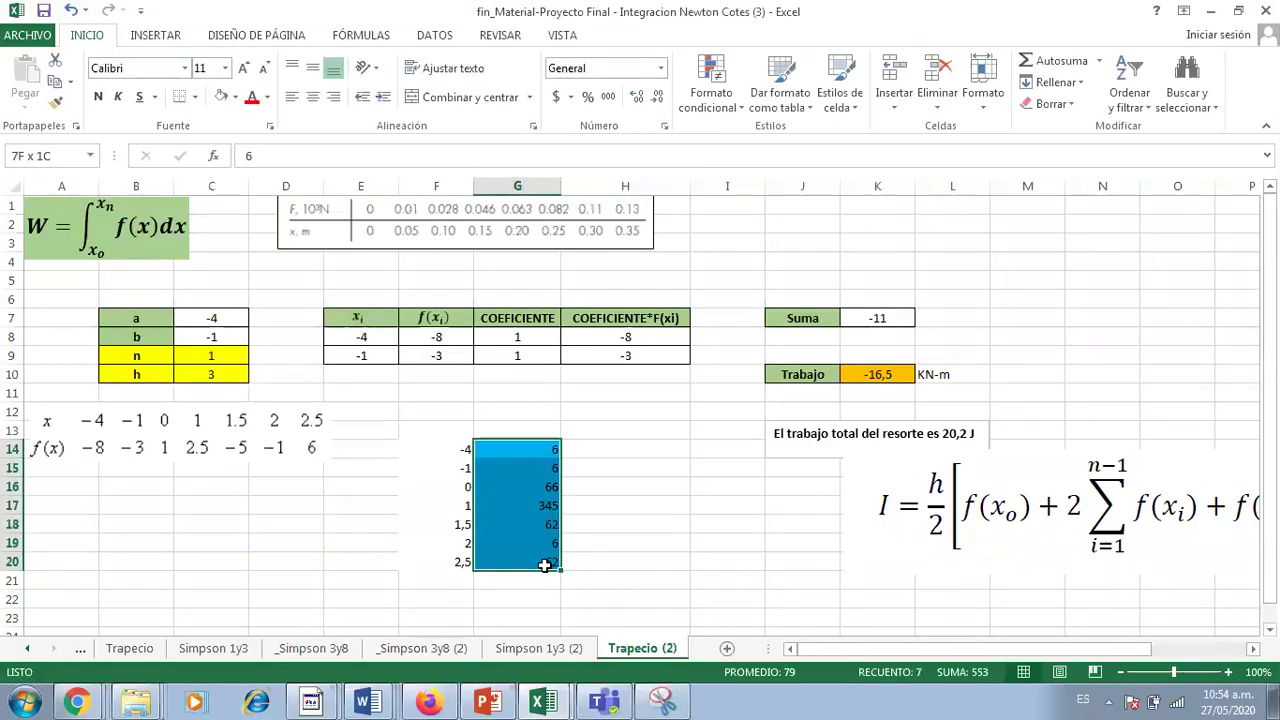
left_click(235, 97)
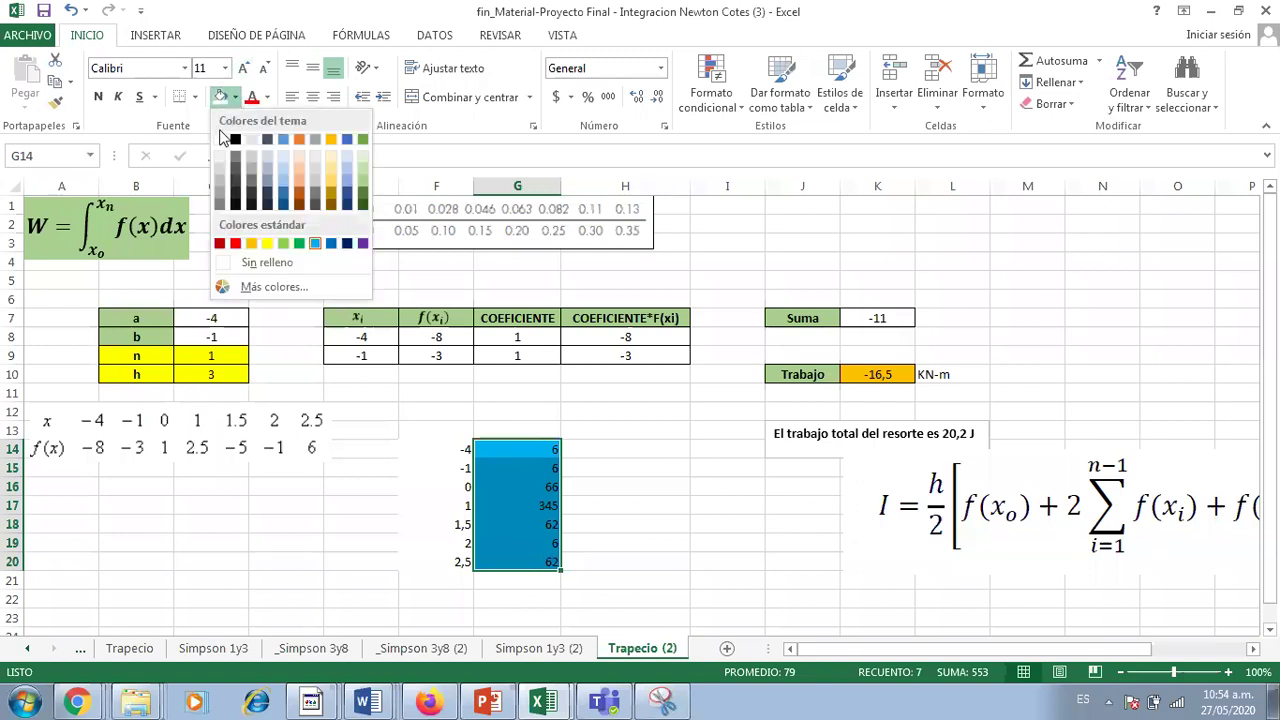
left_click(608, 537)
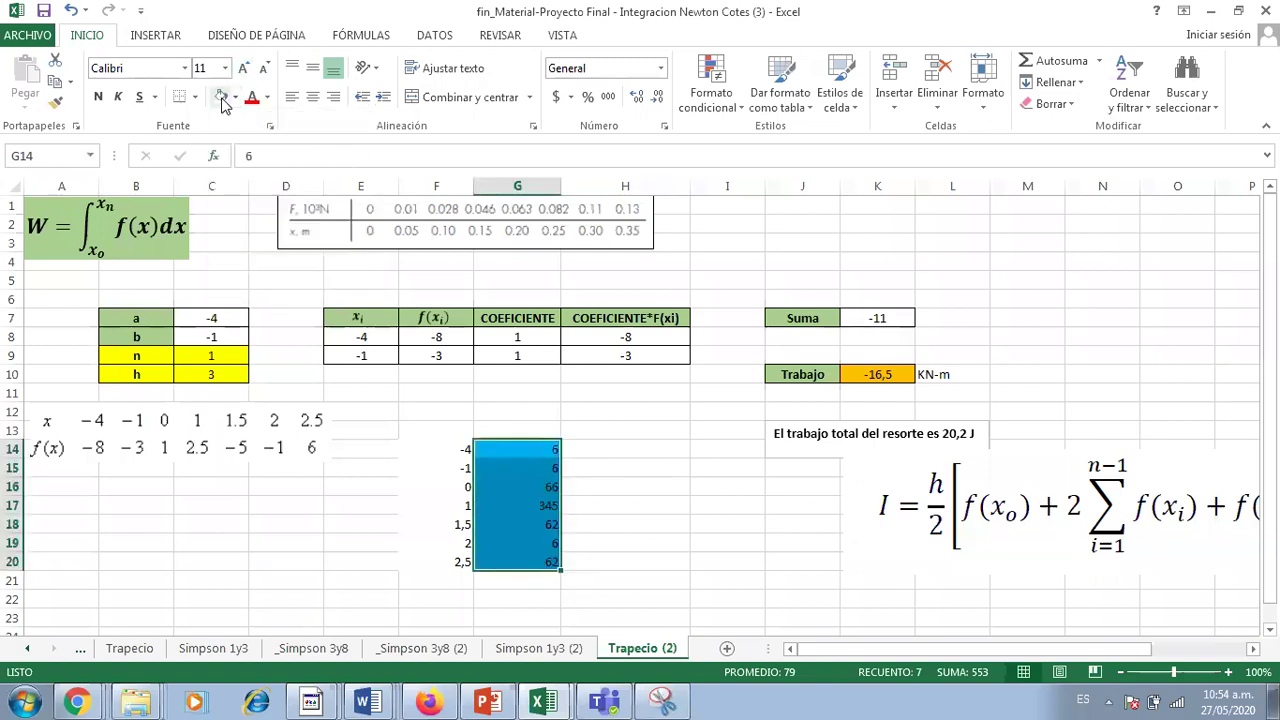
left_click(714, 517)
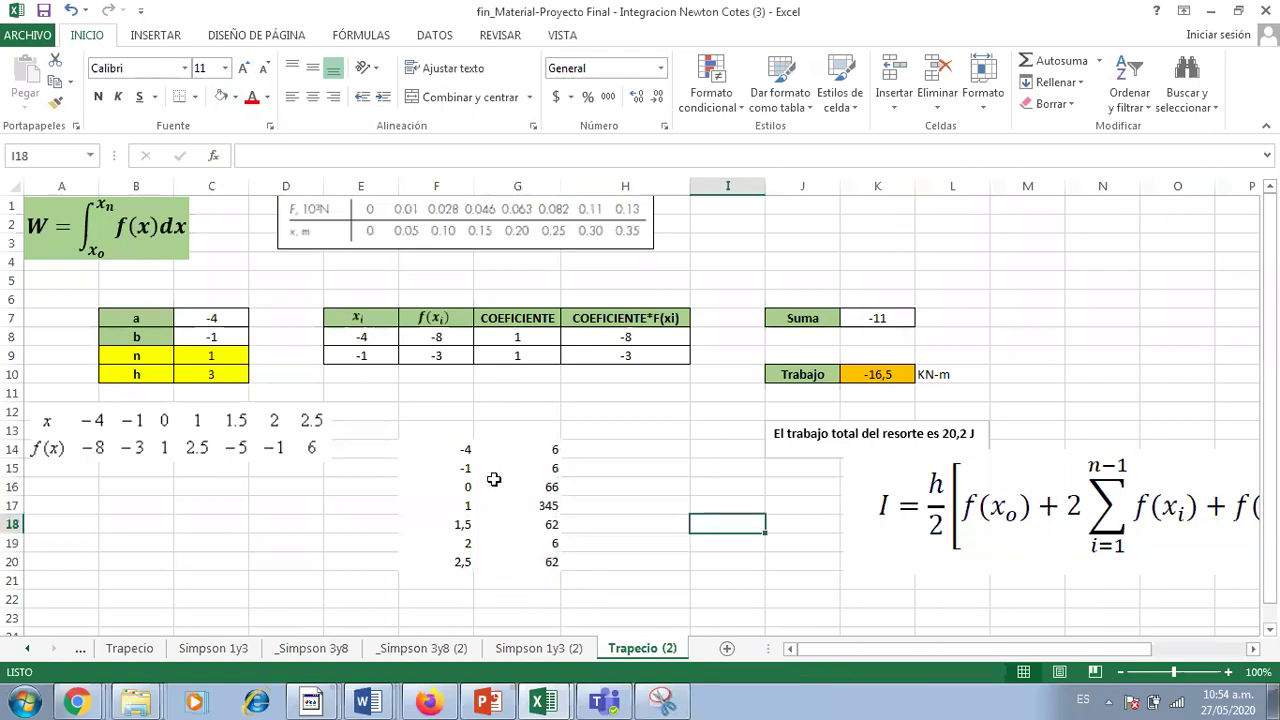
Fill the first two function values in G14:G15 with yellow.
left_click_drag(554, 449, 551, 469)
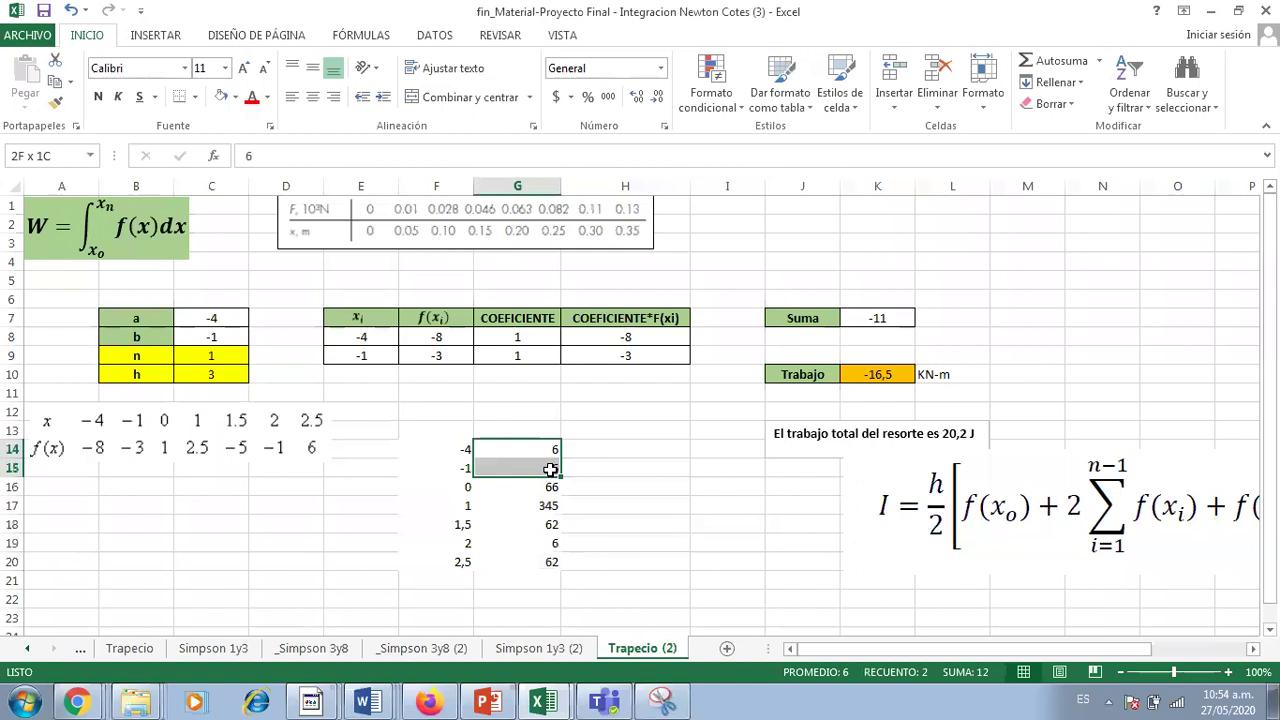
left_click_drag(551, 469, 553, 470)
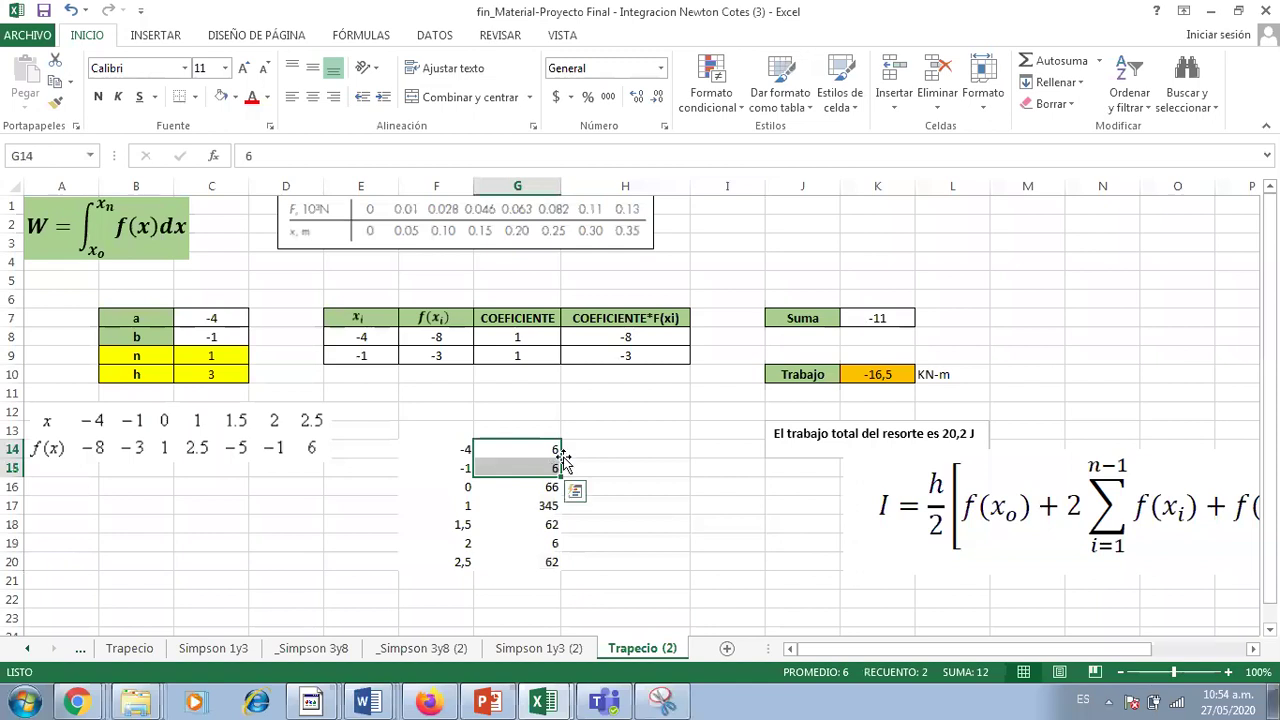
left_click(234, 97)
left_click(265, 240)
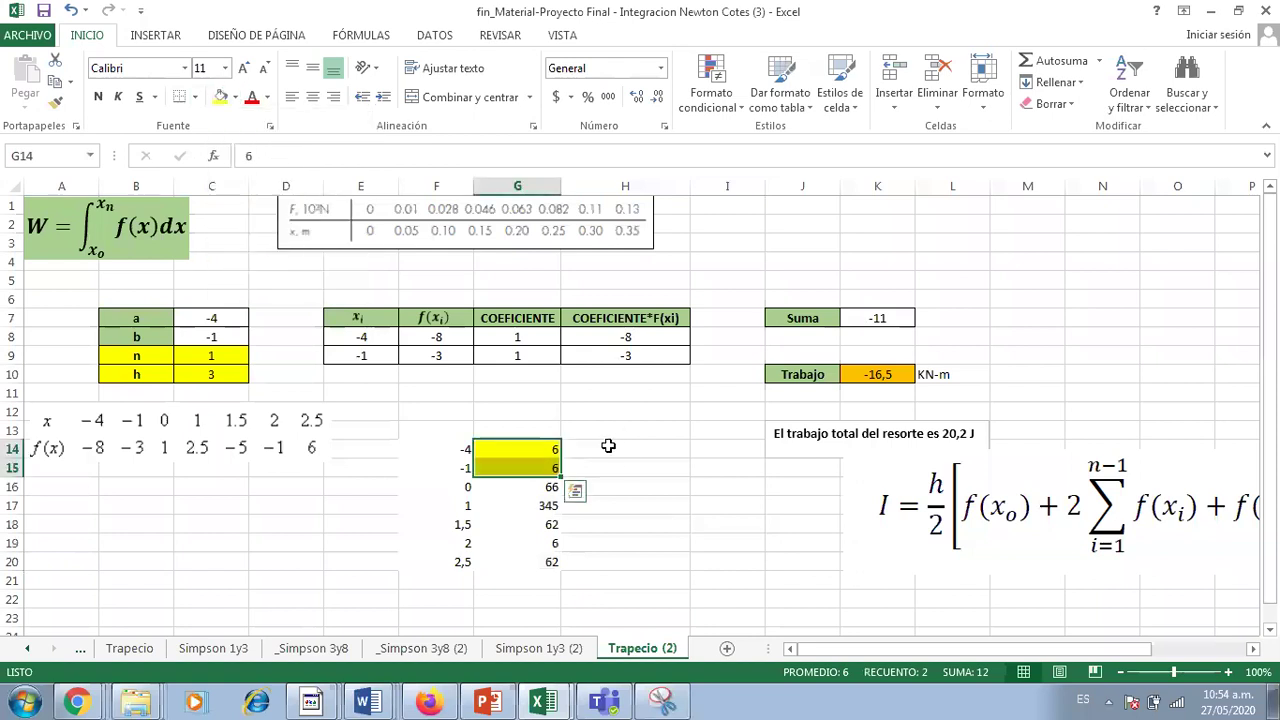
Fill H14:H15 with yellow and enter the label "3 unid" in H14.
left_click_drag(608, 446, 608, 466)
left_click(224, 98)
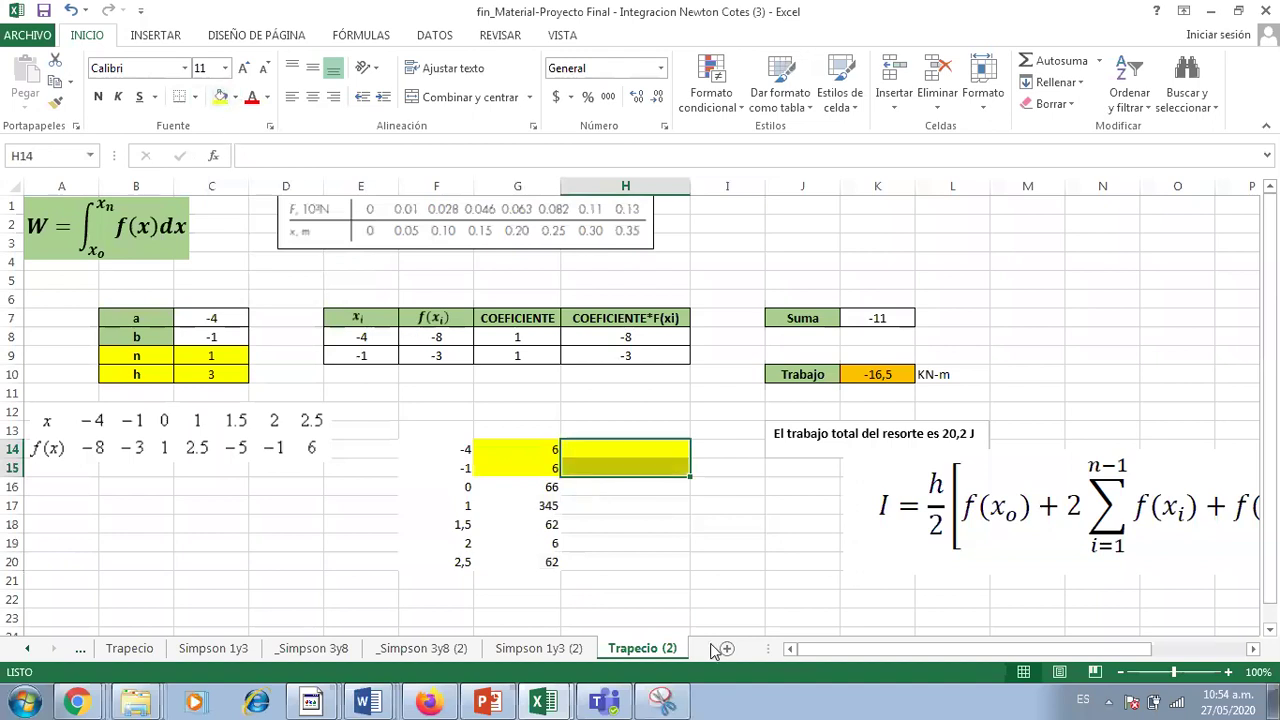
left_click(597, 449)
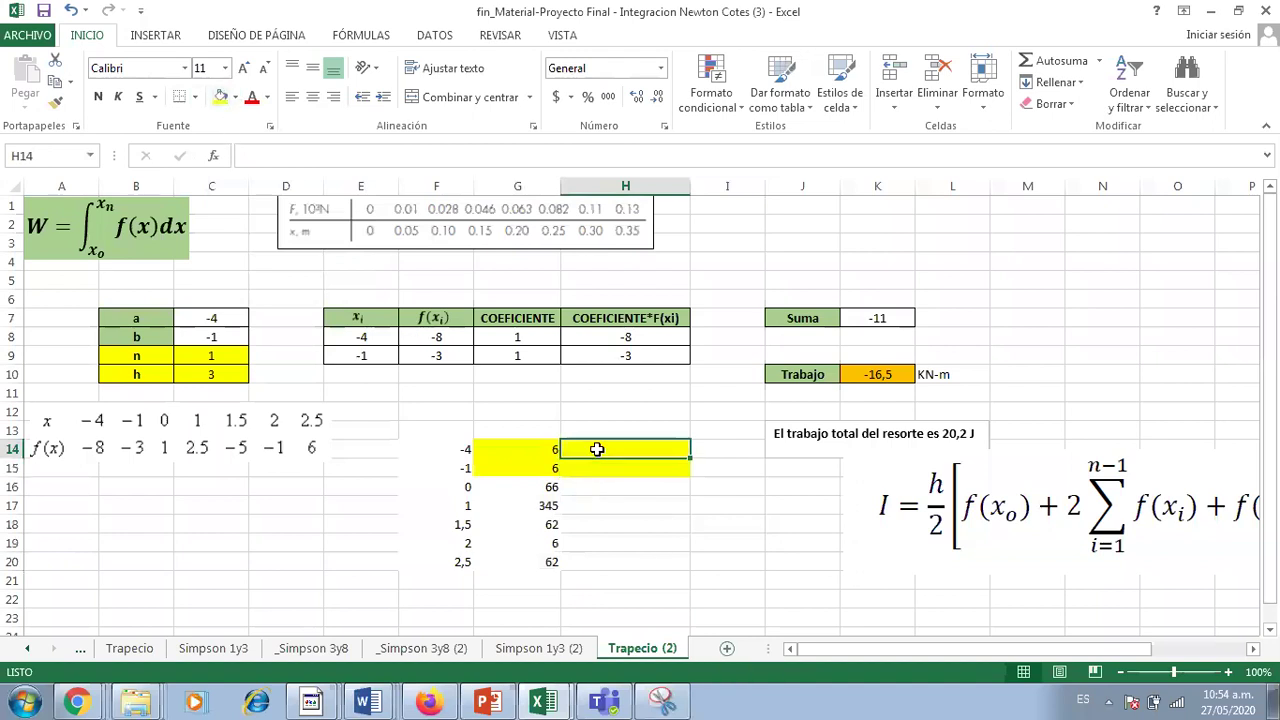
type("3 unid")
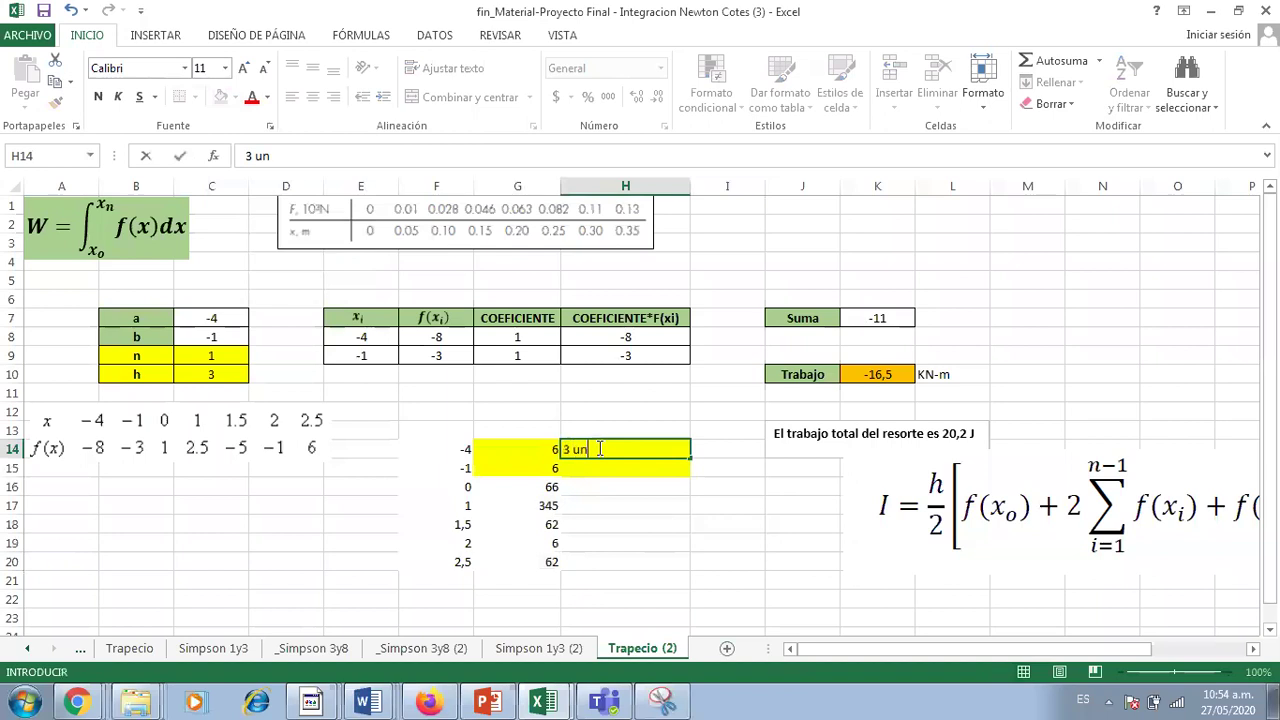
left_click(621, 517)
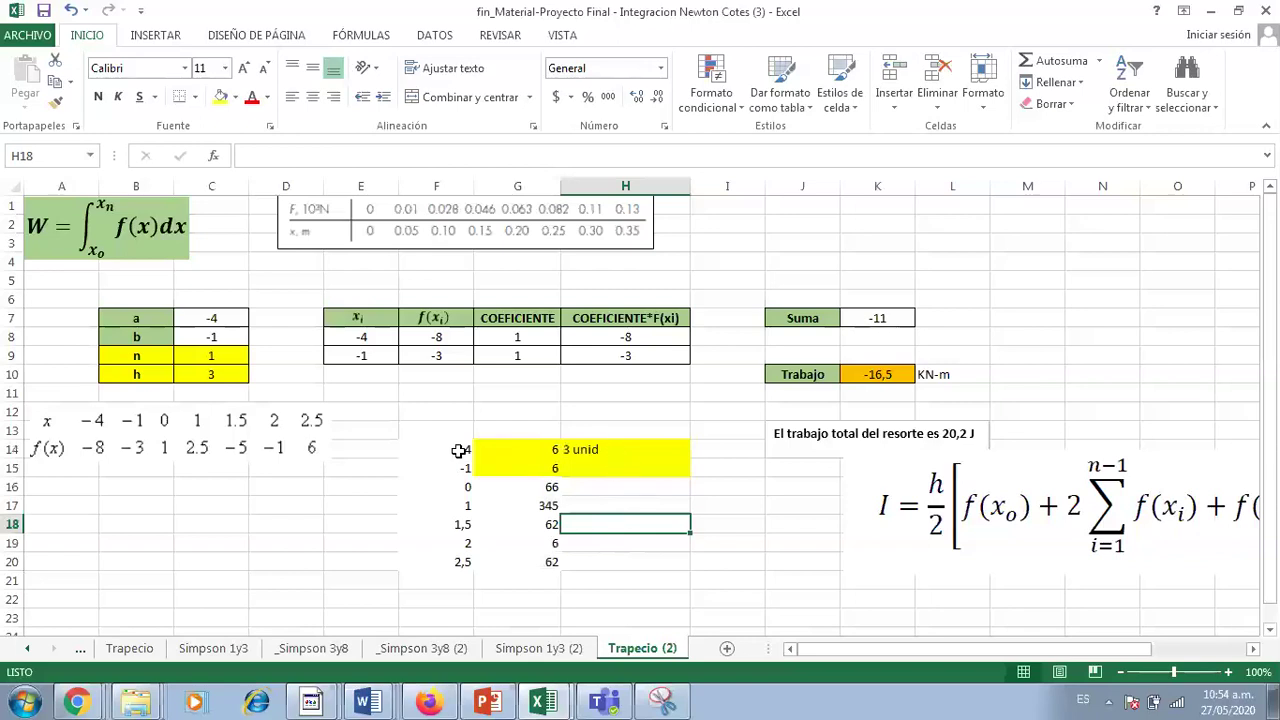
Clear the label and yellow fill from H14:H15.
left_click_drag(464, 446, 512, 466)
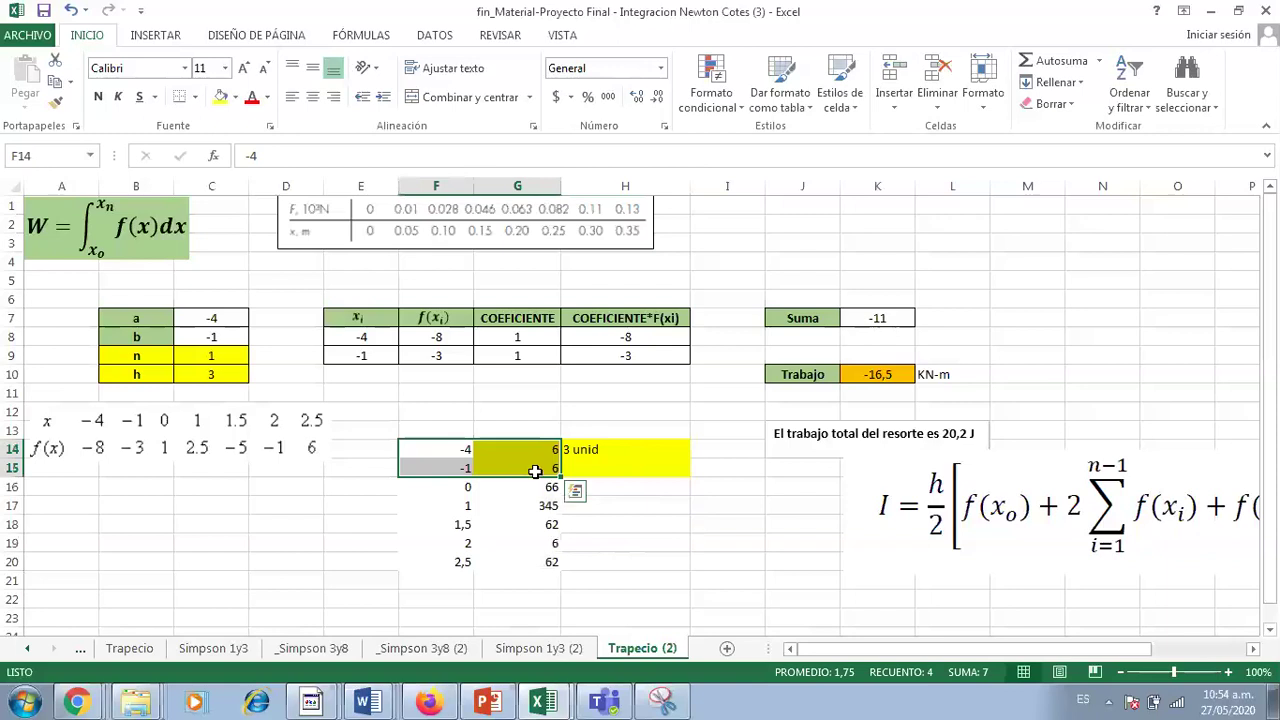
left_click(611, 428)
left_click_drag(690, 439, 688, 474)
left_click(660, 526)
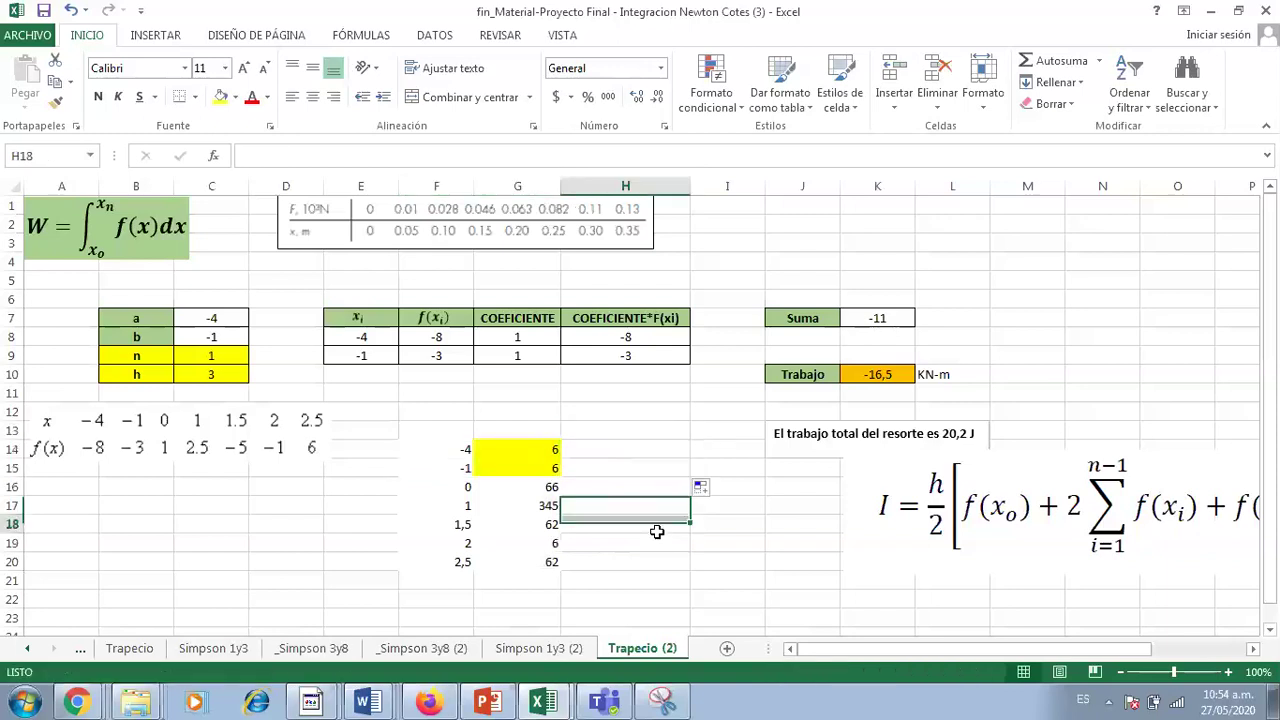
Fill H15:H17 with orange to mark the group of x values -1, 0 and 1.
left_click(455, 487)
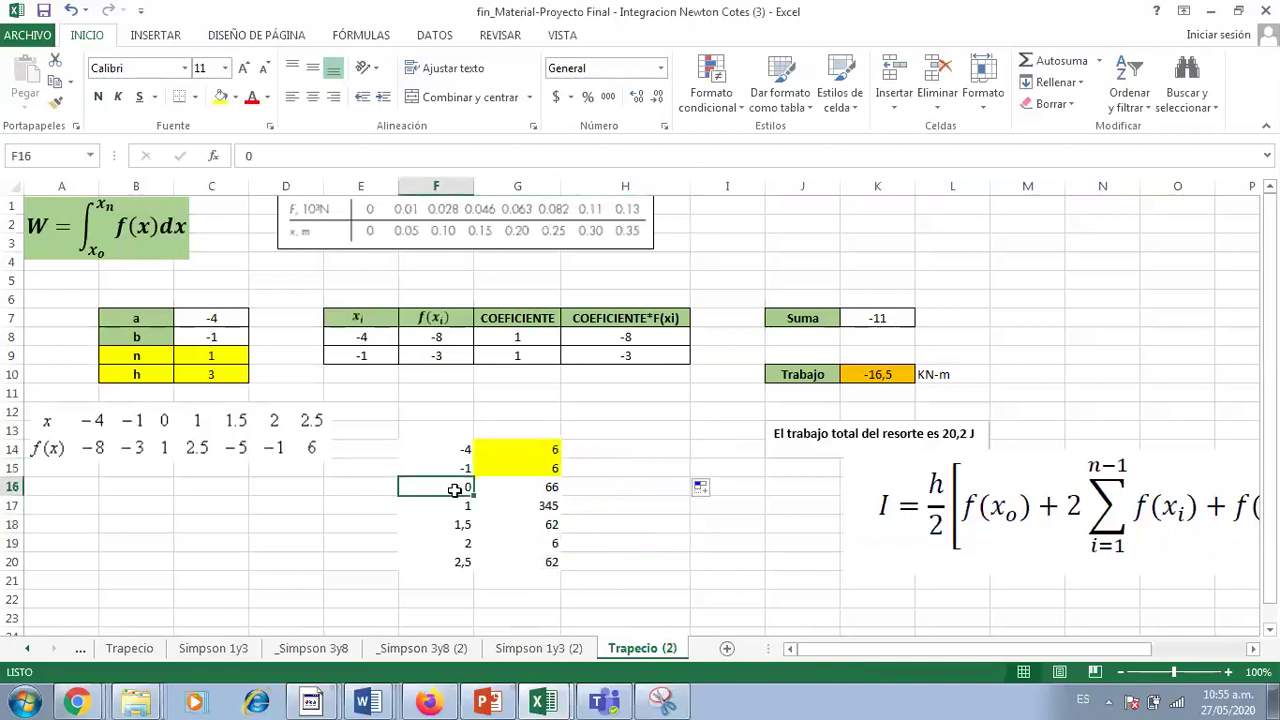
left_click(459, 522)
left_click(459, 505)
left_click_drag(458, 468, 458, 508)
left_click_drag(591, 467, 597, 506)
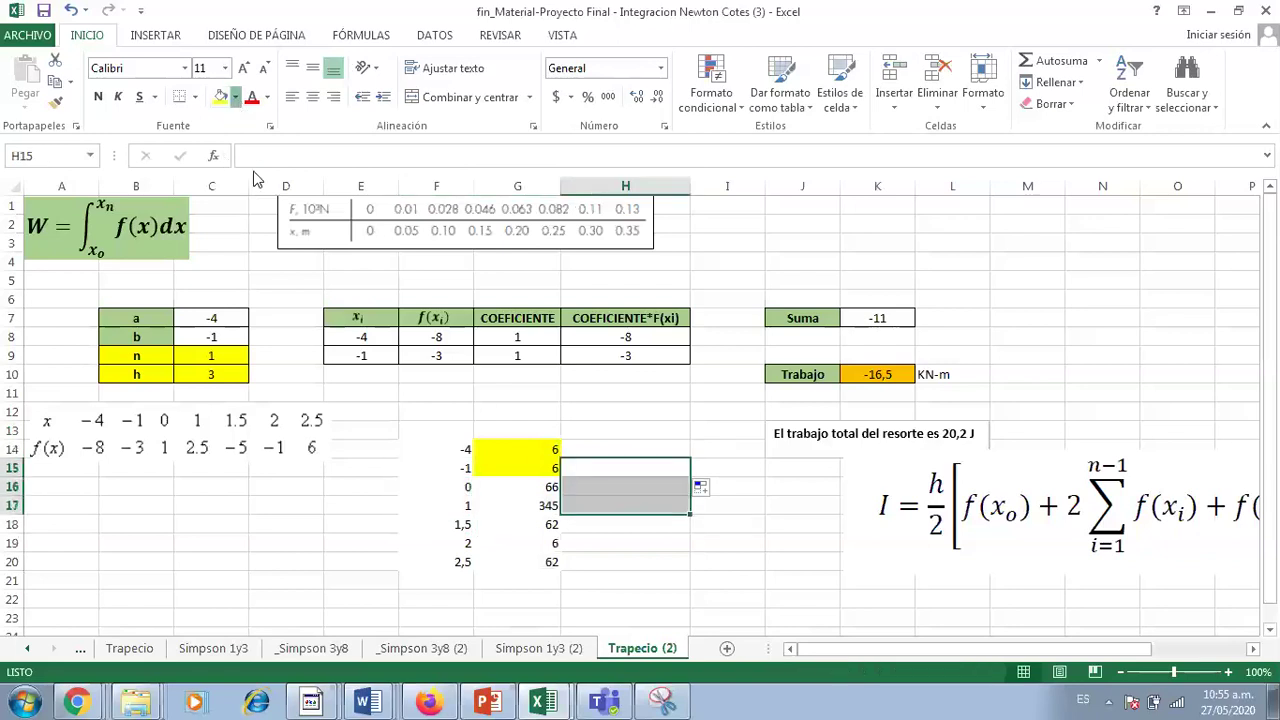
left_click(235, 97)
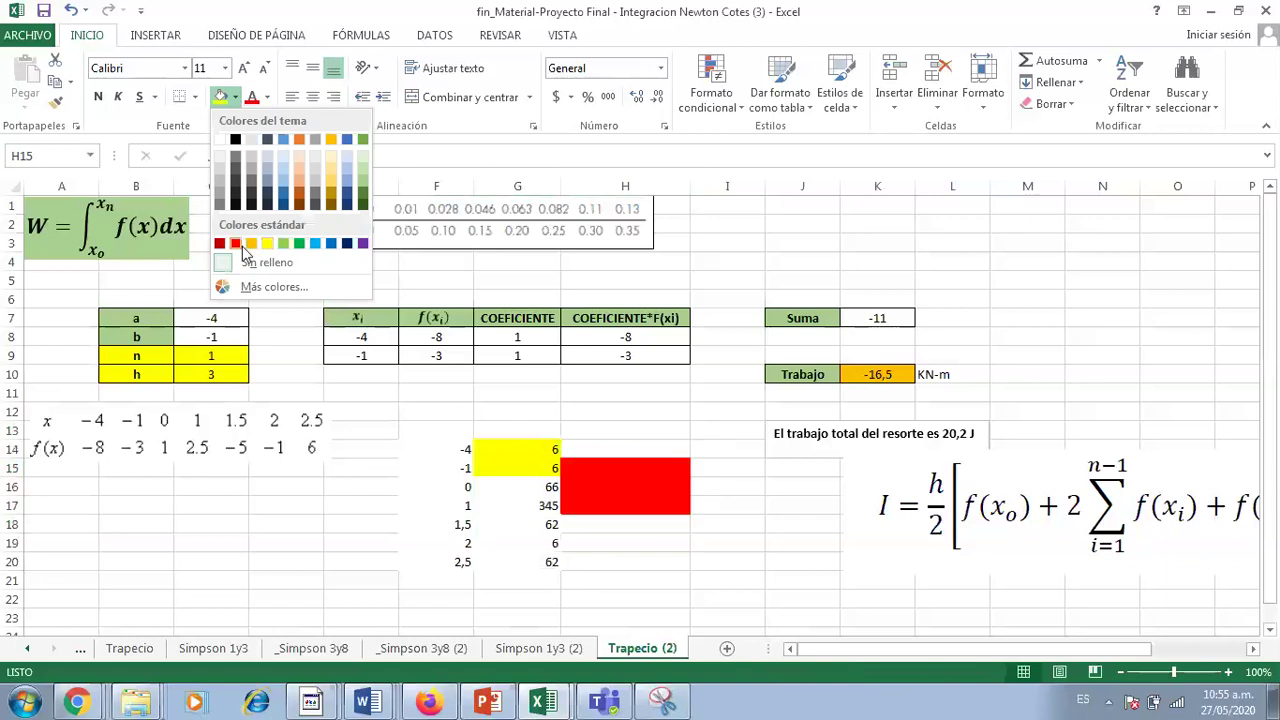
left_click(251, 244)
left_click(673, 577)
Label the orange group in H15 as "1 unidad Sim 1/3".
left_click(600, 466)
type("1")
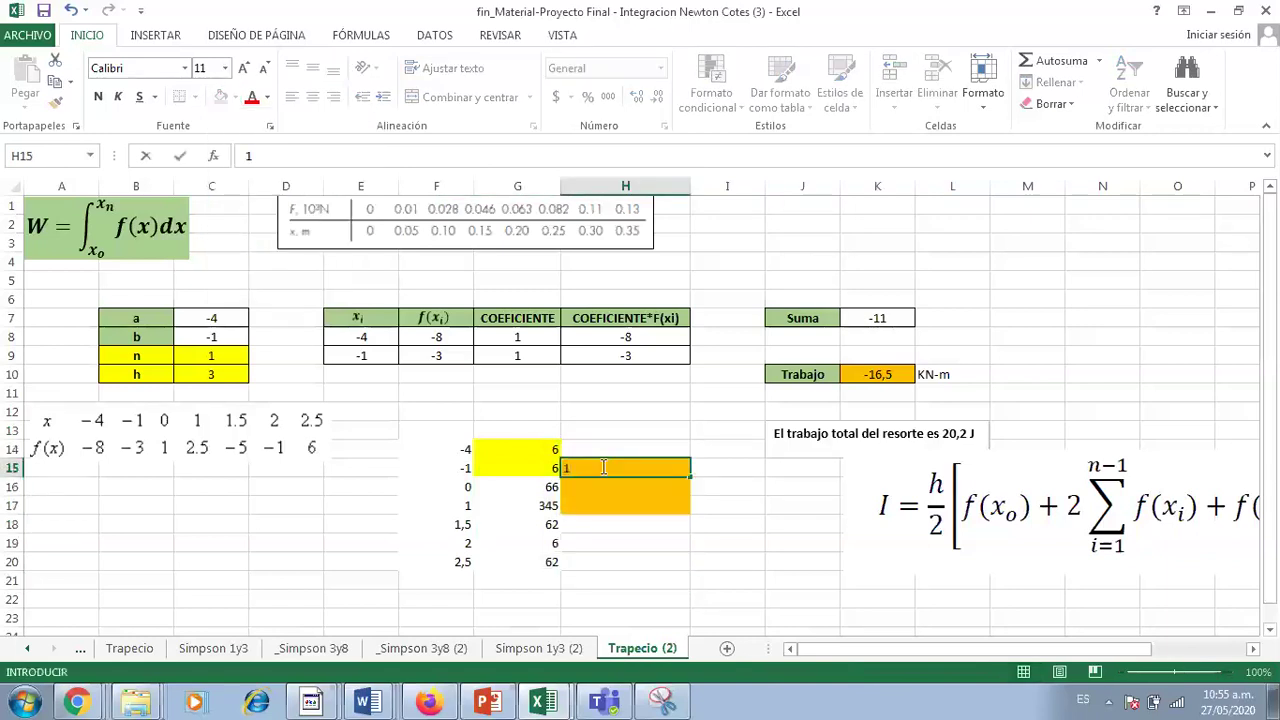
type(" ylxu")
key("BackSpace")
key("BackSpace")
key("BackSpace")
key("BackSpace")
key("BackSpace")
type("unidad")
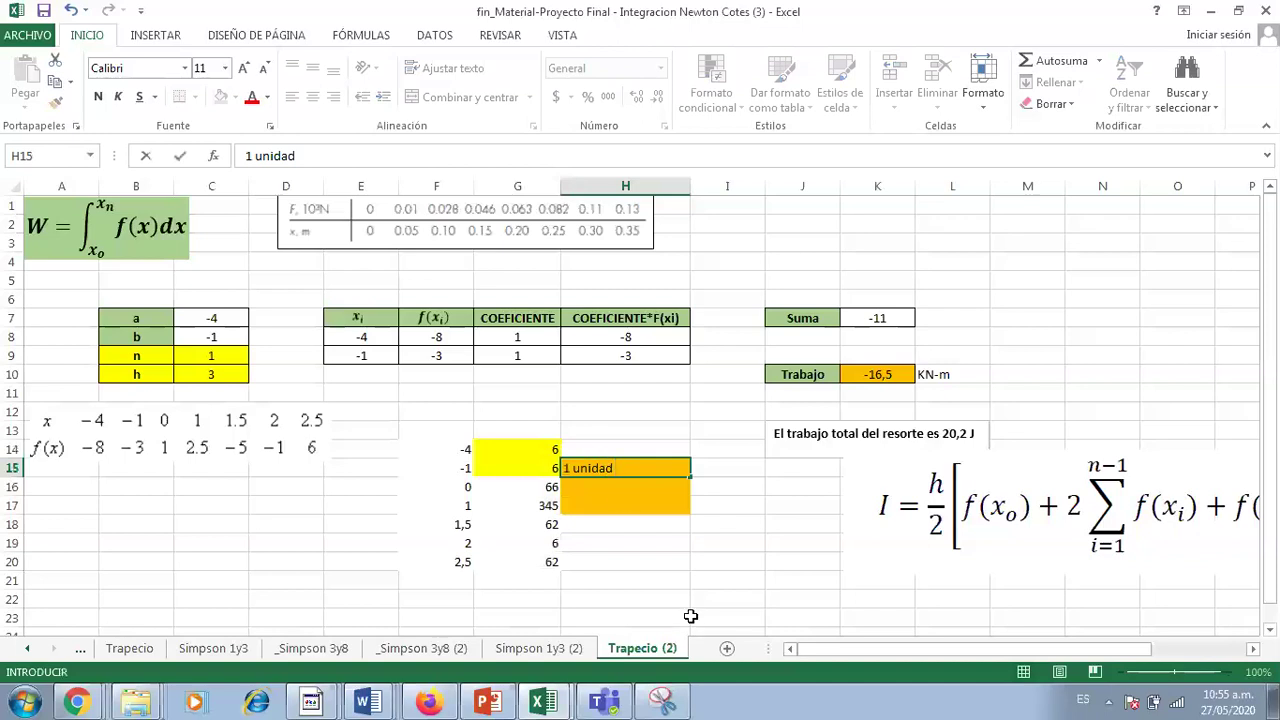
type(" 1")
key("BackSpace")
type("Sim 1/3")
key("Return")
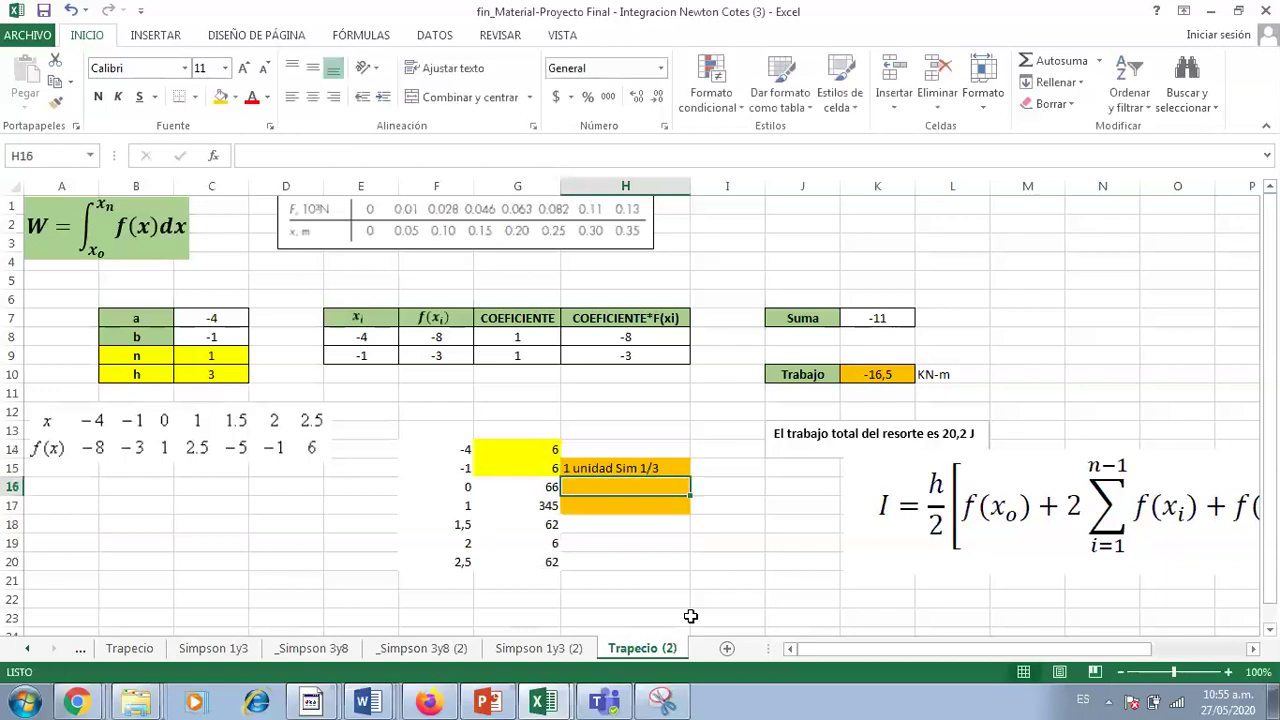
Fill I17:I20 with light green to mark the group of x values from 1 to 2,5.
left_click(614, 526)
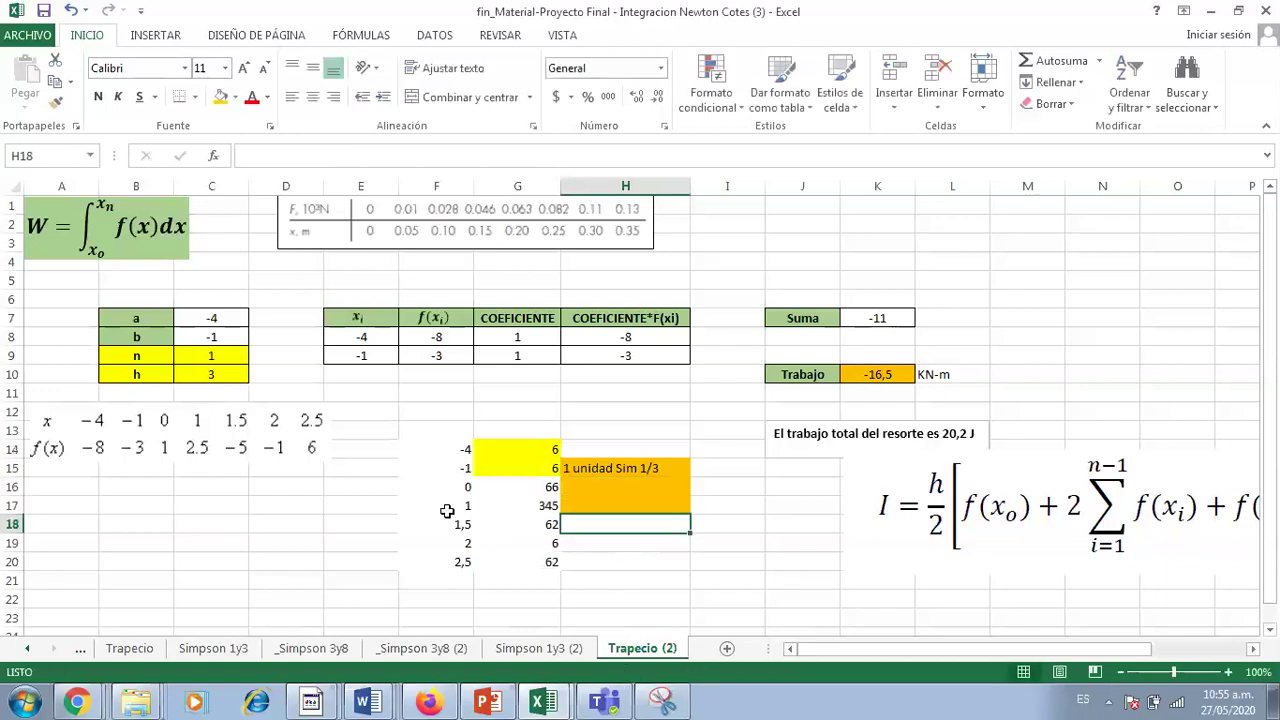
left_click(450, 508)
left_click_drag(447, 510, 445, 563)
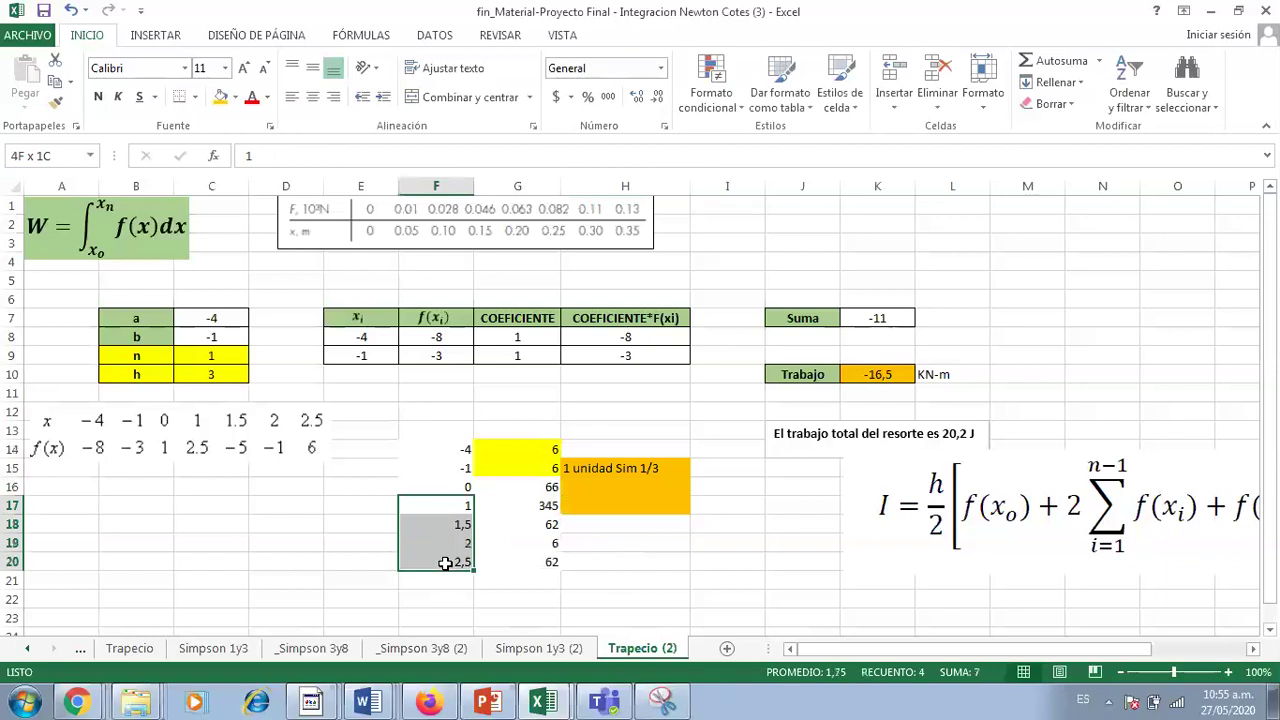
left_click_drag(717, 500, 724, 568)
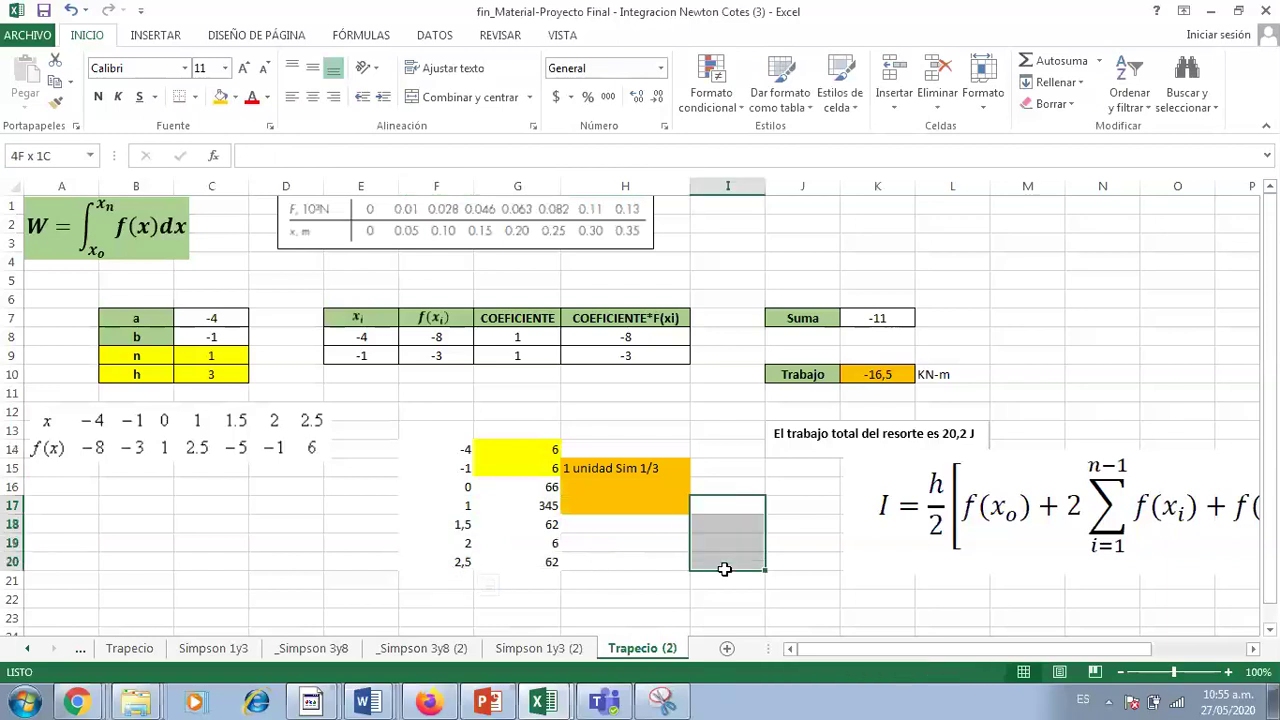
left_click(236, 97)
left_click(283, 243)
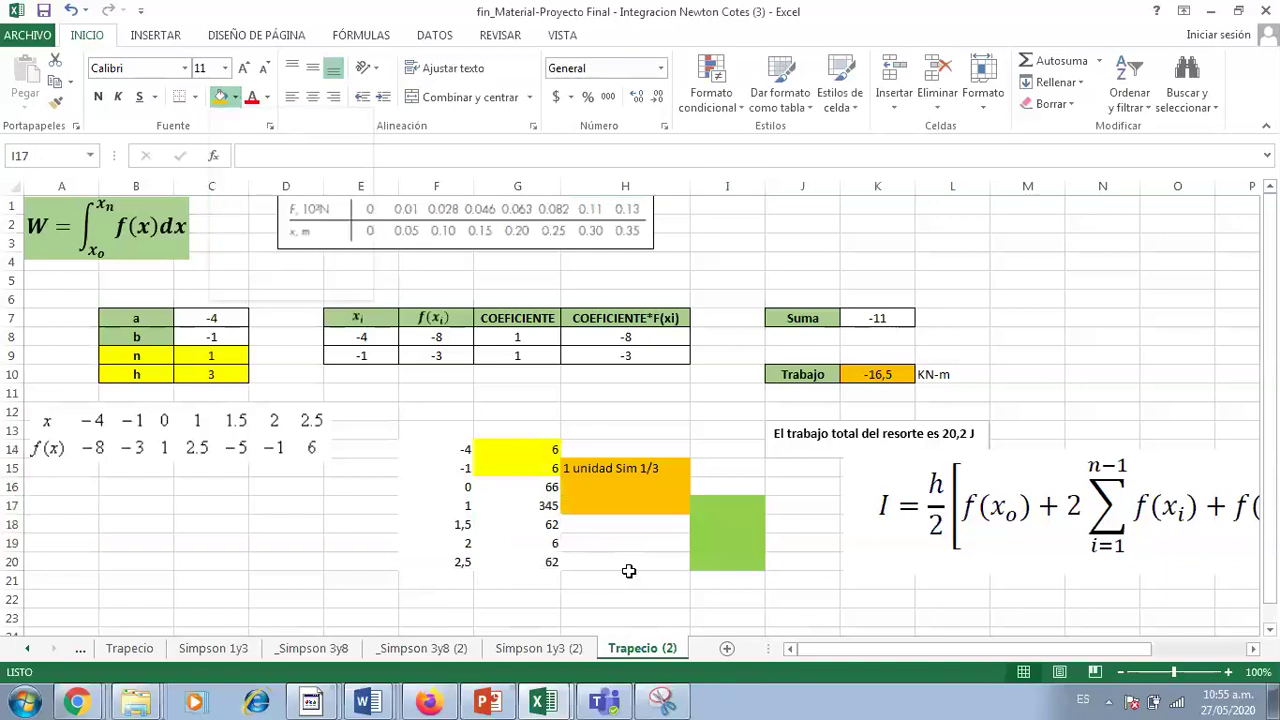
left_click(775, 622)
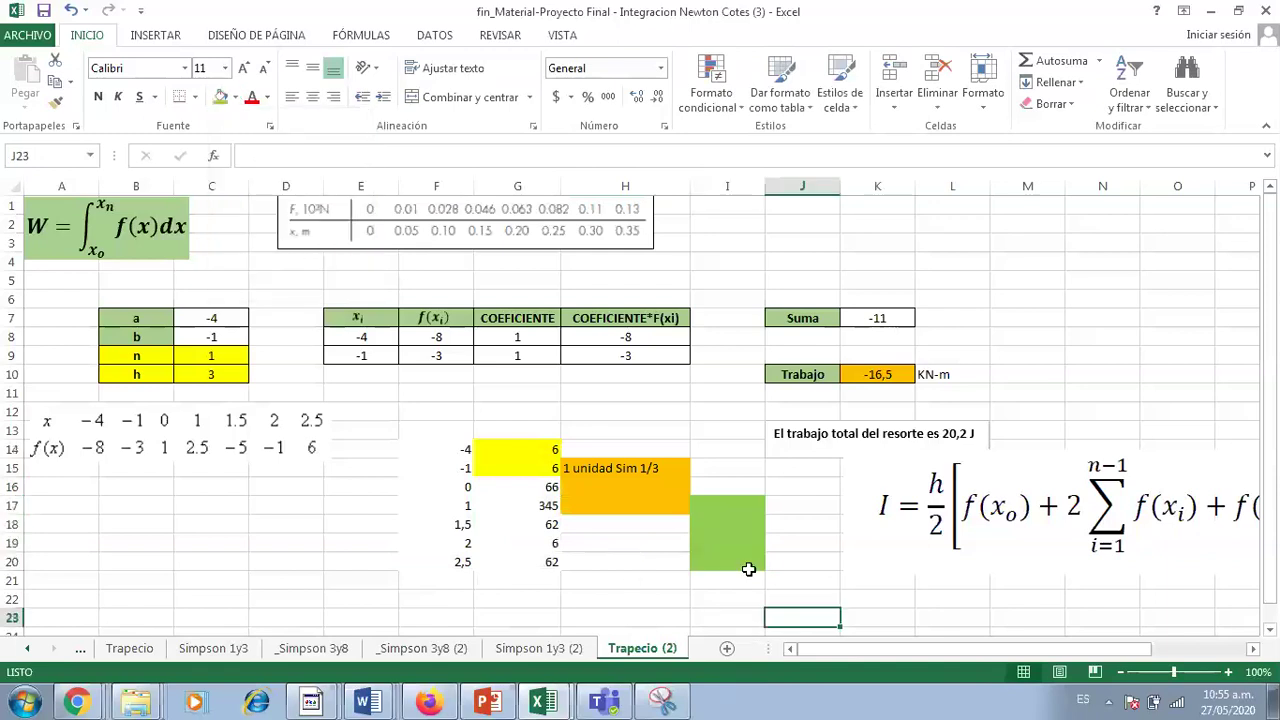
Label the green group in I17 as "0,5 Simp 3/8".
left_click(717, 504)
type("0,")
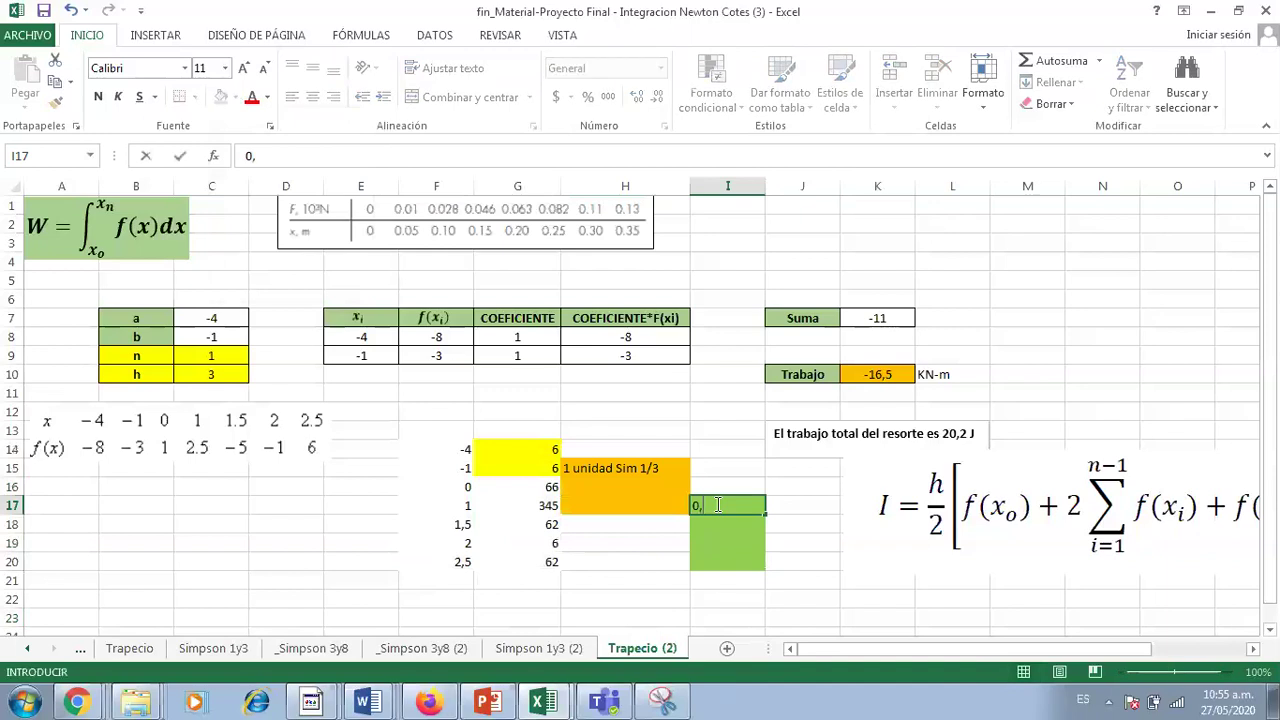
type("5 Simp")
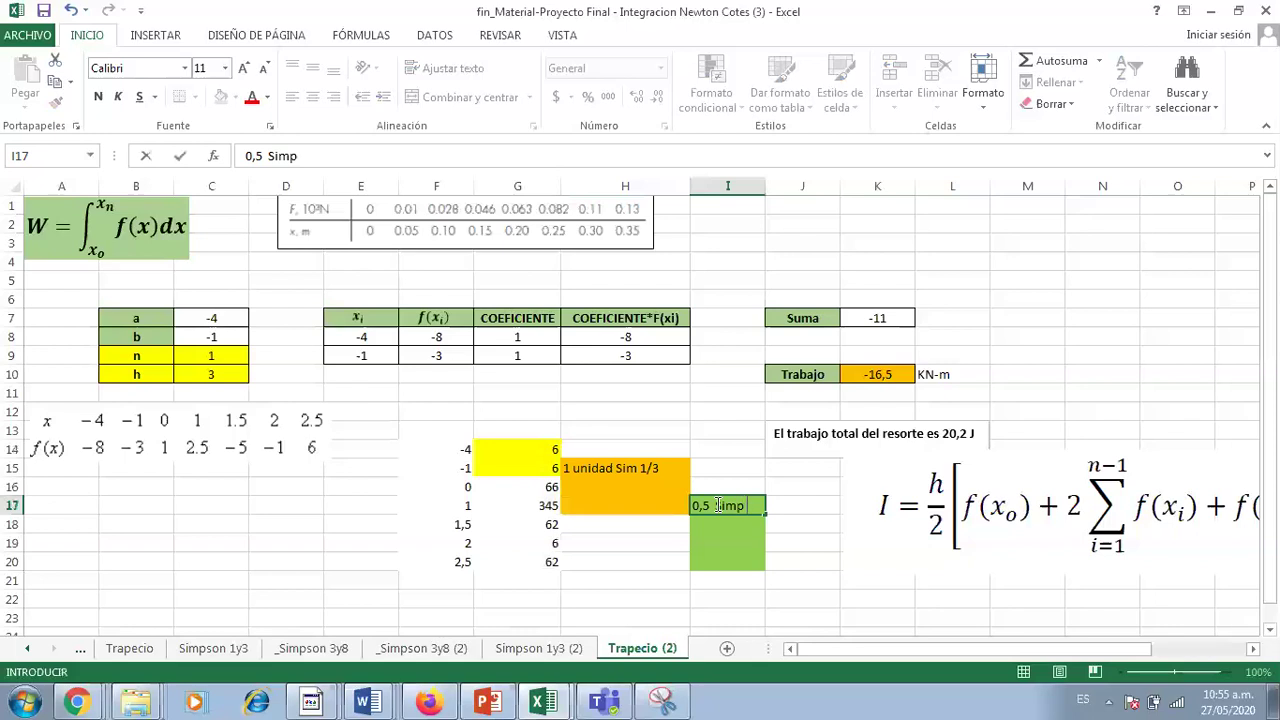
type(" 3/8")
key("Return")
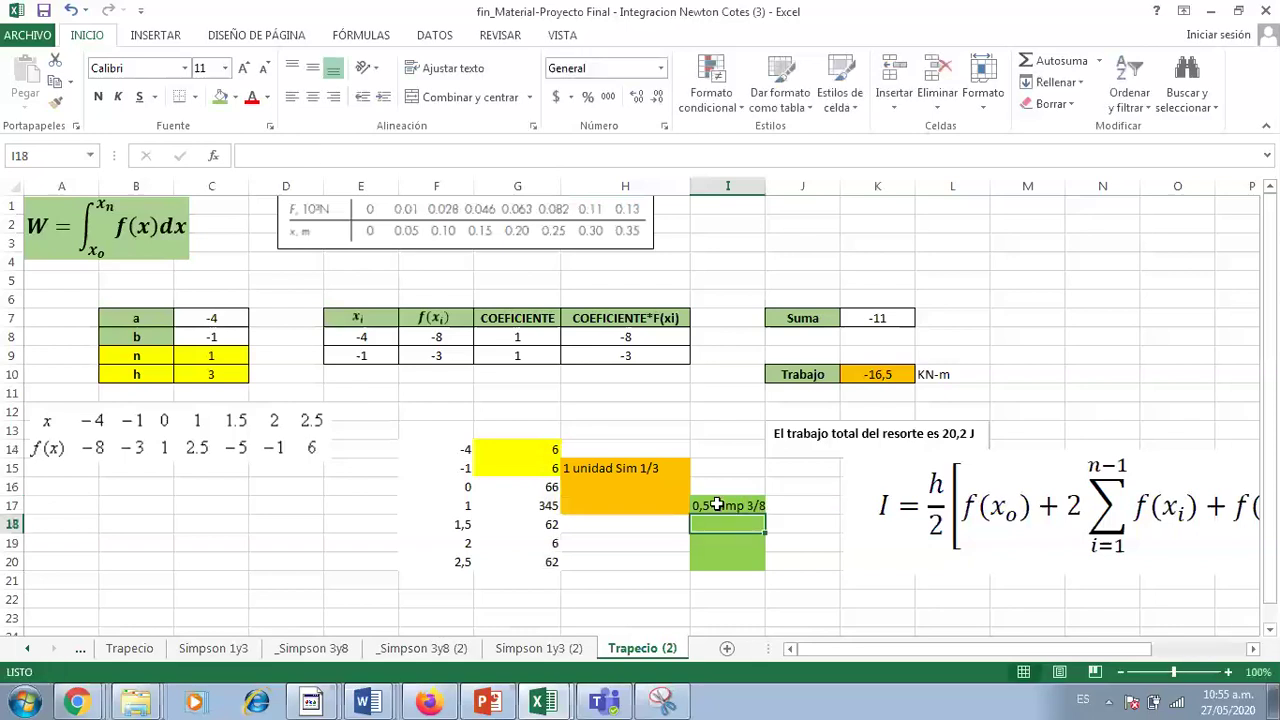
Fill I14:I15 with yellow to mark the group of x values -4 and -1.
left_click_drag(513, 448, 510, 463)
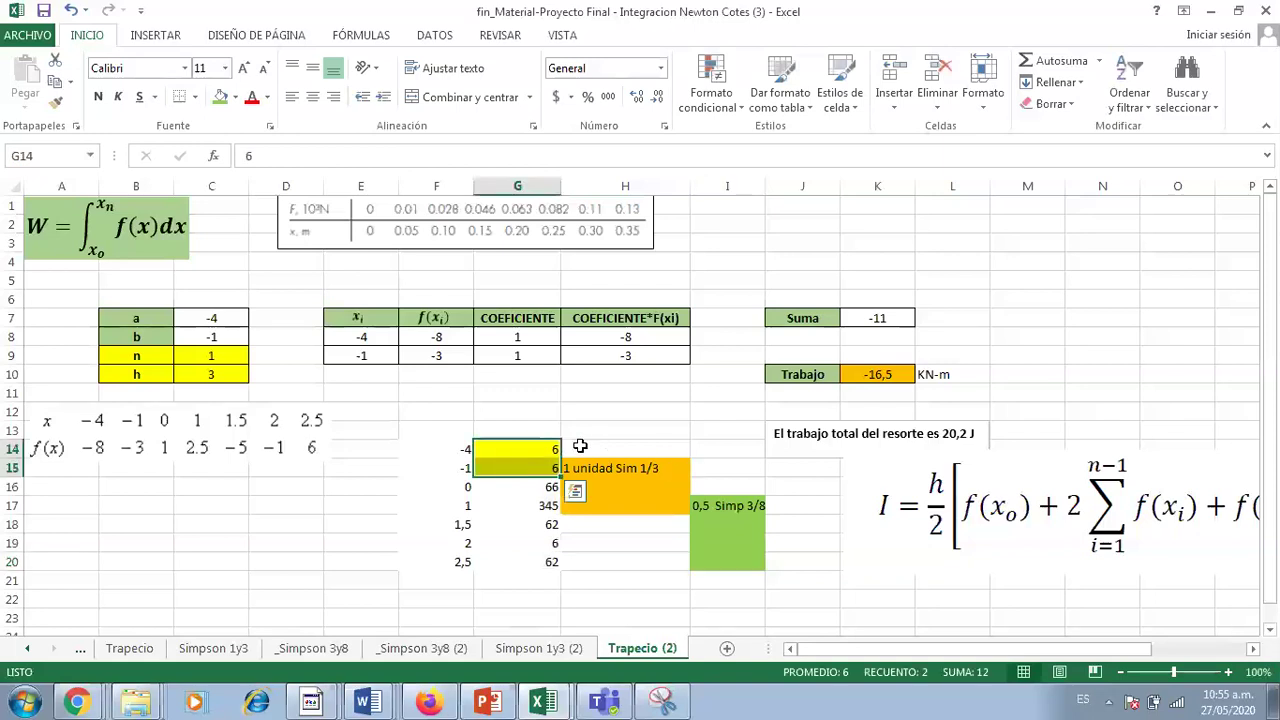
left_click_drag(713, 448, 712, 466)
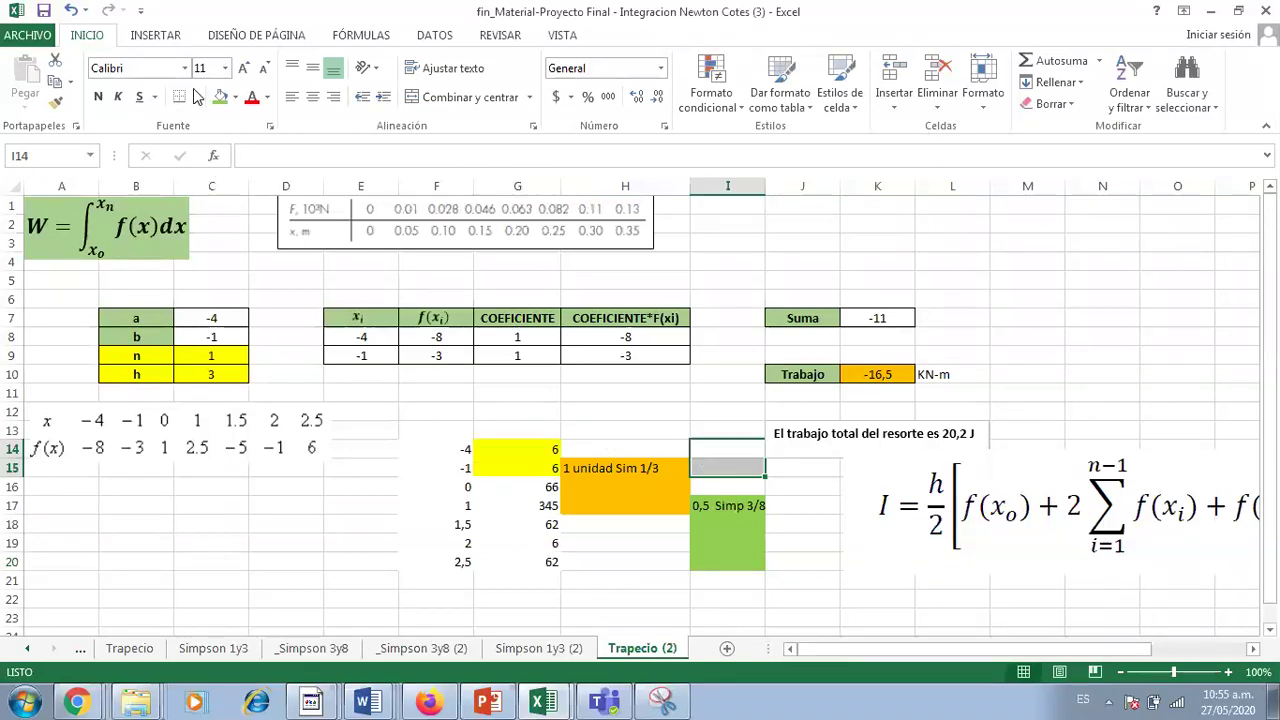
left_click(236, 97)
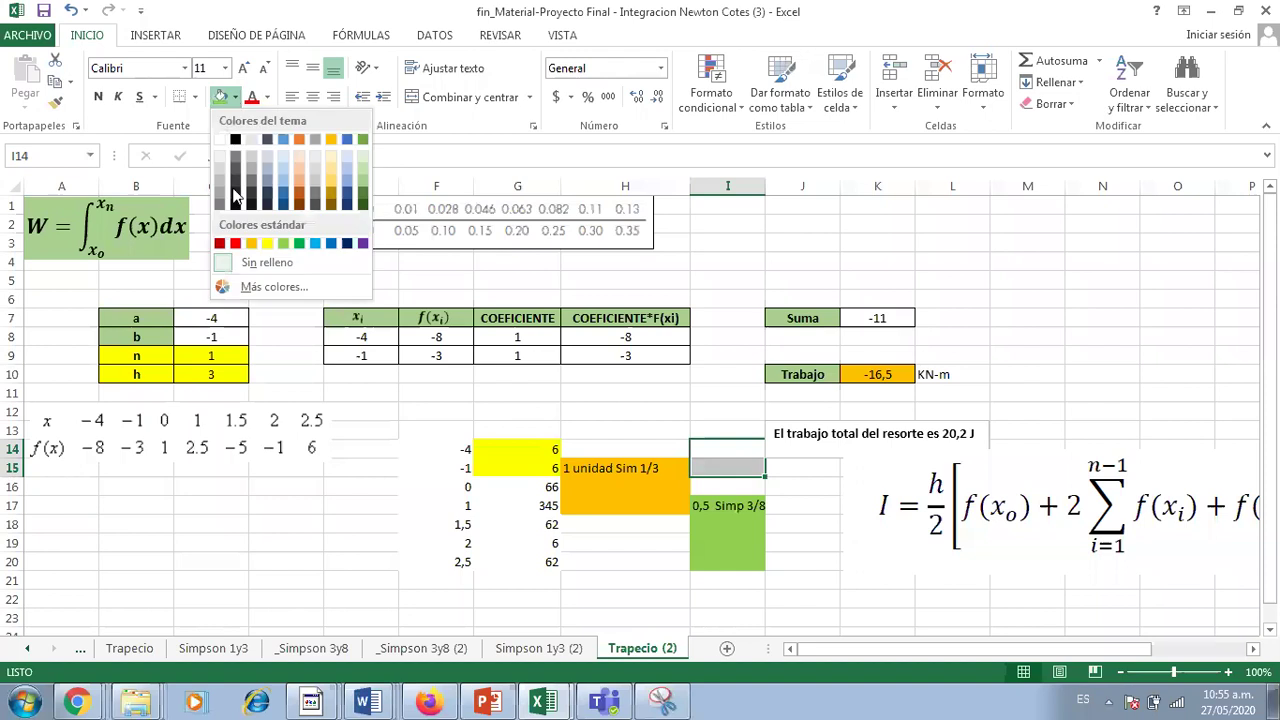
left_click(265, 240)
Move the total work text box away from the group labels and enter "3 Trapecio" in I14.
left_click(842, 437)
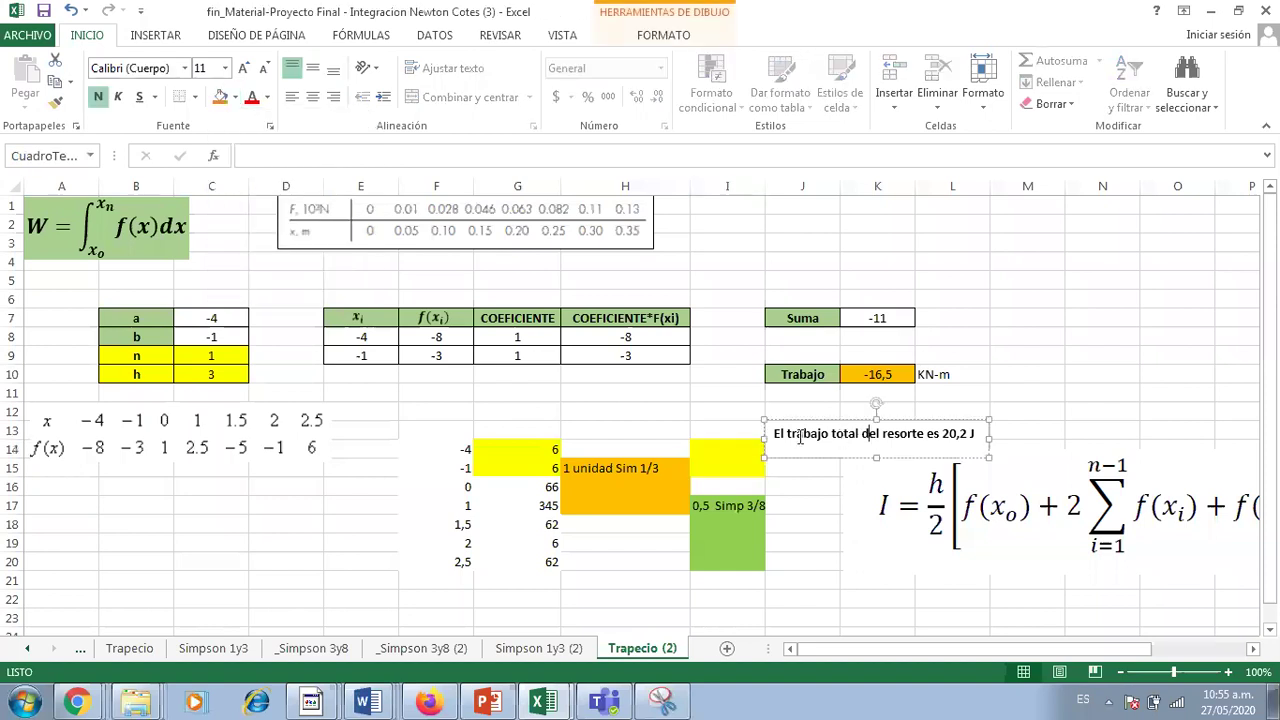
left_click_drag(827, 458, 1026, 427)
left_click(722, 446)
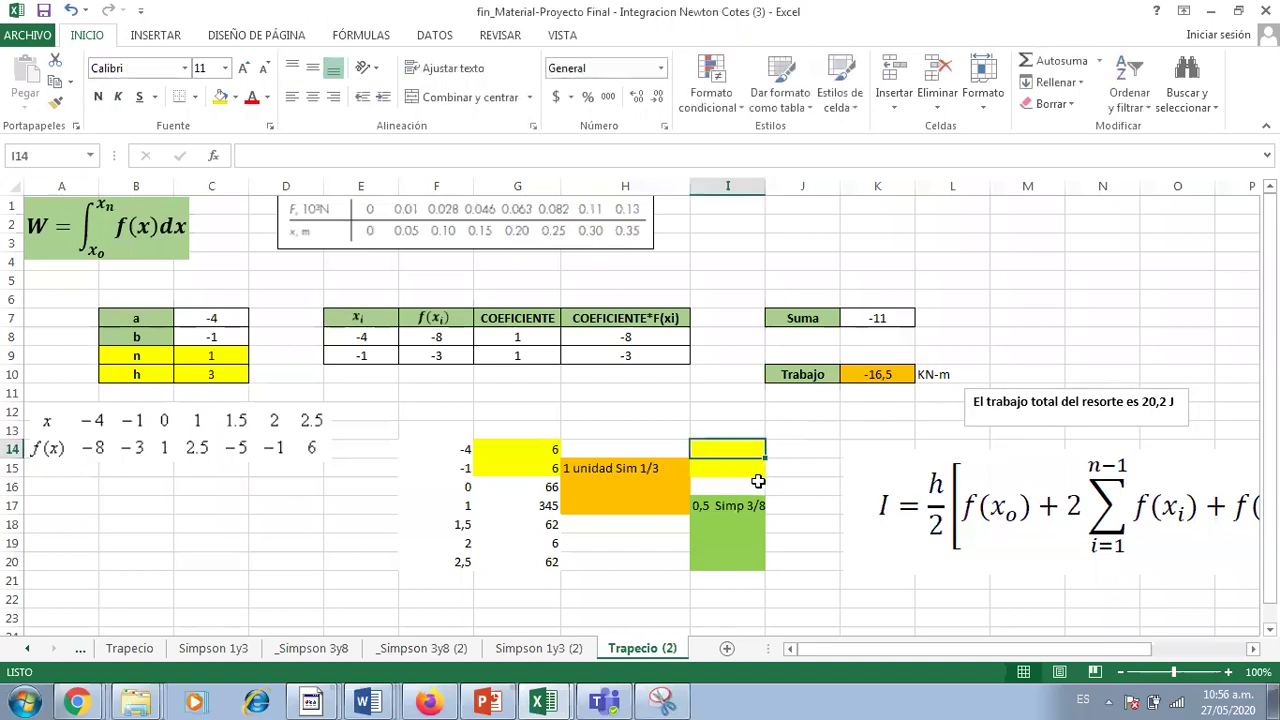
type("3")
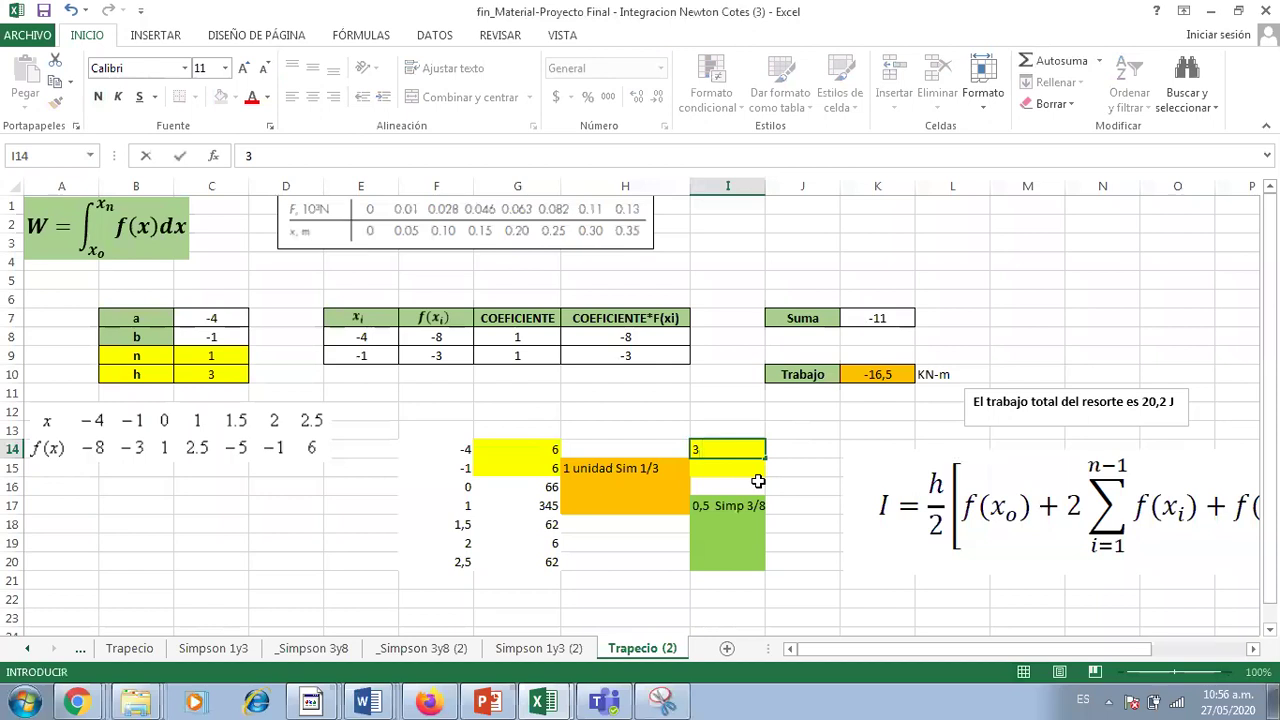
type(" Trapecio")
key("Return")
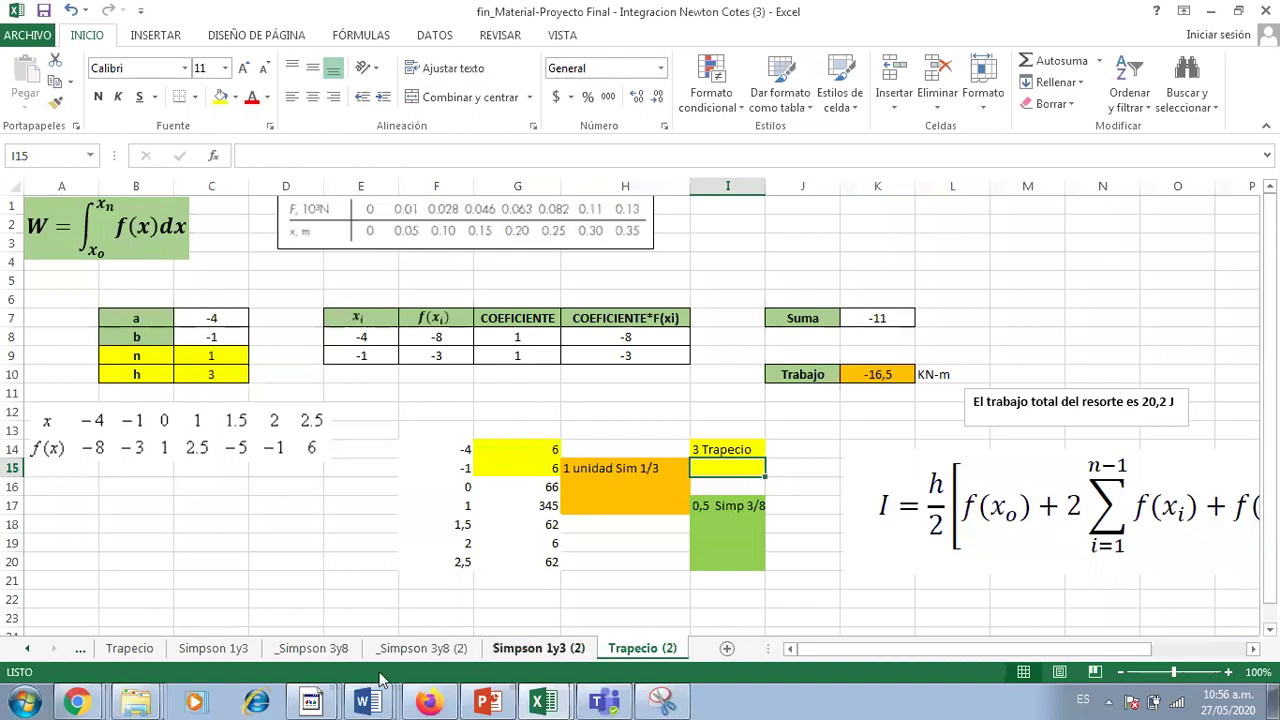
Copy the first group's x and f(x) values in F14:G15 and switch to the Trapecio sheet.
left_click(628, 648)
left_click(648, 600)
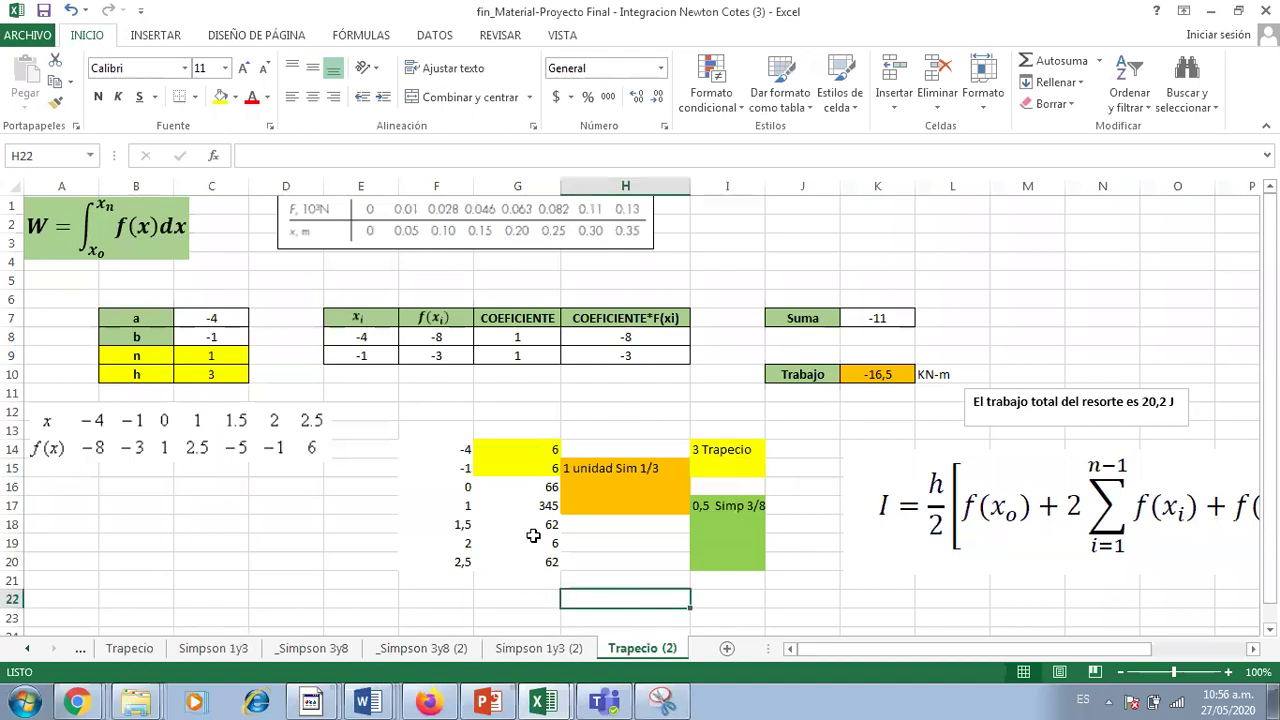
left_click(456, 447)
left_click_drag(456, 445, 505, 462)
key("ctrl+c")
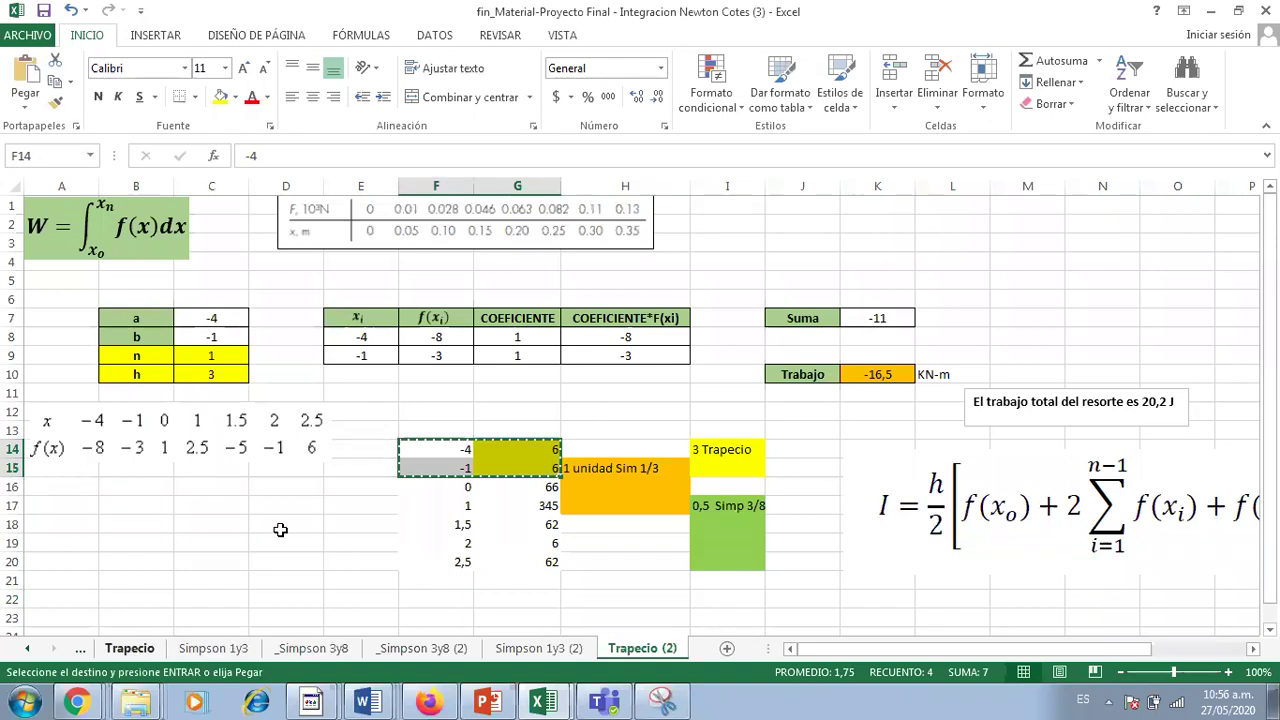
key("ctrl+Page_Up")
key("ctrl+Page_Up")
key("ctrl+Page_Up")
key("ctrl+Page_Up")
key("ctrl+Page_Up")
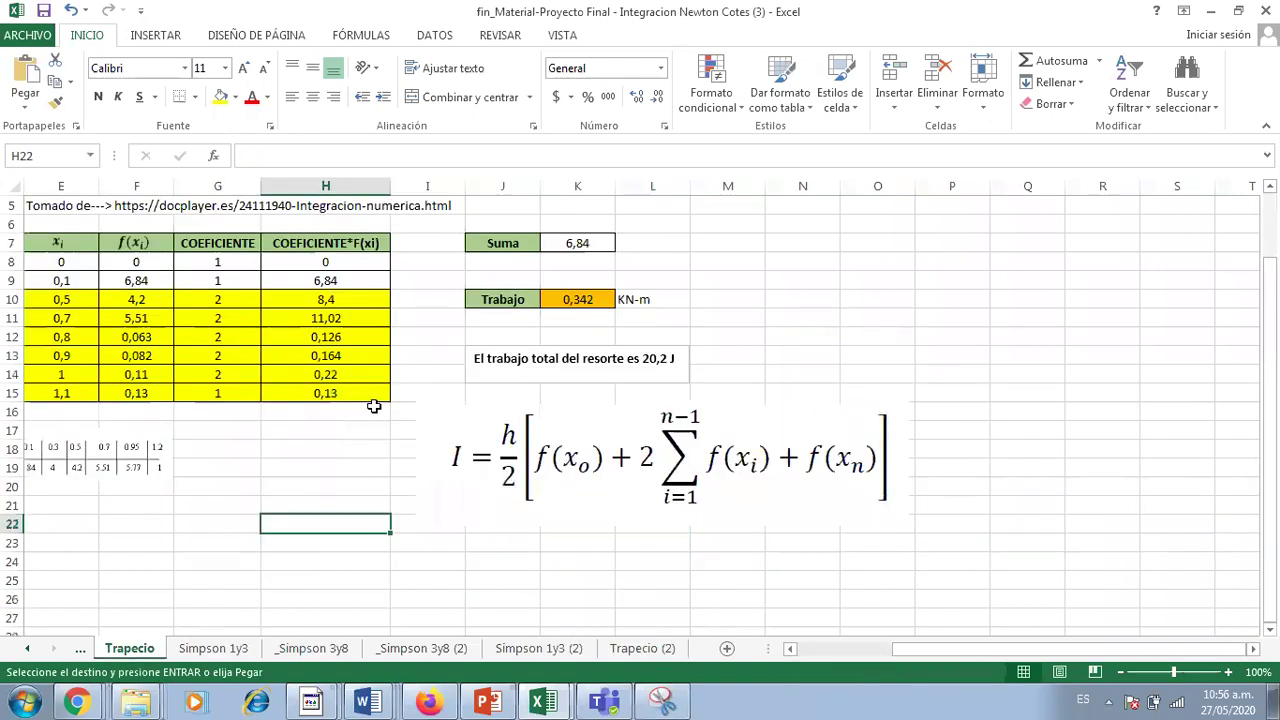
Remove the surplus yellow rows 10 to 15 from the xi and f(xi) table on the Trapecio sheet.
left_click_drag(373, 406, 40, 411)
left_click_drag(392, 422, 383, 295)
left_click(325, 487)
left_click_drag(908, 651, 632, 613)
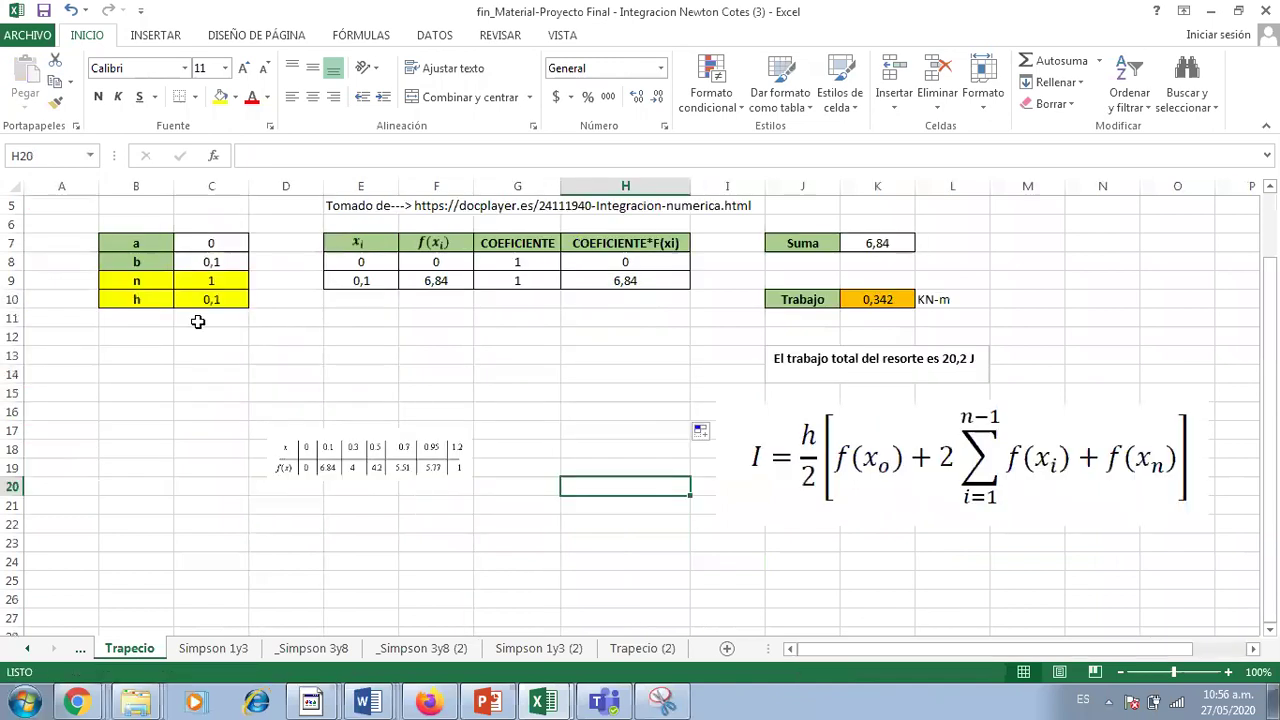
left_click(149, 354)
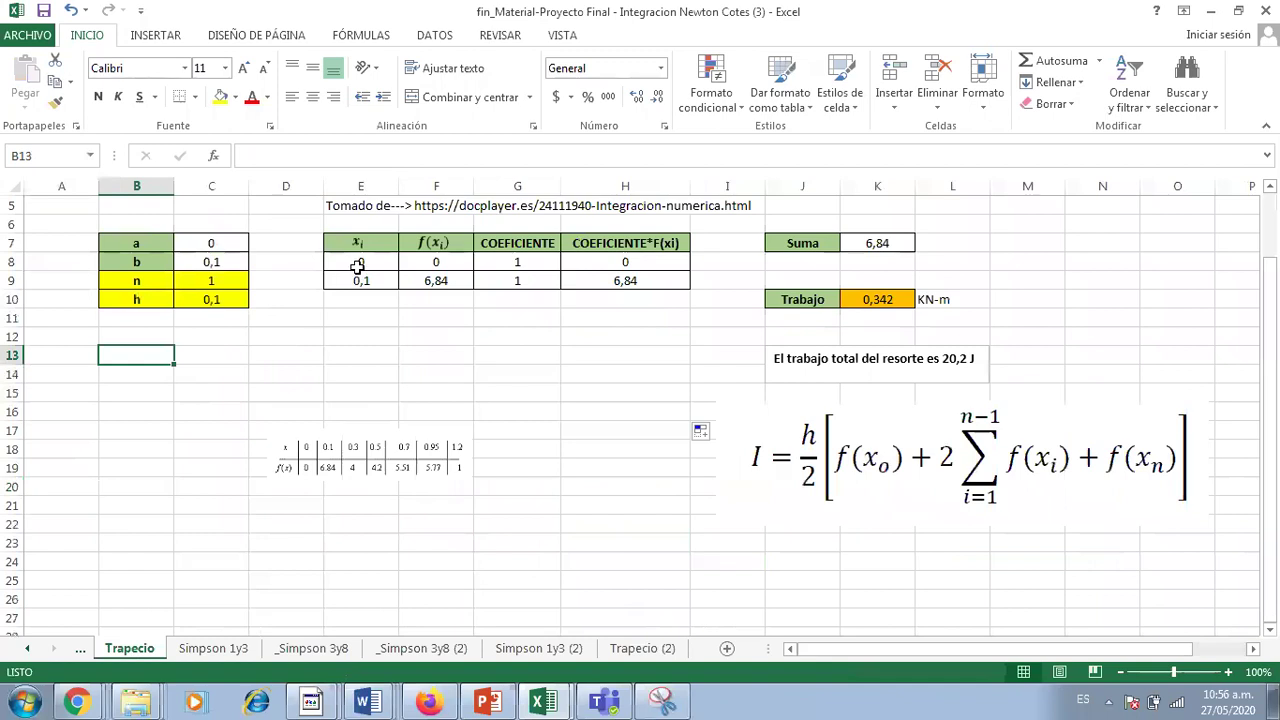
Return to the Trapecio (2) sheet, copy the first group's x and f(x) values in F14:G15, and switch back to the Trapecio sheet.
left_click(358, 264)
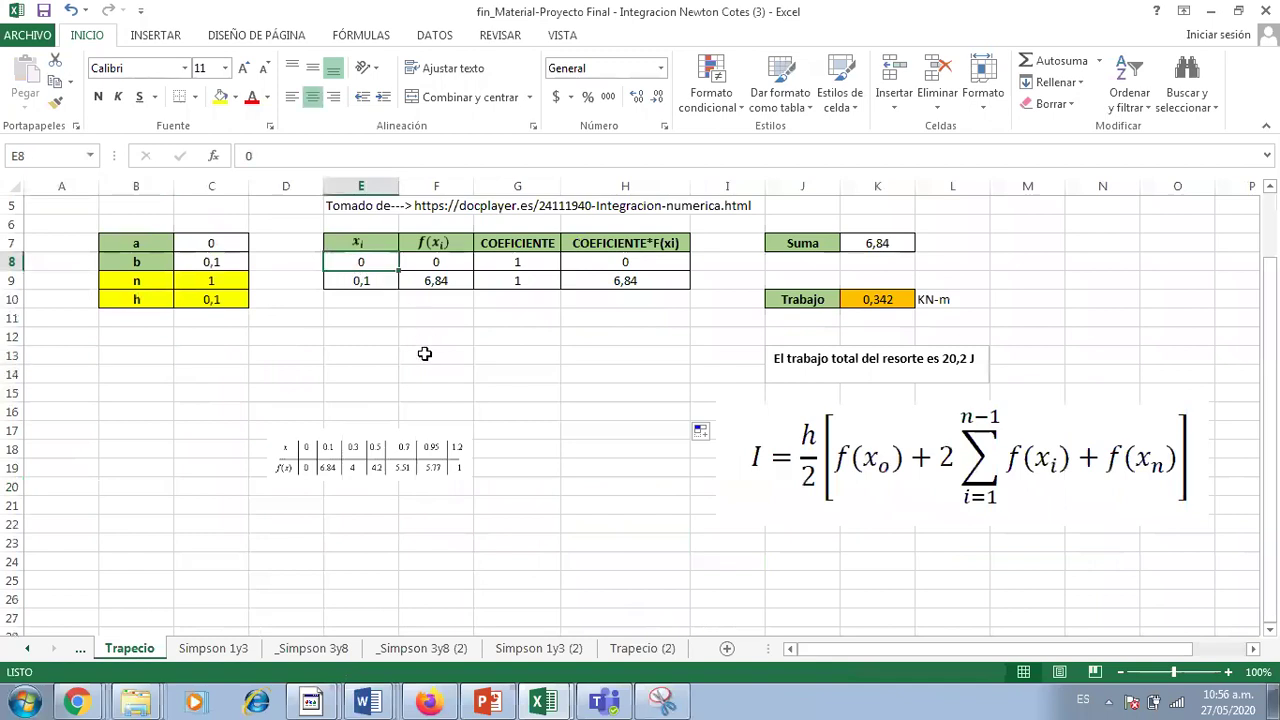
left_click(360, 355)
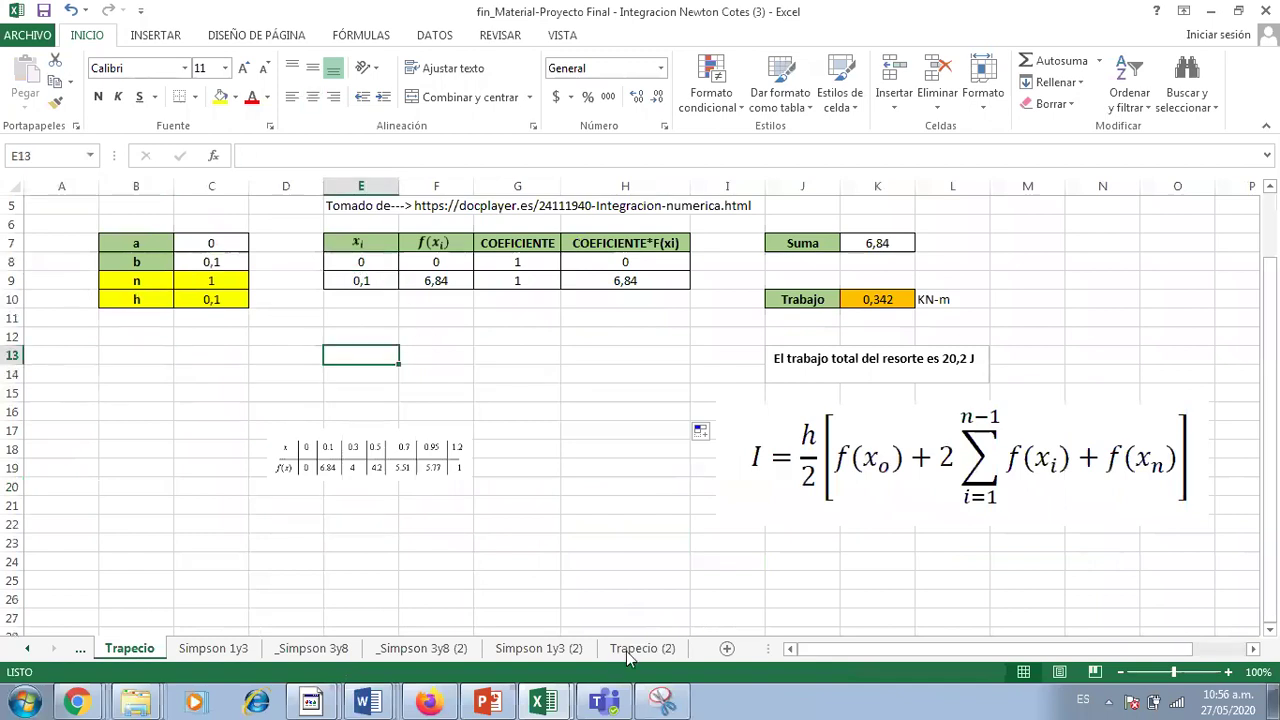
left_click(628, 650)
left_click_drag(514, 460, 526, 484)
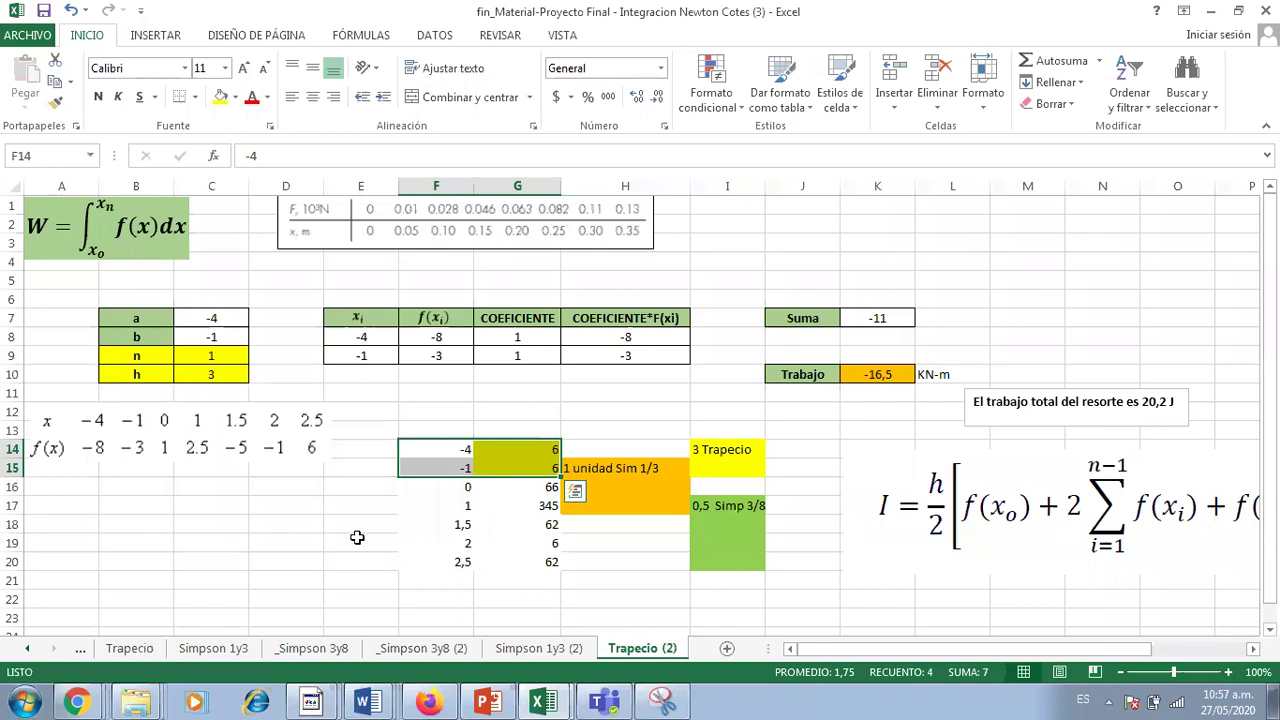
key("ctrl+q")
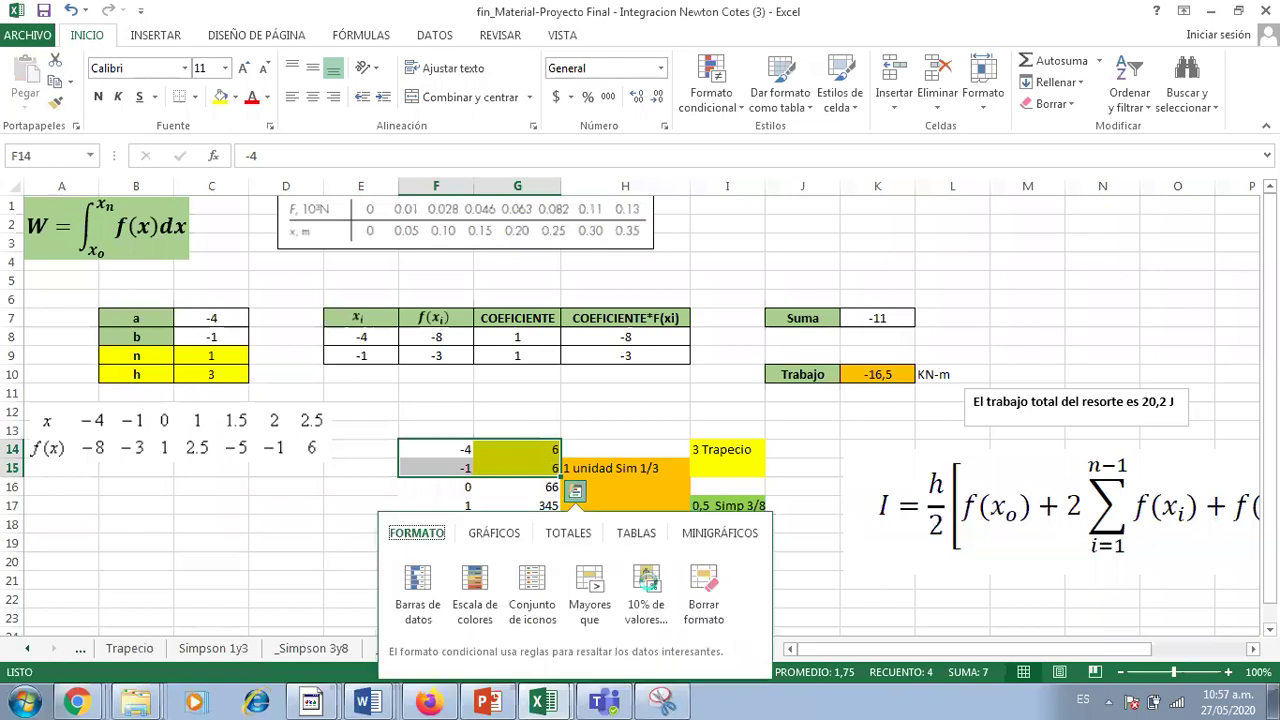
key("ctrl+c")
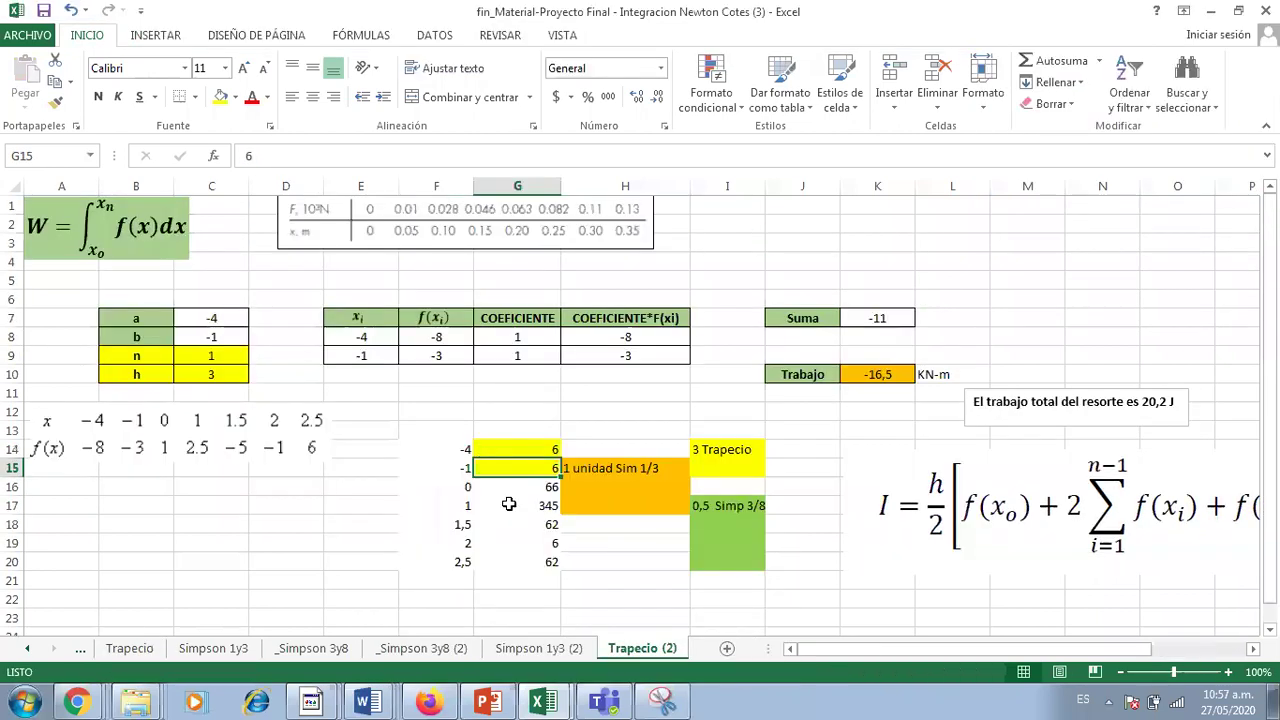
key("ctrl+v")
left_click(130, 648)
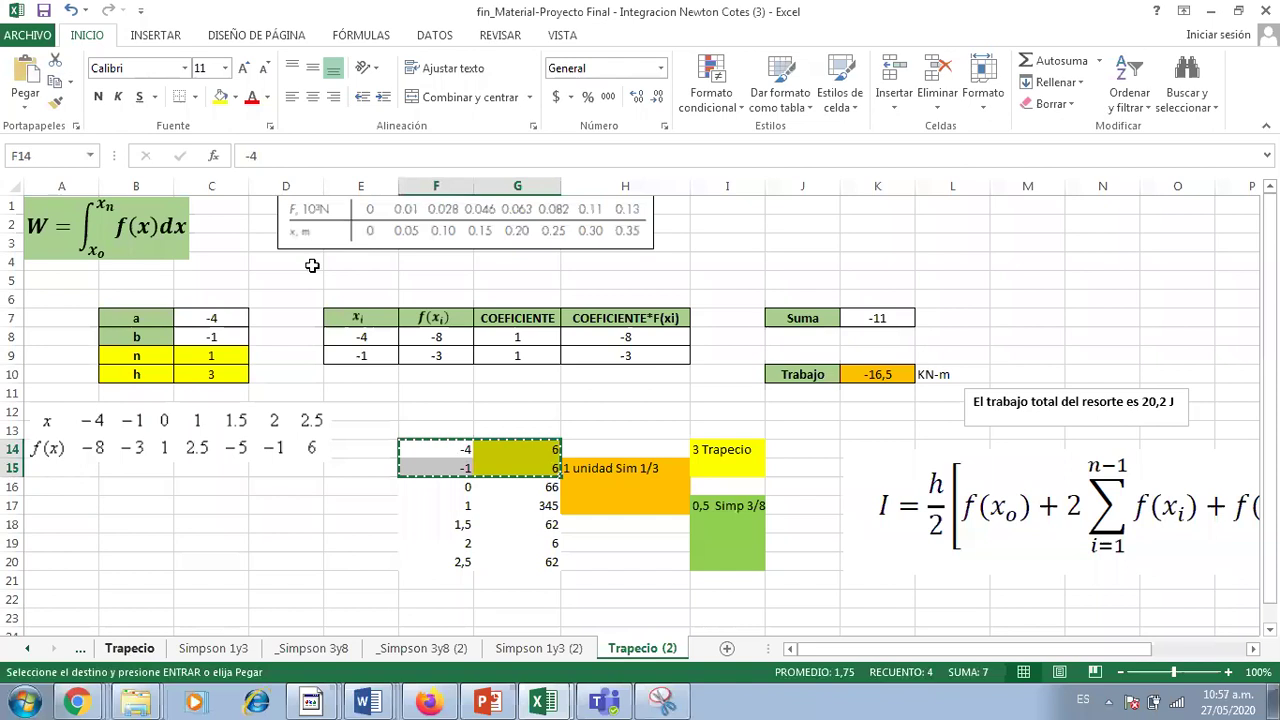
Paste the first group's values into the xi and f(xi) columns of the Trapecio sheet, starting at E8.
key("Right")
key("Up")
key("Up")
key("Up")
key("Up")
key("Up")
key("Up")
key("Up")
key("Up")
key("Up")
key("Up")
key("Up")
key("Up")
key("Up")
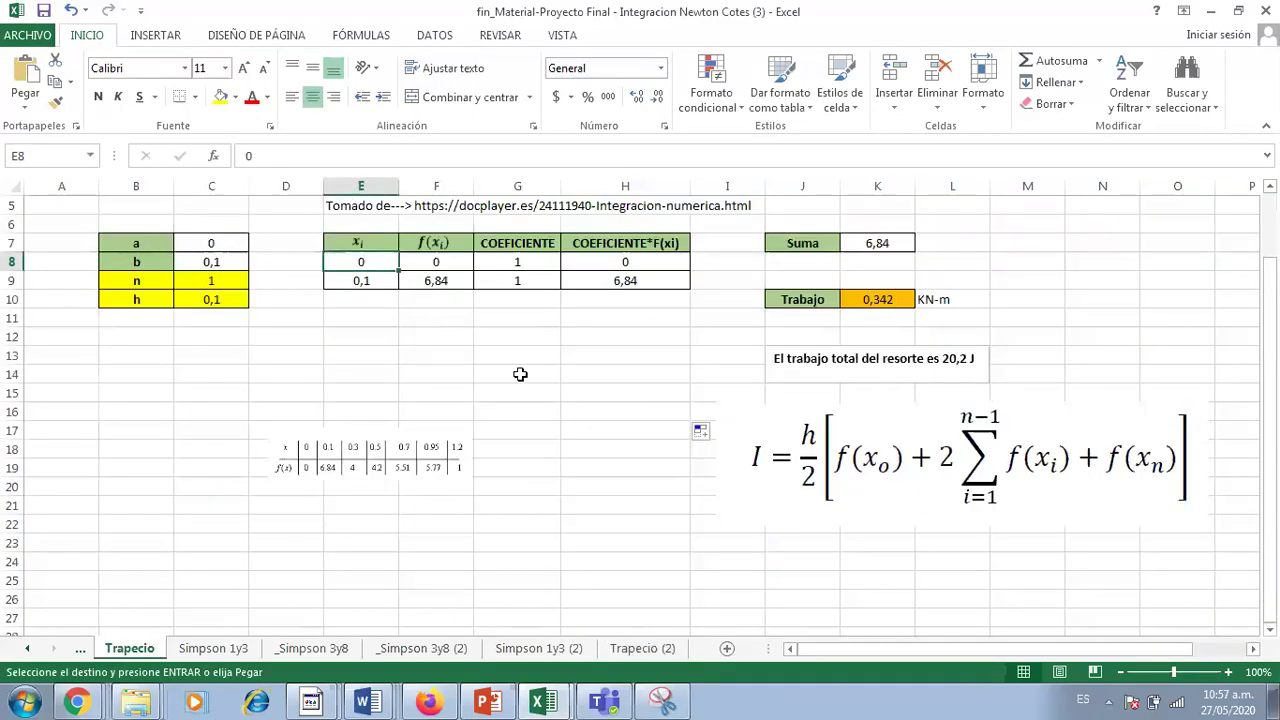
key("ctrl+v")
Check the Trabajo result in K10 for the pasted group, leaving the xi header image in its place.
key("Right")
key("Right")
key("Right")
key("Down")
key("Down")
key("Down")
key("Down")
key("Down")
key("Down")
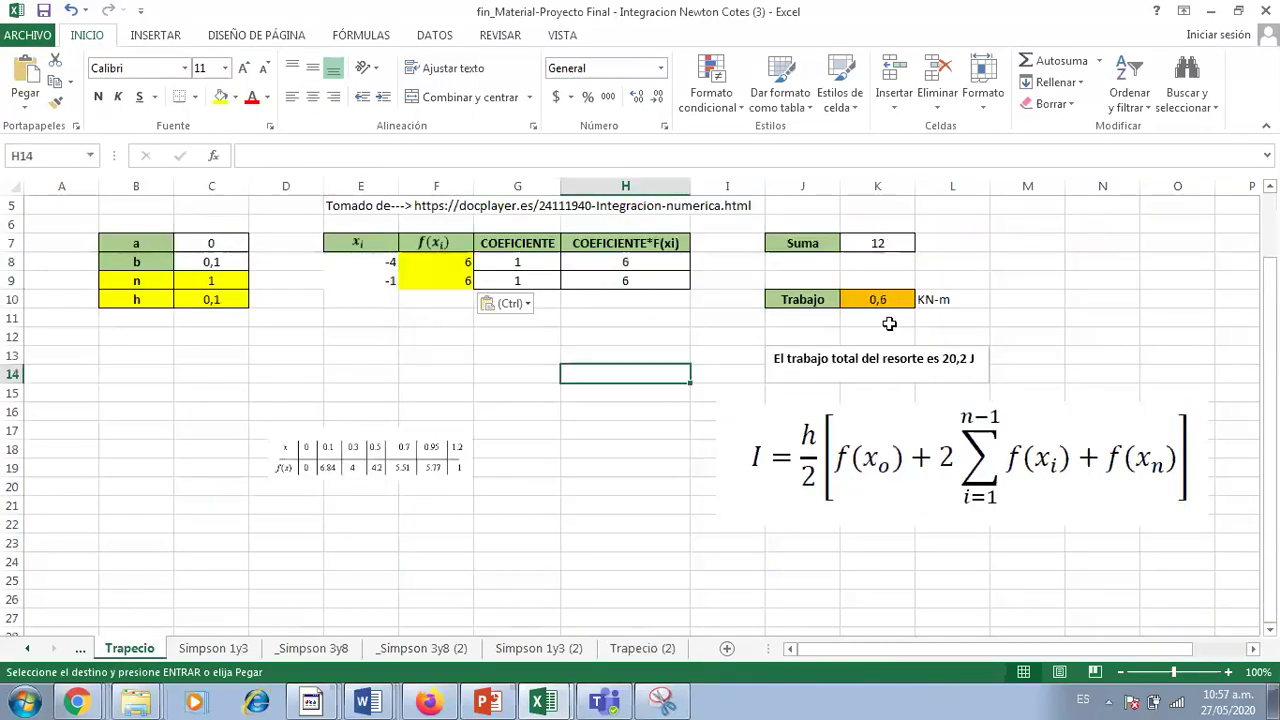
key("Right")
key("Right")
key("Right")
key("Up")
key("Up")
key("Up")
key("Up")
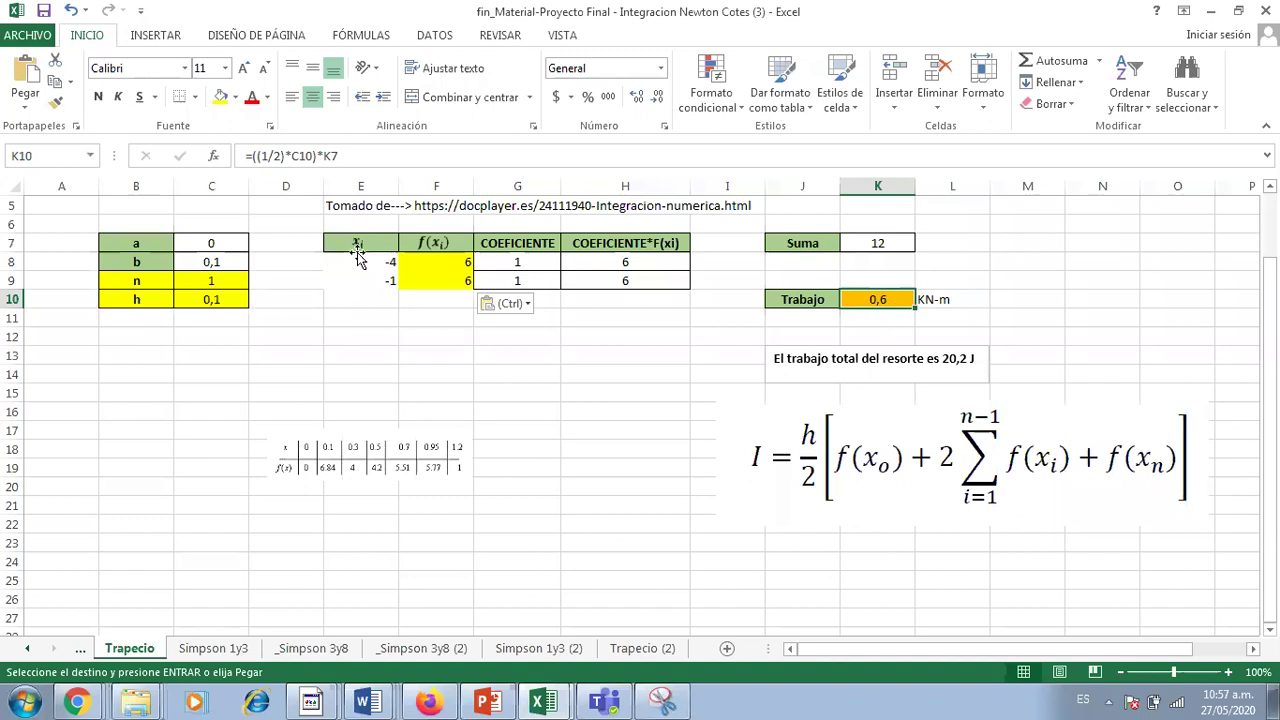
key("ctrl+z")
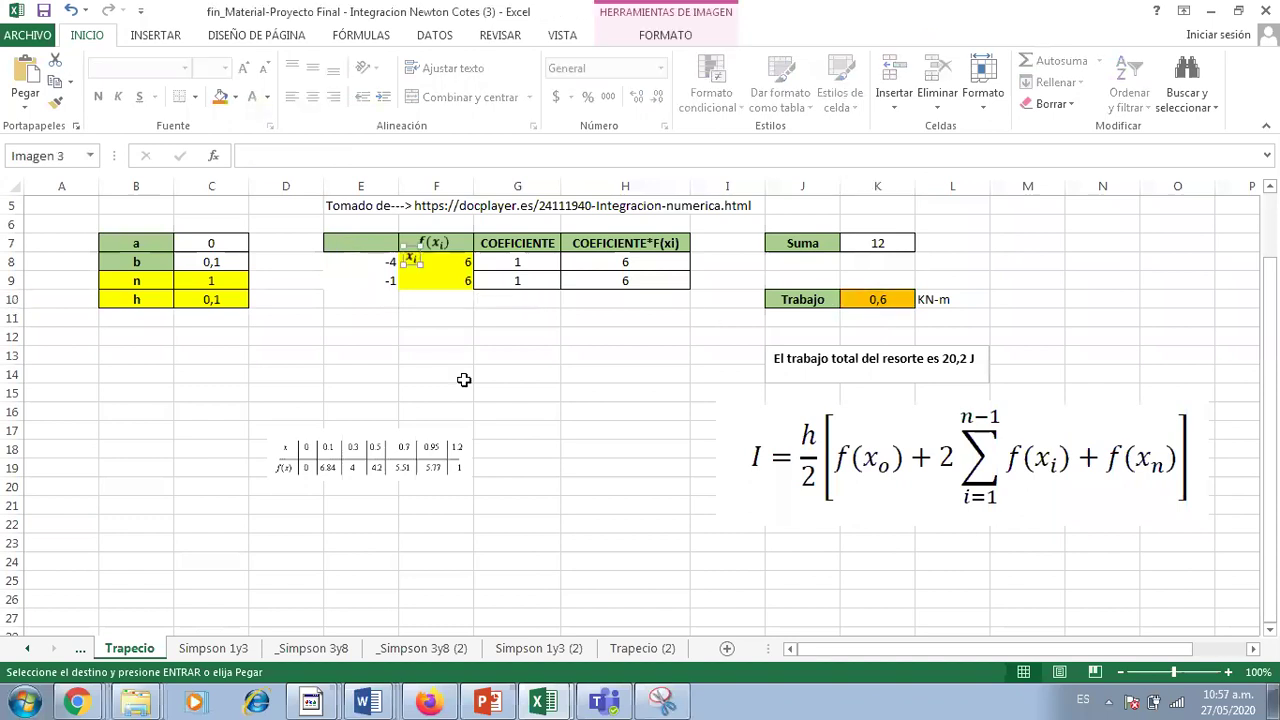
key("ctrl+z")
left_click(620, 393)
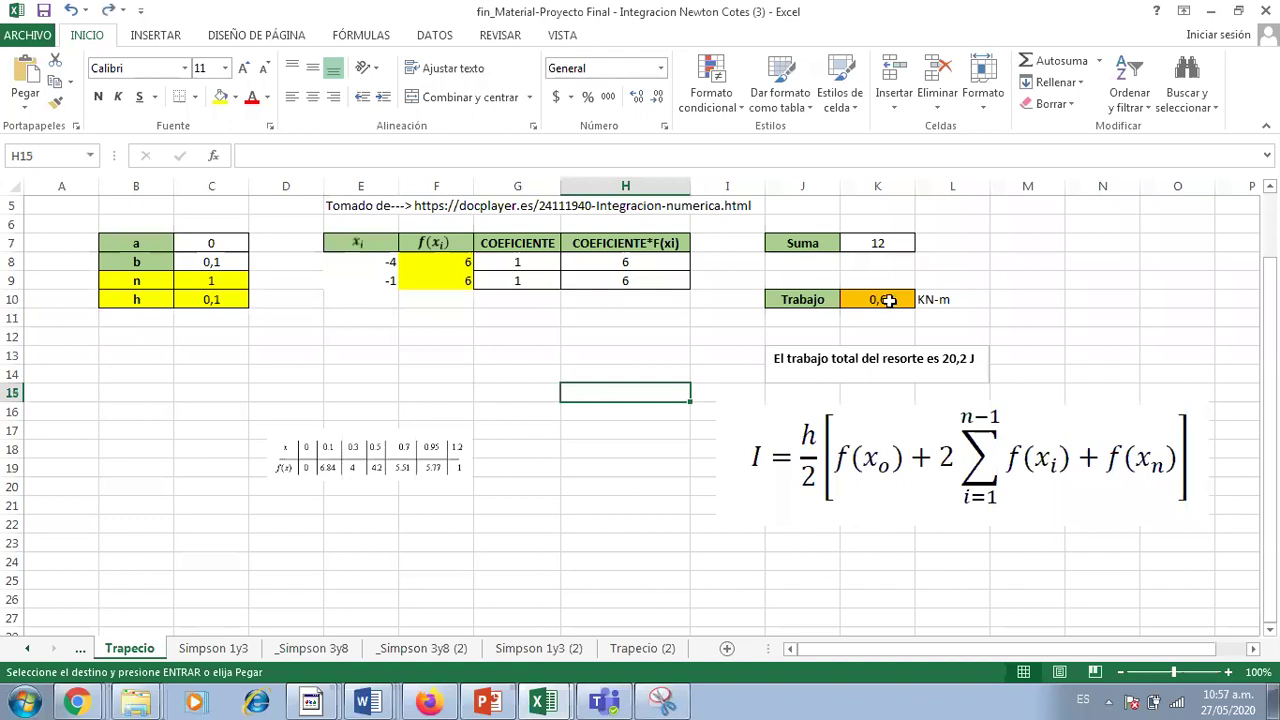
Enter 0,6 in J14 of the Trapecio (2) sheet as the trapezoid result of the first group.
left_click(642, 650)
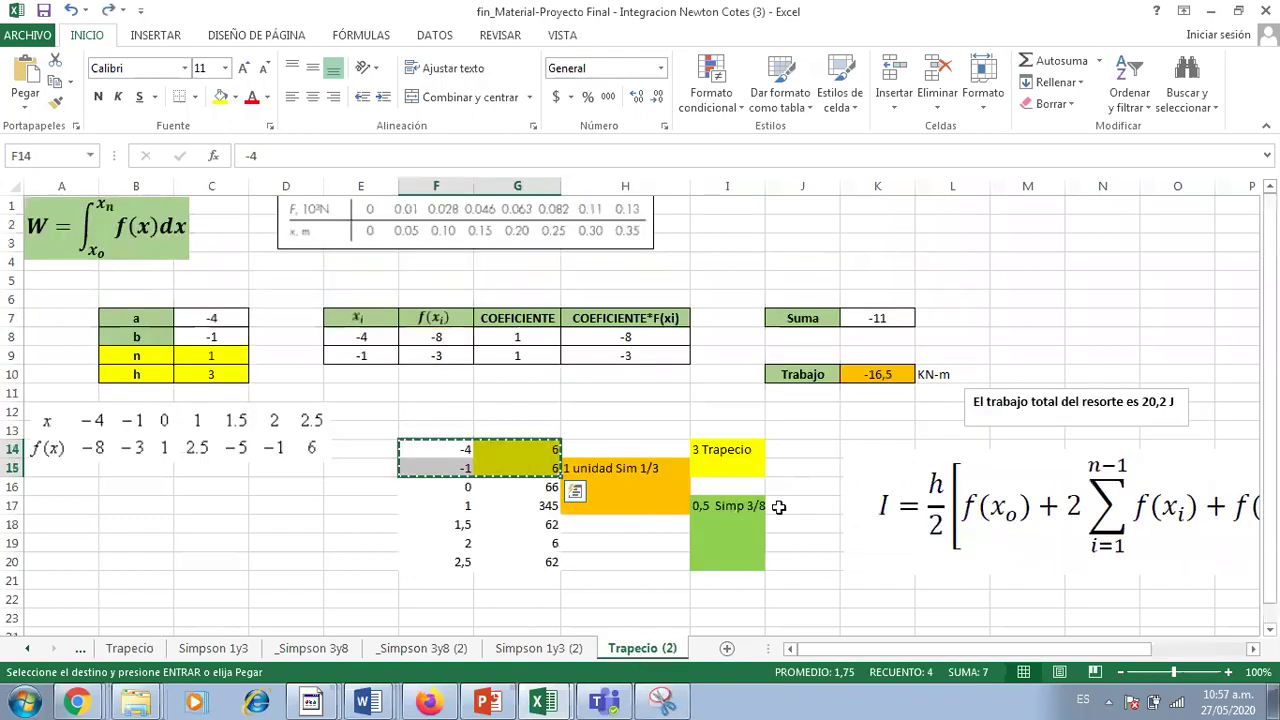
key("Escape")
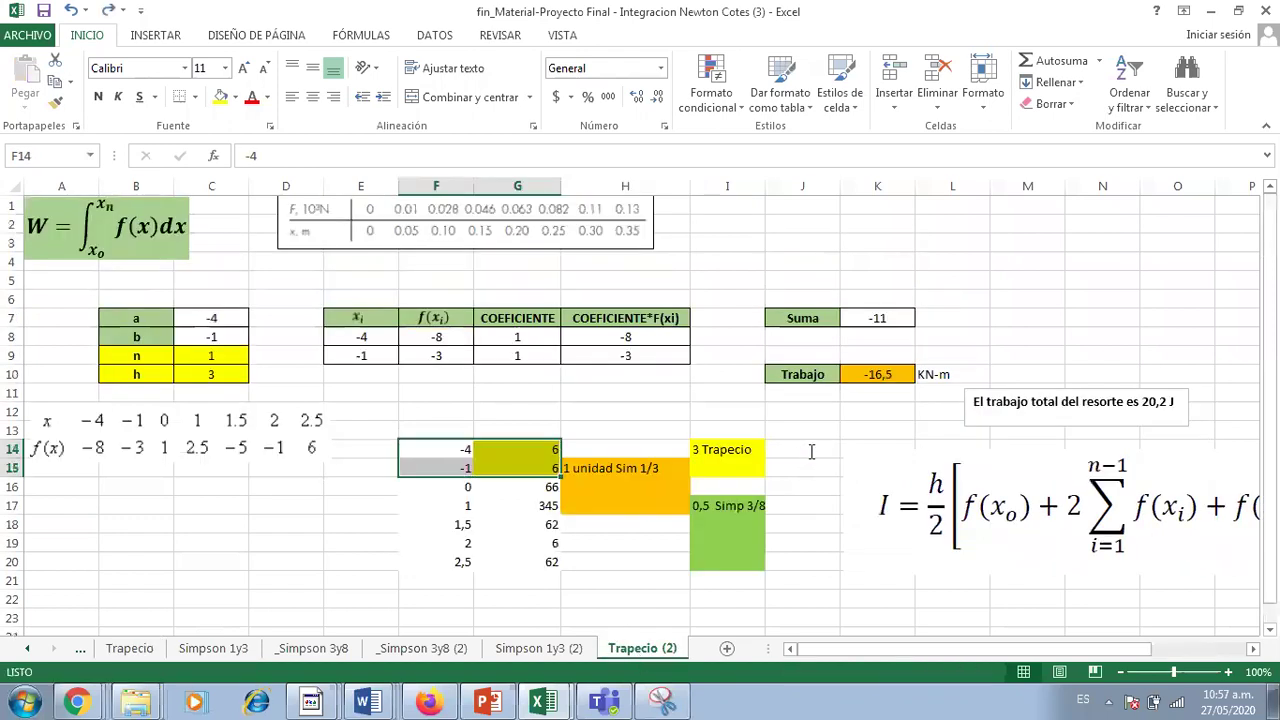
left_click(811, 452)
type("0,6")
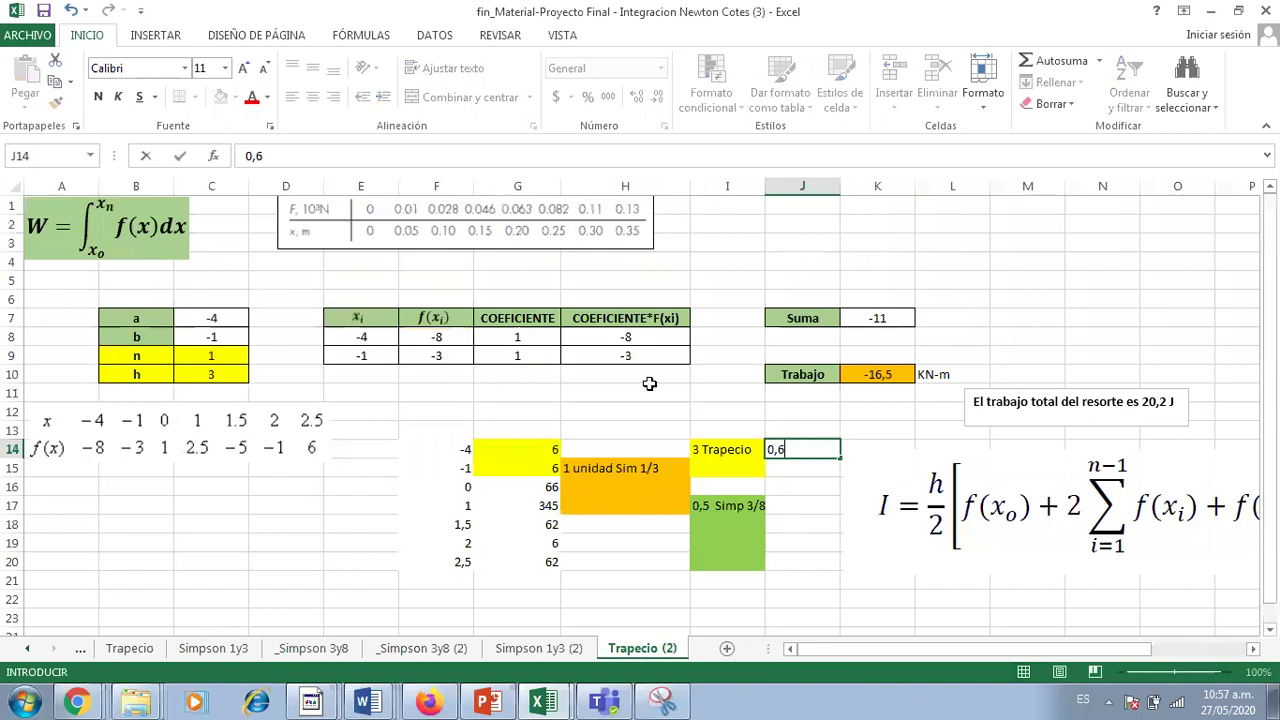
key("Return")
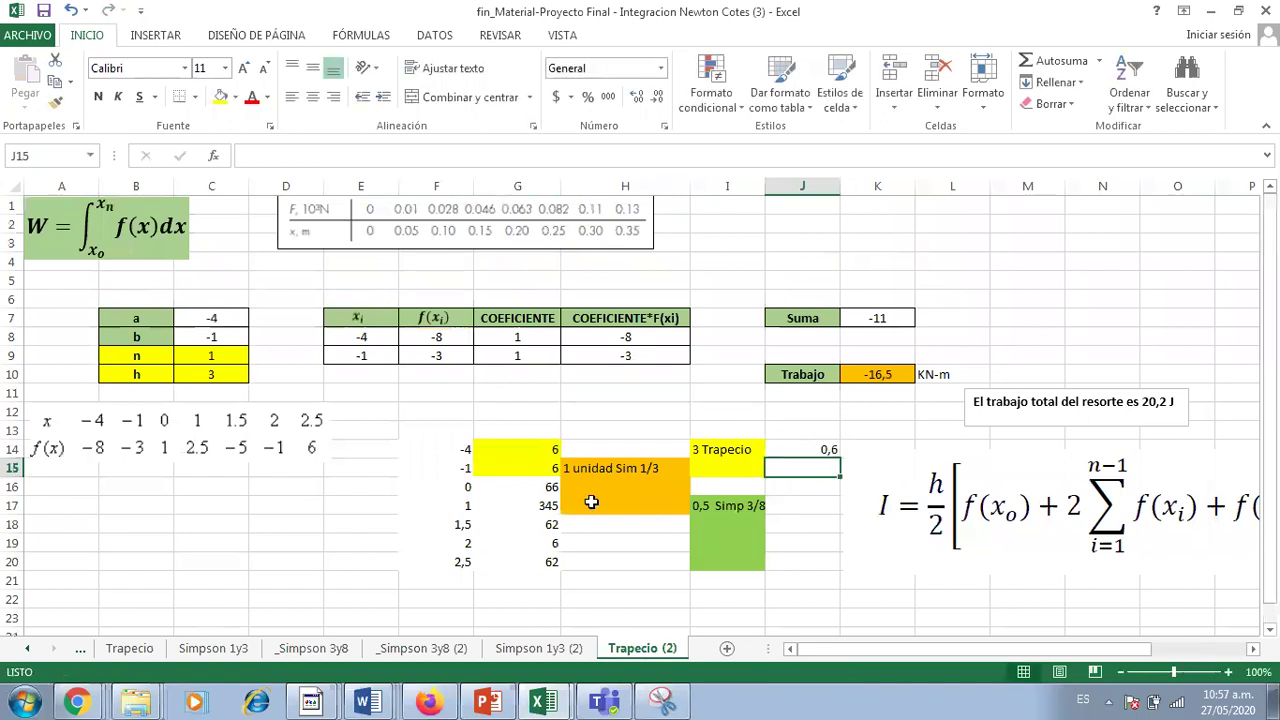
Copy the second group's values in F15:G17 and paste them at E6 in the Simpson 1y3 sheet's xi and f(xi) table.
left_click_drag(470, 474, 500, 506)
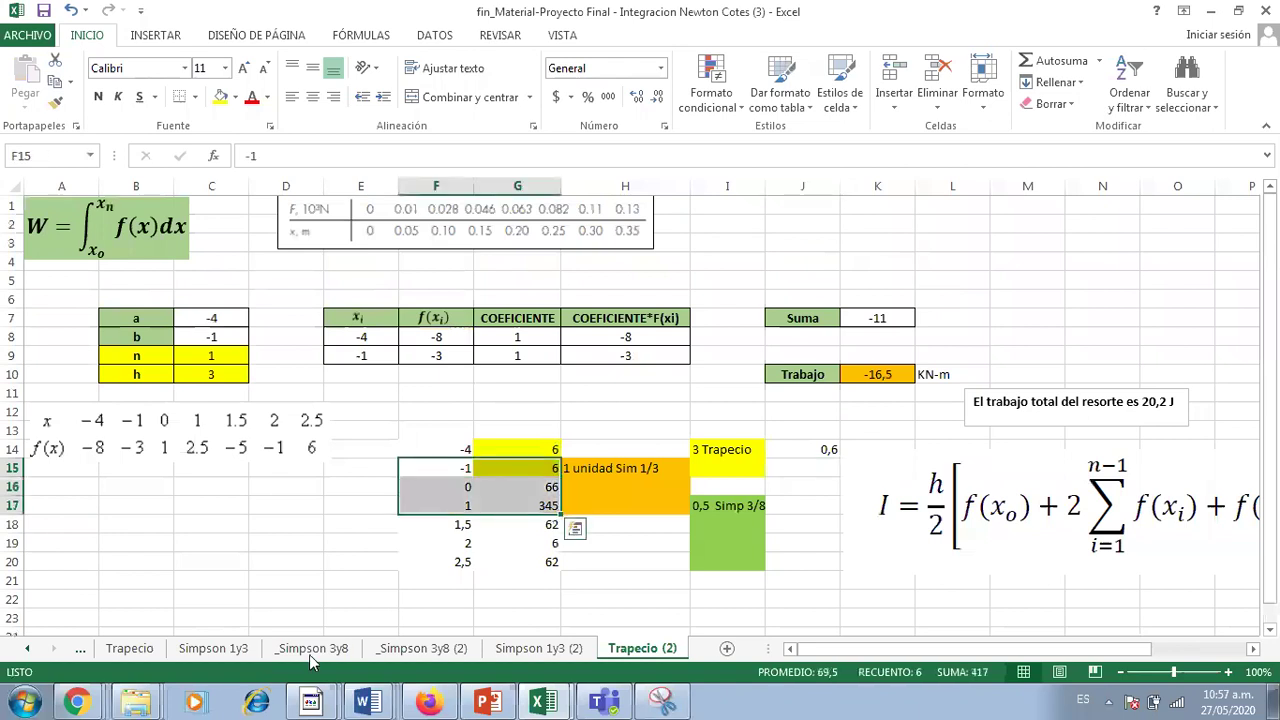
key("ctrl+c")
left_click(216, 648)
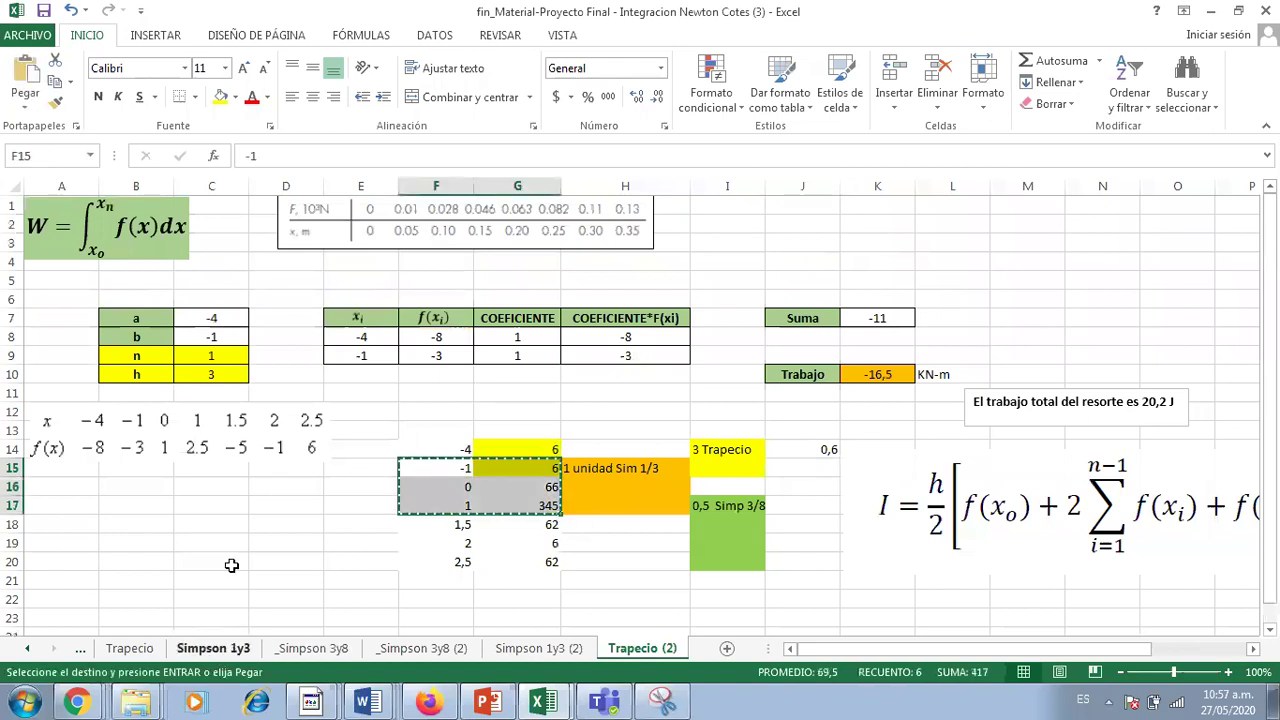
left_click(365, 299)
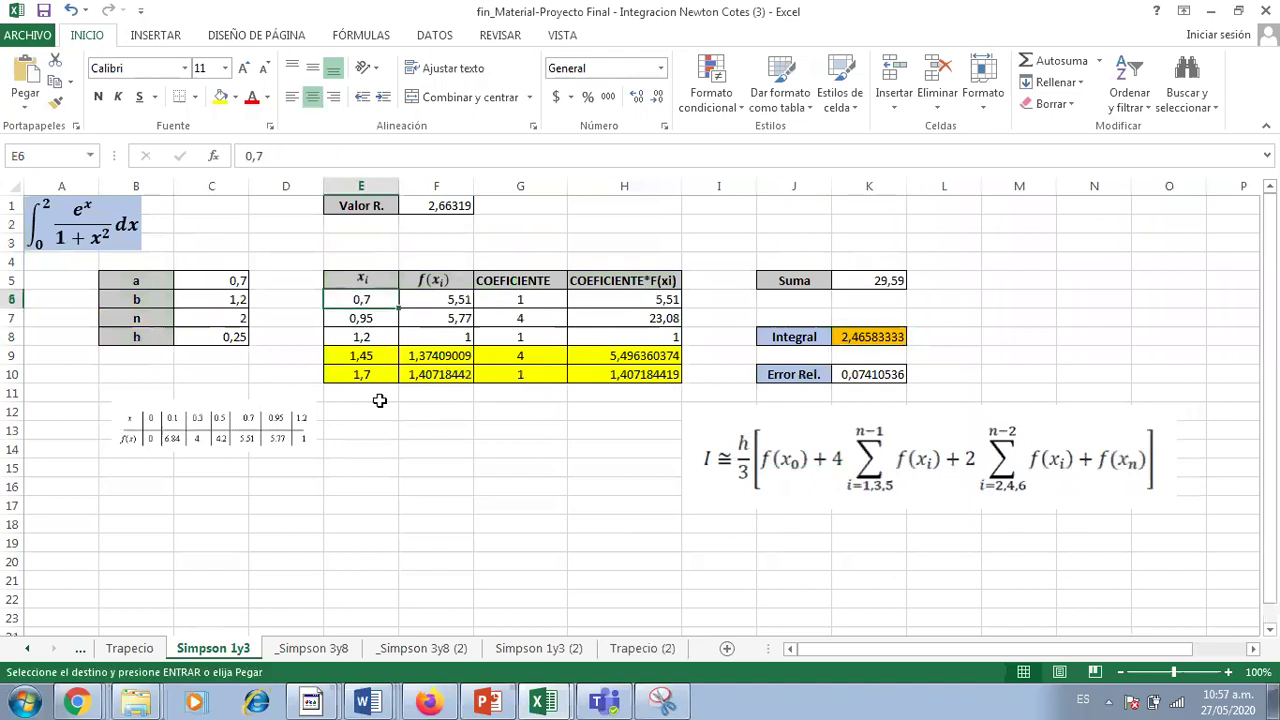
key("ctrl+v")
Remove the surplus yellow rows 9 and 10 from the xi and f(xi) table on the Simpson 1y3 sheet.
left_click_drag(360, 393, 680, 402)
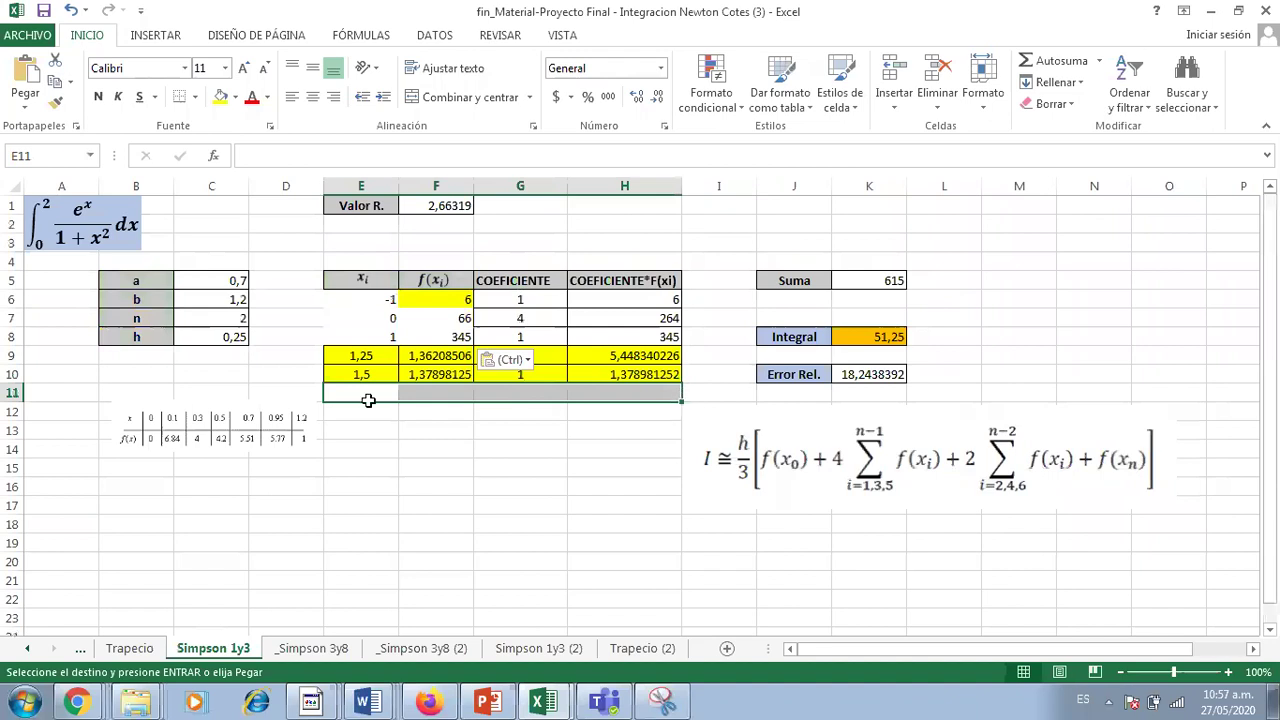
key("ctrl+z")
key("ctrl+z")
key("ctrl+z")
key("ctrl+z")
left_click_drag(677, 346, 429, 306)
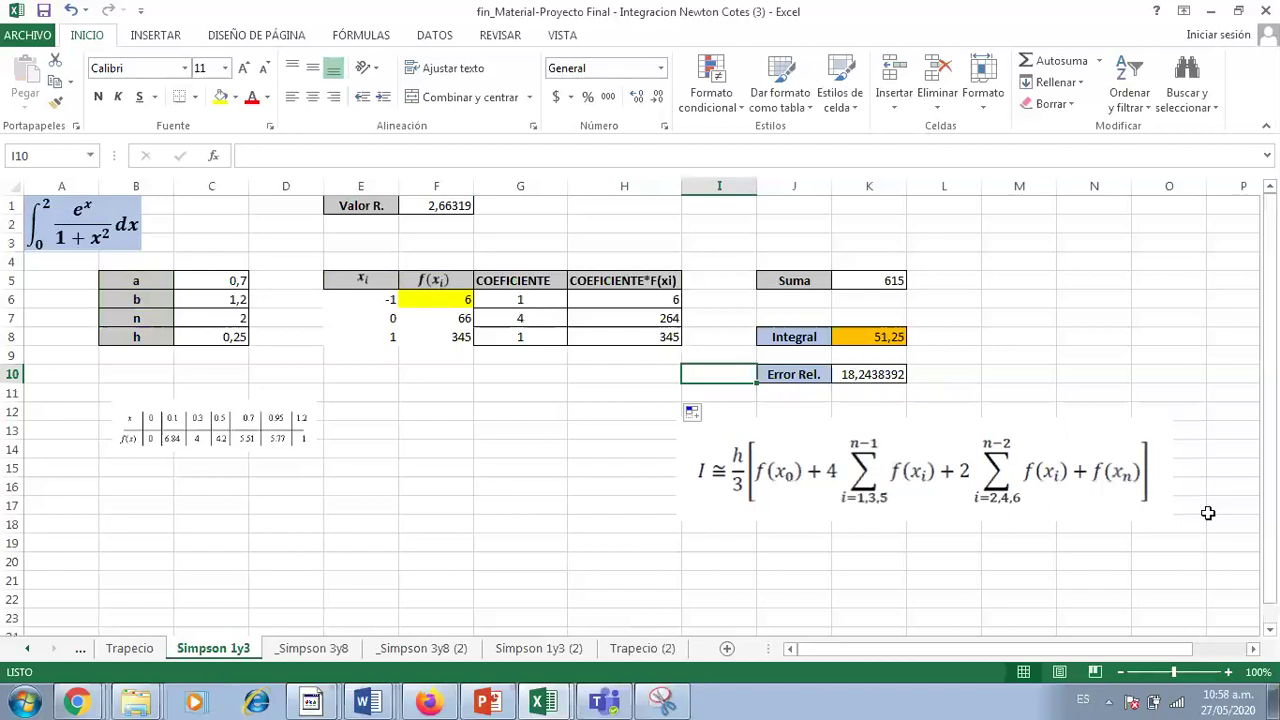
Take the Integral result from K8 and enter it as 51,25 in J15 of the Trapecio (2) sheet.
key("Up")
key("Up")
key("Right")
key("Right")
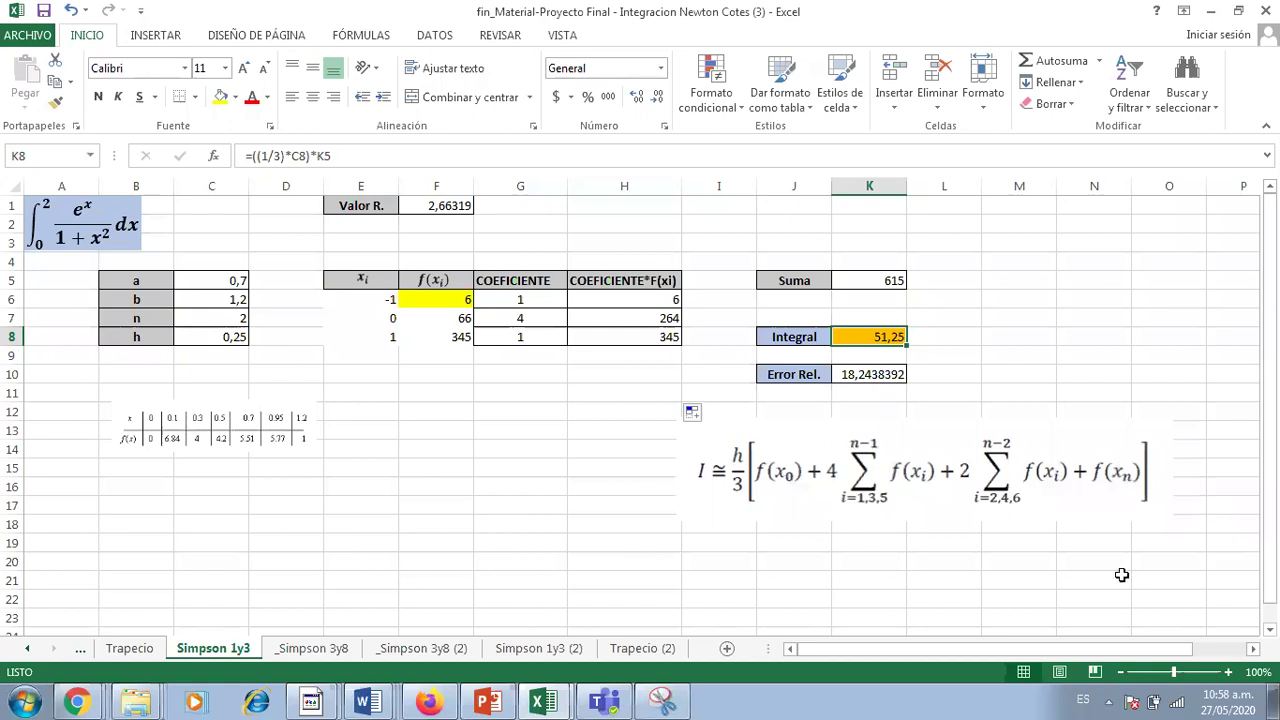
left_click(668, 648)
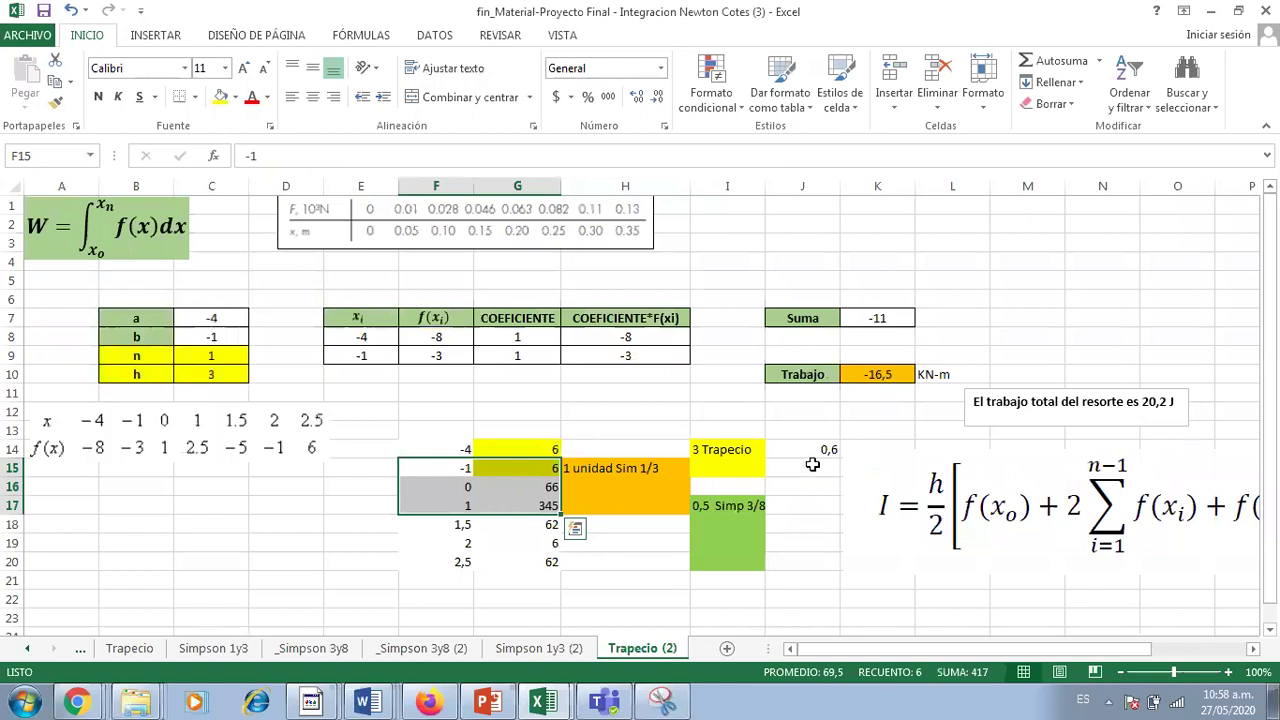
left_click(812, 466)
type("51,25")
key("Return")
Copy the third group's values in F17:G20 and paste them at E6 in the _Simpson 3y8 (2) sheet's table.
left_click_drag(465, 505, 575, 629)
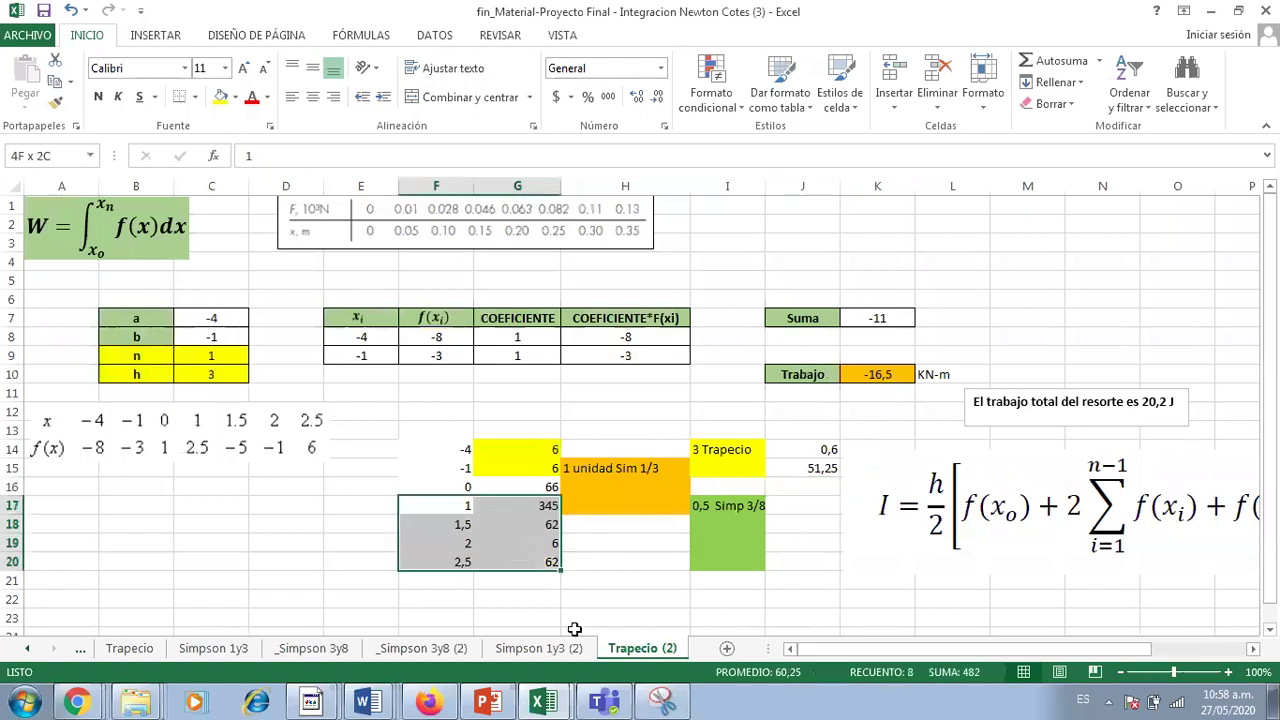
key("ctrl+c")
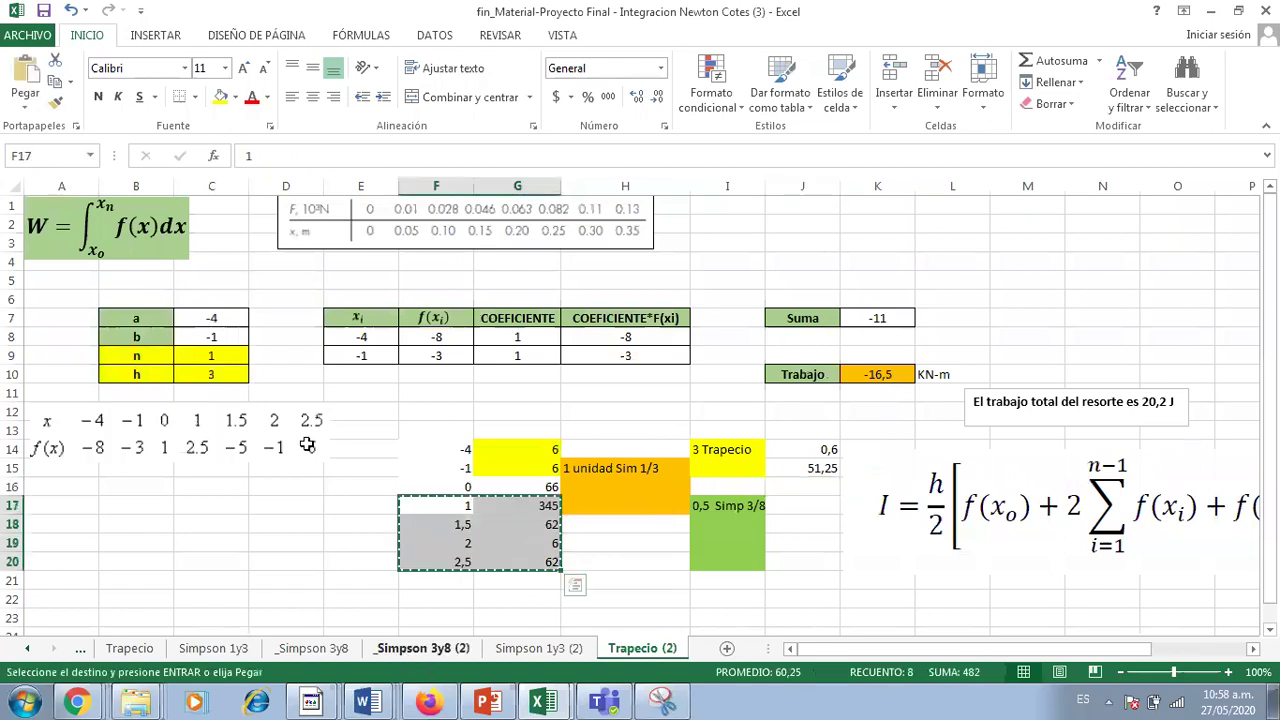
key("ctrl+Page_Up")
key("ctrl+Page_Up")
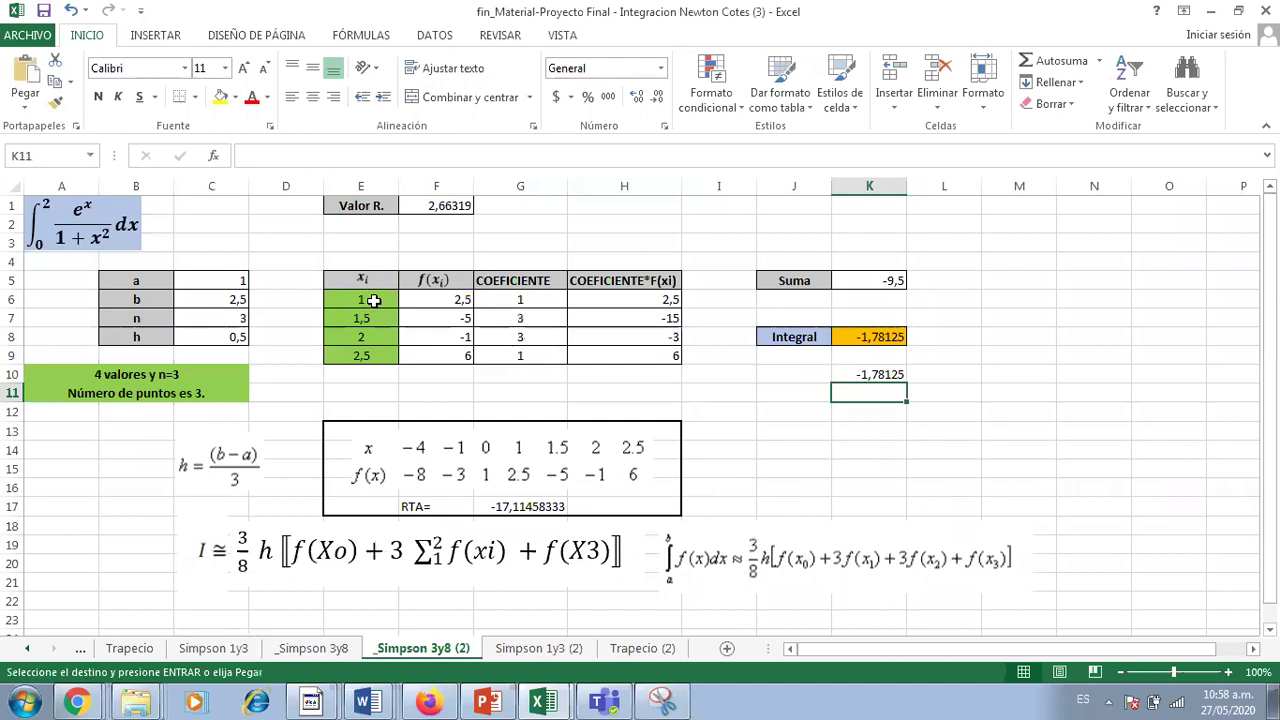
left_click(373, 300)
key("ctrl+v")
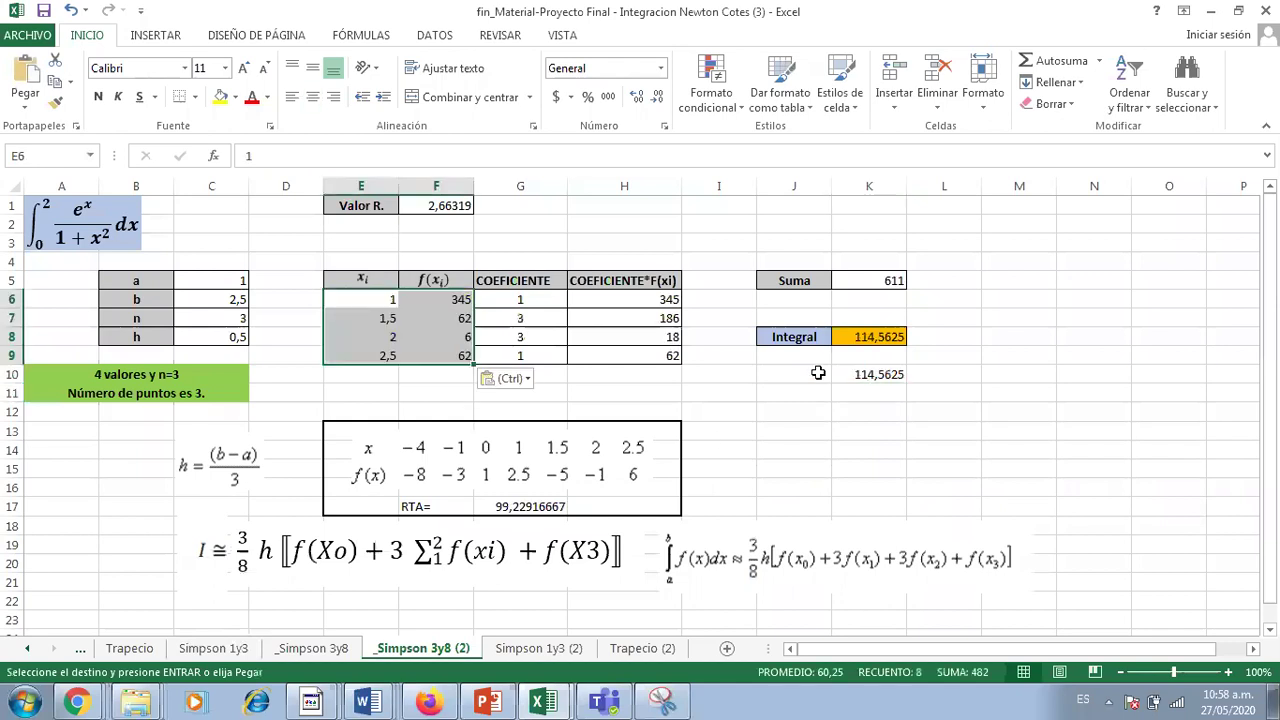
Check the Integral result in K8 for the third group and return to the Trapecio (2) sheet.
left_click(795, 468)
left_click(885, 336)
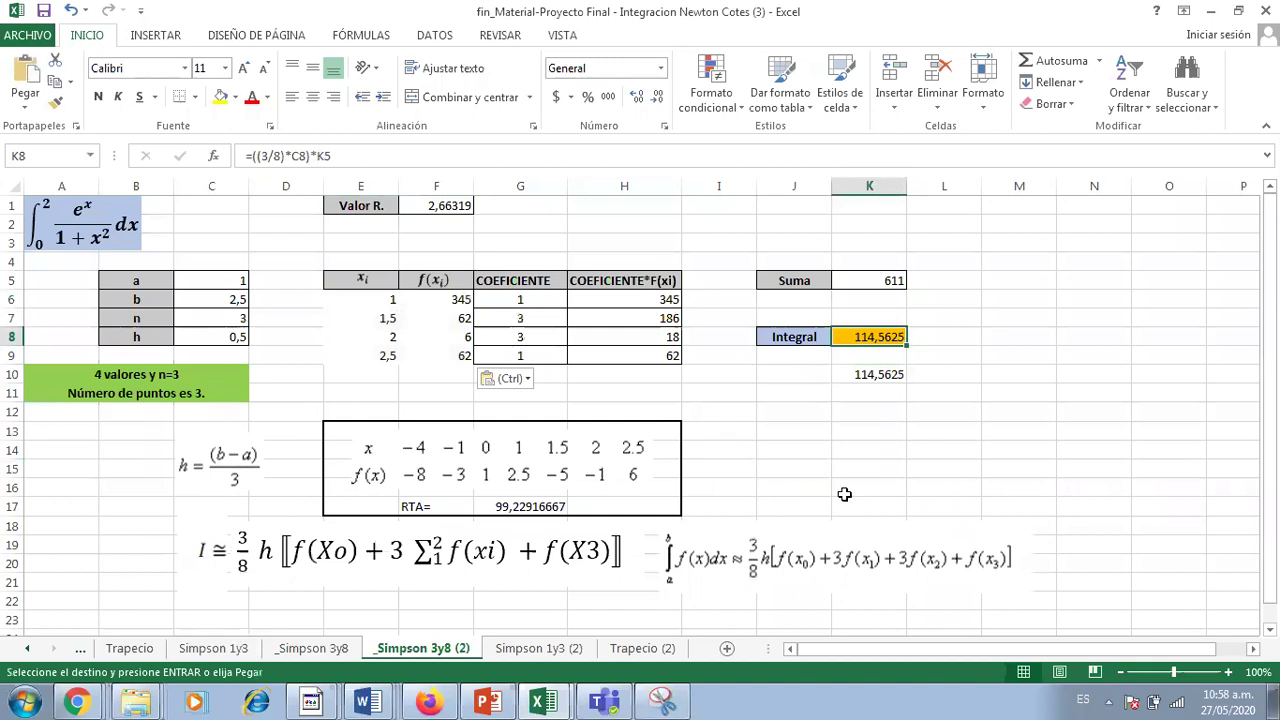
left_click(538, 650)
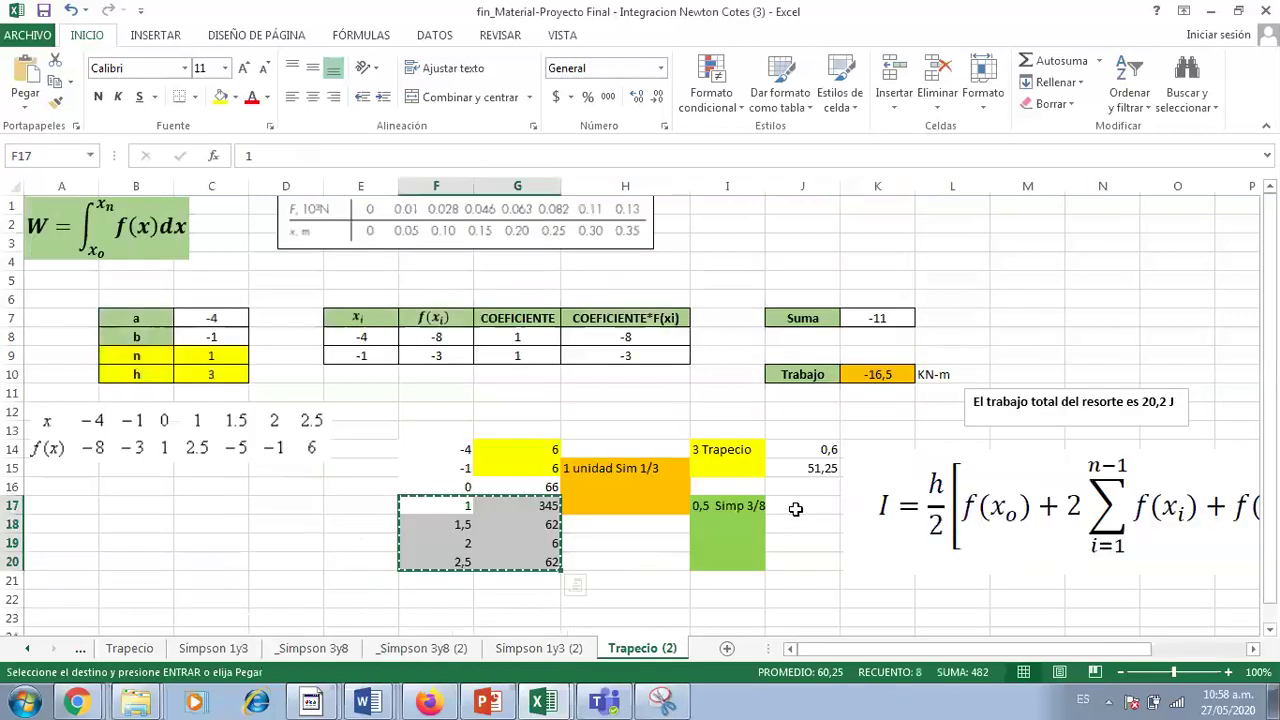
type("11")
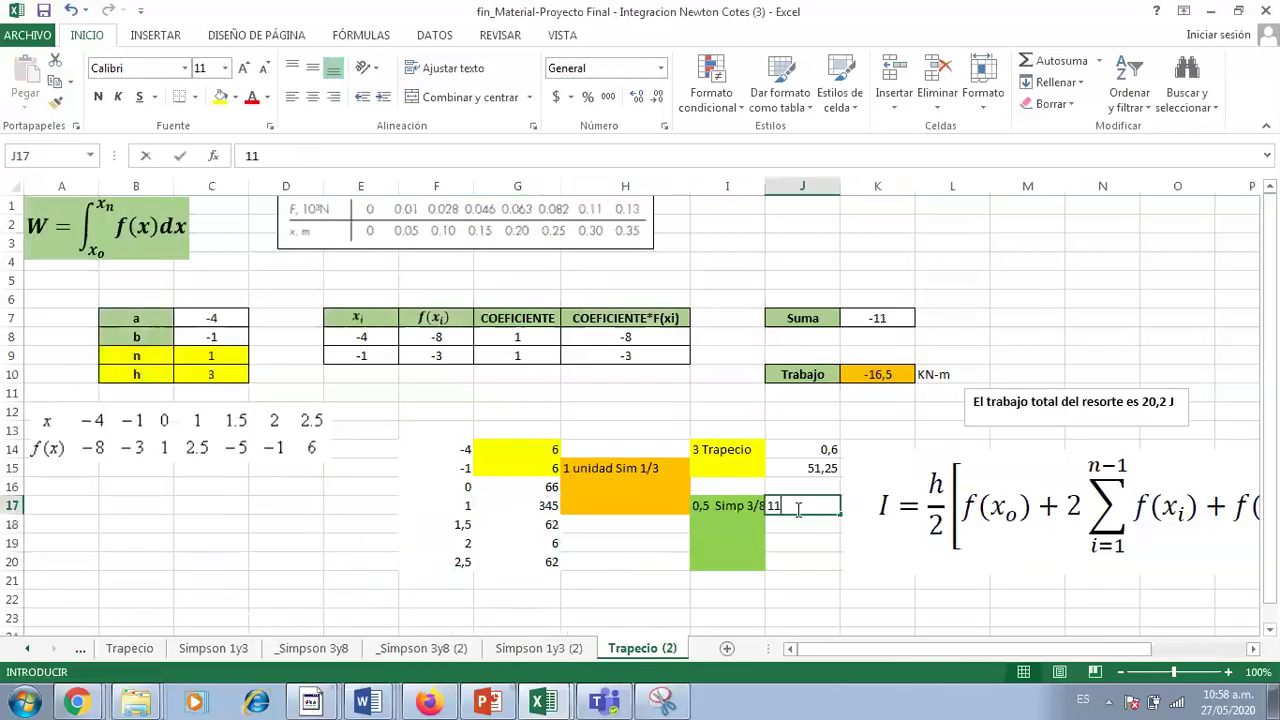
type("4,5")
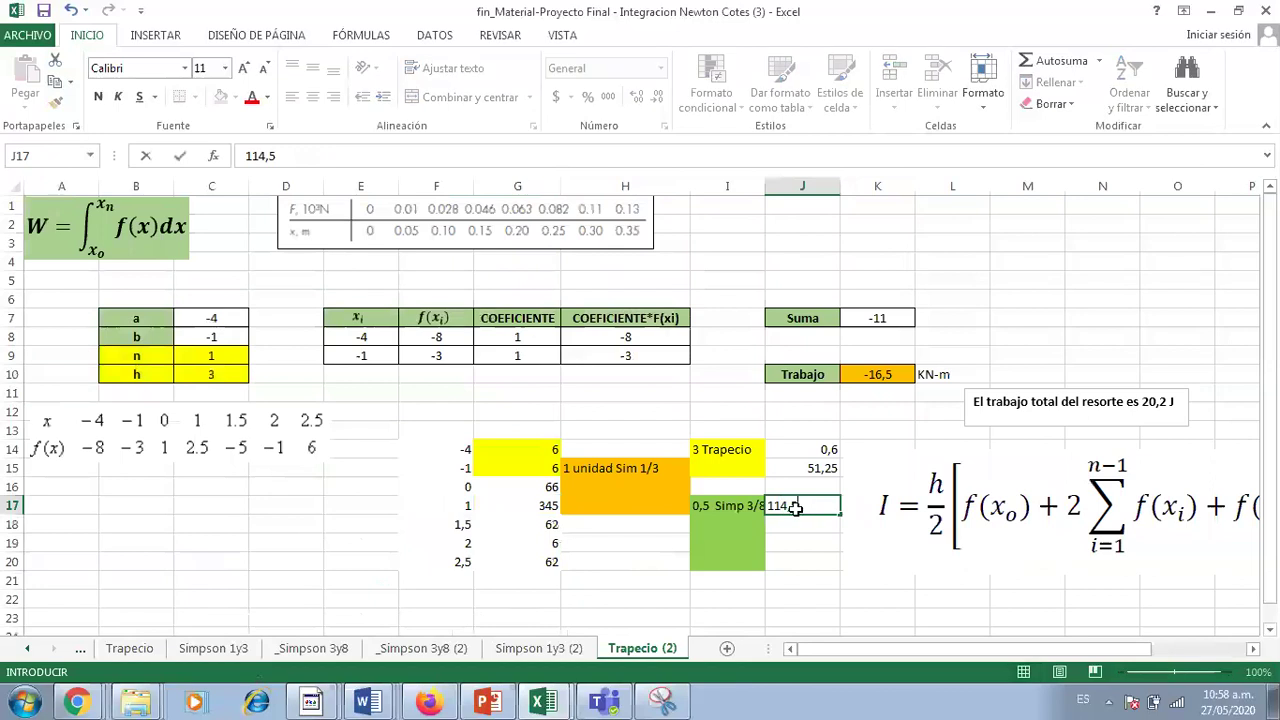
key("Escape")
Link J17 of the Trapecio (2) sheet to the Integral result in K8 of the _Simpson 3y8 (2) sheet.
type("='_Simpson 3y8'!")
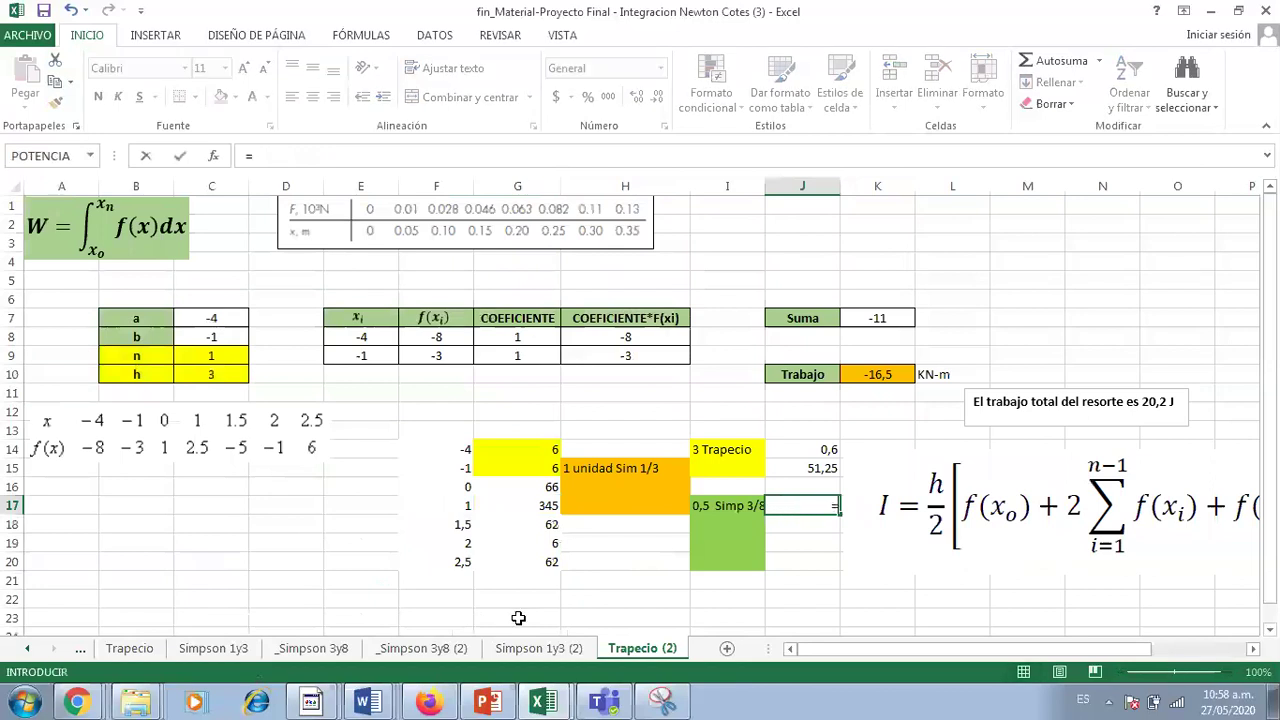
left_click(305, 650)
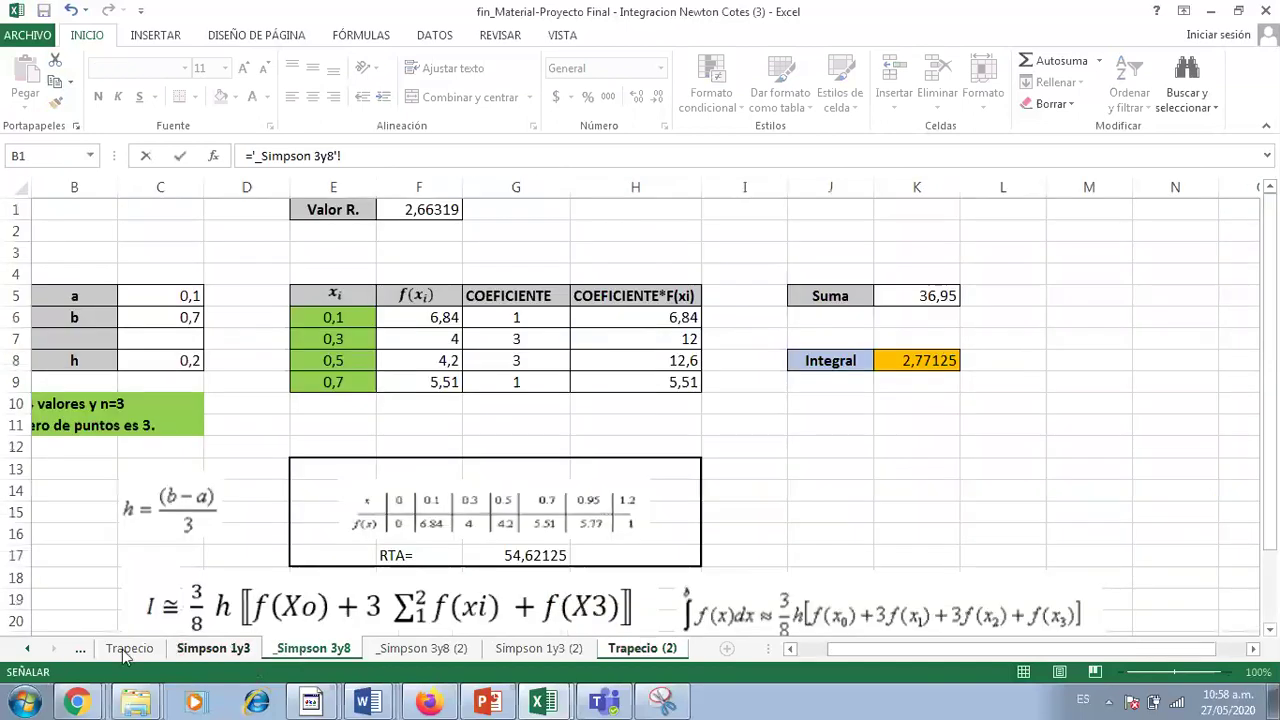
left_click(125, 651)
left_click(330, 655)
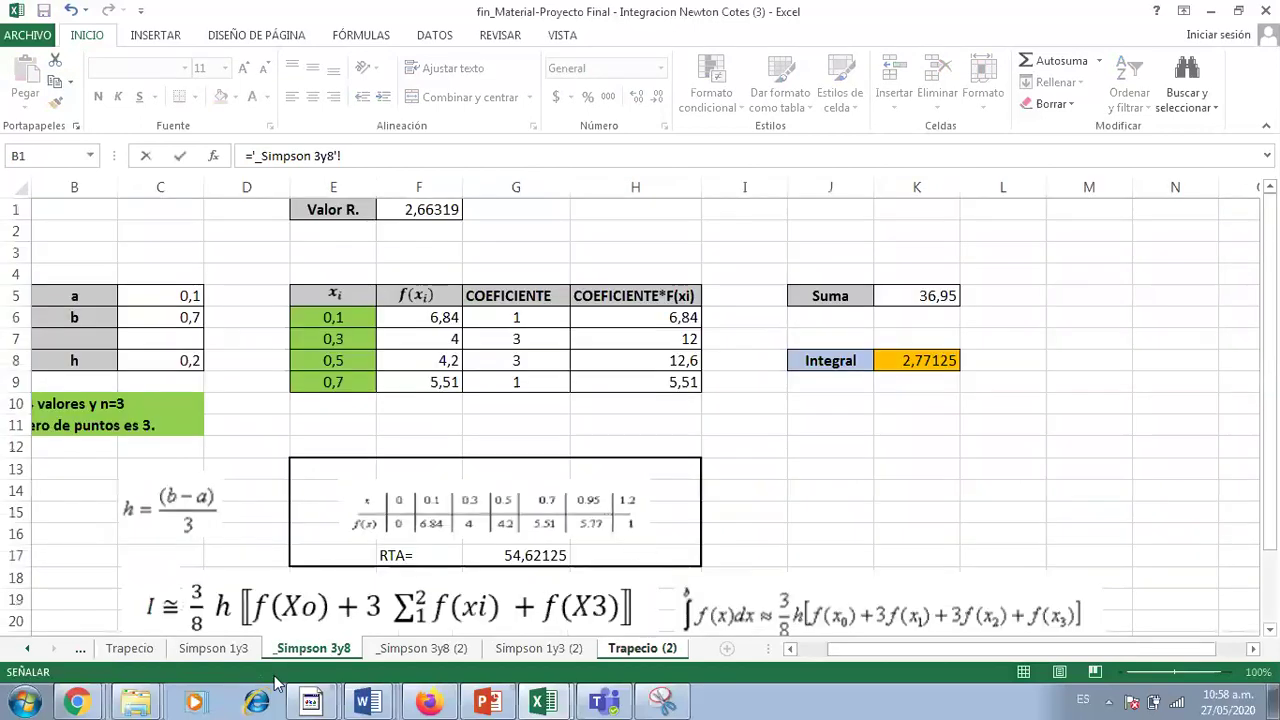
left_click(430, 648)
left_click(877, 334)
key("Return")
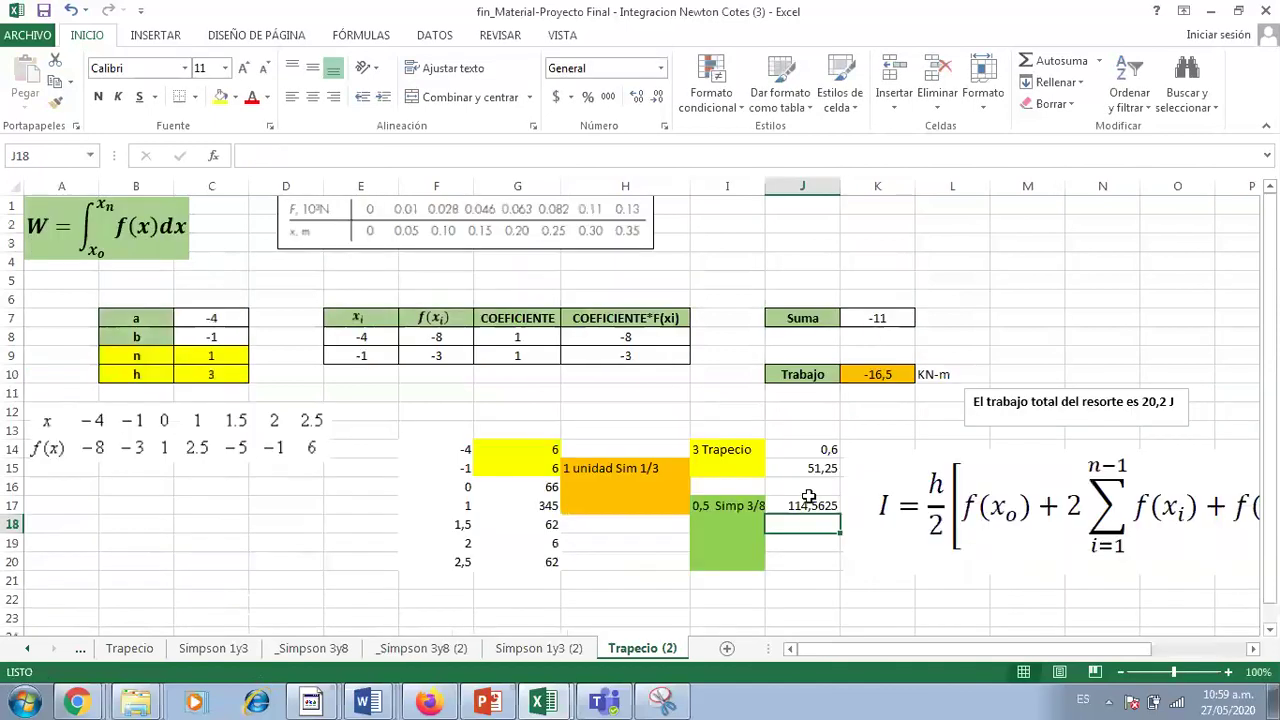
key("Up")
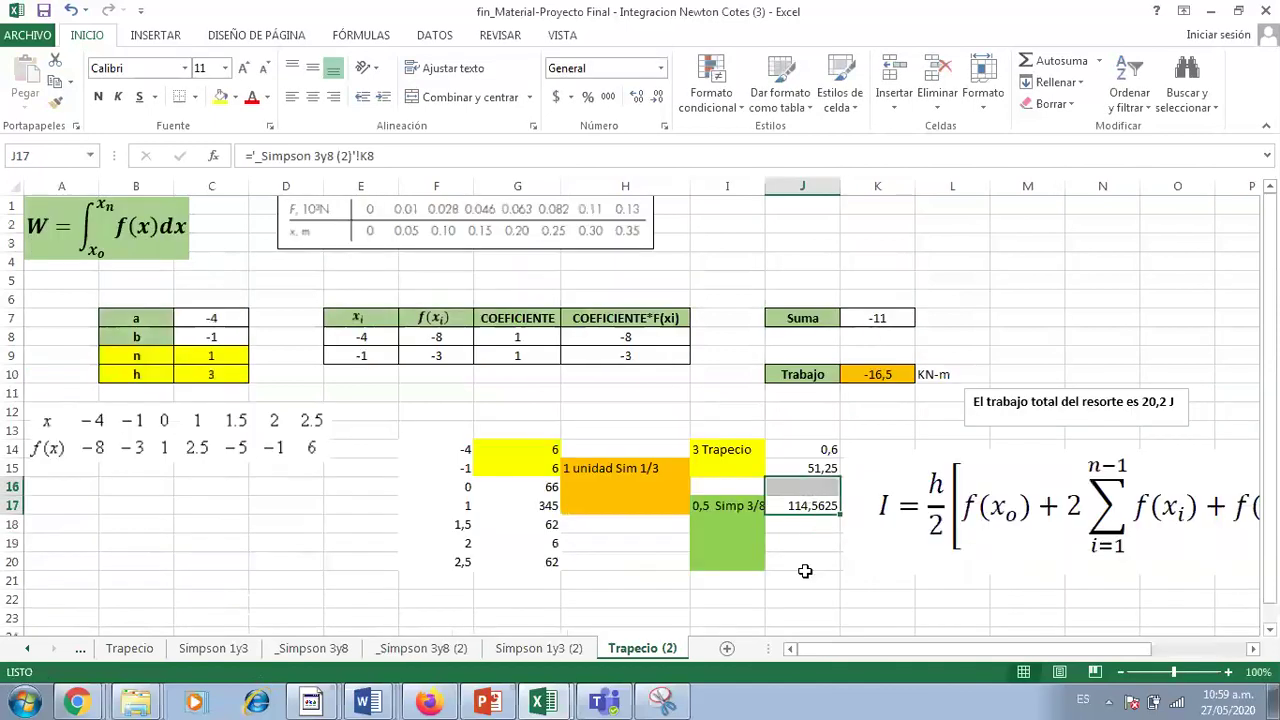
Add the three partial integrals J14, J15 and J17 with a formula in J21 of the Trapecio (2) sheet.
left_click(803, 577)
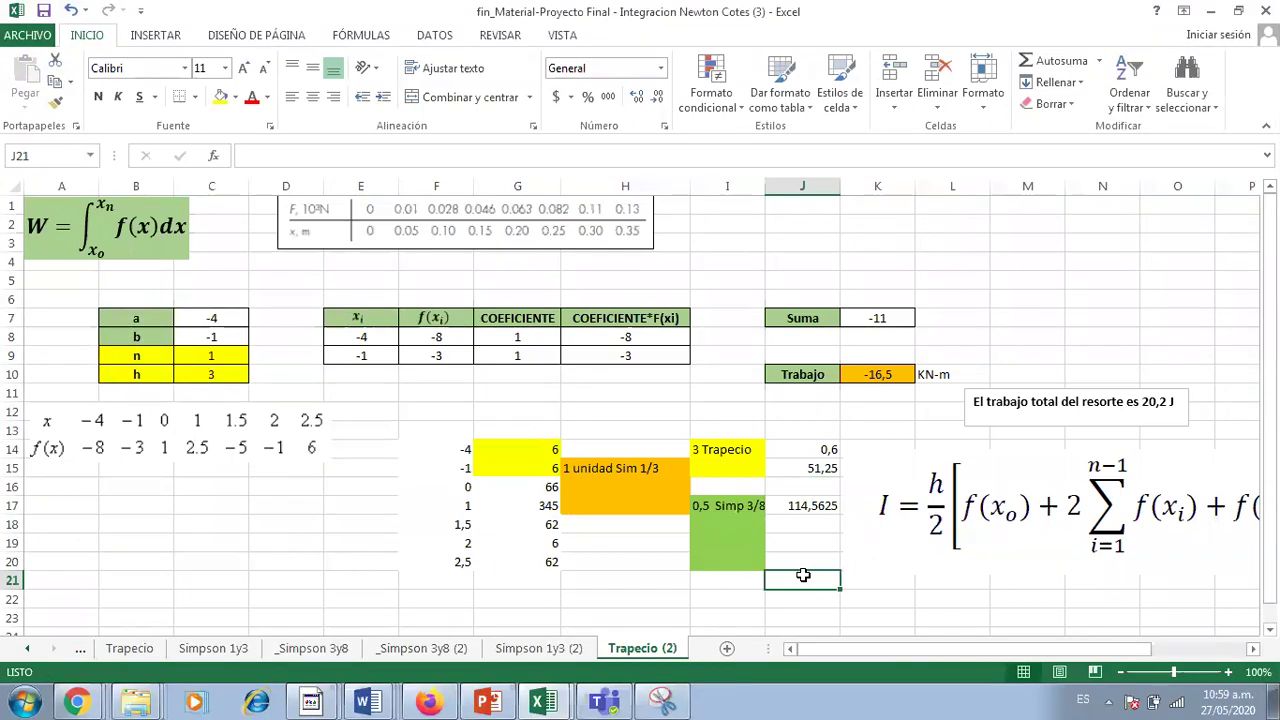
left_click(801, 577)
type("=")
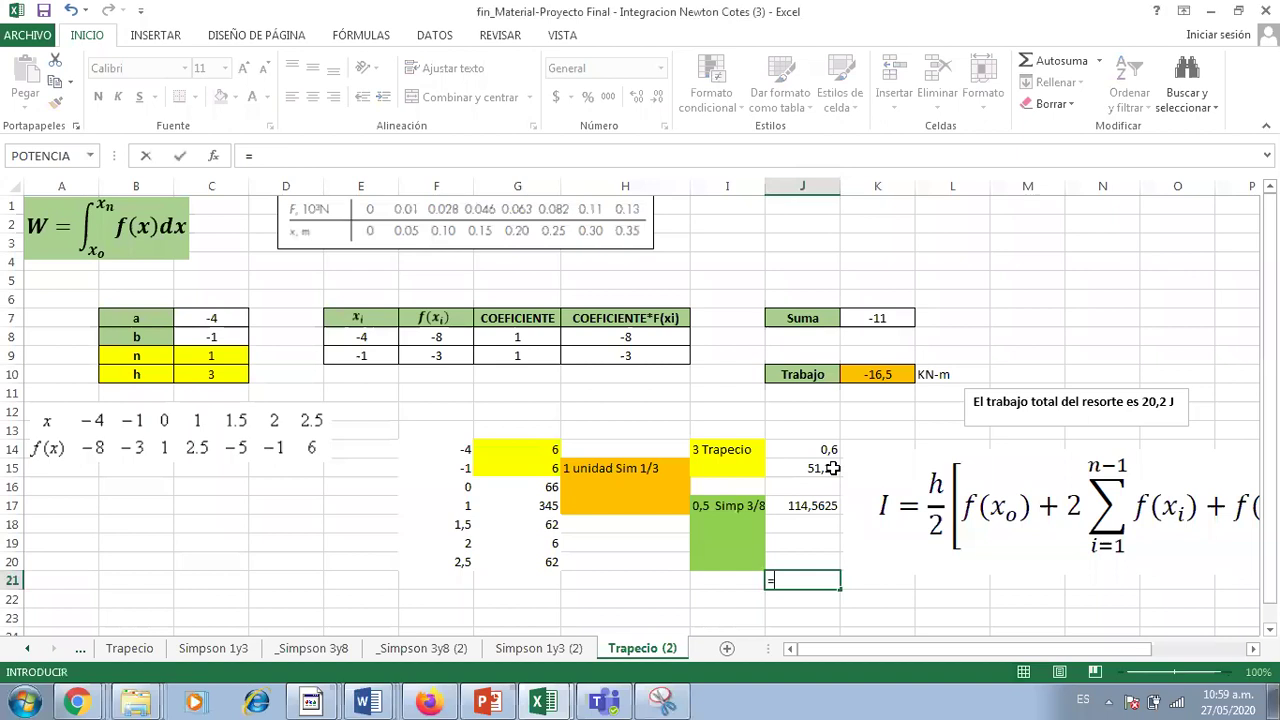
left_click(825, 450)
type("+")
left_click(814, 468)
type("+")
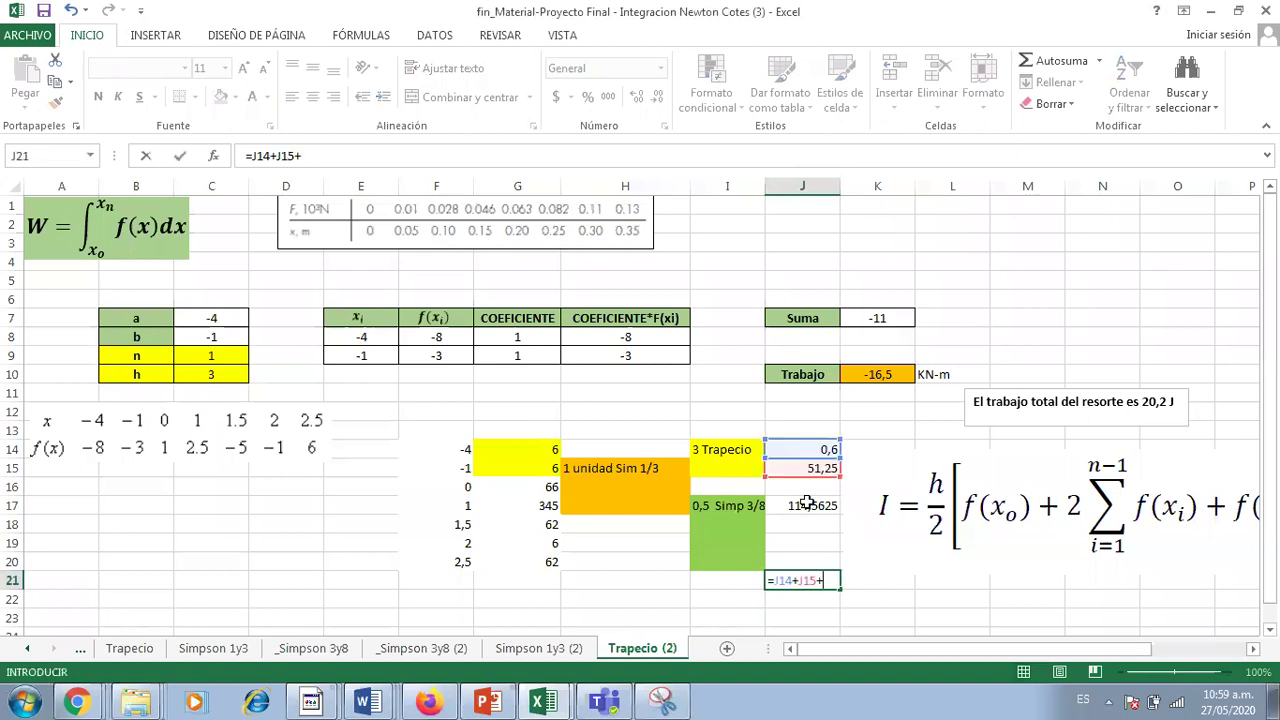
left_click(806, 503)
key("Return")
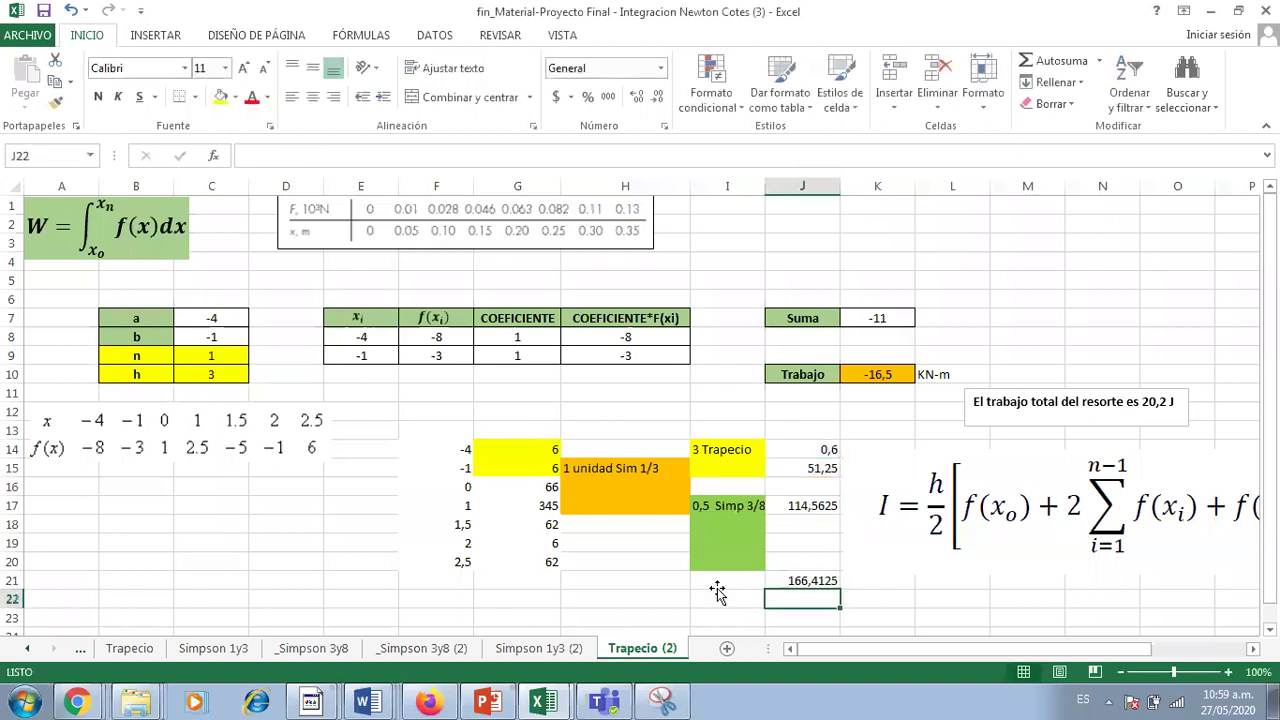
Label the sum by entering "Total--- >" in I21.
left_click(718, 590)
type("Total---")
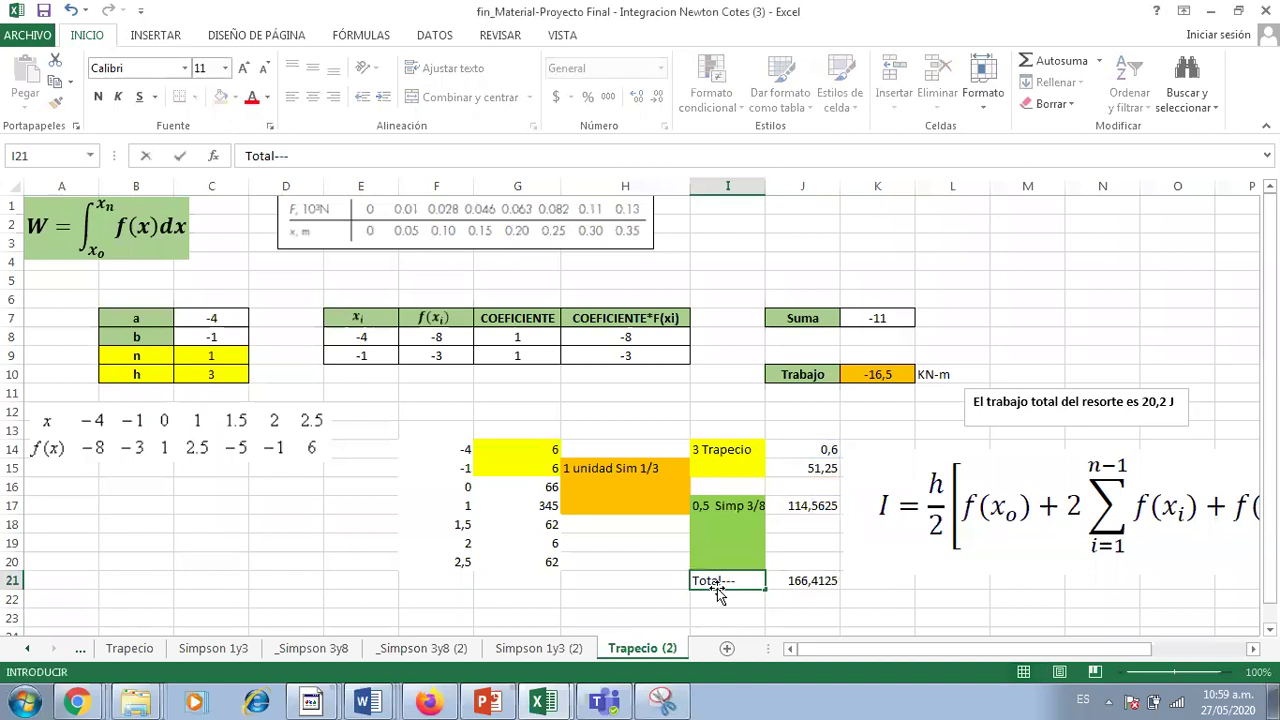
type(" >")
Make the total in J21 bold and italic and greatly enlarge its font size.
left_click(812, 580)
left_click(117, 96)
left_click(96, 97)
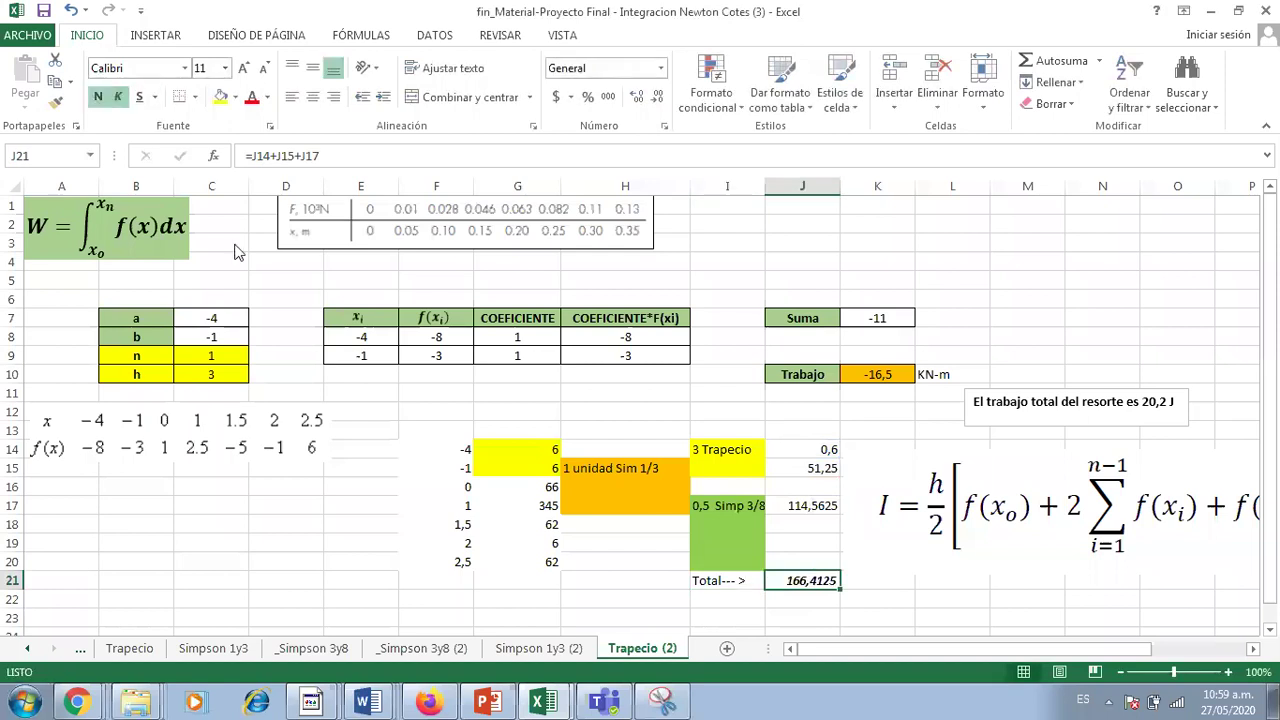
left_click(225, 68)
left_click(220, 339)
left_click(866, 600)
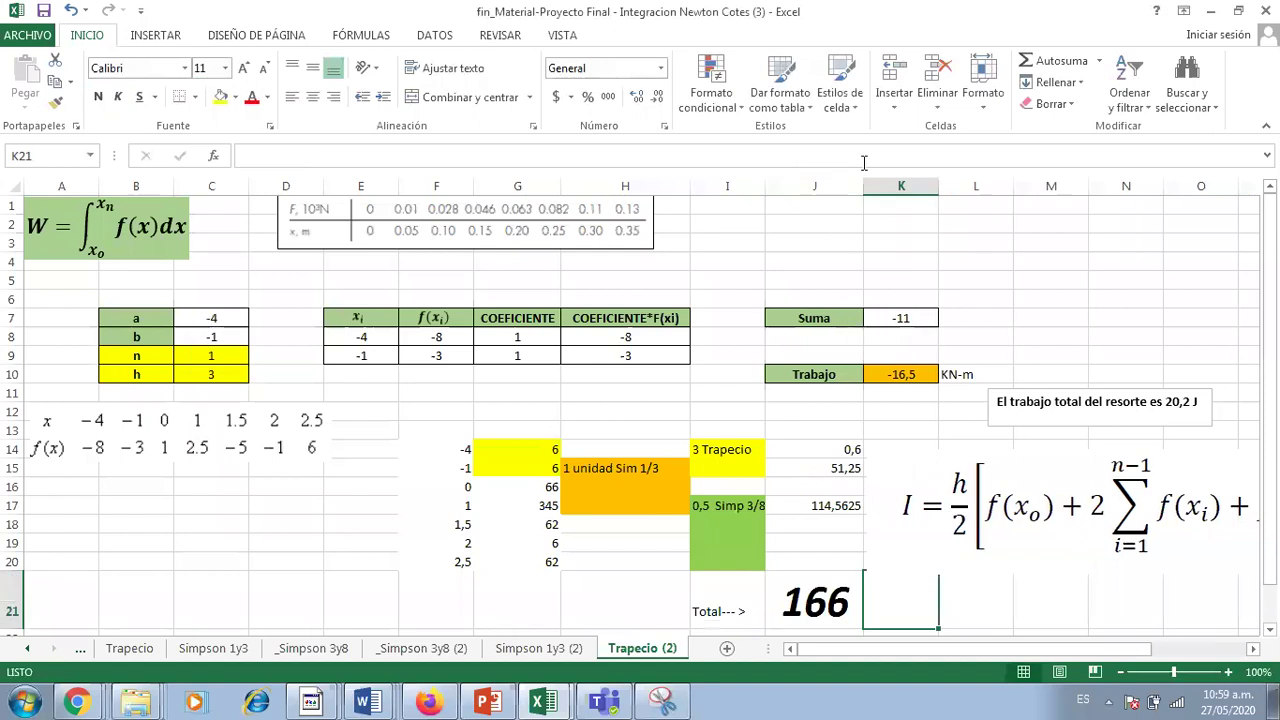
Widen column J until the enlarged total in J21 displays two decimals.
left_click(866, 155)
double_click(884, 587)
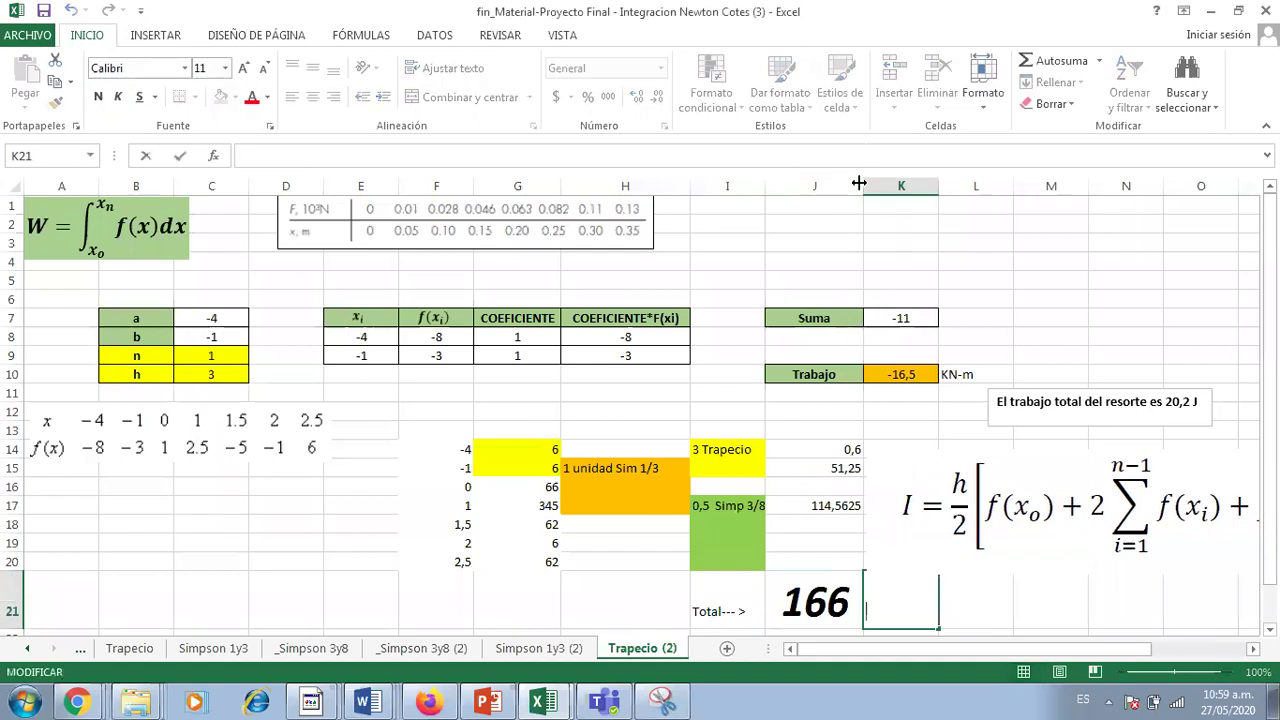
left_click_drag(863, 186, 898, 186)
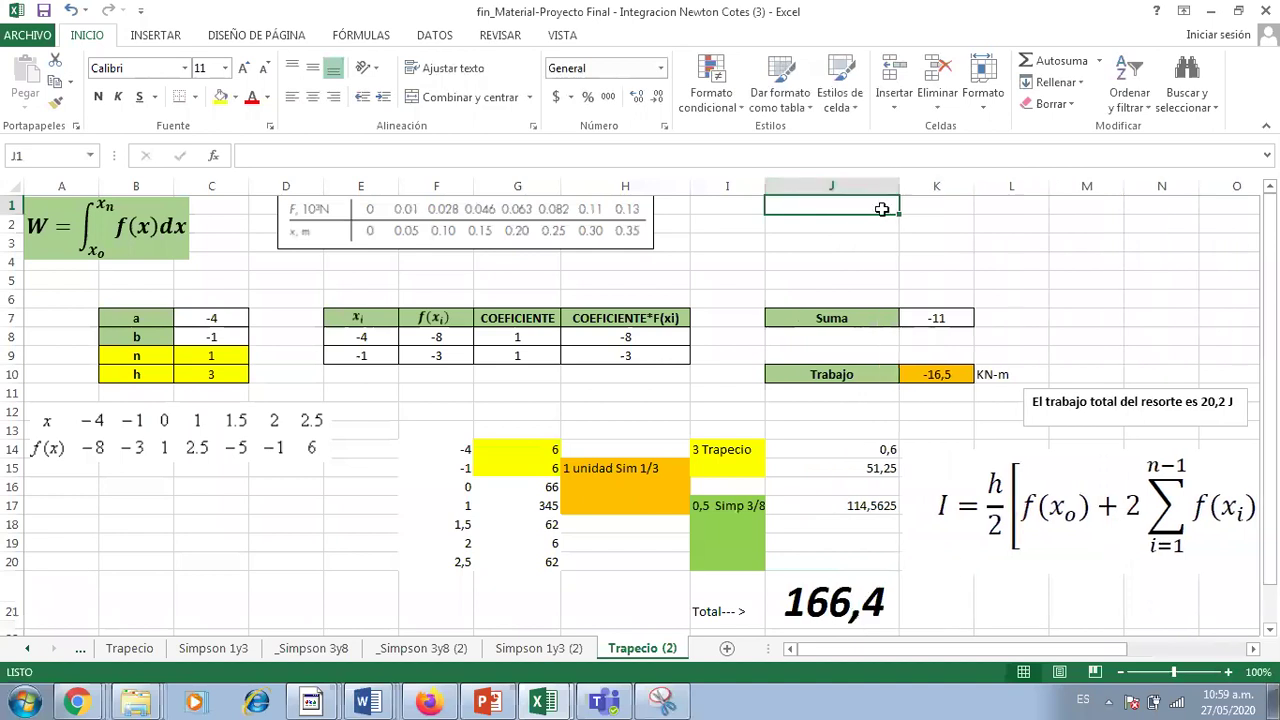
left_click_drag(897, 186, 920, 186)
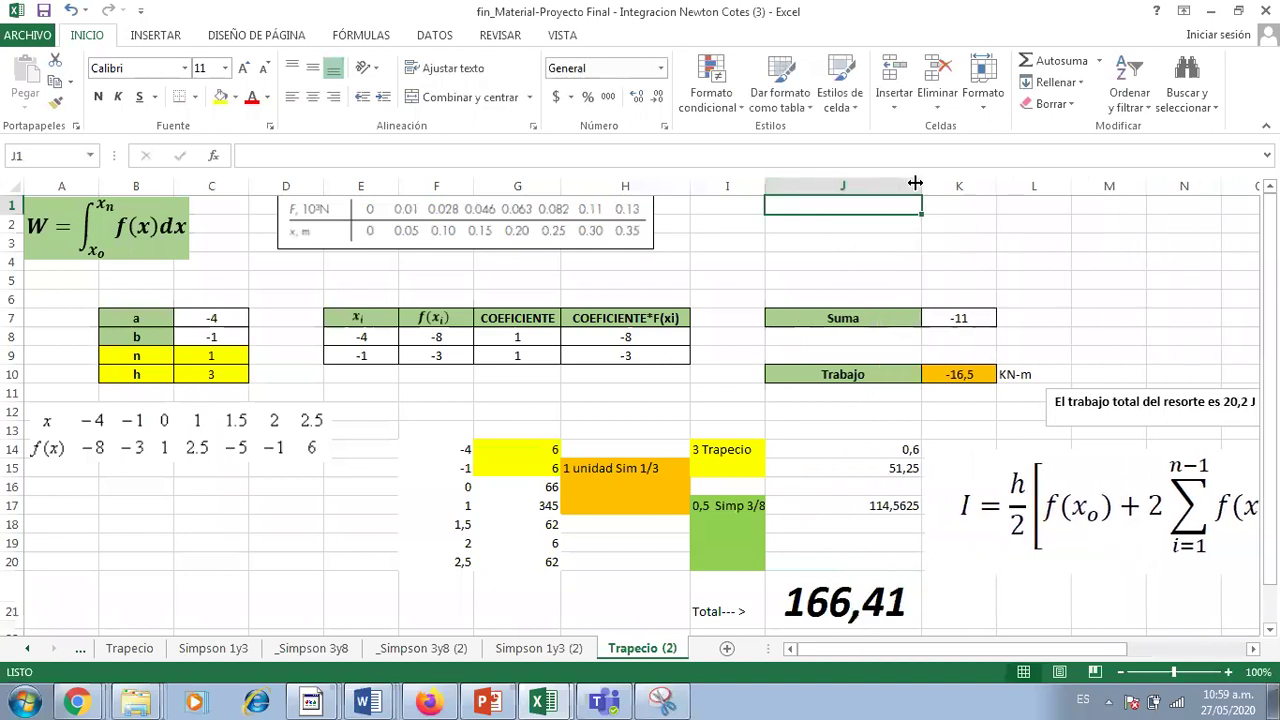
left_click(986, 596)
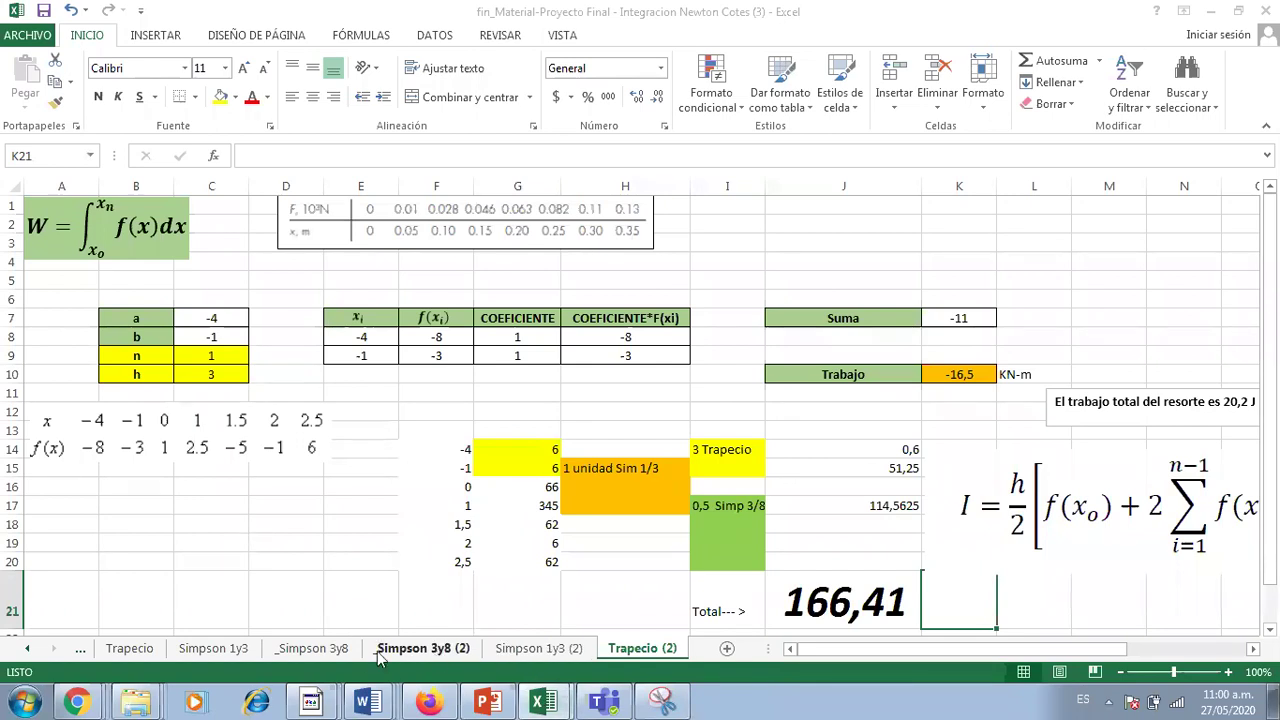
Check the h formula in C10 of the Trapecio sheet and rename the n label in B9 as kte.
left_click(129, 648)
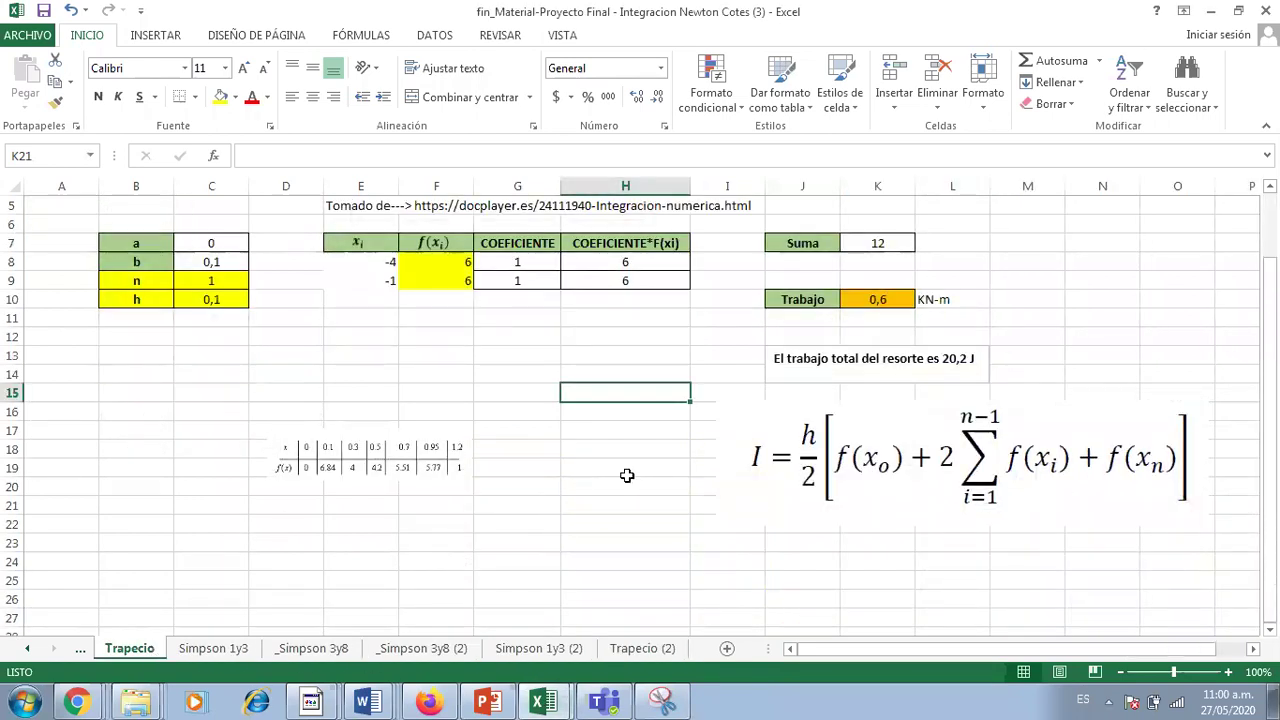
left_click(207, 300)
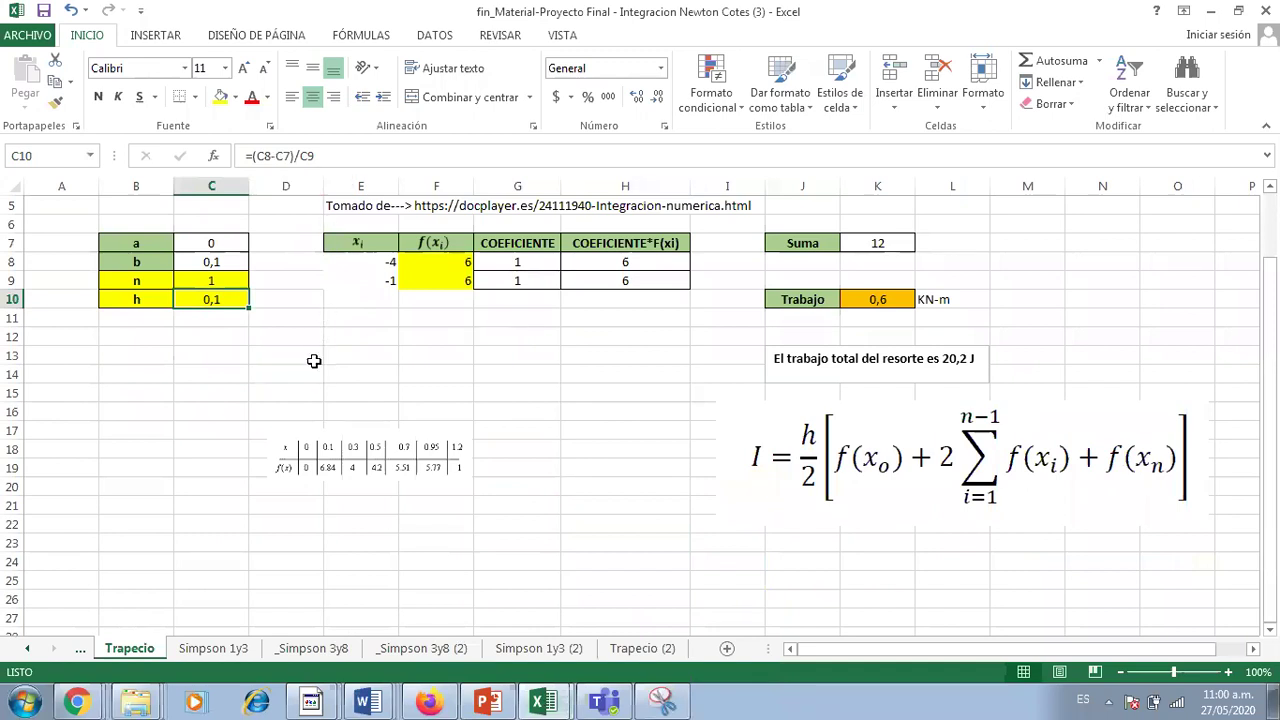
left_click(152, 280)
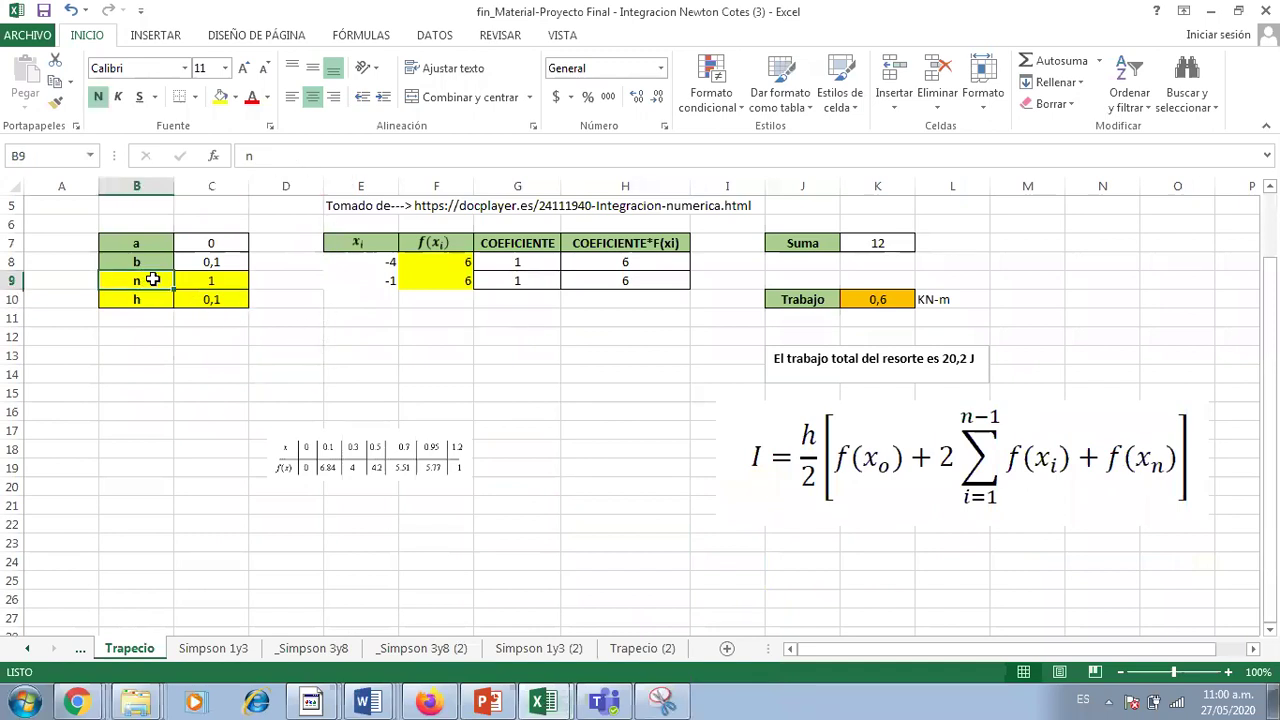
type("kte")
key("Return")
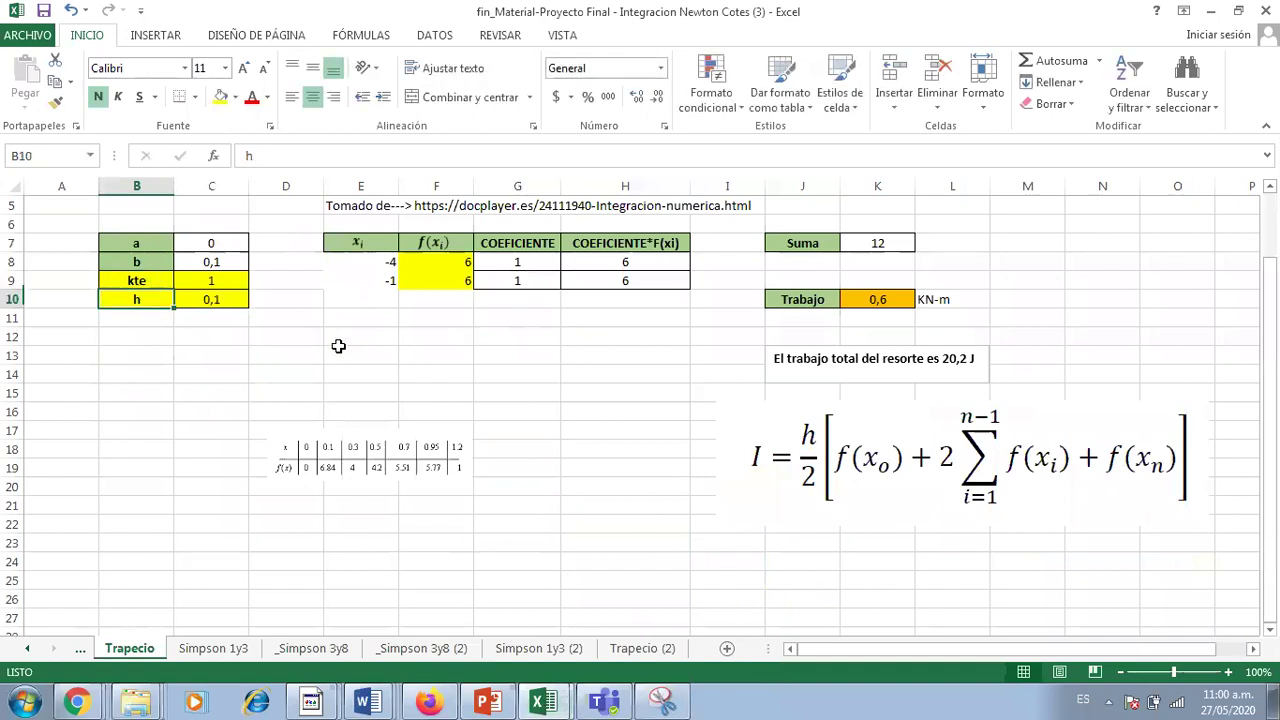
Check the h formula in C8 of the Simpson 1y3 sheet and rename the n label in B7 as kte.
left_click(198, 650)
left_click(209, 336)
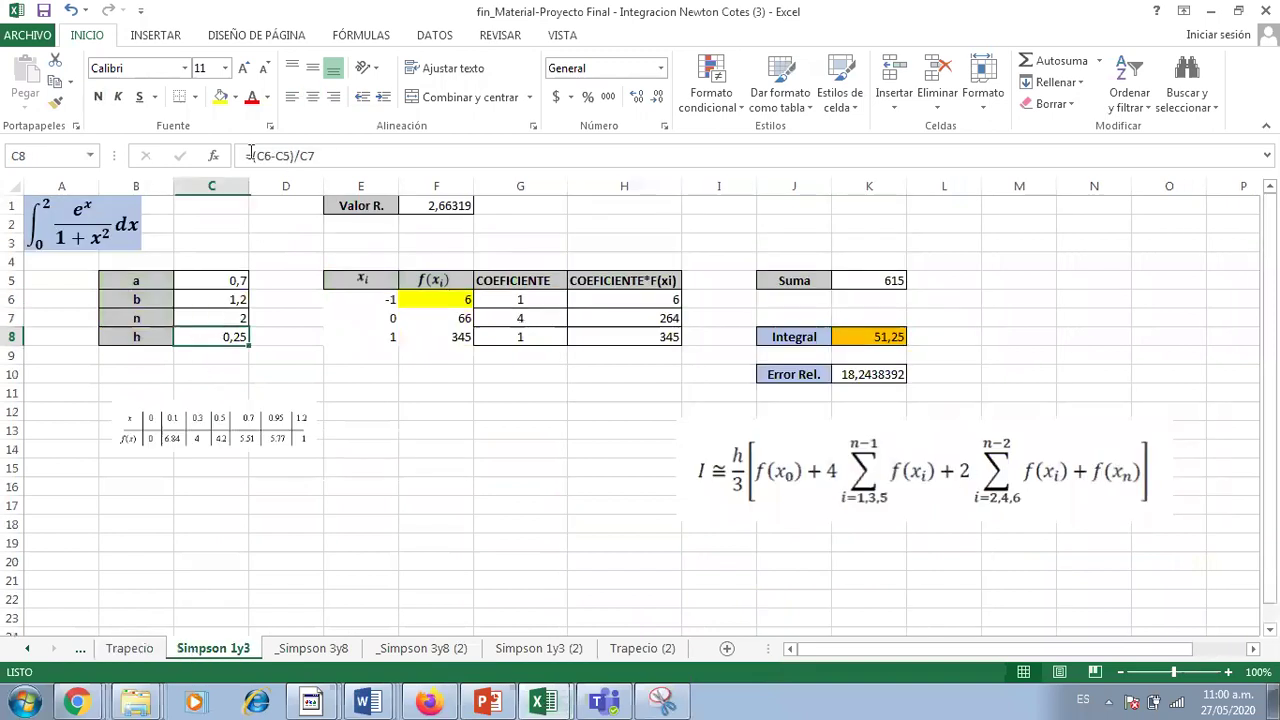
left_click(148, 320)
type("kte")
key("Return")
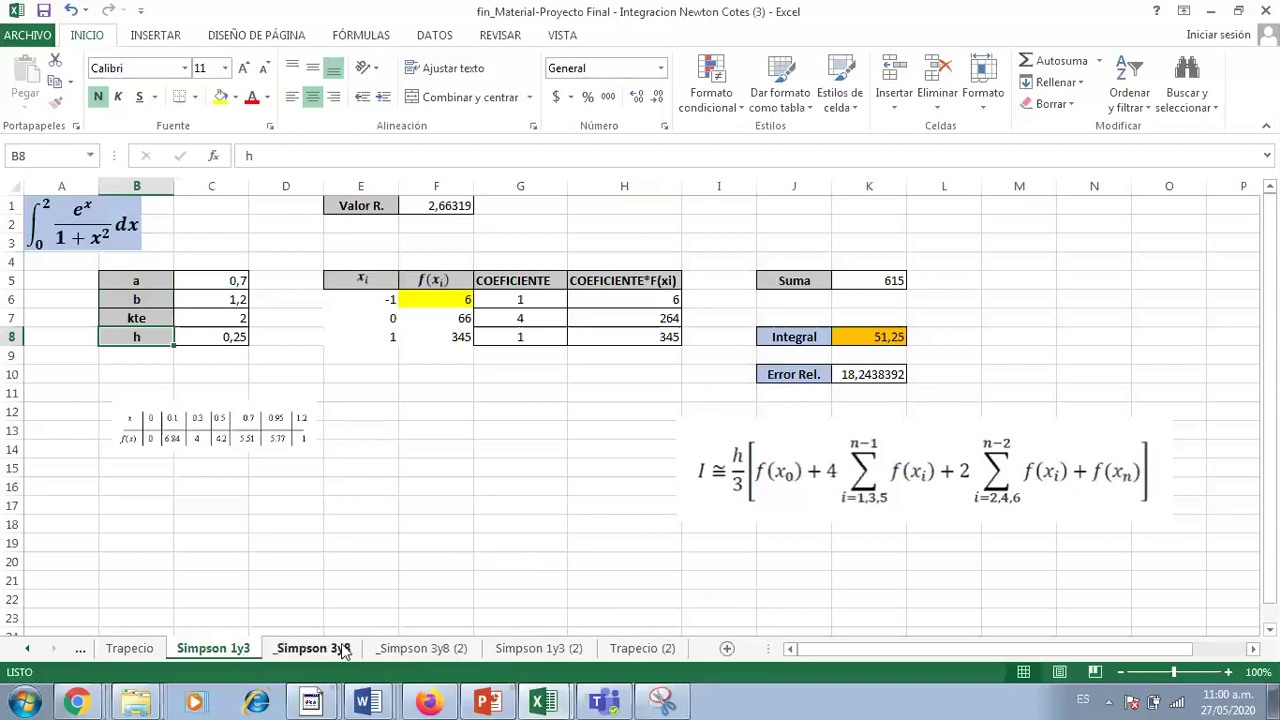
Rename the n label in B7 of the _Simpson 3y8 (2) sheet as kte.
left_click(392, 650)
left_click(223, 334)
left_click(148, 318)
type("kte")
key("Return")
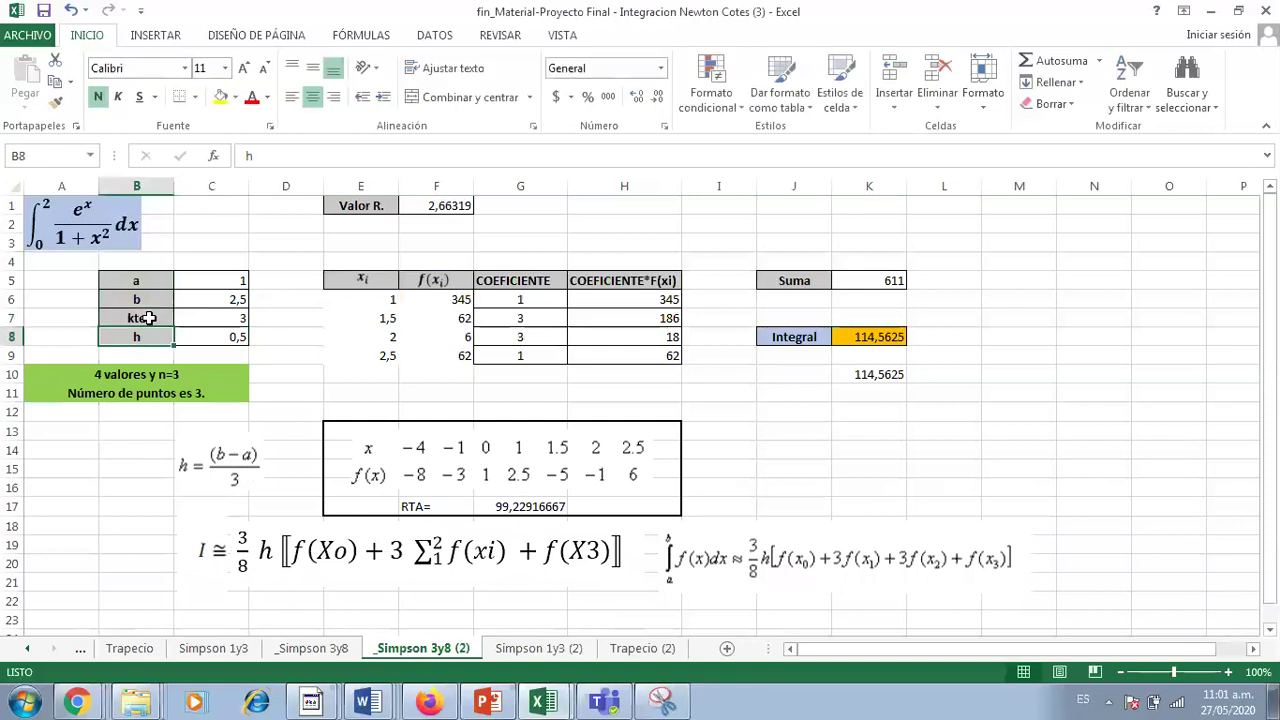
Examine the h formula, the integration formula images and the matching coefficients on the _Simpson 3y8 (2) and Simpson 1y3 sheets.
left_click(196, 337)
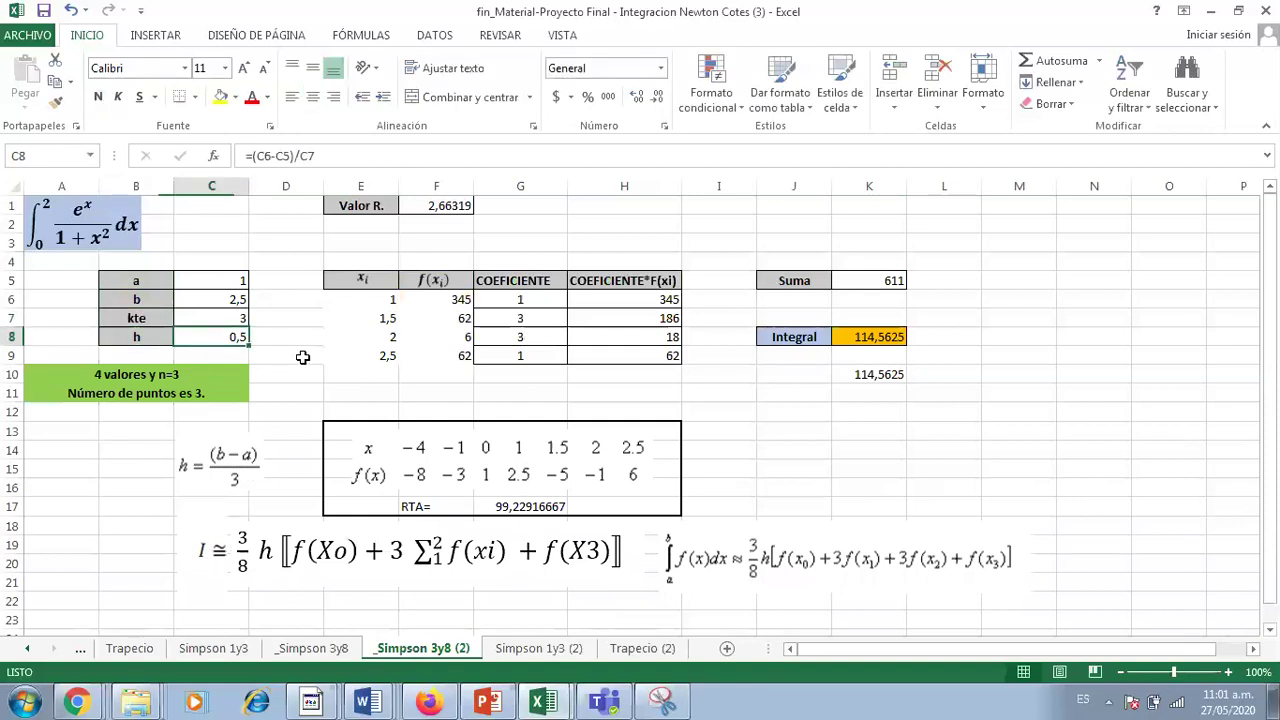
key("Return")
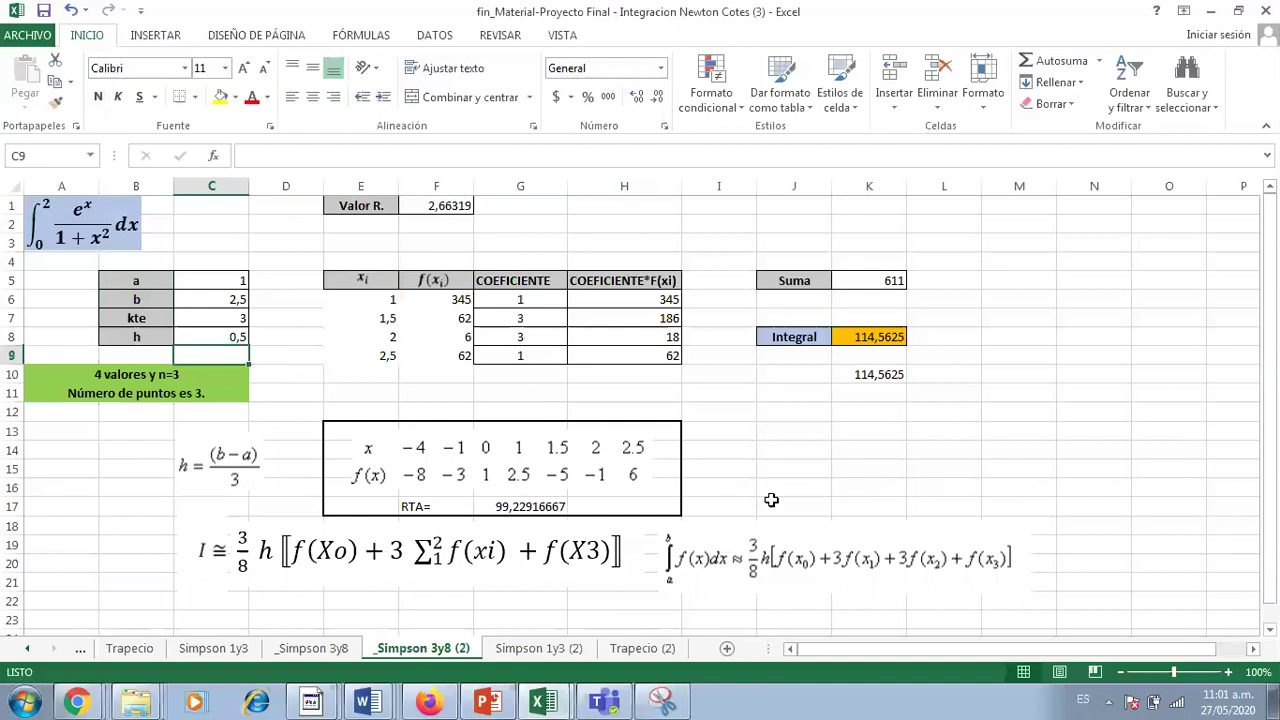
left_click(213, 470)
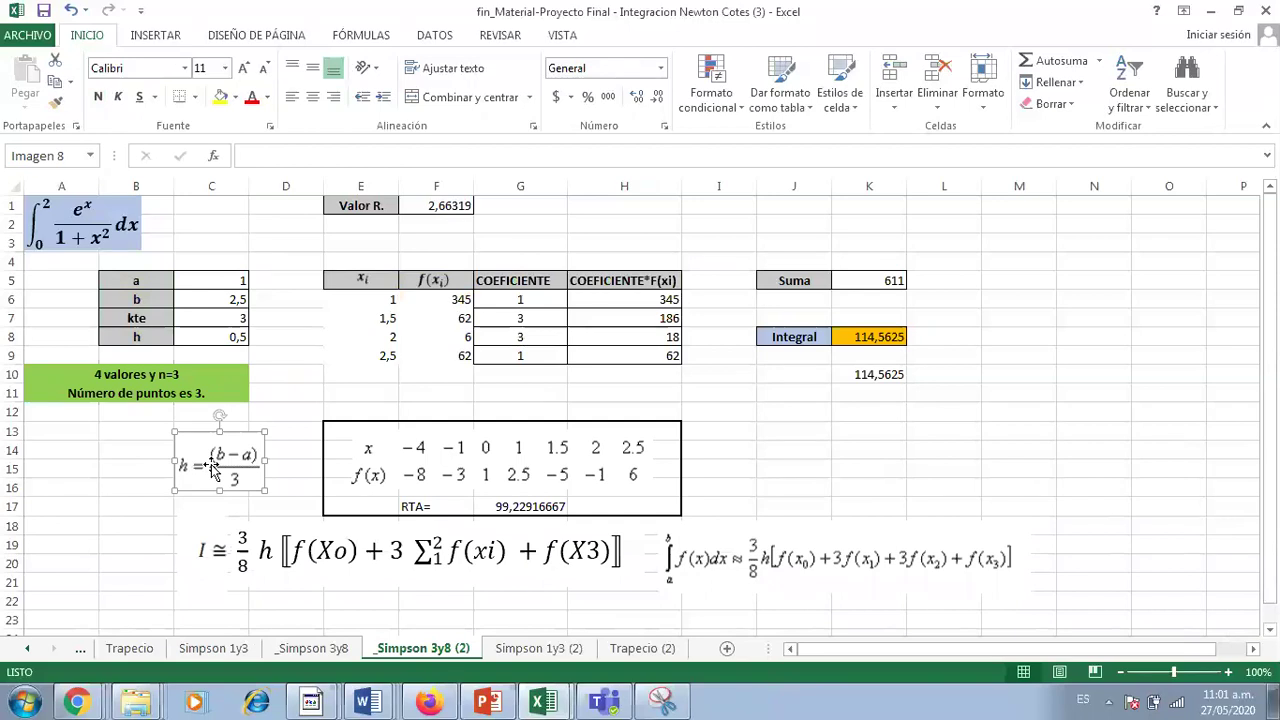
left_click(346, 552)
left_click(843, 472)
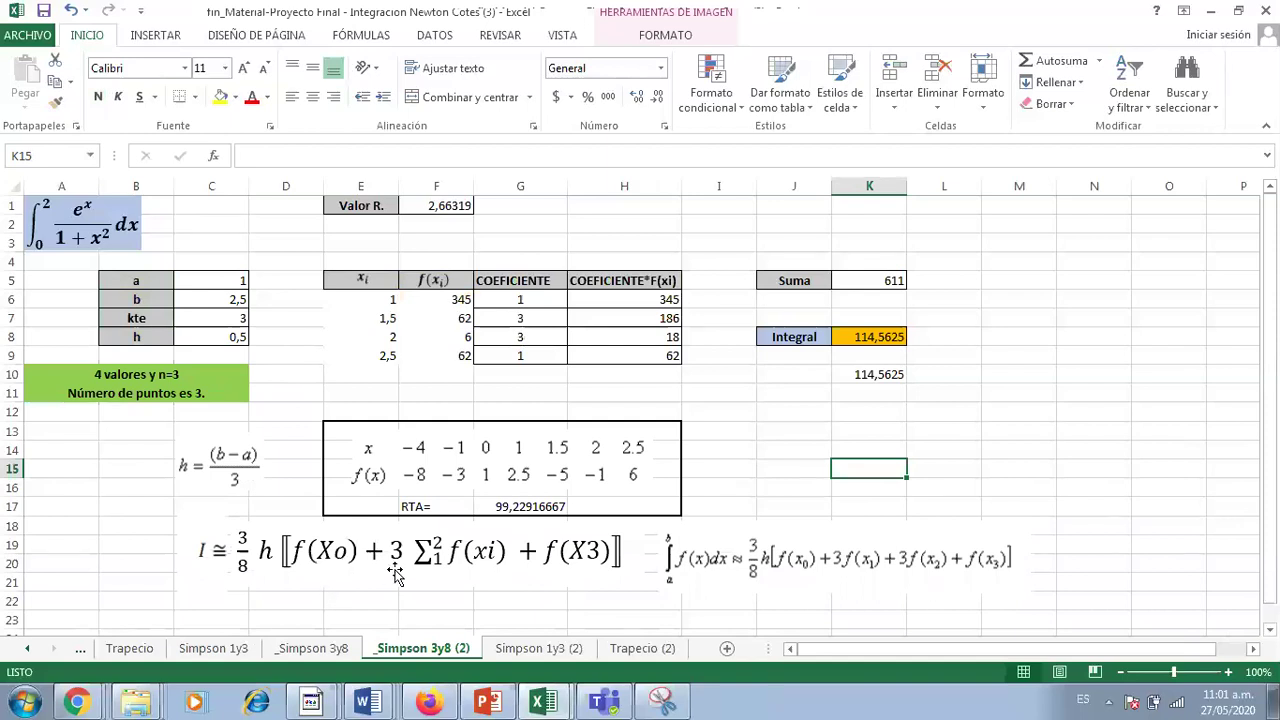
left_click(333, 650)
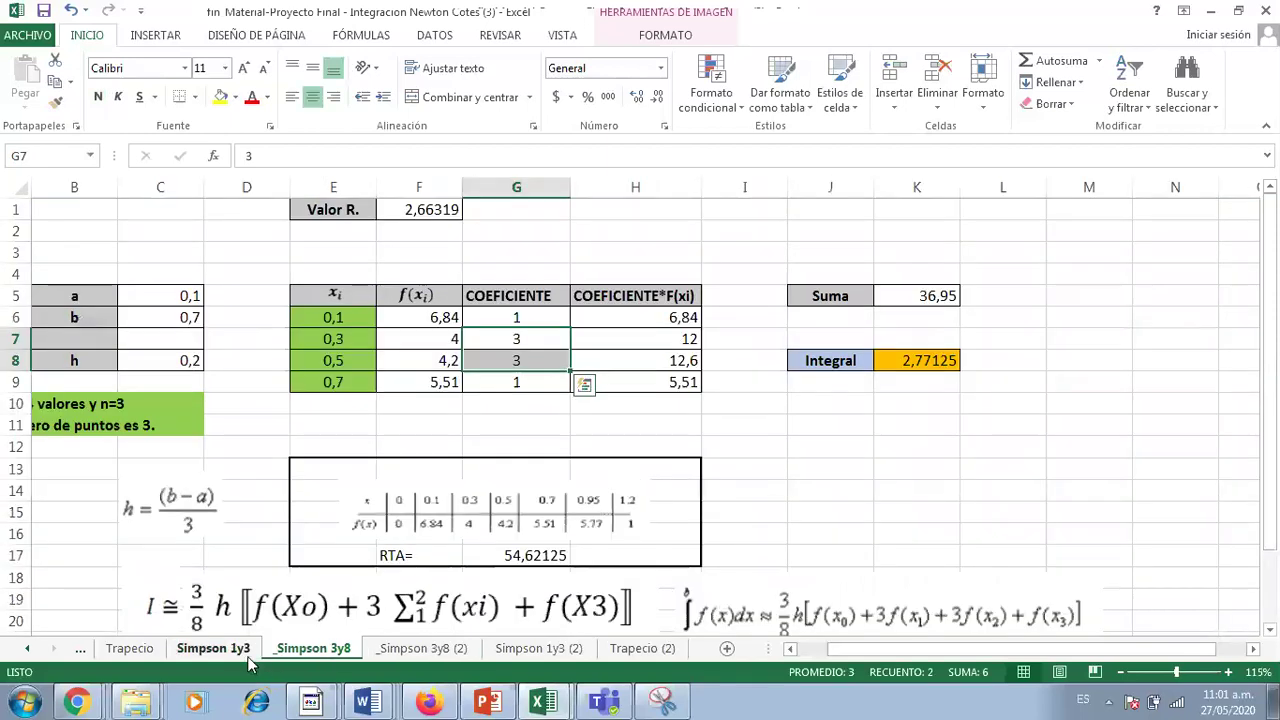
left_click(243, 652)
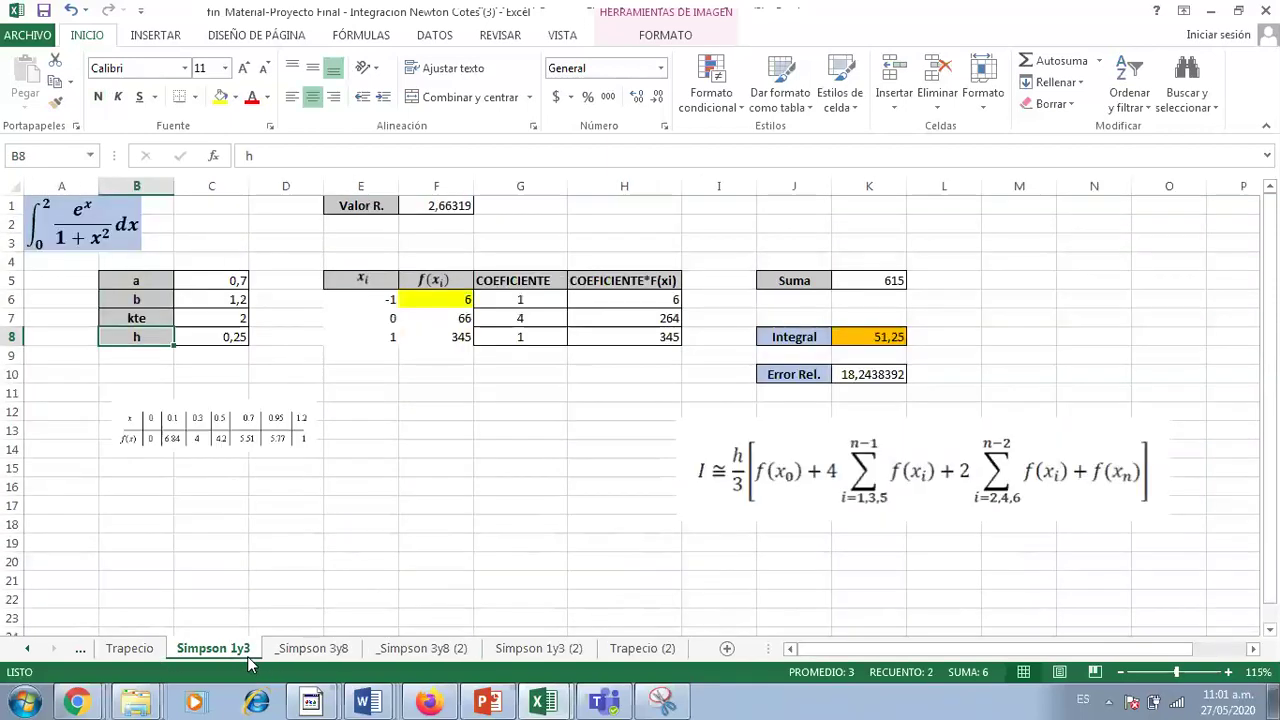
left_click(826, 474)
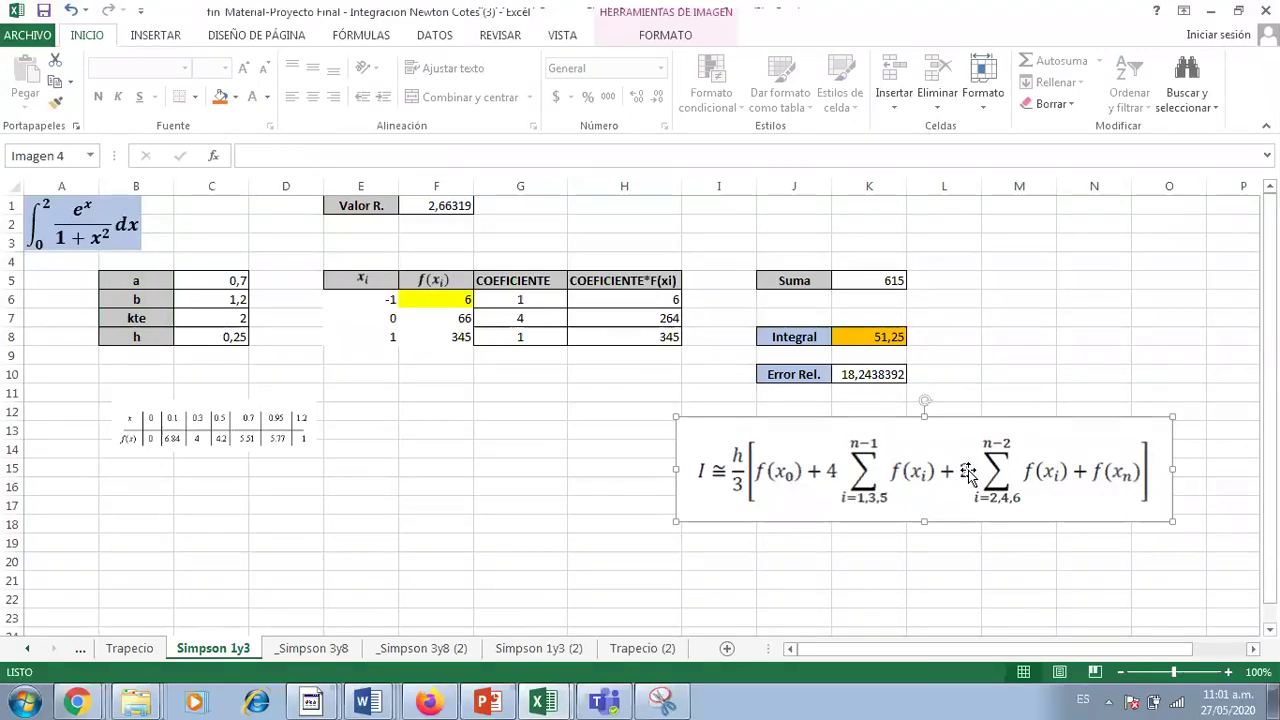
left_click_drag(531, 300, 533, 337)
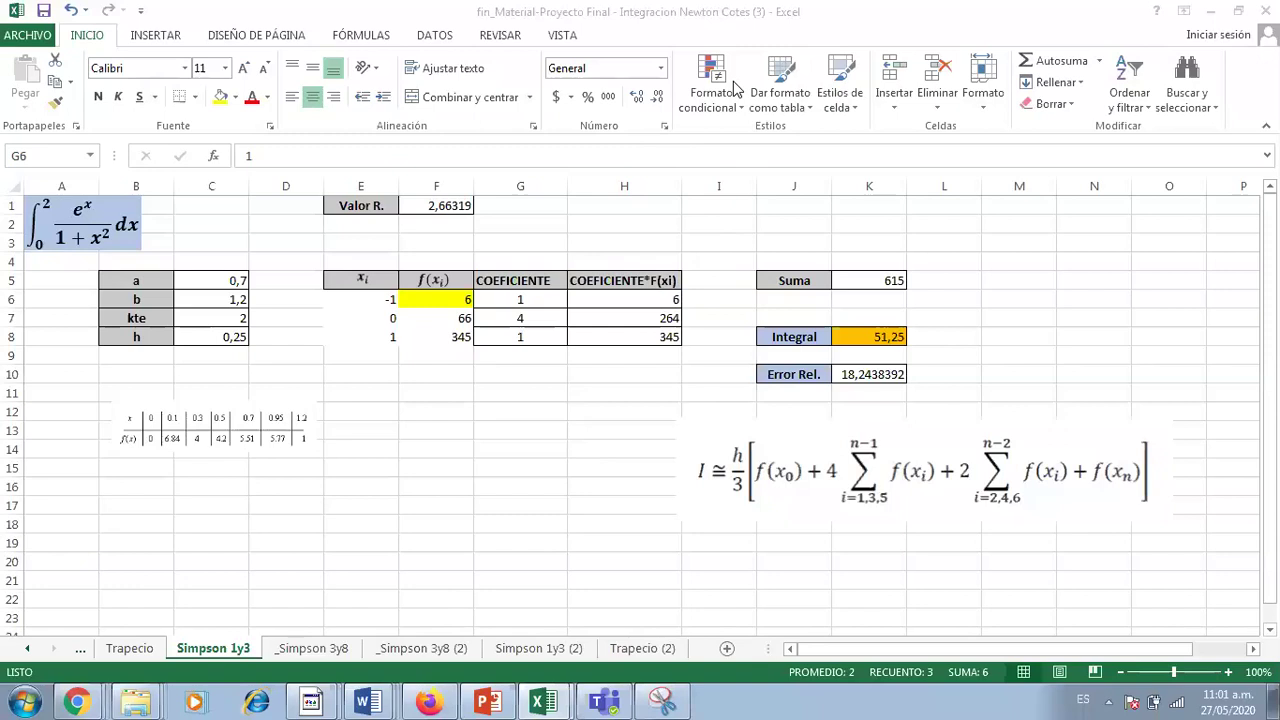
left_click(439, 653)
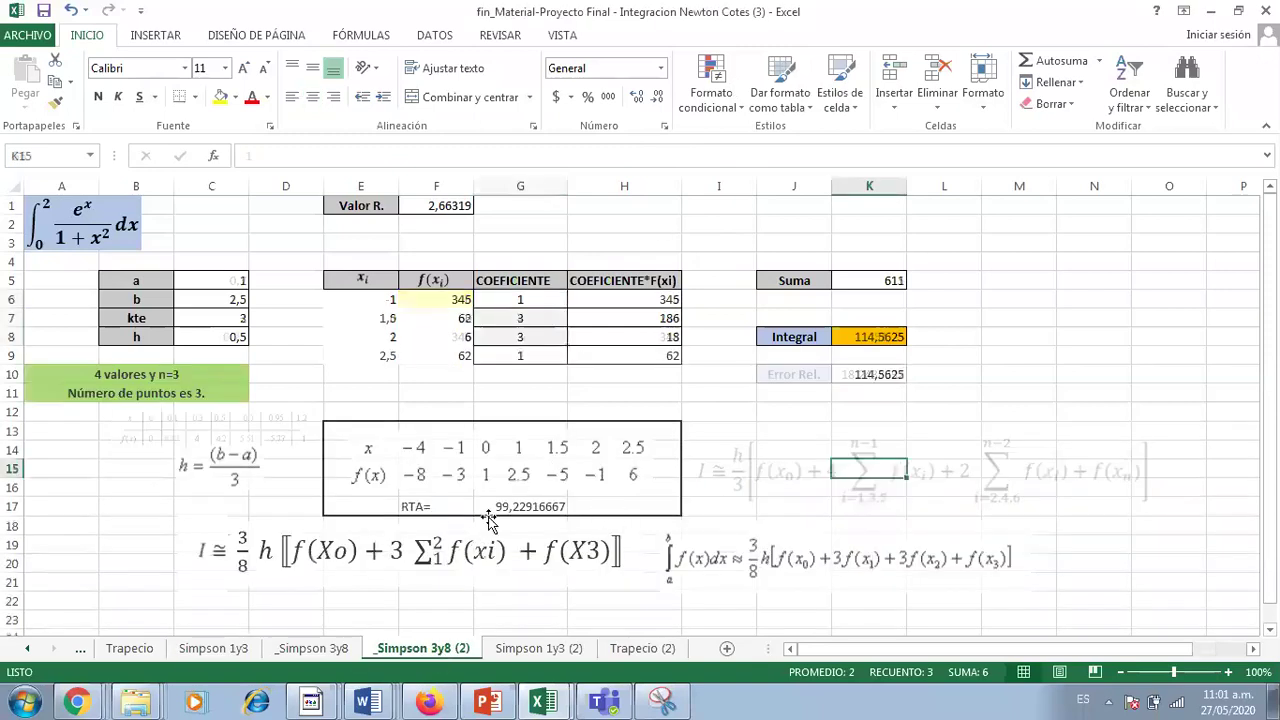
left_click(244, 489)
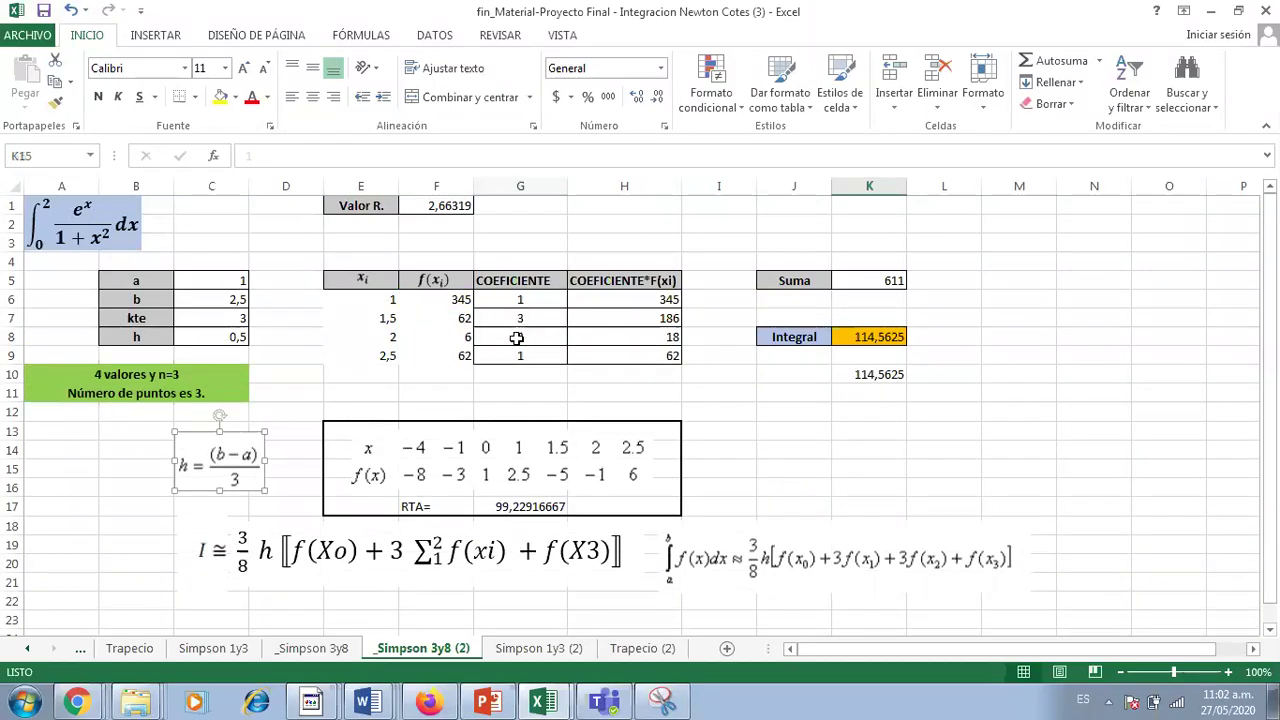
key("ctrl+z")
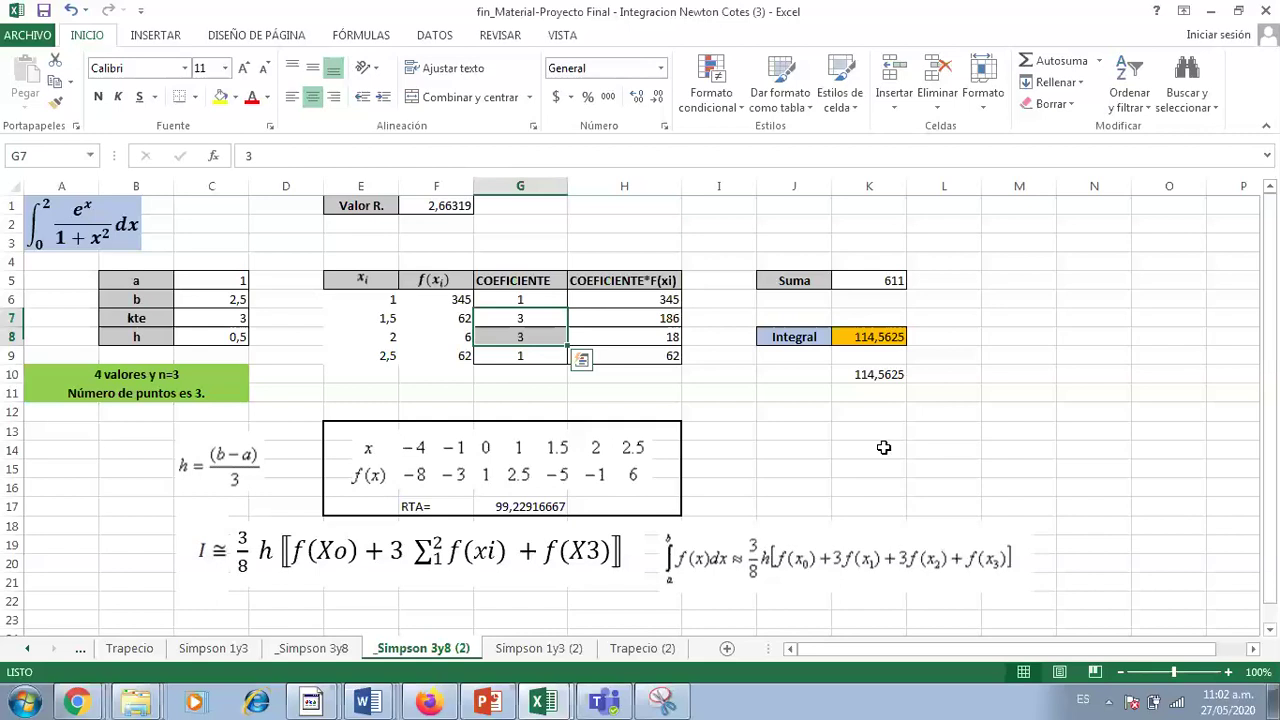